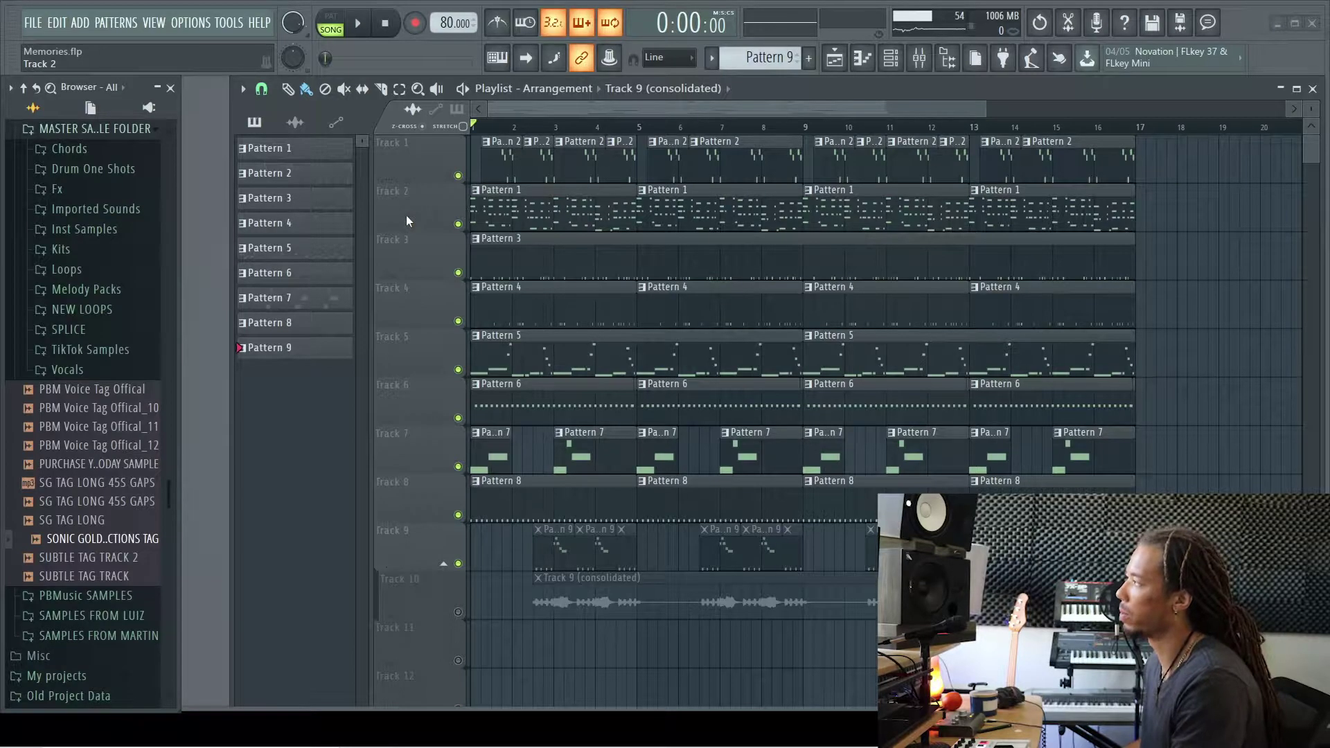
Save the project, play the arrangement, and duplicate all playlist clips so they repeat from bar 17 onward
left_click_drag(1198, 208, 1231, 228)
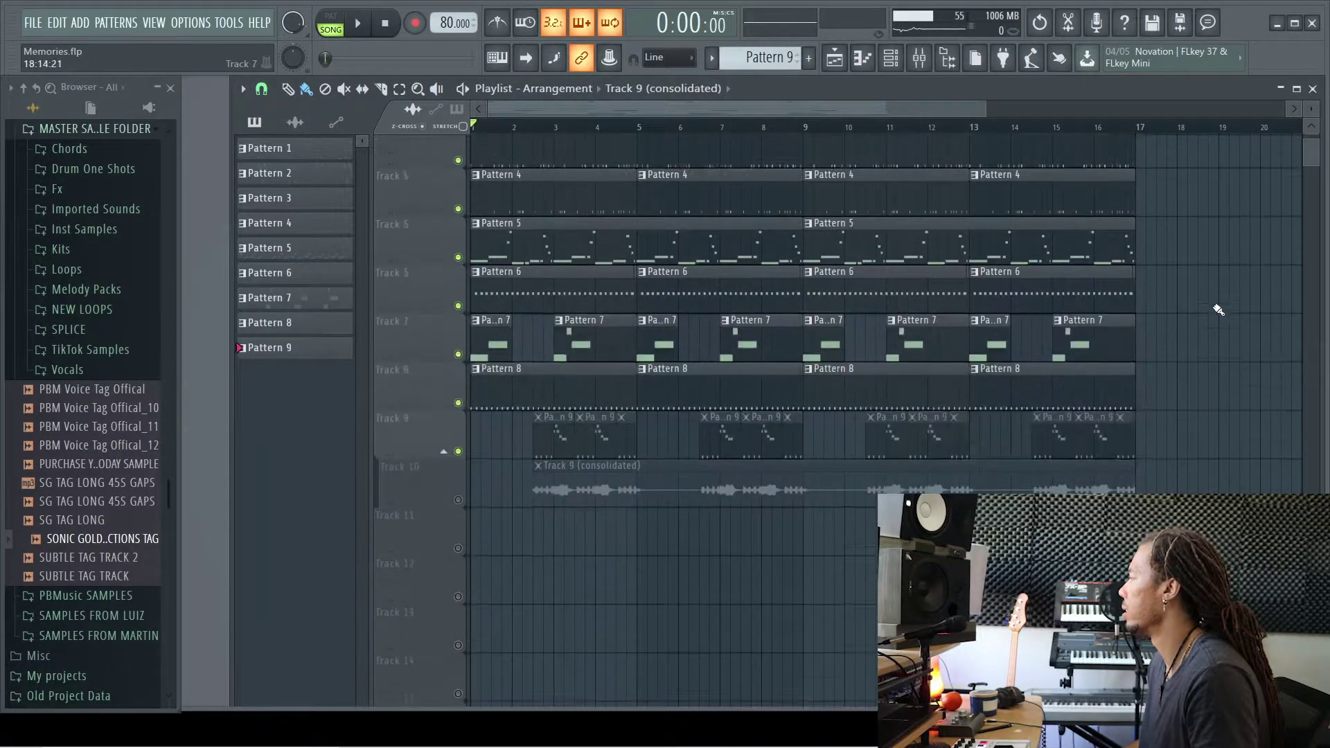
key("ctrl+s")
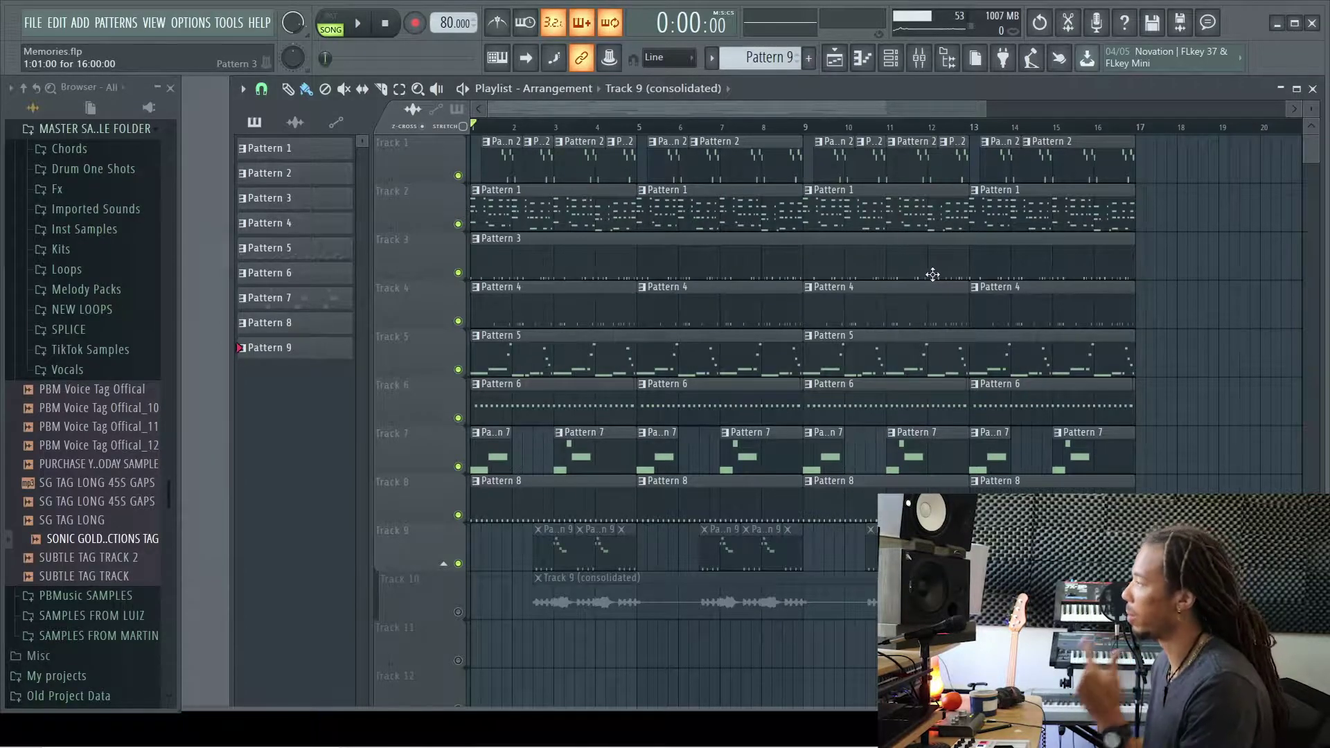
key("space")
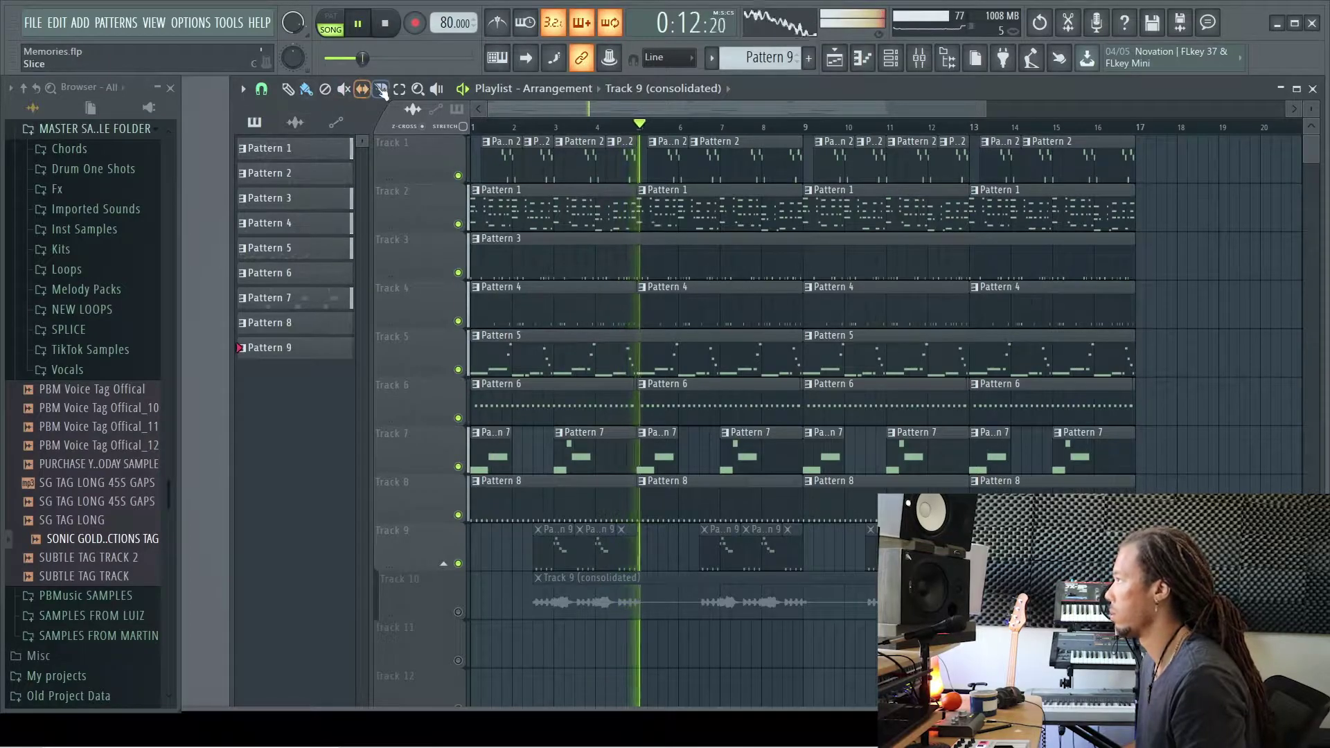
key("ctrl+a")
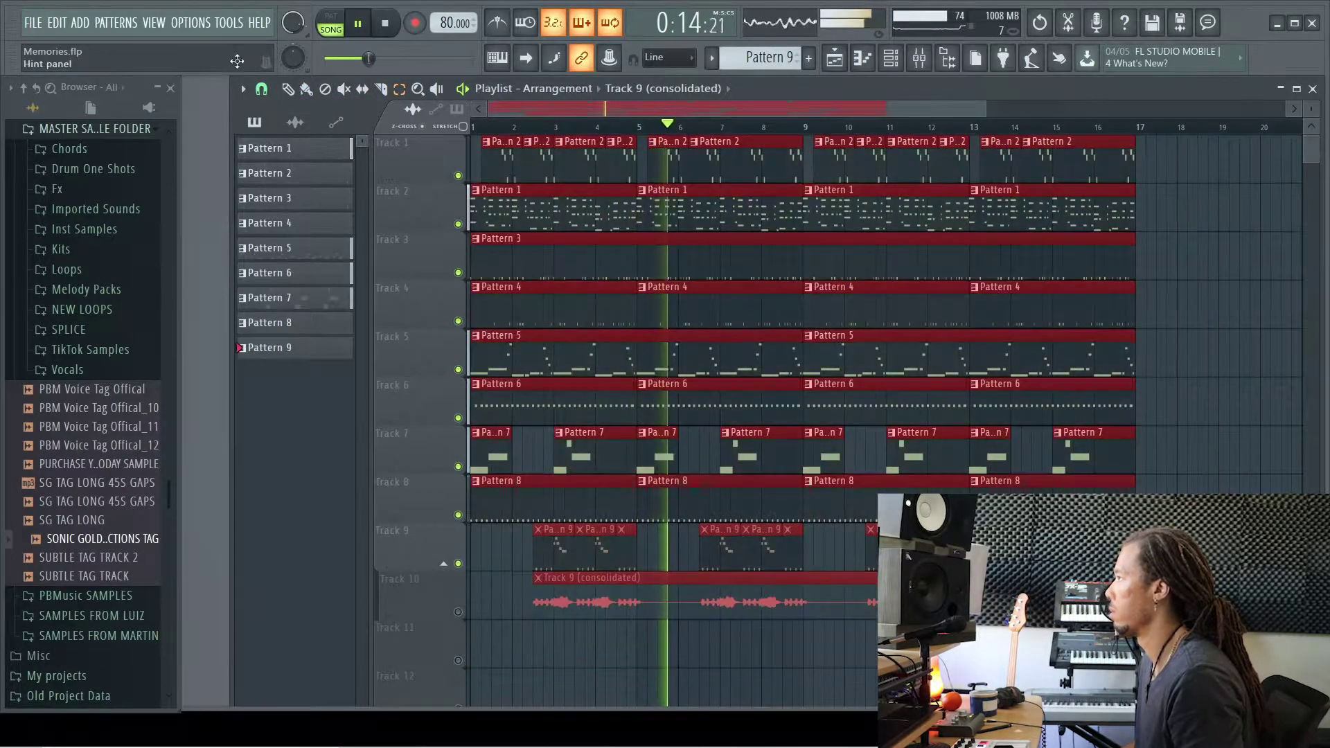
left_click(1128, 109)
key("ctrl+b")
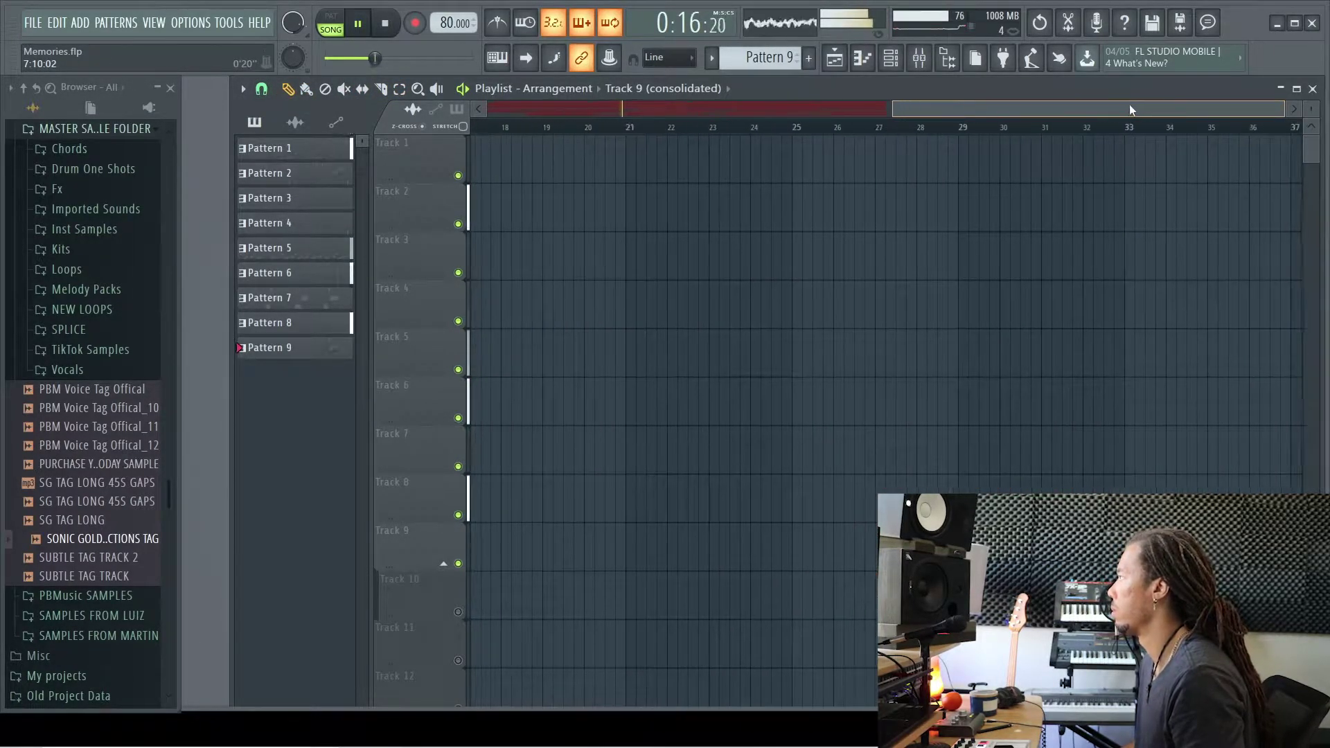
key("space")
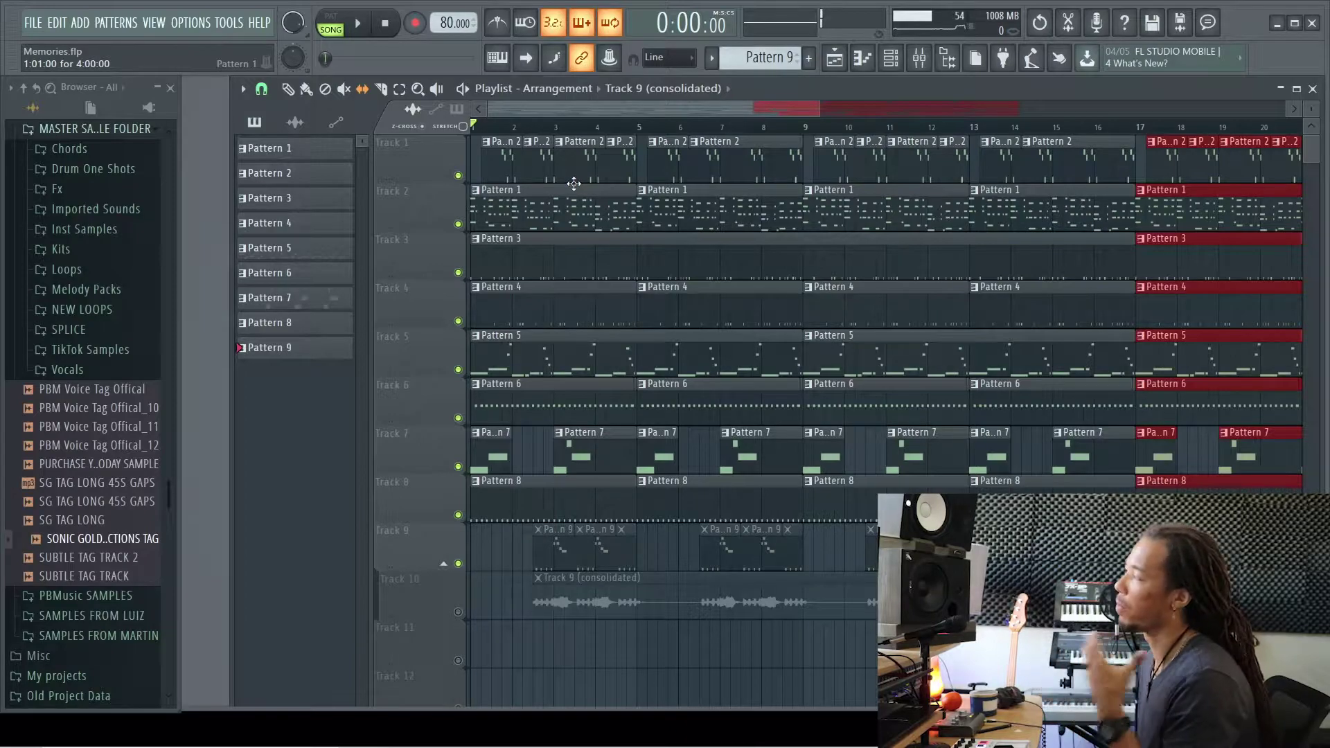
Solo Track 1, unmute Track 2 alongside it, and rename Track 3 to "drums"
right_click(458, 176)
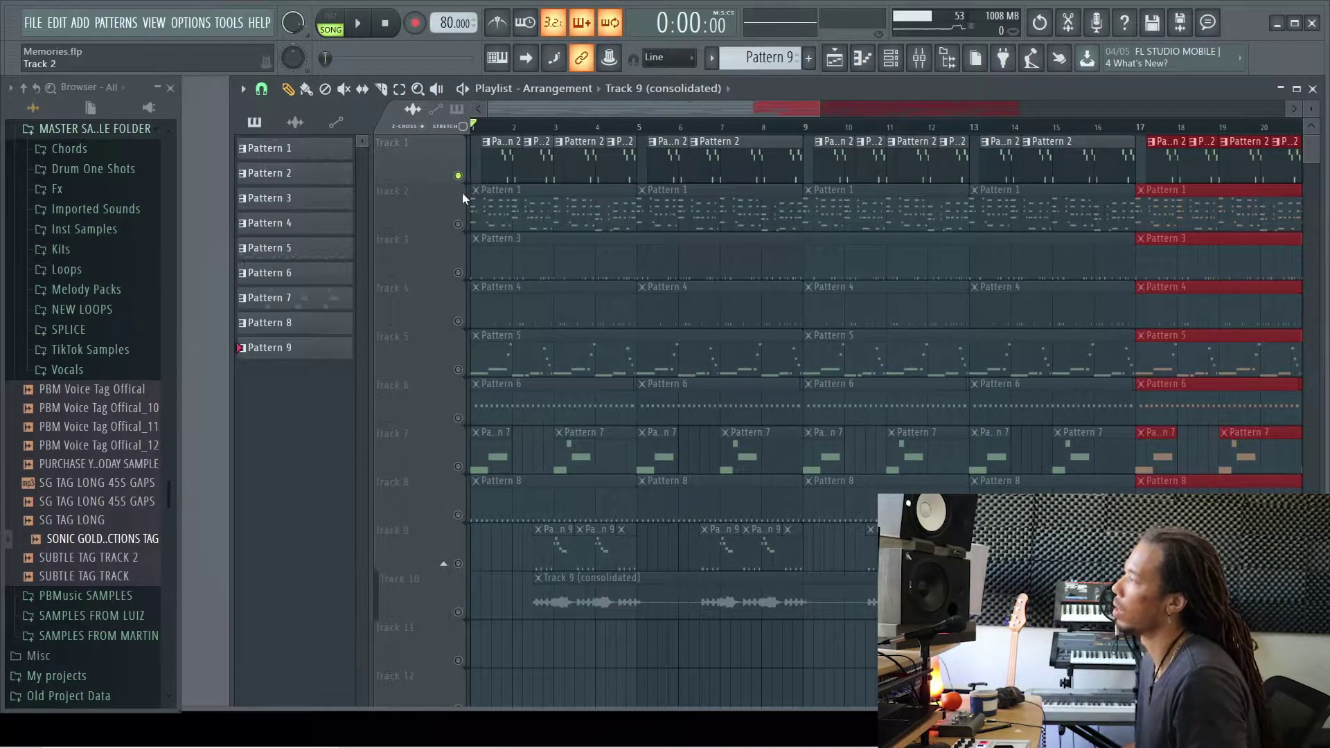
left_click(457, 223)
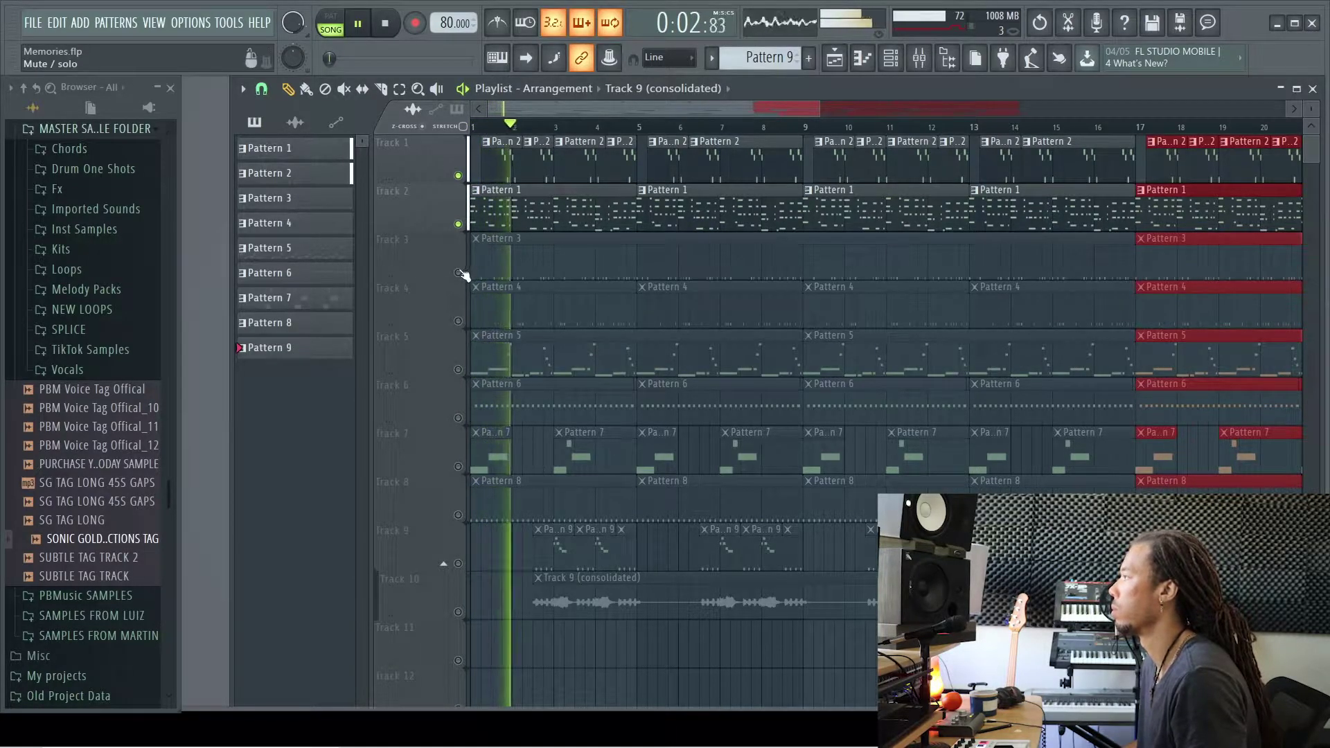
right_click(428, 236)
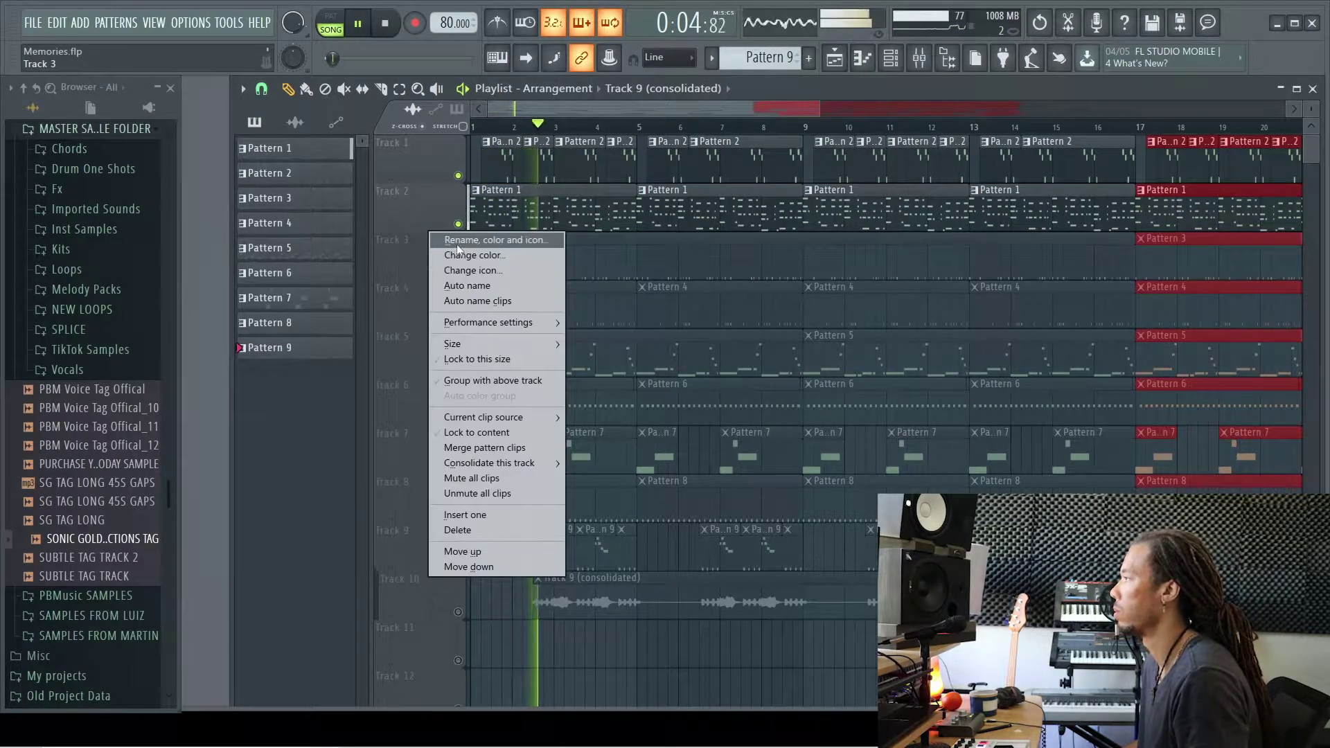
left_click(456, 241)
type("drums")
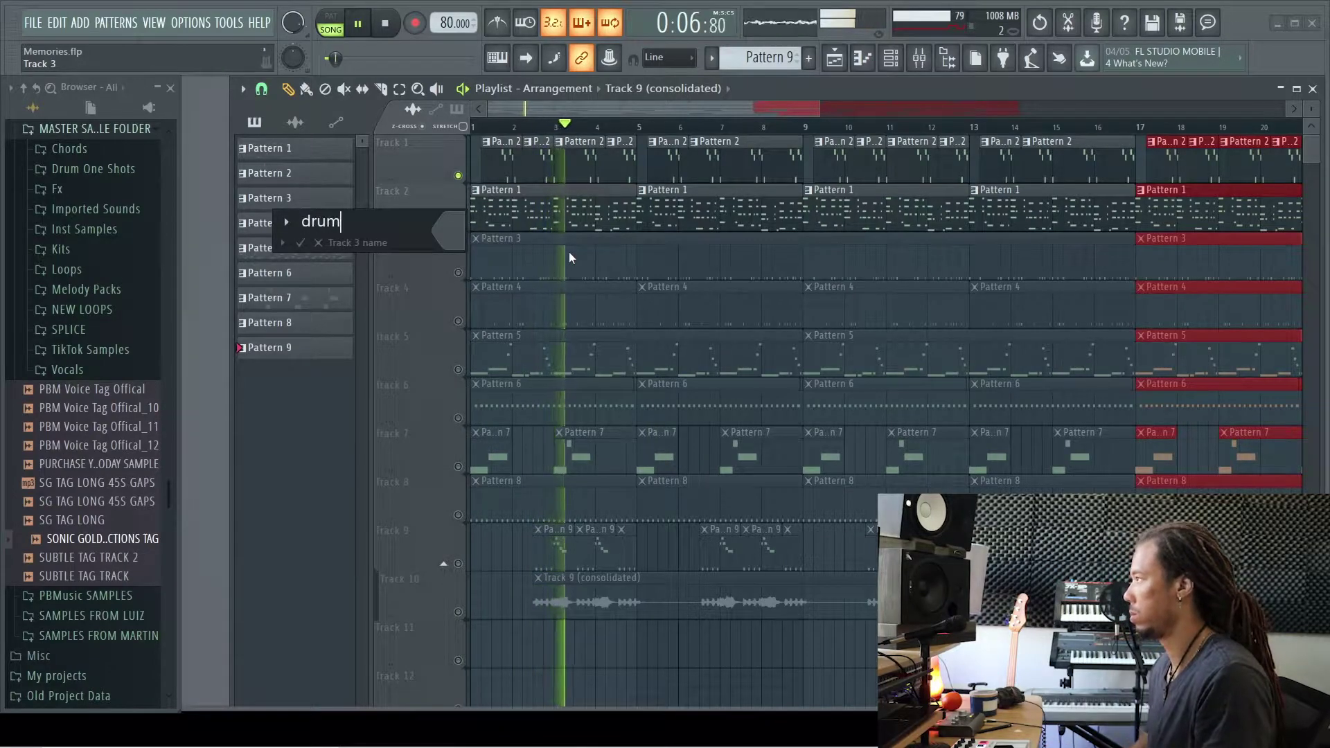
key("Return")
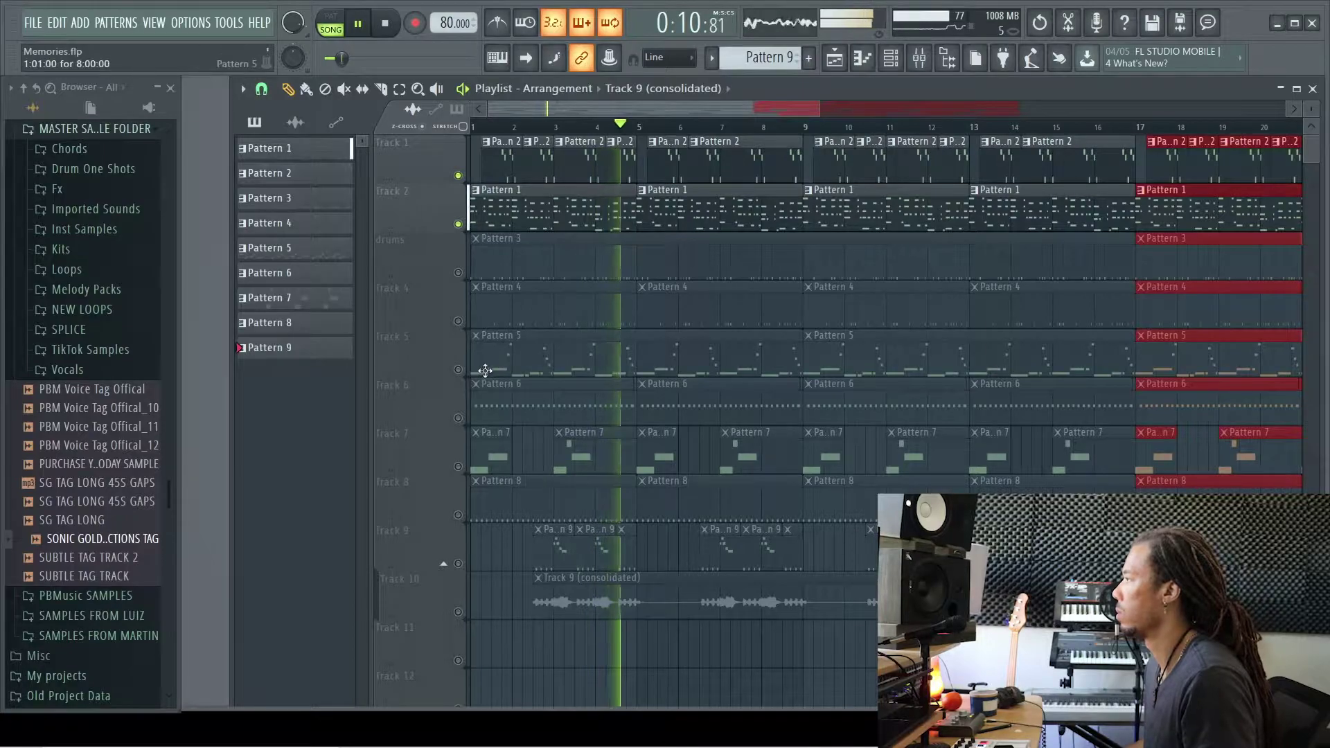
Unmute Track 5, which holds the Pattern 5 clips, and rename it to "Bass"
left_click(458, 369)
right_click(437, 333)
left_click(472, 334)
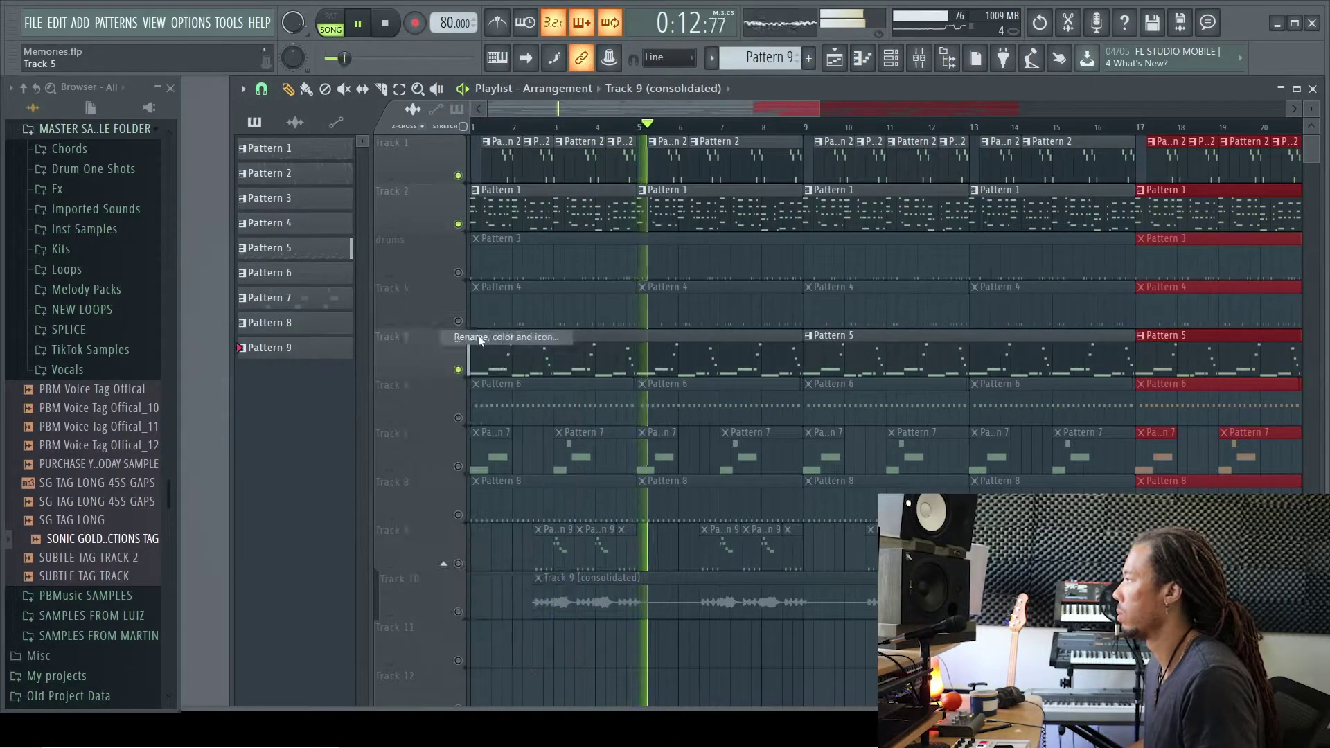
type("Bass")
key("Return")
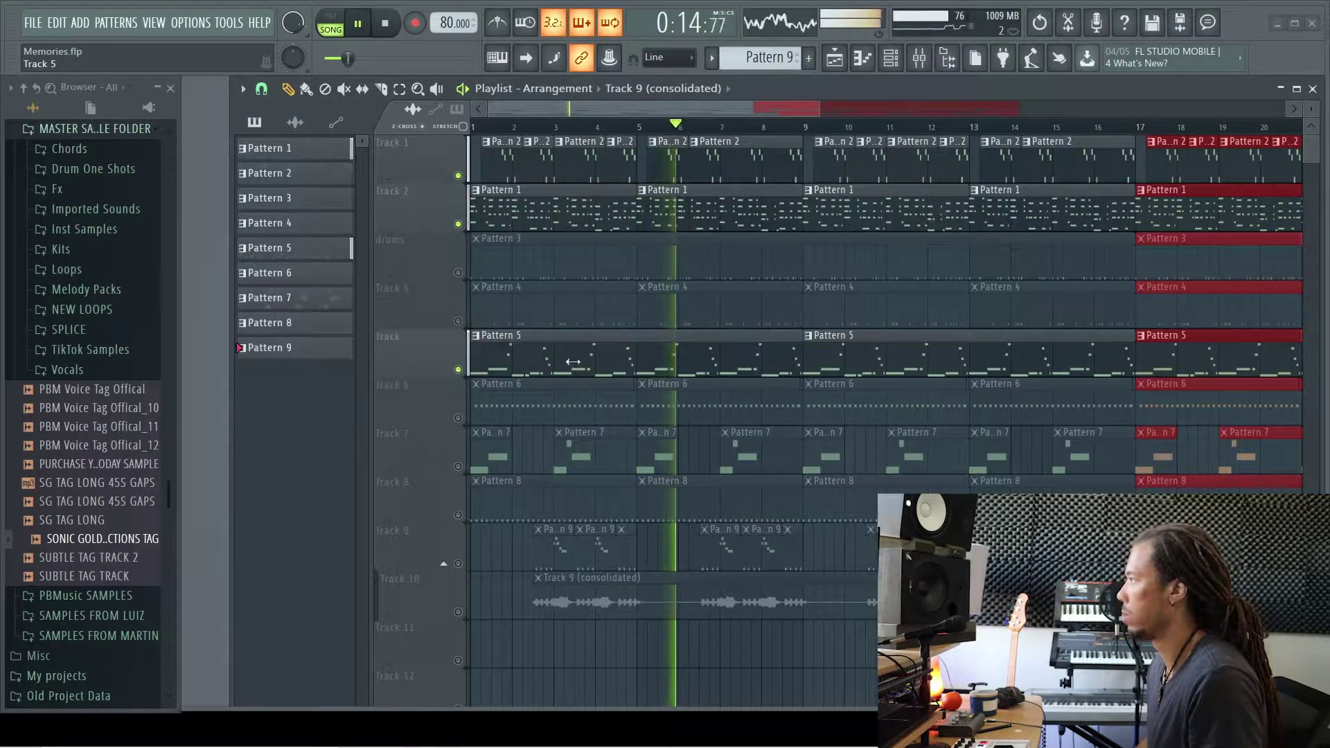
Move the Bass track above the drums track and trim its first Pattern 5 clip to start just before bar 5
key("space")
left_click_drag(435, 344, 583, 249)
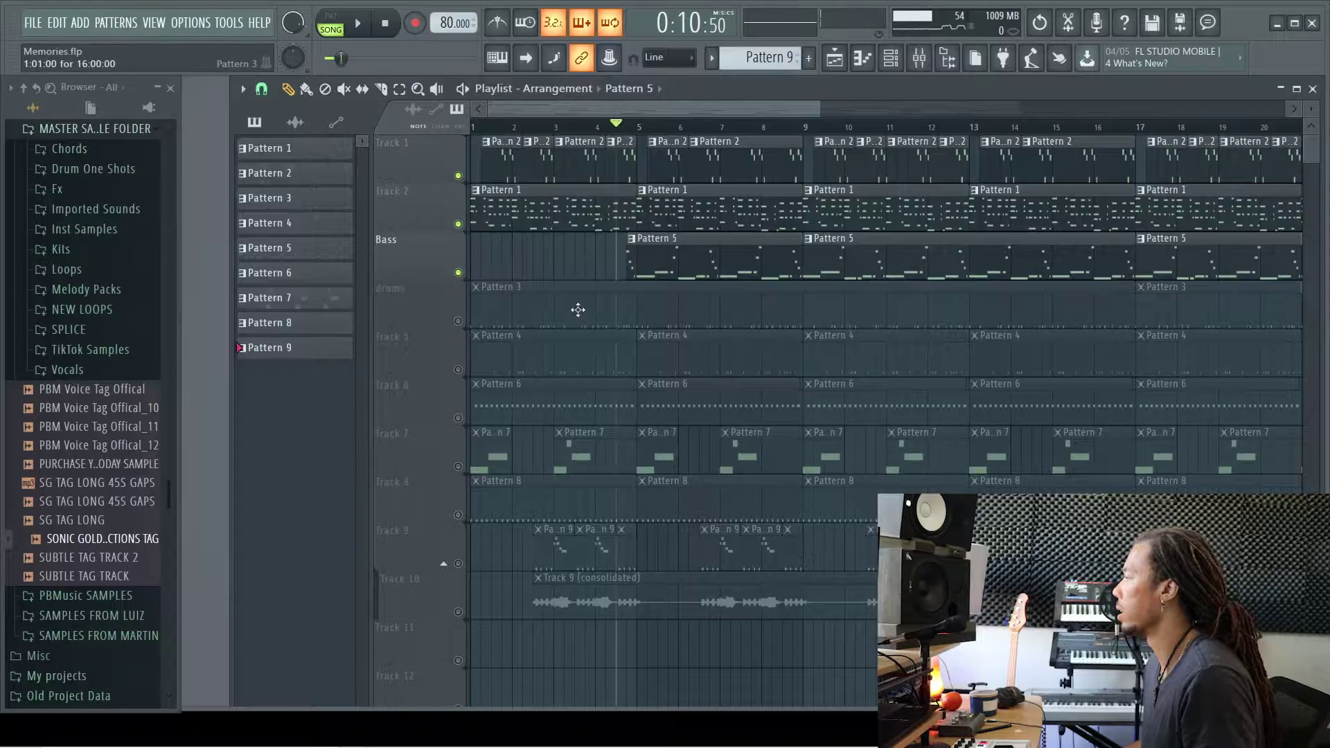
Play the song and audition Tracks 5, 8 and 7 by briefly unmuting each one
key("space")
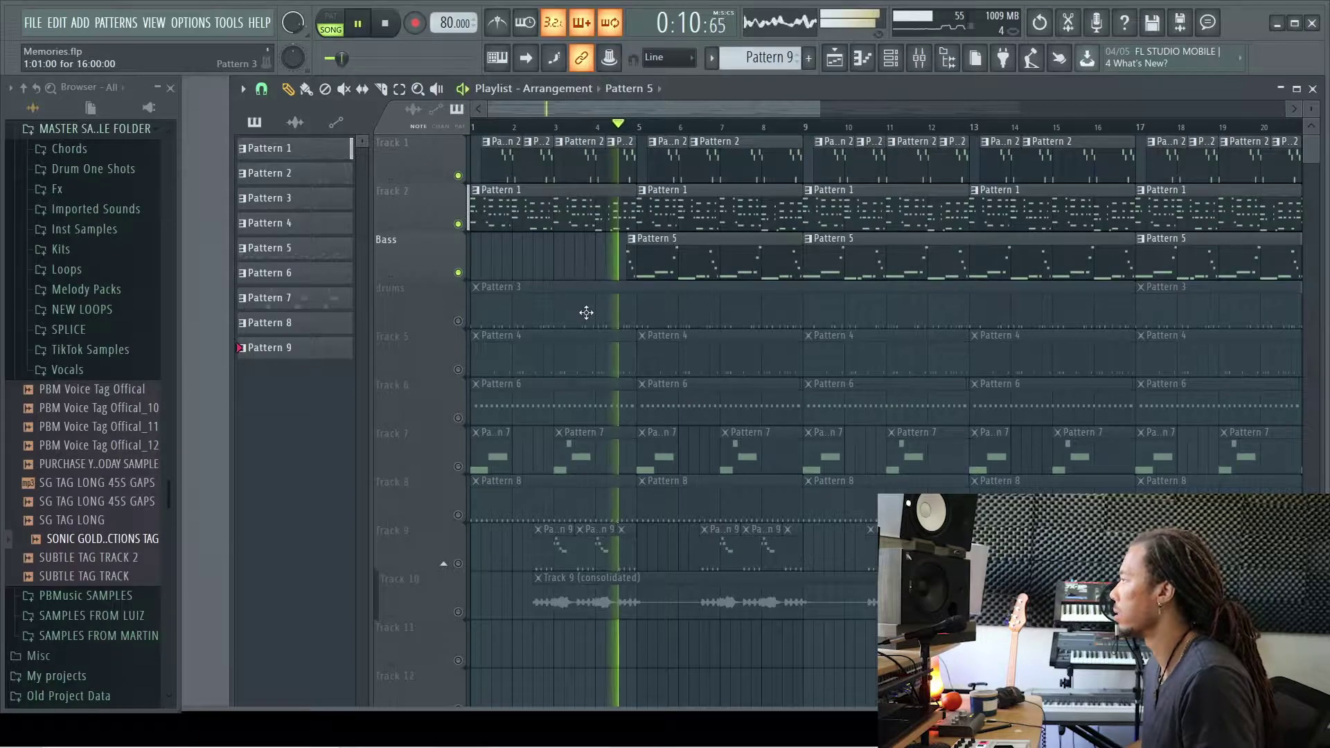
left_click(457, 369)
left_click(458, 369)
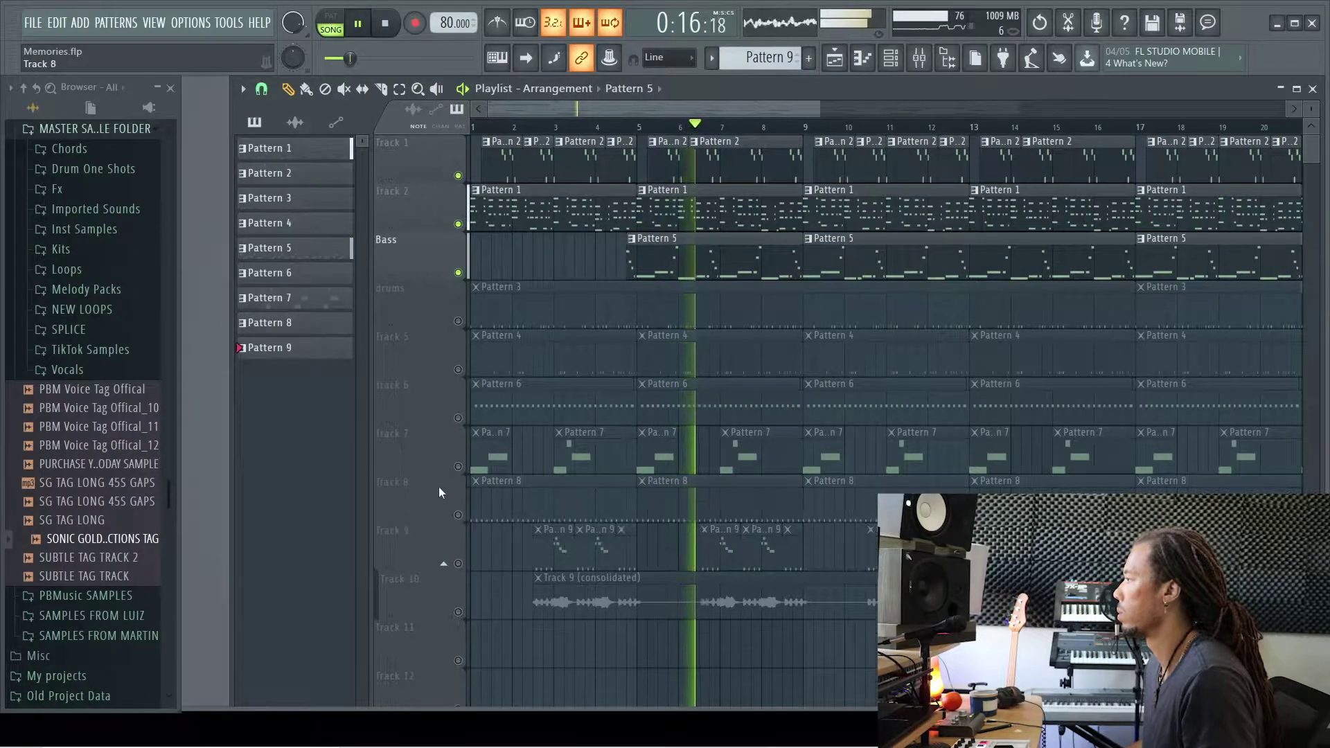
left_click(458, 514)
left_click(458, 514)
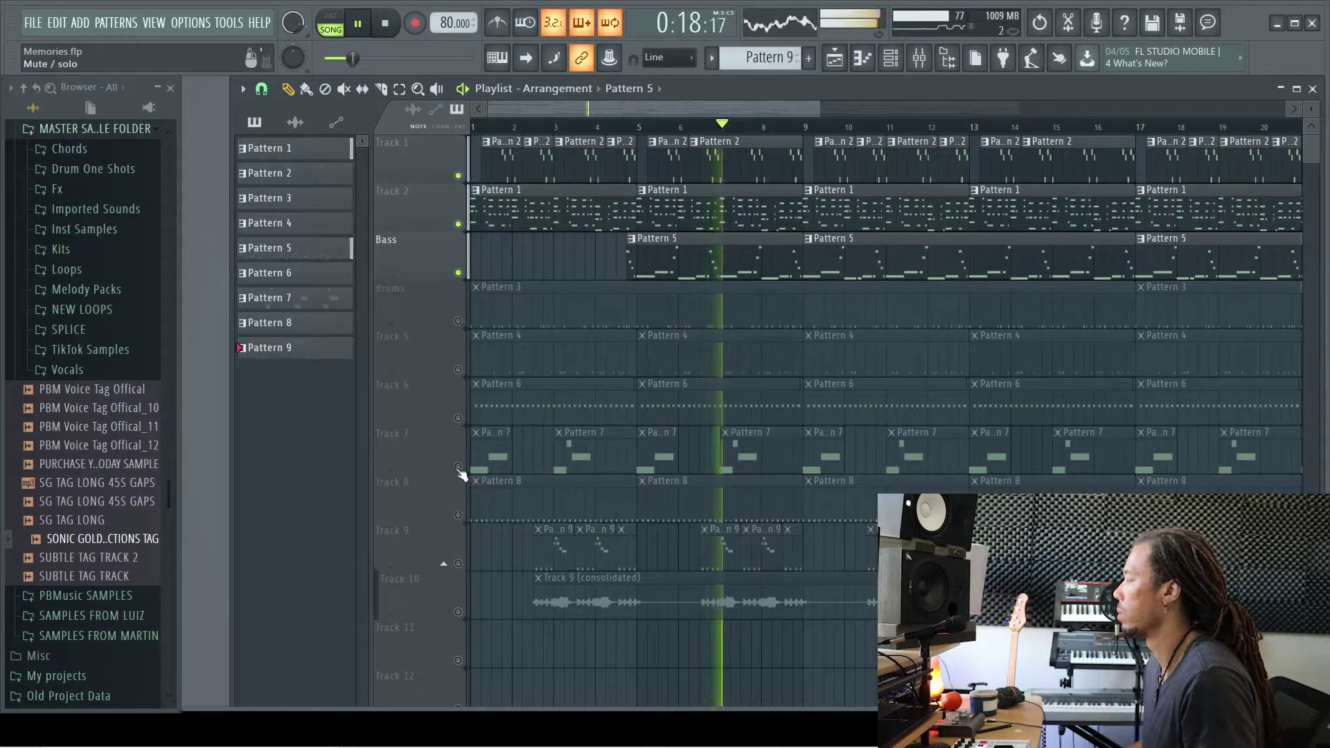
left_click(458, 467)
left_click(460, 467)
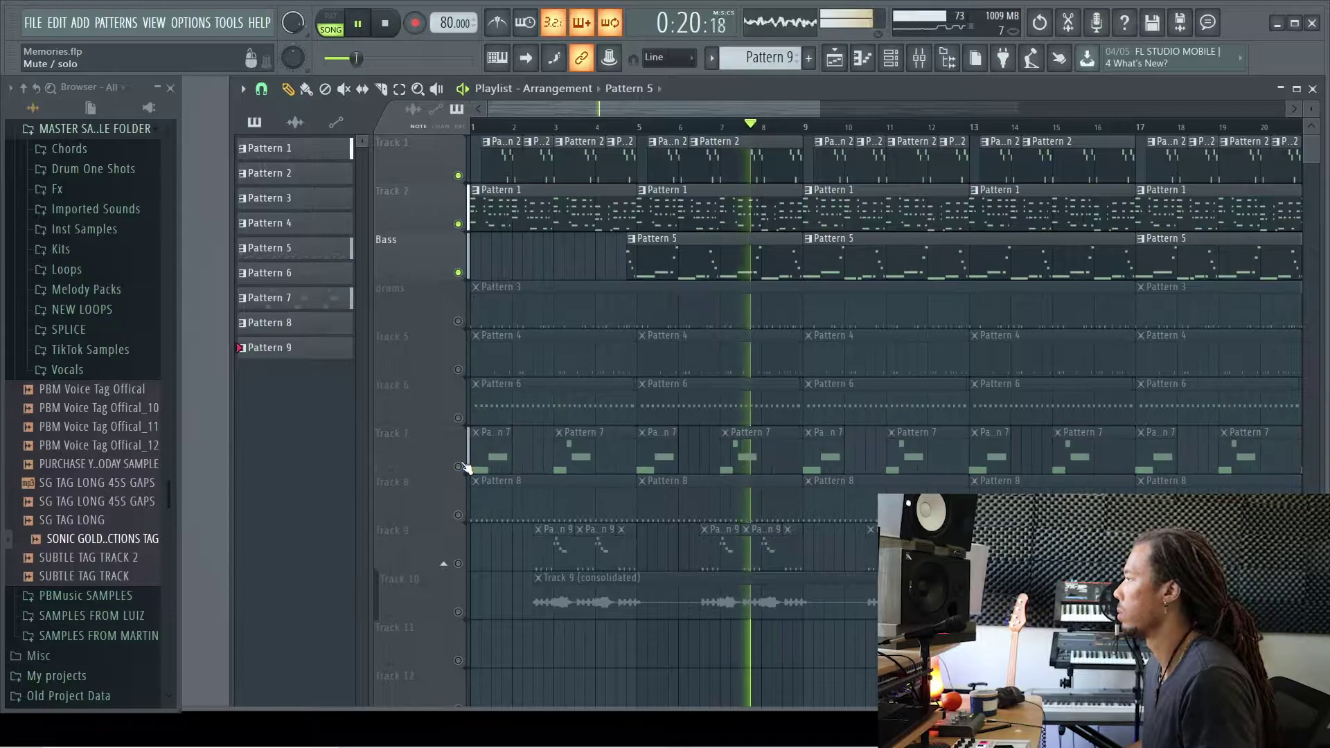
Unmute Track 8, delete its Pattern 8 clip in bars 1 to 4, and stop playback
left_click(458, 514)
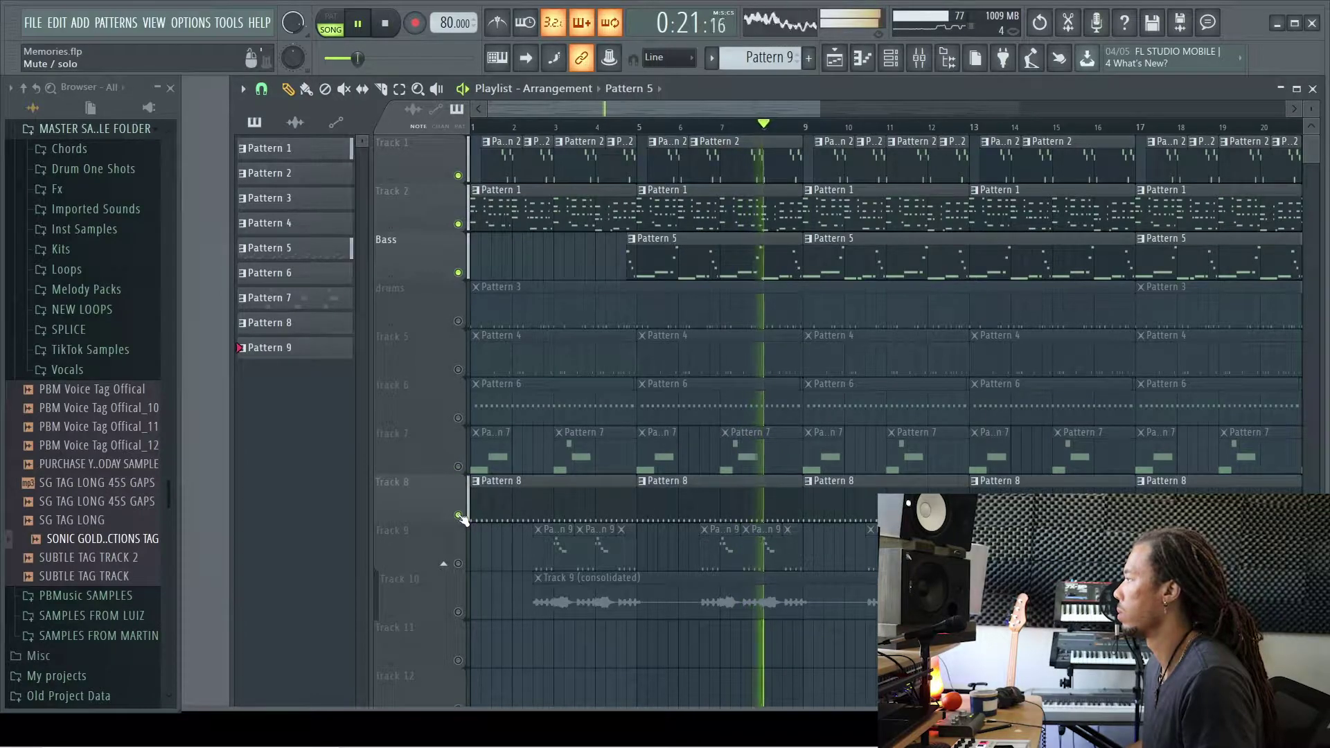
right_click(528, 521)
key("space")
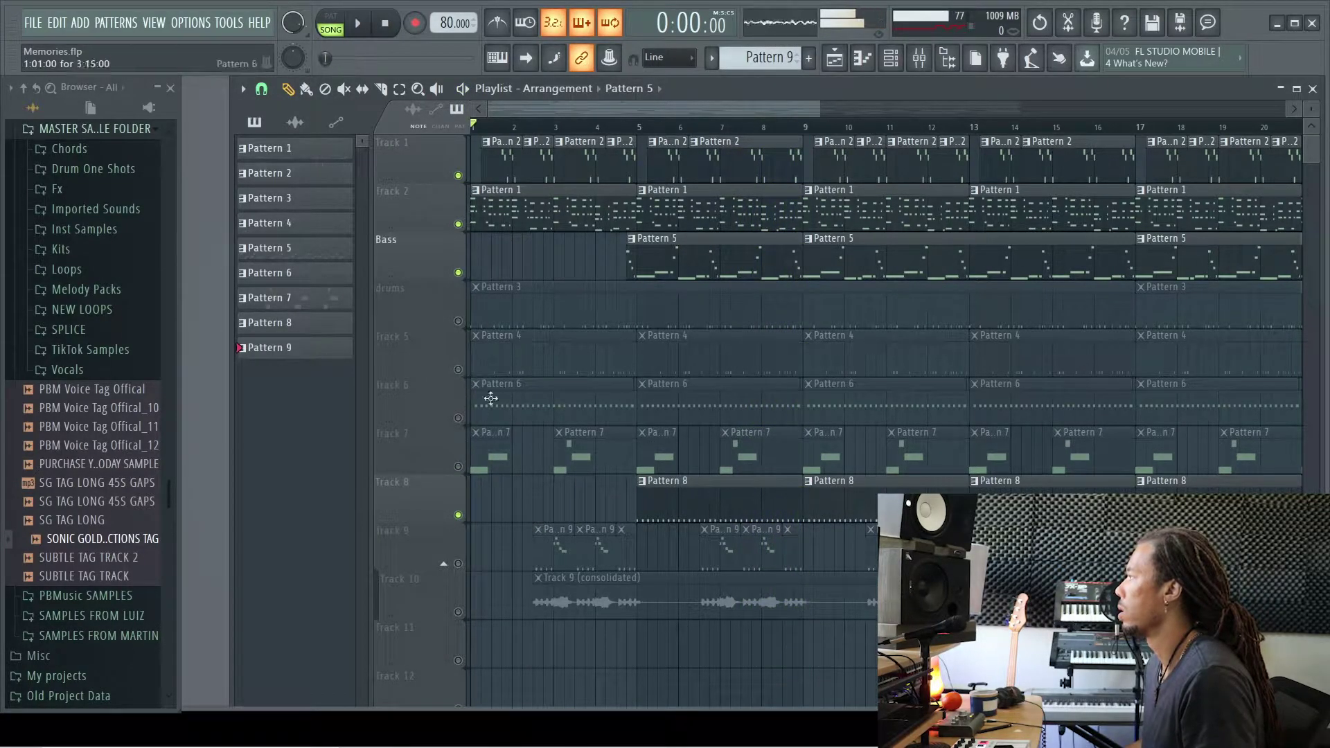
Unmute Track 5 and delete the Pattern 2 clips on Track 1 between bars 9 and 13
left_click(458, 370)
right_click(866, 159)
right_click(907, 160)
right_click(952, 159)
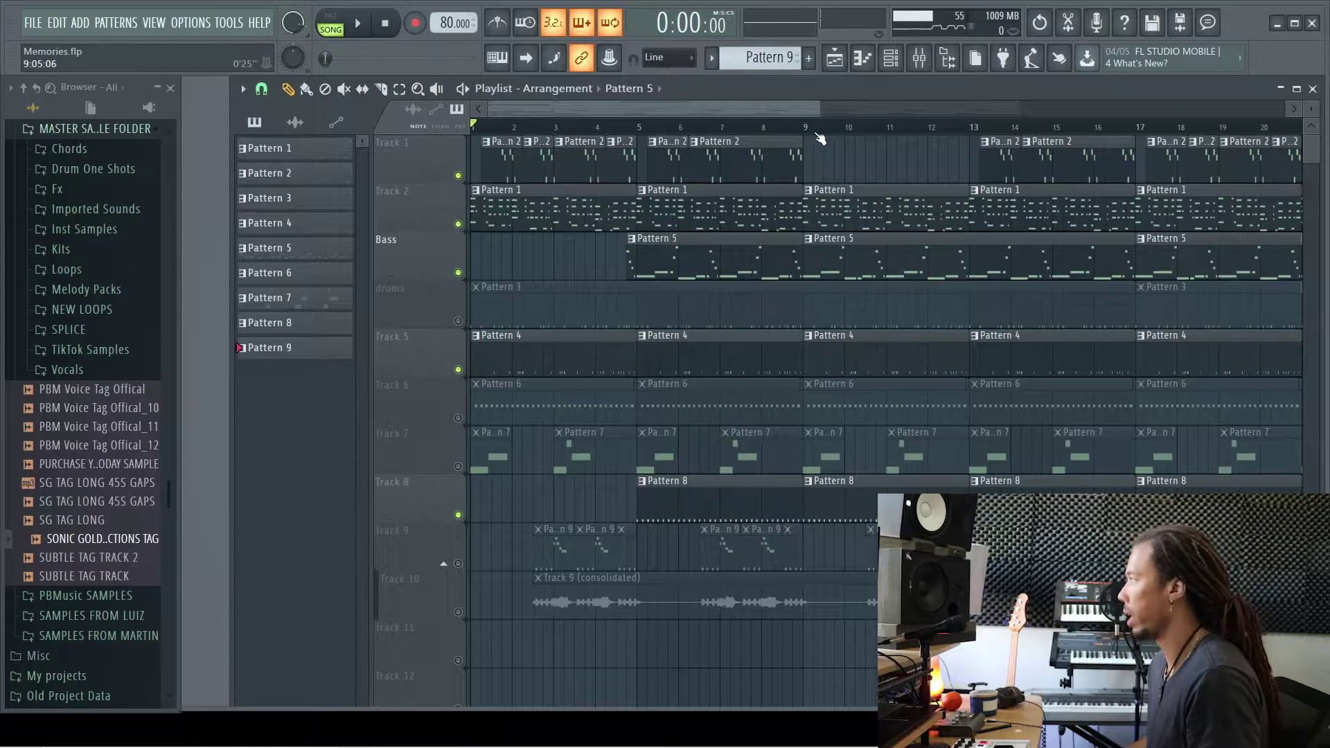
Add a time marker at bar 9 and rename it "V"
key("ctrl+t")
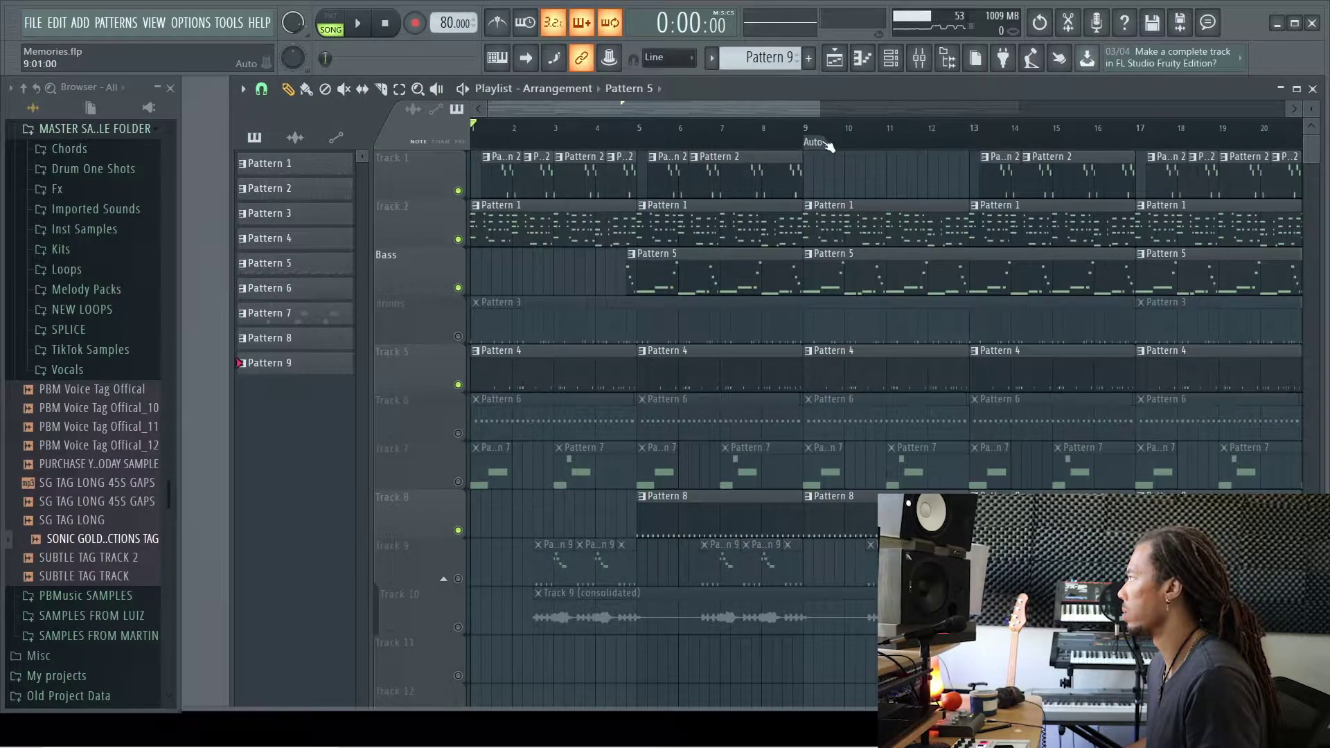
right_click(826, 143)
left_click(887, 225)
type("V")
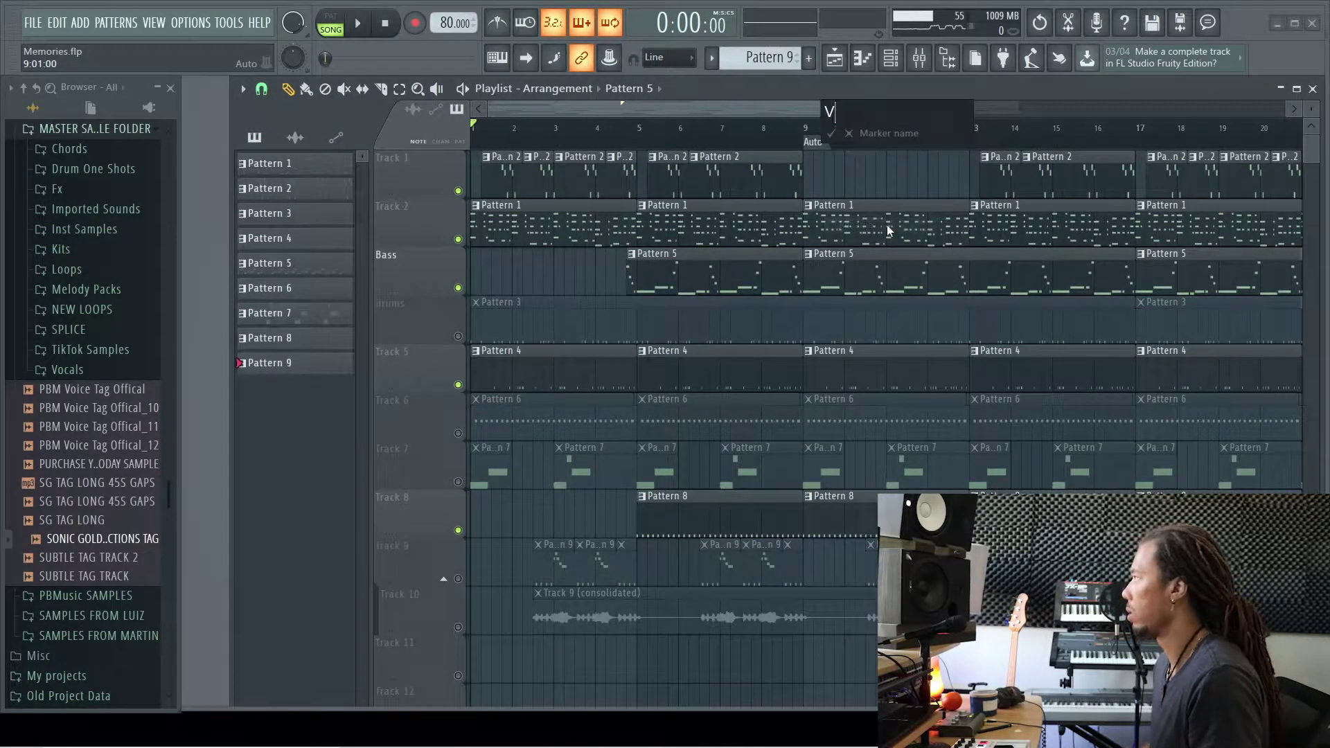
key("Return")
Play the song from about bar 8, mute Track 5 and unmute the drums track
left_click(759, 139)
key("space")
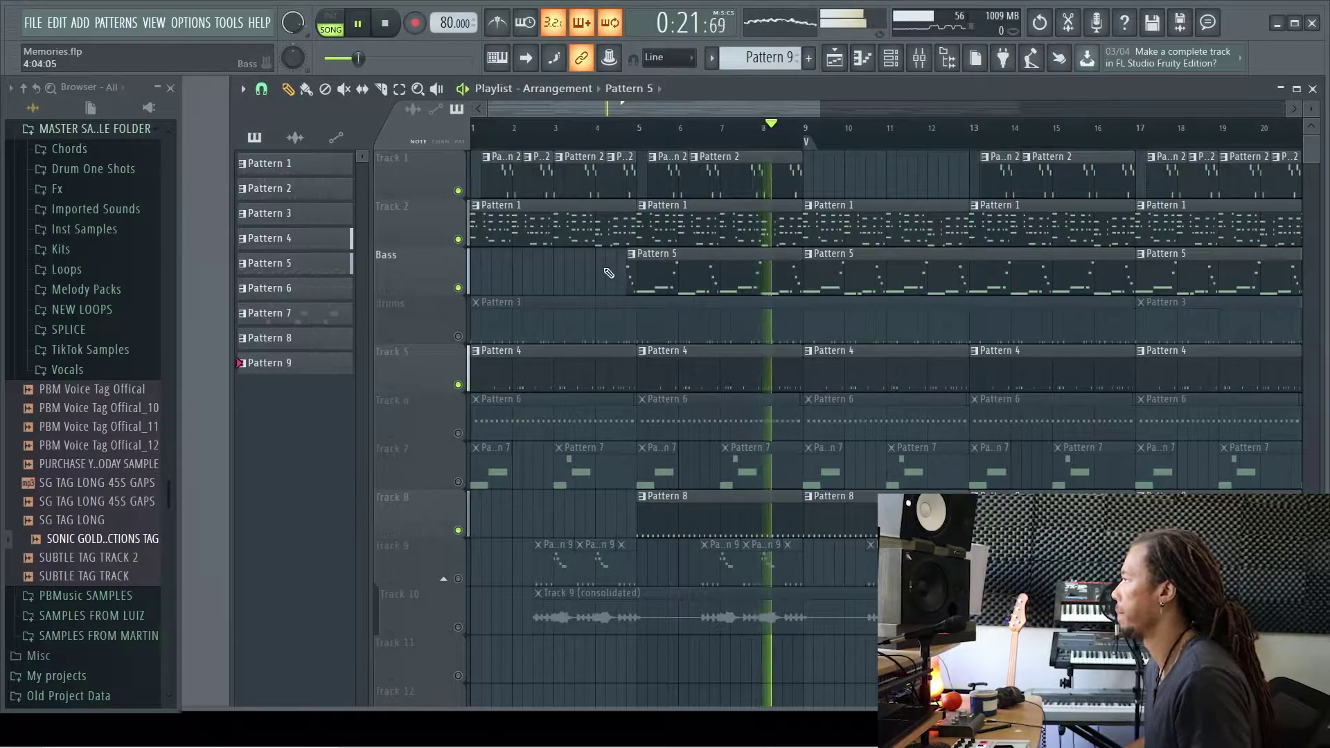
left_click(458, 385)
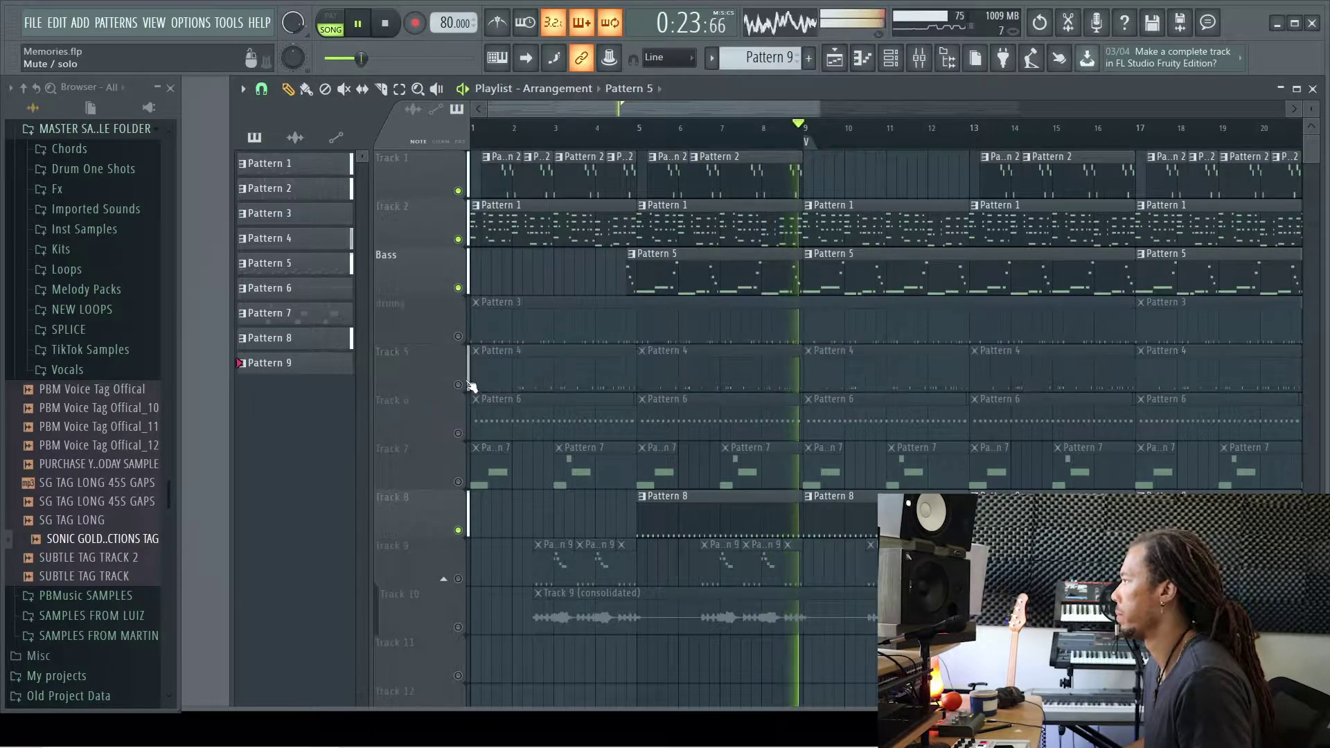
left_click(458, 336)
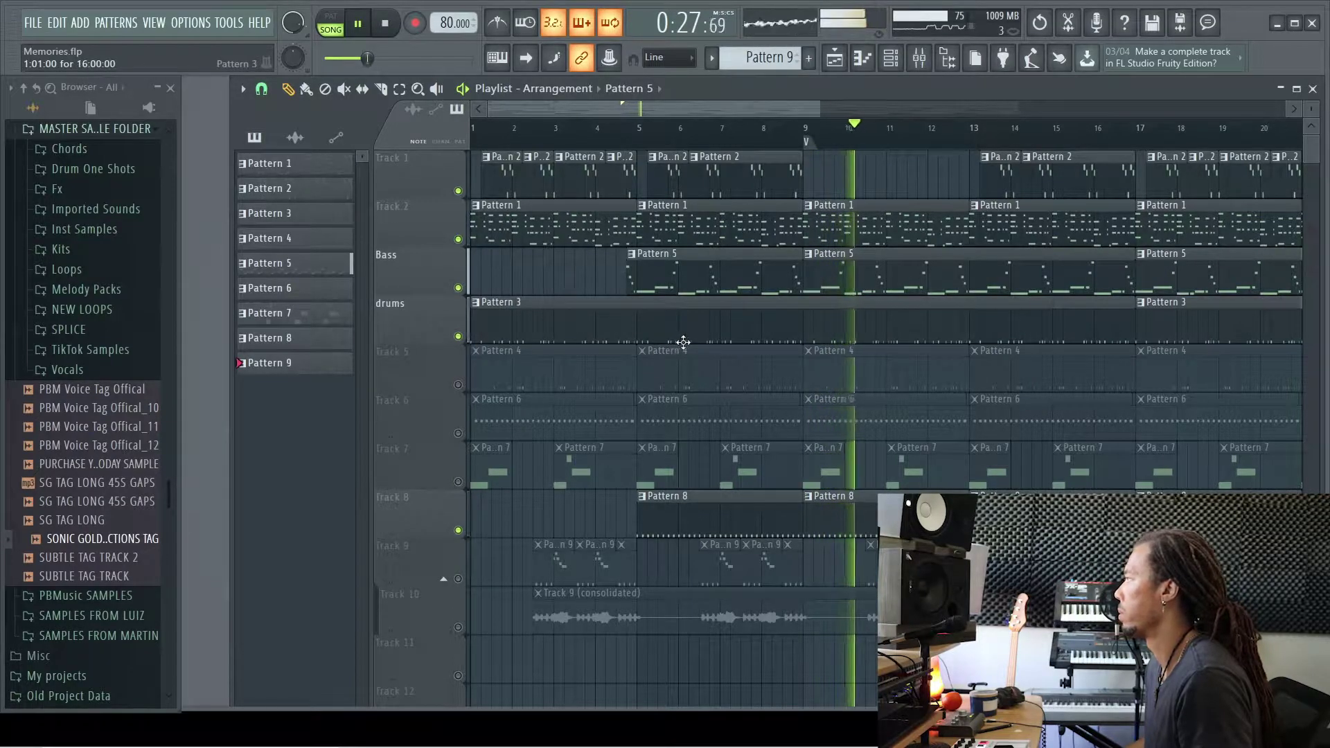
Delete the Pattern 2 clips on Track 1 between bars 13 and 17
scroll(677, 360, "down", 3)
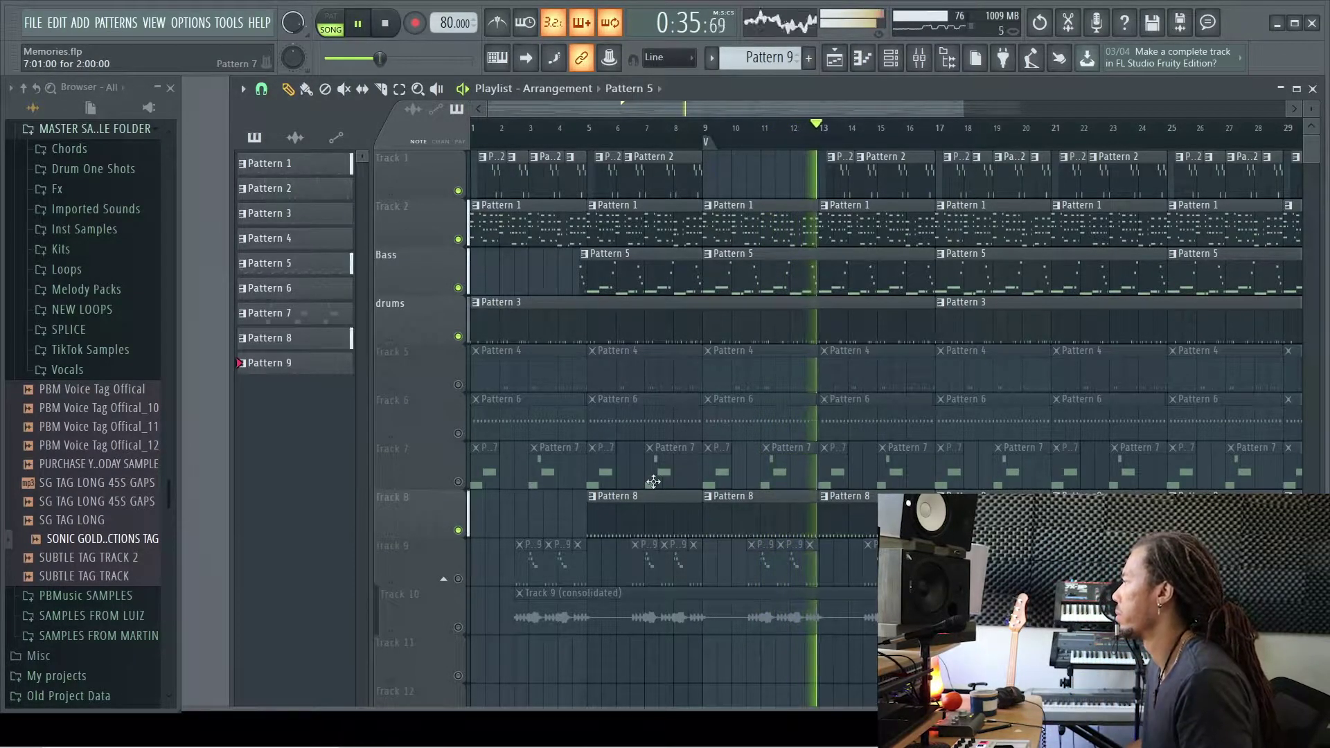
right_click(840, 189)
right_click(901, 187)
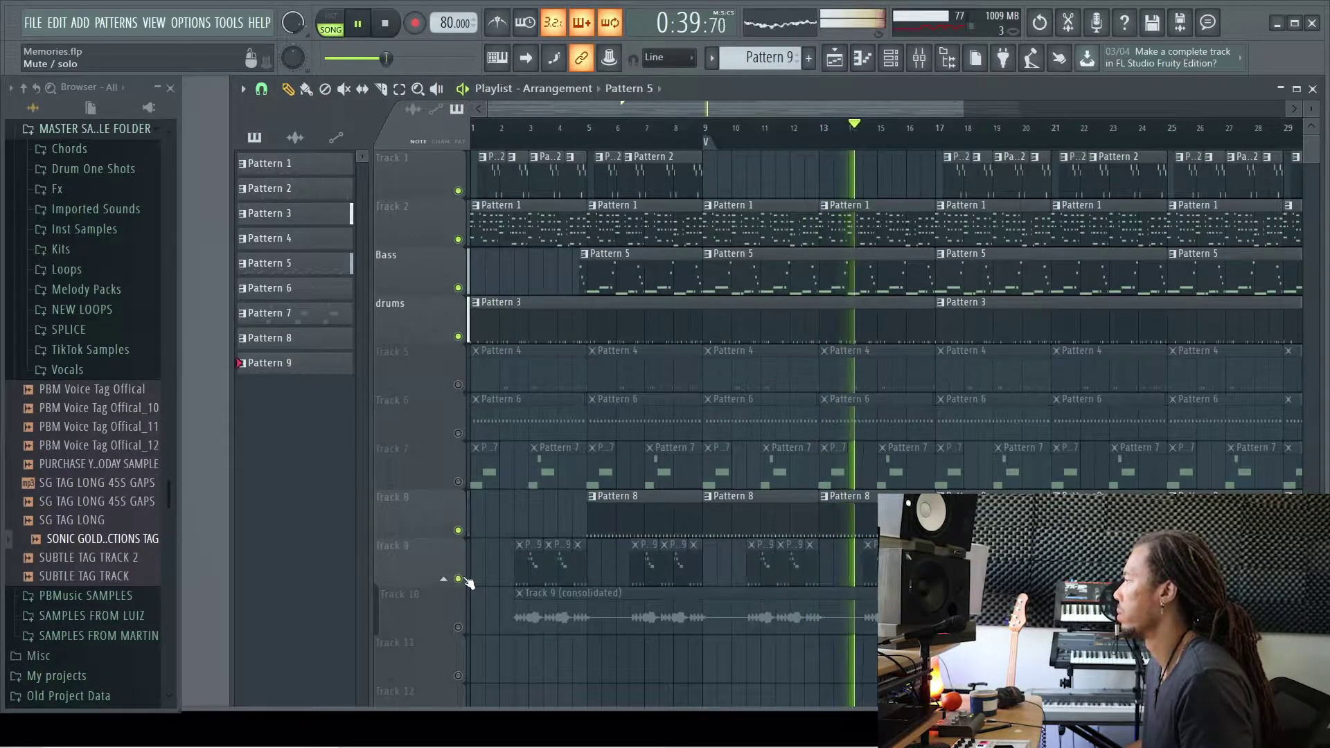
Audition Tracks 9 and 10 separately during playback, and leave both tracks unmuted
left_click(459, 626)
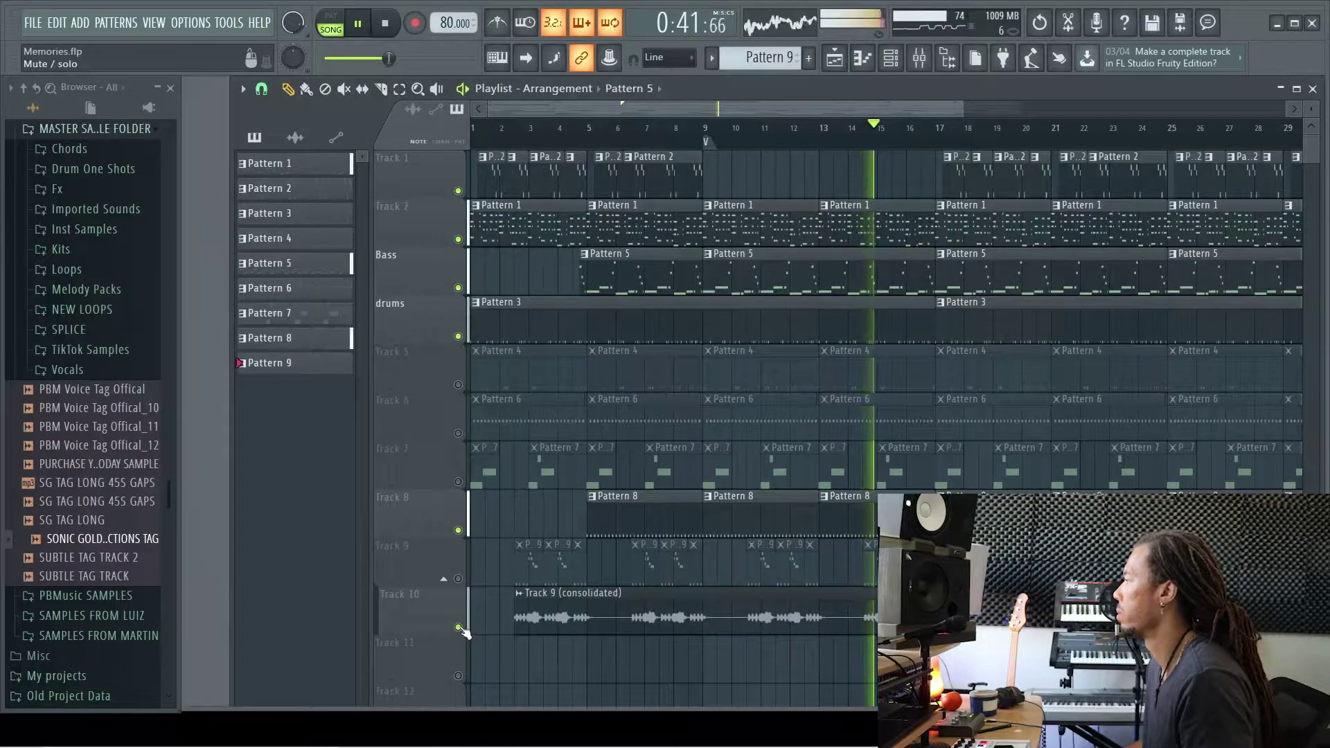
left_click(459, 627)
left_click(460, 580)
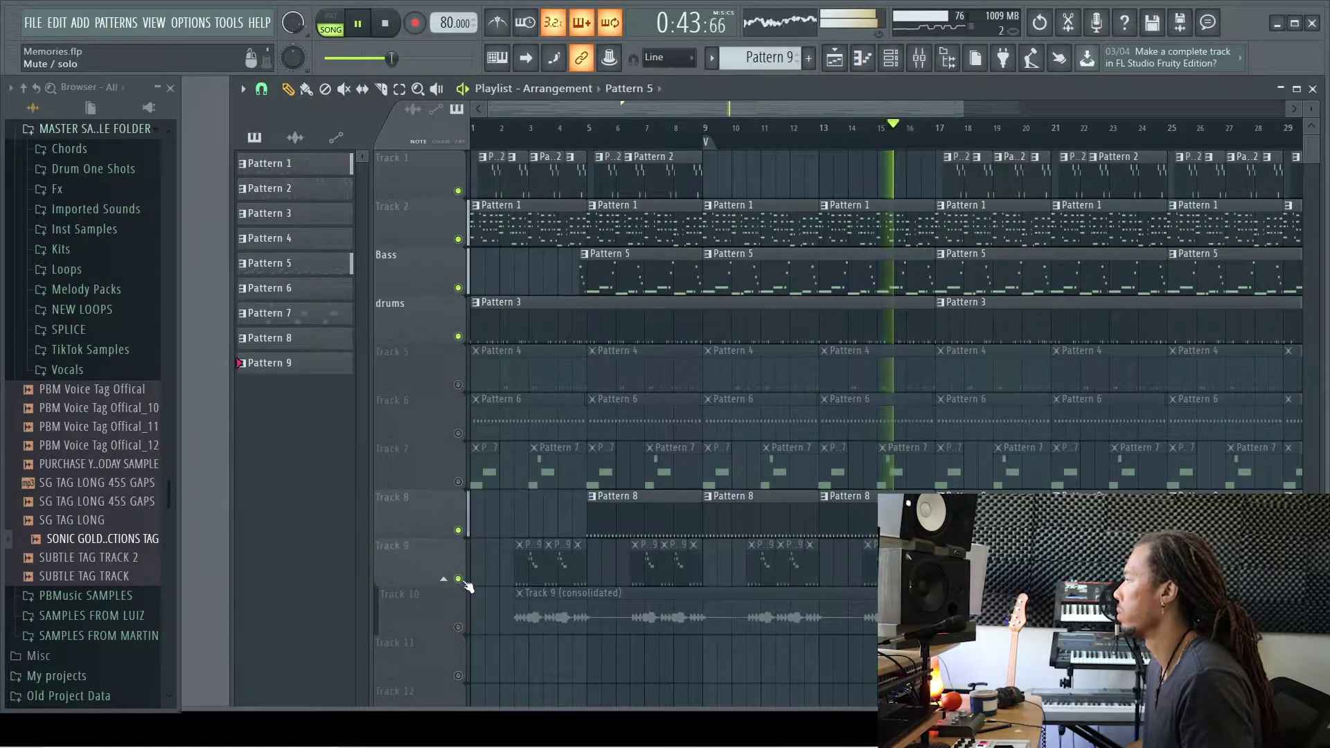
left_click(459, 626)
Replay the song from the beginning and mute the drums track
key("space")
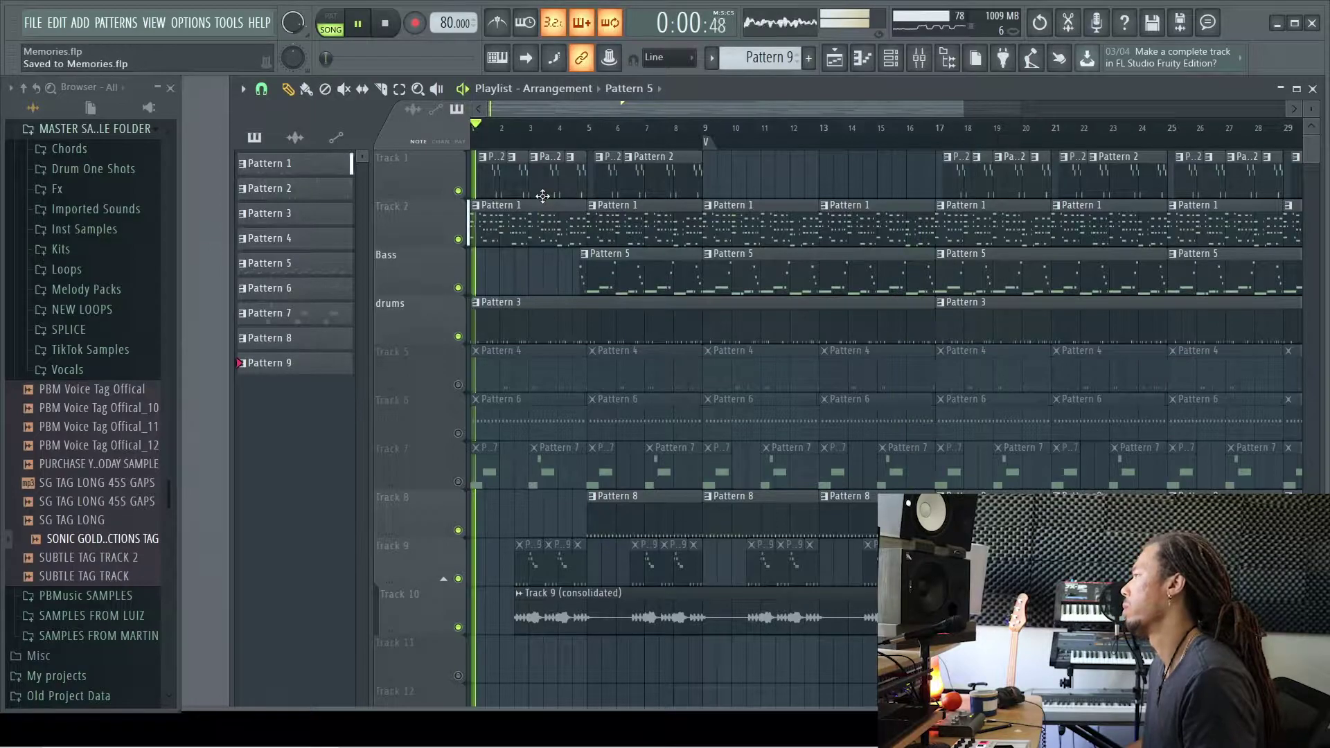
key("space")
left_click(458, 337)
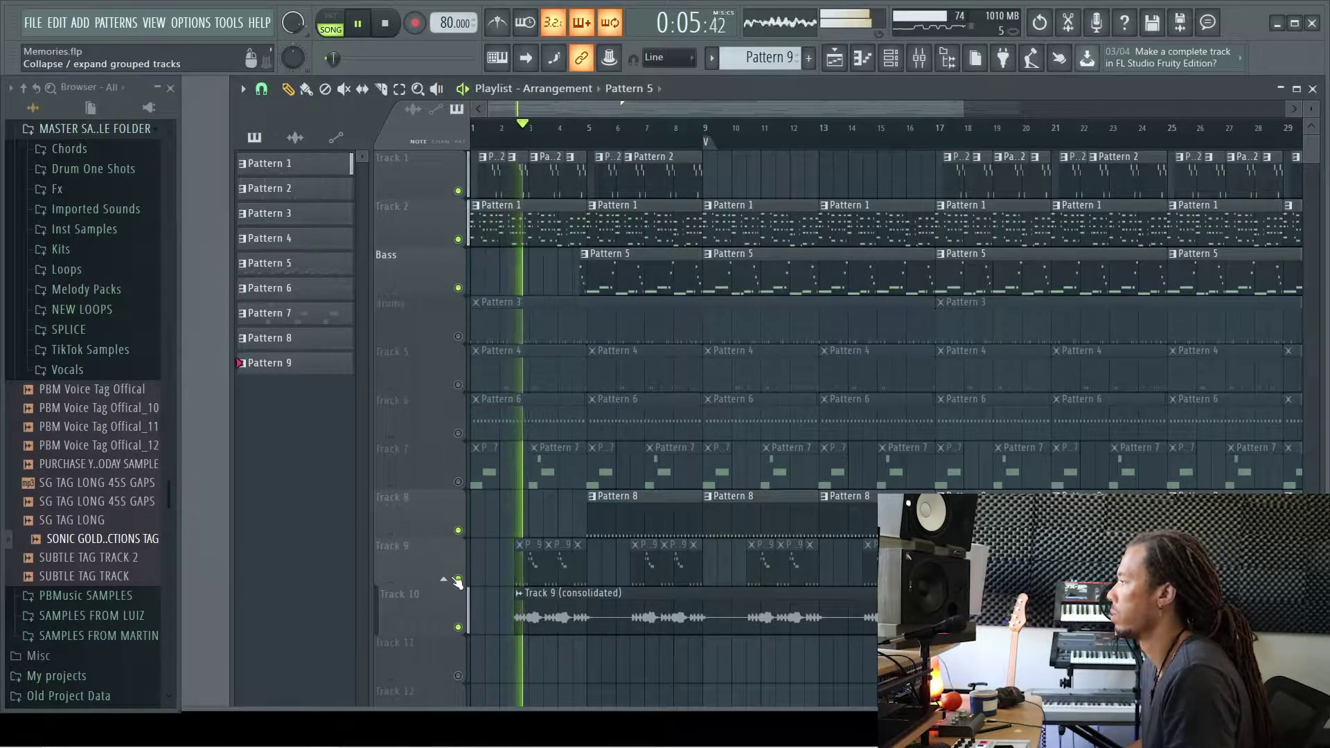
Lower the volume of the Track 9 (consolidated) audio clip to about 64% and close its channel settings
double_click(596, 619)
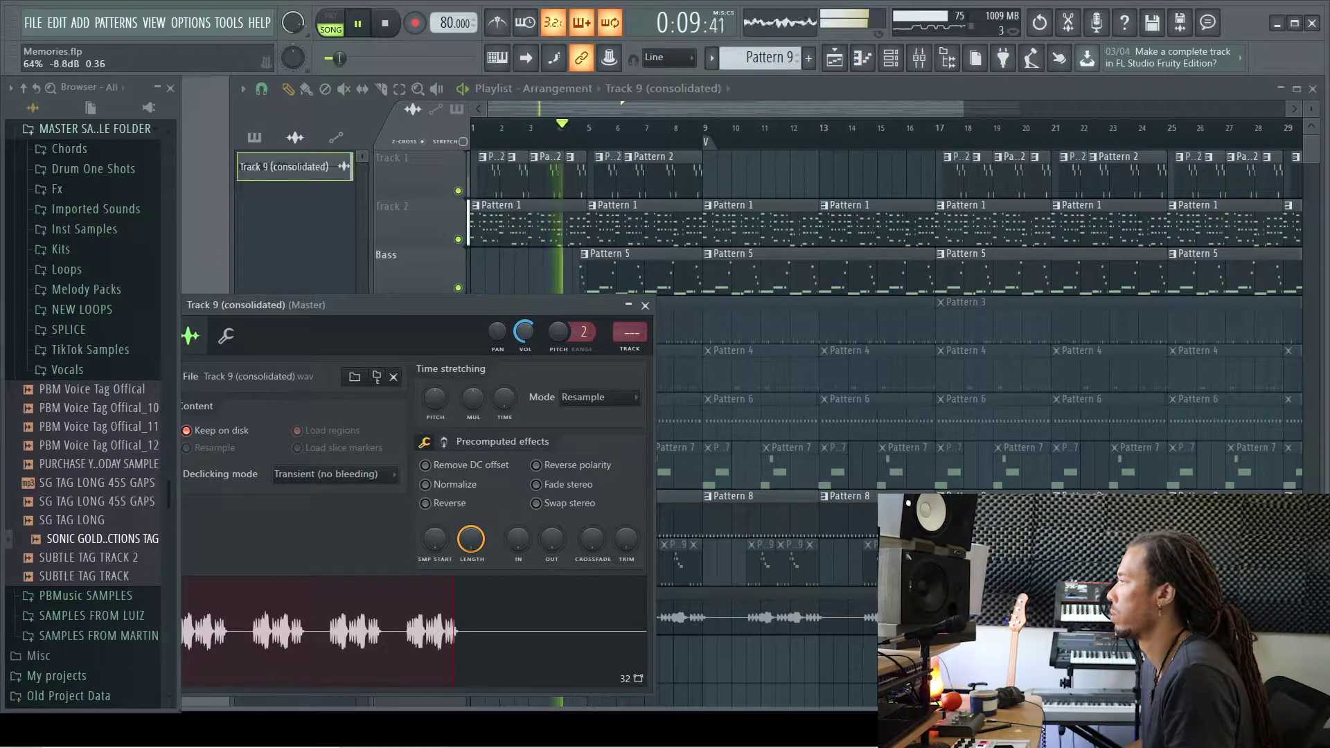
left_click(646, 306)
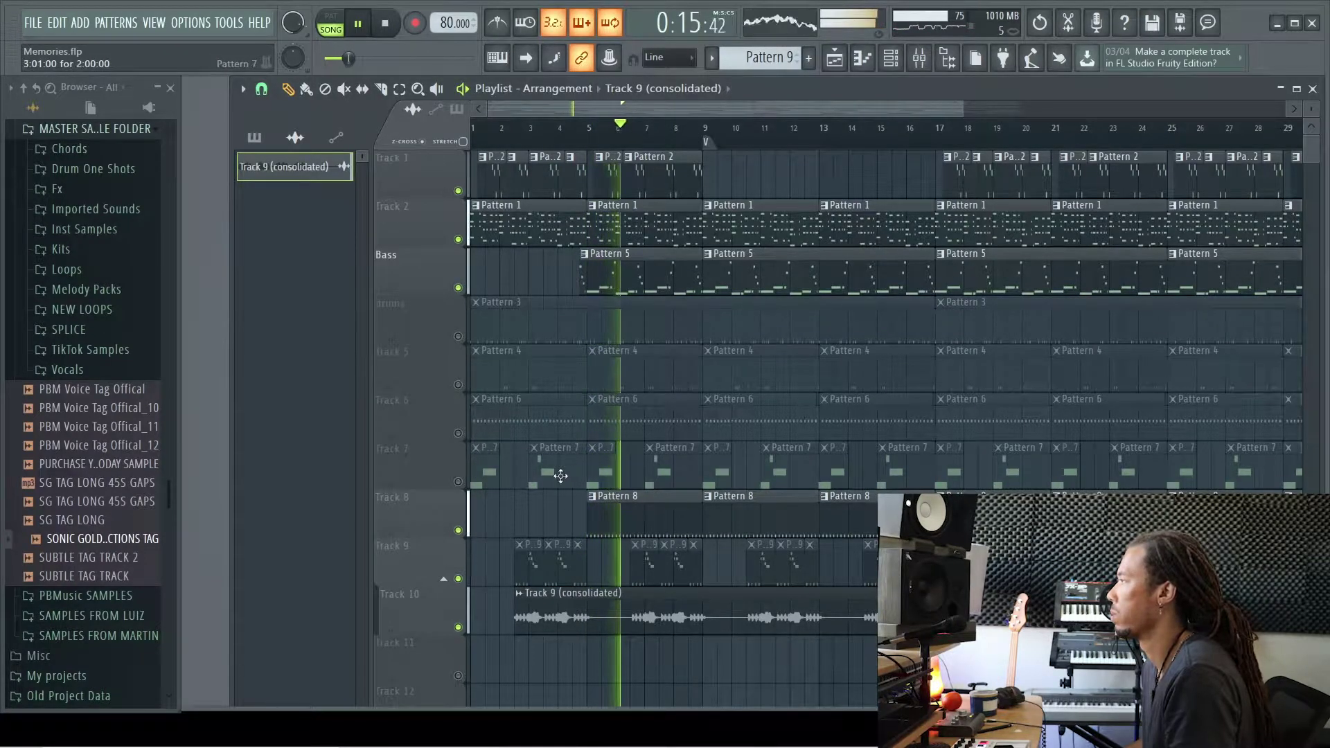
key("F9")
key("F9")
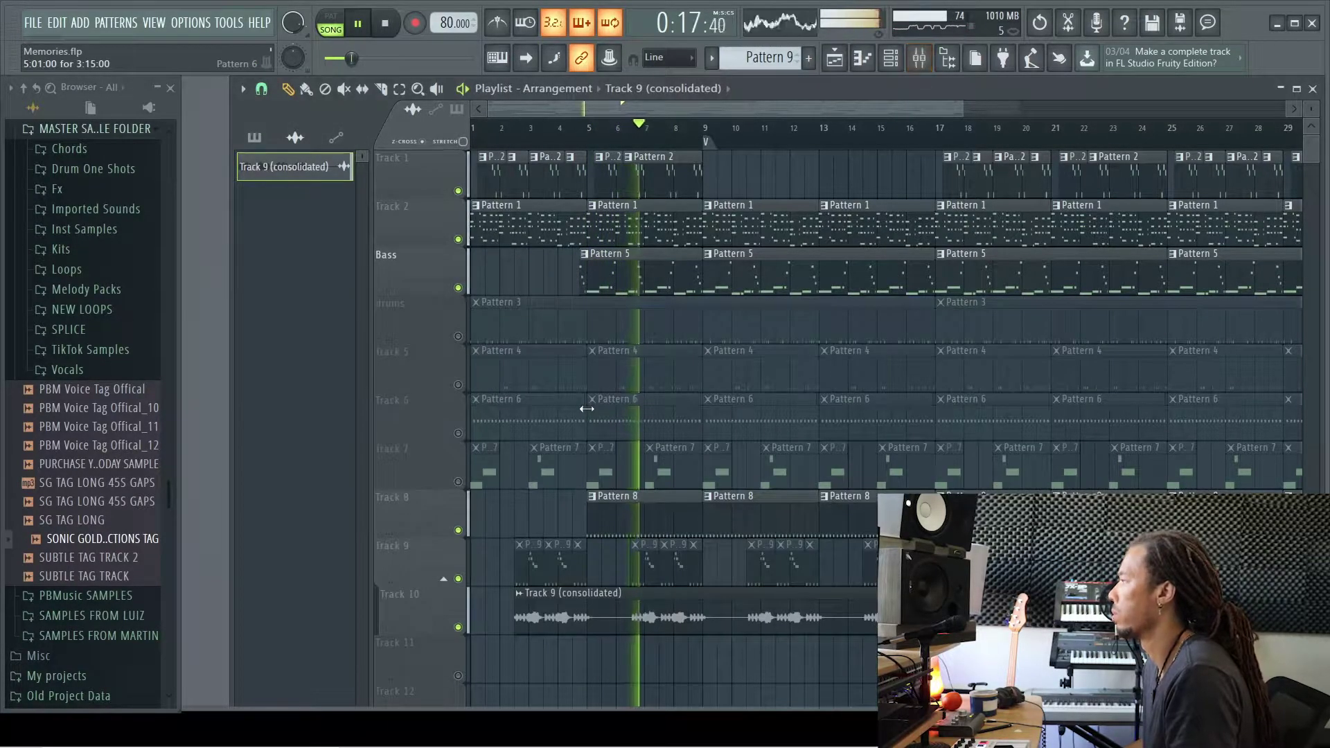
Show the Channel rack filtered to the Unsorted group and stop playback
key("F6")
left_click(811, 268)
left_click(798, 324)
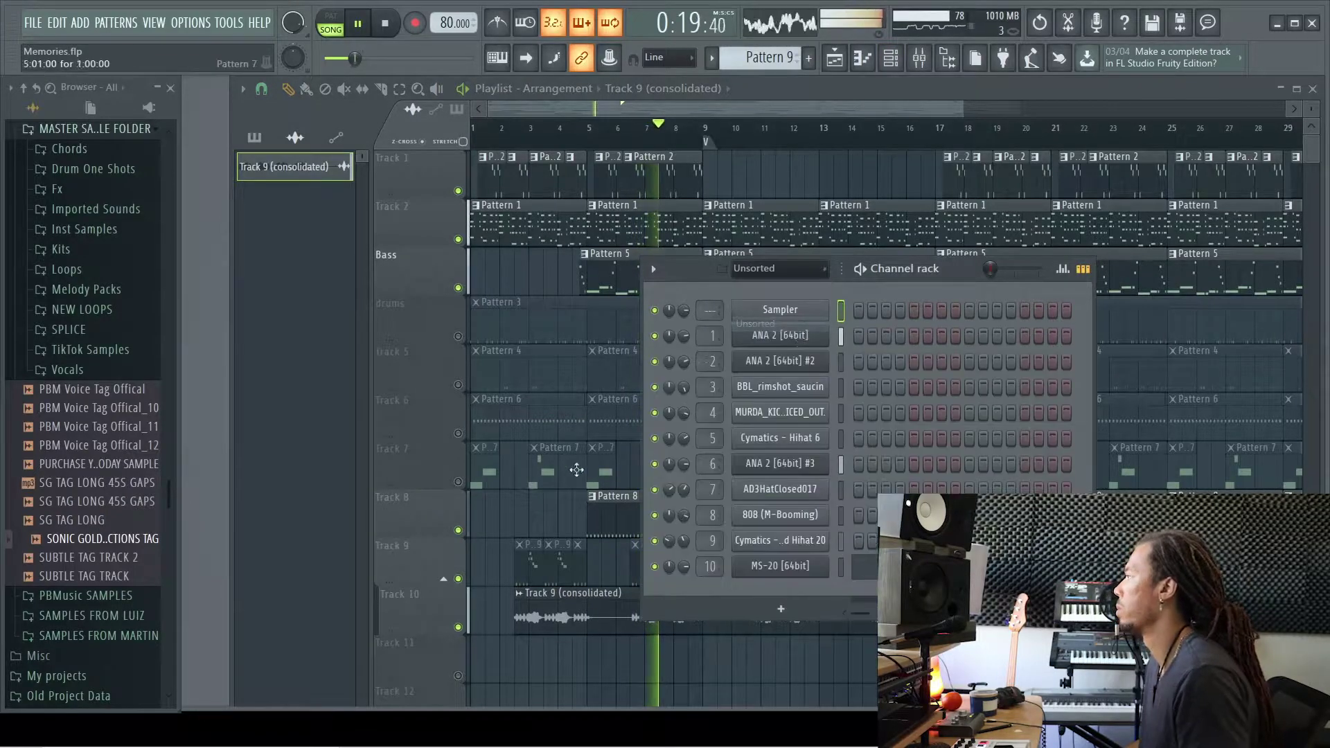
key("space")
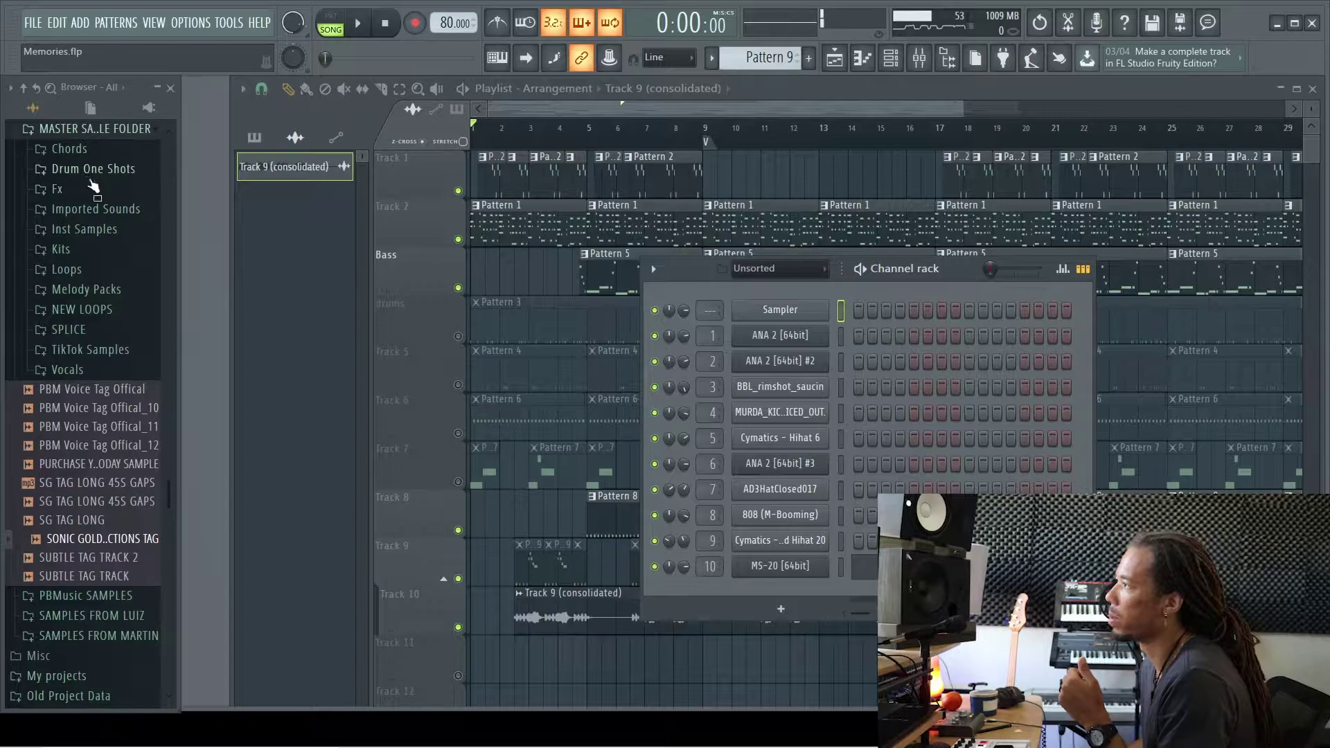
Browse the sample library to the Claps folder inside Drum One Shots
scroll(86, 241, "up", 3)
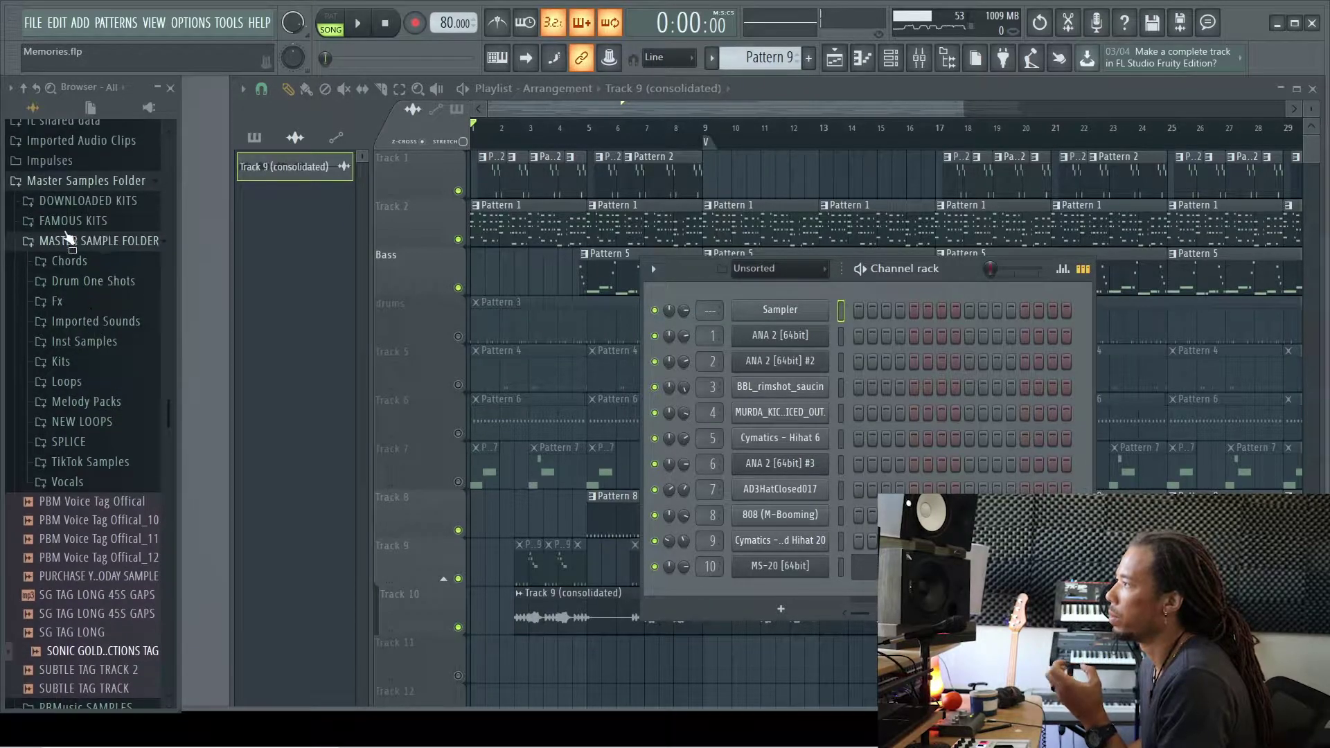
left_click(83, 244)
left_click(101, 338)
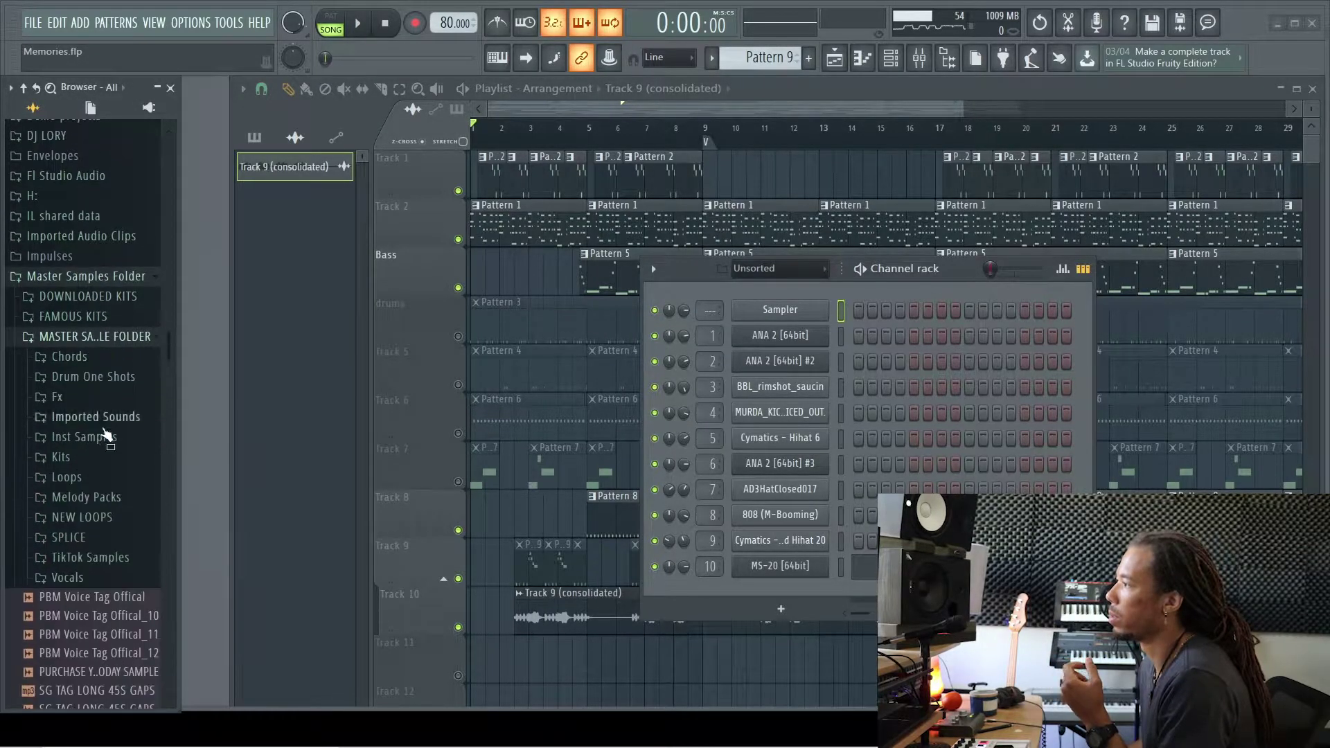
left_click(101, 381)
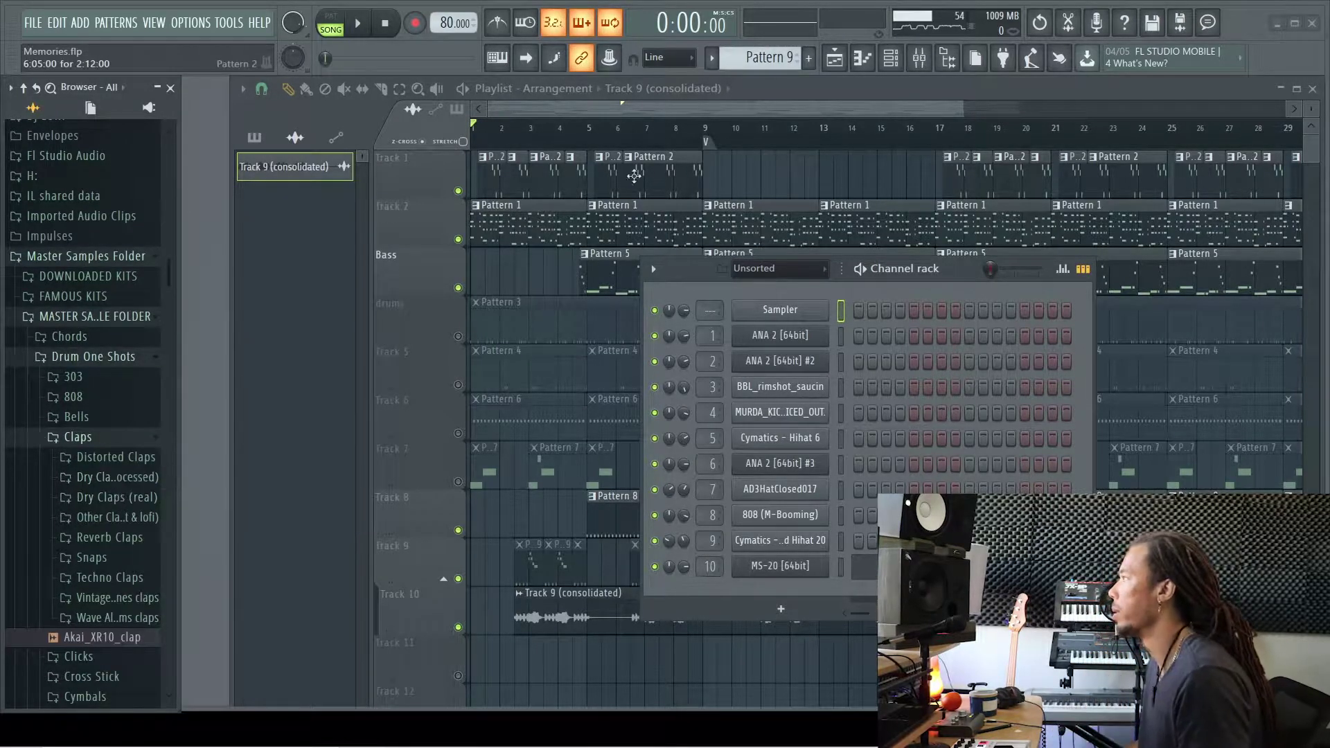
Play the song and audition samples such as Clap (Love) and Clap (Forgive) from the processed Dry Claps folder
key("space")
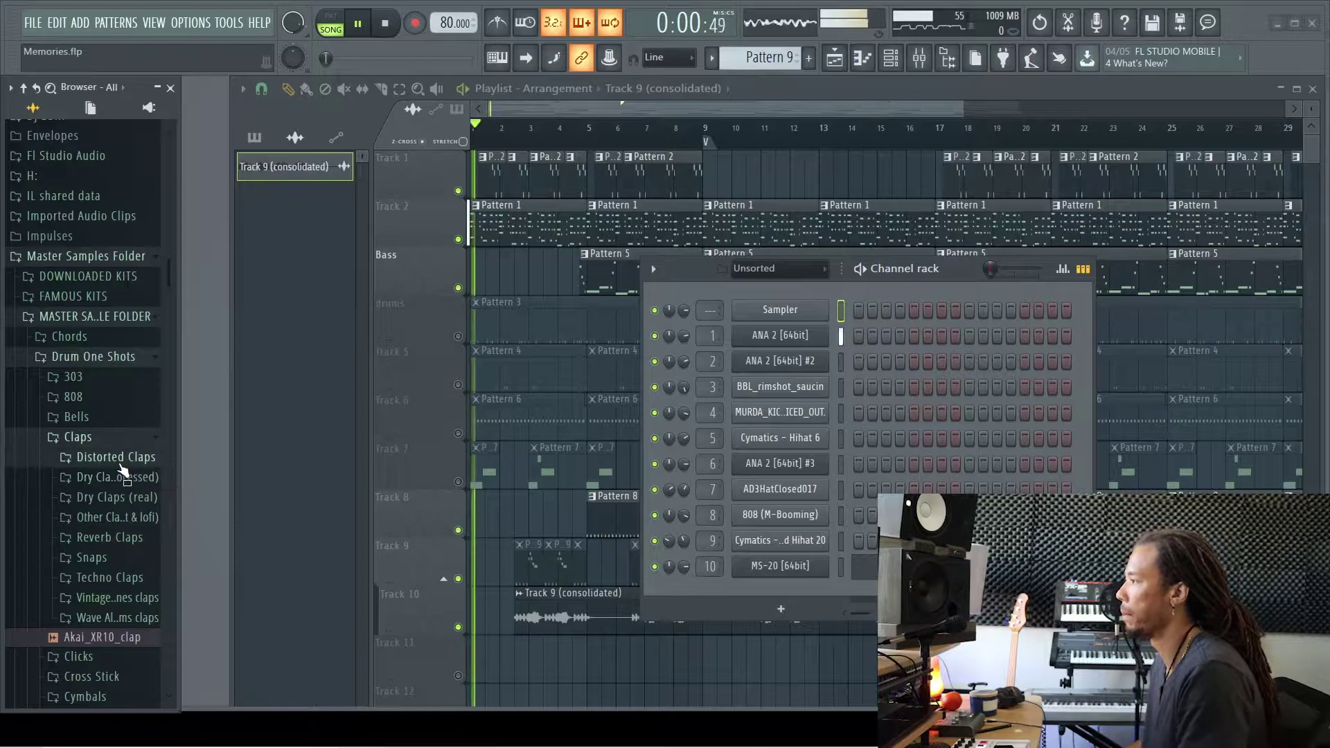
left_click(111, 457)
left_click(101, 358)
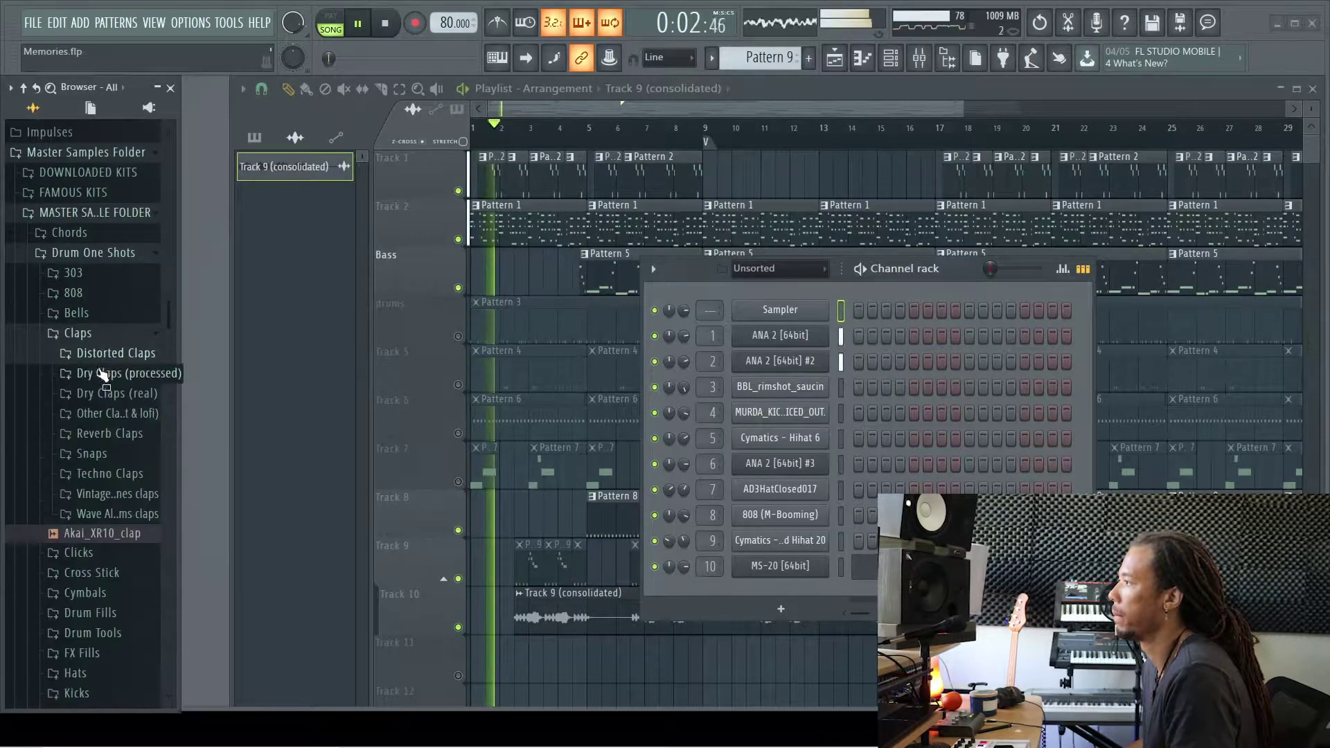
left_click(107, 375)
left_click(110, 264)
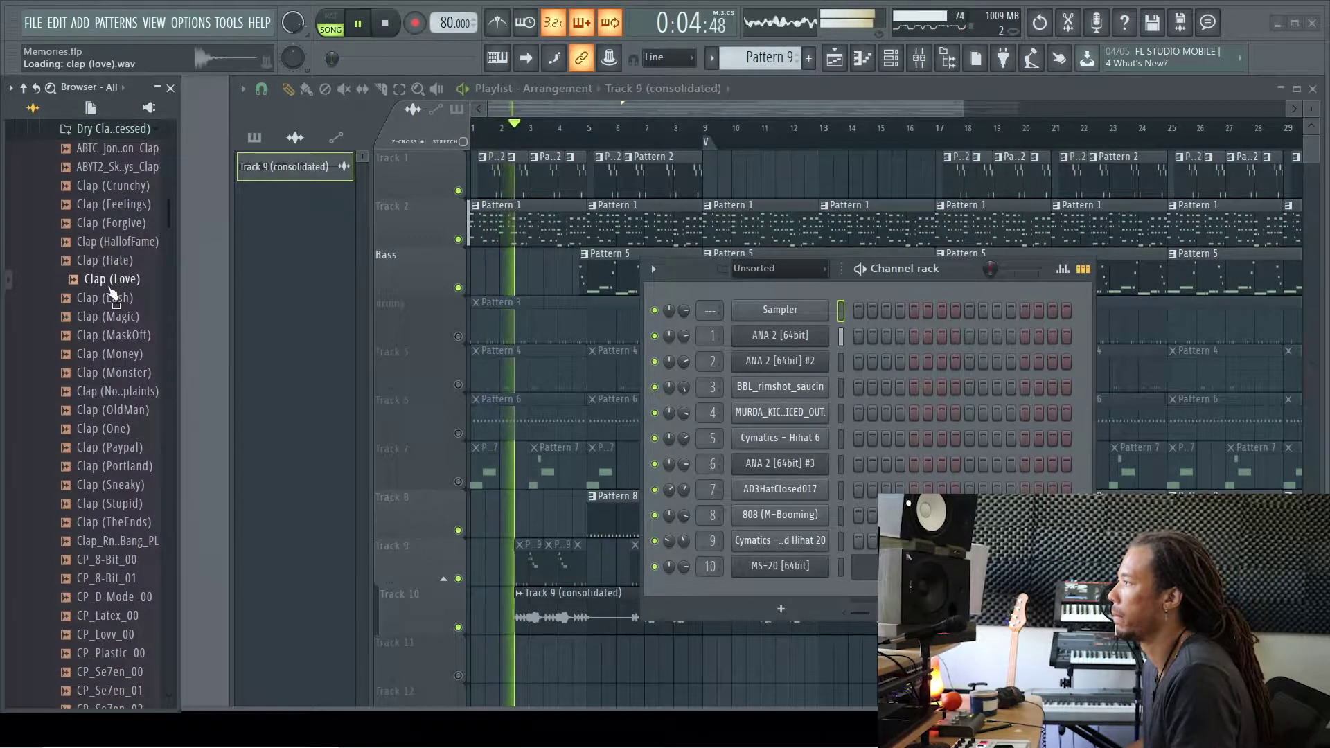
left_click(113, 264)
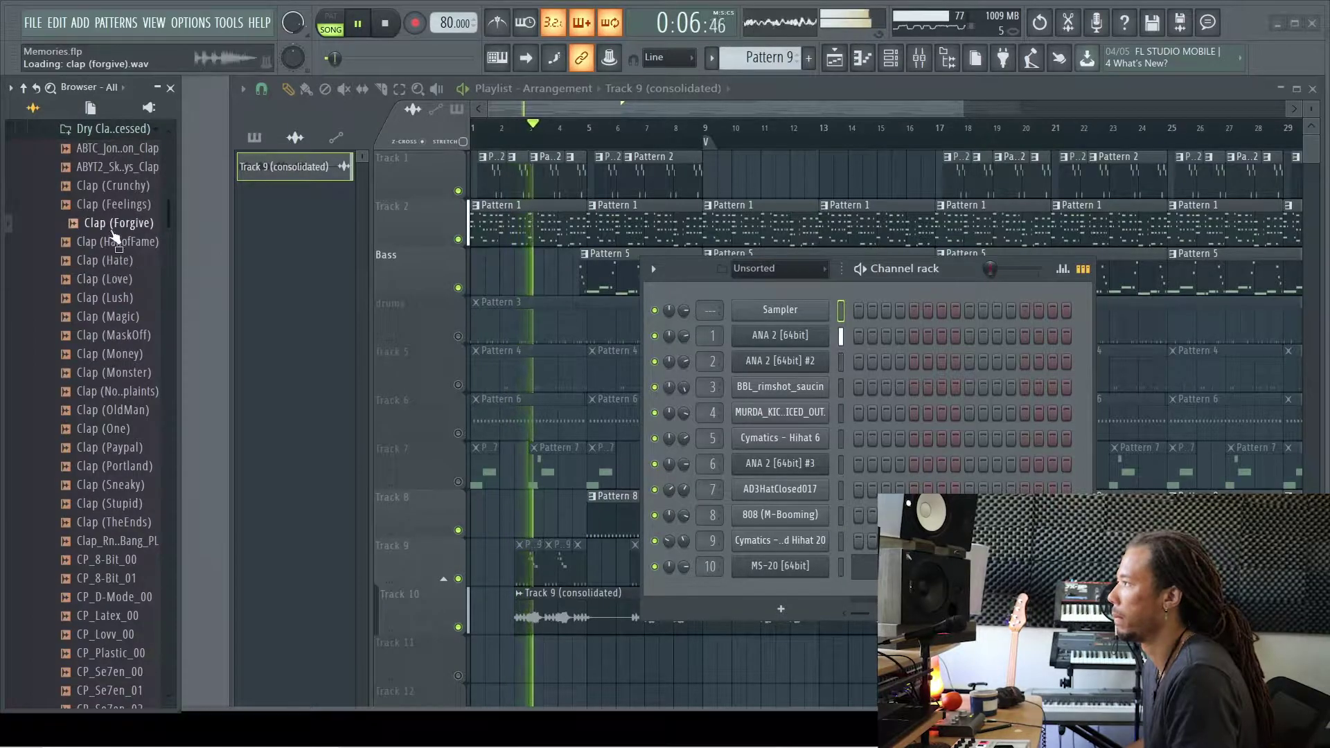
left_click(109, 150)
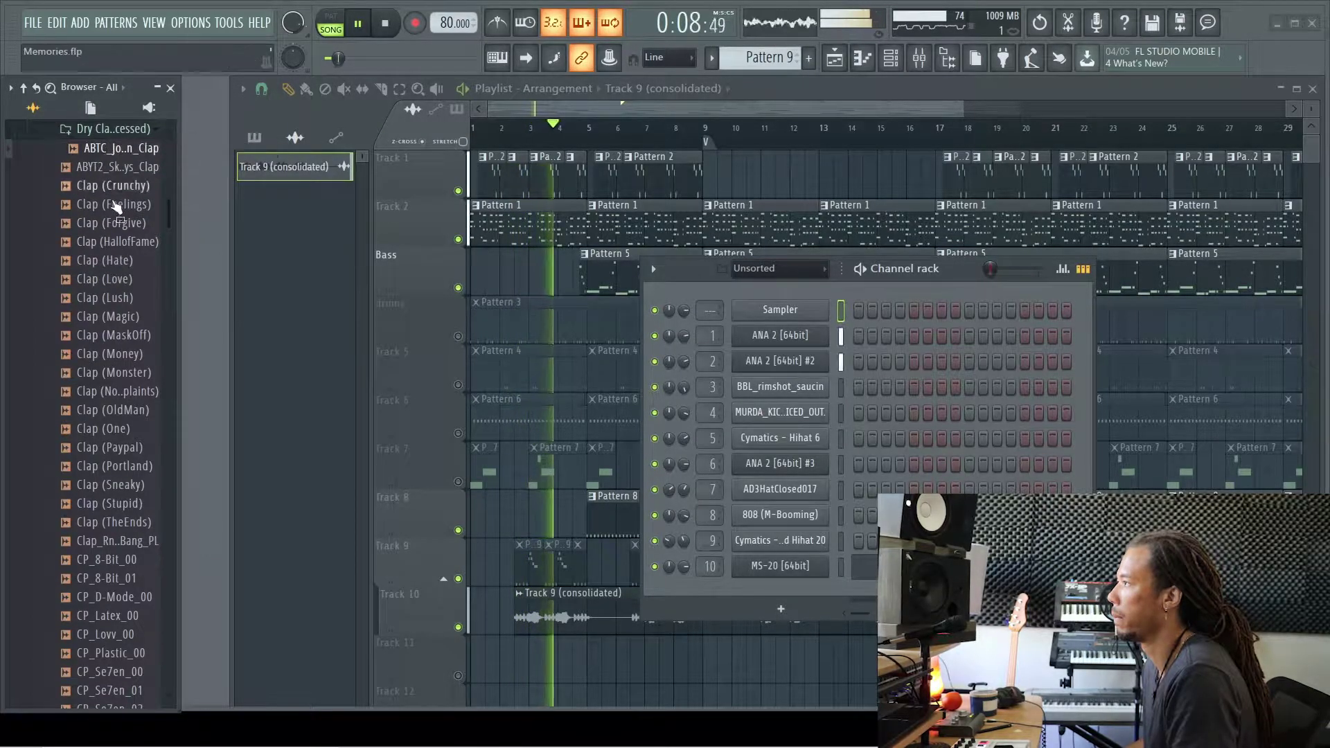
Add the Clap (HallofFame) sample as a new channel and record a clap part into a new pattern
left_click(111, 241)
left_click_drag(111, 241, 822, 594)
key("F4")
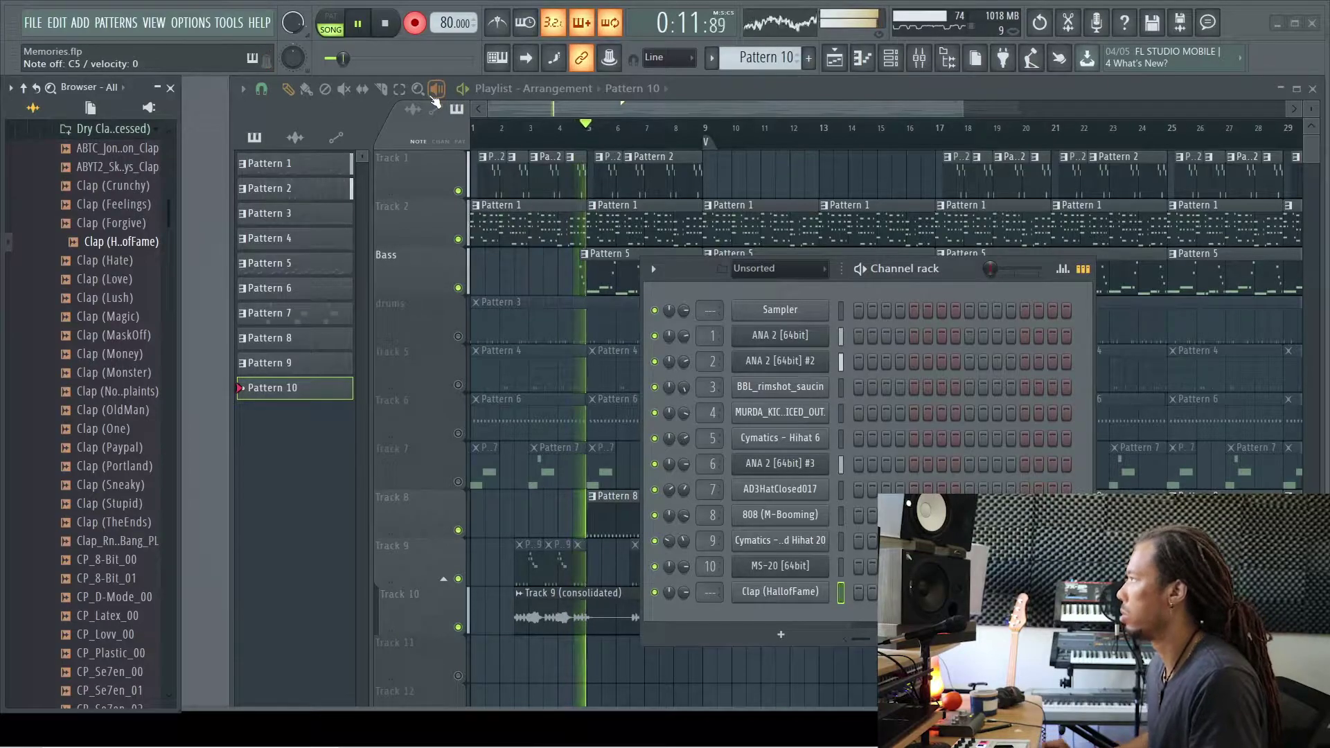
key("space")
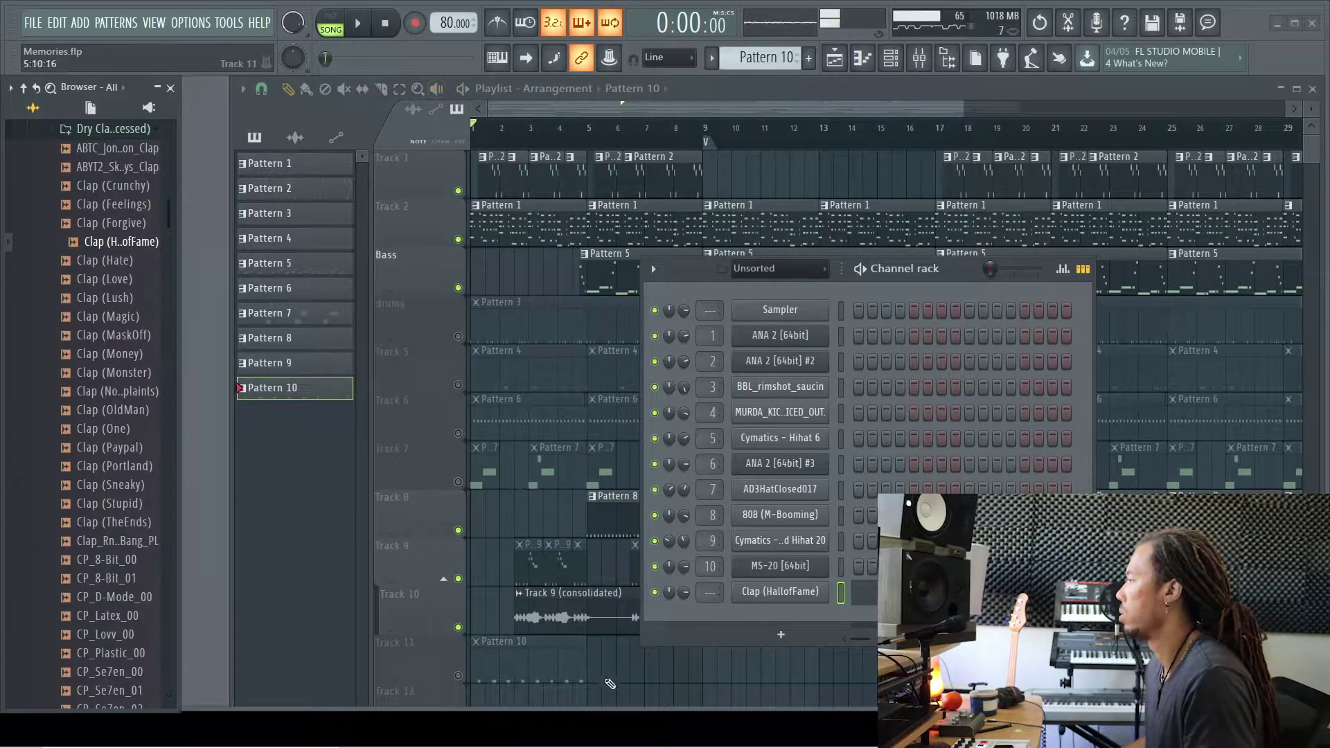
Move the Pattern 10 clip to start at bar 5, reorder its track directly below drums, and play from bar 5
left_click_drag(608, 681, 631, 655)
key("space")
left_click_drag(447, 669, 446, 374)
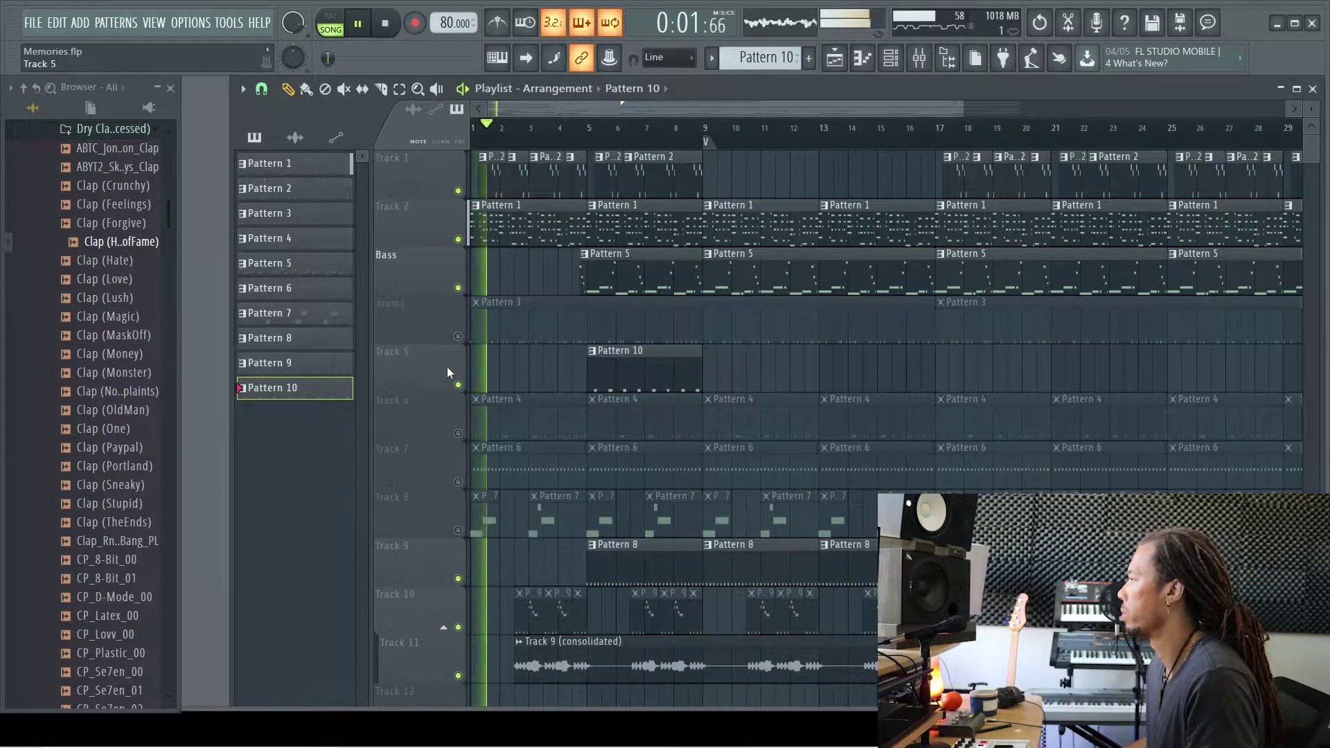
left_click(590, 127)
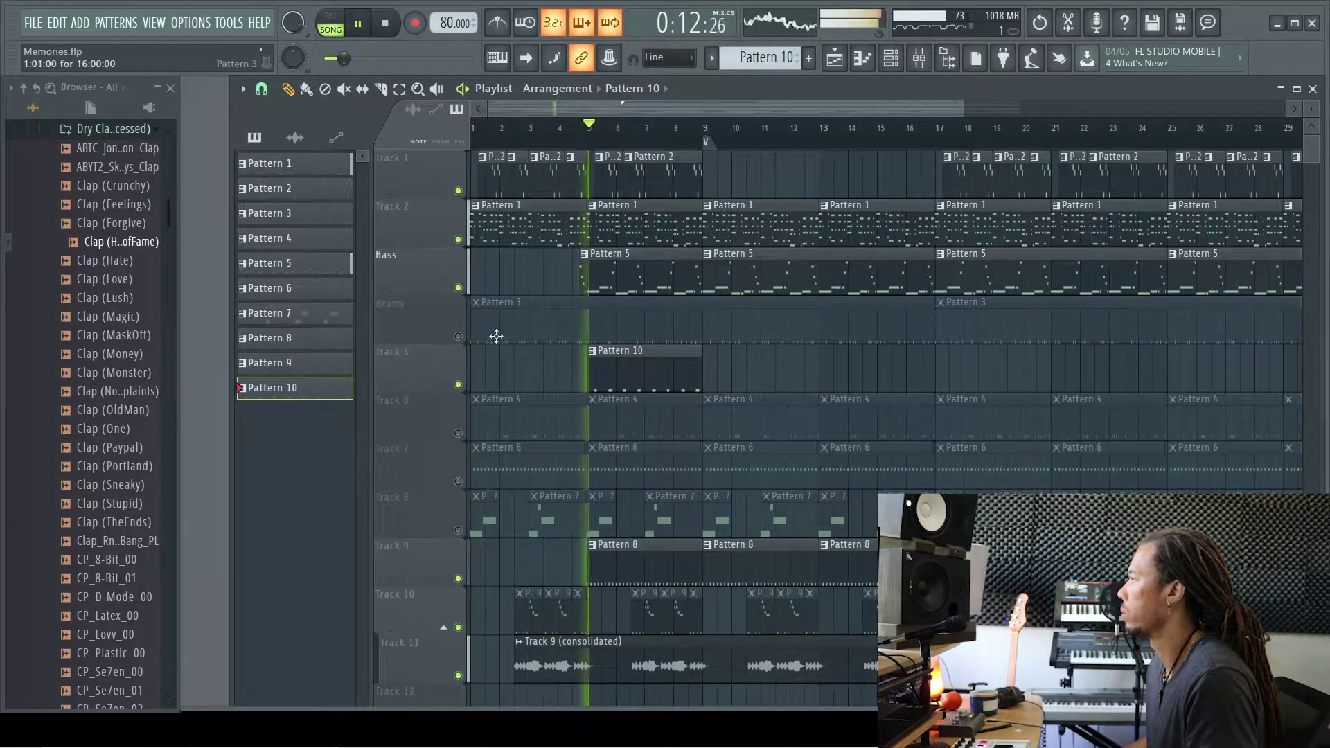
Quantize the clap notes of Pattern 10 in the piano roll and reposition the Channel rack window
double_click(637, 367)
key("alt+q")
left_click(1058, 489)
key("Escape")
left_click_drag(679, 271, 780, 309)
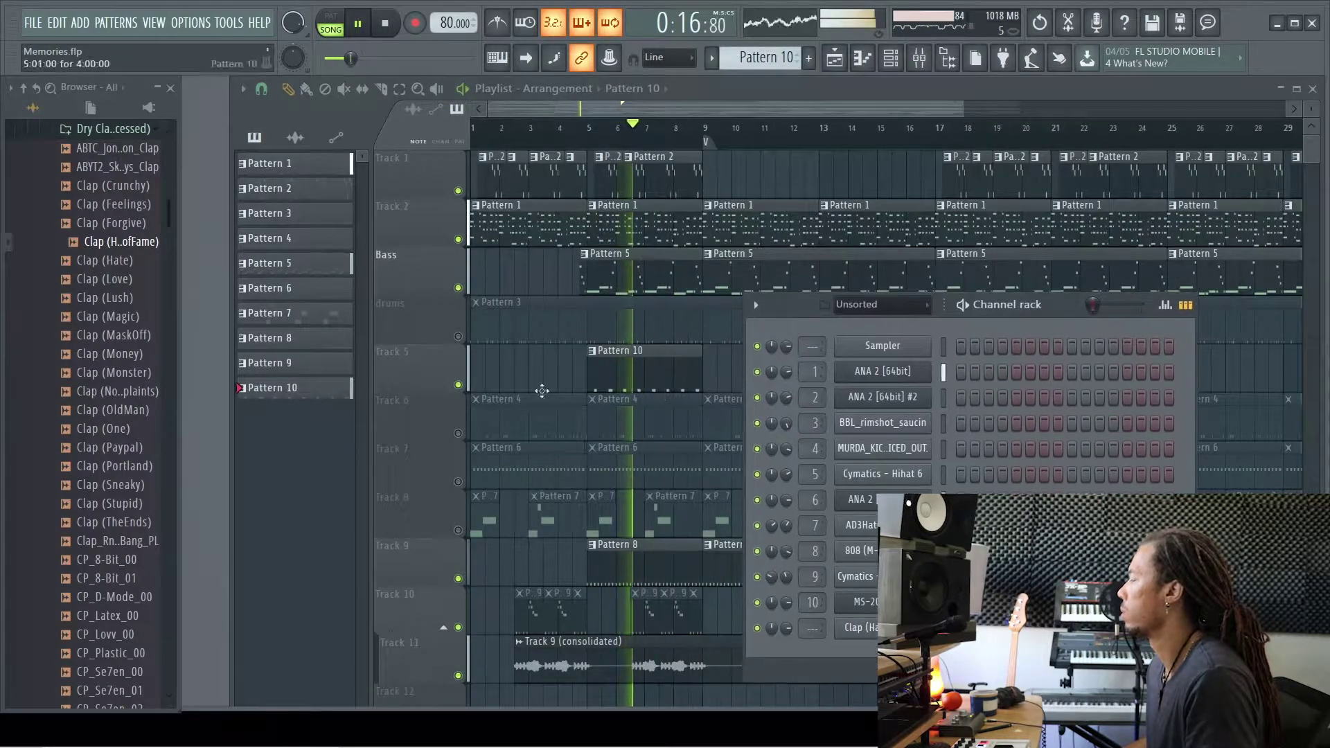
Rename Track 5 as Clap
right_click(413, 366)
left_click(488, 358)
type("Clap")
key("Return")
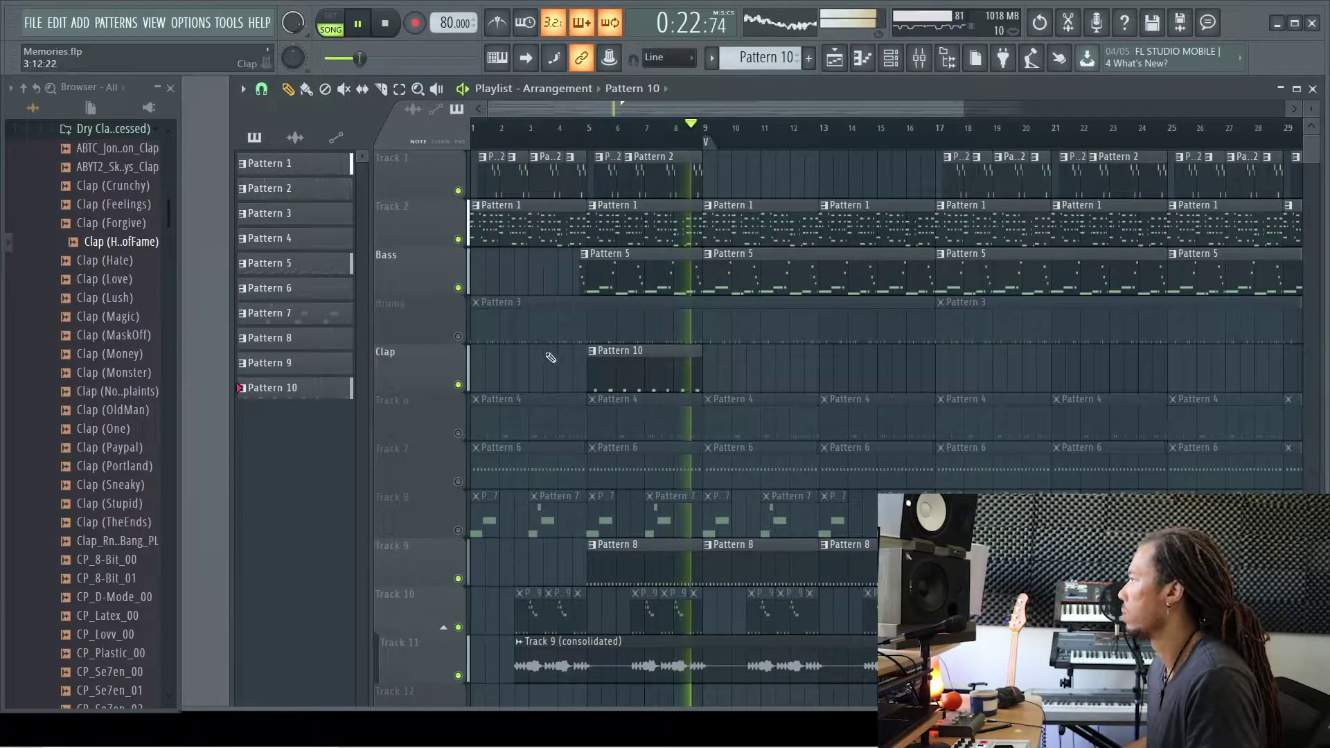
Unmute the drums track and place further Pattern 10 clips on the Clap track at bars 9 and 13
left_click(458, 336)
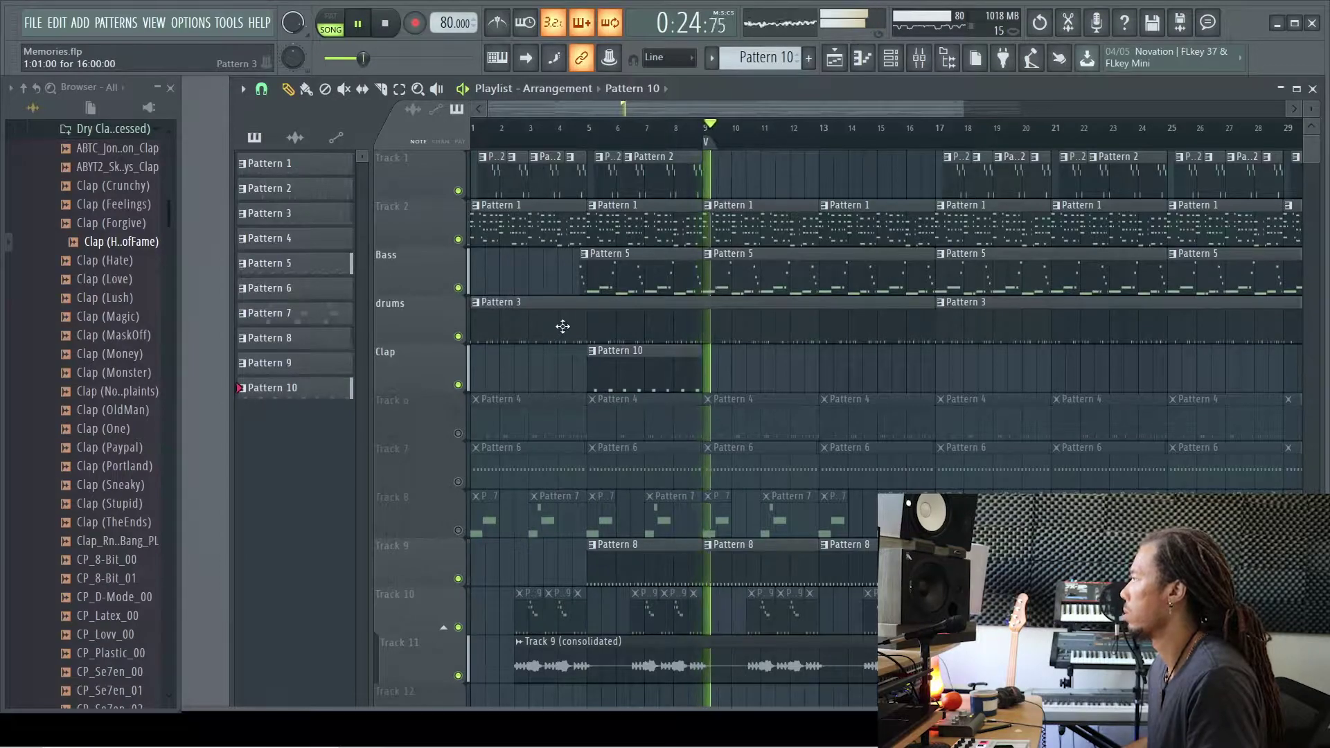
left_click(706, 367)
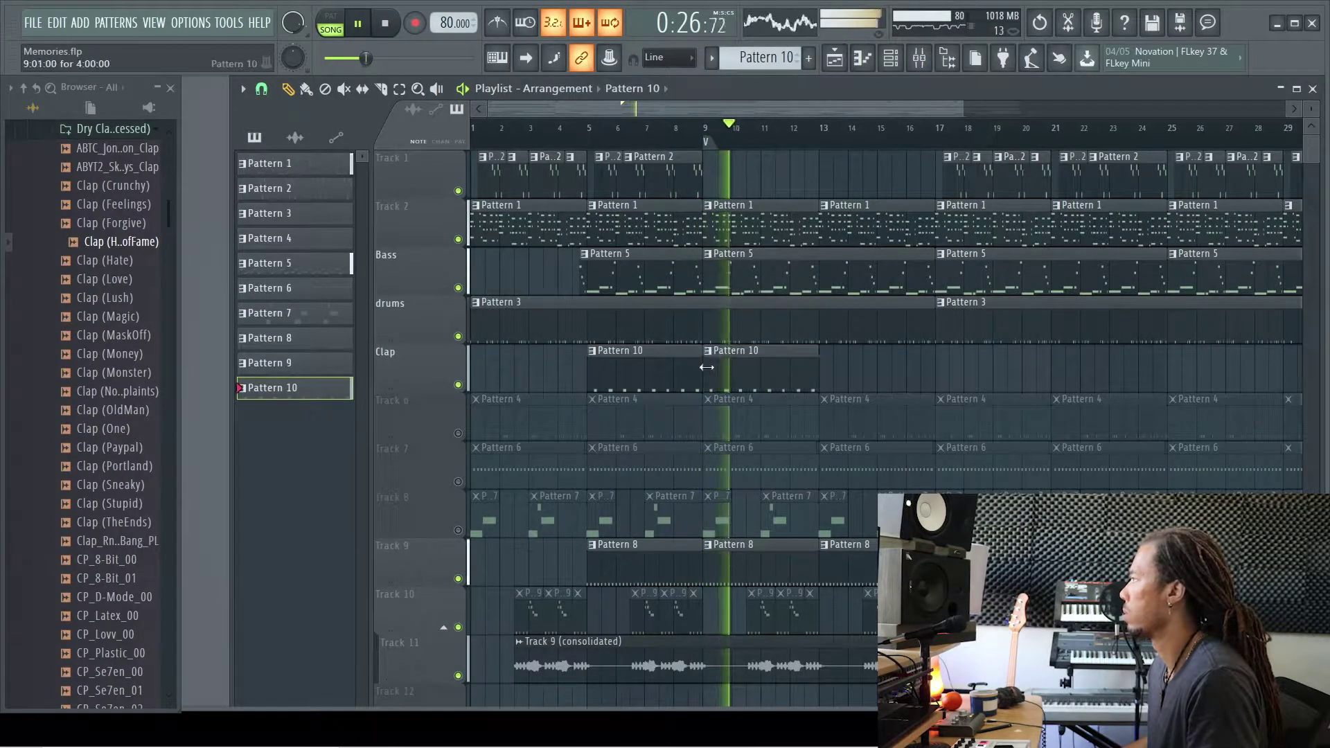
left_click(834, 366)
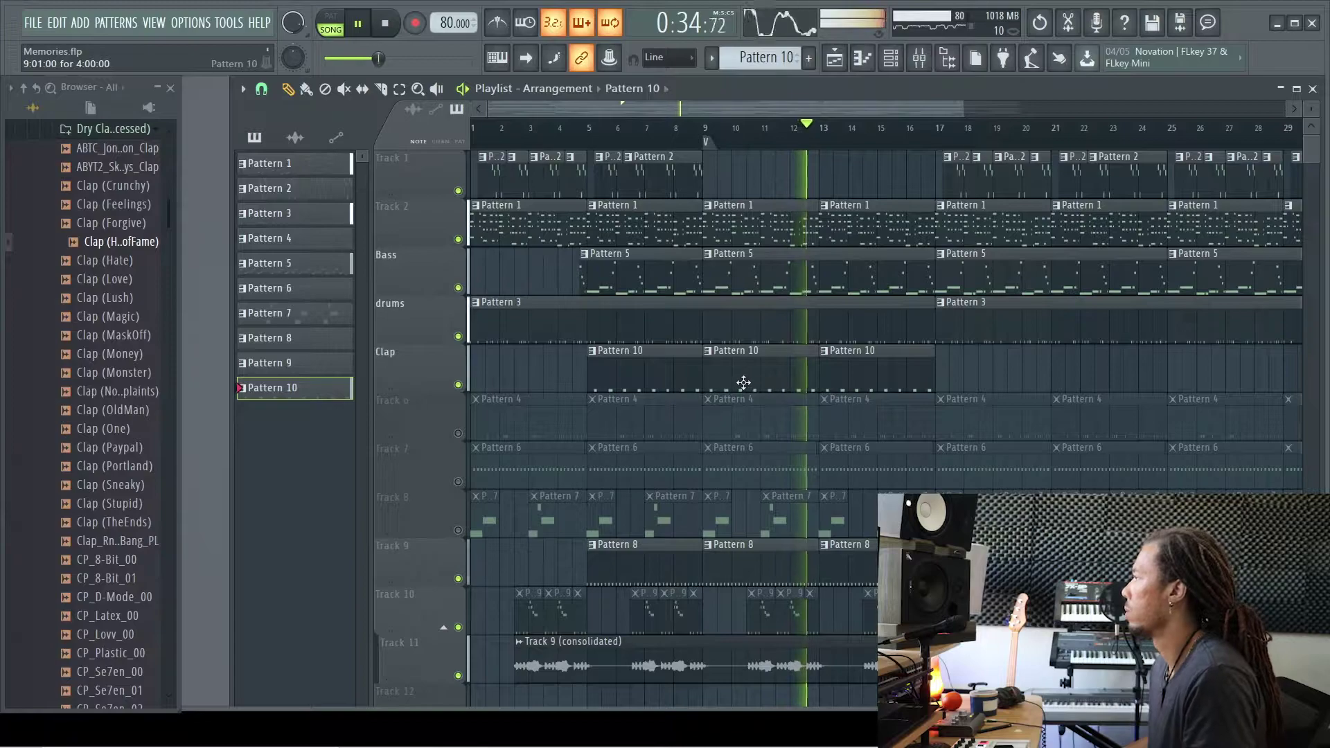
Stop playback and set the FL Studio ASIO buffer length to 1024 samples in the audio settings
key("space")
left_click(191, 23)
left_click(208, 70)
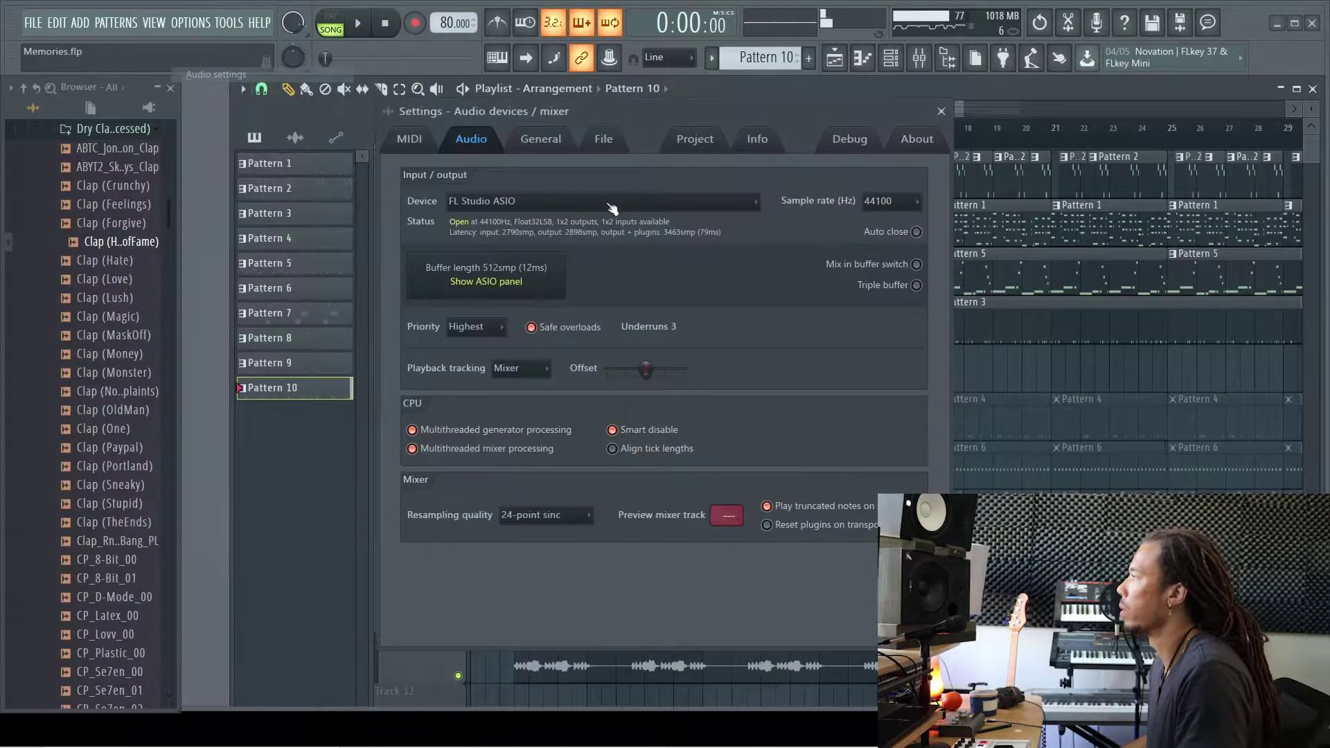
left_click(526, 277)
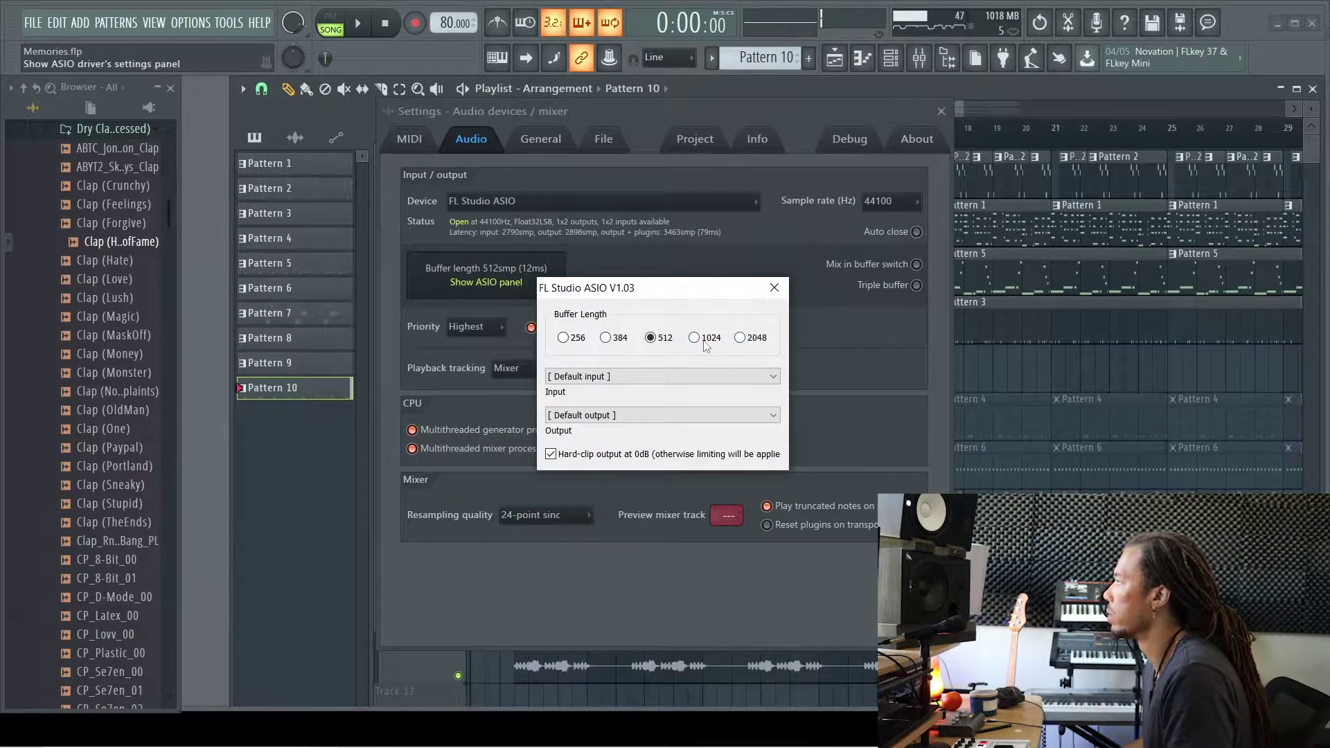
left_click(775, 288)
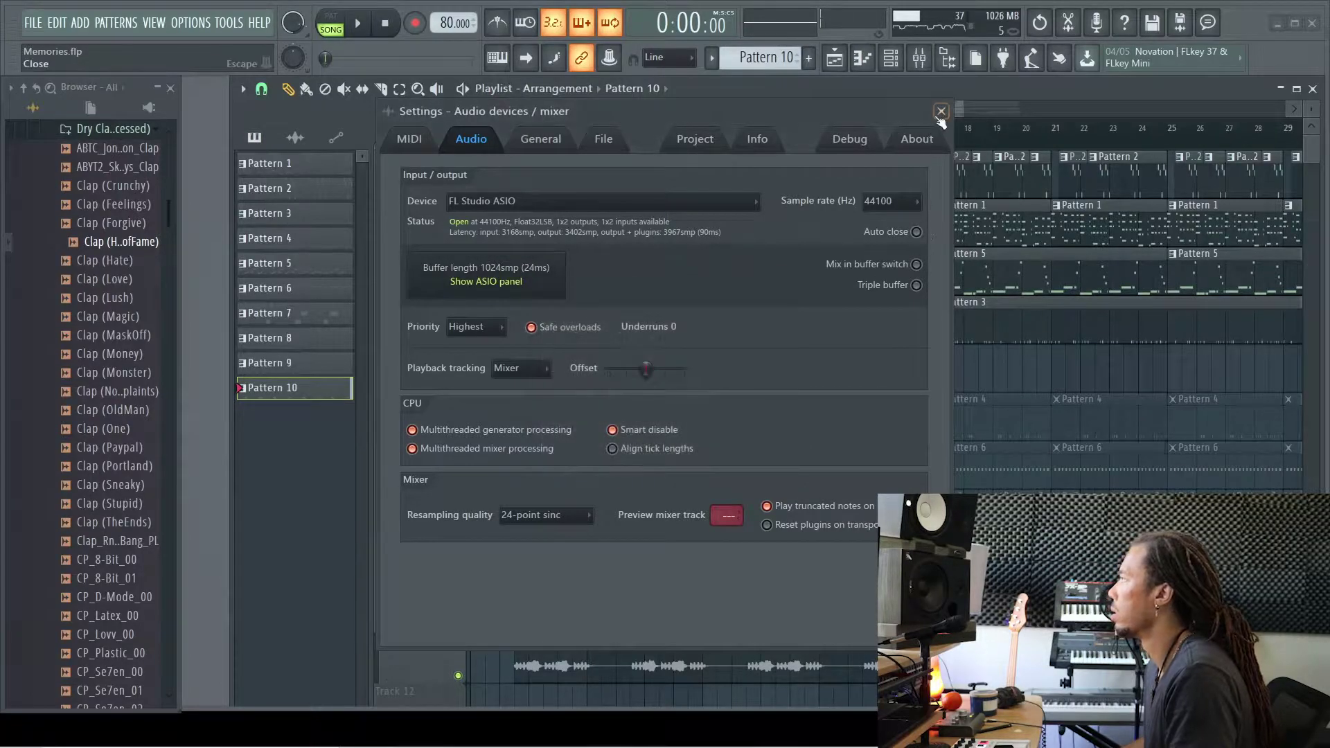
left_click(940, 111)
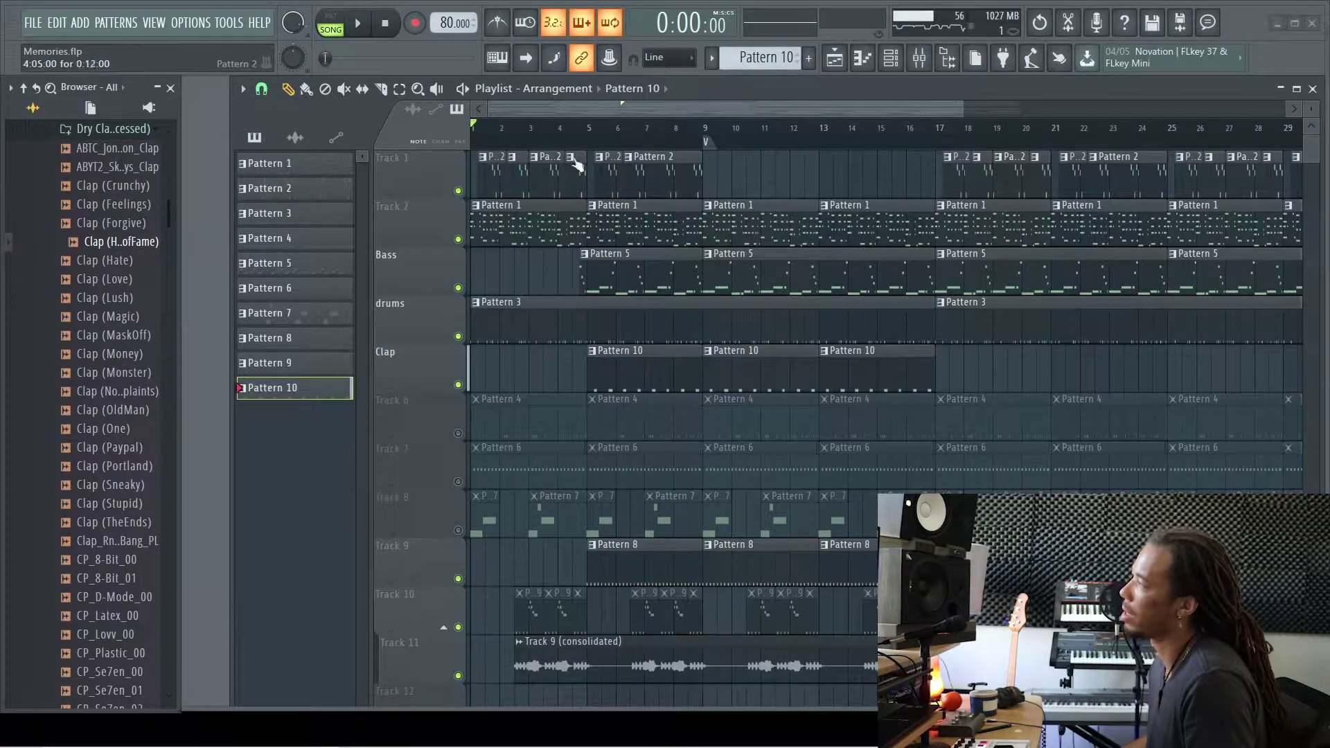
Play the song from bar 5 and mute the BBL_rimshot_saucin channel, checking the notes of Pattern 10
left_click(590, 131)
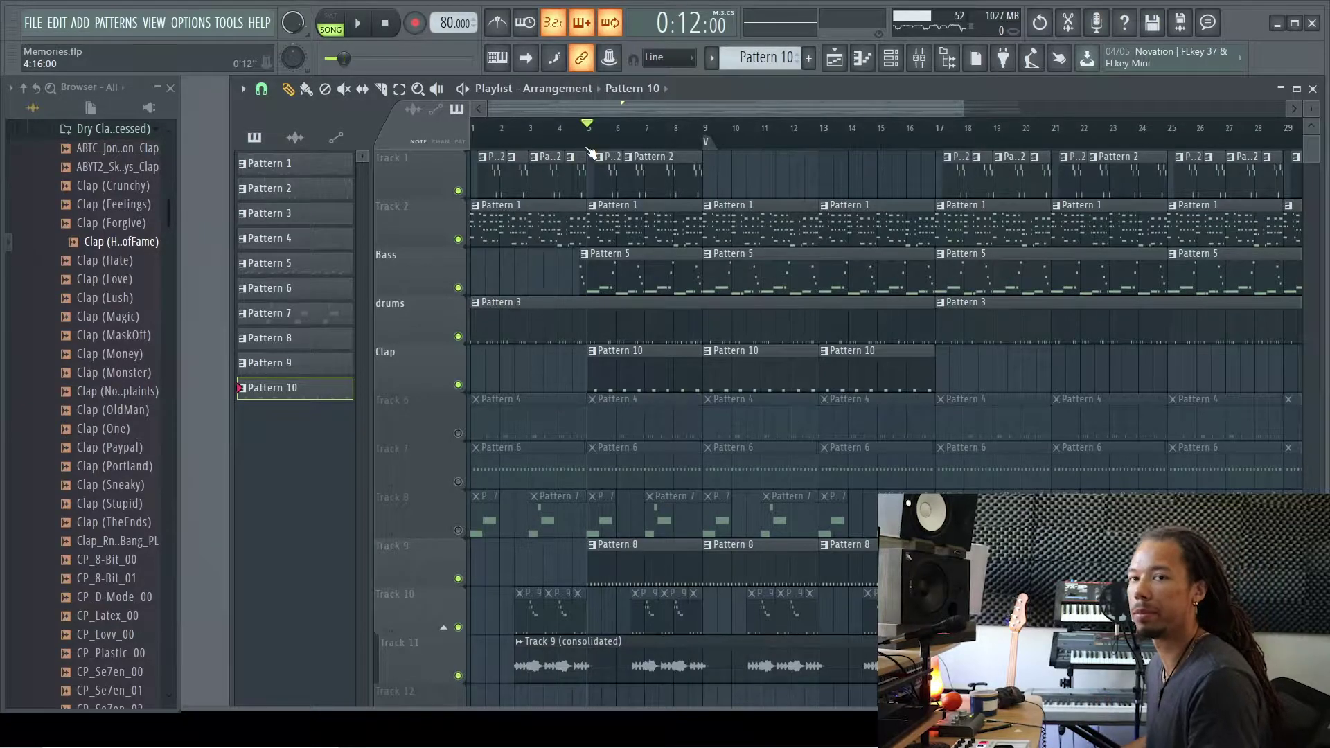
key("space")
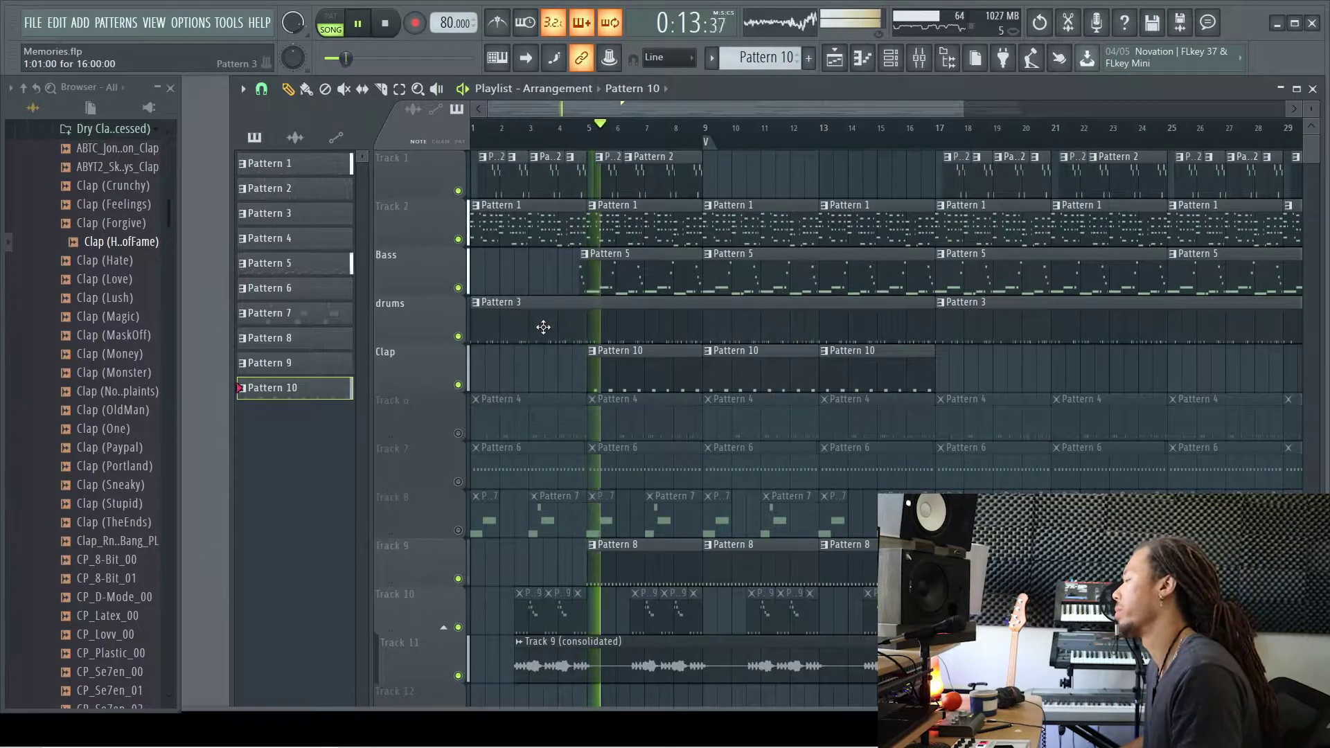
key("F6")
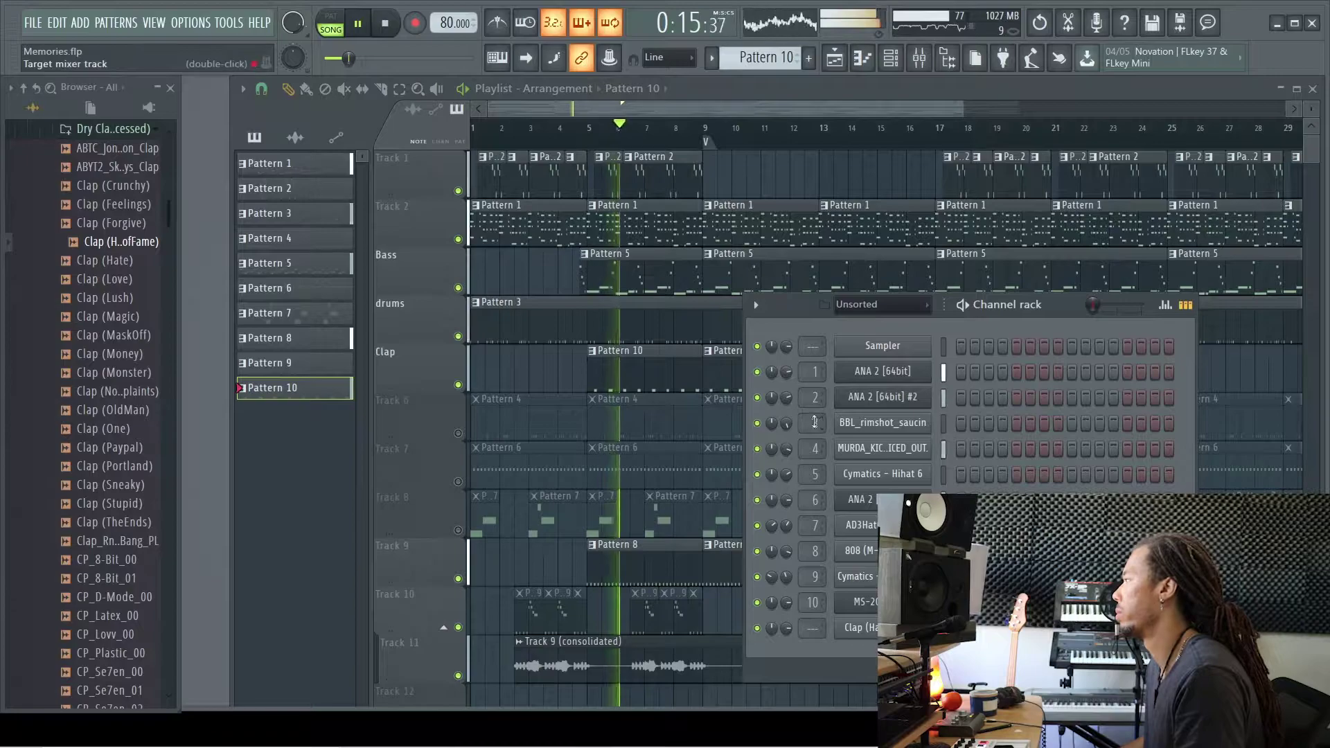
left_click(758, 423)
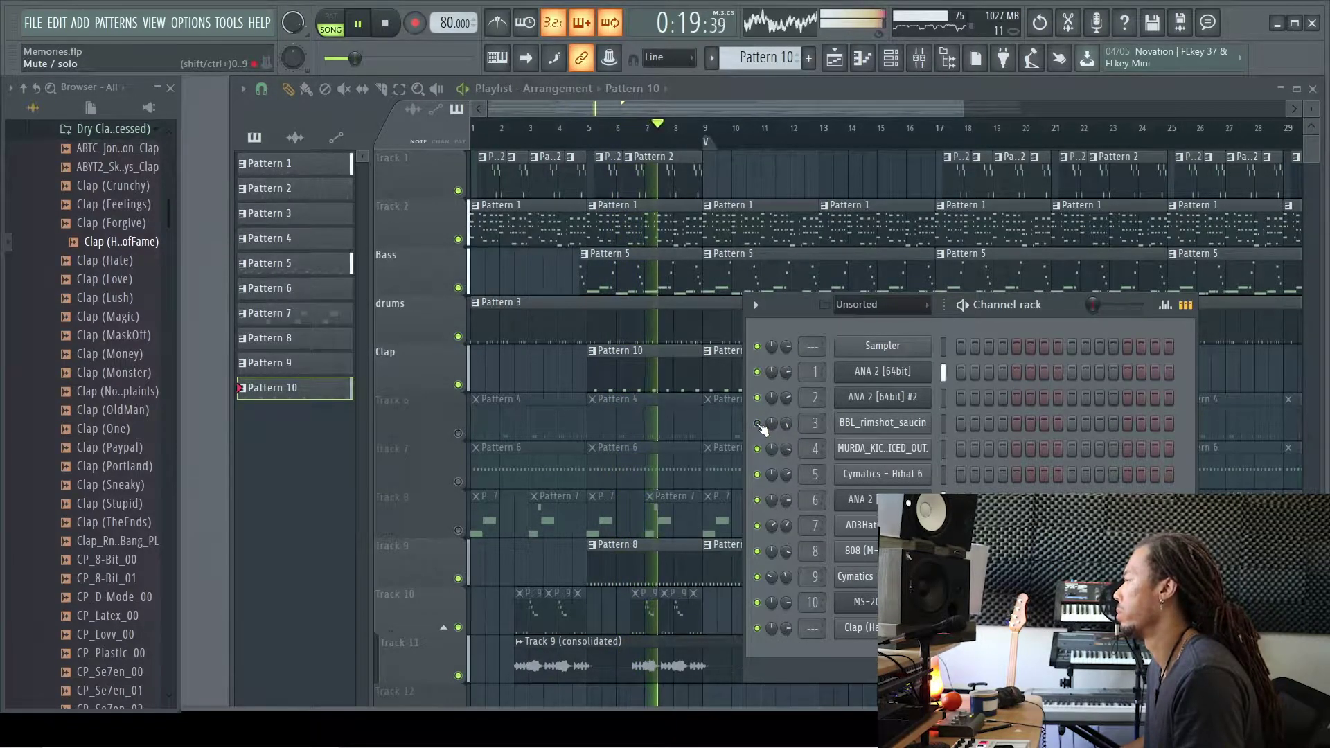
double_click(653, 371)
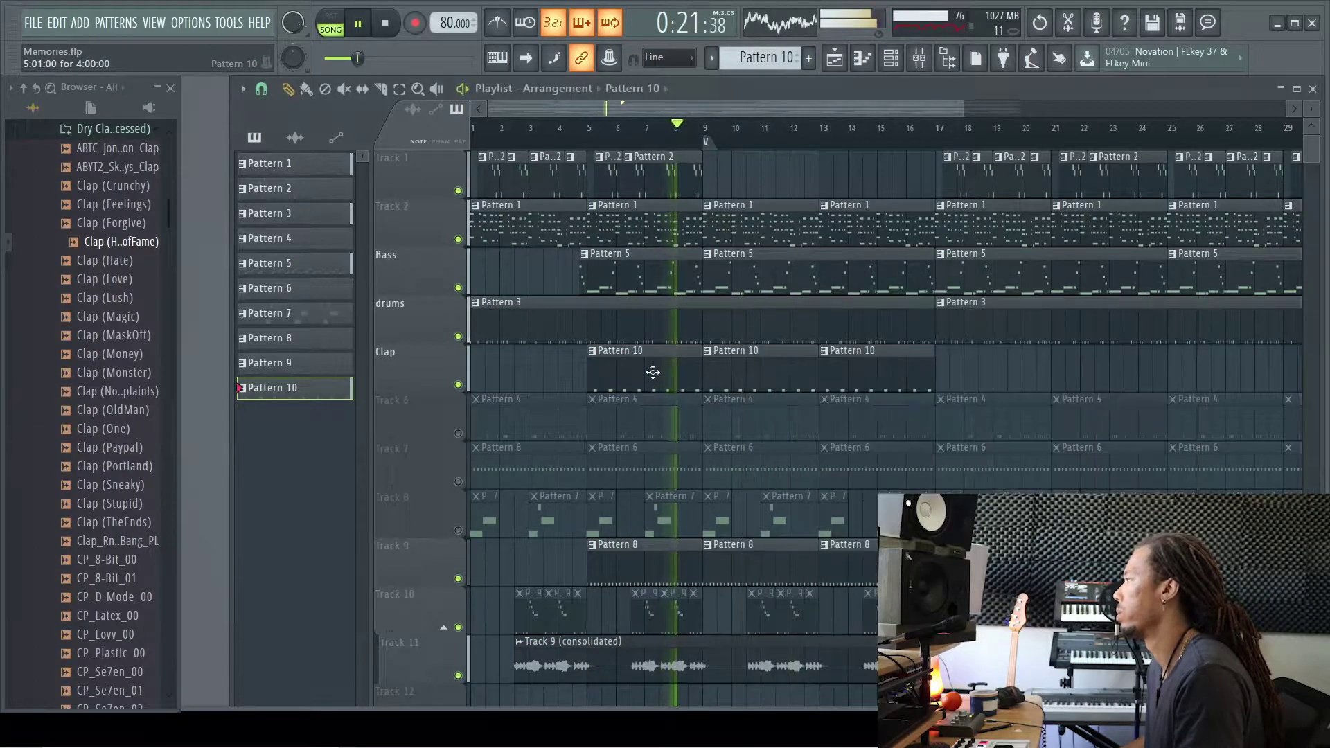
key("Escape")
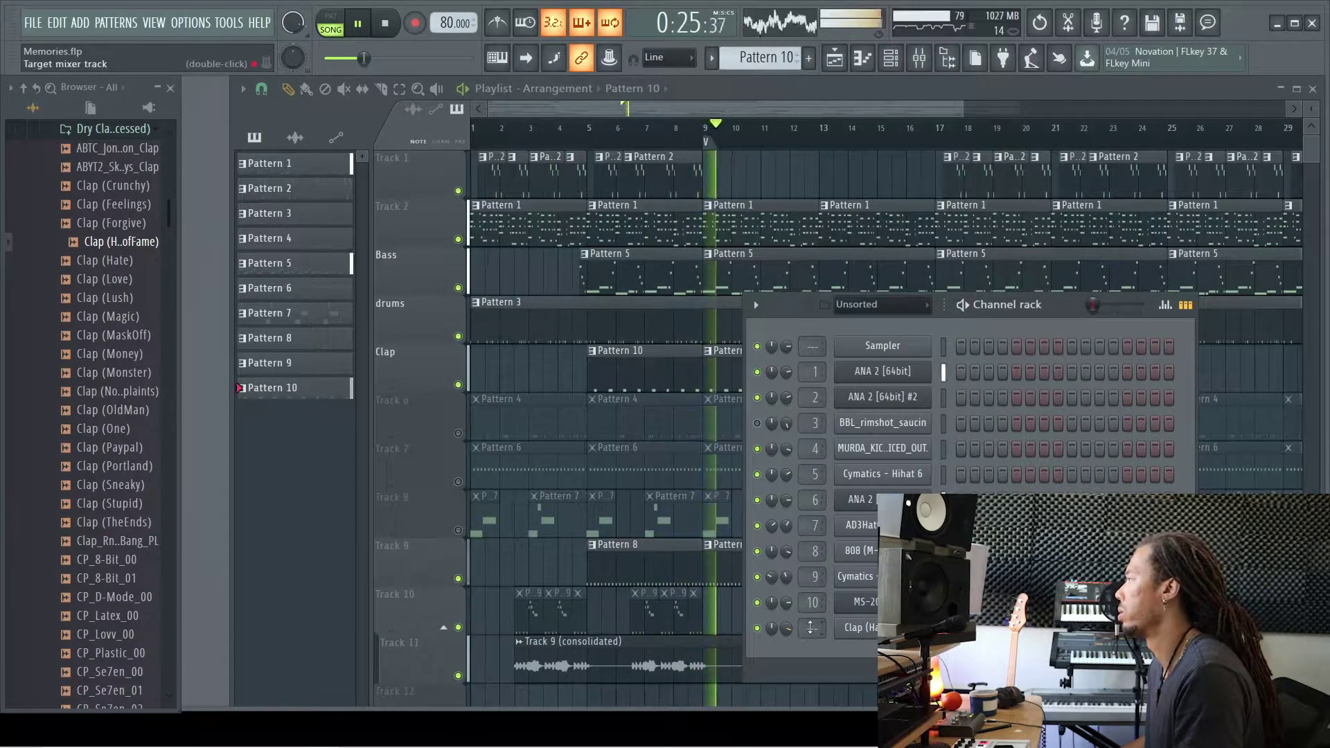
Route the Clap (HallofFame) channel to mixer track 10 and close the mixer
key("F9")
scroll(812, 629, "down", 11)
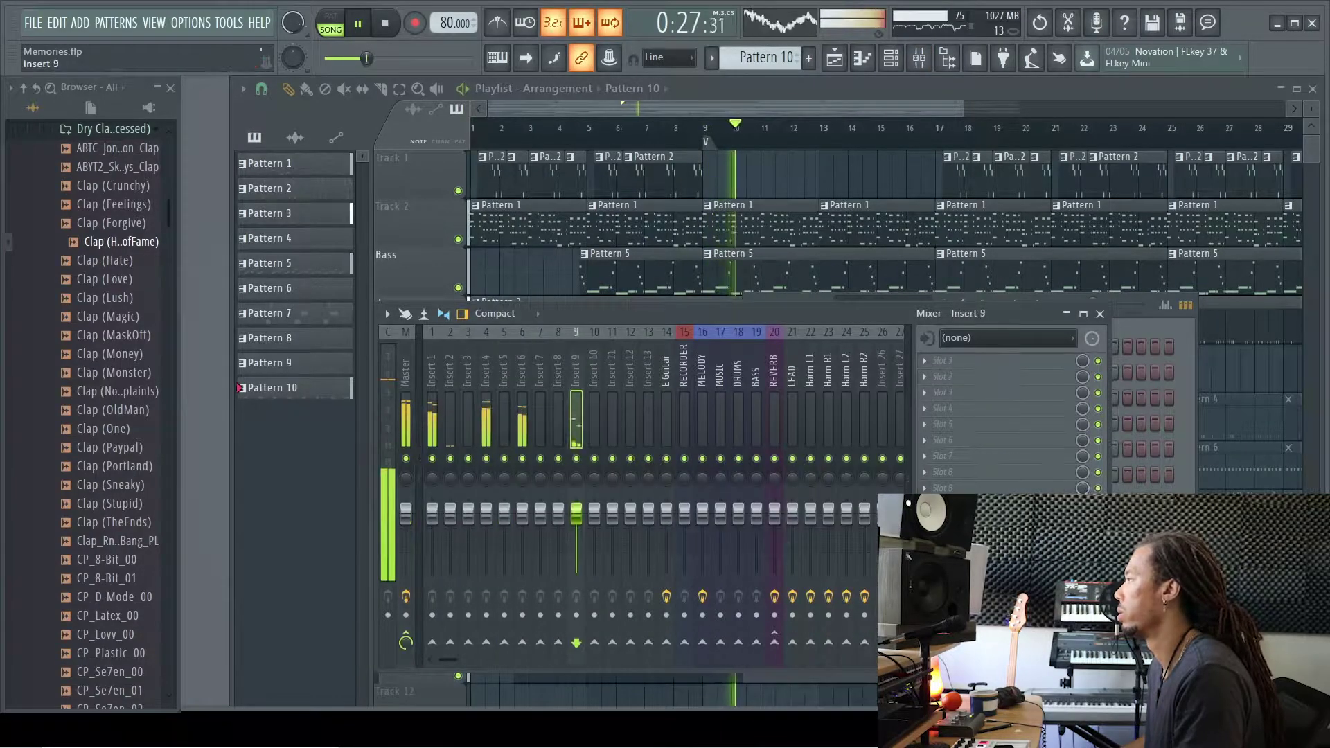
scroll(812, 628, "up", 1)
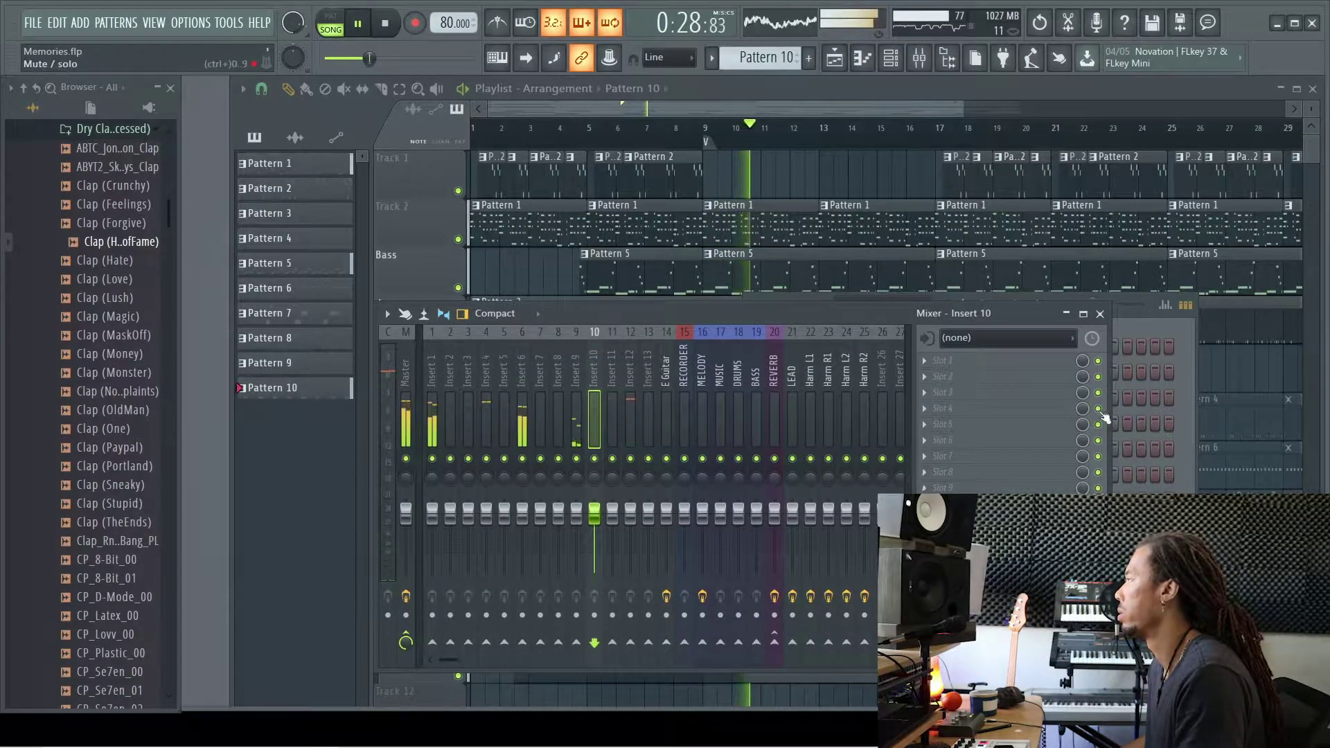
left_click(1099, 313)
Lower the Clap (HallofFame) channel volume to about 81% and route the channel to mixer track 11
left_click(860, 628)
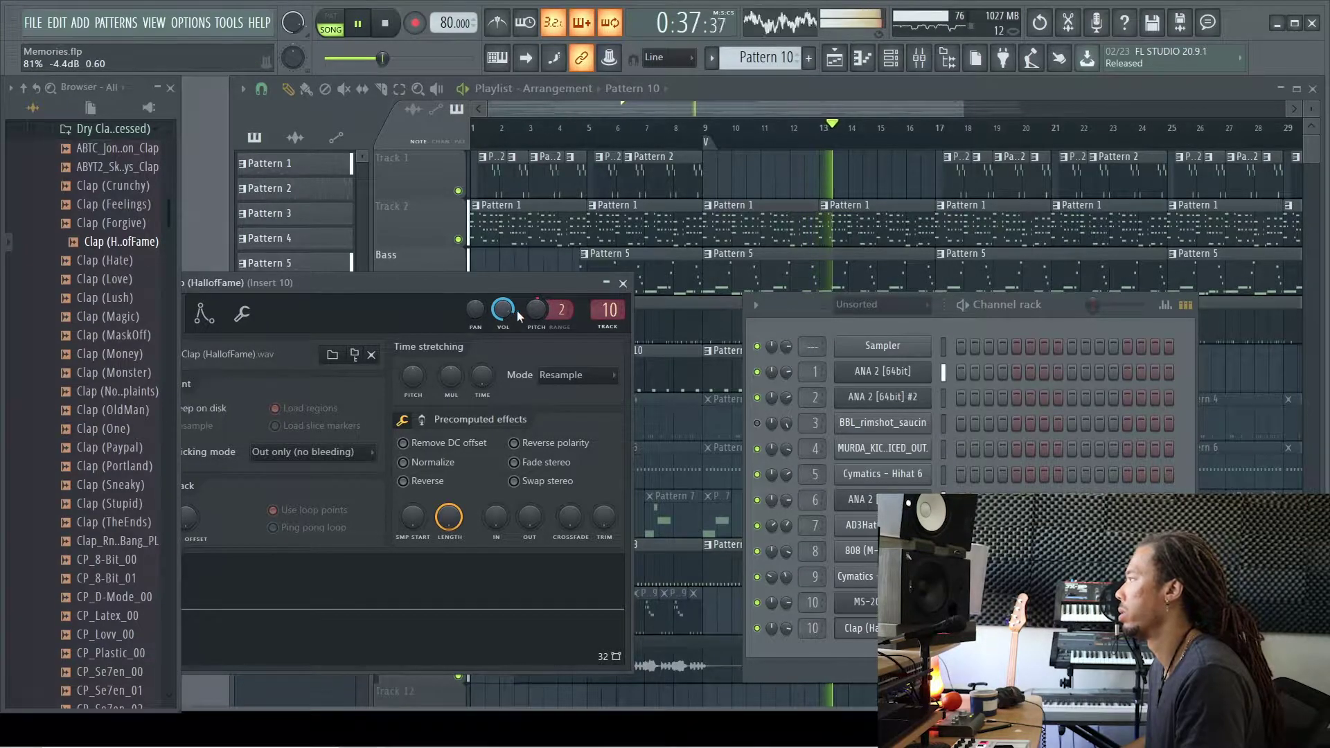
left_click(622, 283)
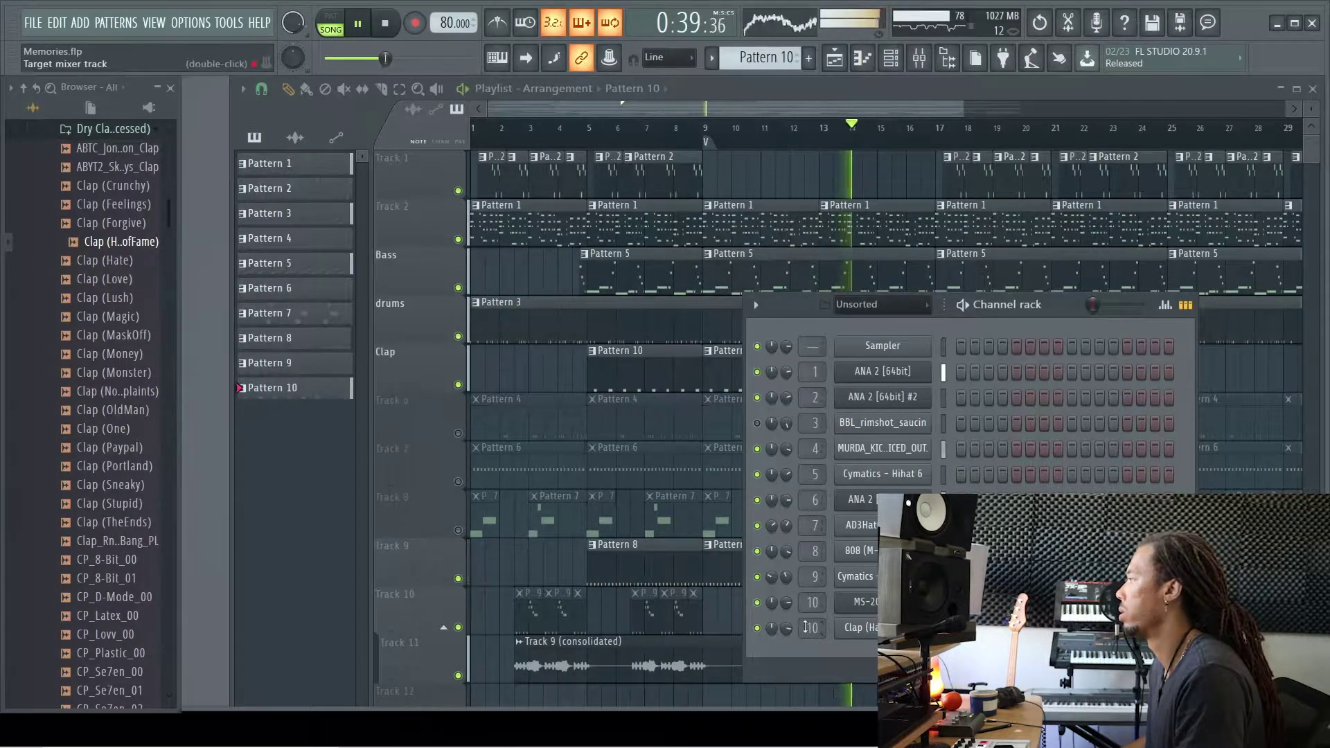
key("F9")
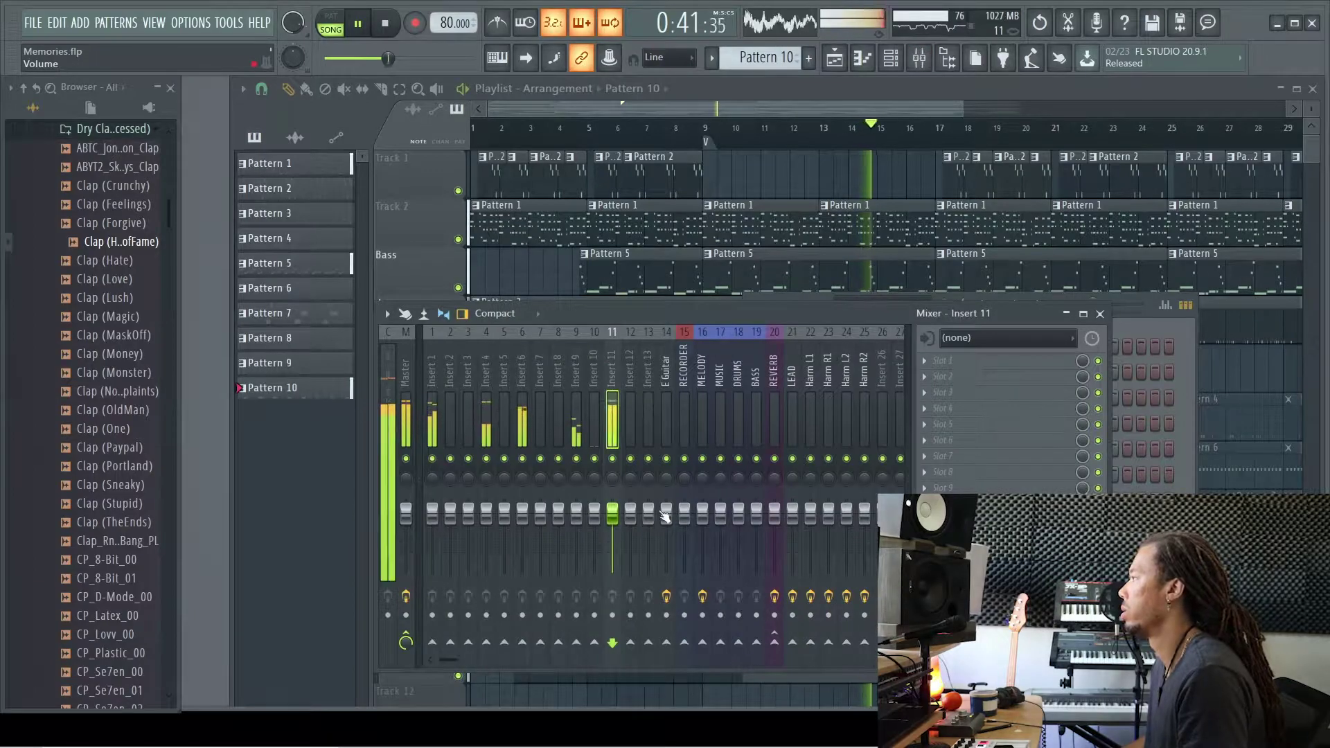
key("space")
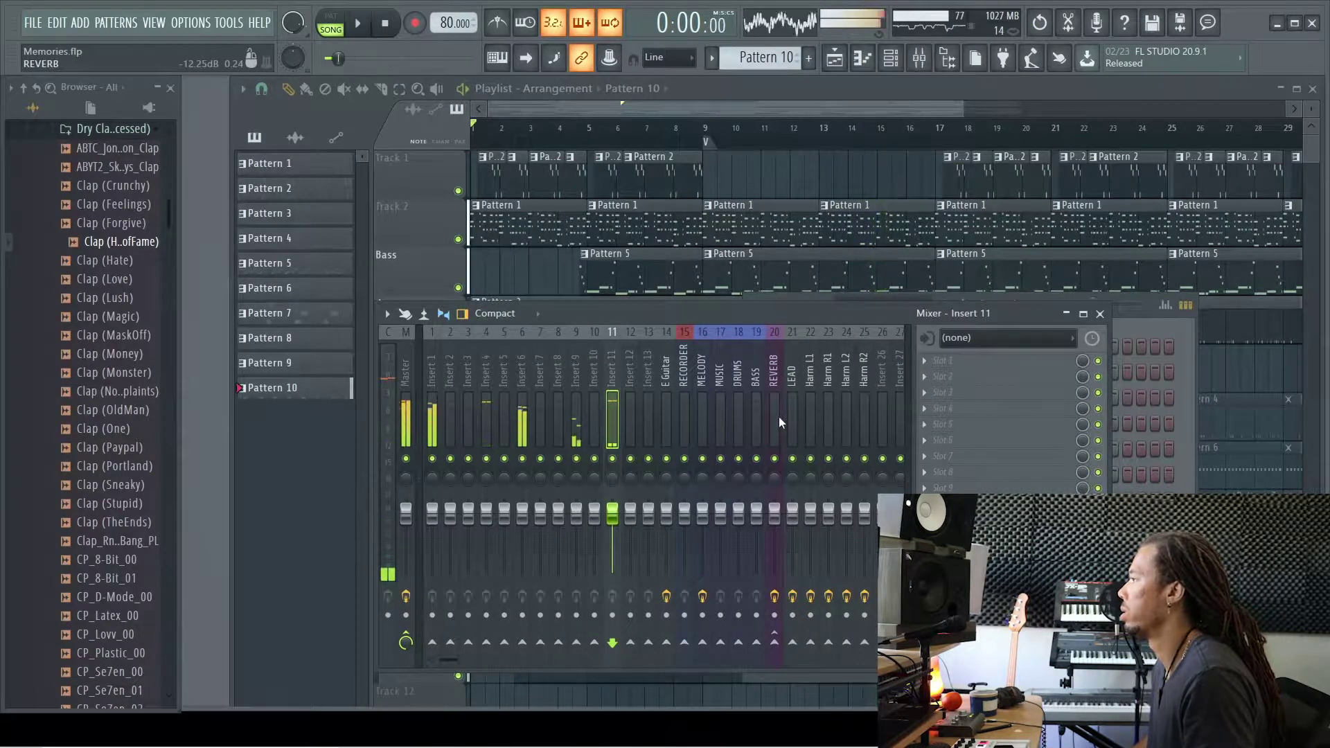
Rename mixer insert track 2 as "clap"
key("Left")
key("Left")
key("Left")
key("Left")
key("Left")
key("Left")
key("Left")
key("Left")
key("Left")
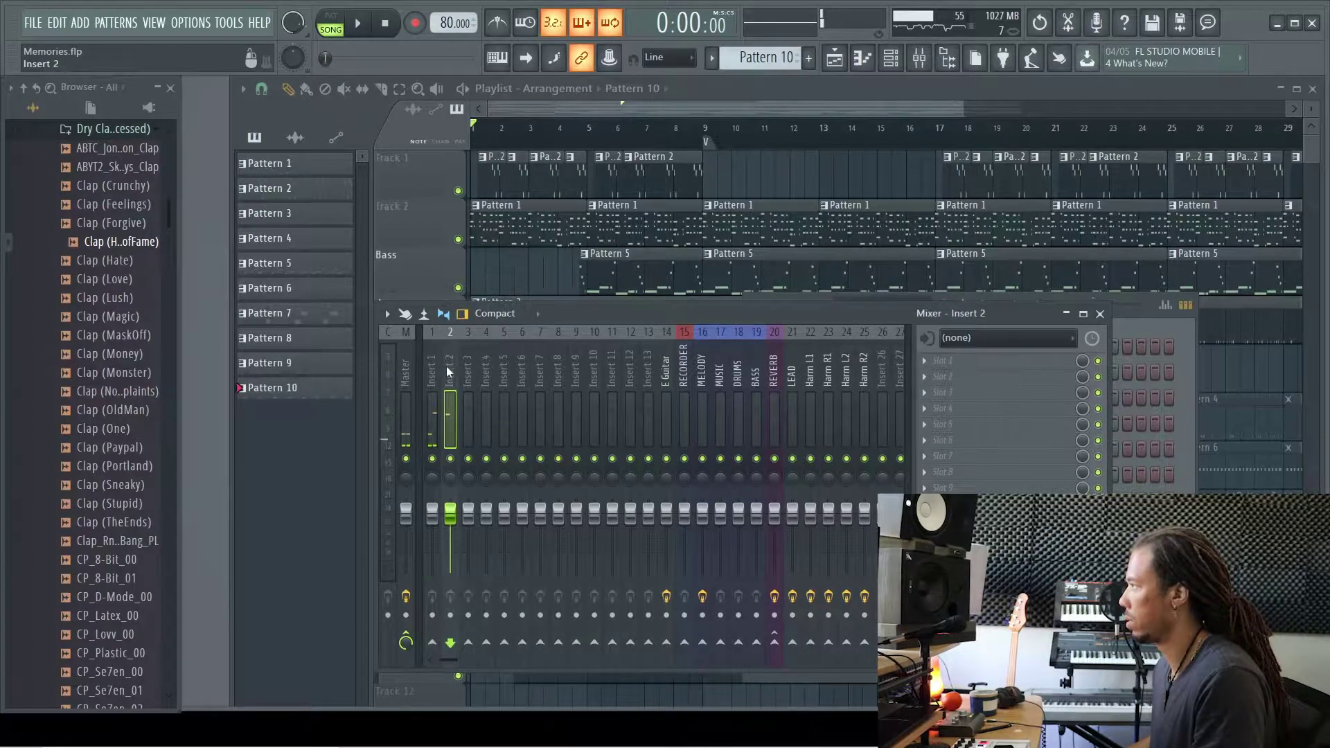
key("F2")
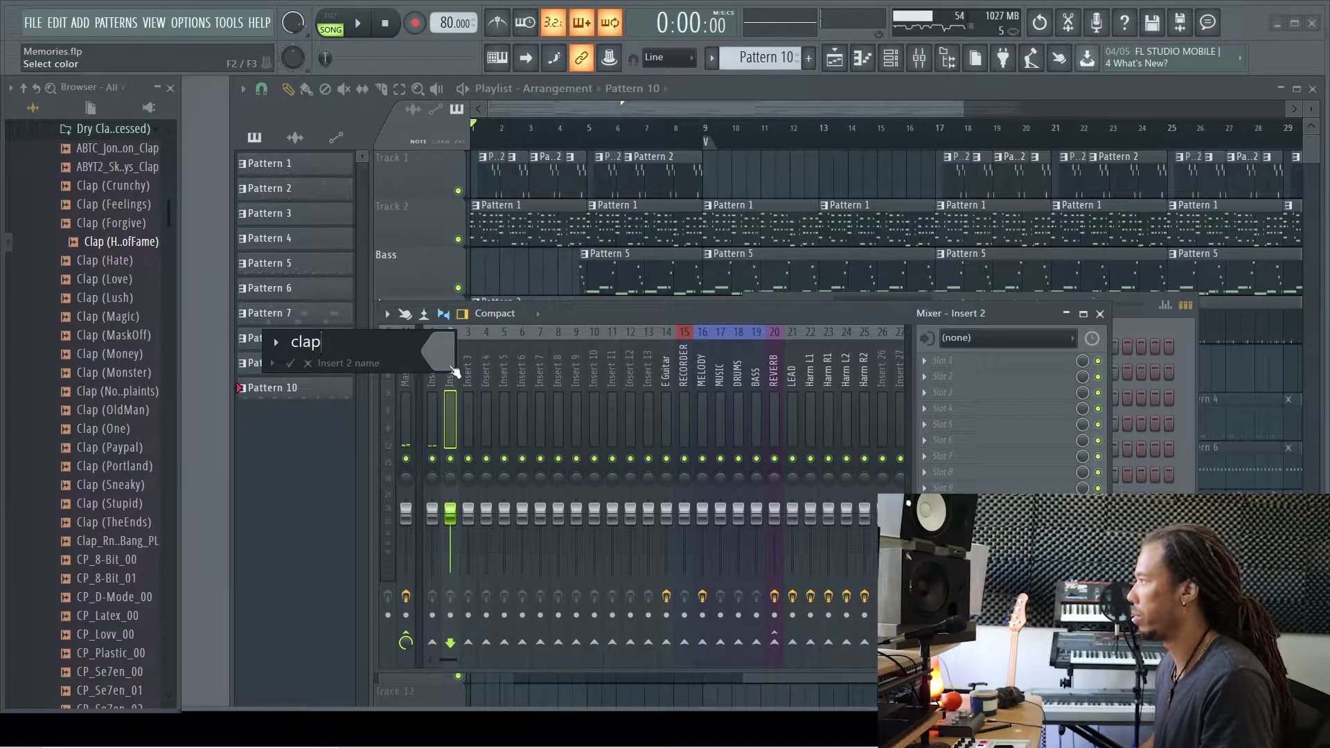
key("Return")
Load Fruity Delay 3 into effect slot 3 of the clap mixer track and start playback
left_click(932, 399)
mouse_move(945, 403)
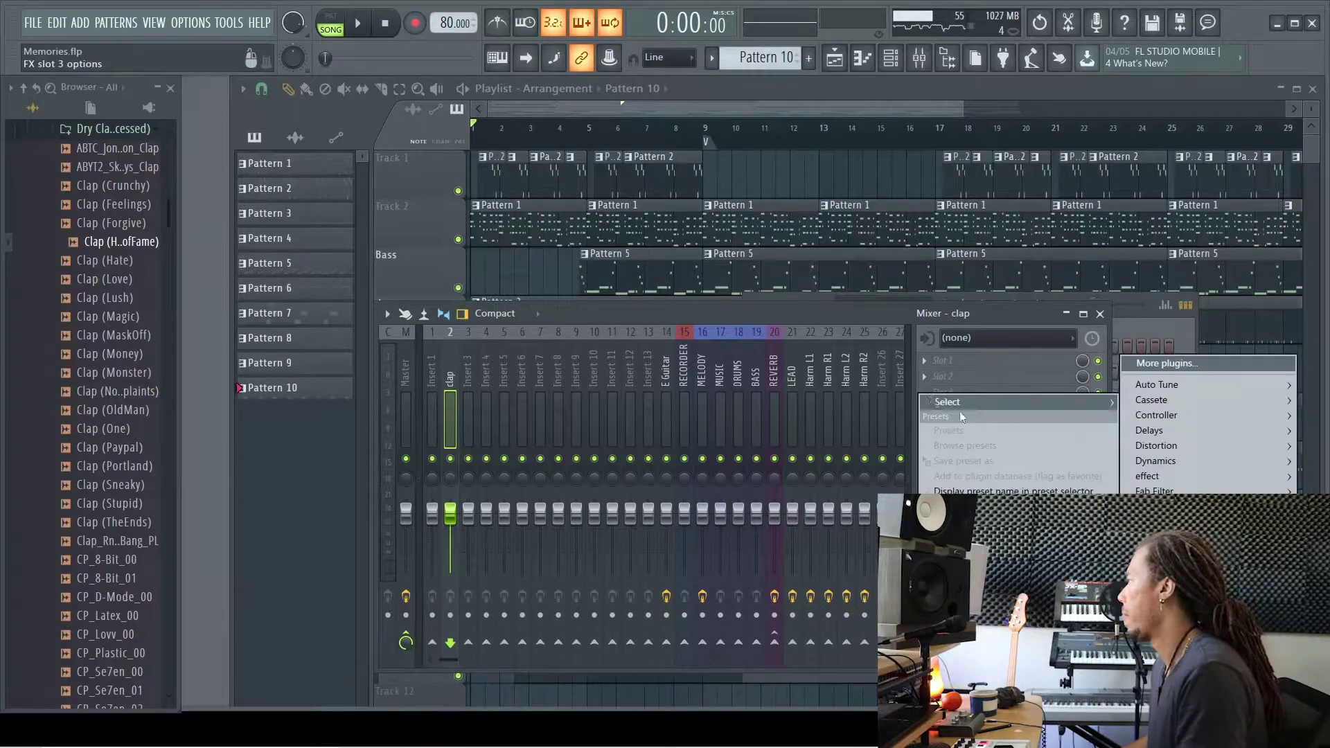
mouse_move(1230, 446)
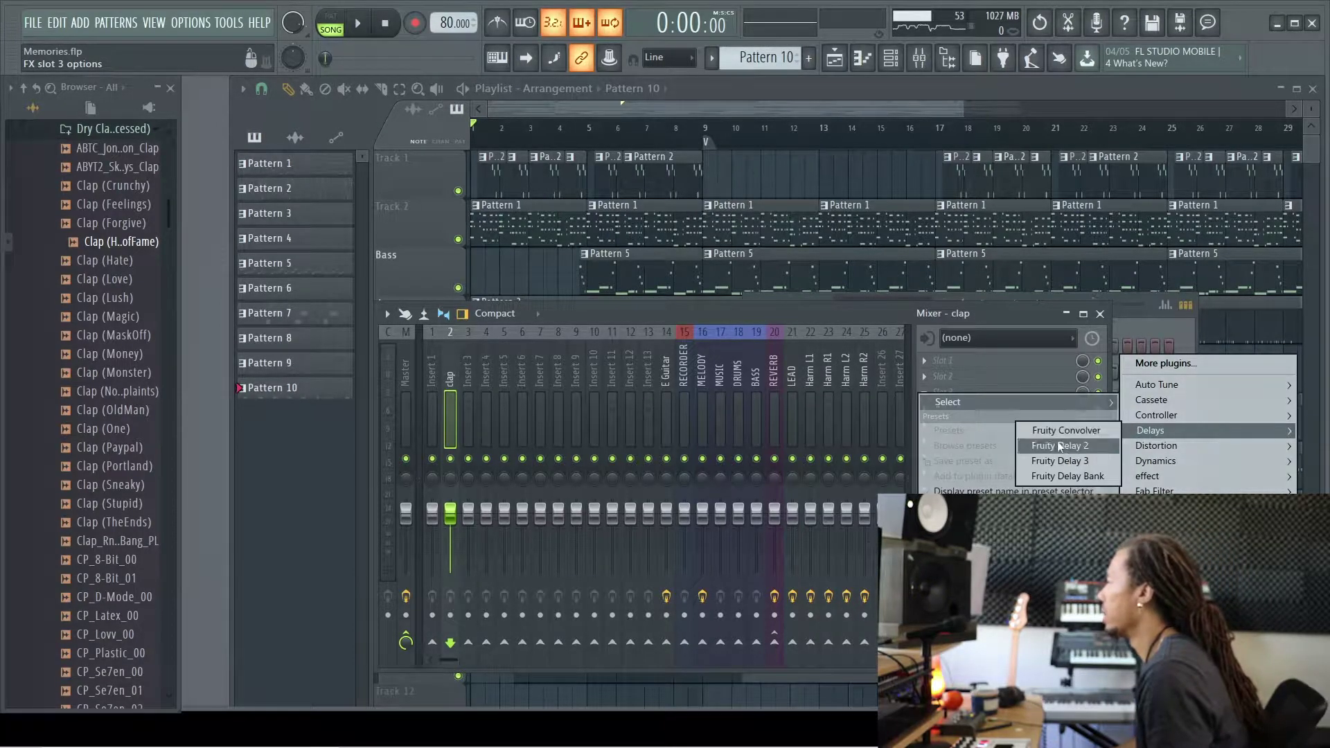
left_click(1060, 461)
key("space")
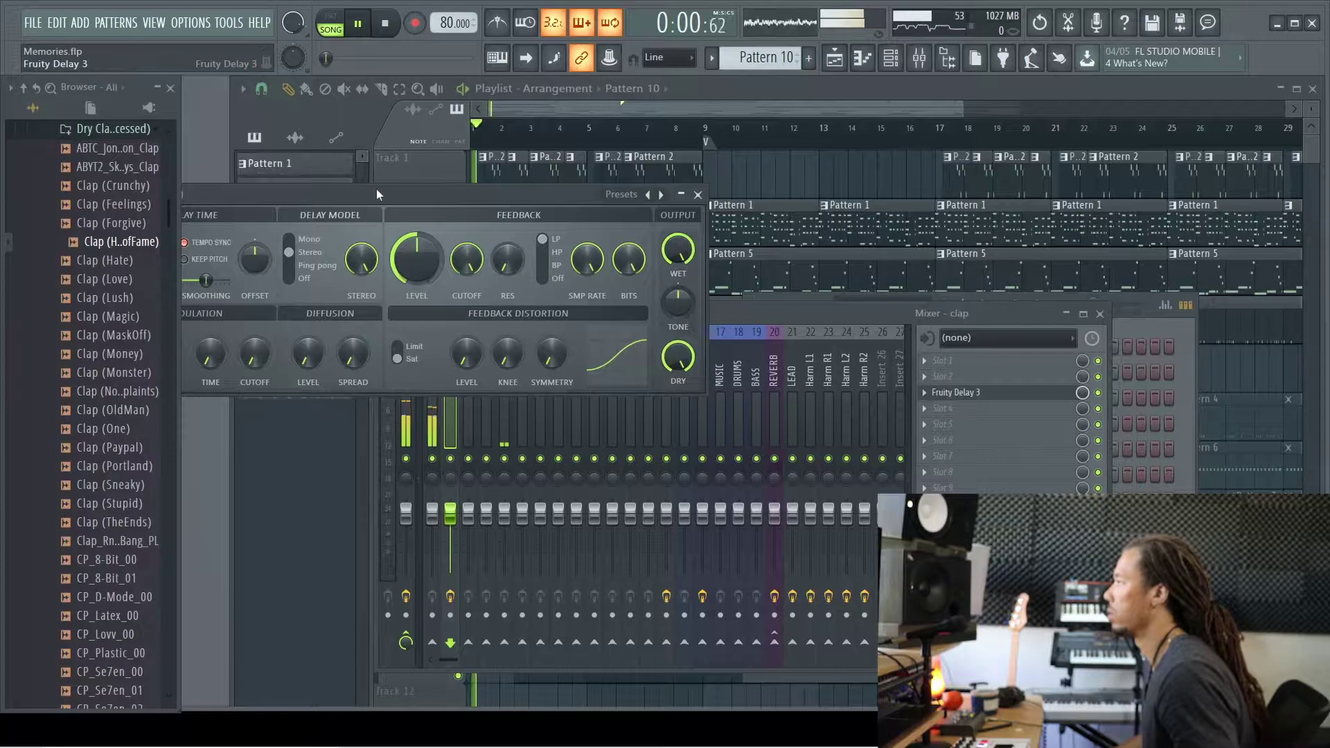
left_click_drag(376, 188, 638, 236)
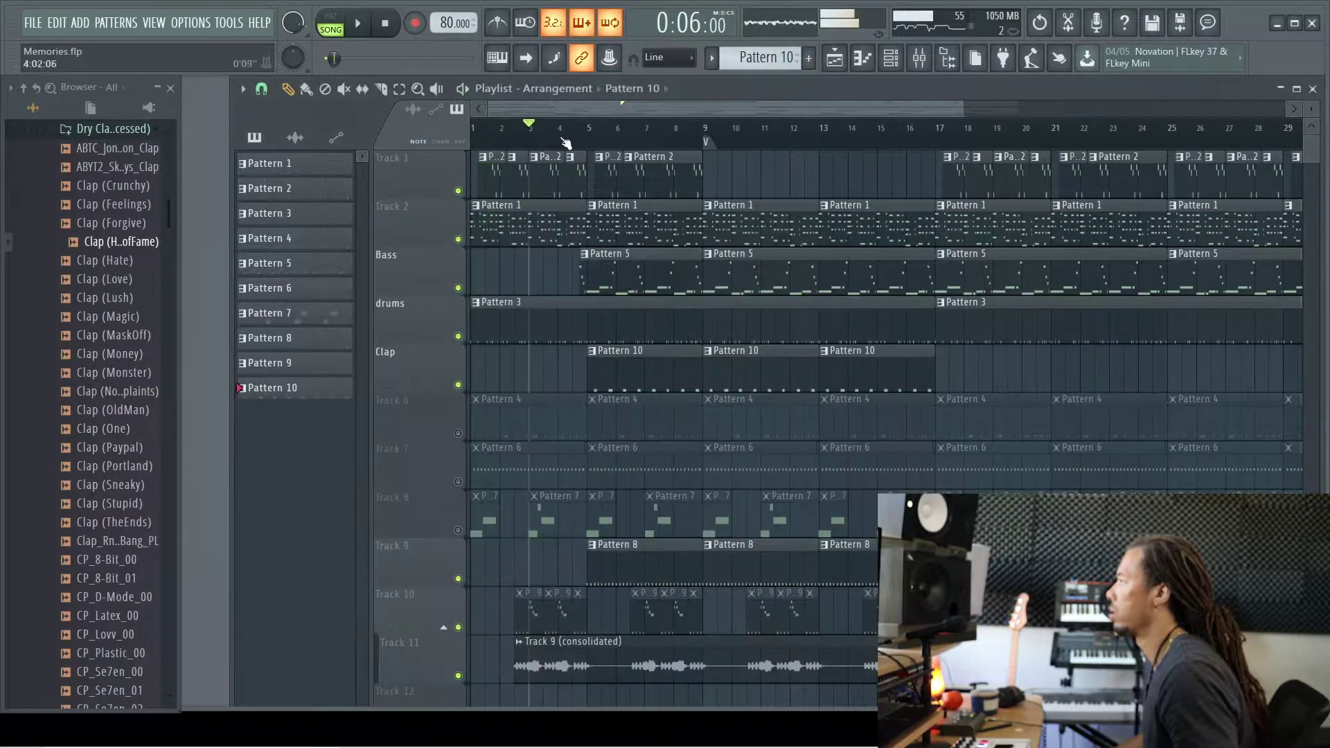
Play the song from around bar 4, shorten the Fruity Delay 3 delay time and lower its wet level to 14%
scroll(575, 271, "down", 4)
key("space")
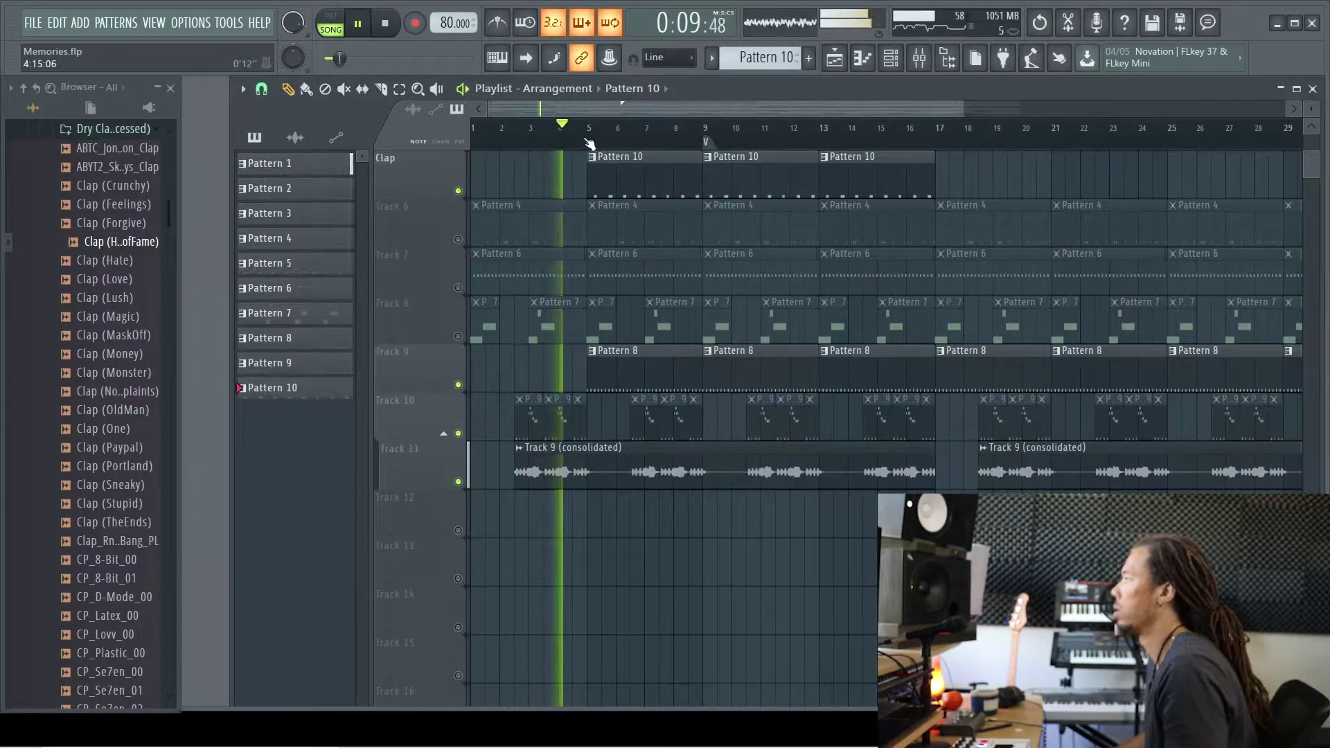
key("F9")
left_click(967, 394)
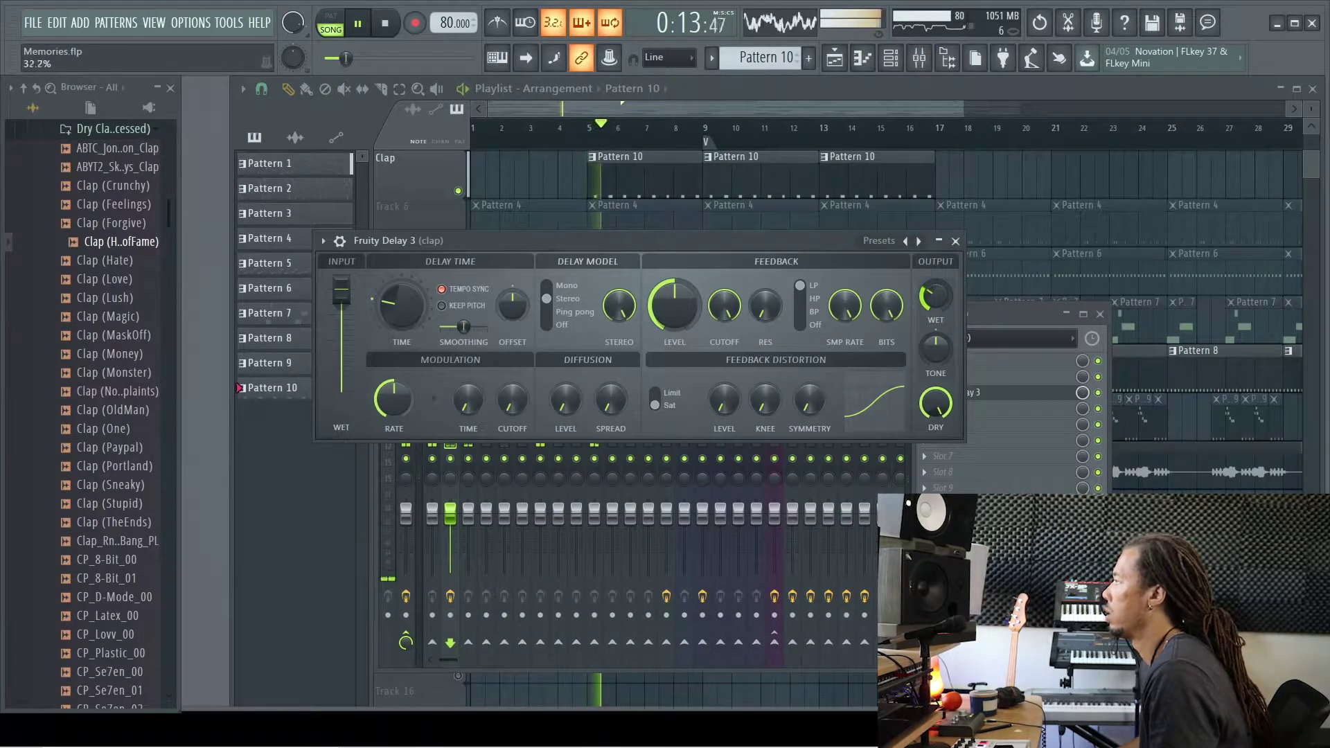
key("space")
key("space")
left_click(574, 133)
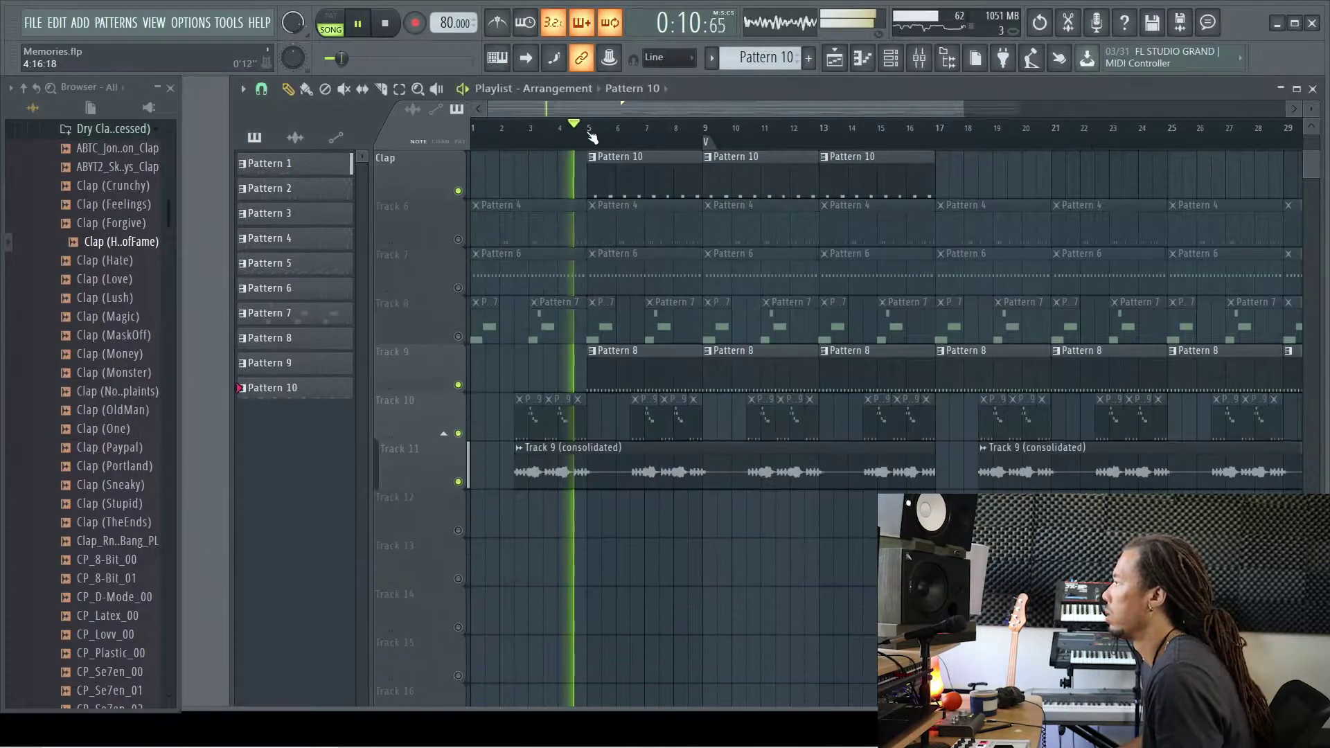
left_click(919, 58)
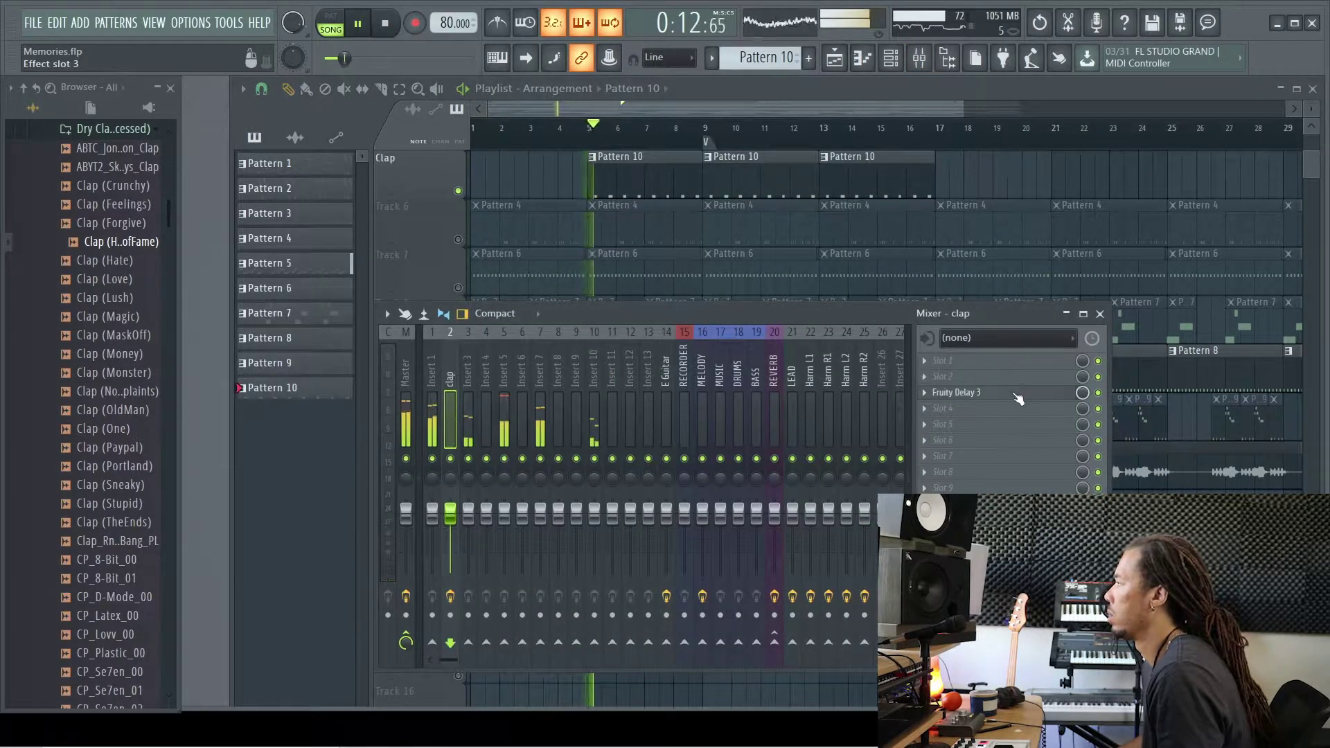
left_click(1017, 395)
left_click_drag(404, 307, 405, 317)
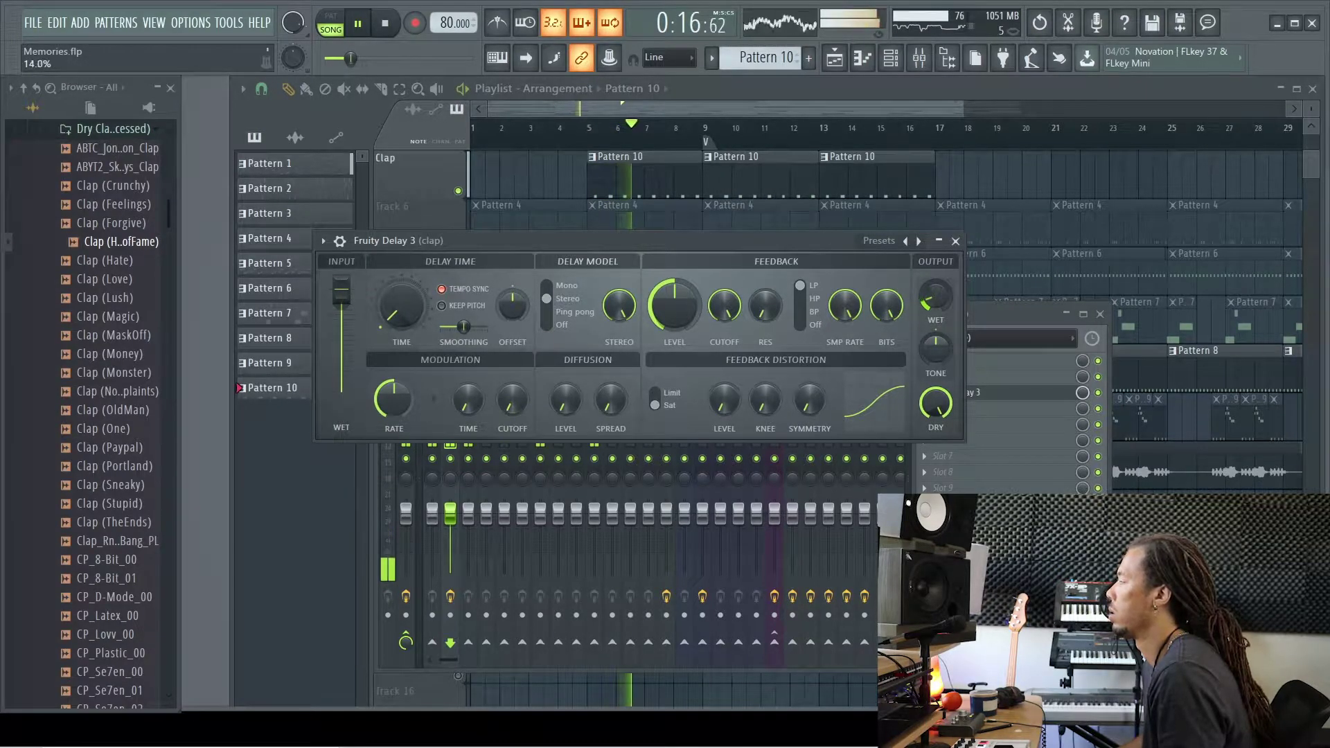
Lower the delay's feedback cutoff and wet level, and switch the delay model to Ping pong
left_click_drag(725, 307, 725, 327)
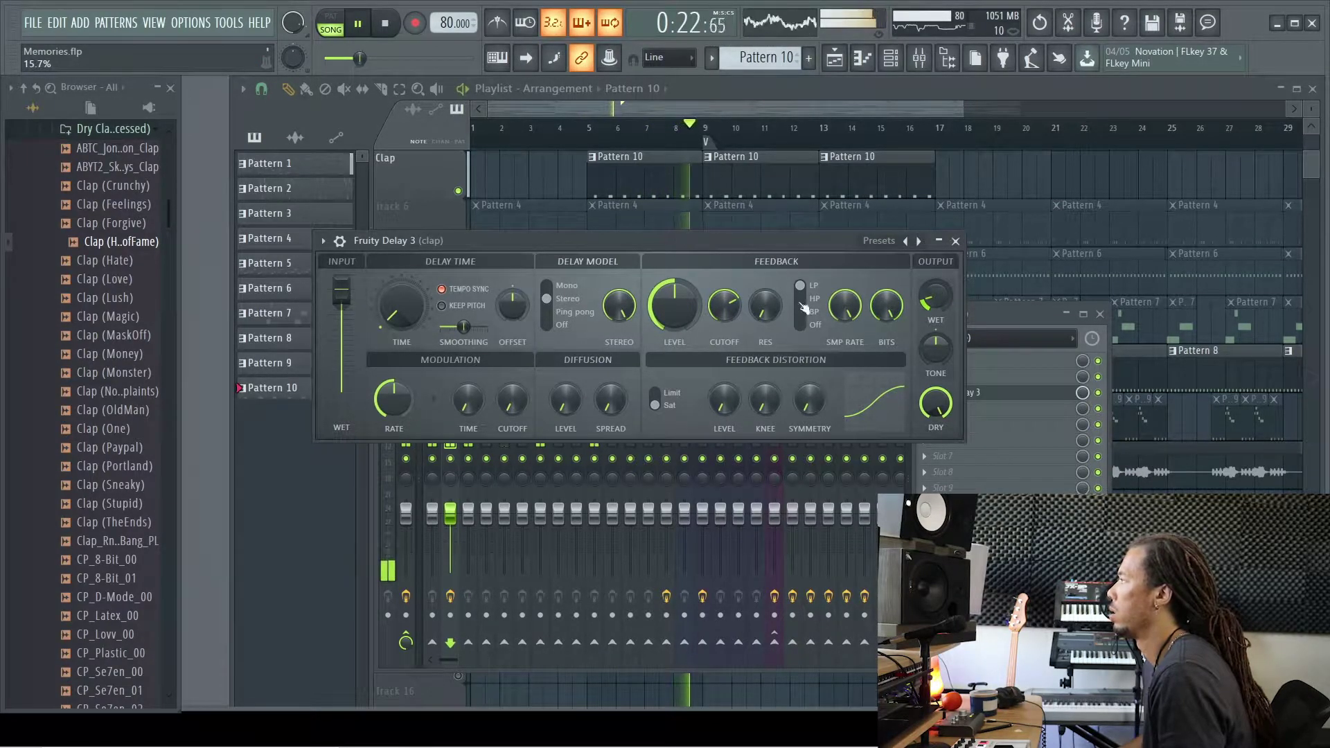
left_click_drag(726, 327, 726, 329)
left_click_drag(935, 297, 935, 302)
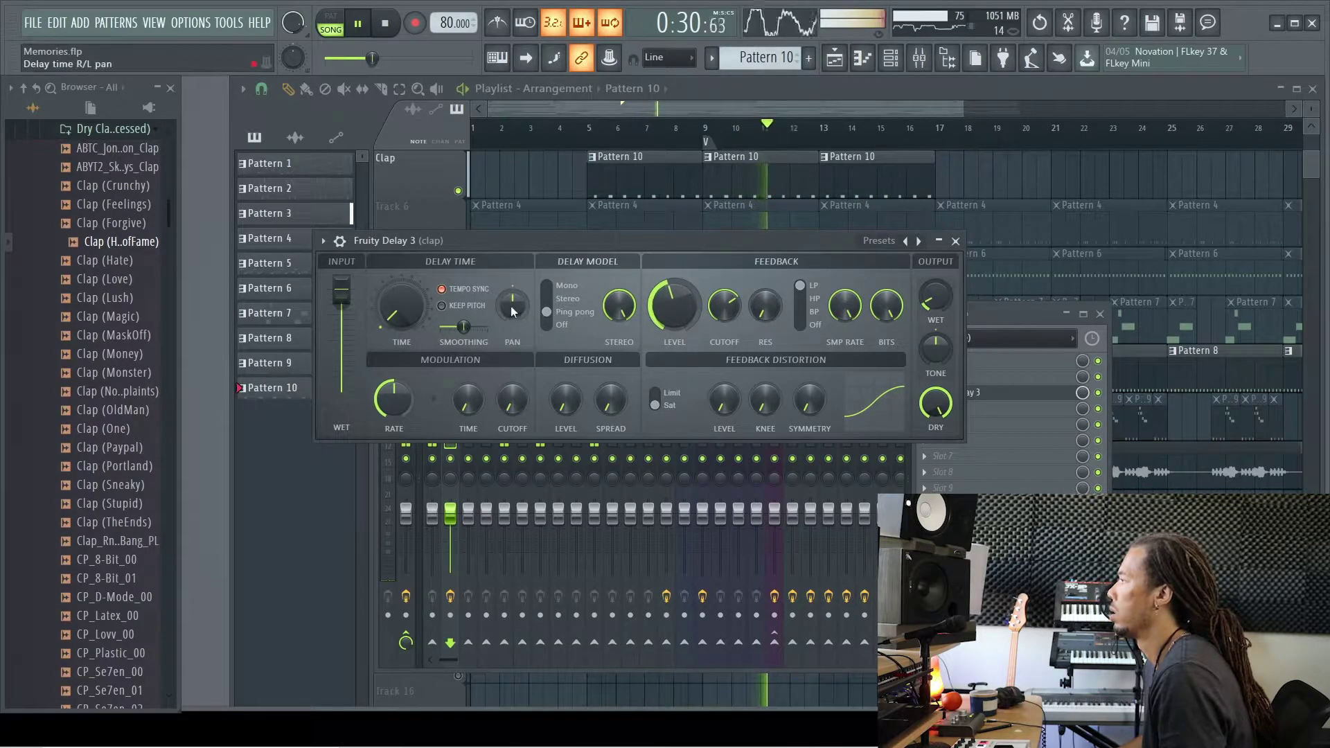
Pan the ping pong delay to -42.5% with a wet level of about 8%, close the plugin and stop playback
left_click_drag(516, 309, 515, 326)
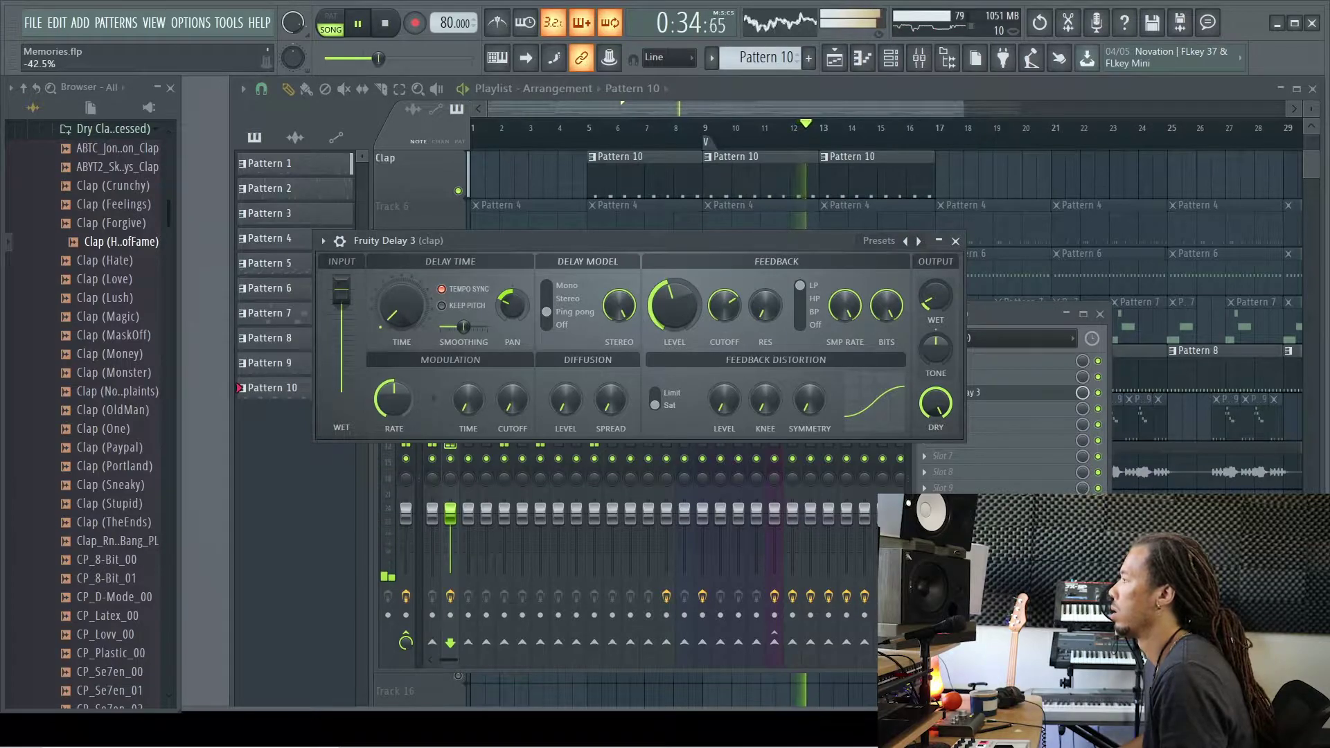
left_click_drag(869, 305, 869, 309)
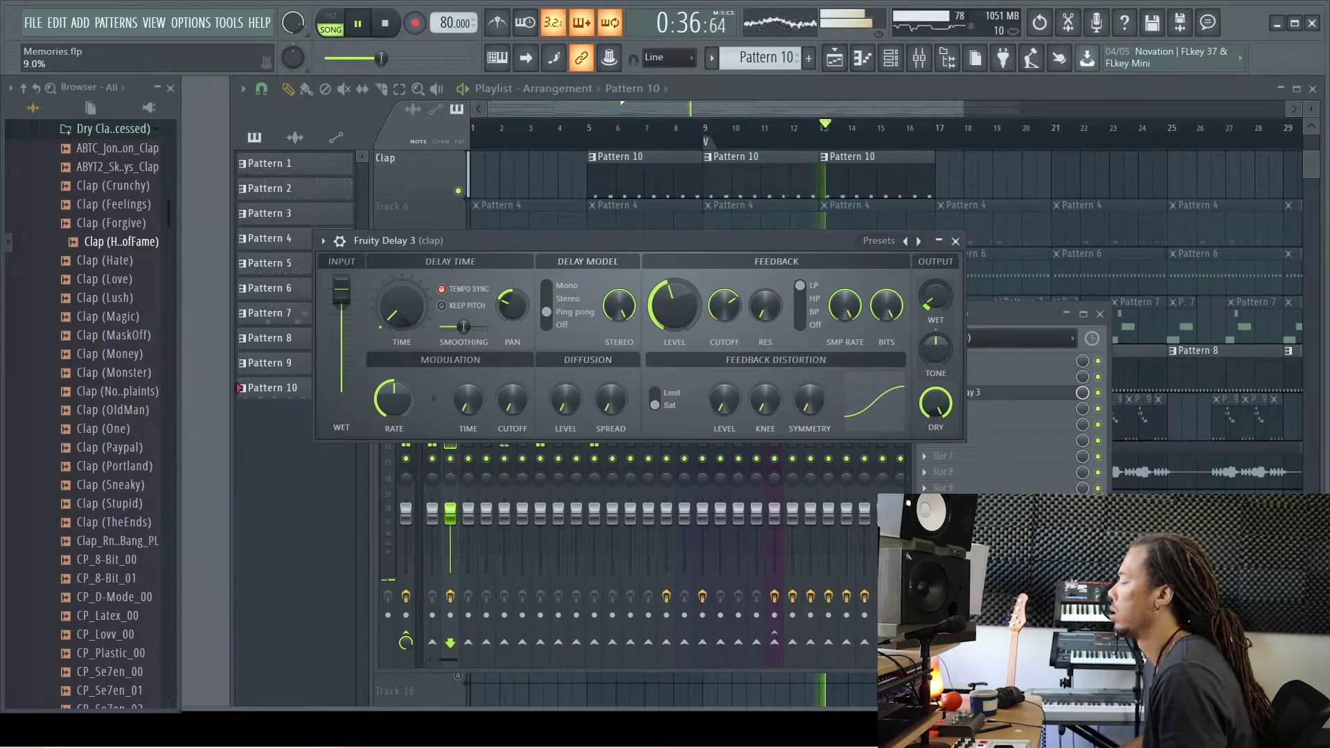
left_click_drag(936, 296, 935, 294)
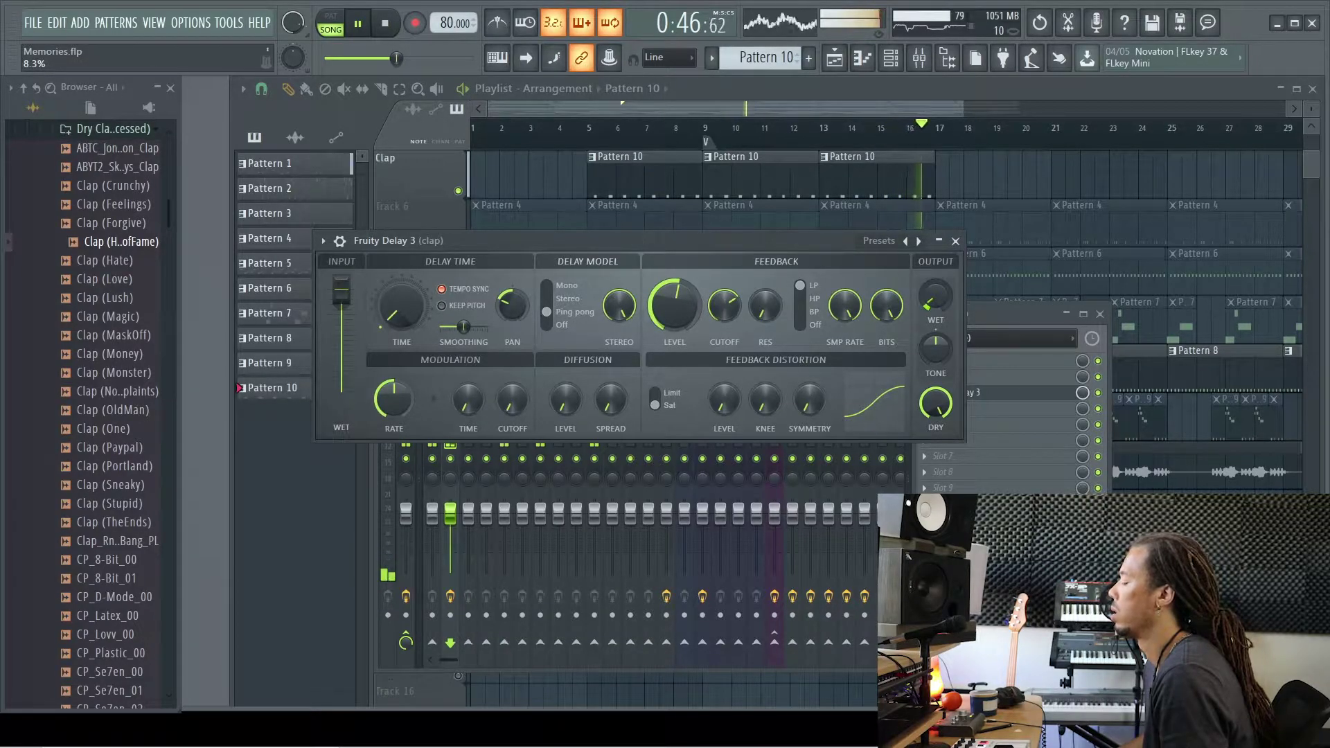
left_click(955, 241)
key("space")
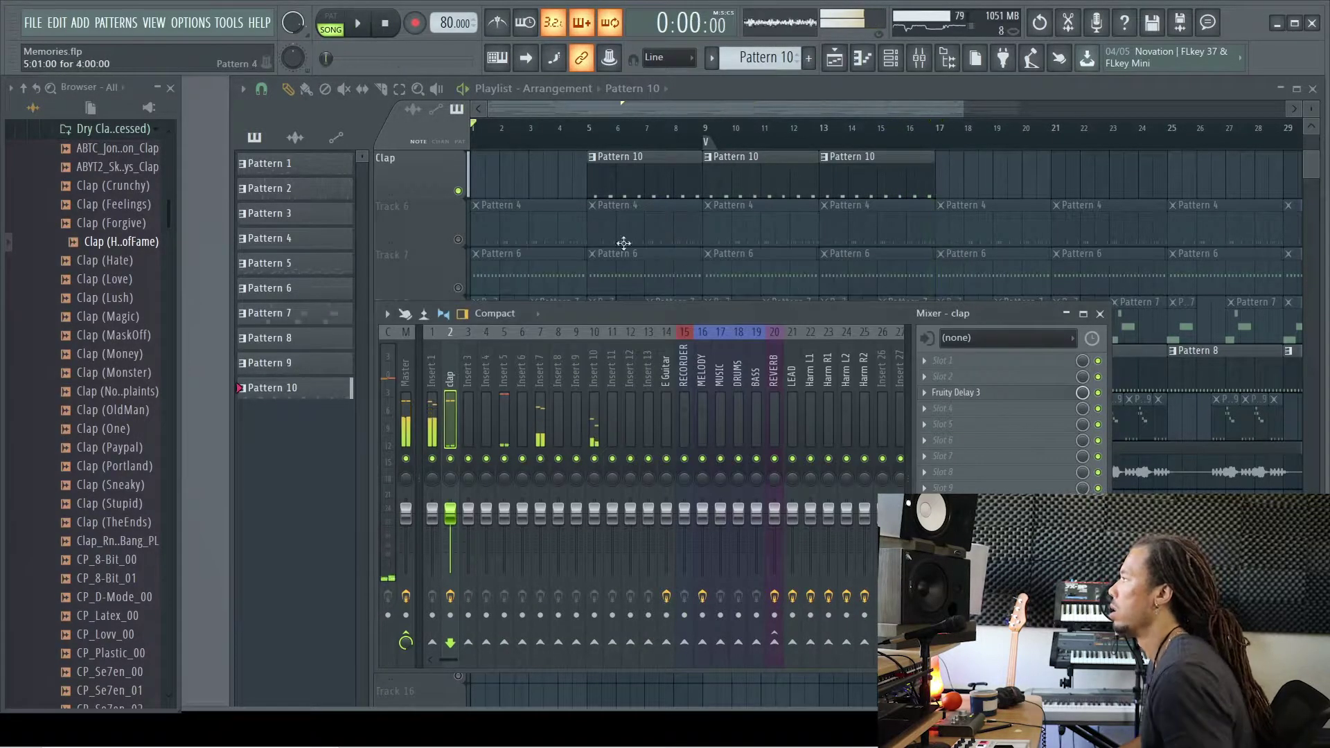
Play the song from just before bar 5 and mute the drums track in the playlist
left_click(574, 137)
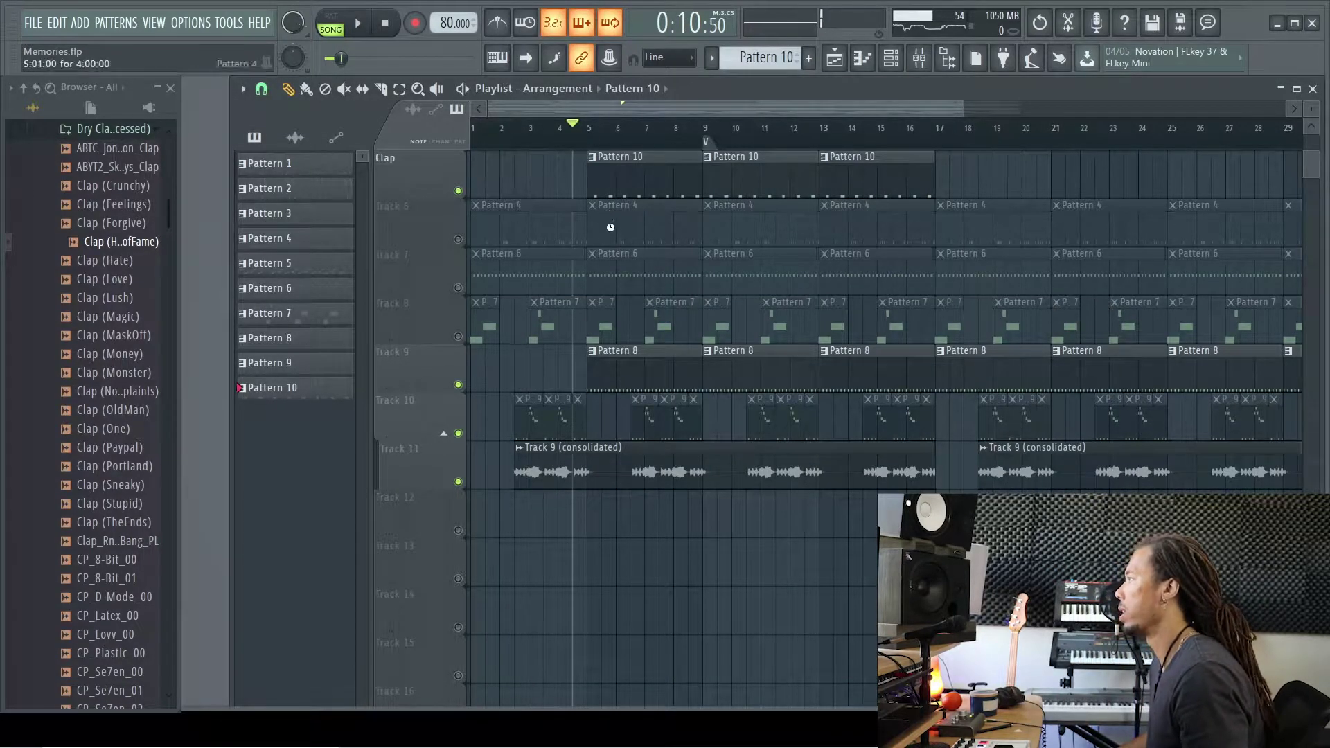
scroll(608, 226, "up", 4)
scroll(546, 298, "down", 3)
scroll(540, 439, "up", 2)
key("space")
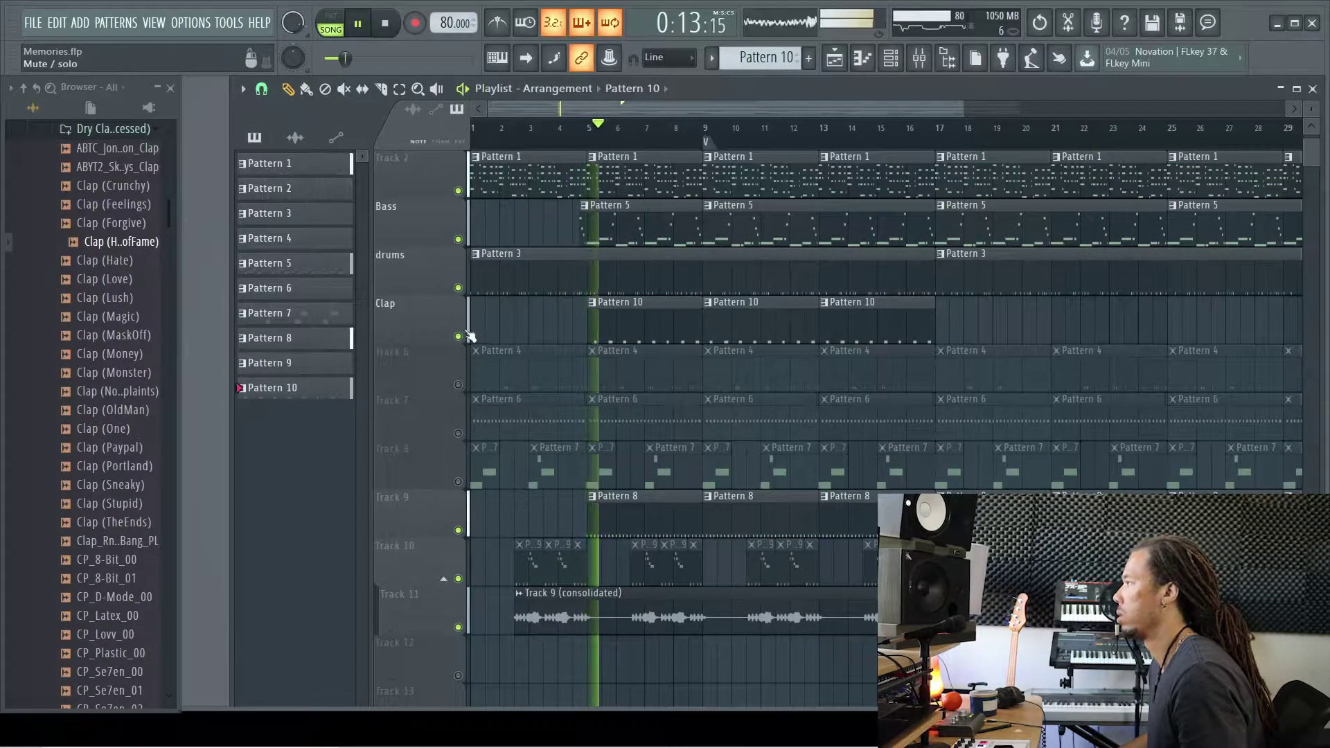
left_click(458, 287)
Delete the second Pattern 3 clip on the drums track and move the remaining clip to start at bar 9
scroll(690, 288, "down", 3)
right_click(830, 284)
left_click_drag(651, 277, 814, 276)
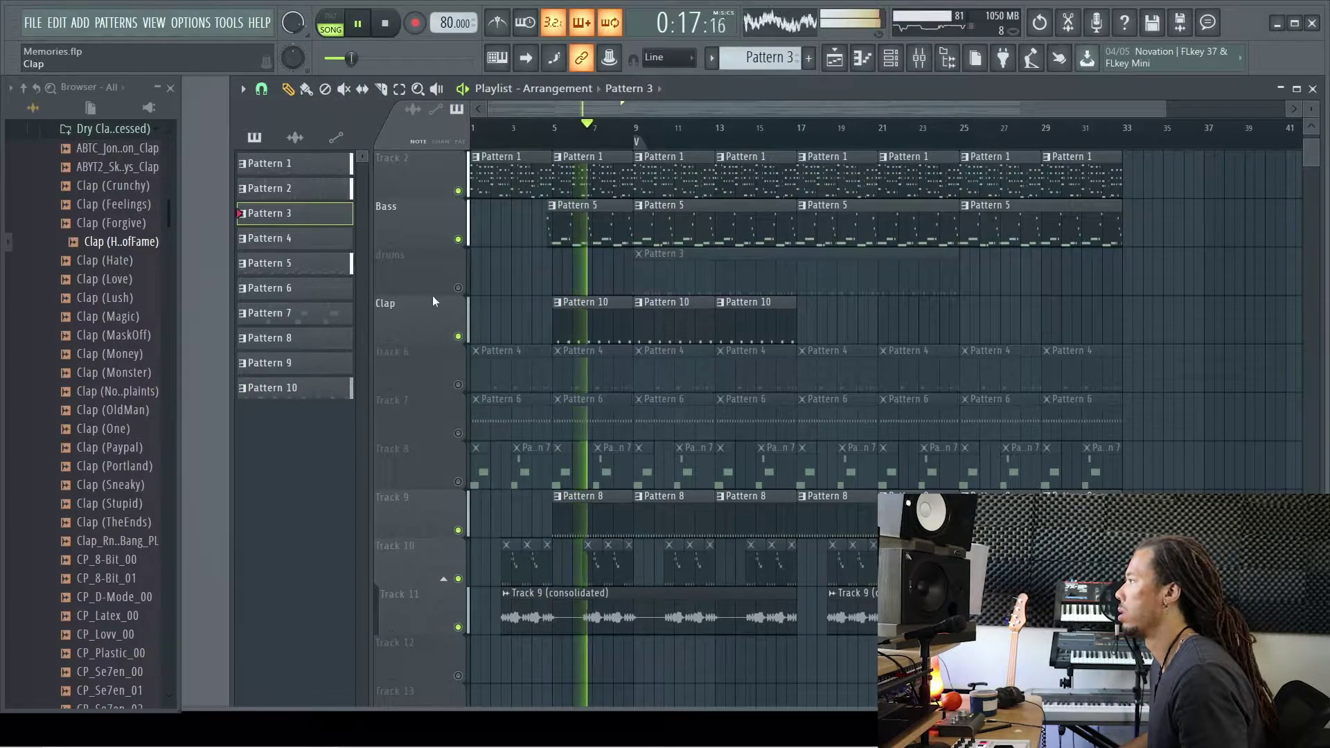
key("F6")
key("F6")
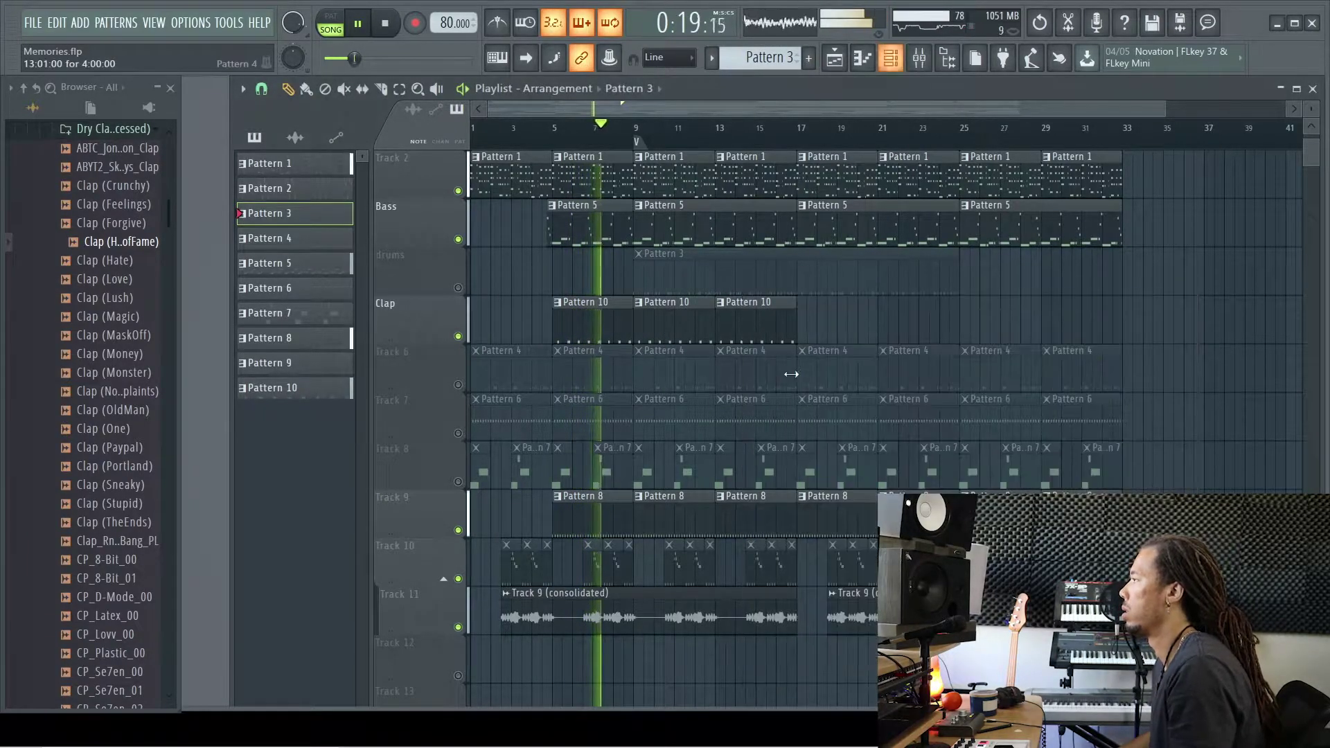
Stop playback, load FabFilter Saturn into slot 2 of the clap mixer track and split it into two bands
key("F9")
key("space")
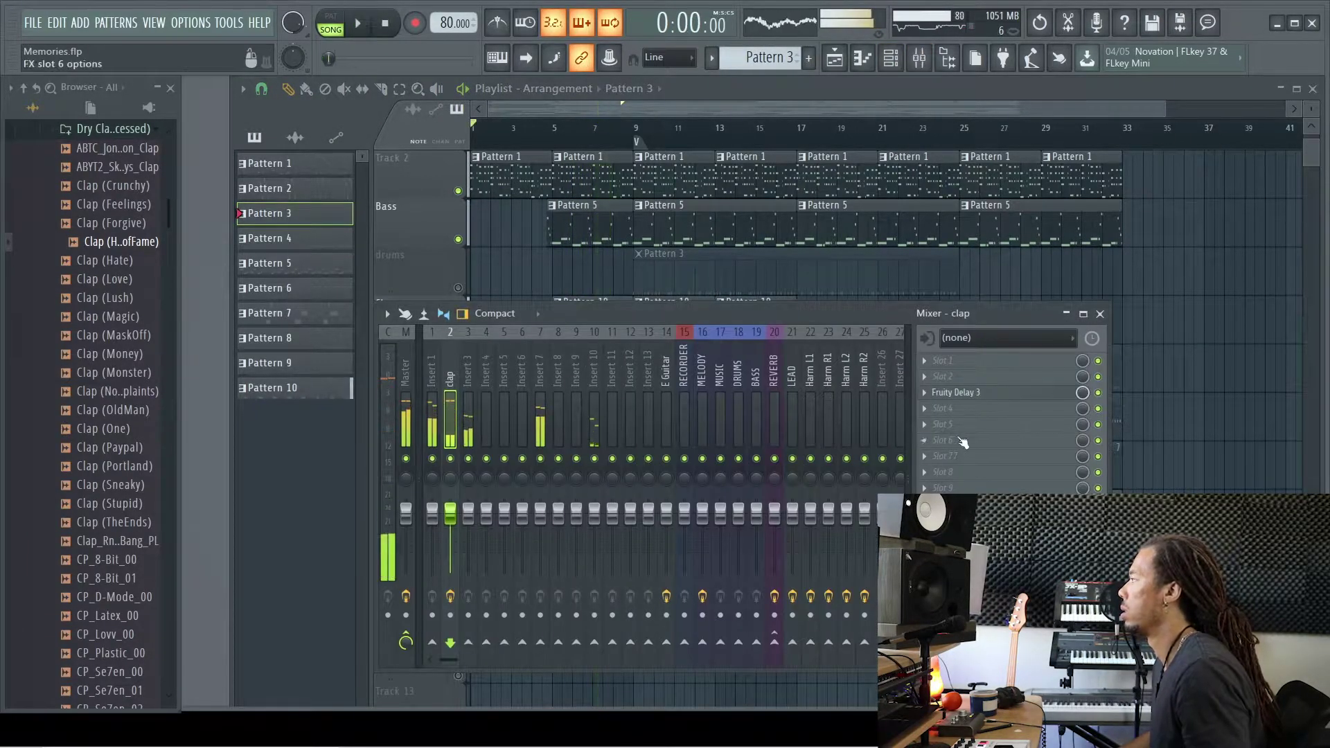
left_click(927, 376)
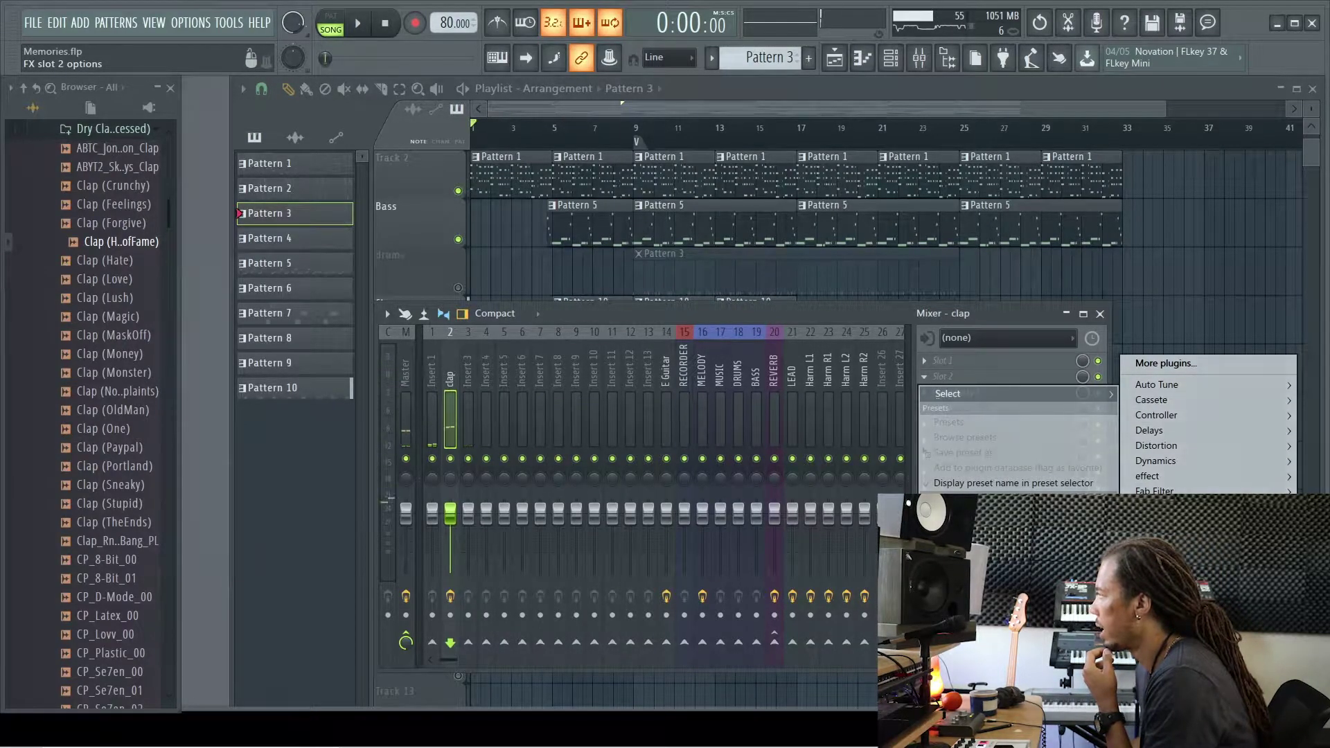
left_click(1178, 589)
left_click_drag(367, 178, 531, 200)
left_click_drag(451, 392, 457, 479)
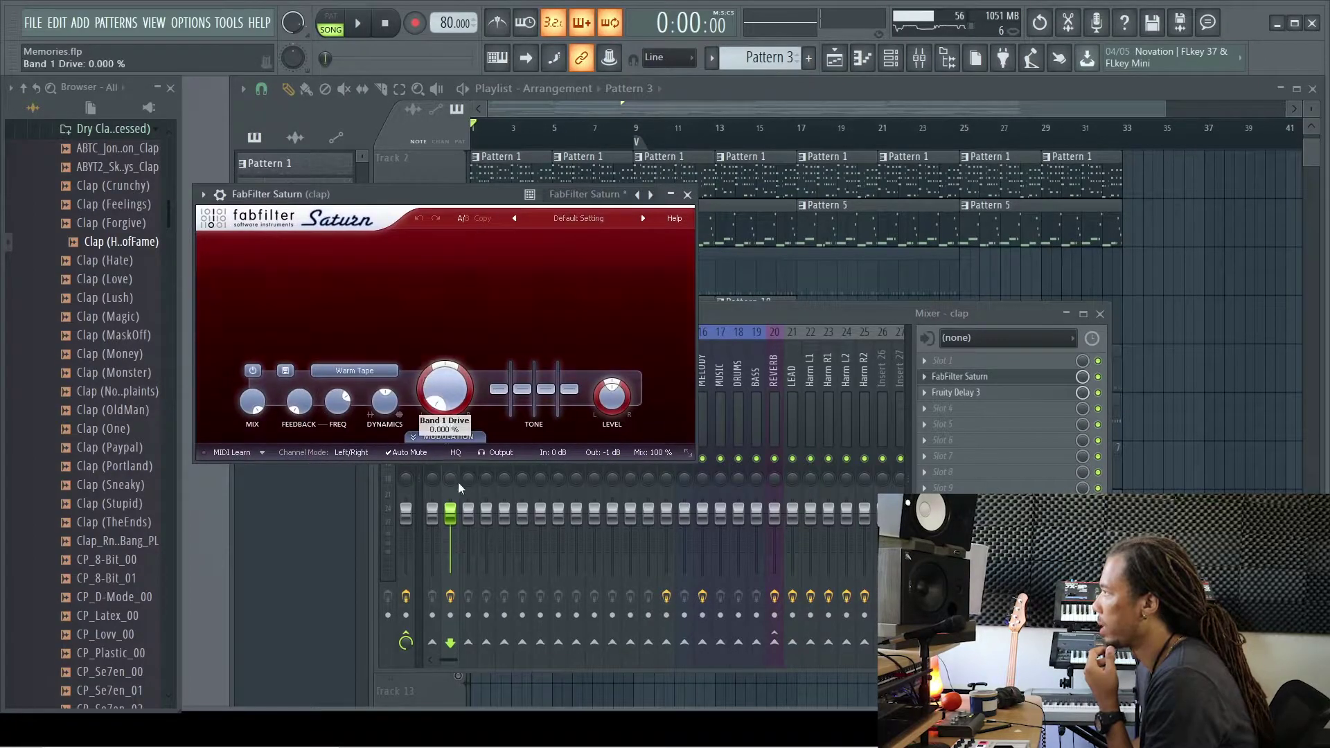
left_click(537, 251)
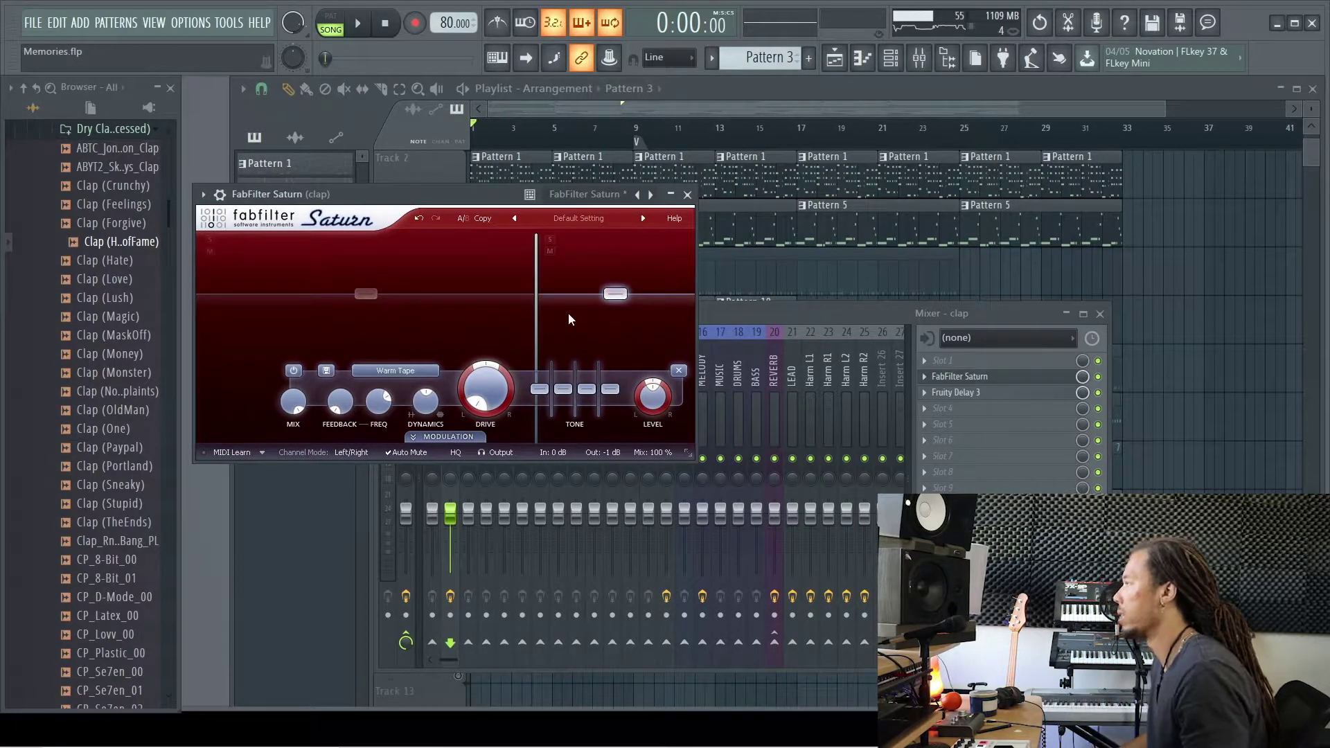
Select bars 5 through 8 in the playlist timeline and play them as a loop
left_click(525, 137)
left_click(401, 91)
scroll(554, 135, "up", 4)
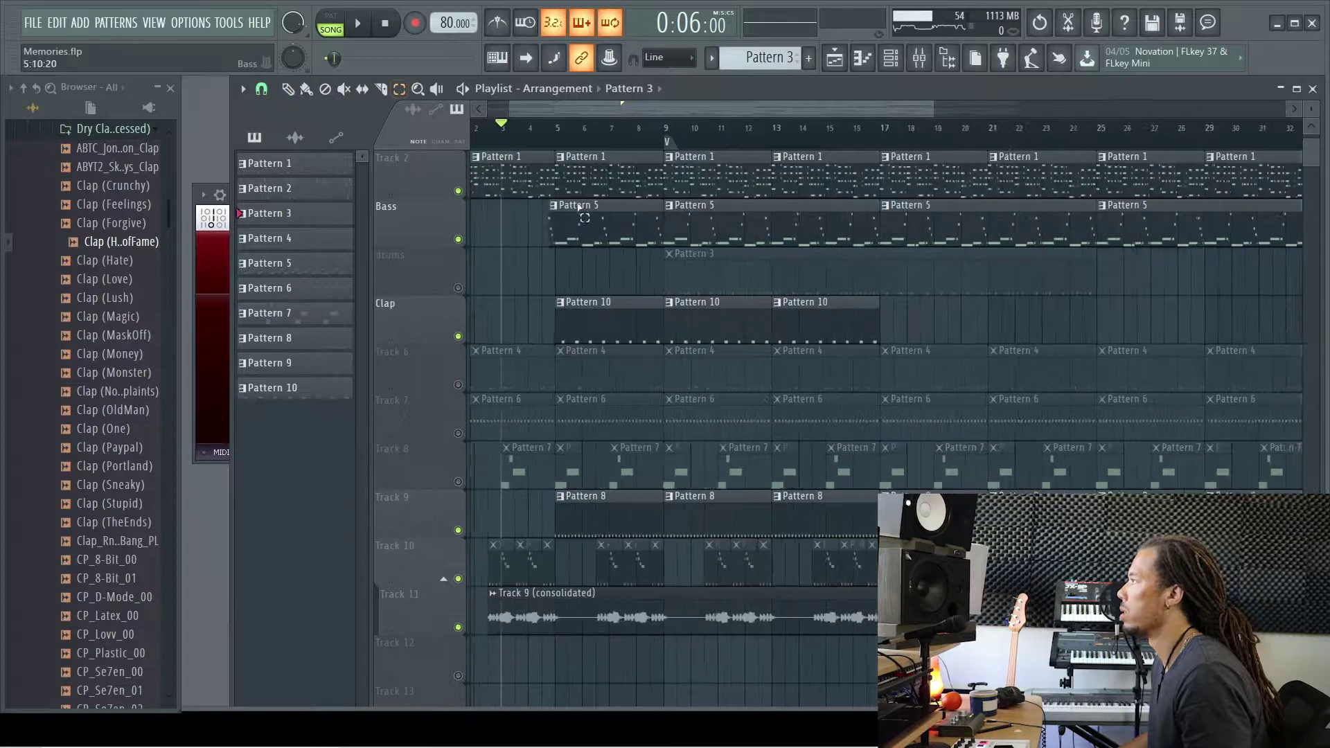
left_click_drag(555, 129, 698, 128)
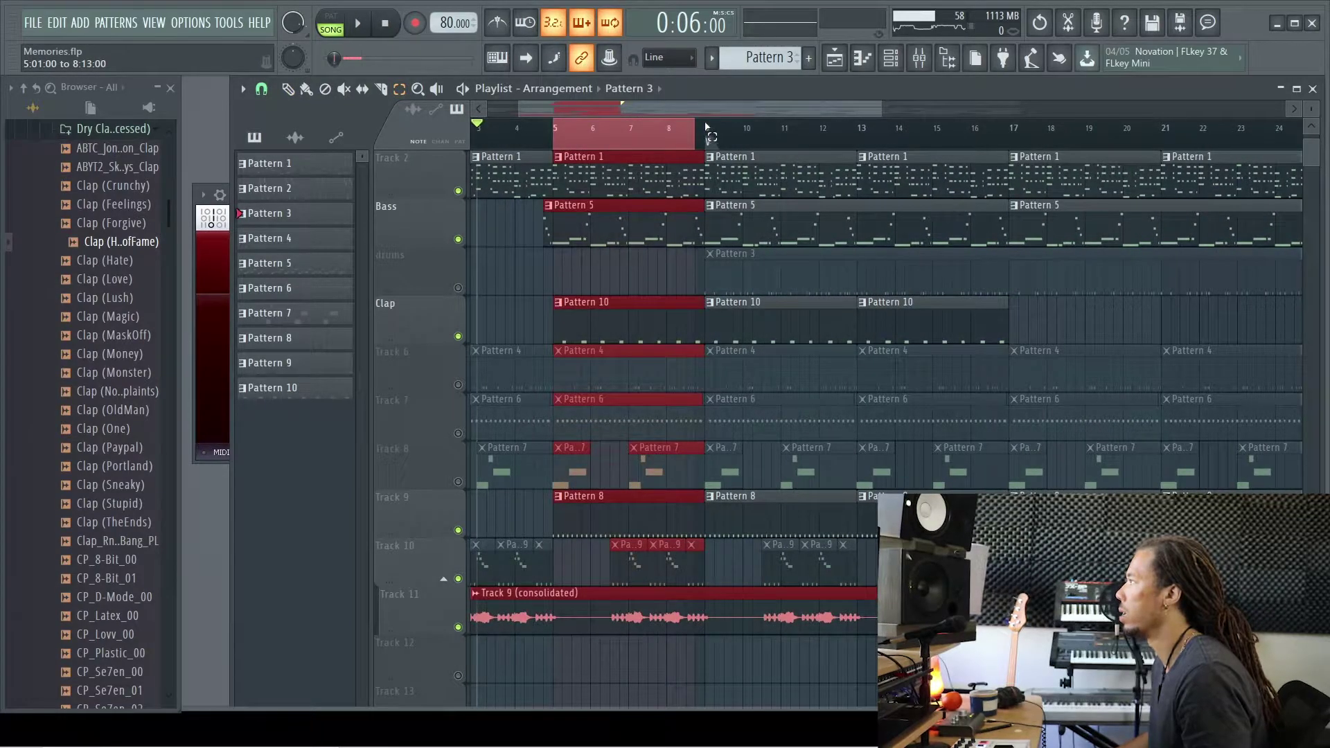
key("space")
Set the upper band of the clap's FabFilter Saturn to 48.06% drive and +7.14 dB presence
left_click(919, 58)
left_click(999, 394)
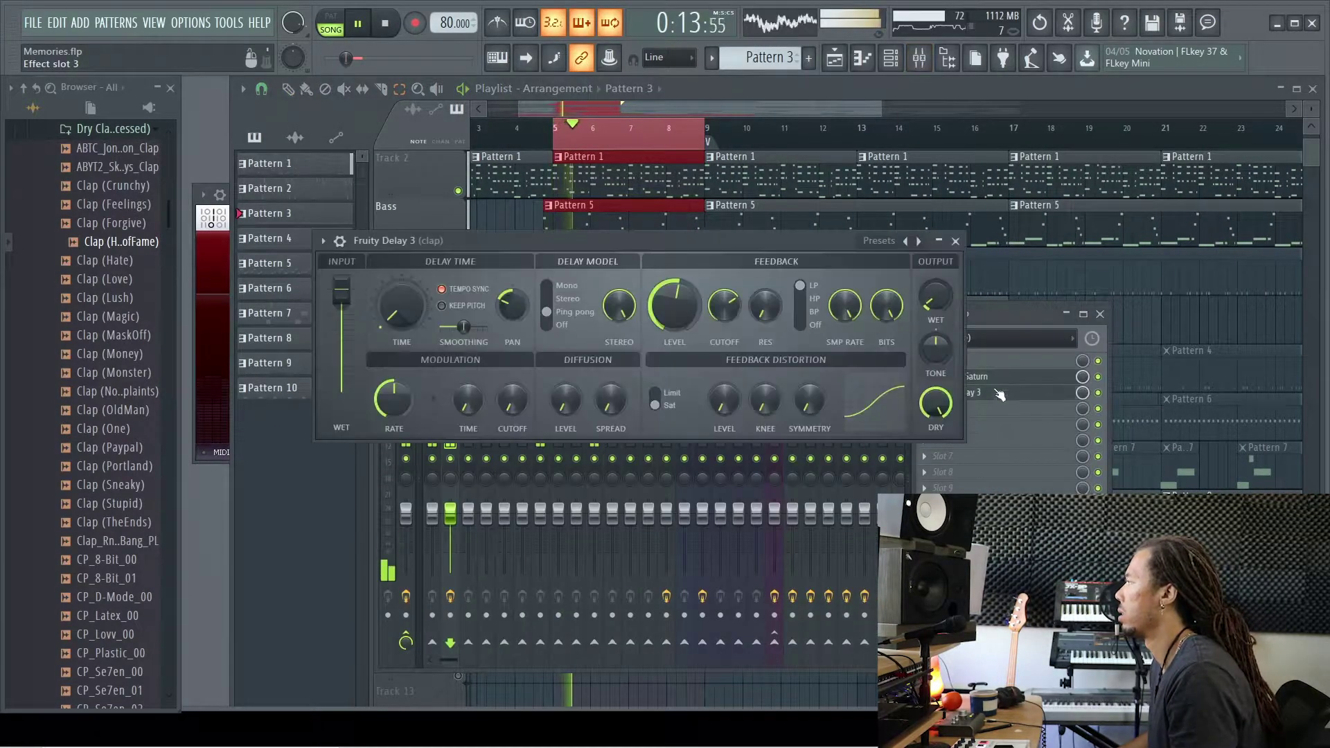
left_click(999, 385)
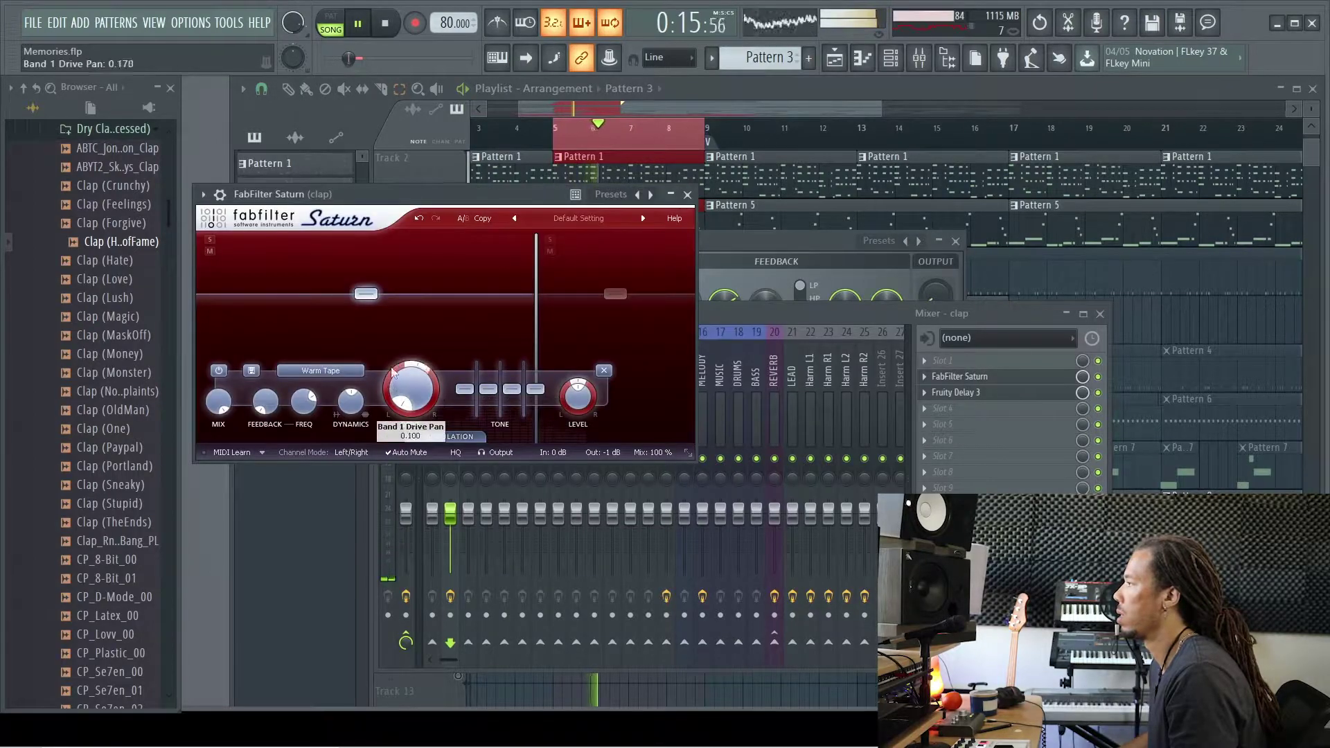
left_click(611, 329)
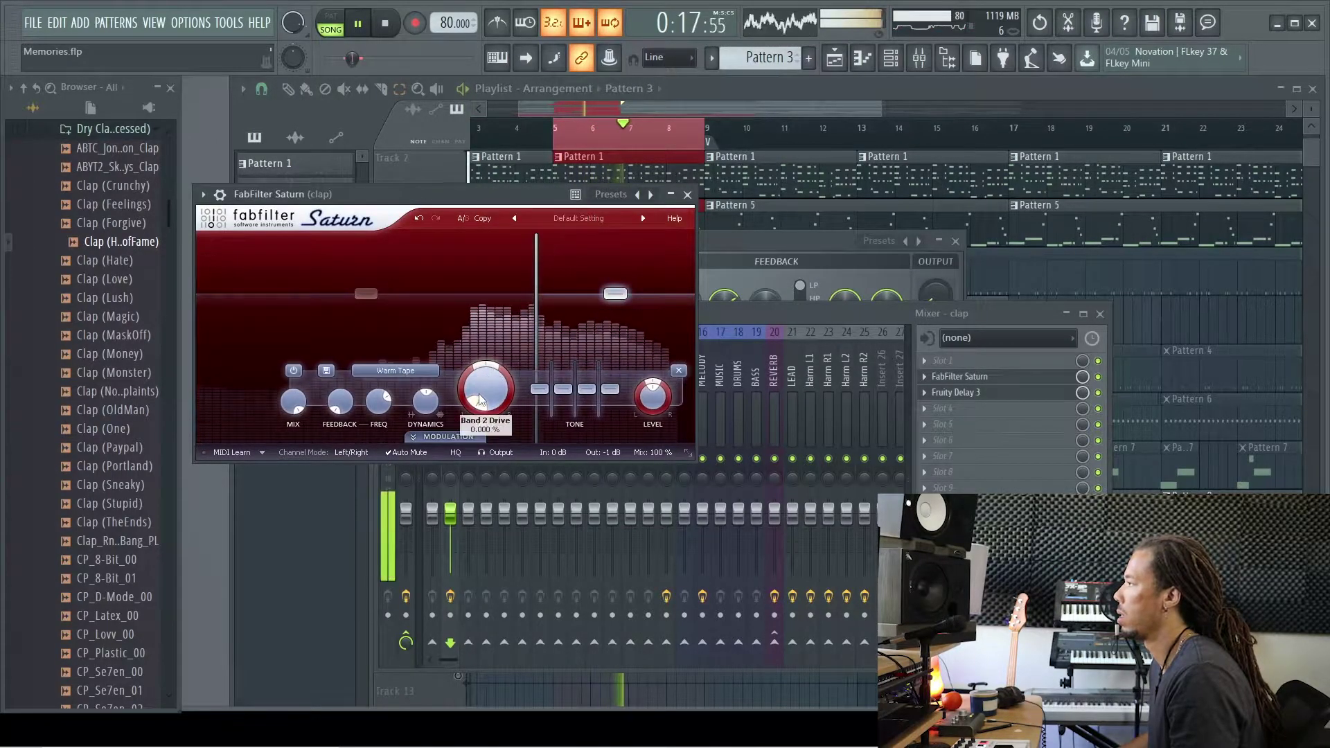
left_click_drag(507, 325, 510, 317)
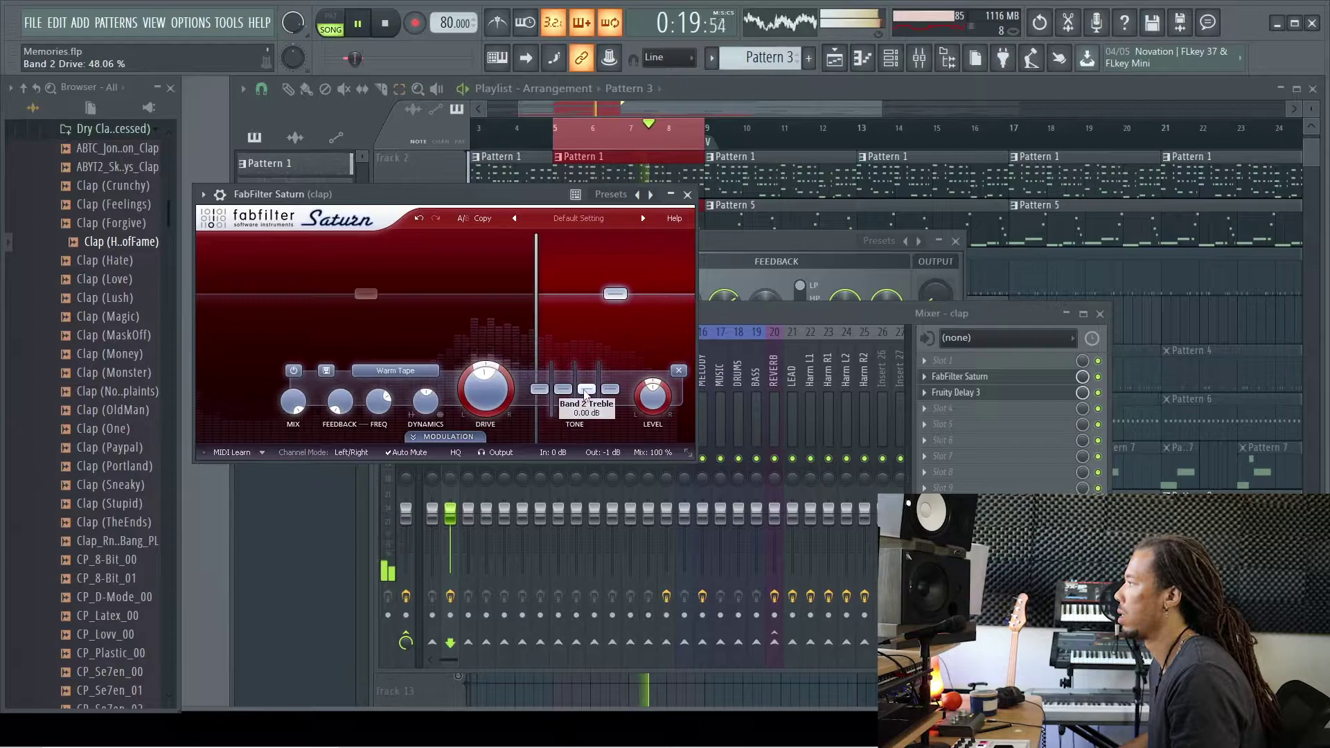
left_click_drag(610, 389, 610, 377)
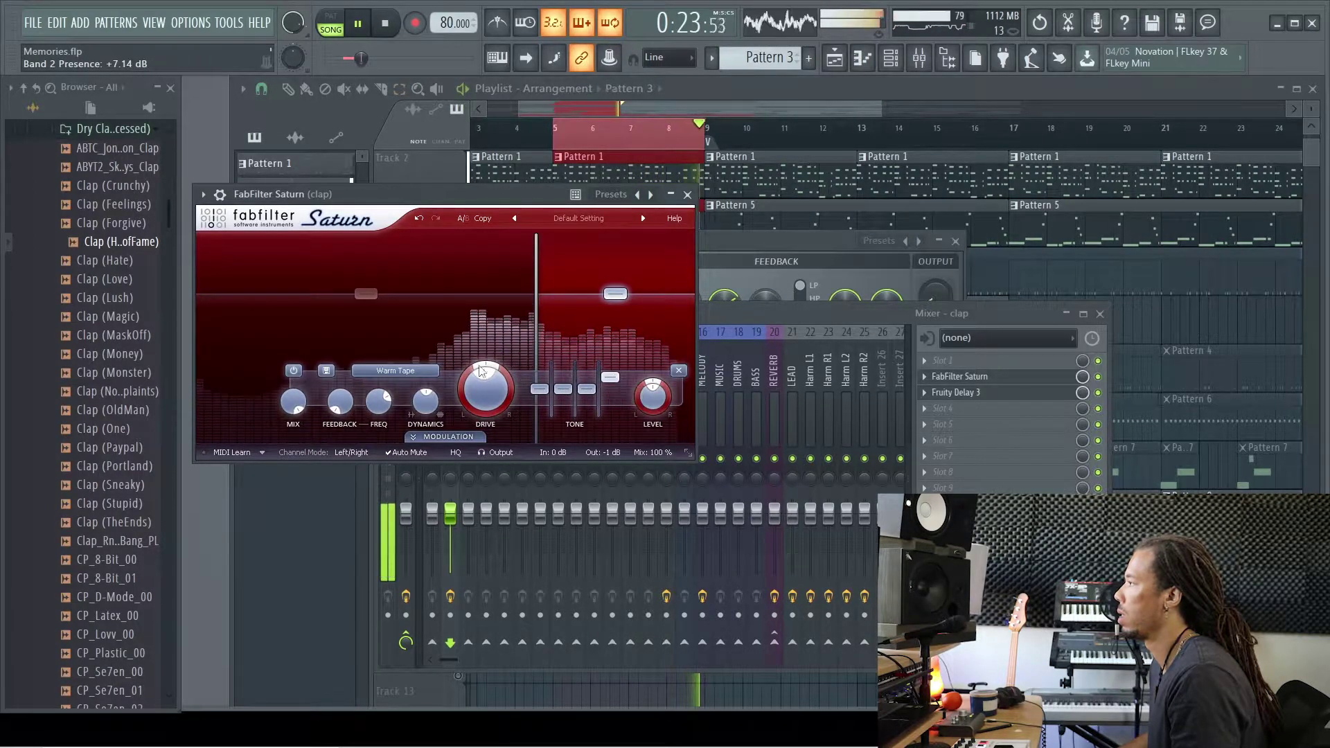
Switch Saturn's upper band to Clean Tube, raise the crossover frequency and fine-tune its drive, with presence at +4.96 dB
left_click(425, 371)
left_click(425, 389)
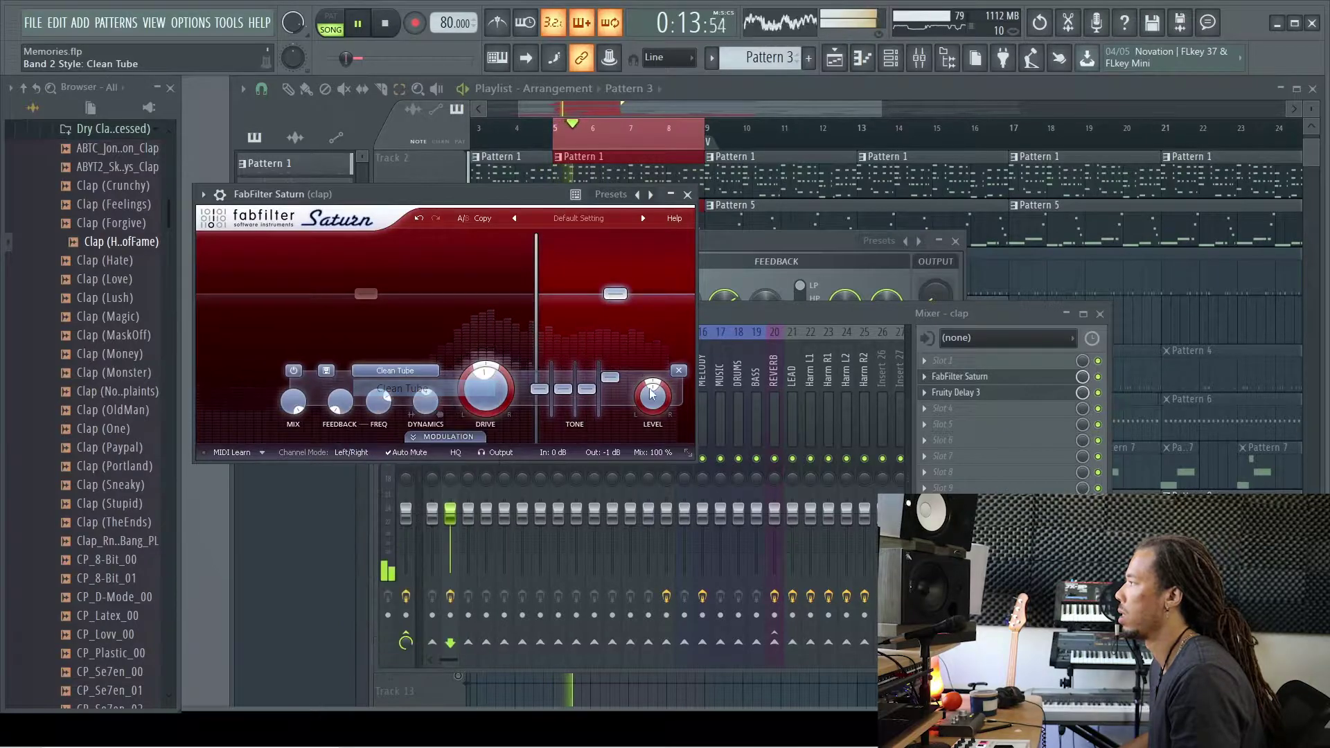
left_click_drag(615, 380, 615, 389)
mouse_move(537, 308)
left_mouse_down()
mouse_move(520, 306)
mouse_move(620, 309)
mouse_move(559, 309)
left_mouse_up()
left_click_drag(613, 382, 617, 380)
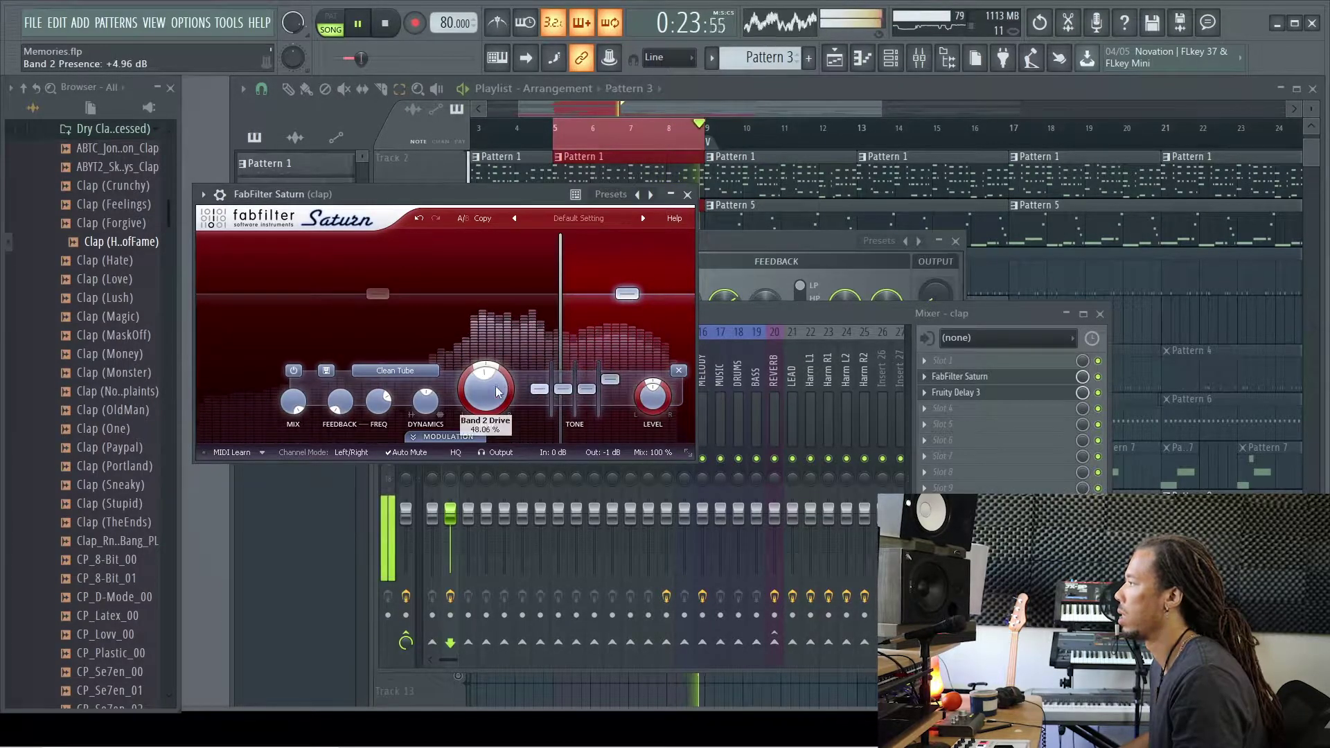
left_click_drag(491, 385, 492, 383)
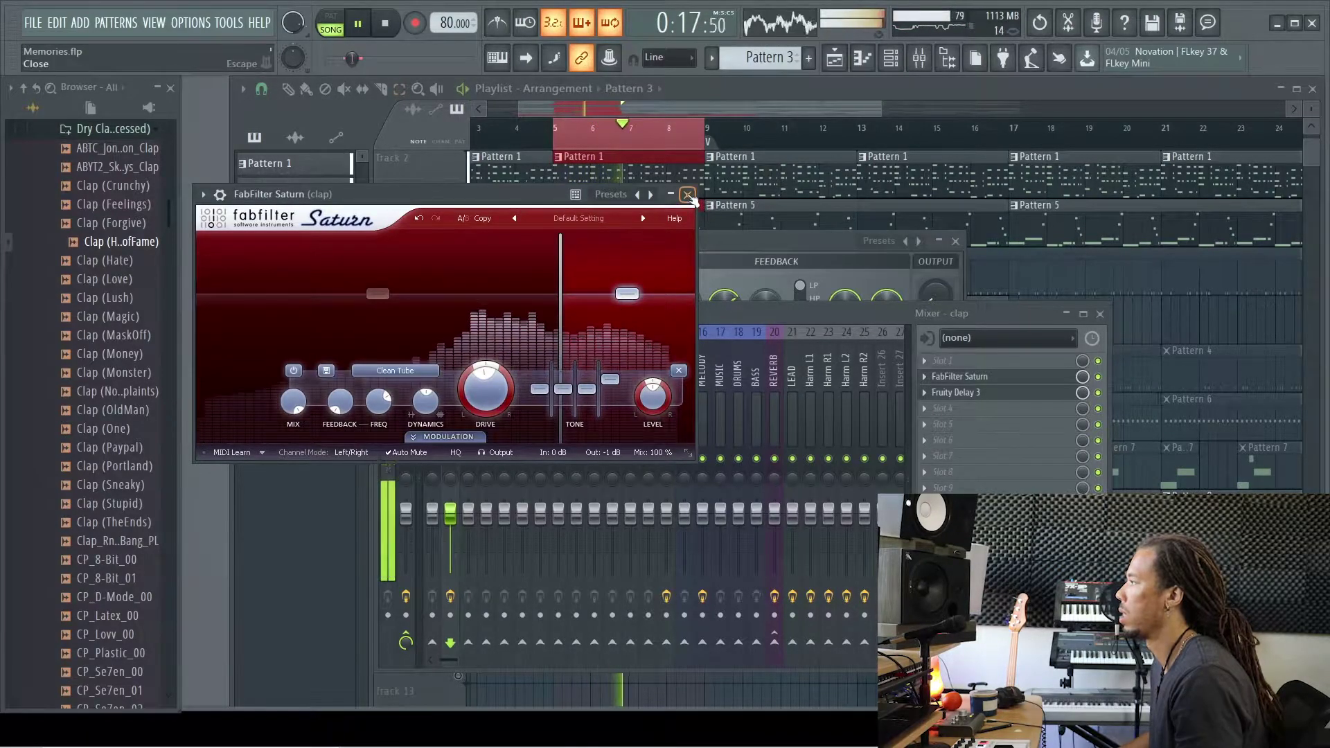
Close the clap's Saturn and delay windows, clear the loop selection and play the song from bar 5
left_click(687, 195)
key("space")
left_click(957, 242)
left_click(579, 139)
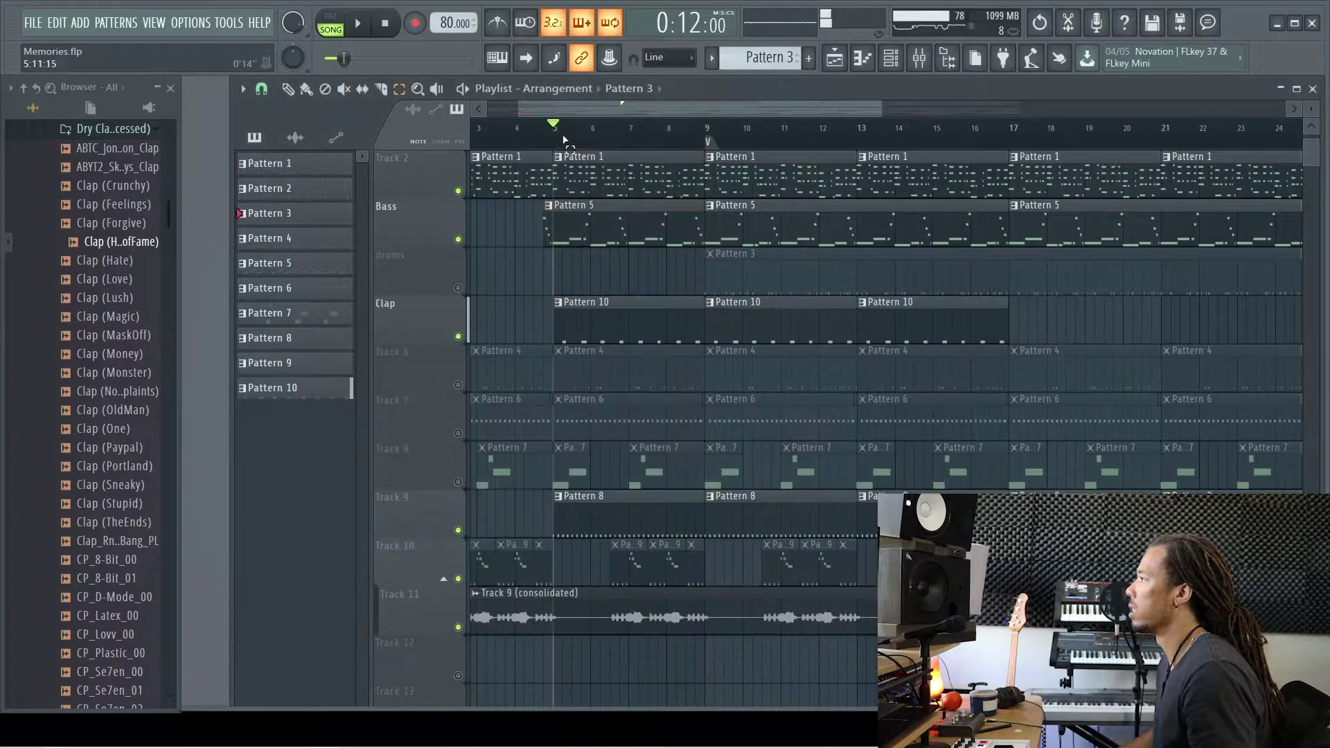
key("space")
Set the clap channel's volume to 78% (-5.2 dB) in the channel rack during playback
key("F9")
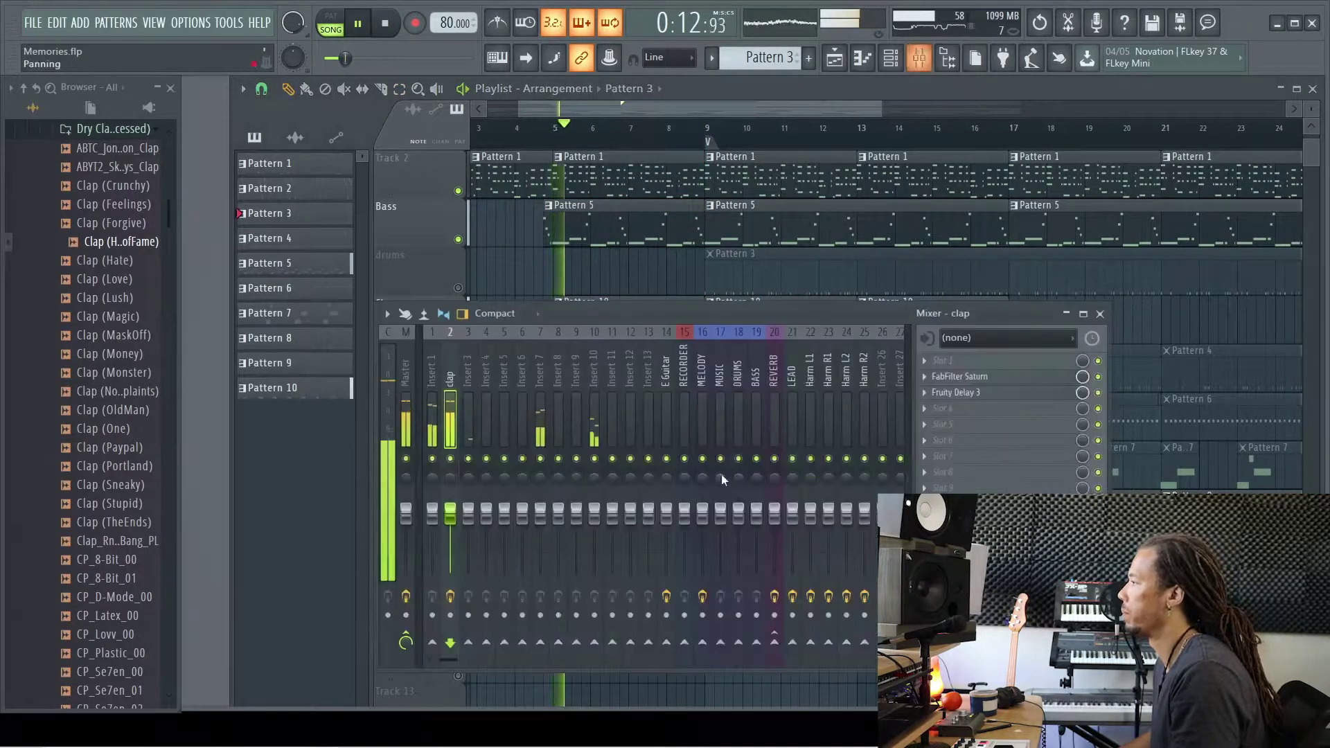
key("F6")
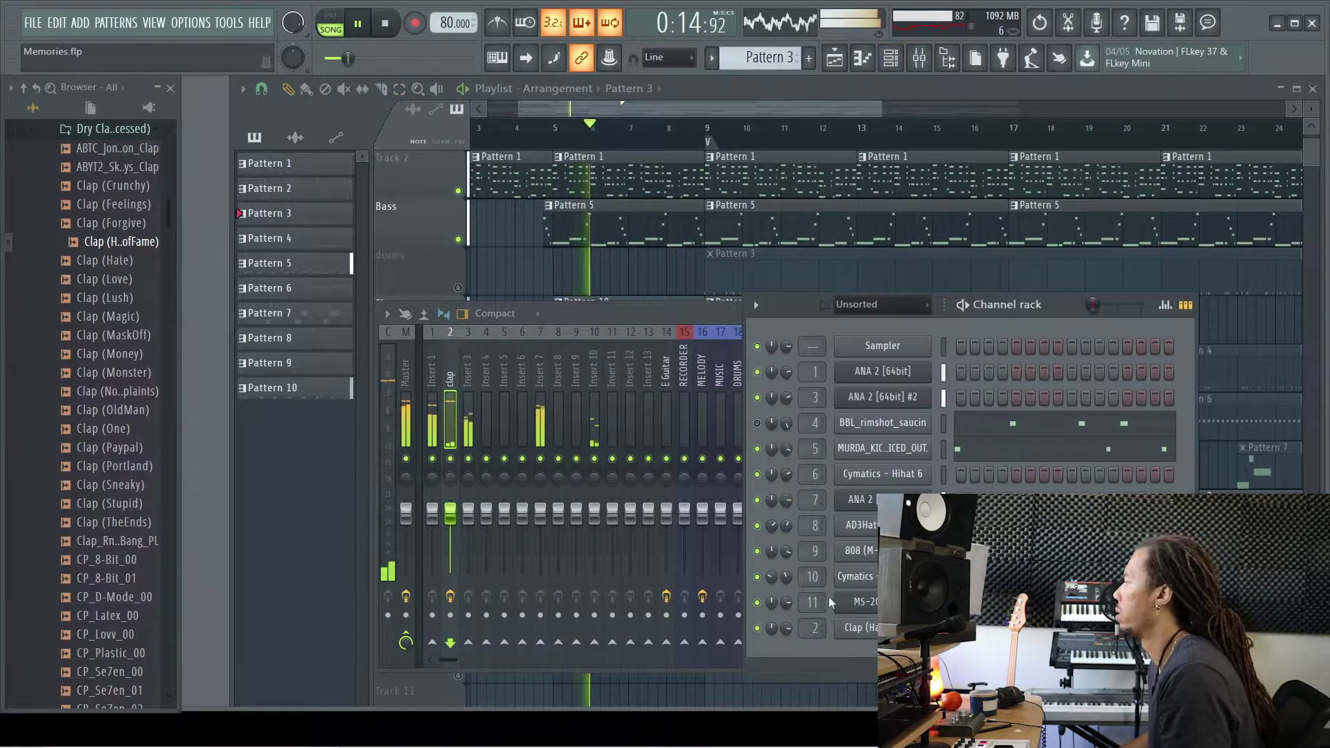
left_click_drag(786, 629, 787, 632)
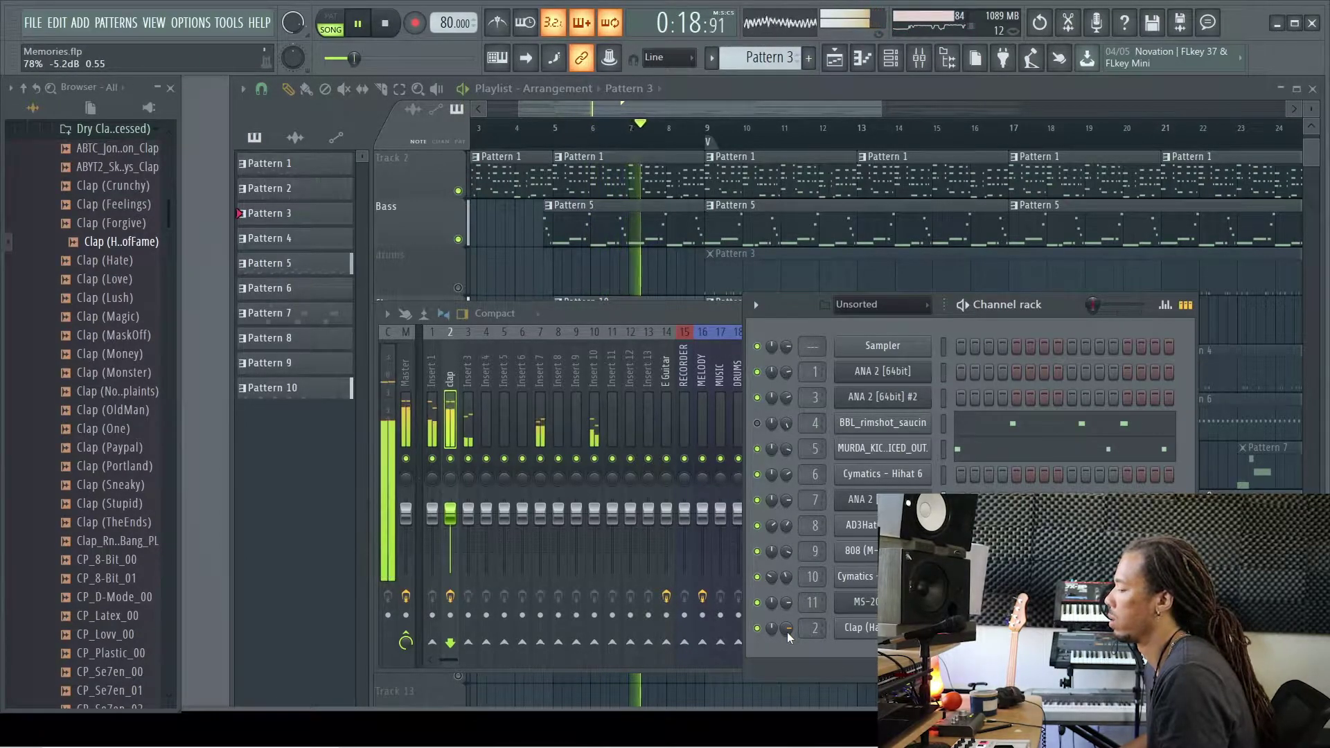
Stop playback, unmute the drums track in the playlist and select the BBL_rimshot channel in the channel rack
left_click_drag(745, 107, 753, 108)
scroll(725, 467, "down", 1)
scroll(547, 404, "down", 2)
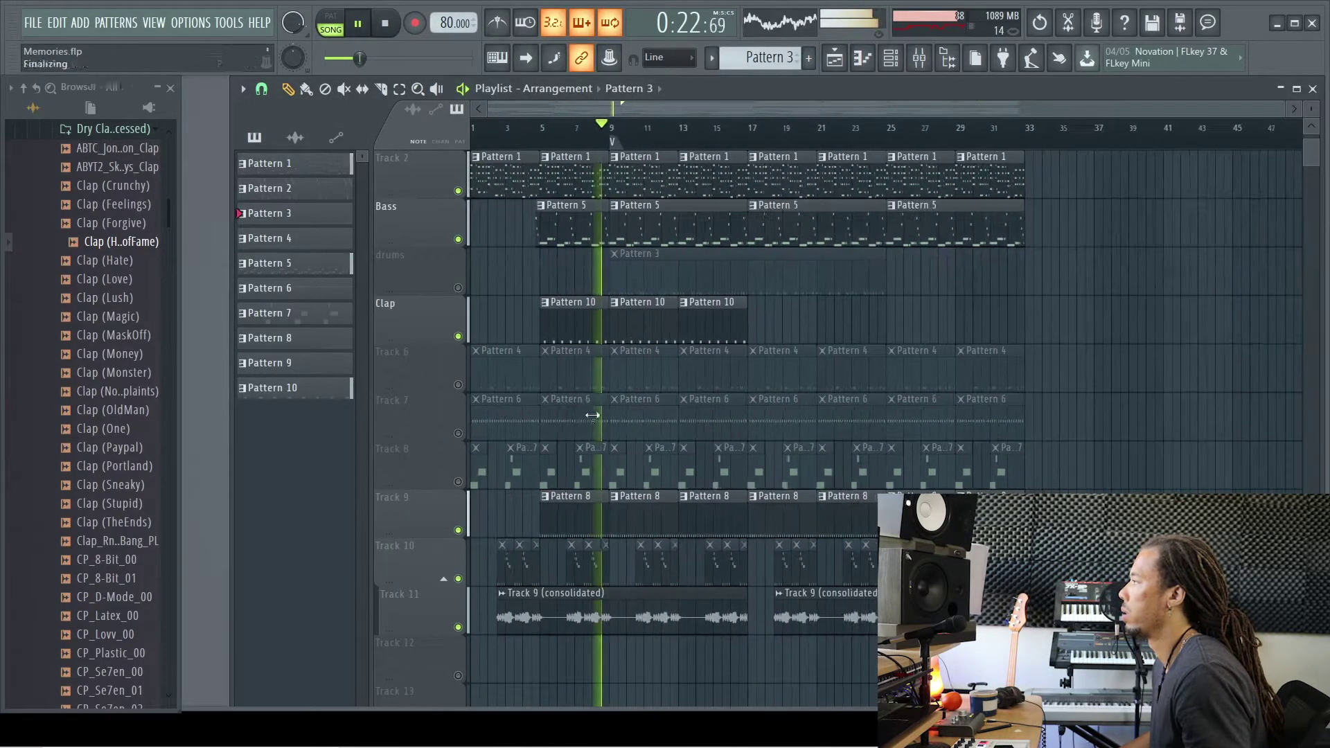
key("space")
left_click(458, 287)
key("F6")
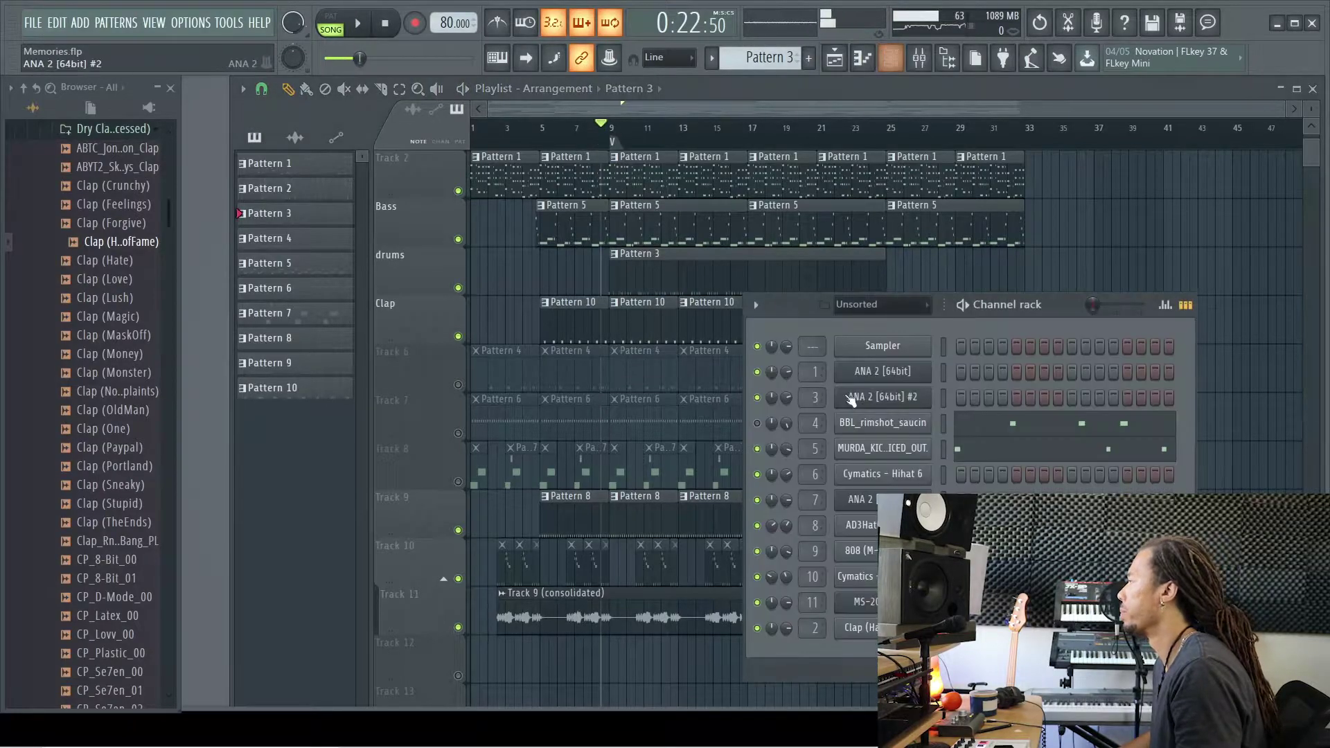
left_click(943, 423)
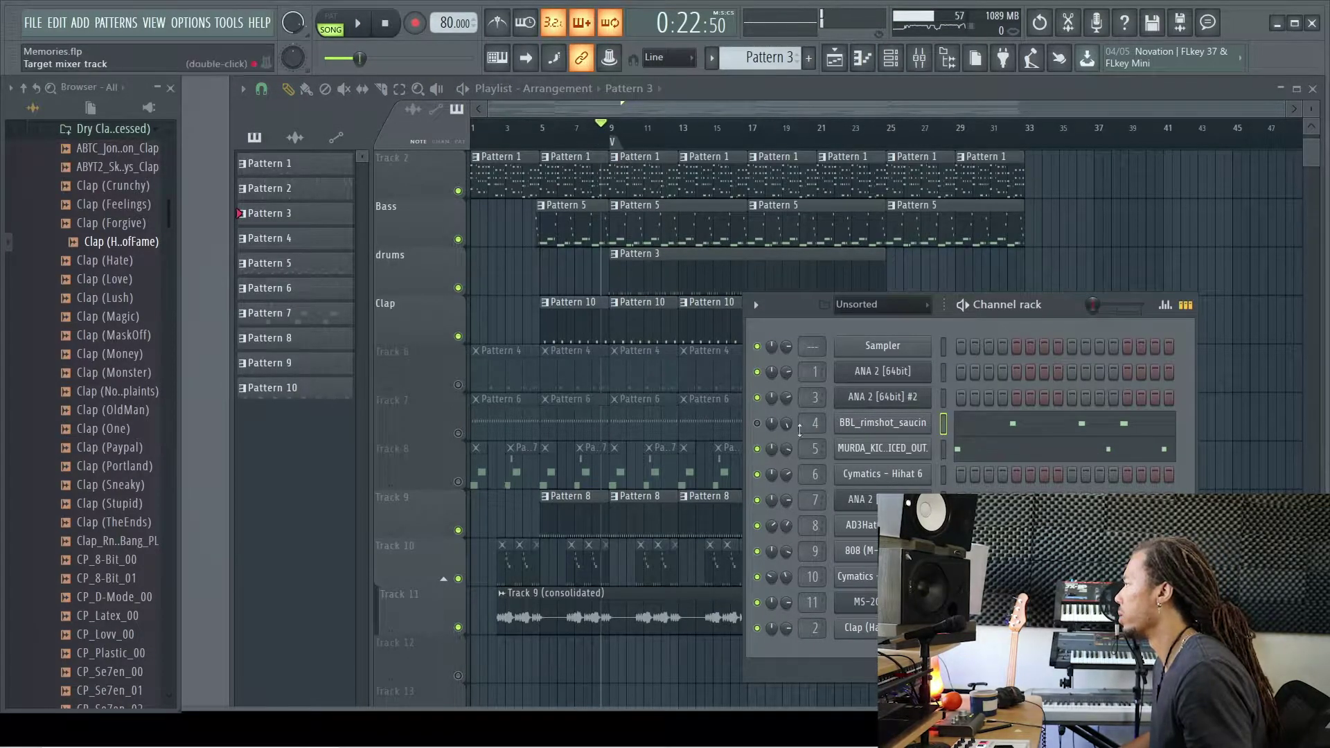
Play the song from just before bar 9 and set the MURDA kick channel's volume to 91% (-2.2 dB)
left_click(606, 133)
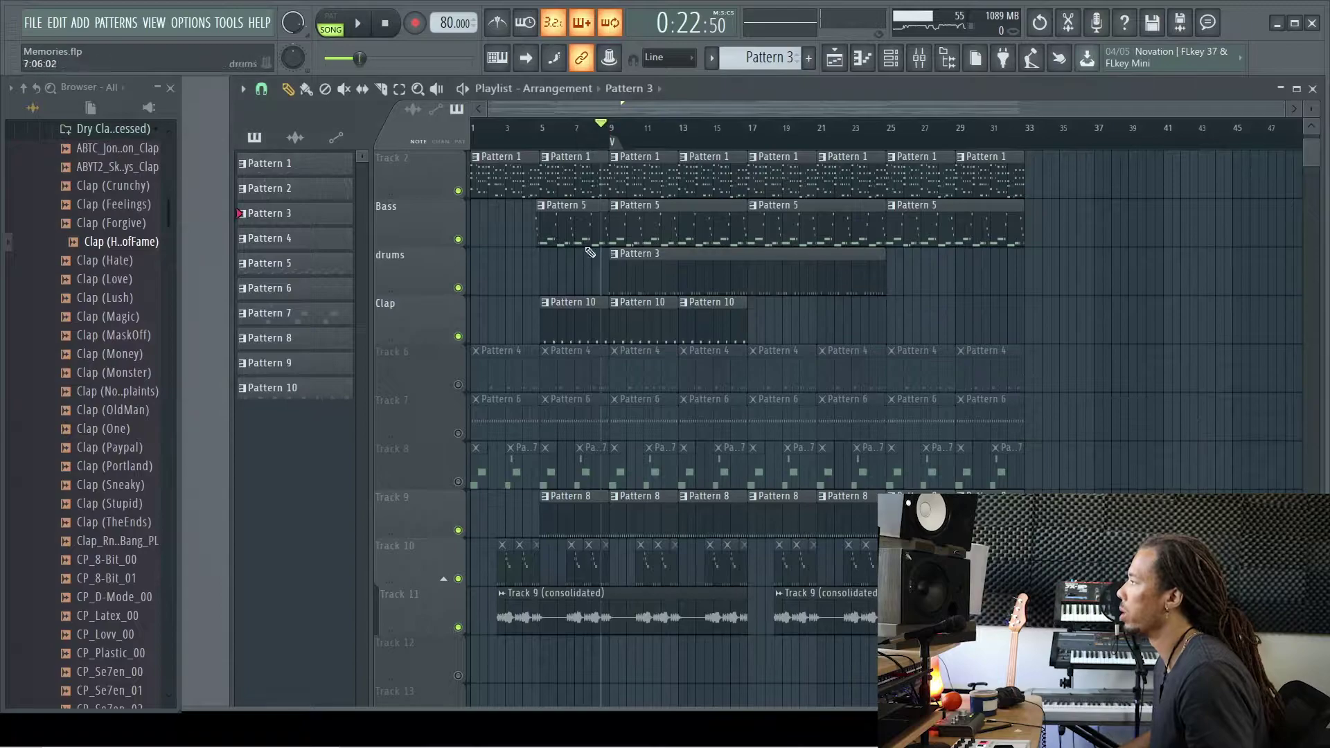
scroll(607, 132, "up", 3)
key("space")
key("F6")
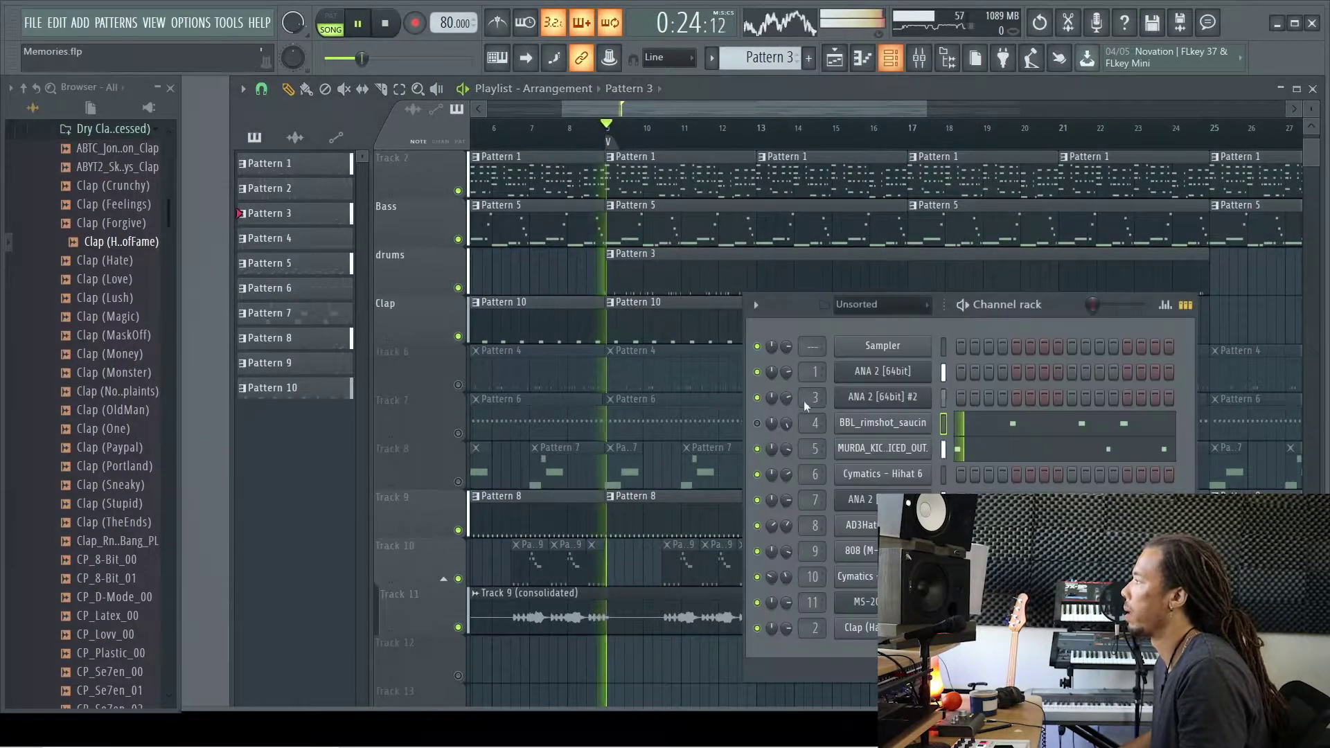
scroll(784, 453, "up", 3)
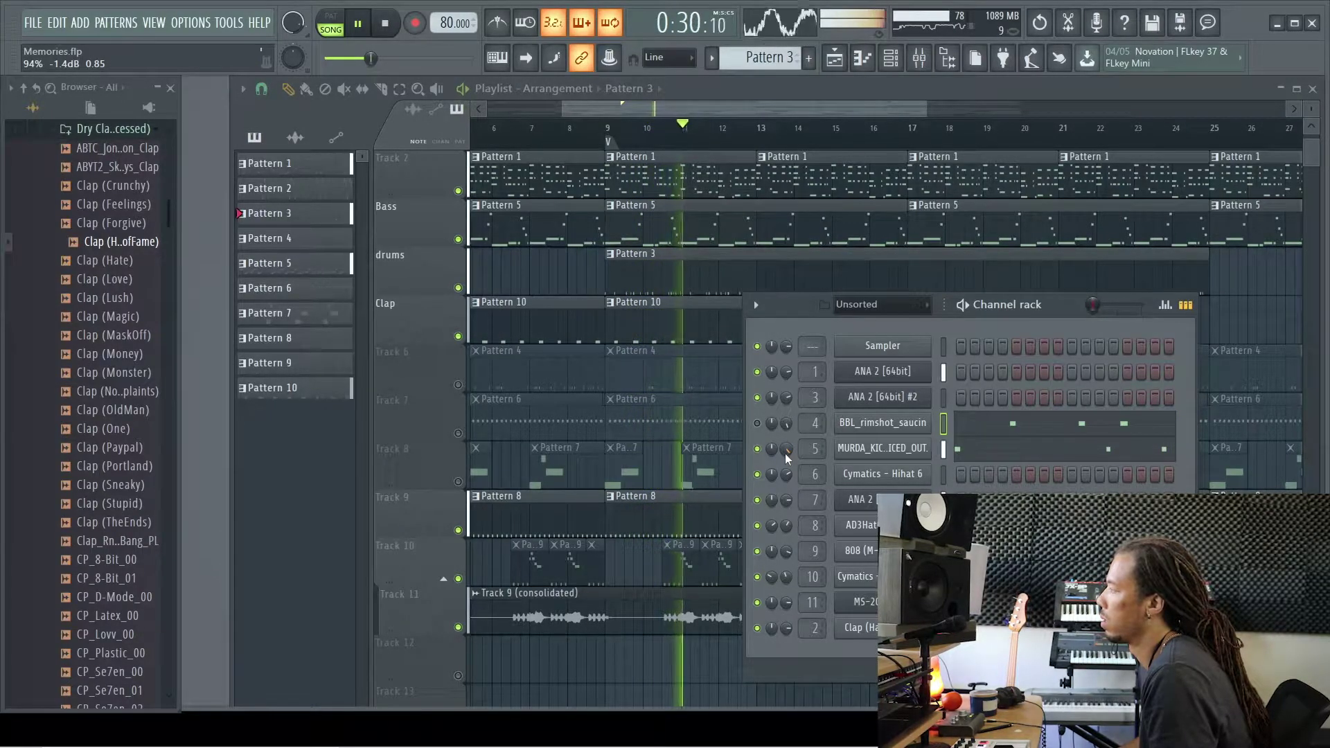
scroll(785, 451, "up", 3)
scroll(787, 451, "down", 5)
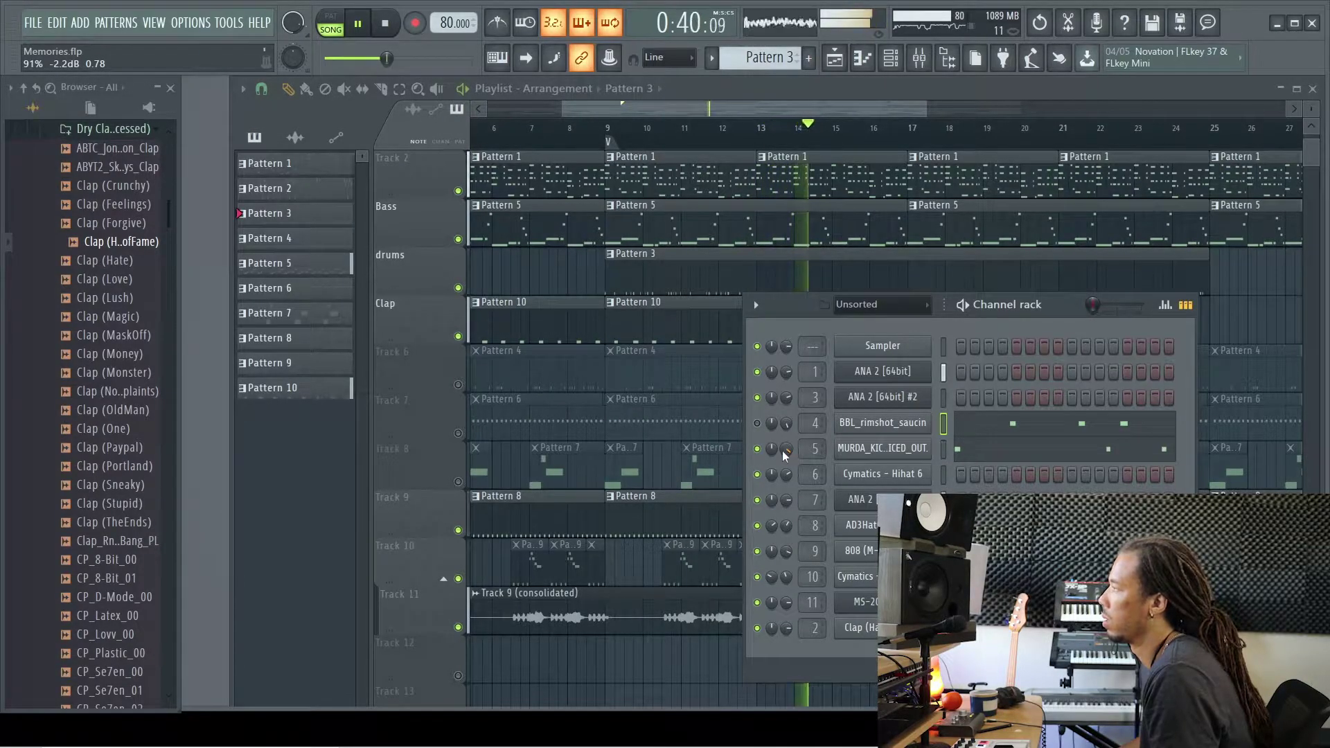
left_click(753, 104)
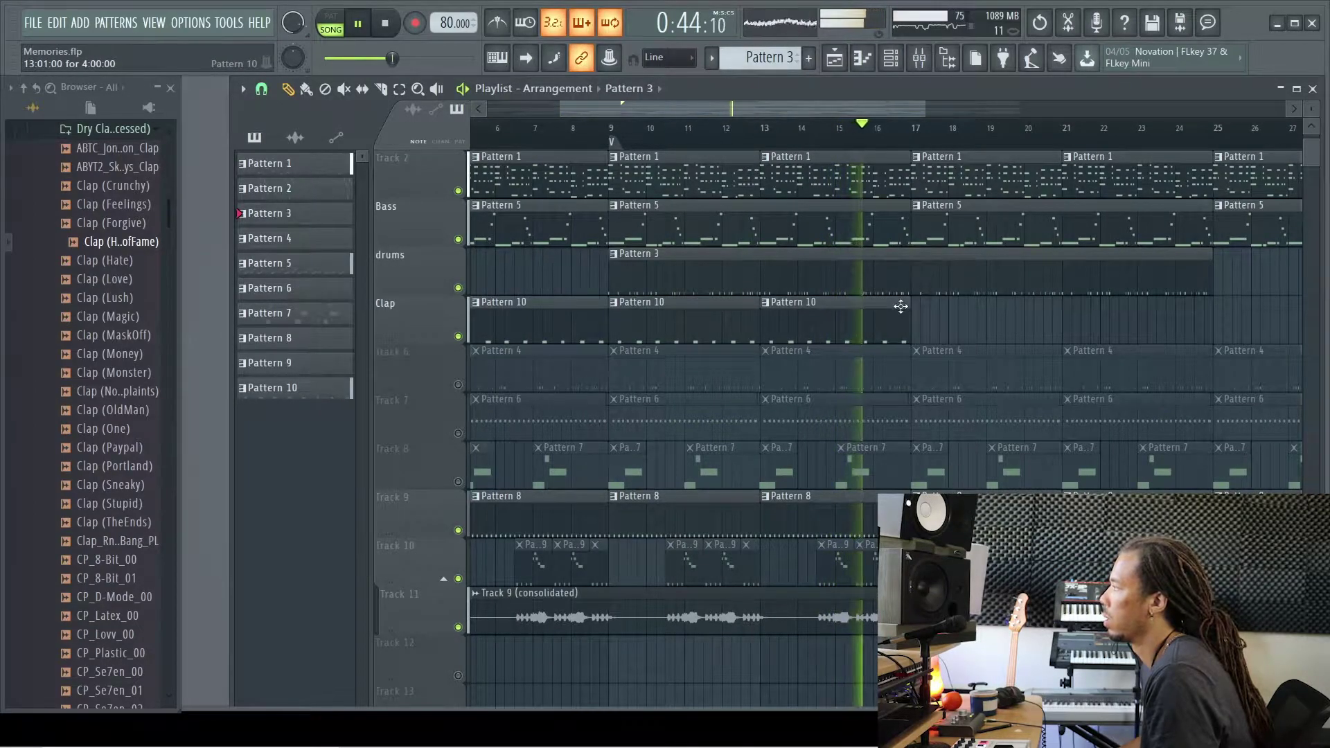
key("space")
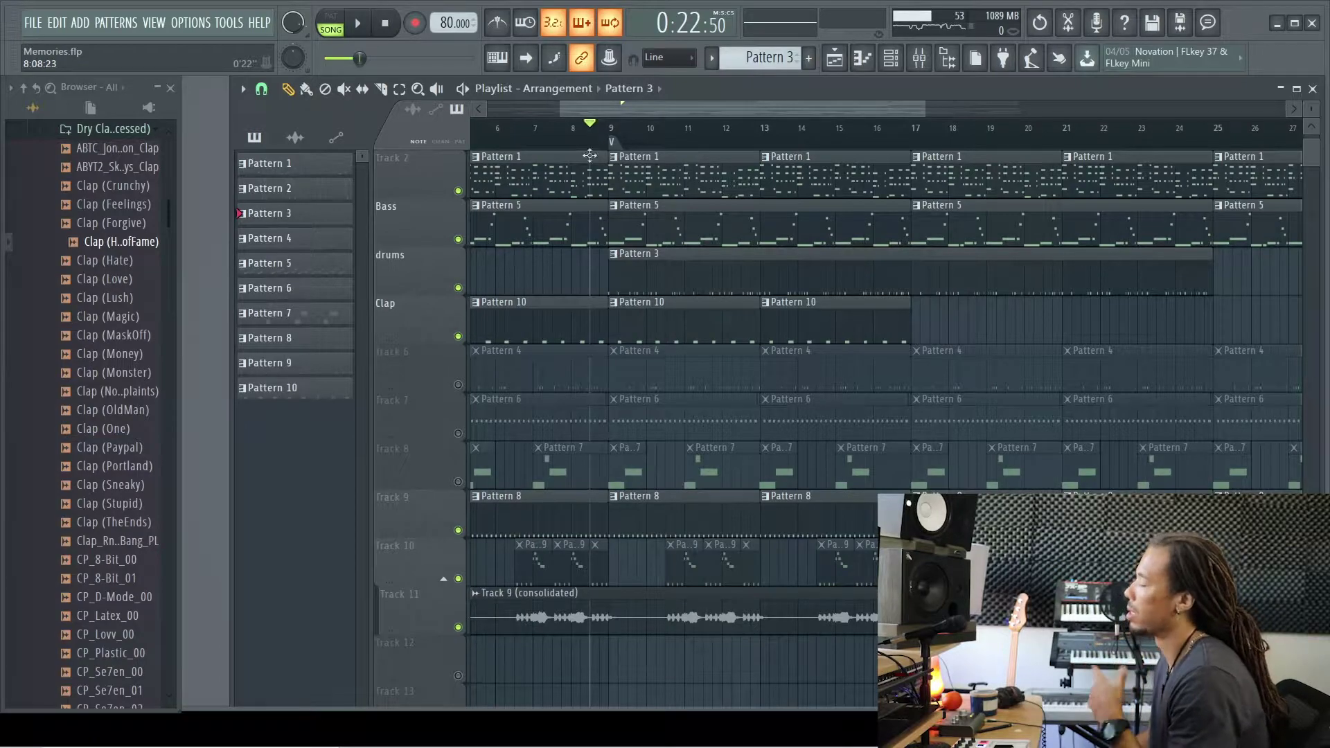
Open Pattern 3's MURDA kick notes in the piano roll and move the window clear of the playlist timeline
double_click(649, 253)
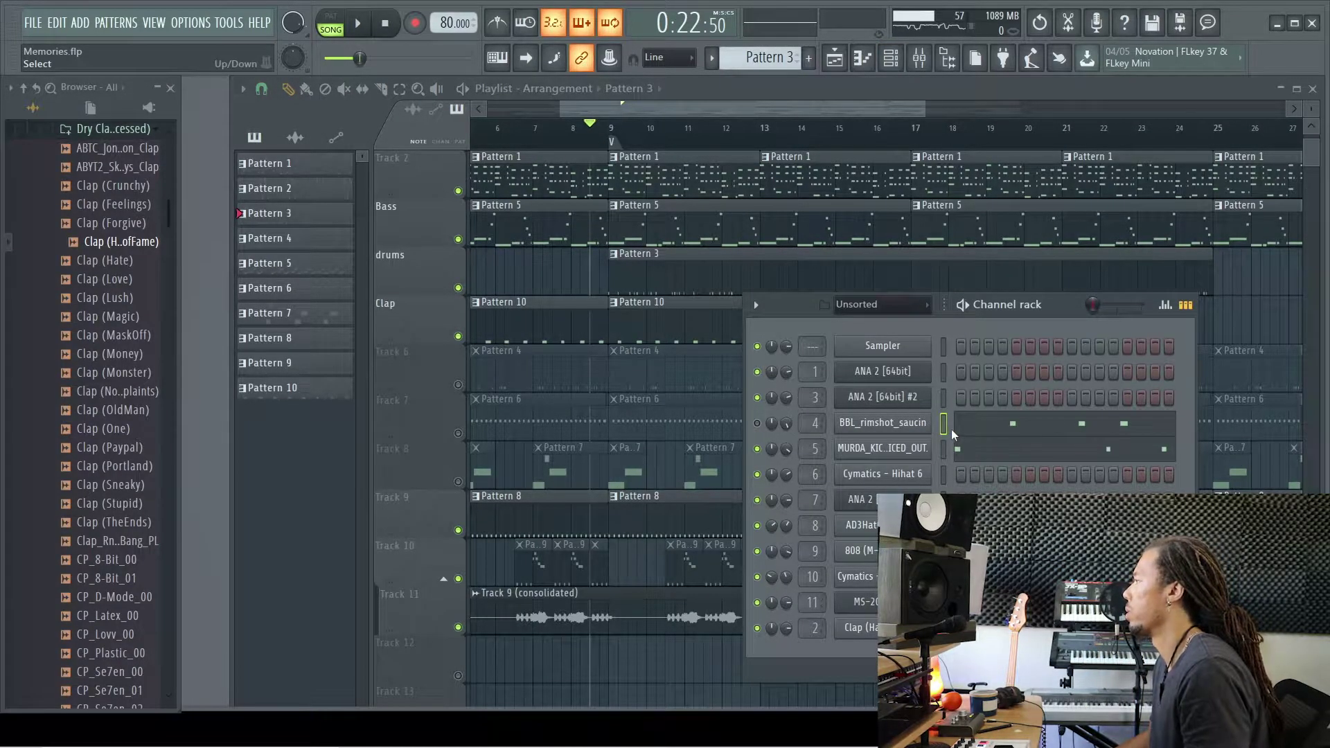
left_click(975, 457)
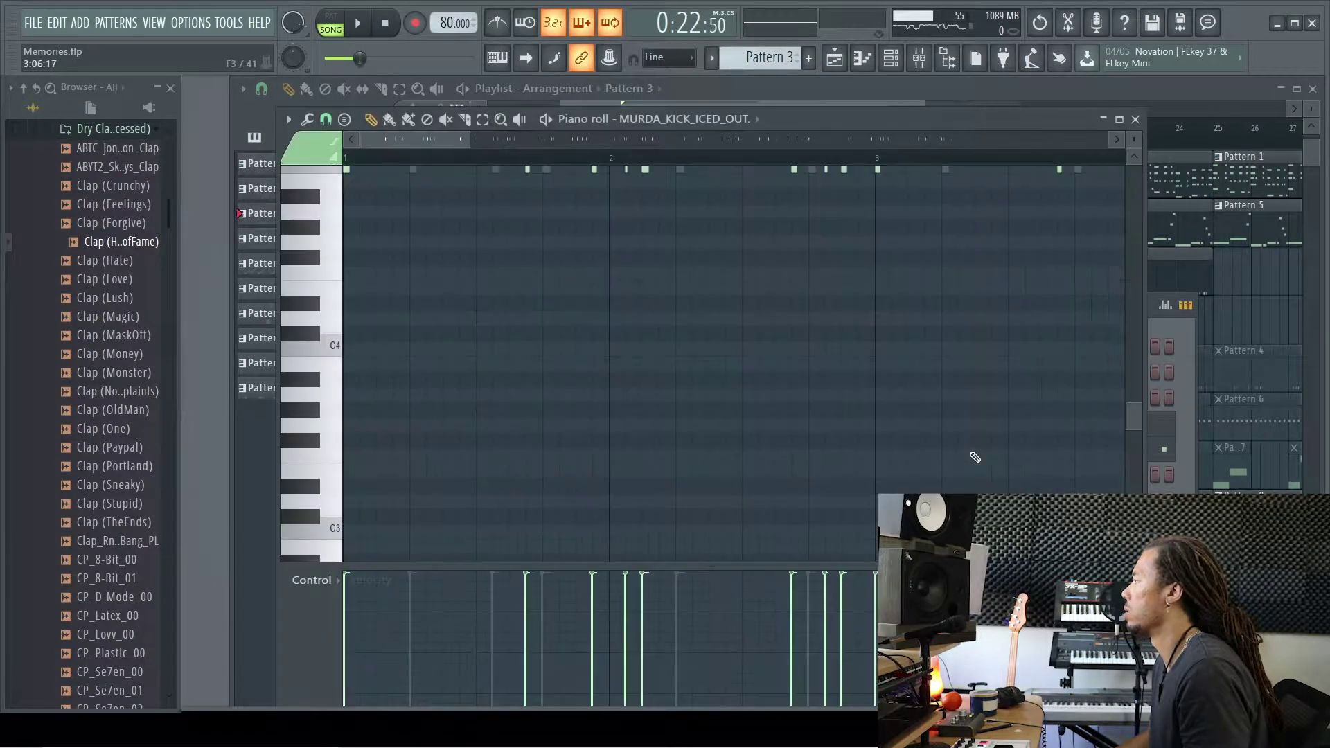
left_click_drag(769, 123, 807, 375)
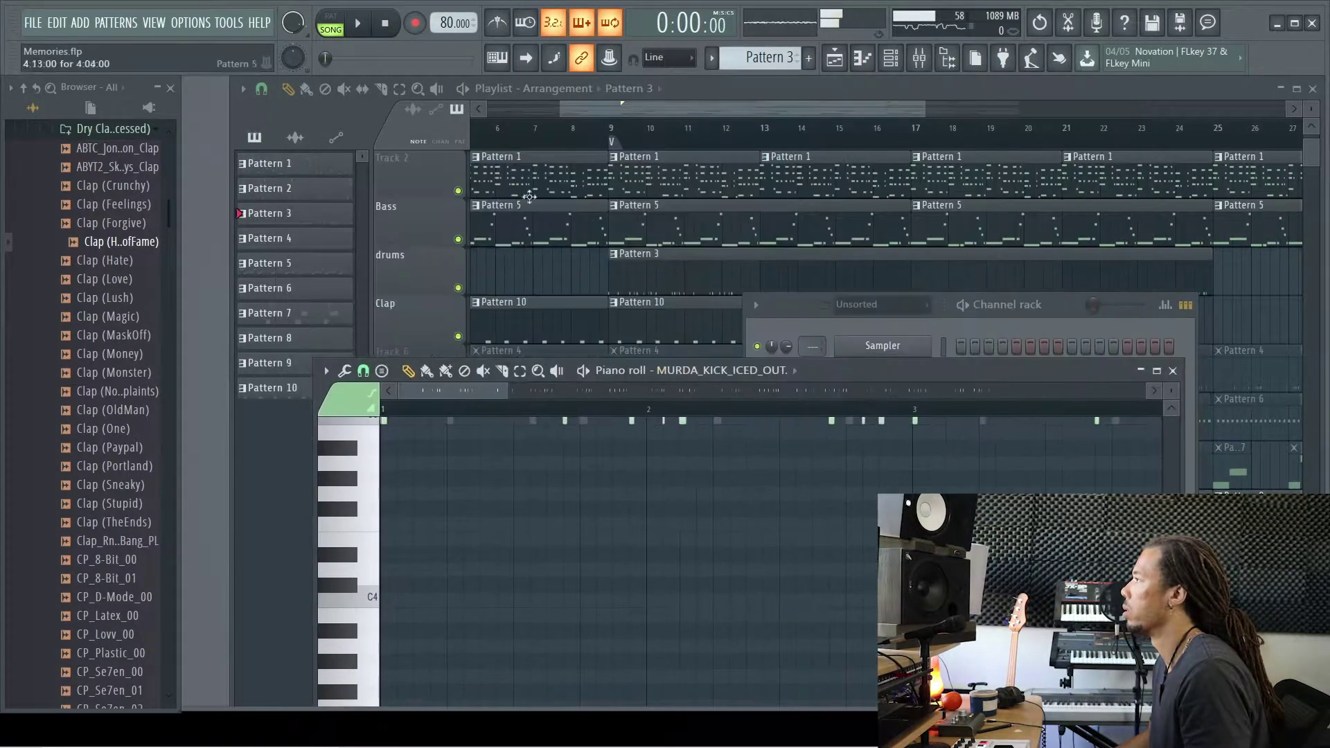
Select the playlist from bar 9 onward, play it and view the BBL_rimshot notes in the piano roll
left_click(410, 95)
left_click(609, 138)
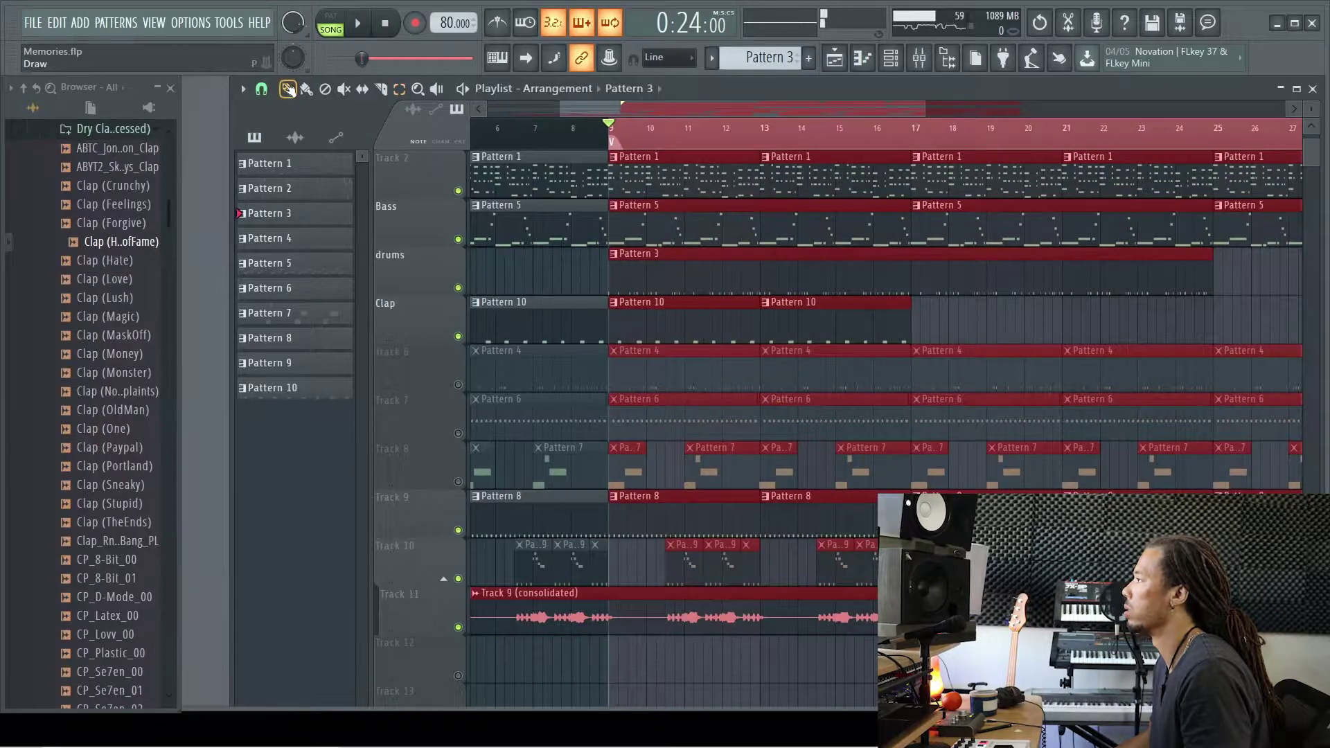
key("space")
double_click(671, 279)
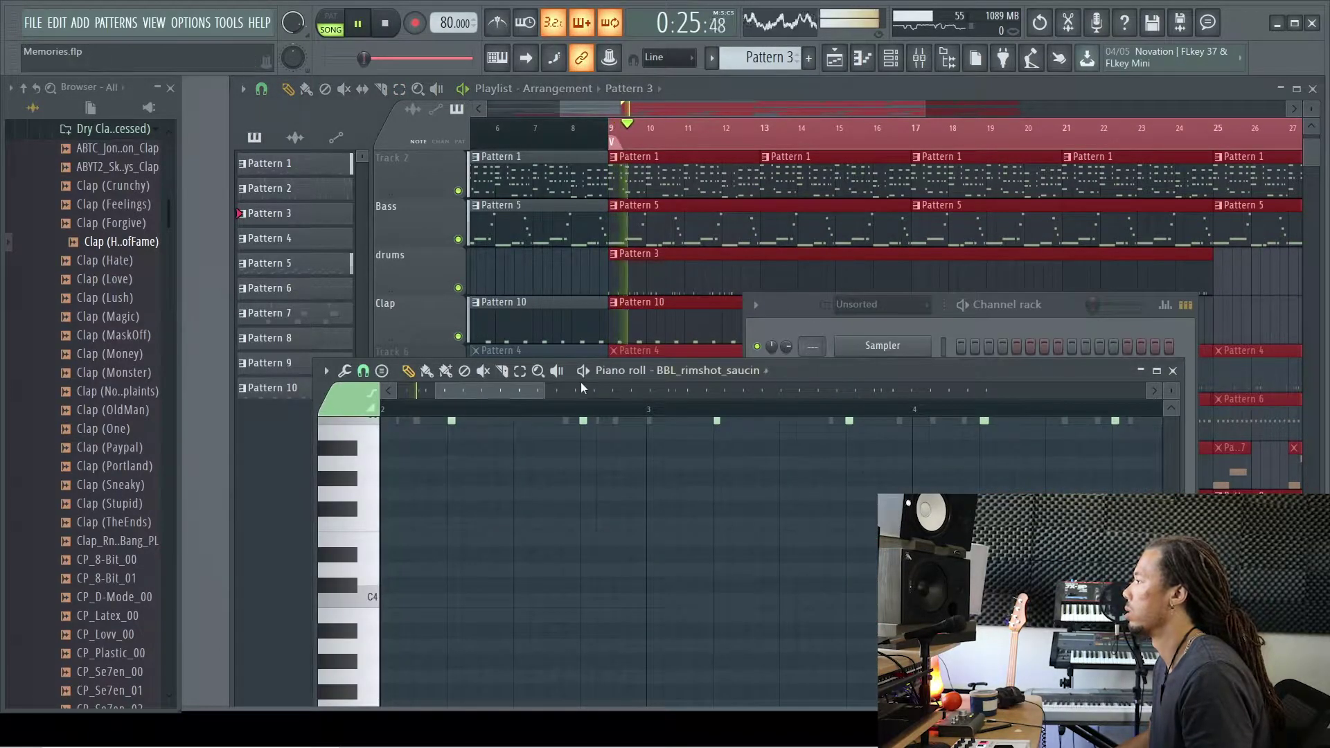
scroll(541, 496, "up", 3)
scroll(549, 505, "down", 3)
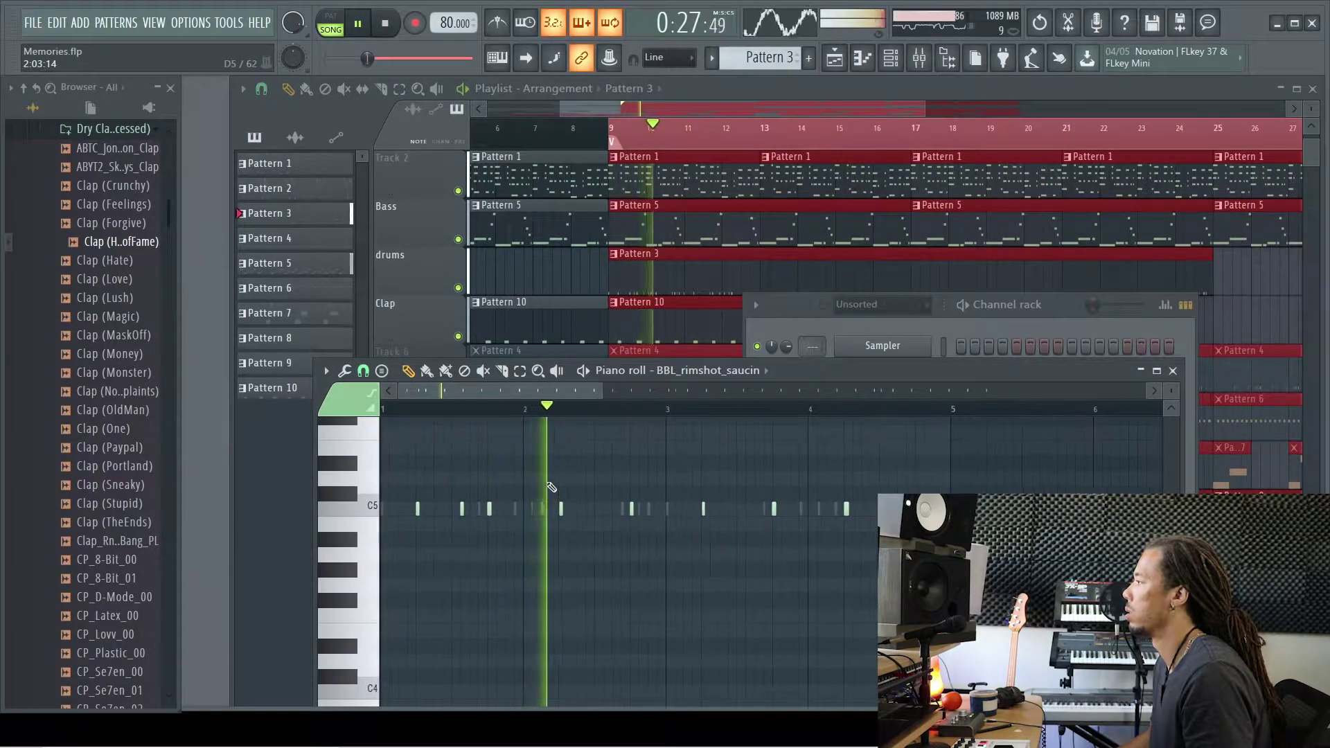
scroll(613, 516, "down", 1)
scroll(613, 516, "down", 2)
Reopen the MURDA kick's notes in the piano roll and audition their timing against playback from bar 9
left_click(1172, 371)
left_click(1034, 450)
scroll(617, 540, "up", 3)
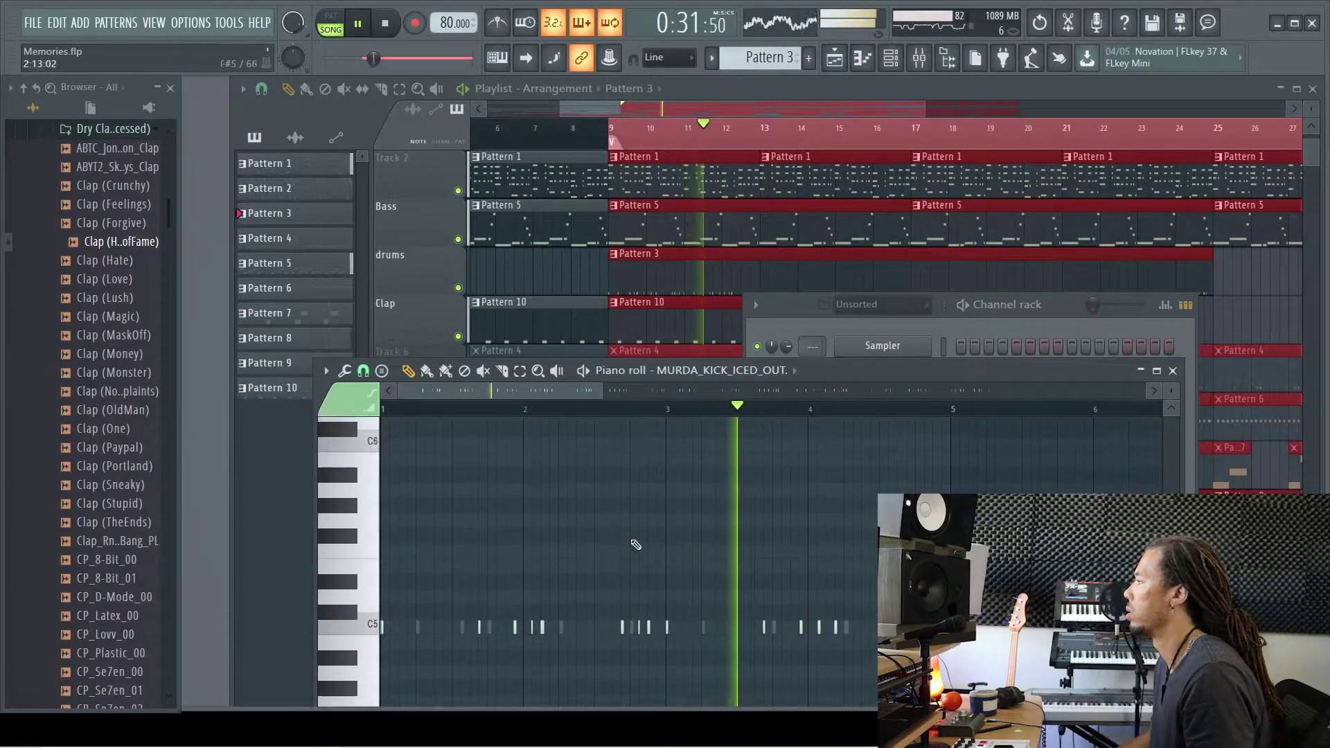
scroll(645, 526, "down", 1)
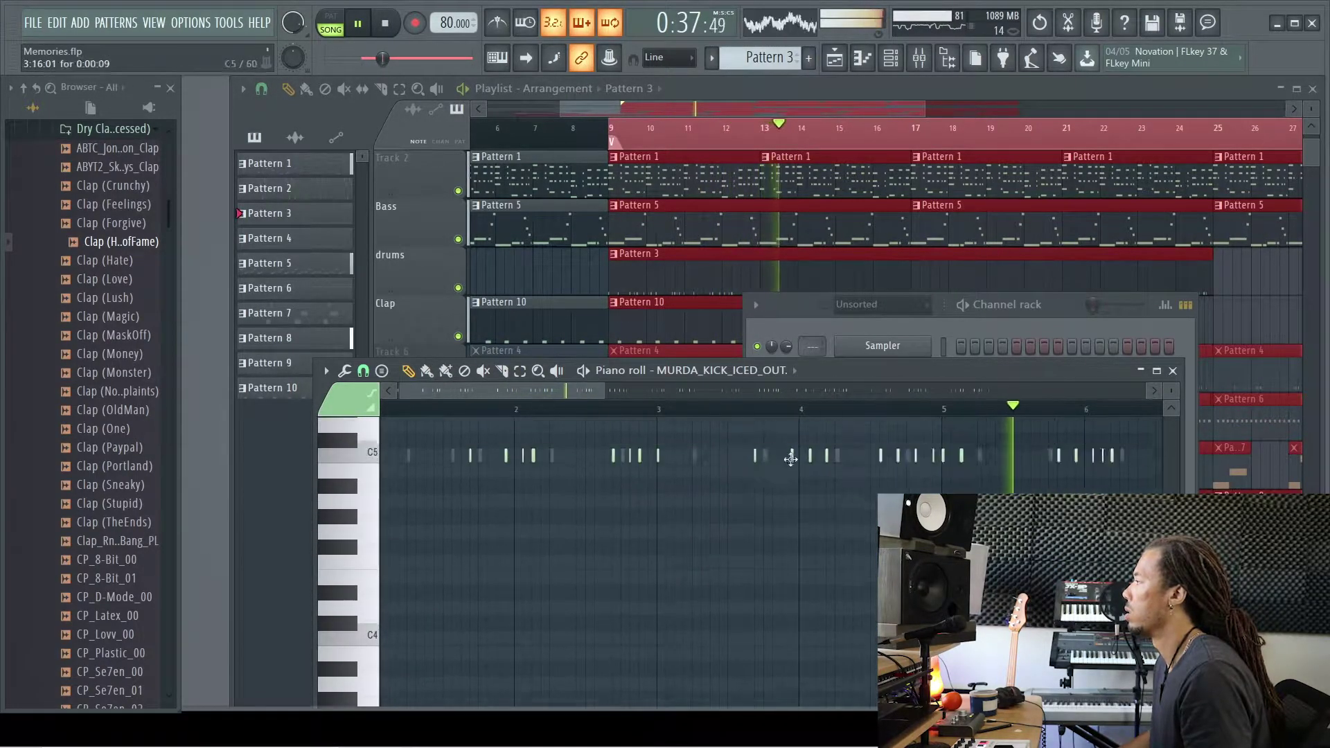
key("space")
key("space")
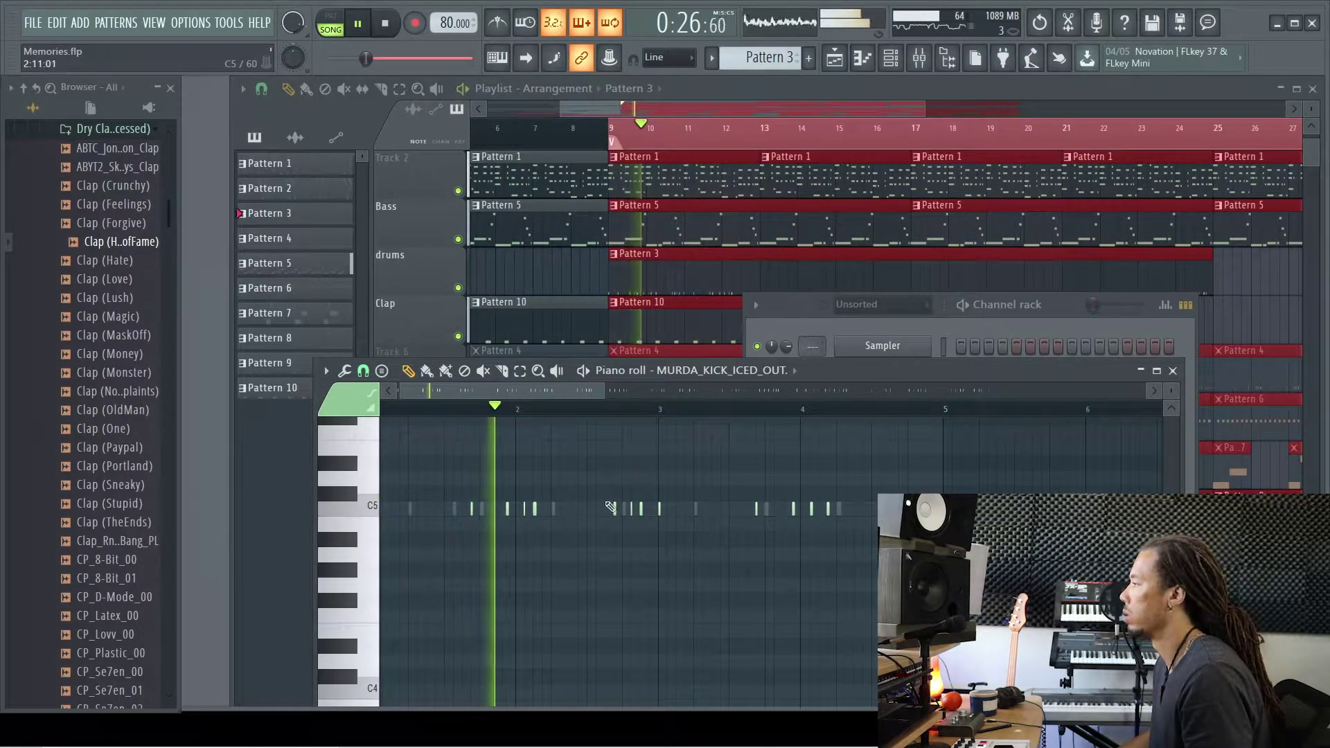
key("space")
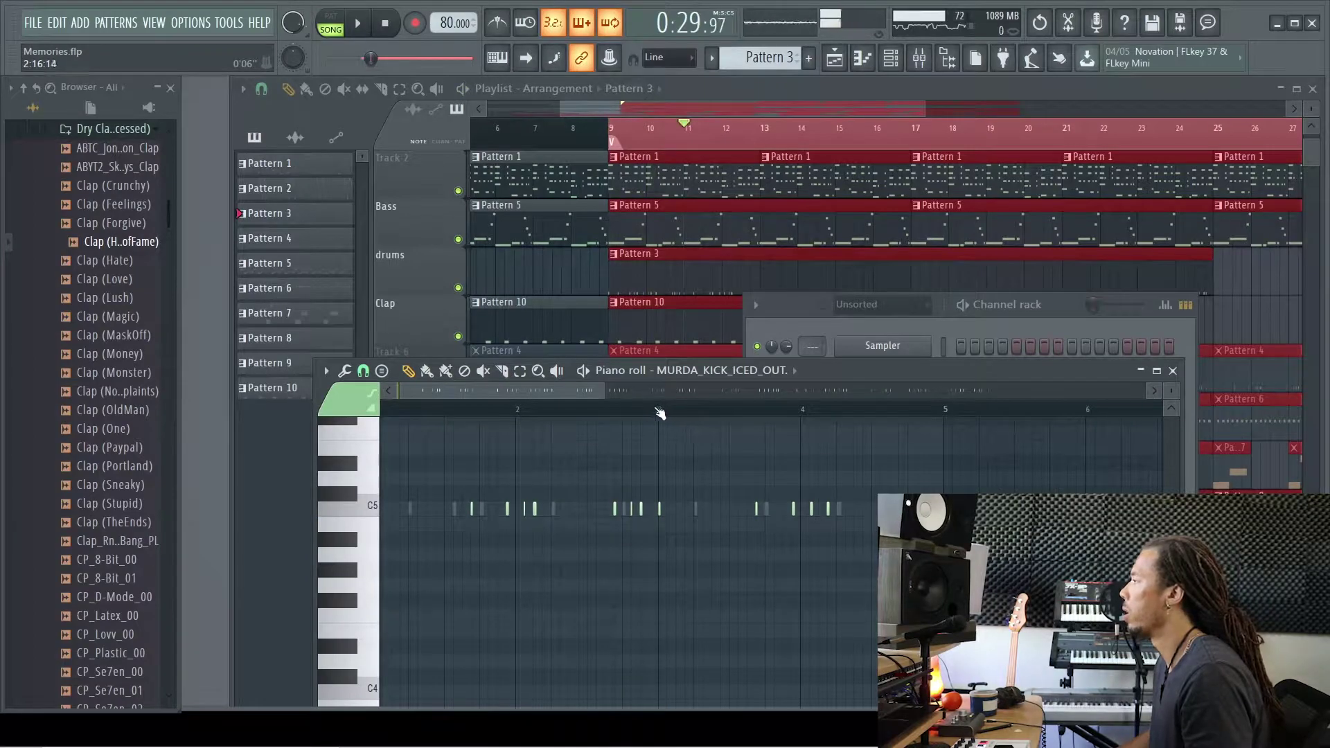
key("space")
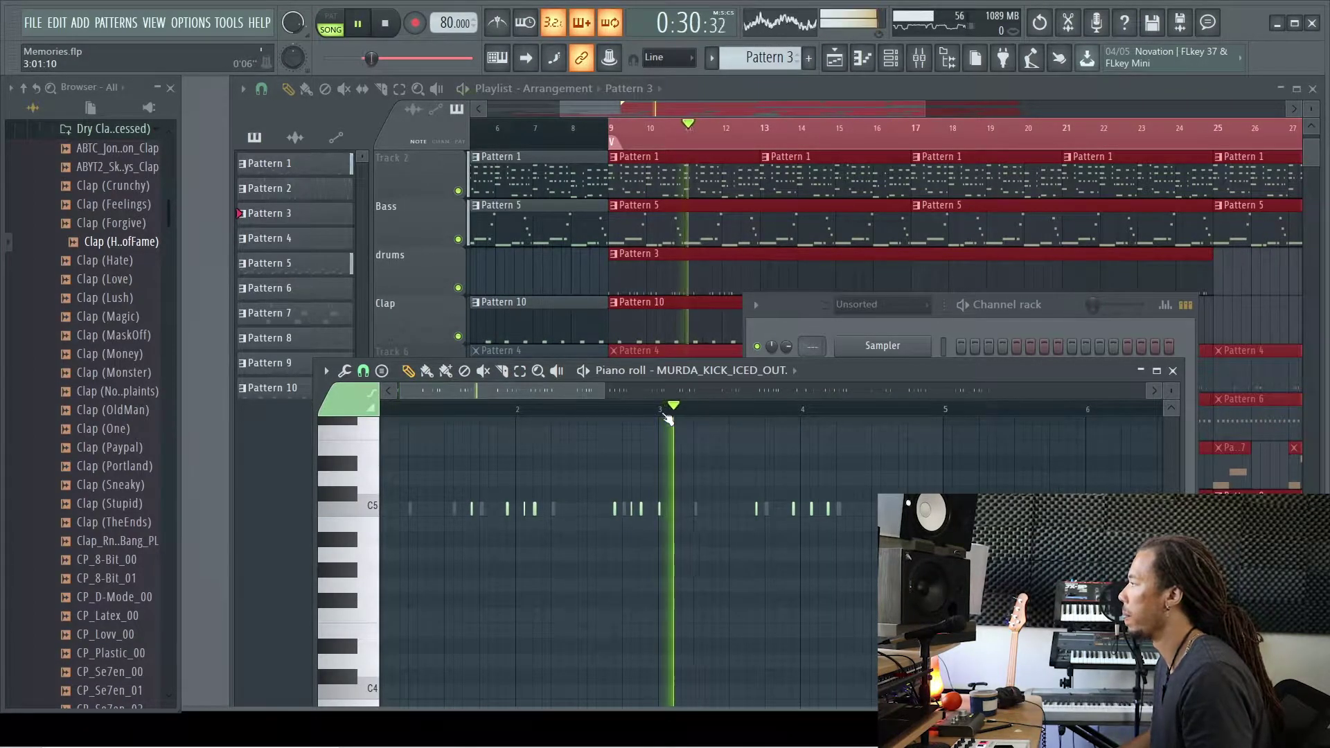
Stop playback, change the piano roll snap and shift the second kick note of bar 4 slightly earlier
scroll(558, 396, "up", 2)
scroll(597, 468, "up", 2)
scroll(783, 509, "up", 1)
key("space")
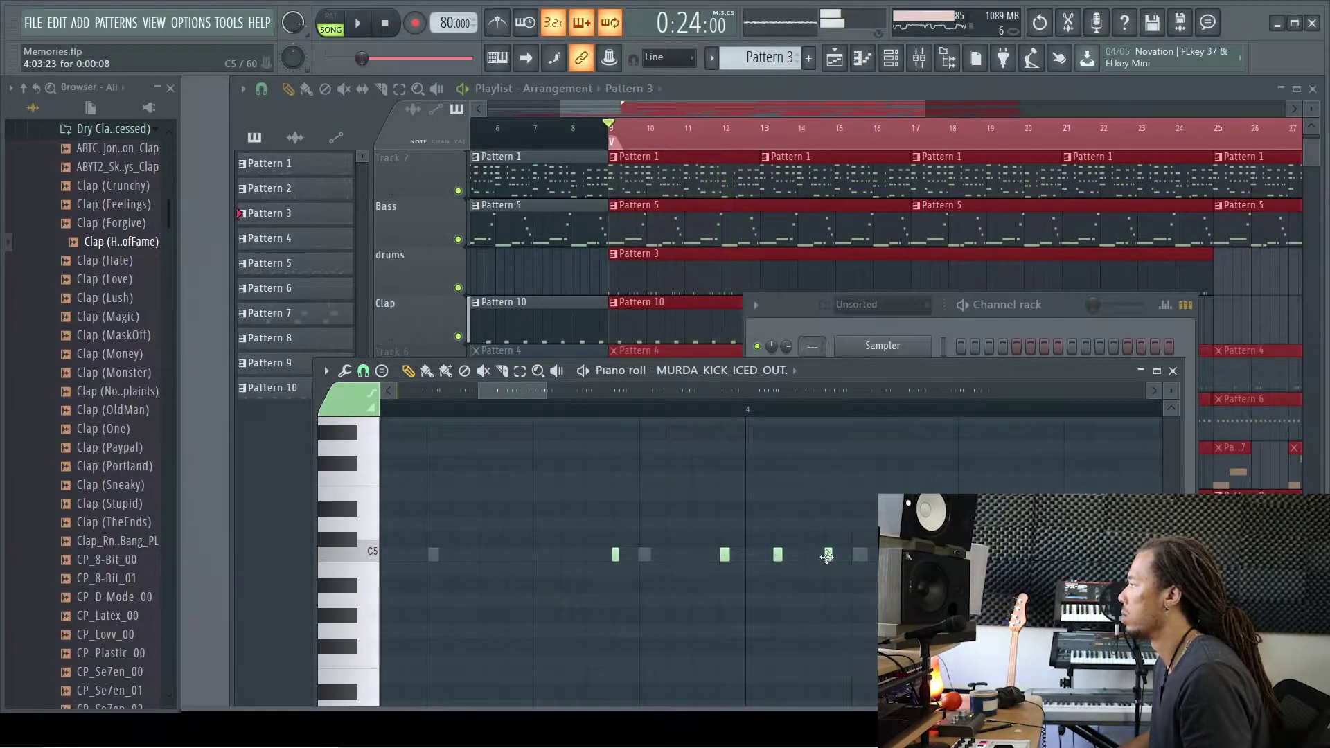
left_click(369, 371)
left_click(378, 426)
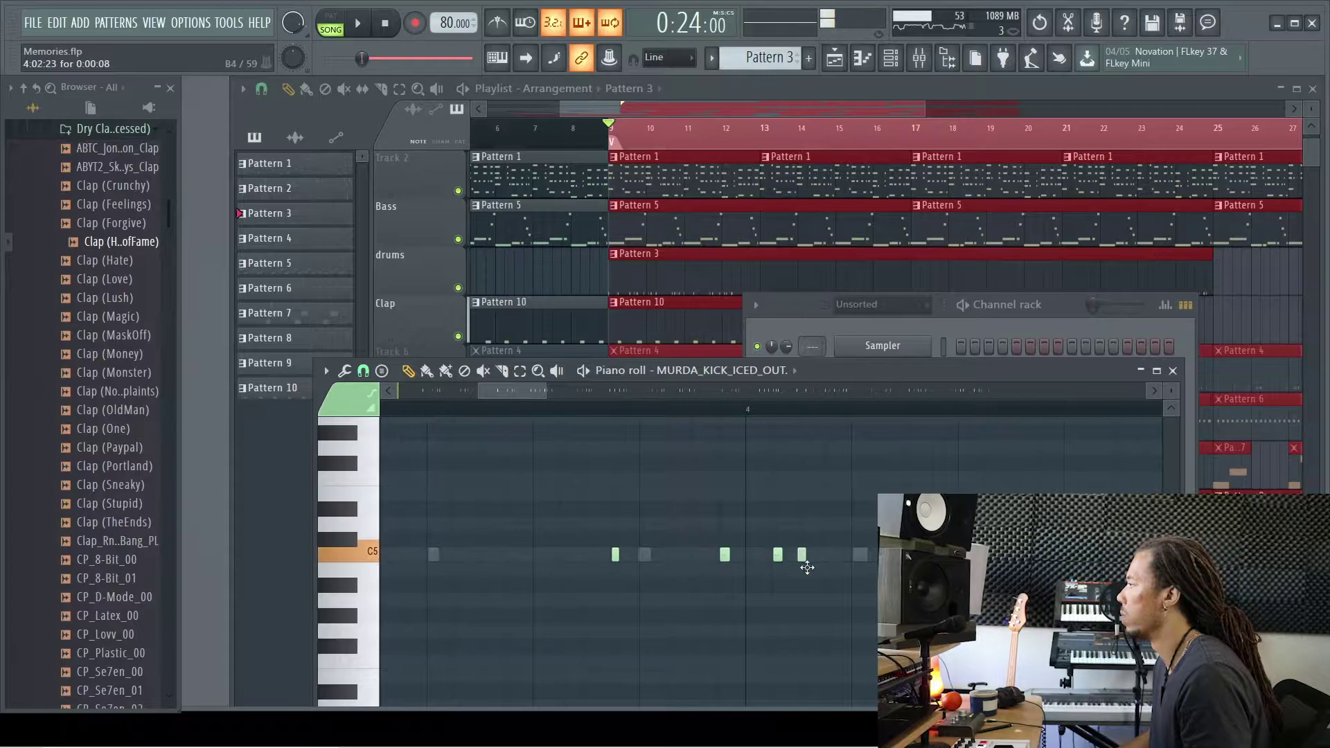
Play back the edited kick part, check its notes in the remaining bars and close the piano roll
key("space")
scroll(766, 523, "up", 3)
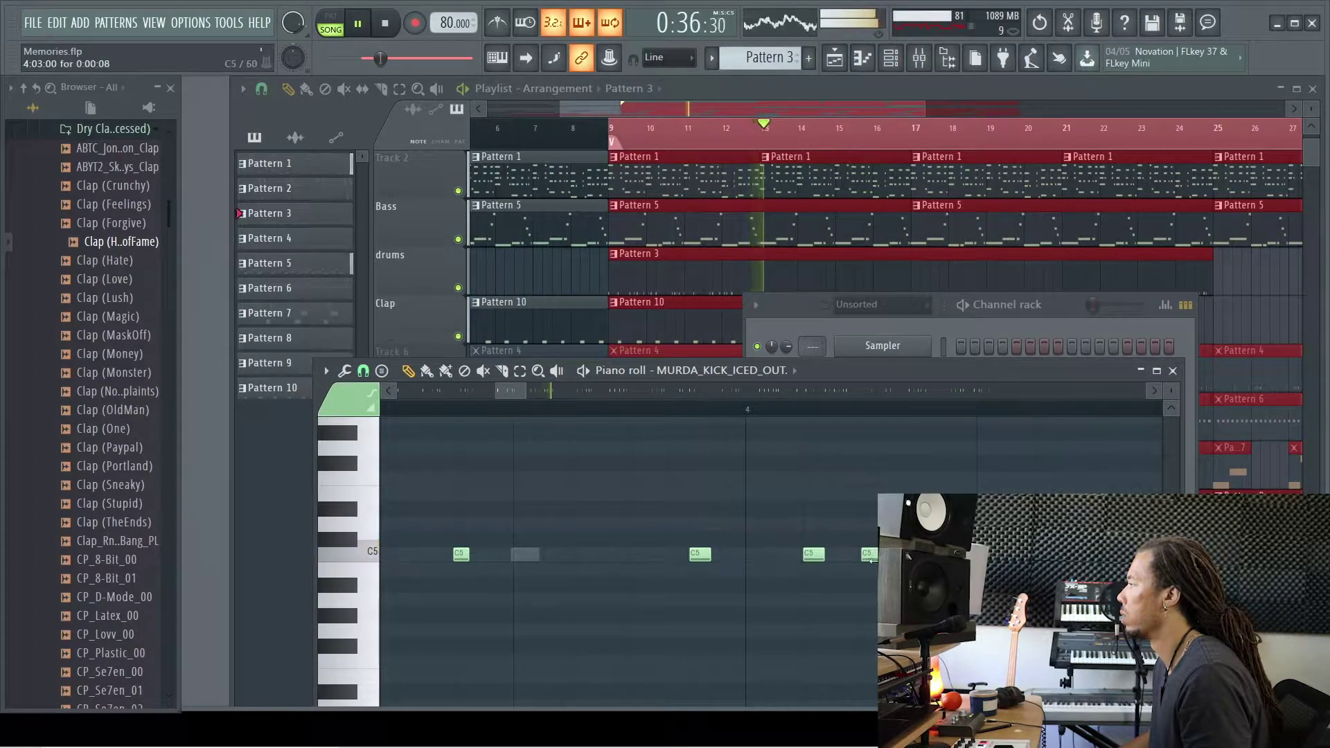
scroll(840, 531, "down", 5)
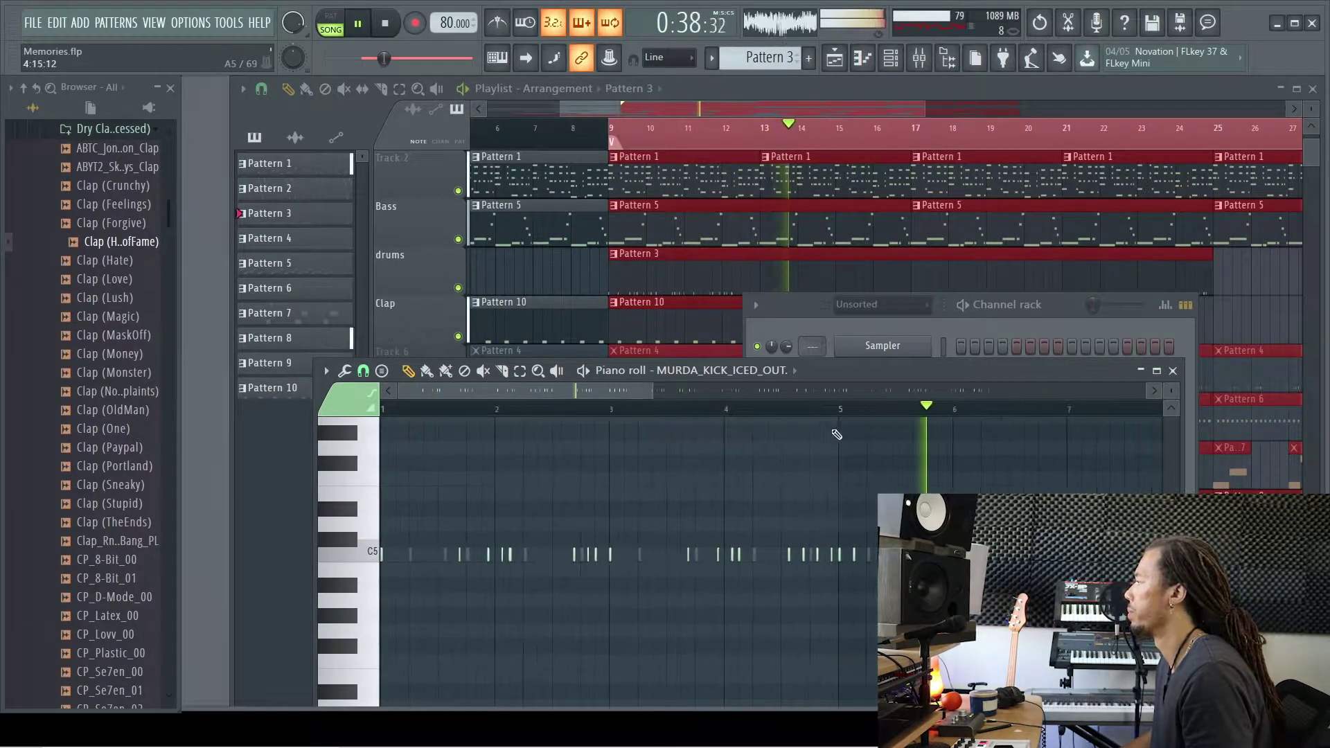
scroll(838, 481, "down", 2)
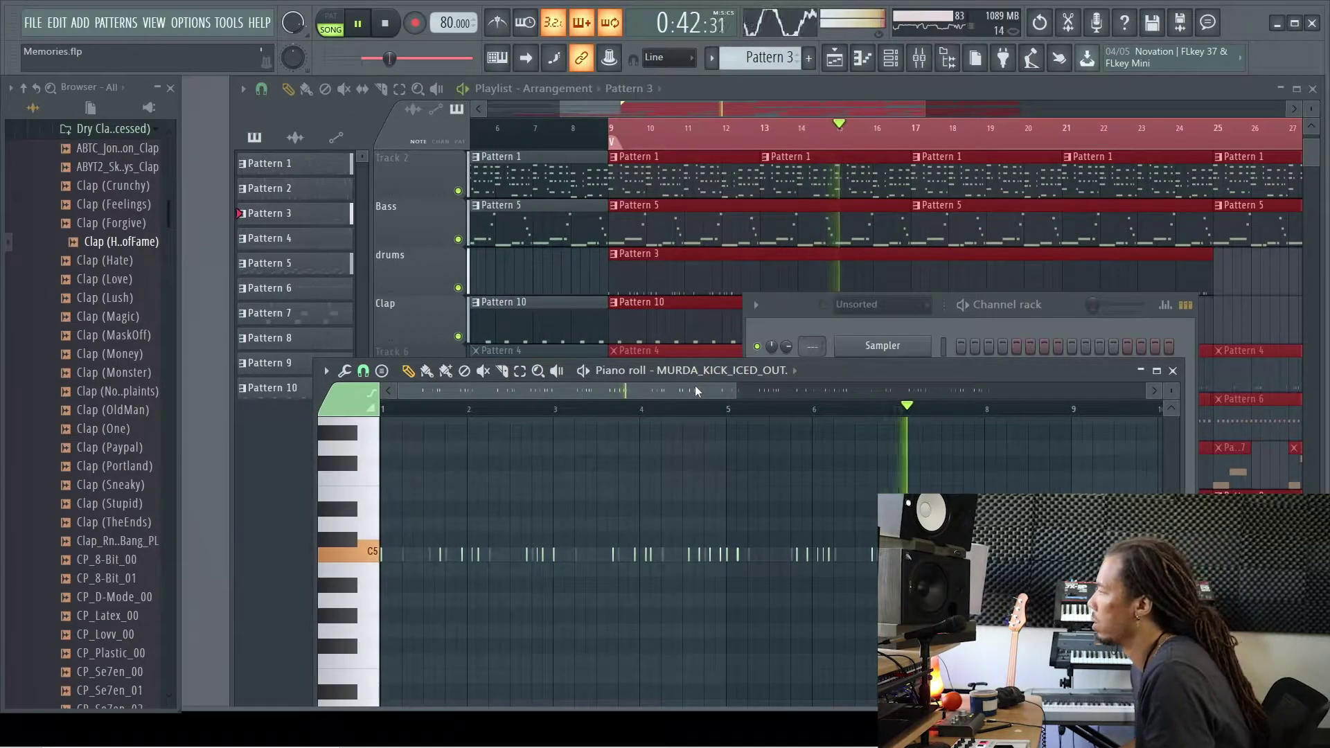
left_click_drag(695, 385, 813, 388)
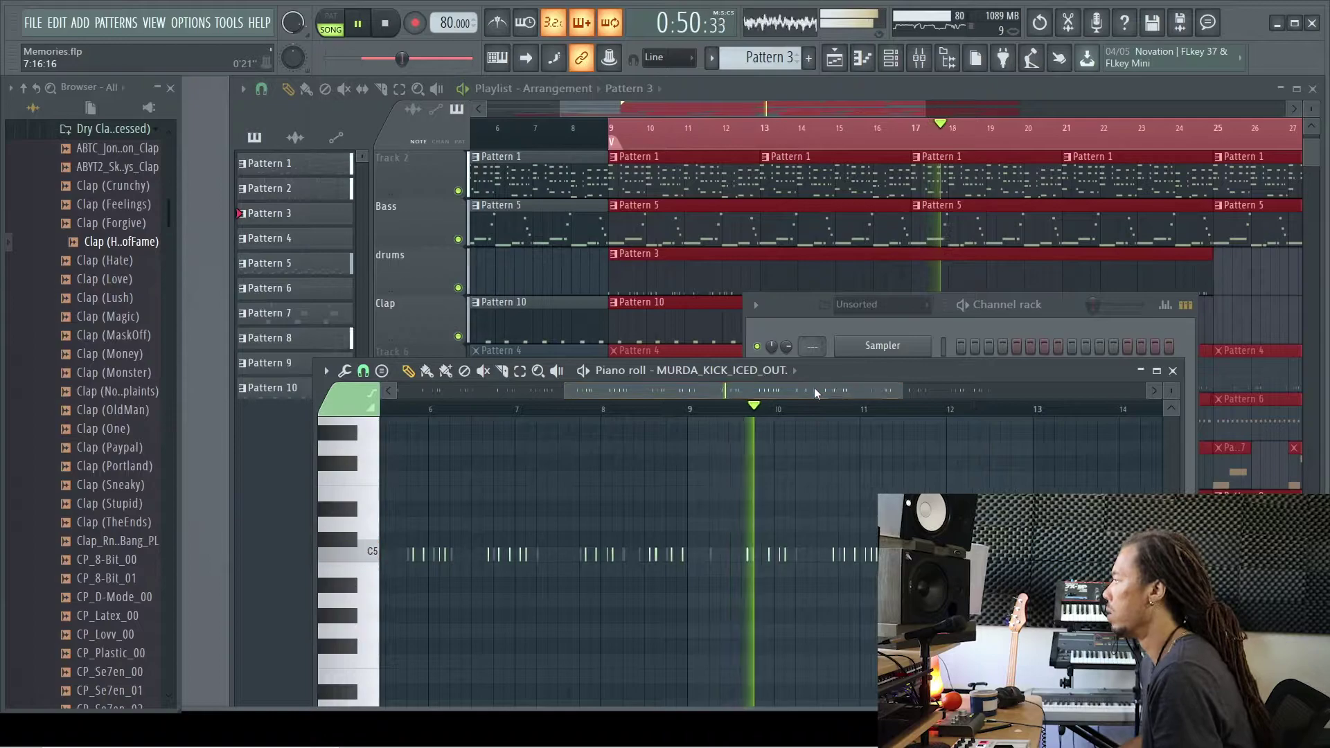
left_click(1173, 372)
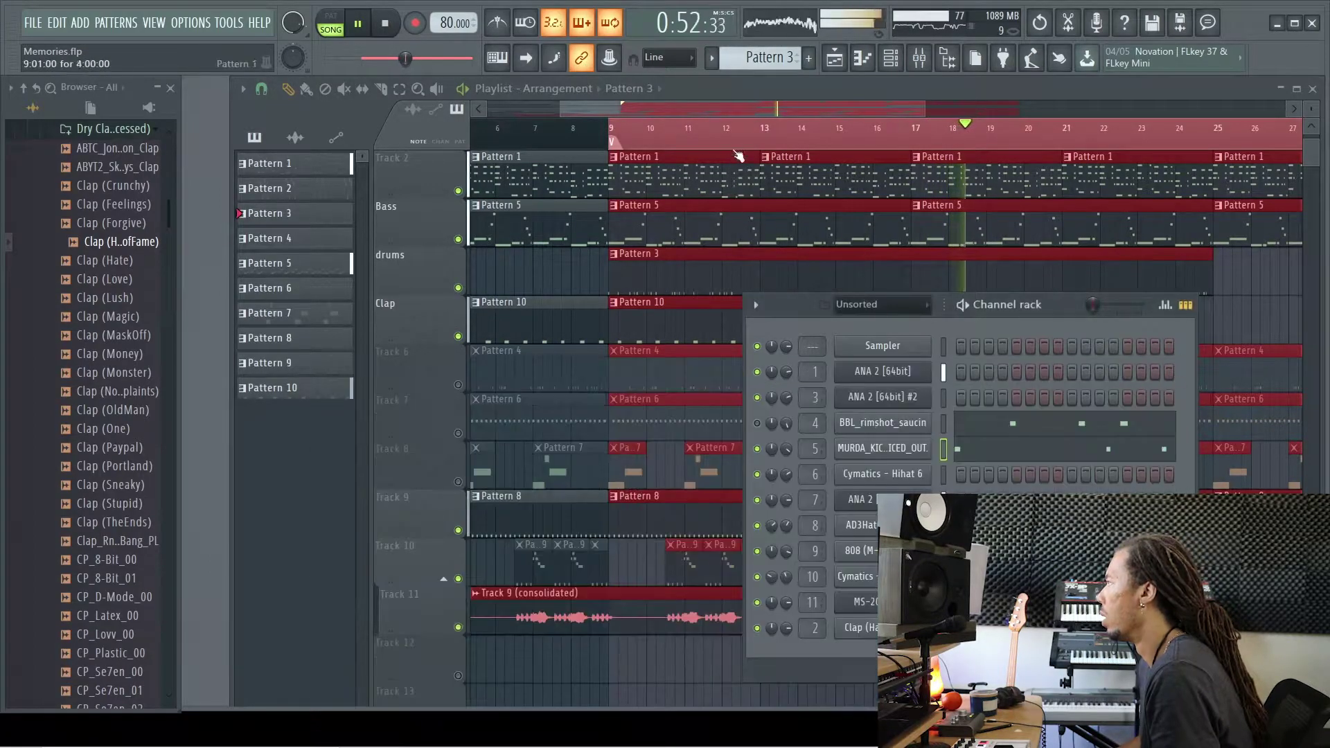
Slice the drums track's Pattern 3 clip at bar 13 and replace the remainder with a four-bar copy of the first part
left_click(701, 111)
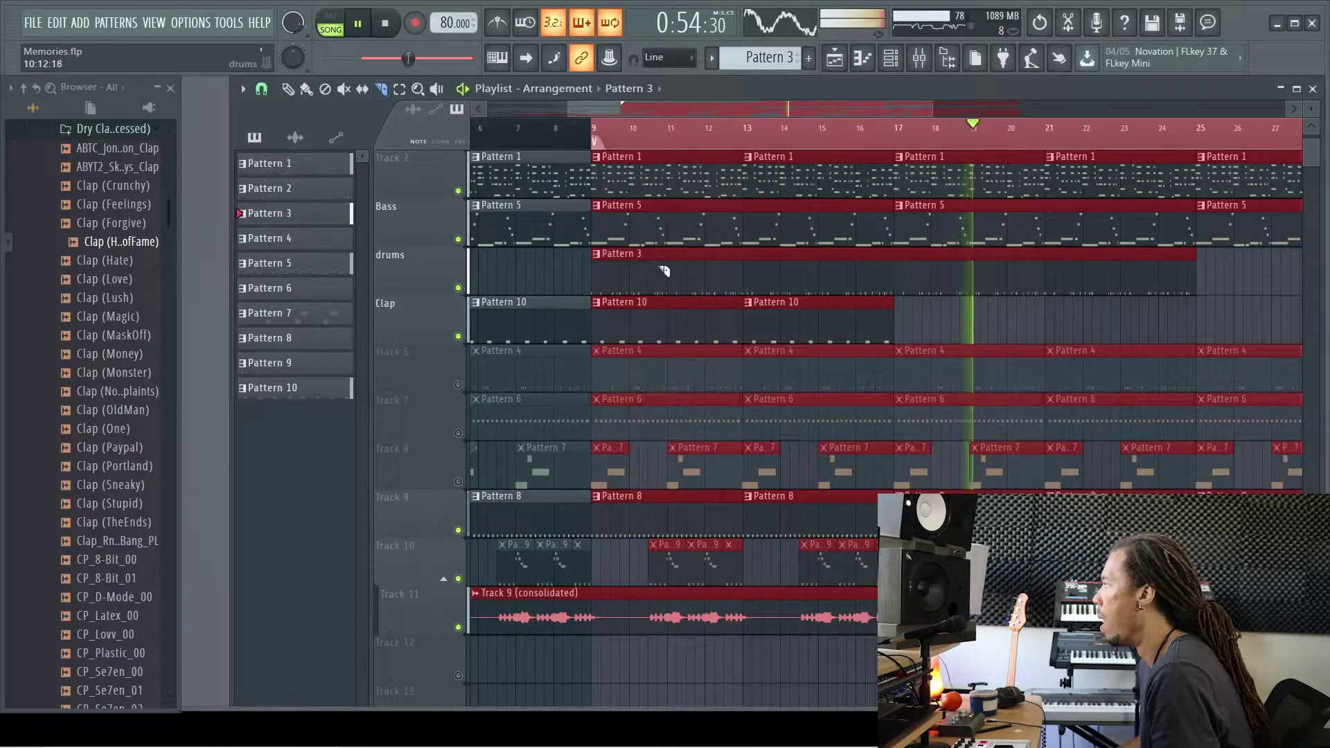
left_click_drag(754, 266, 755, 306)
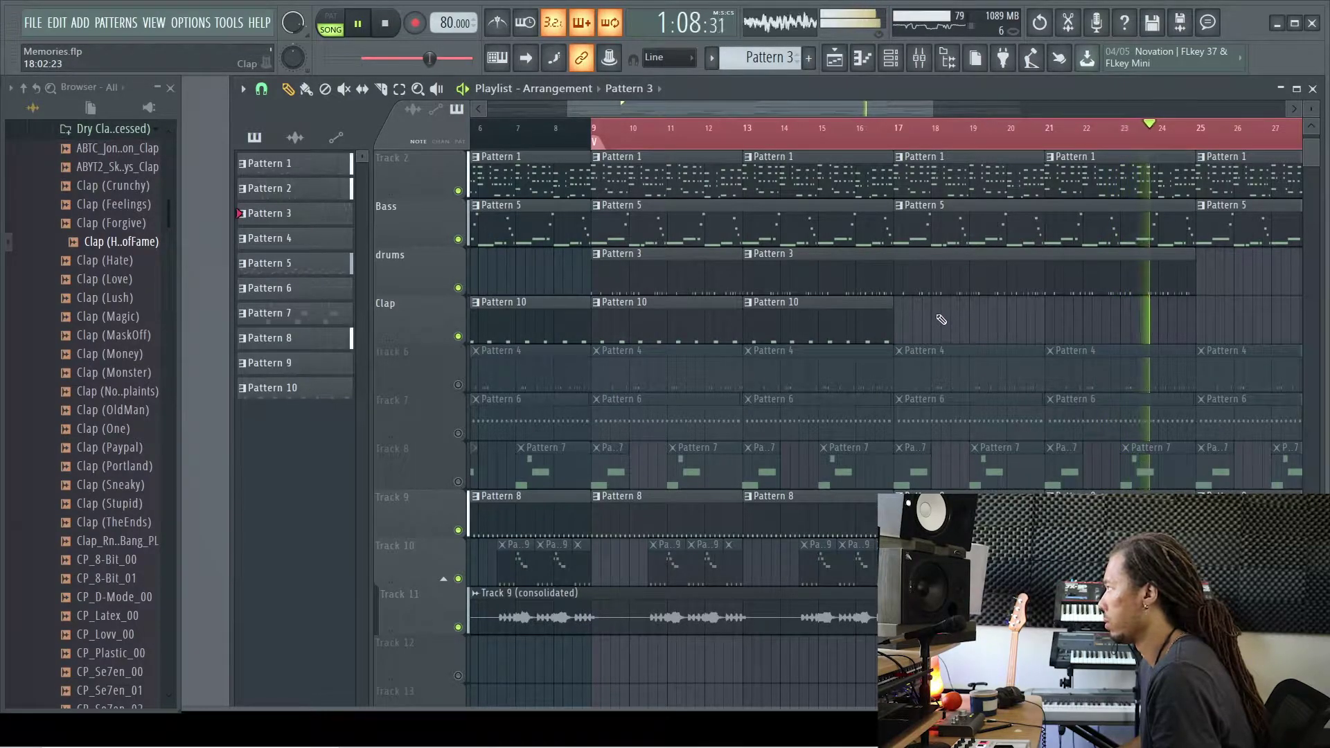
right_click(796, 266)
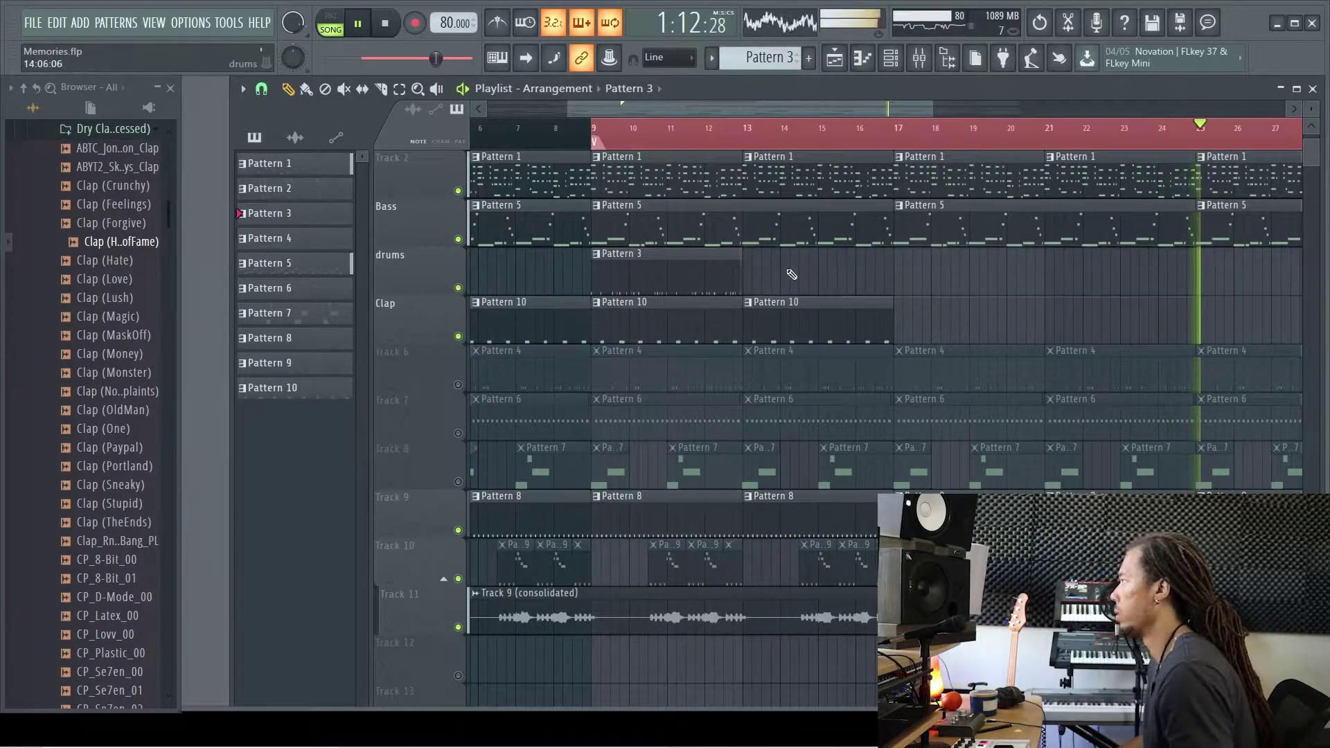
key("space")
left_click(774, 272)
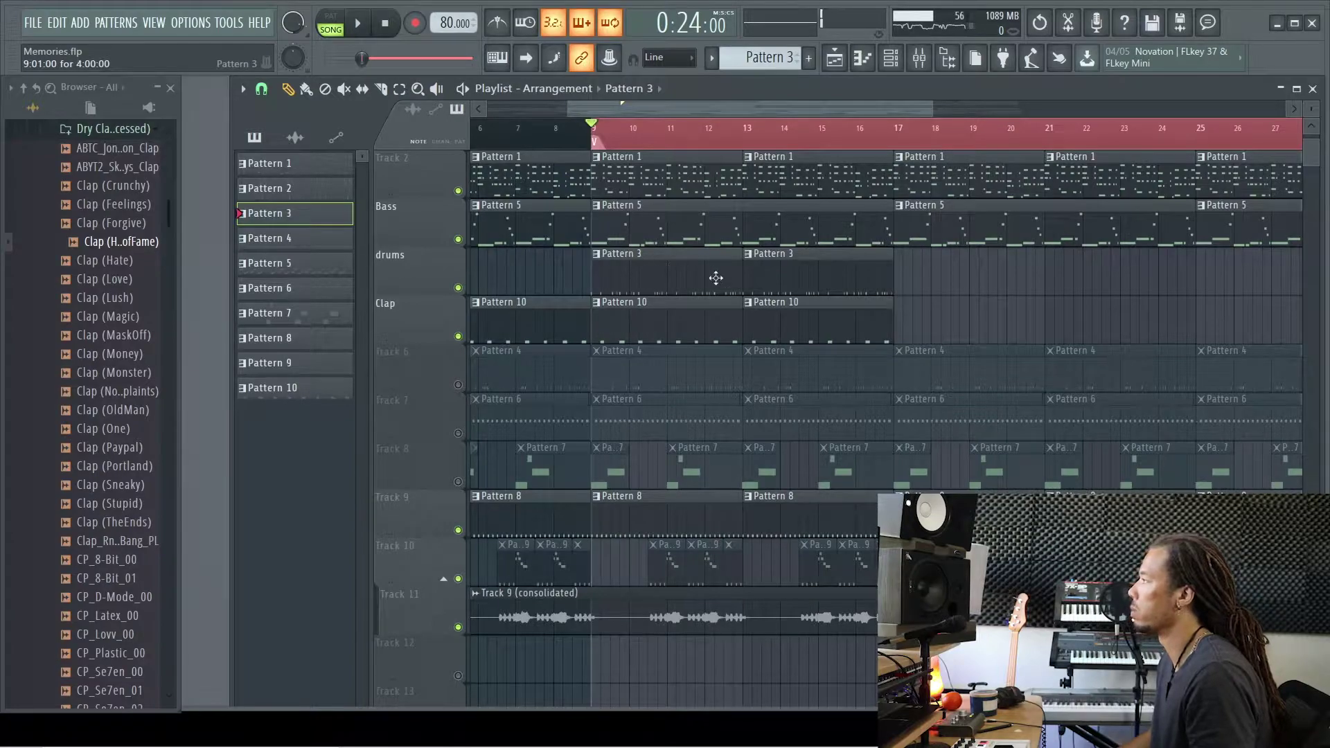
Start playback from bar 9 and add a timeline marker named "C" at bar 17
scroll(711, 275, "up", 1)
scroll(729, 291, "down", 3)
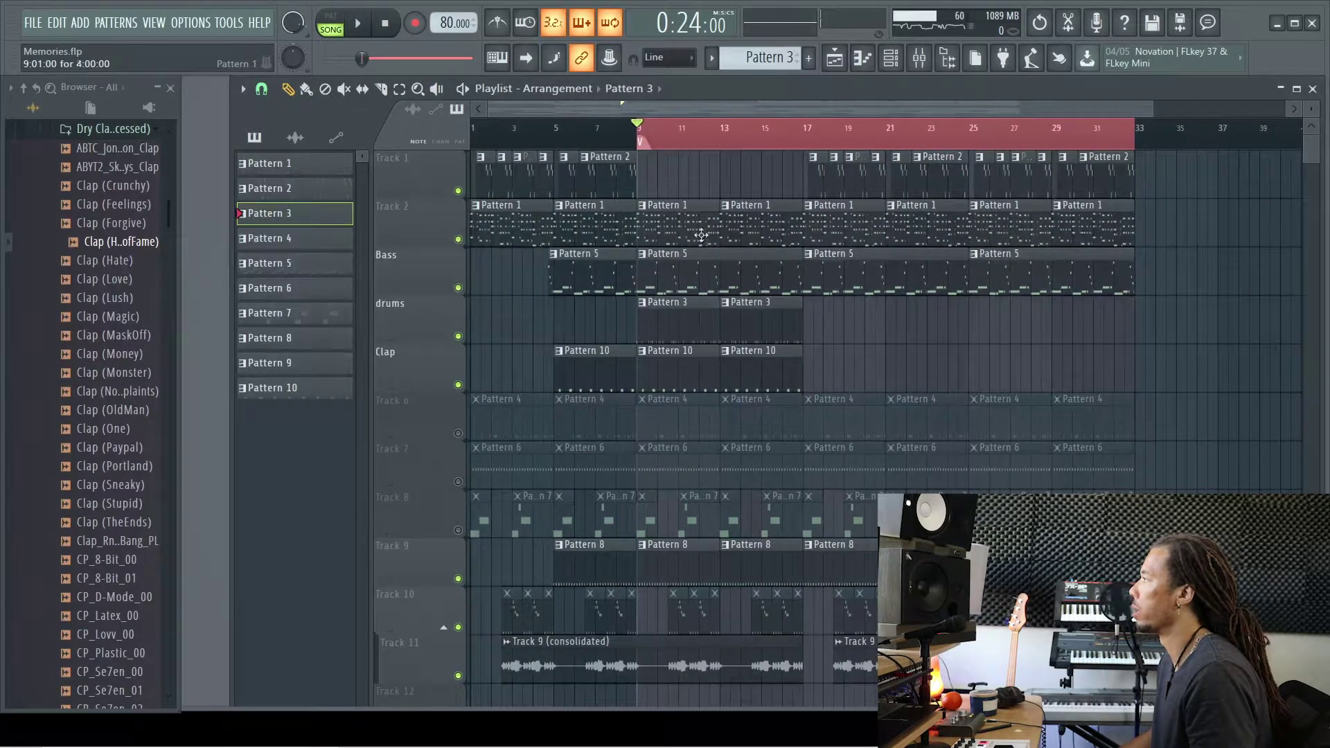
key("space")
right_click(817, 141)
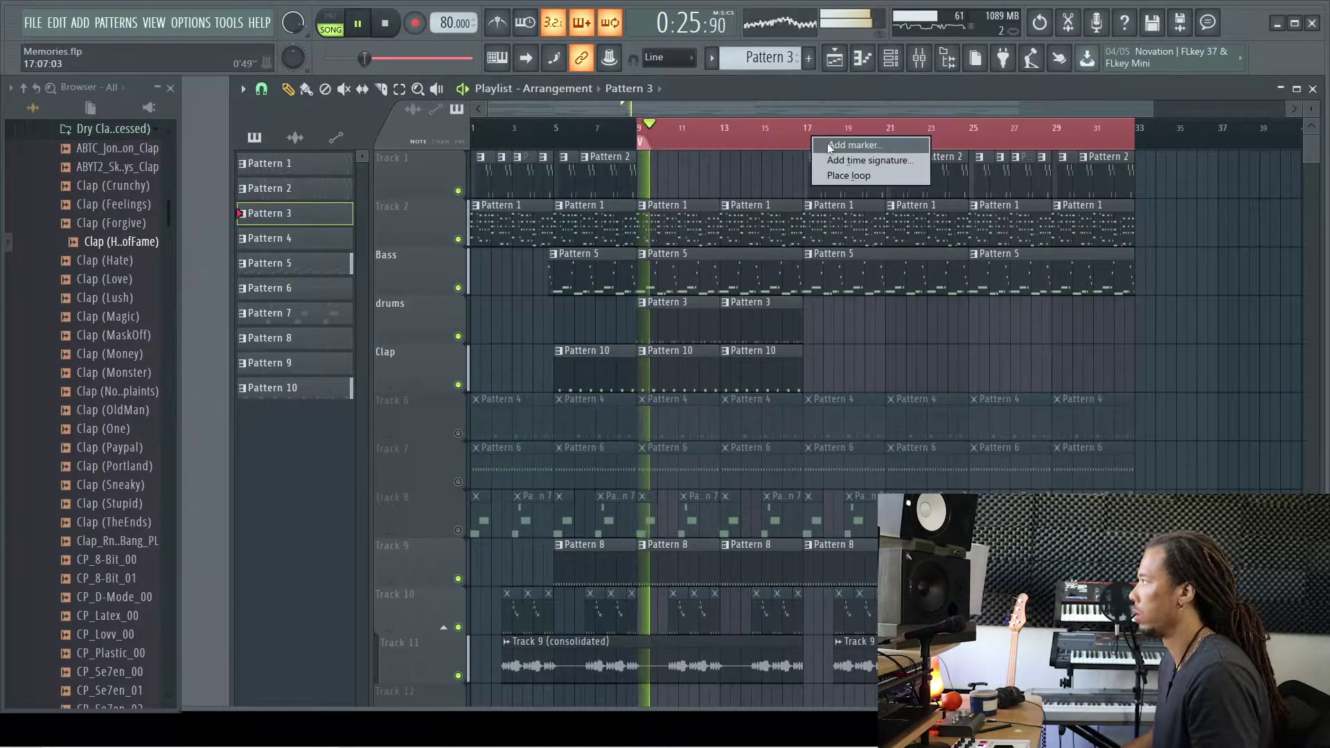
left_click(852, 144)
type("C")
key("Return")
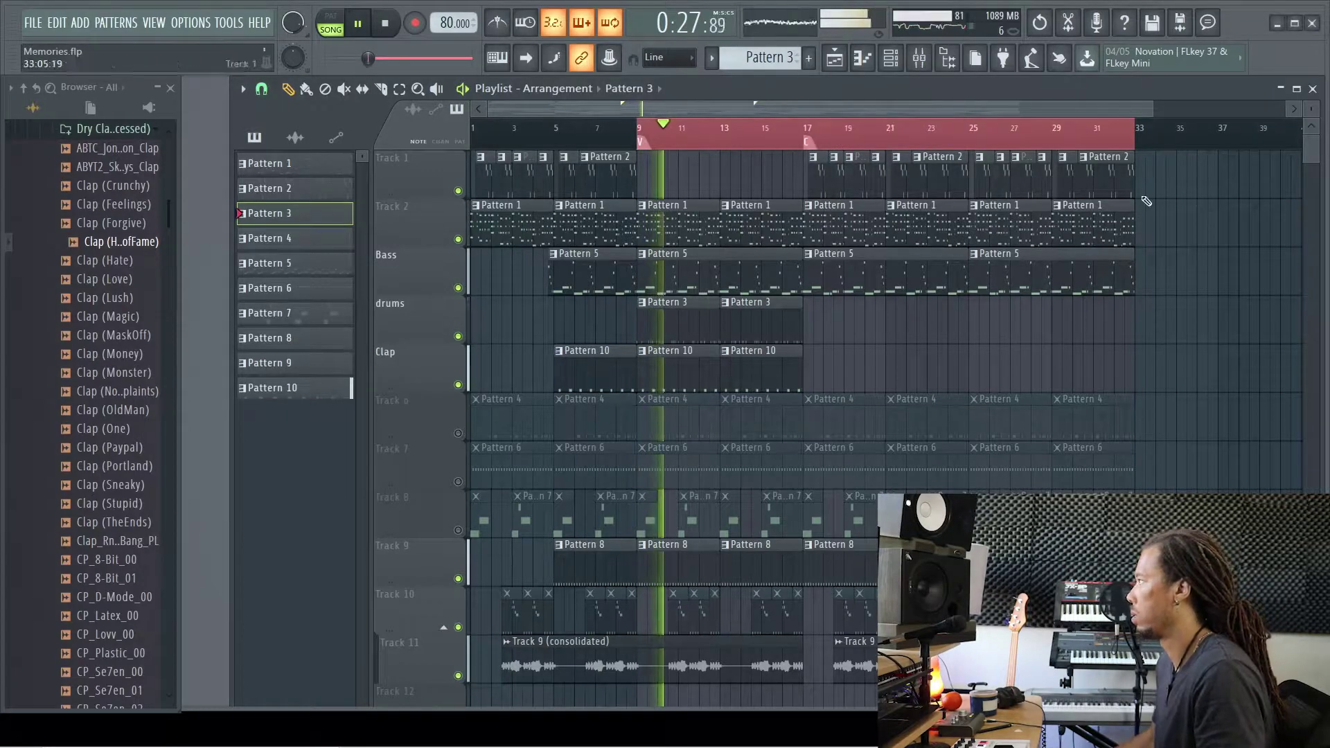
Stop playback and shorten the first Track 9 (consolidated) audio clip to end just after bar 9 begins
scroll(809, 368, "down", 2)
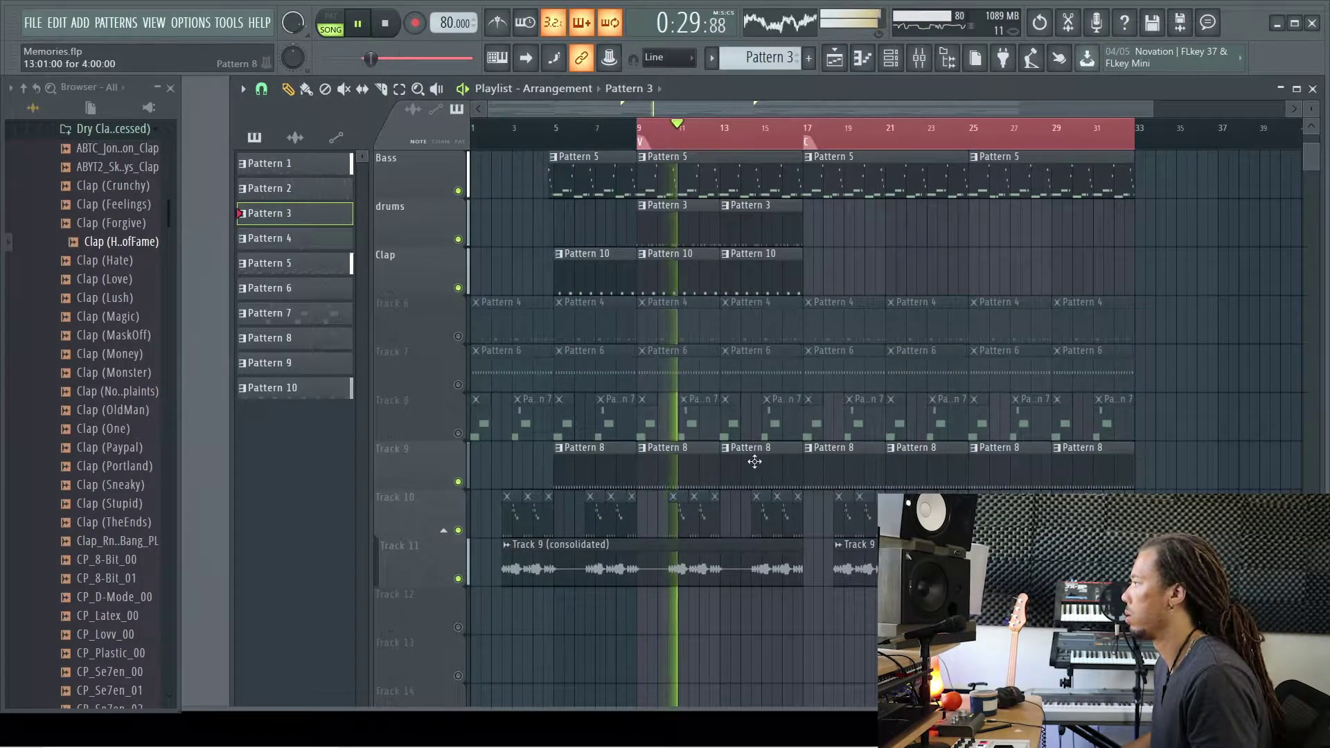
key("space")
left_click_drag(795, 548, 643, 550)
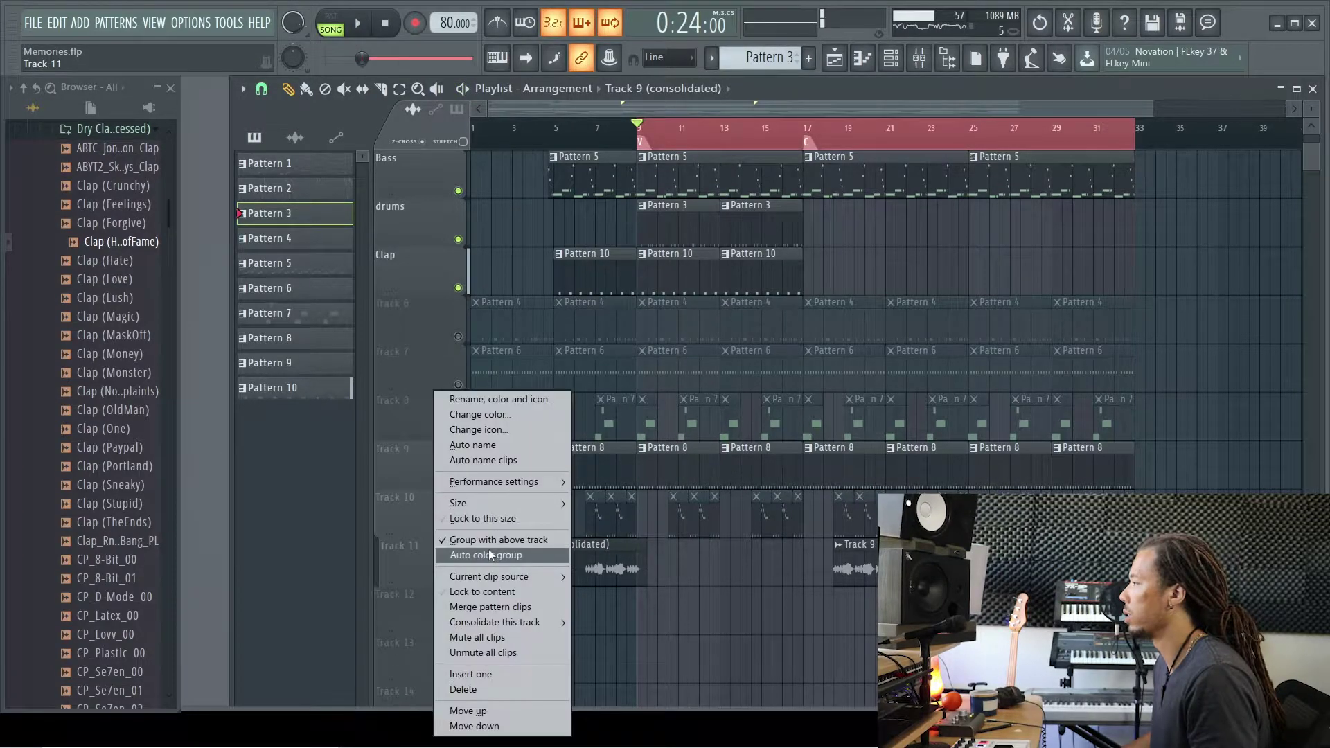
Ungroup the consolidated audio track from the track above and move the muted Pattern 9 track down below the other parts
left_click(478, 541)
right_click(428, 526)
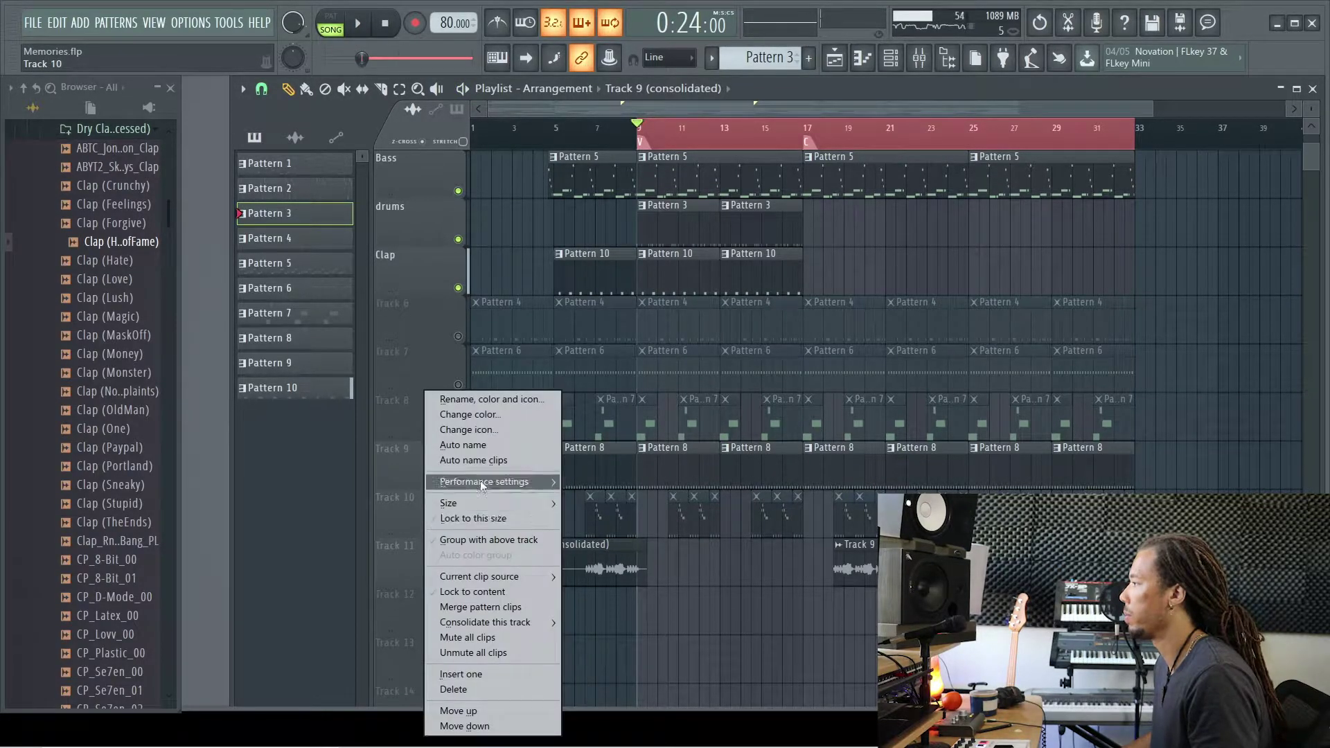
left_click(426, 524)
left_click_drag(385, 512, 397, 705)
Move the consolidated audio track directly above the Bass track and shorten its second clip to end just after bar 25 begins
scroll(454, 604, "up", 1)
scroll(454, 600, "up", 1)
left_click_drag(446, 612, 445, 275)
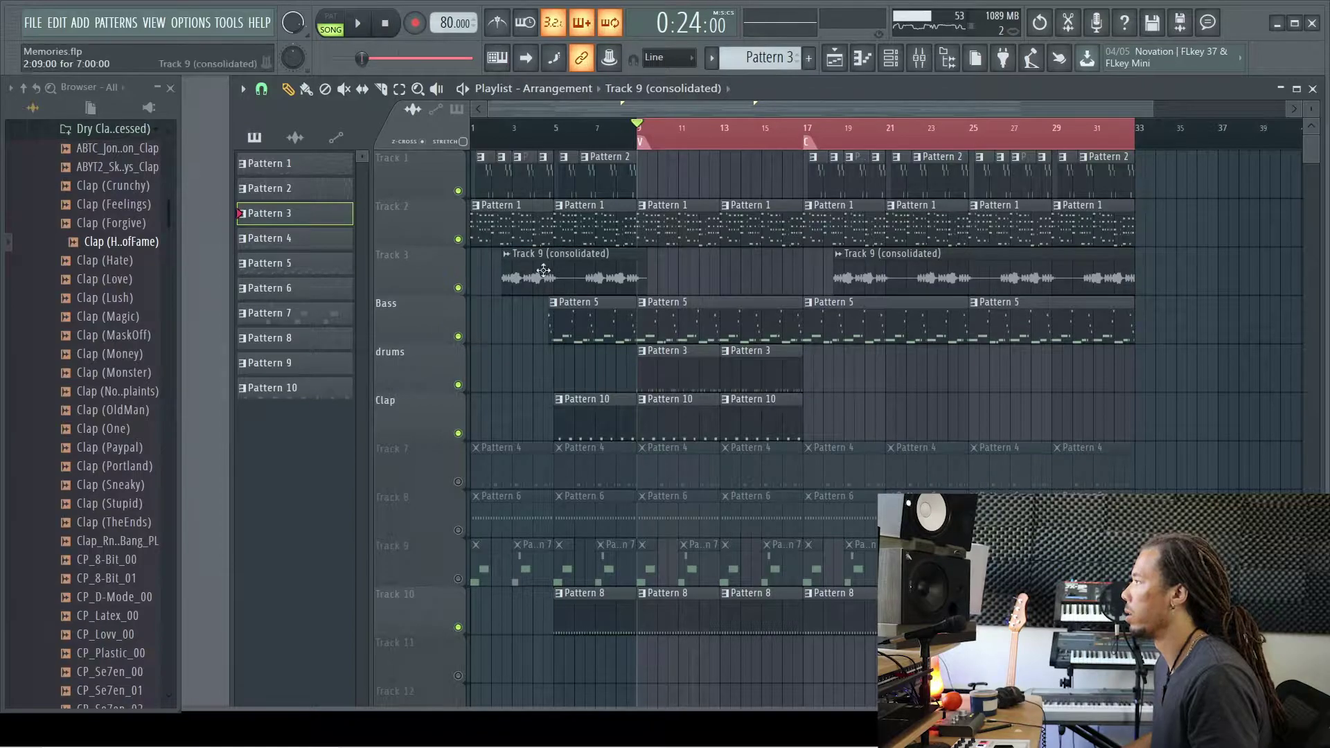
left_click(621, 266)
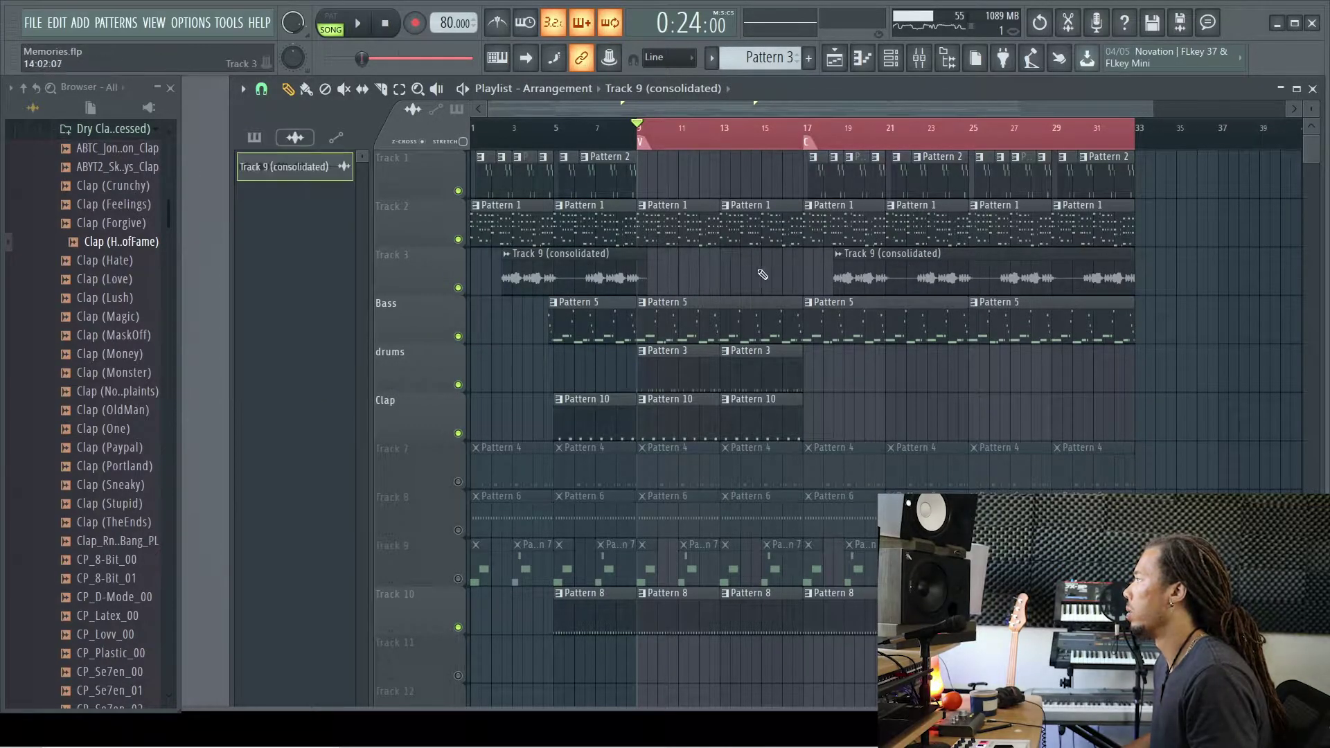
left_click_drag(1134, 262, 985, 263)
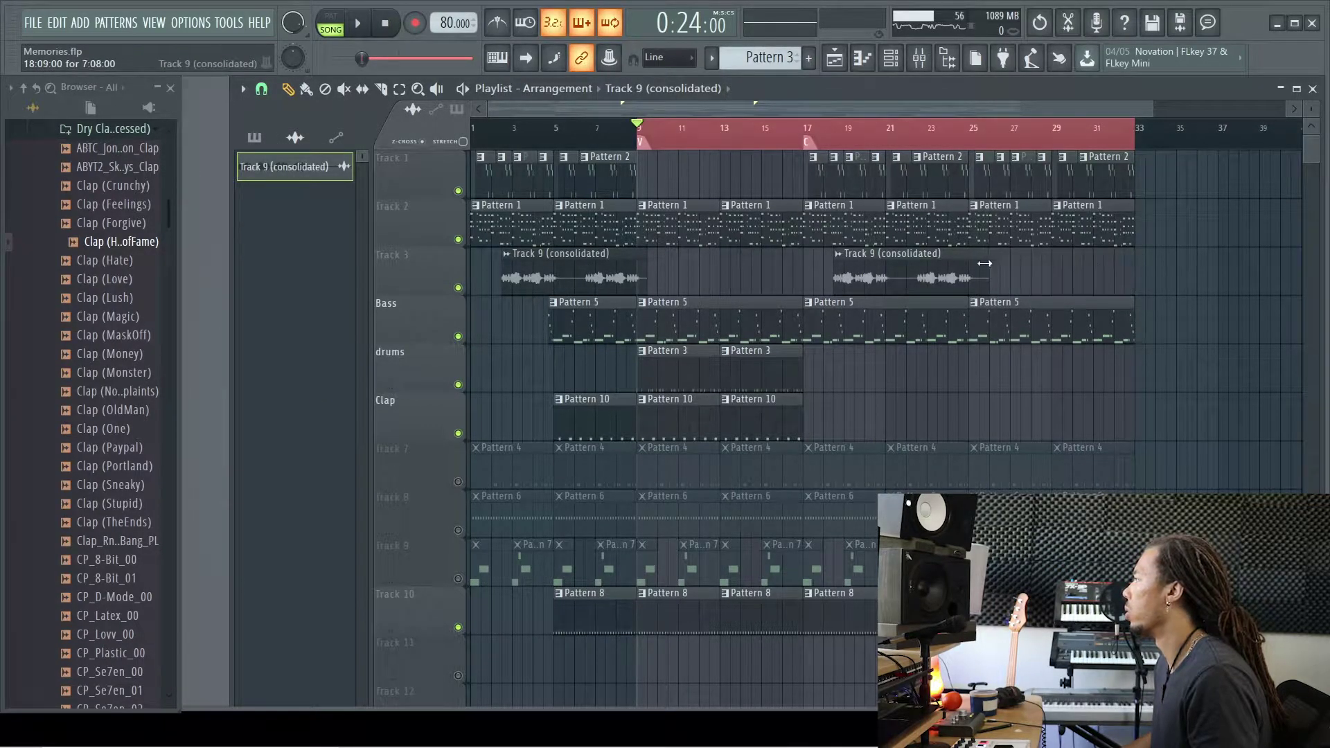
Add a timeline marker named "V" for the second verse and align it with bar 25
right_click(983, 140)
left_click(1002, 154)
type("V")
key("Return")
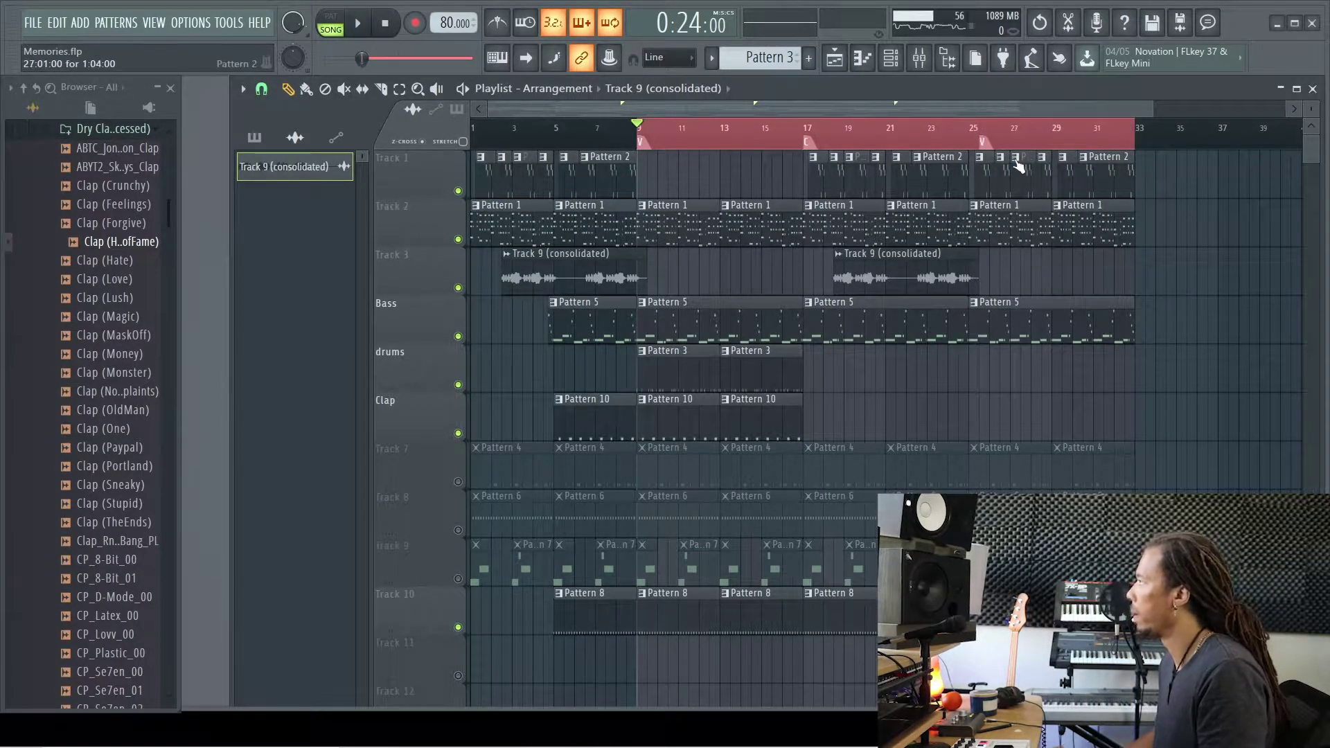
scroll(984, 168, "up", 3)
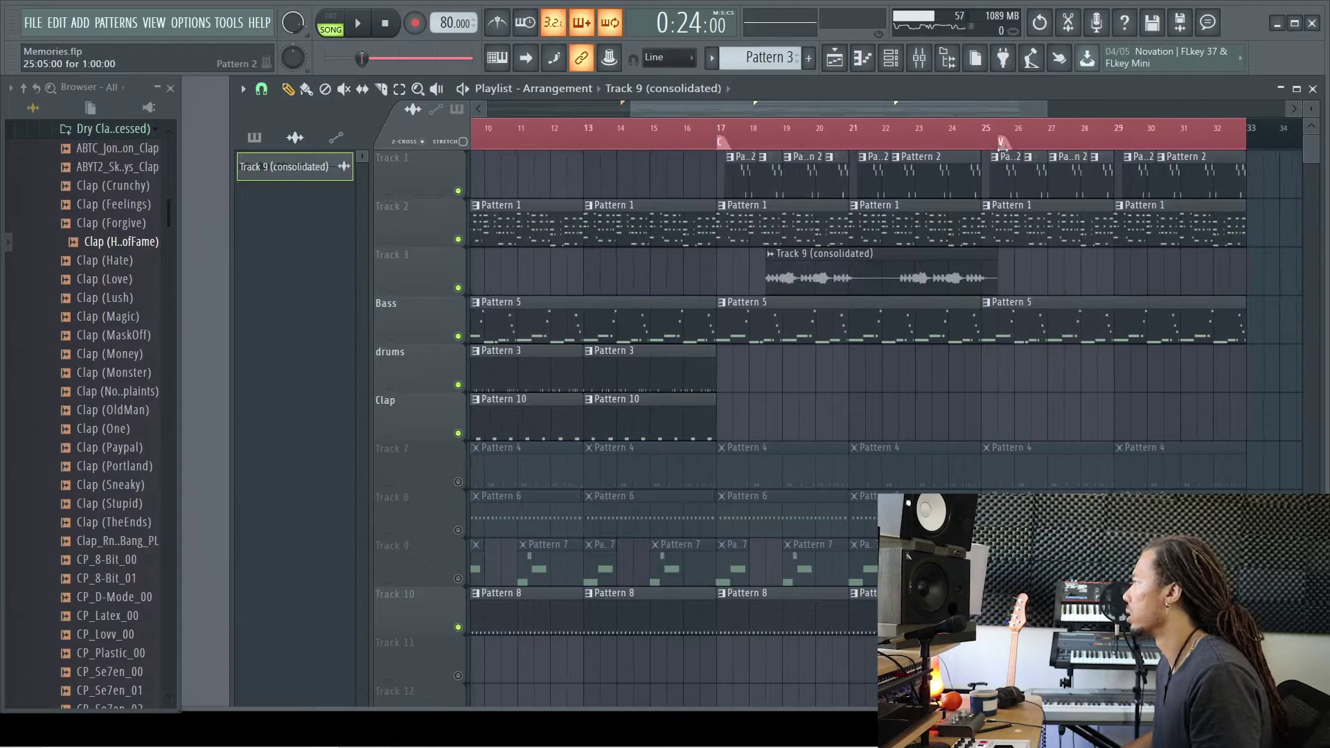
scroll(983, 149, "up", 3)
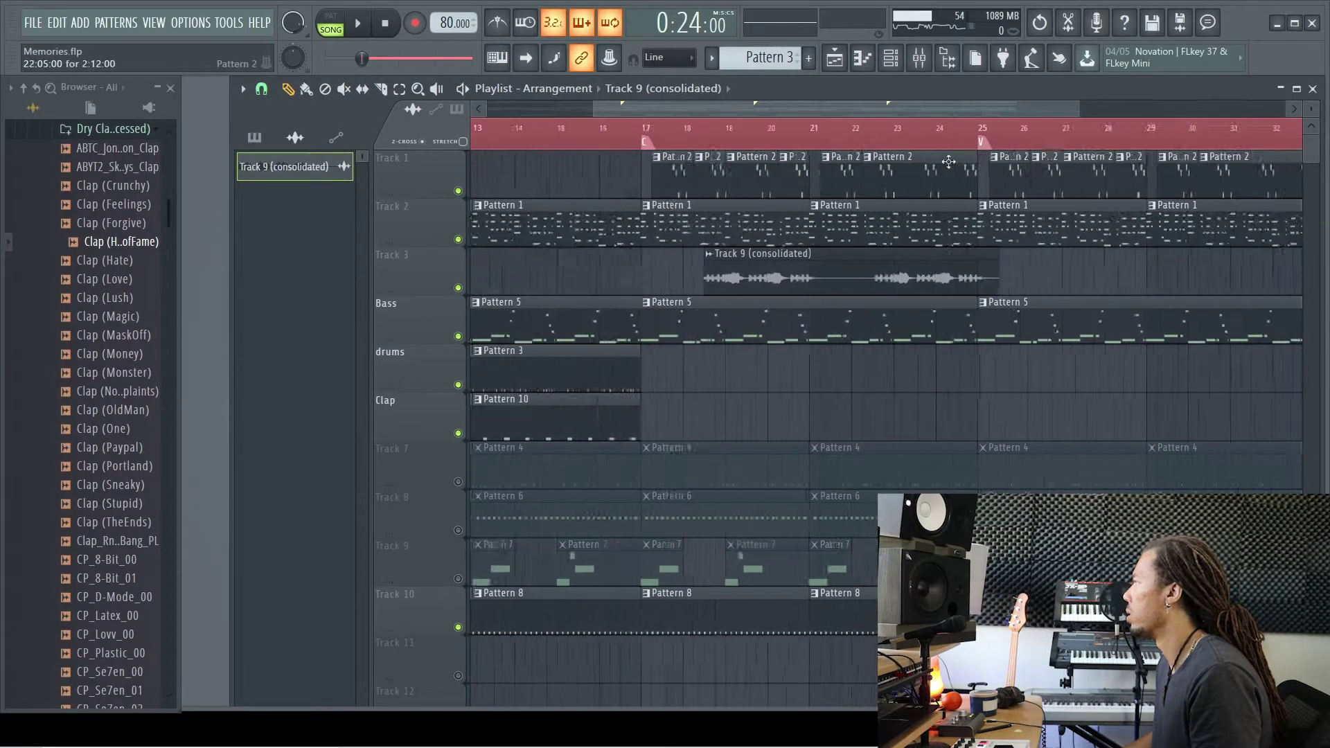
Play the arrangement, unmute the Pattern 4 track and delete its two clips before bar 9
scroll(949, 160, "down", 6)
key("space")
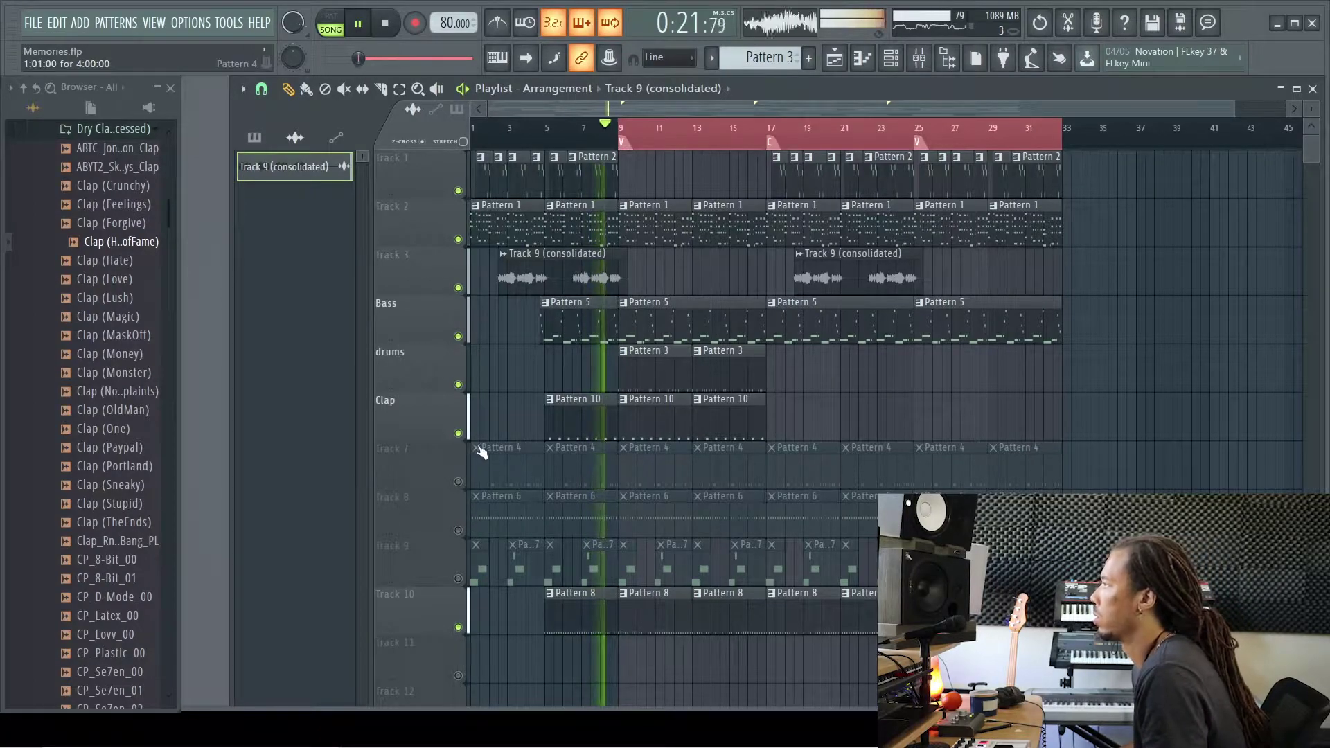
left_click(457, 481)
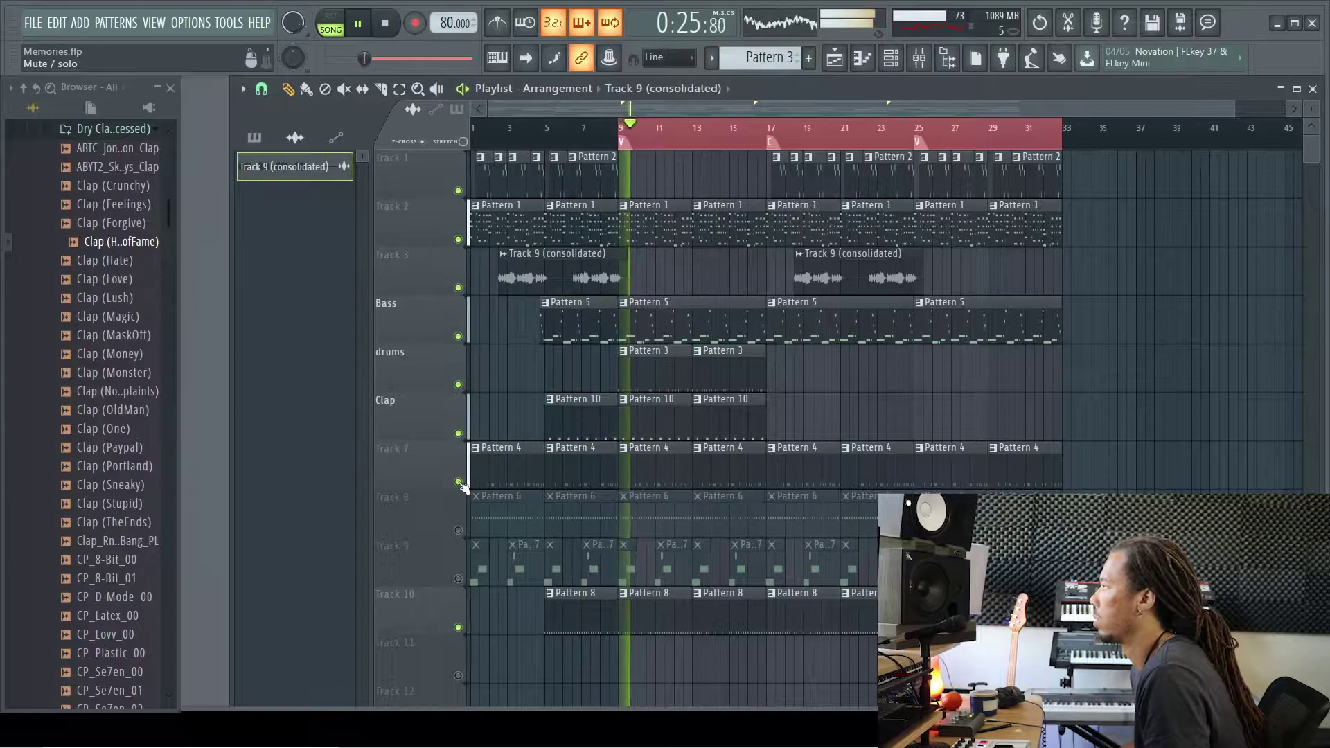
right_click(571, 467)
right_click(492, 466)
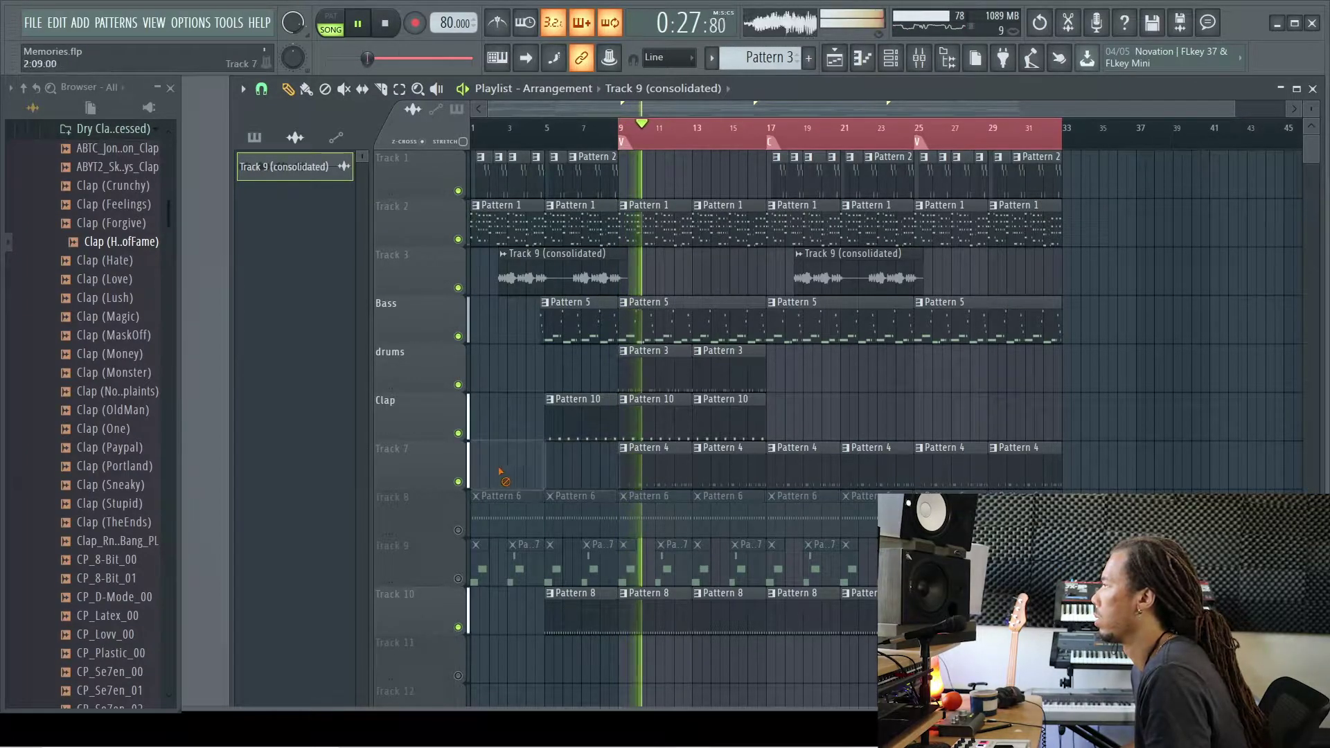
Unmute the Pattern 6 track during playback, mute the Pattern 4 track again and stop playback
left_click(458, 530)
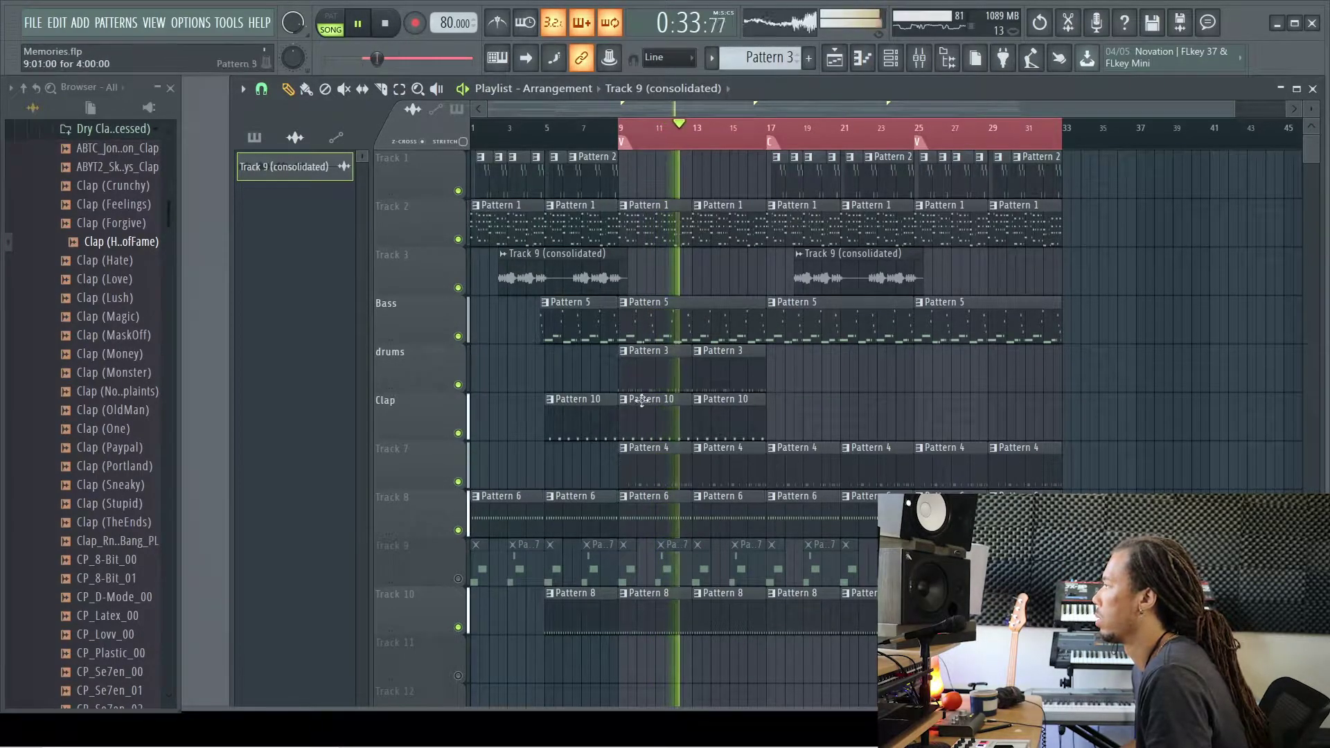
left_click(459, 482)
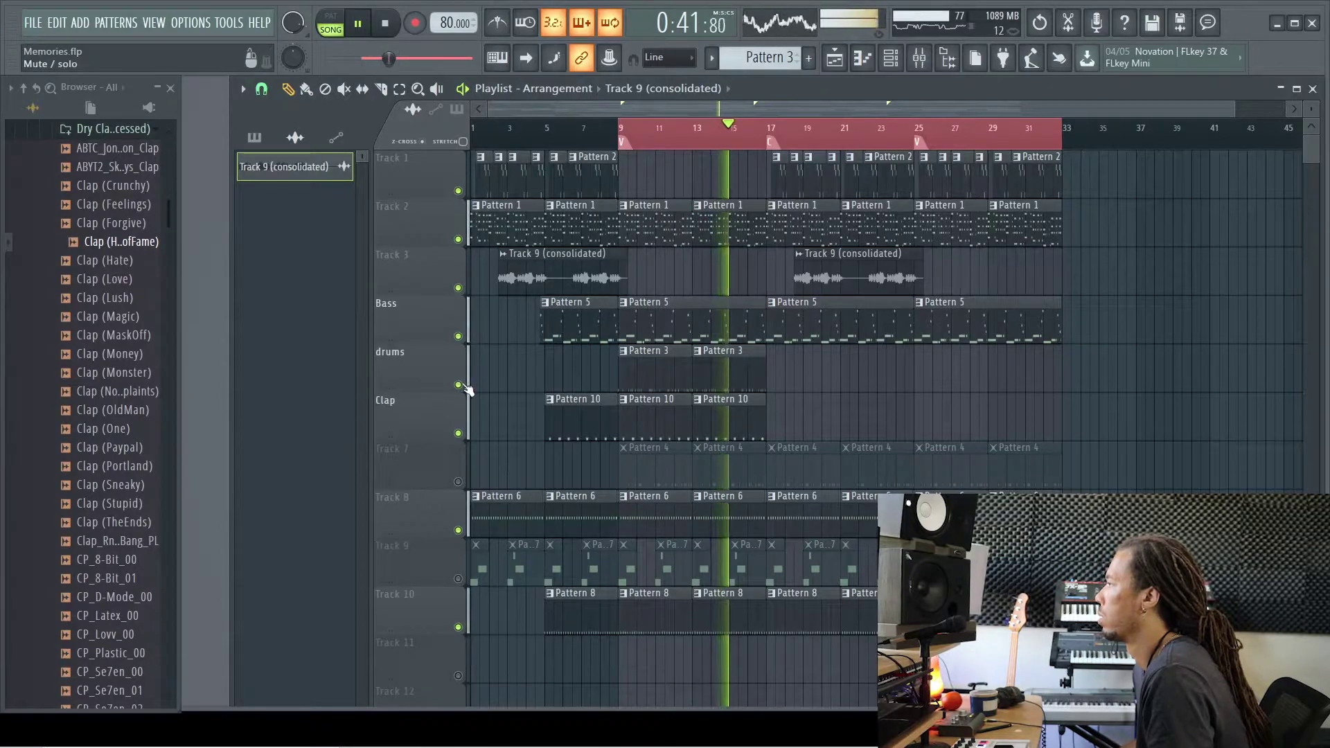
key("space")
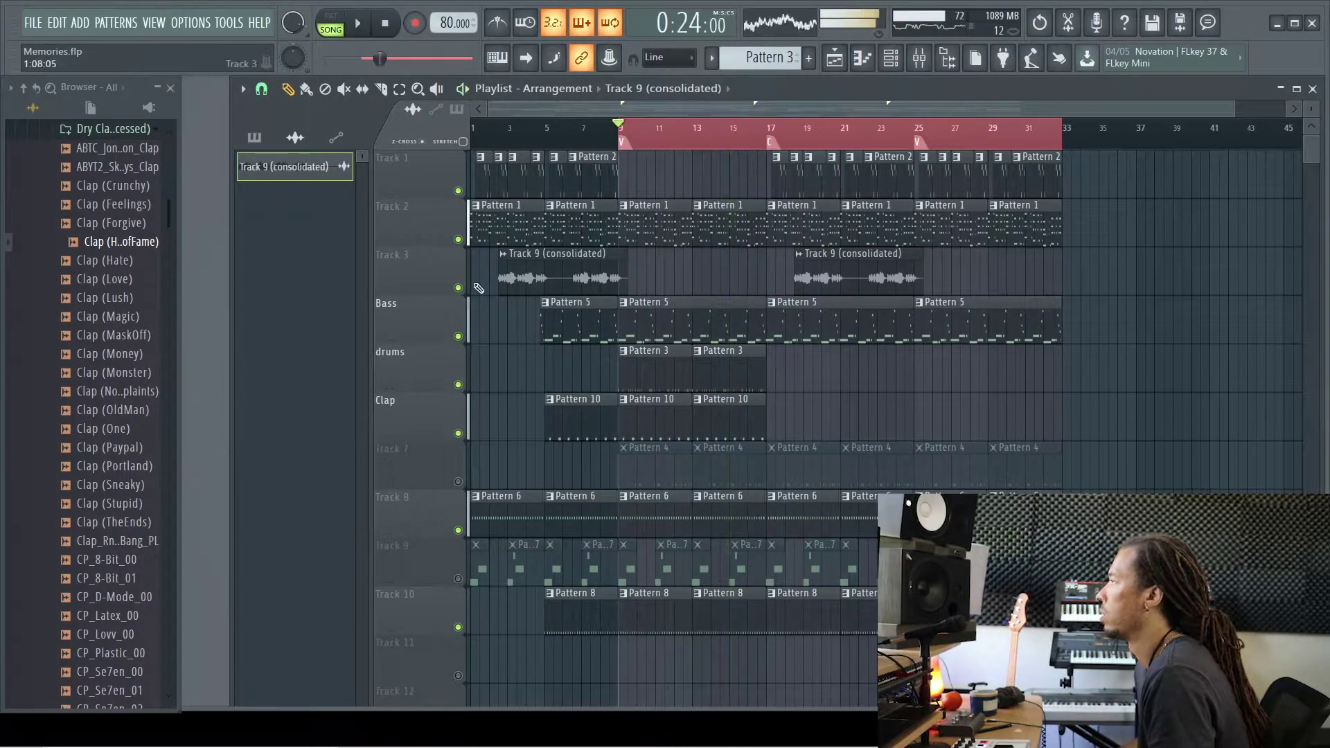
Clear the playlist time selection, save the project and start playback from bar 5
left_click(628, 142)
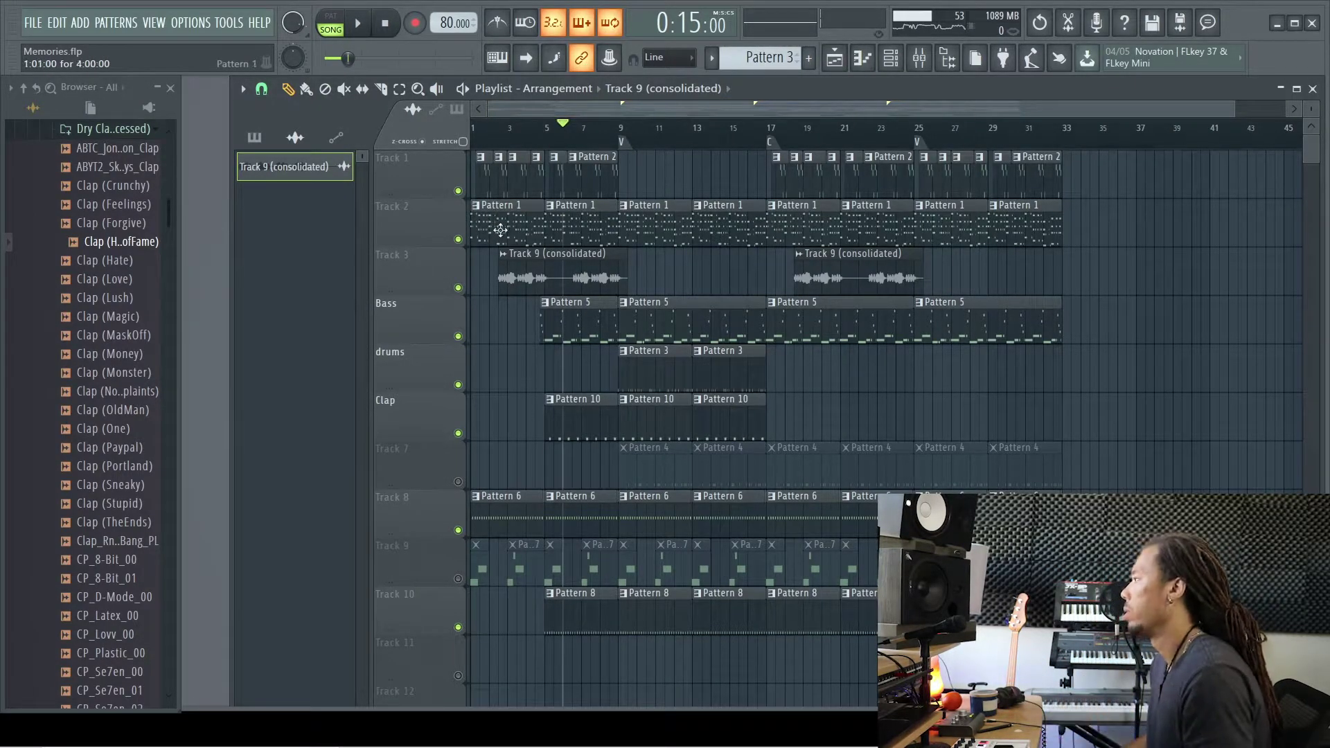
scroll(545, 288, "up", 4)
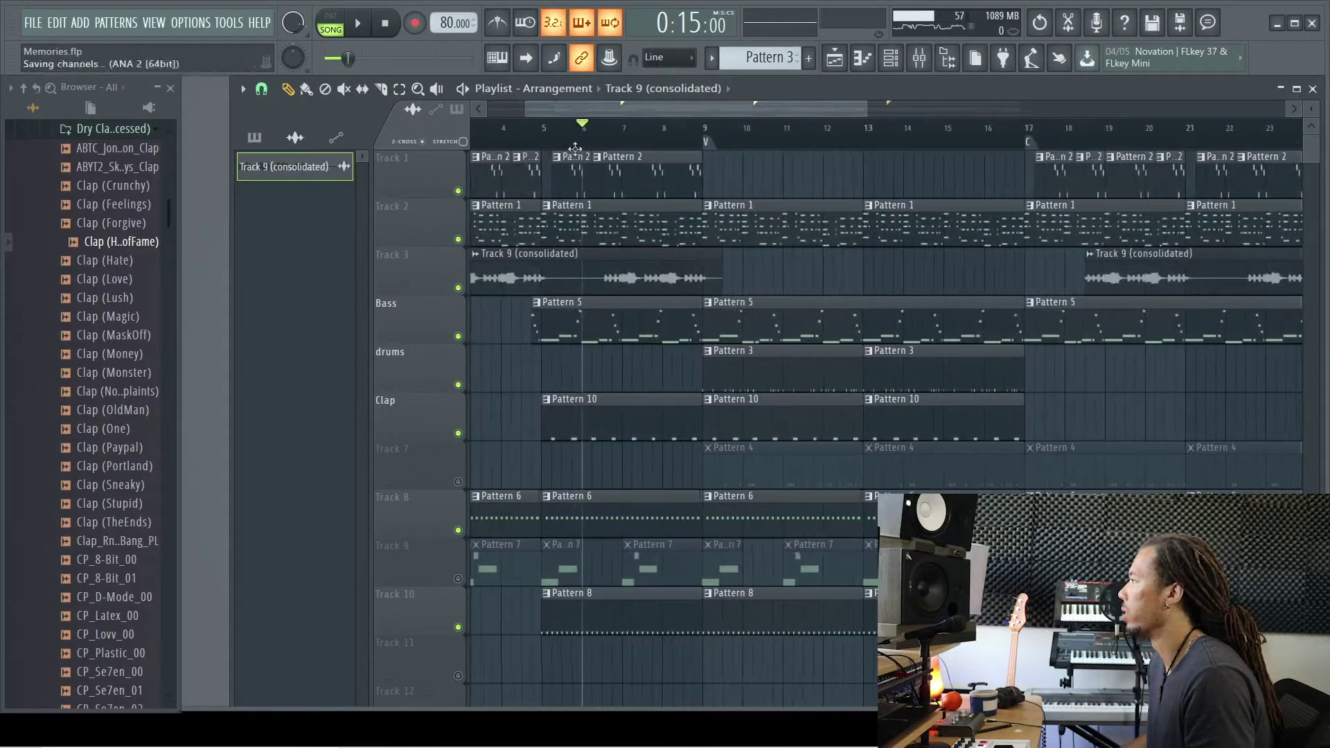
left_click(546, 138)
key("space")
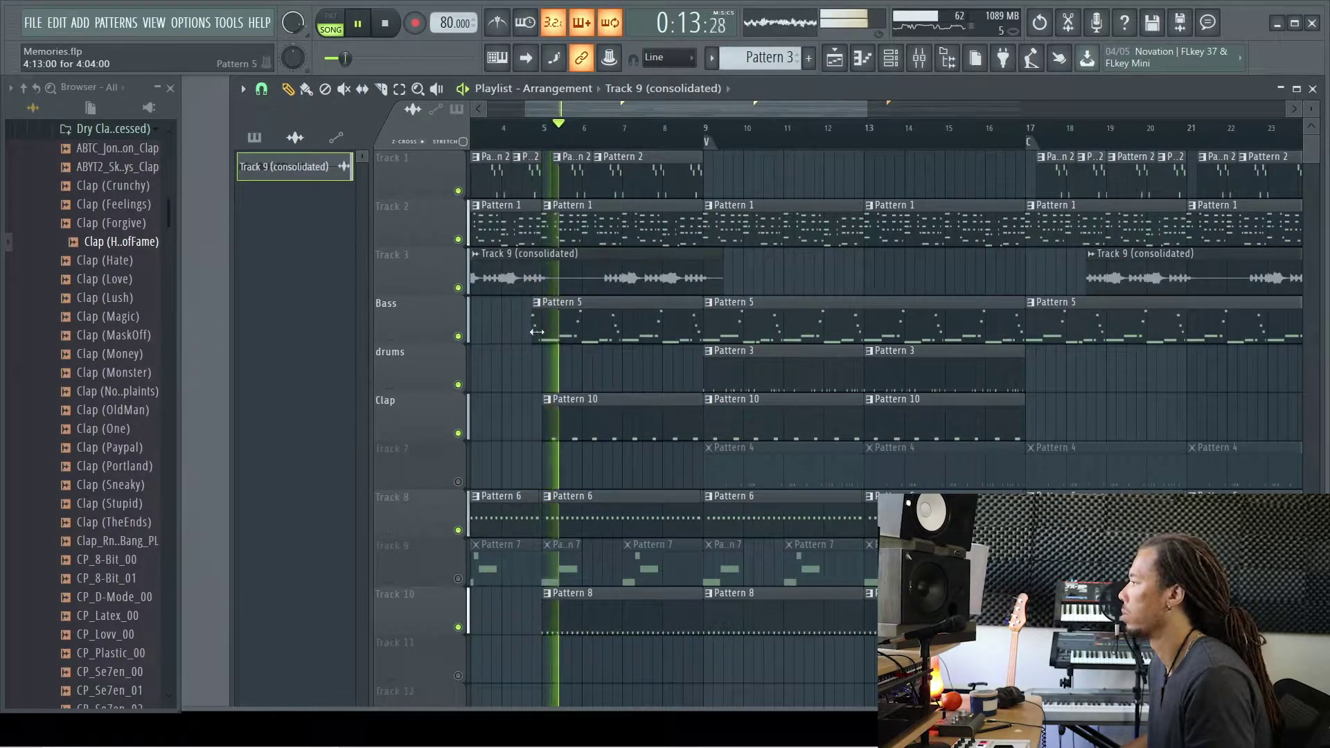
scroll(537, 270, "down", 1)
Mute and unmute the Pattern 8 track to compare, and move it up directly below the Pattern 6 track
left_click(457, 627)
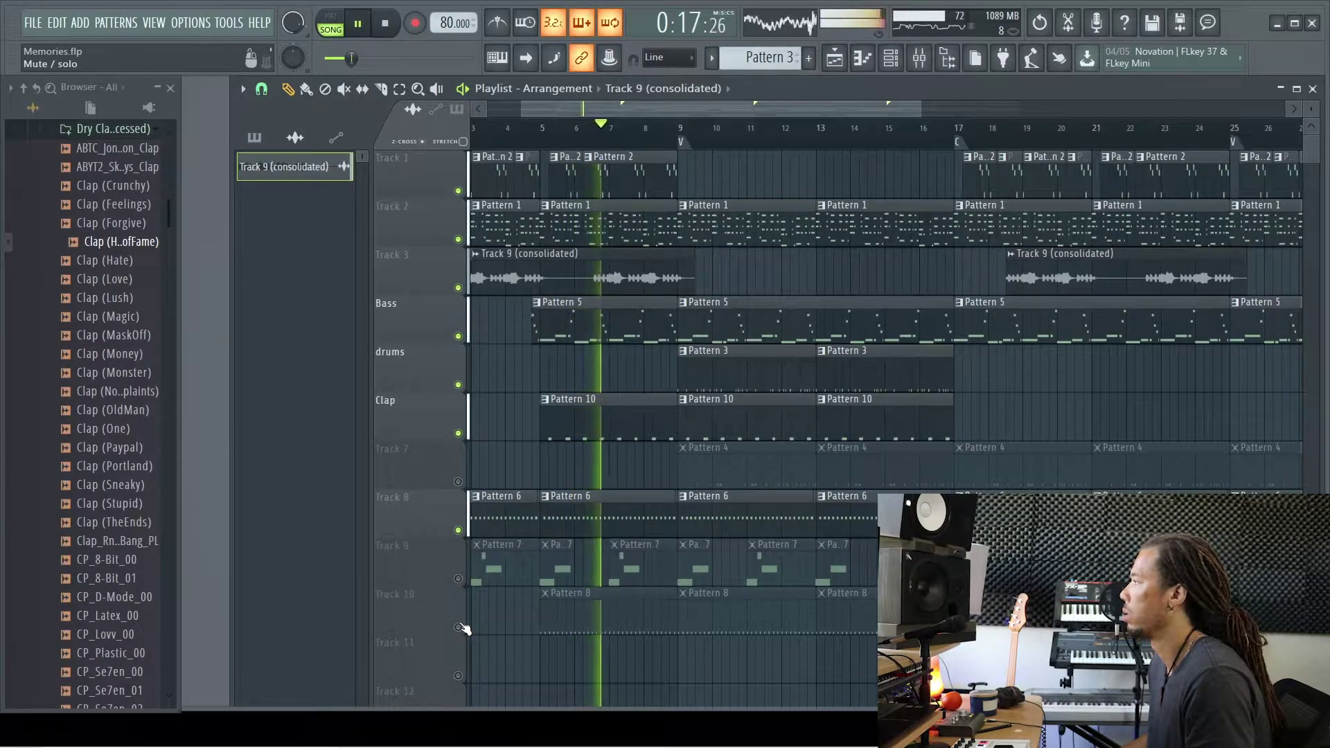
left_click(459, 627)
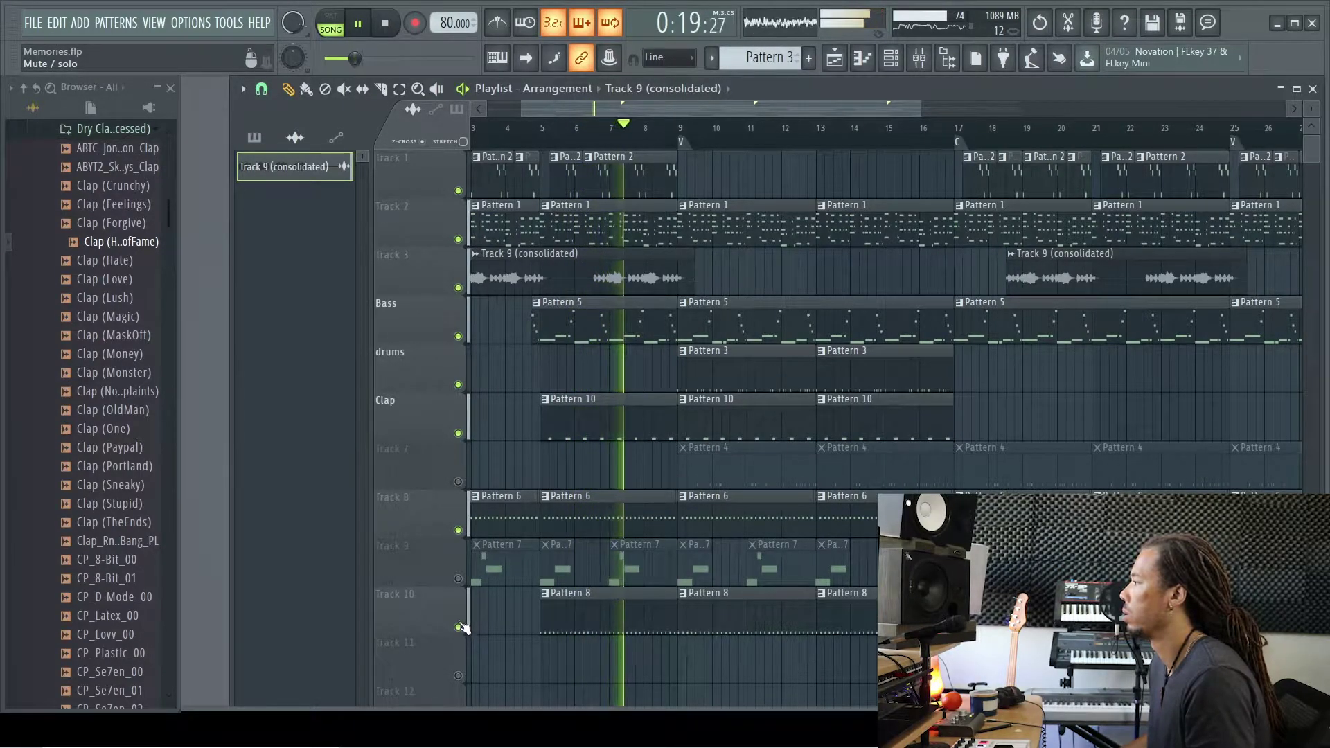
left_click_drag(446, 610, 446, 561)
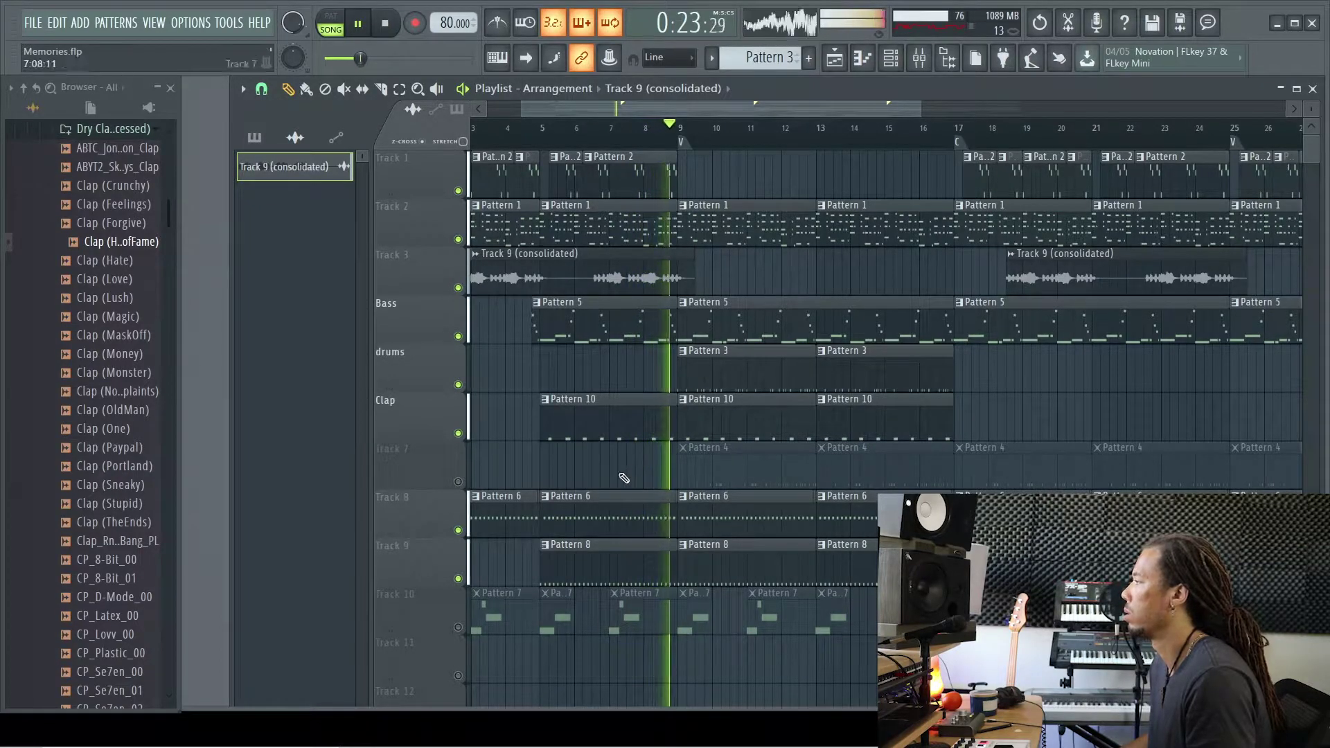
Stop playback, remove the Pattern 6 part from the first four bars and play the arrangement from the start
scroll(609, 471, "down", 2)
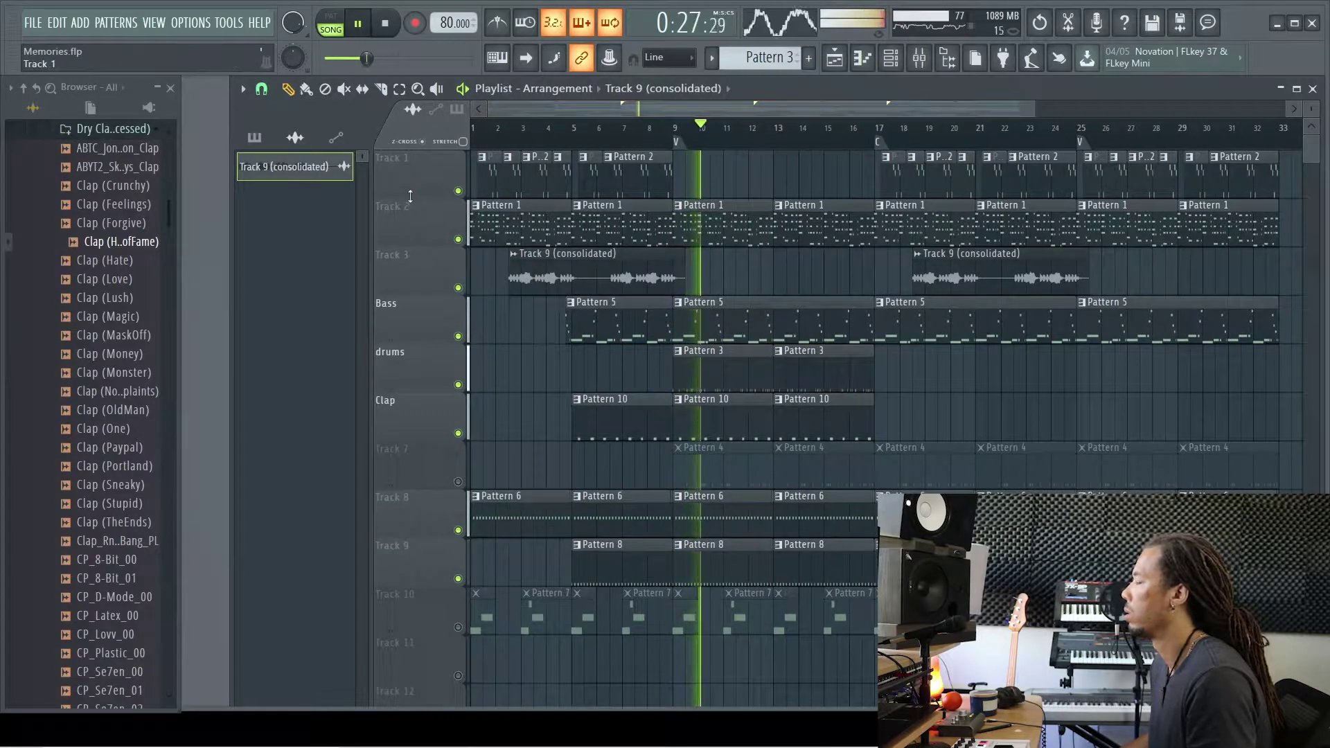
key("space")
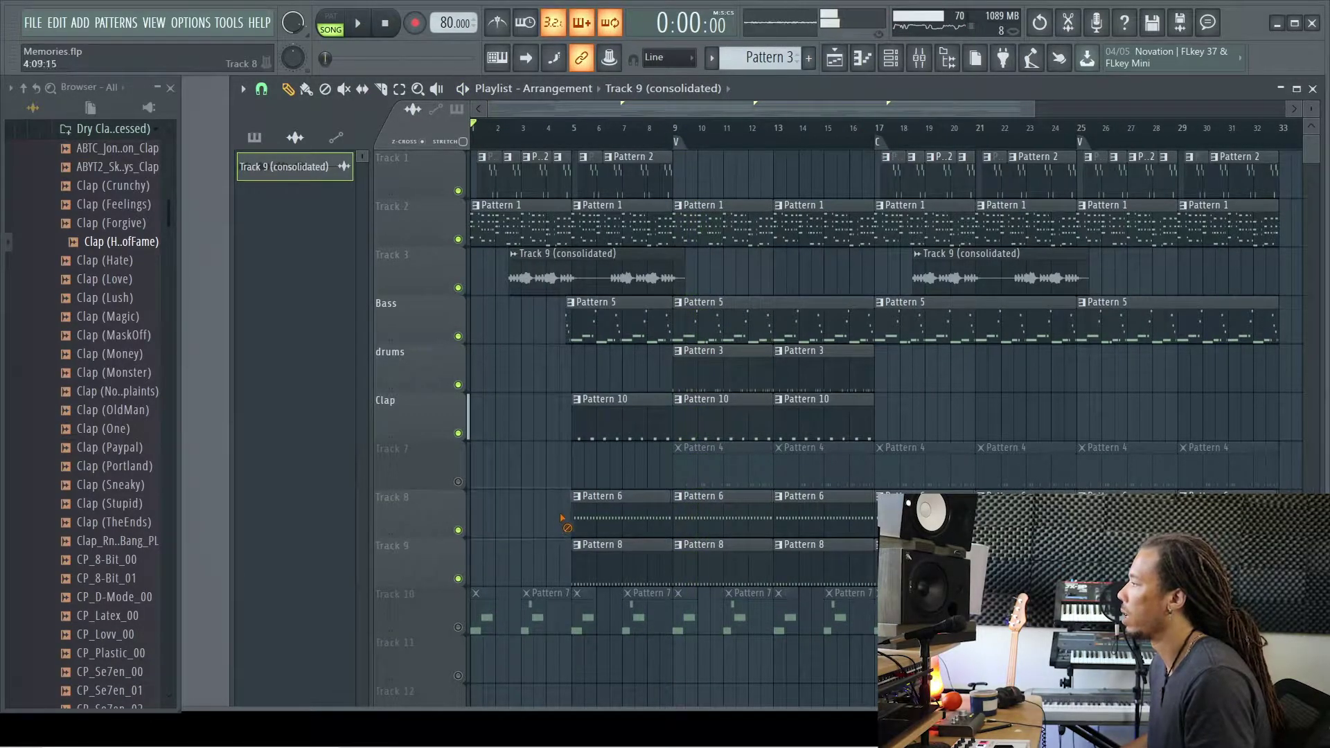
scroll(574, 513, "up", 4)
scroll(630, 508, "up", 1)
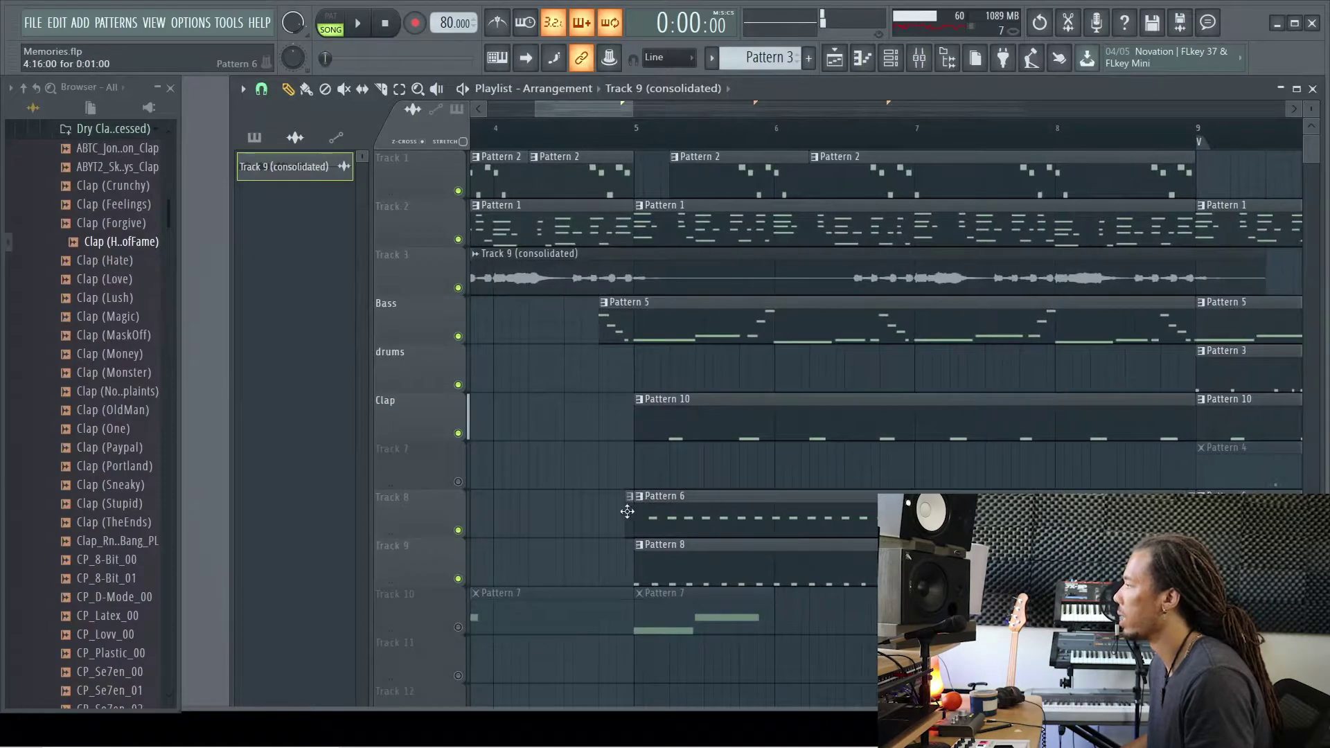
key("space")
scroll(631, 518, "down", 5)
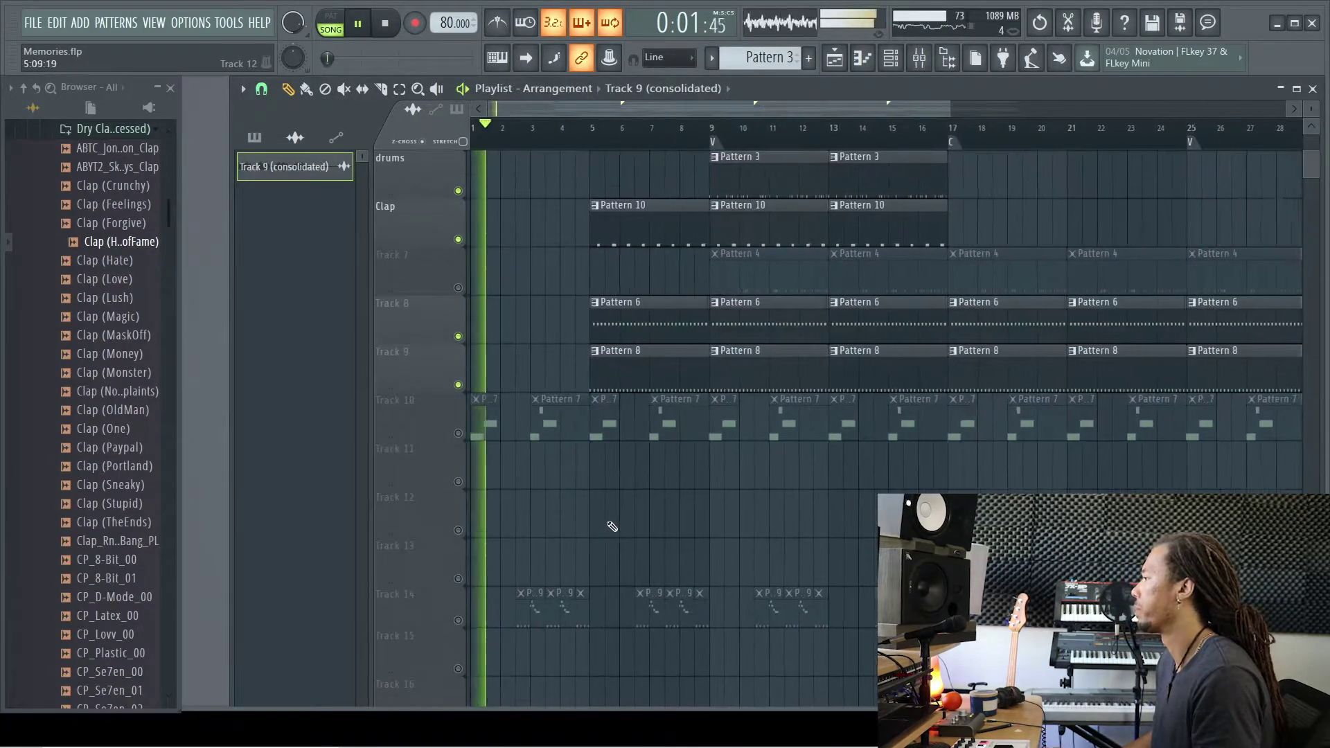
scroll(596, 485, "down", 1)
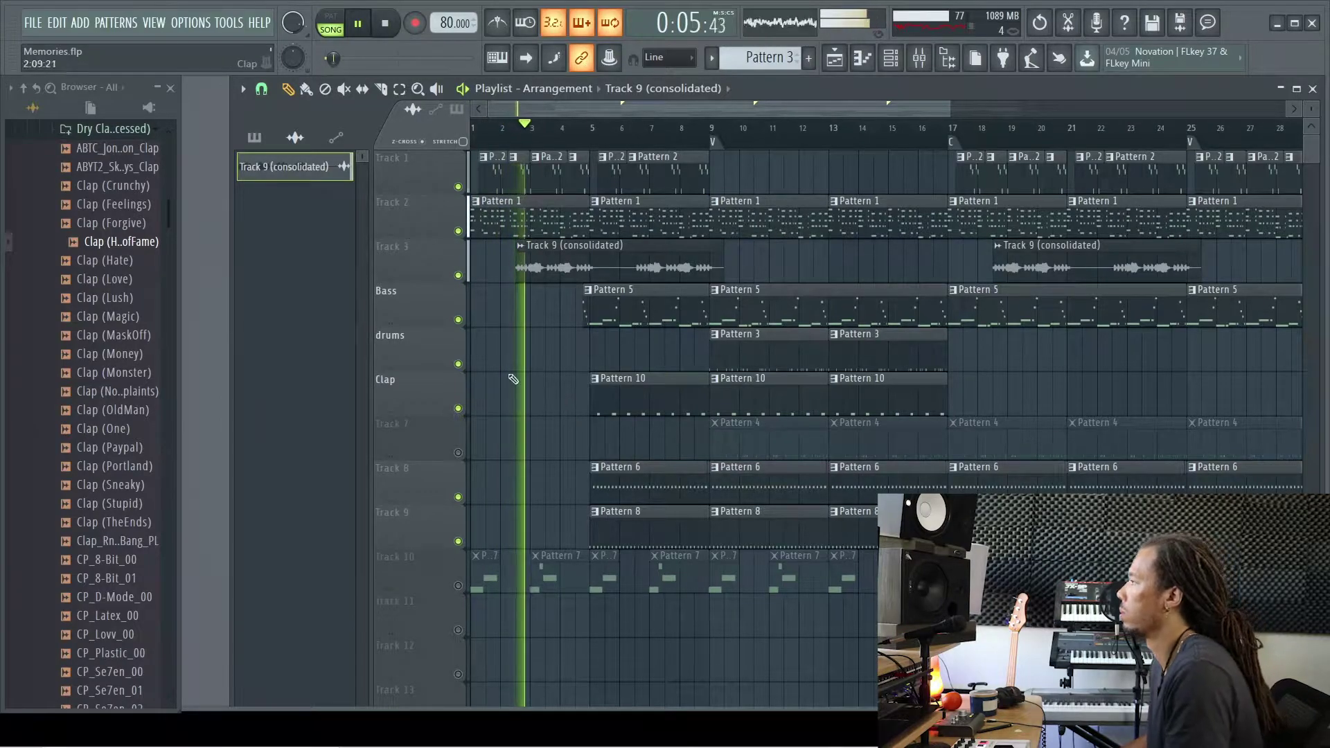
Route the Track 9 (consolidated) audio clip to mixer track 11 and name that track "guitar synth"
double_click(558, 258)
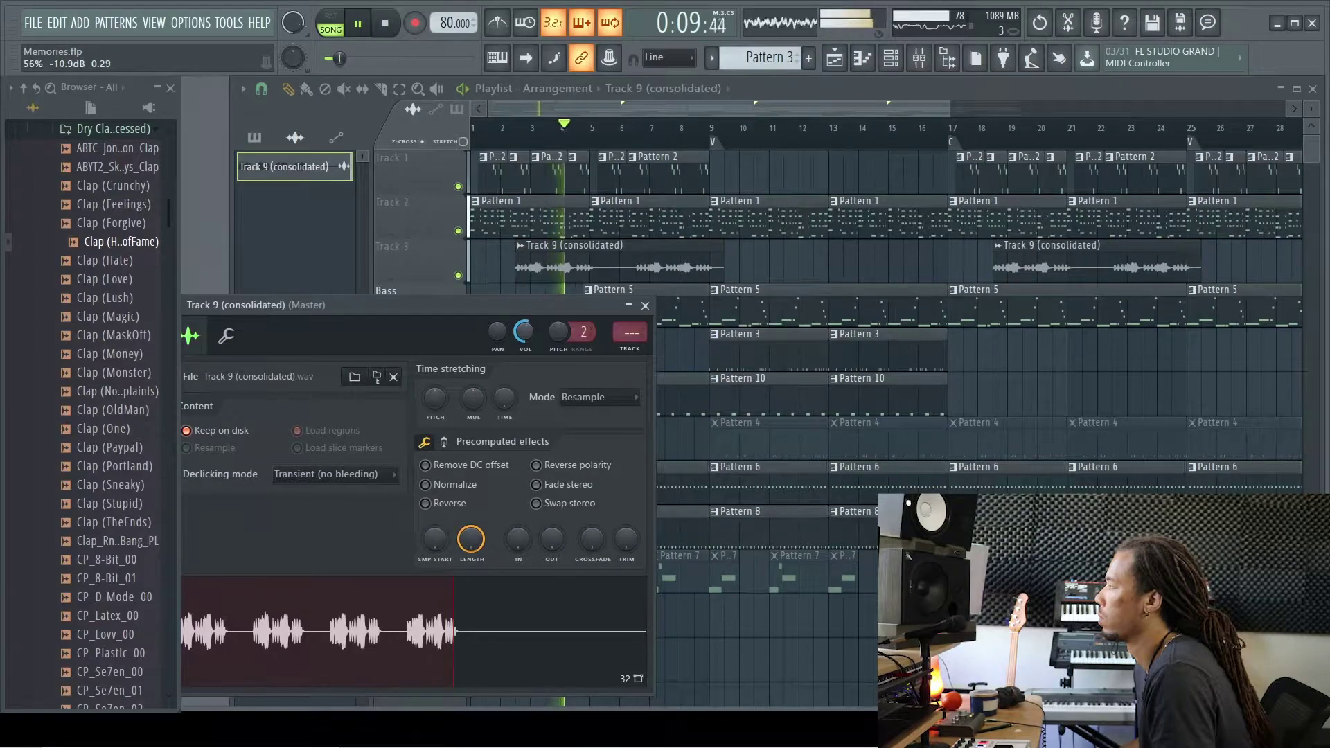
double_click(630, 333)
left_click_drag(630, 333, 630, 298)
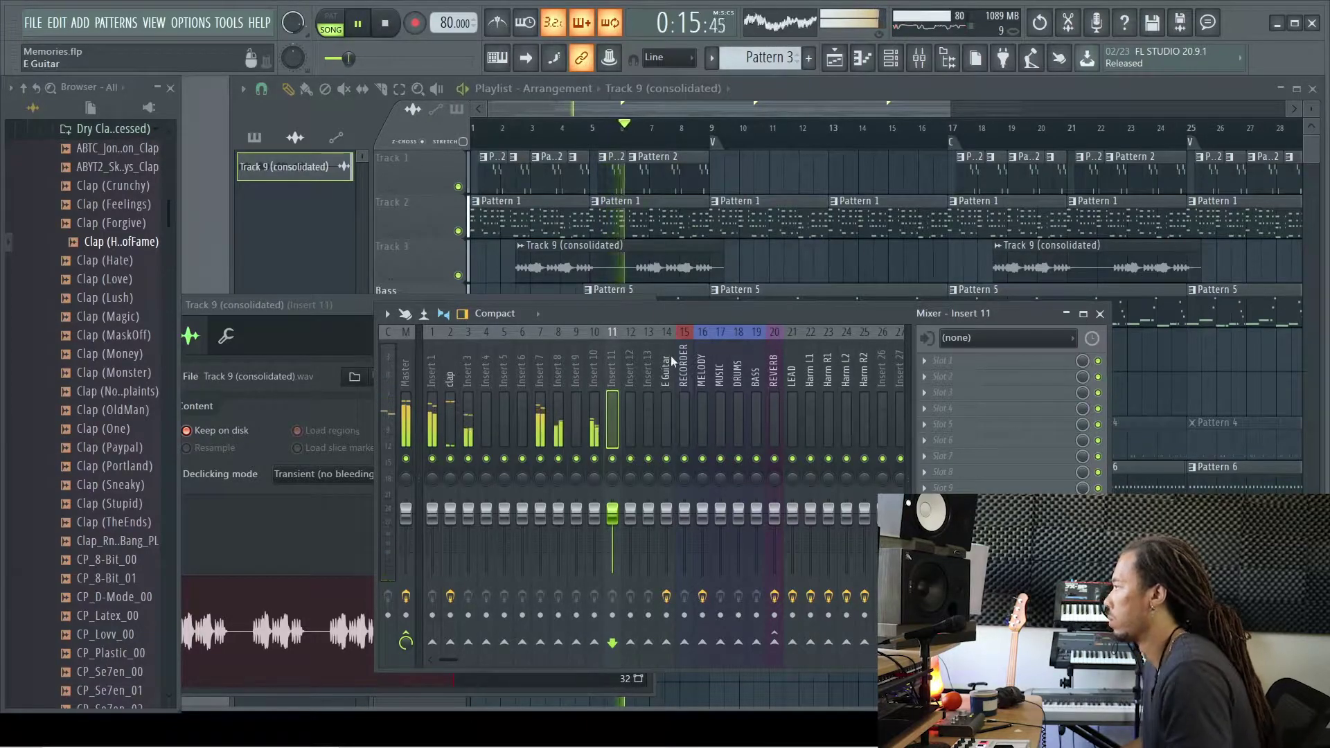
double_click(617, 375)
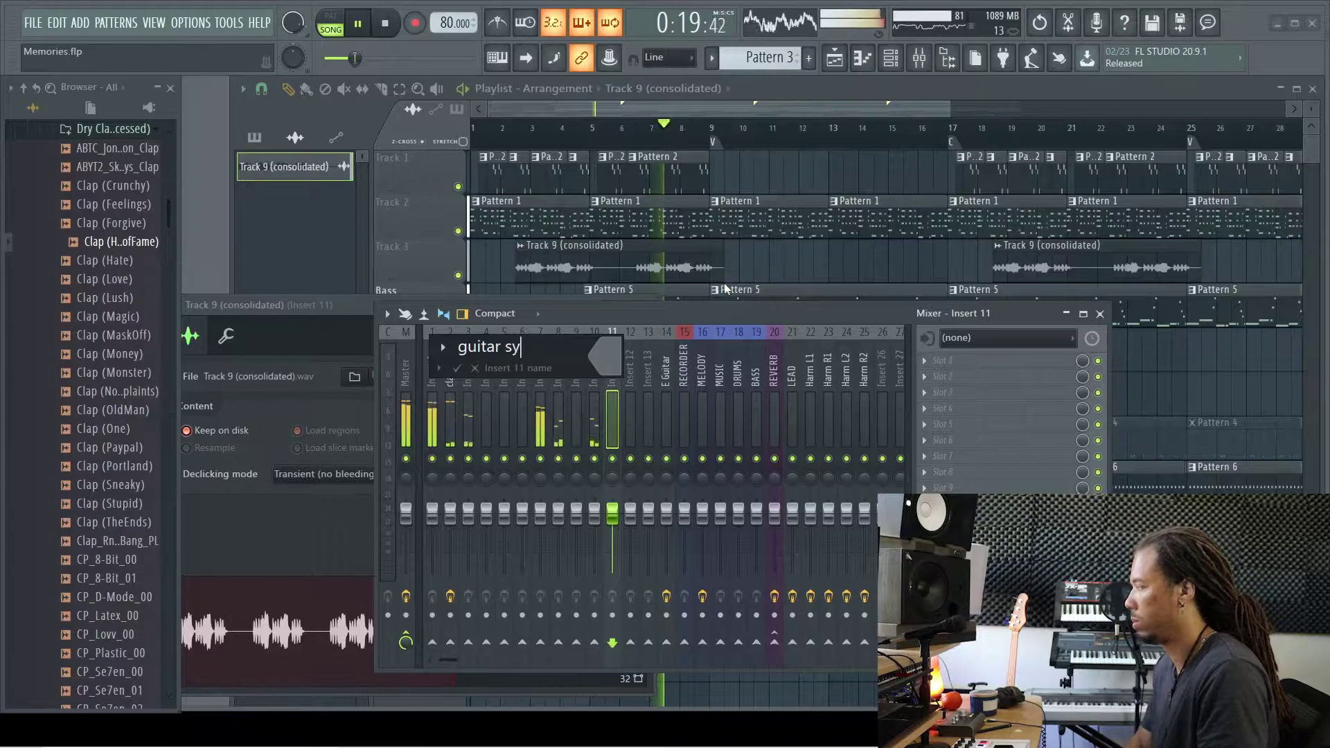
key("Return")
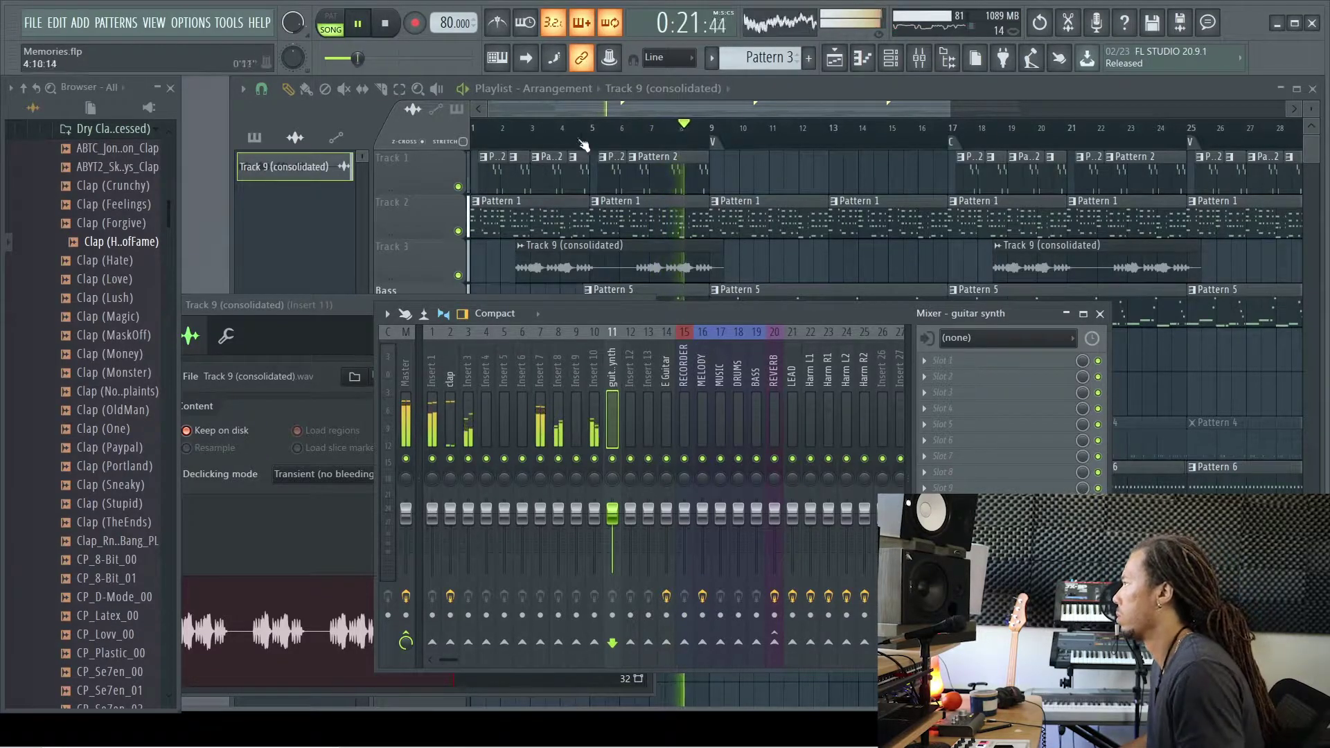
Add Fruity parametric EQ 2 to slot 4 of the guitar synth mixer track and set band 7 to low pass
left_click(518, 130)
key("F9")
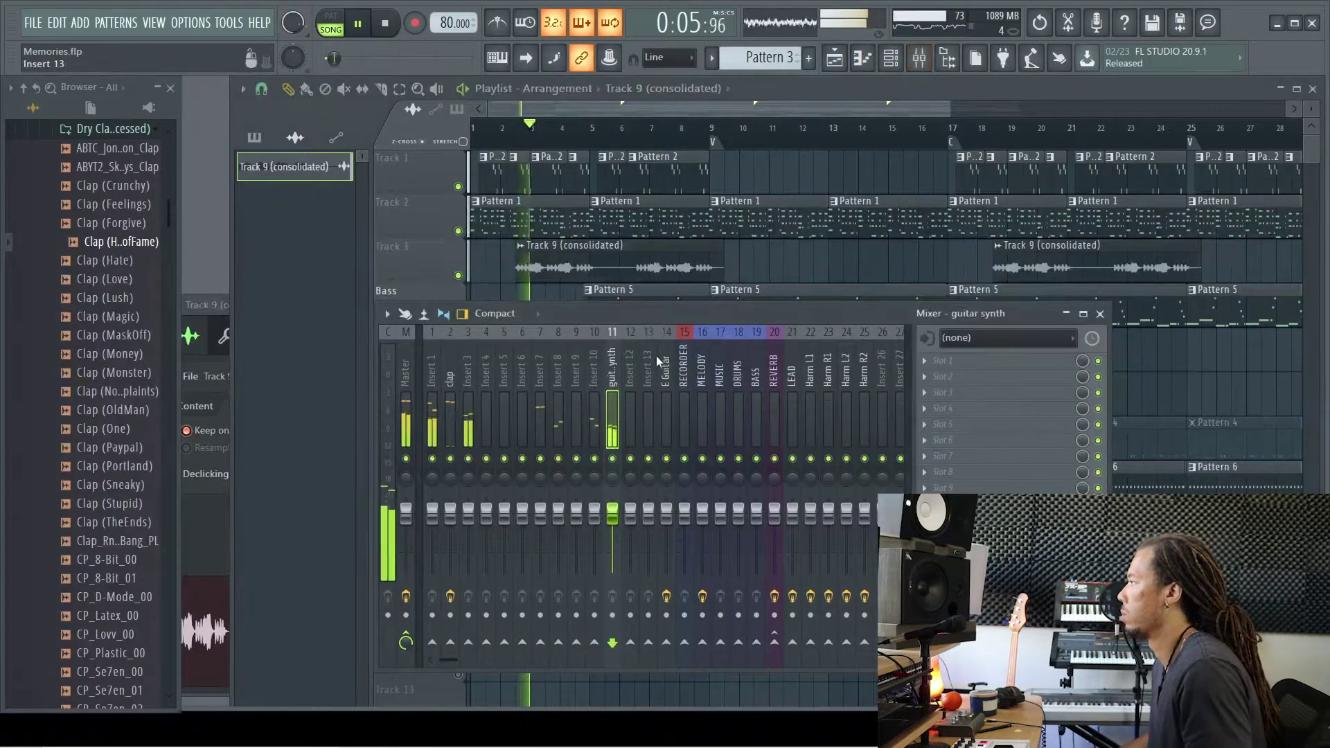
key("space")
left_click(931, 411)
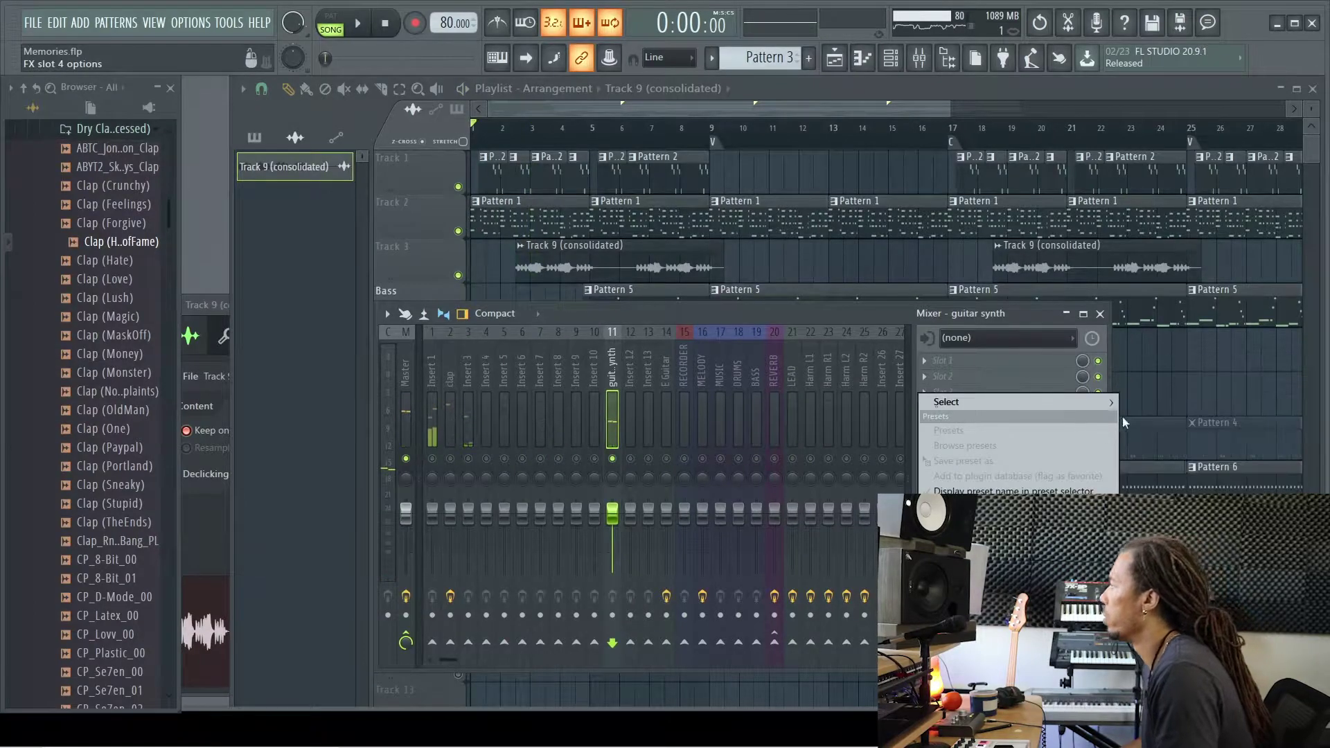
mouse_move(1057, 402)
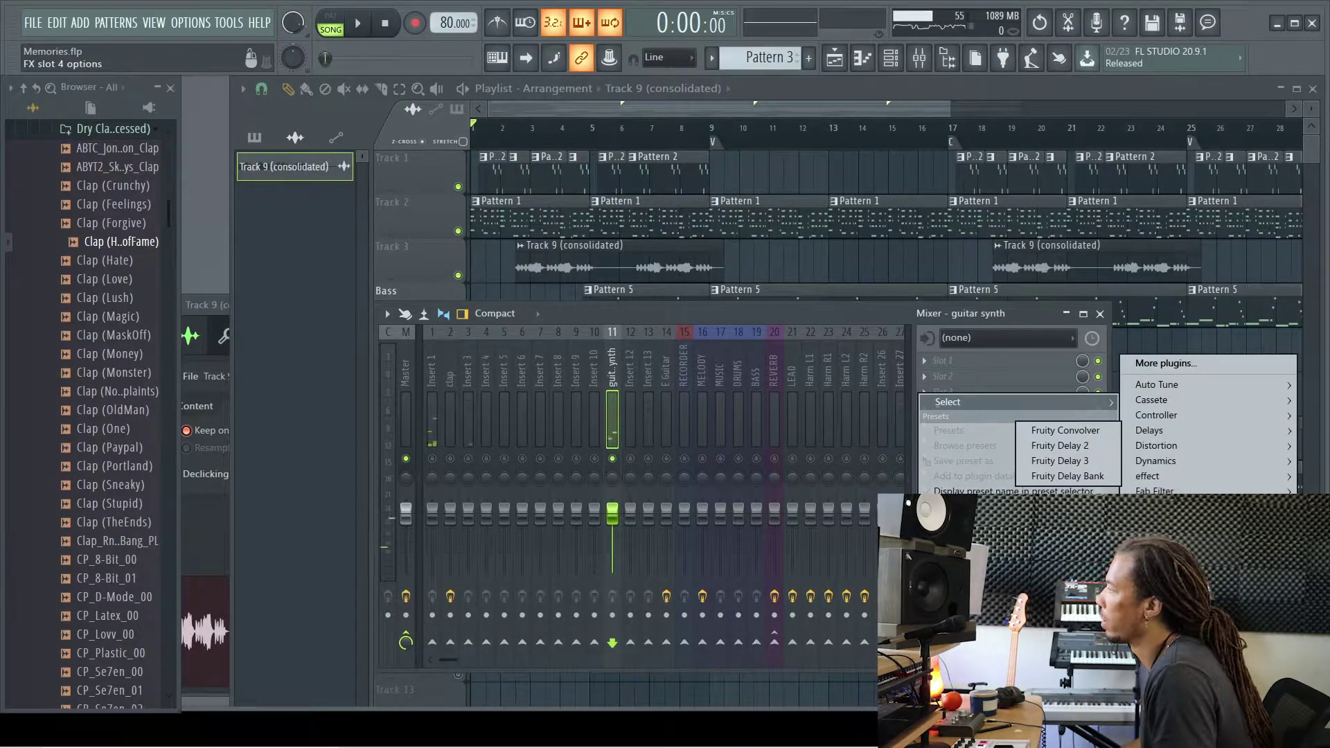
left_click(1178, 582)
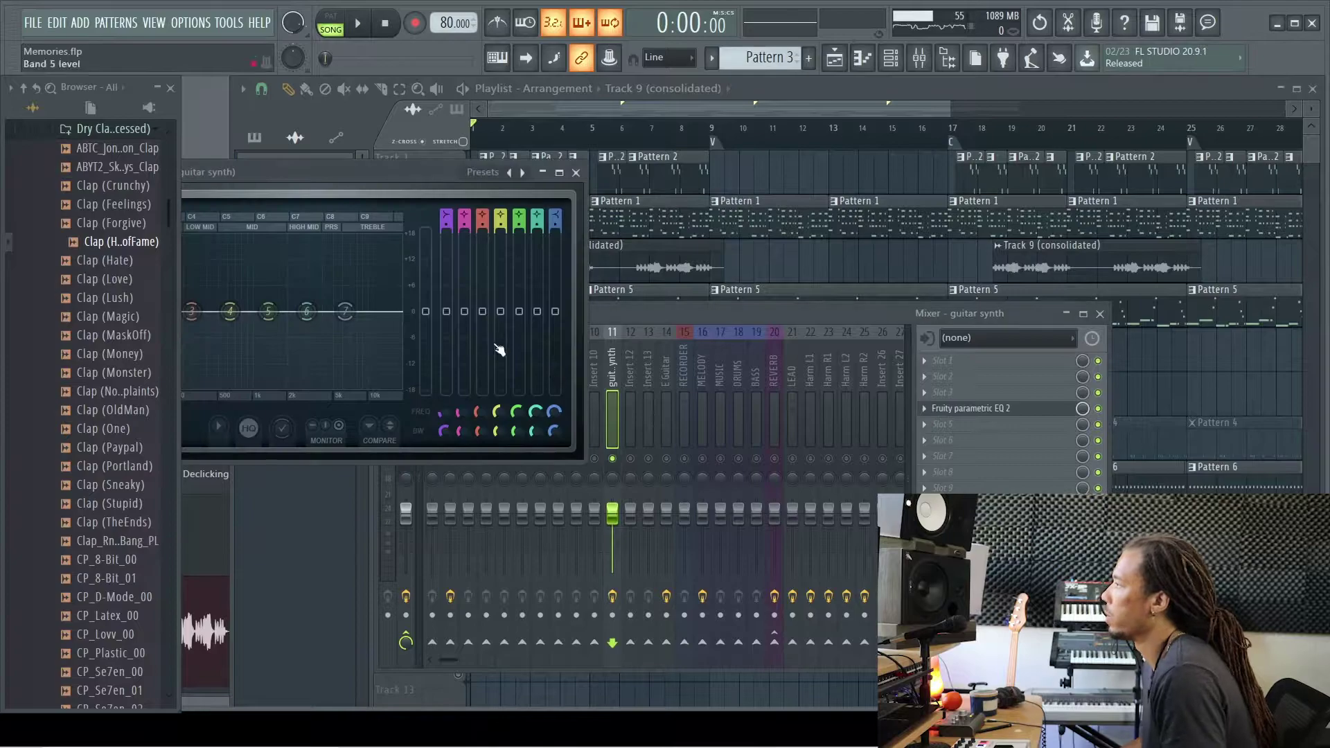
left_click_drag(554, 209, 556, 221)
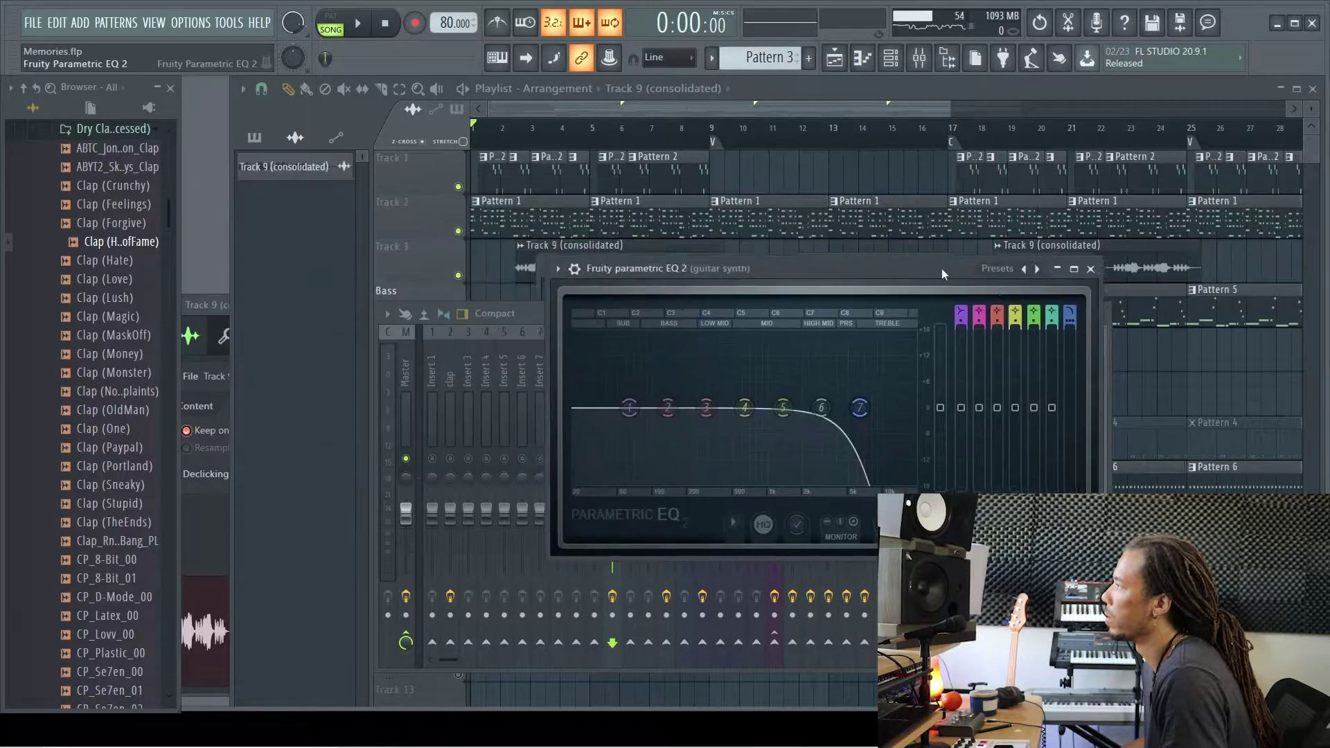
Play the song and lower the guitar synth EQ's band 7 low-pass cutoff to about 5295 Hz
key("space")
left_click(542, 317)
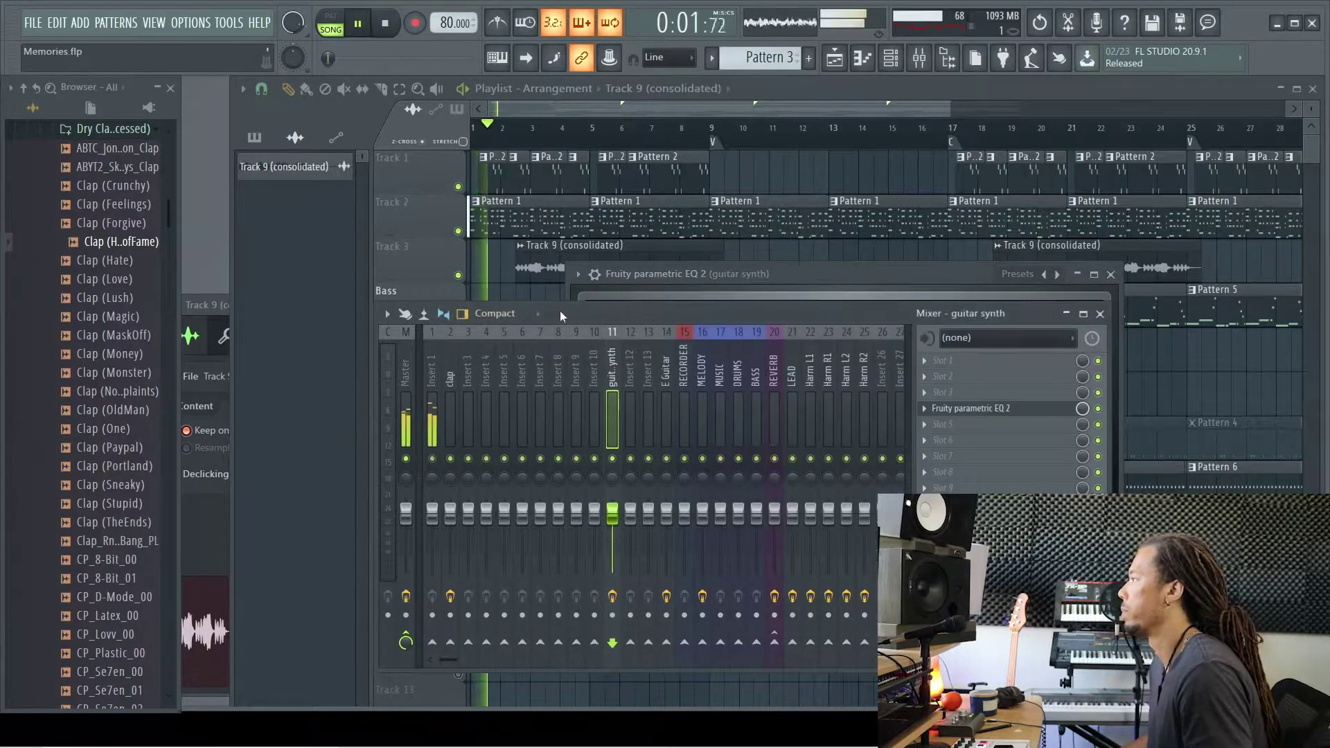
left_click(1019, 409)
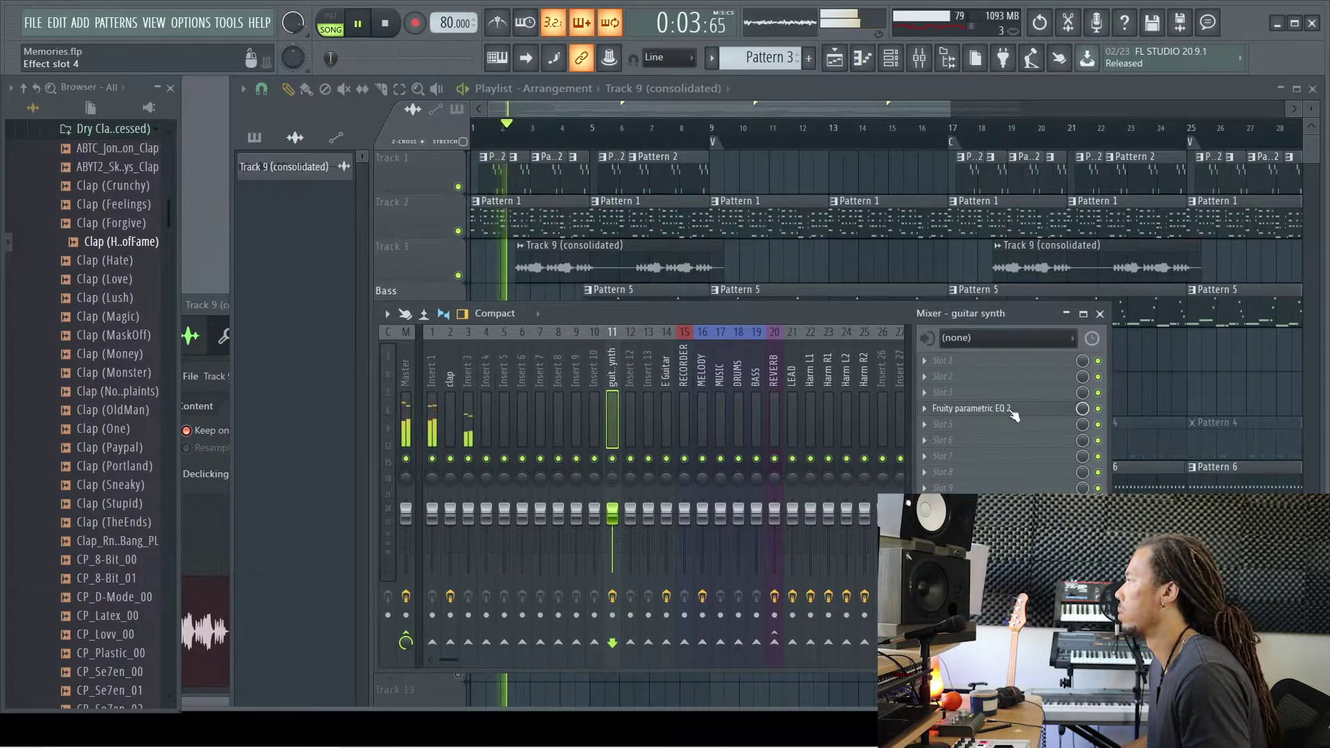
left_click(1013, 410)
left_click_drag(886, 414, 870, 414)
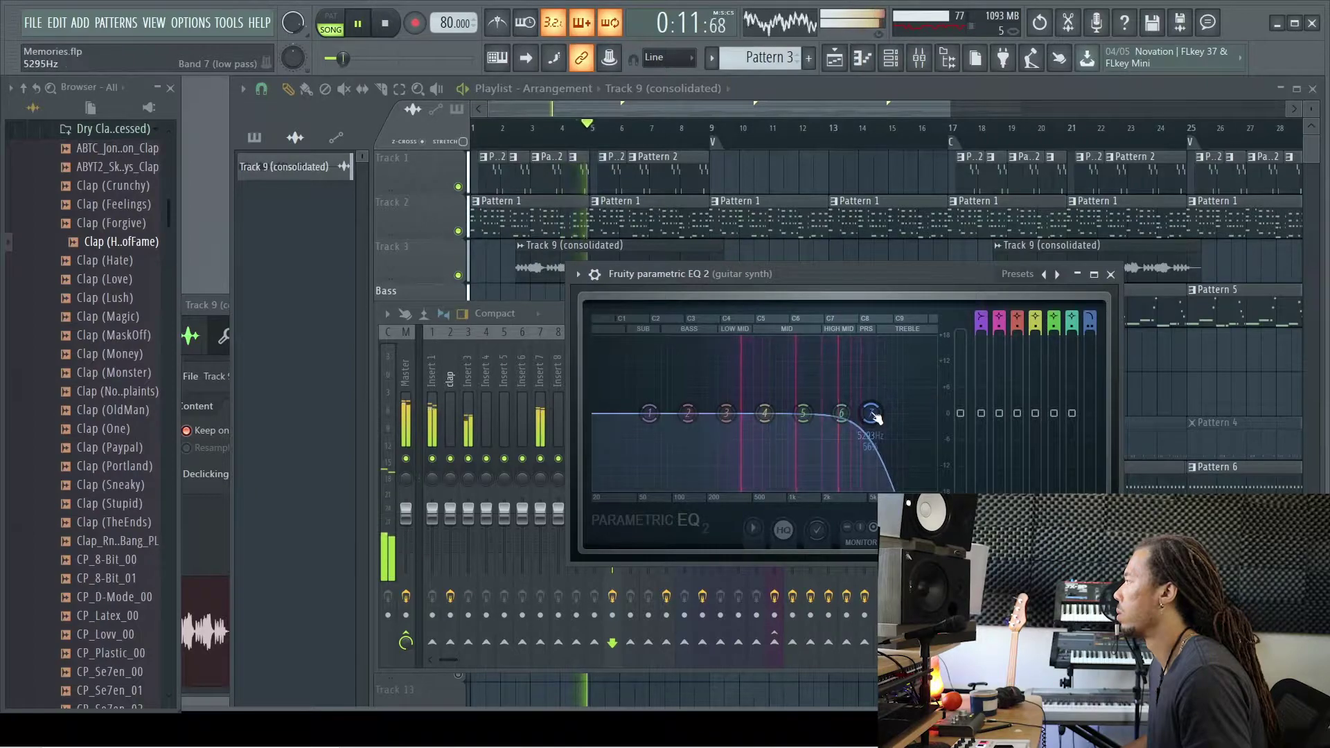
left_click(1110, 275)
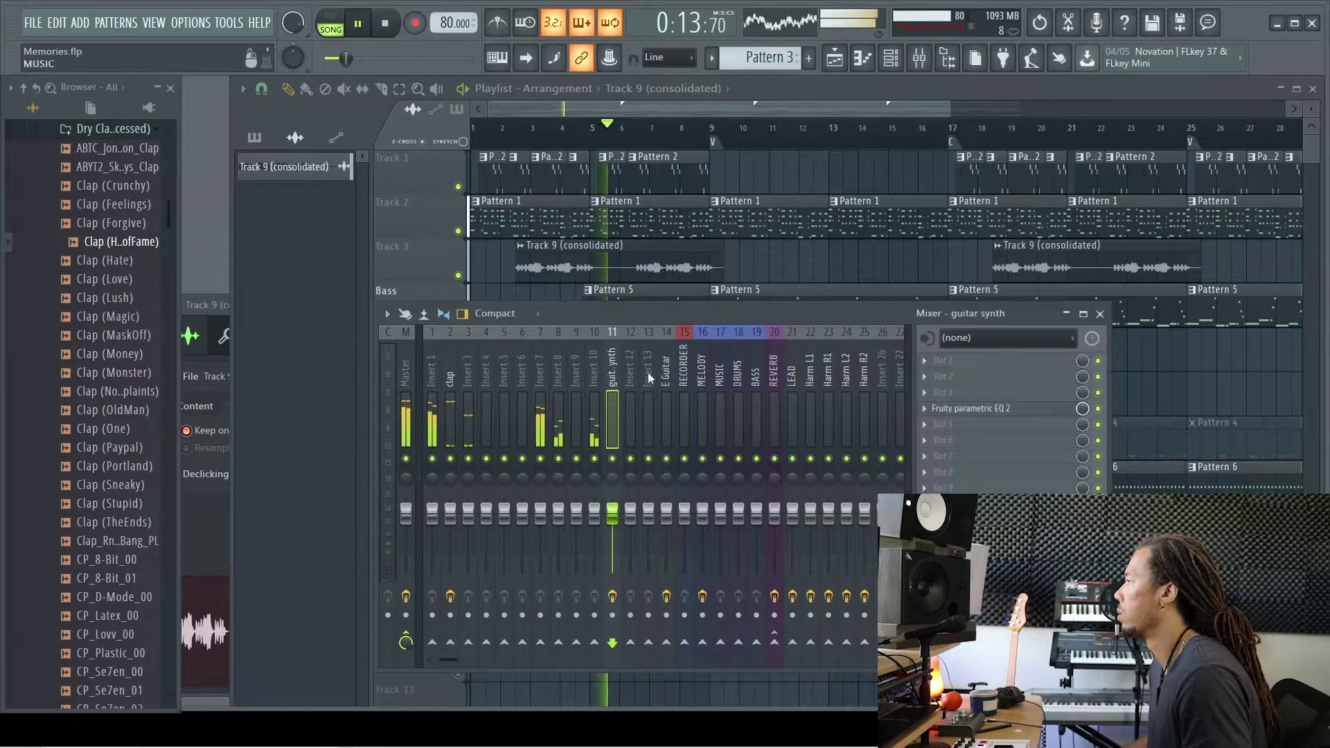
Set the Track 9 (consolidated) audio clip's channel volume to -10.0 dB
left_click_drag(638, 315, 642, 323)
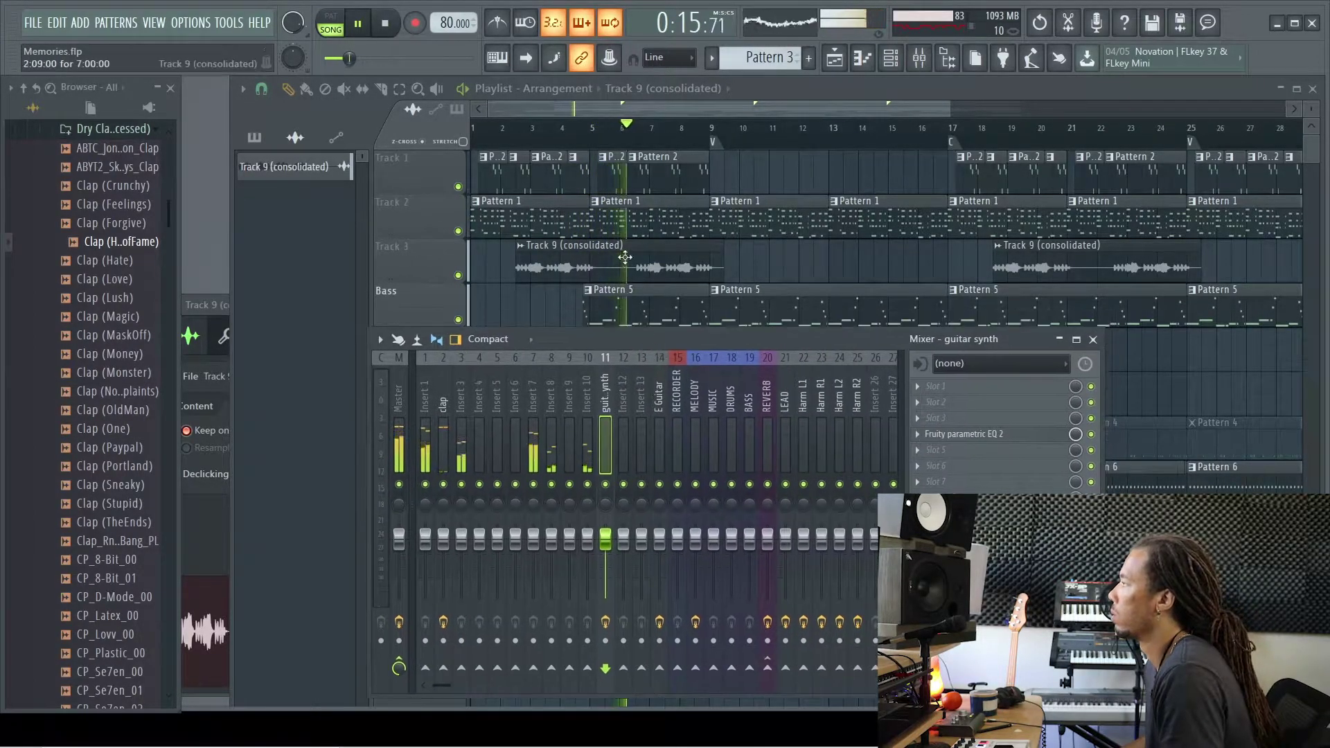
double_click(621, 271)
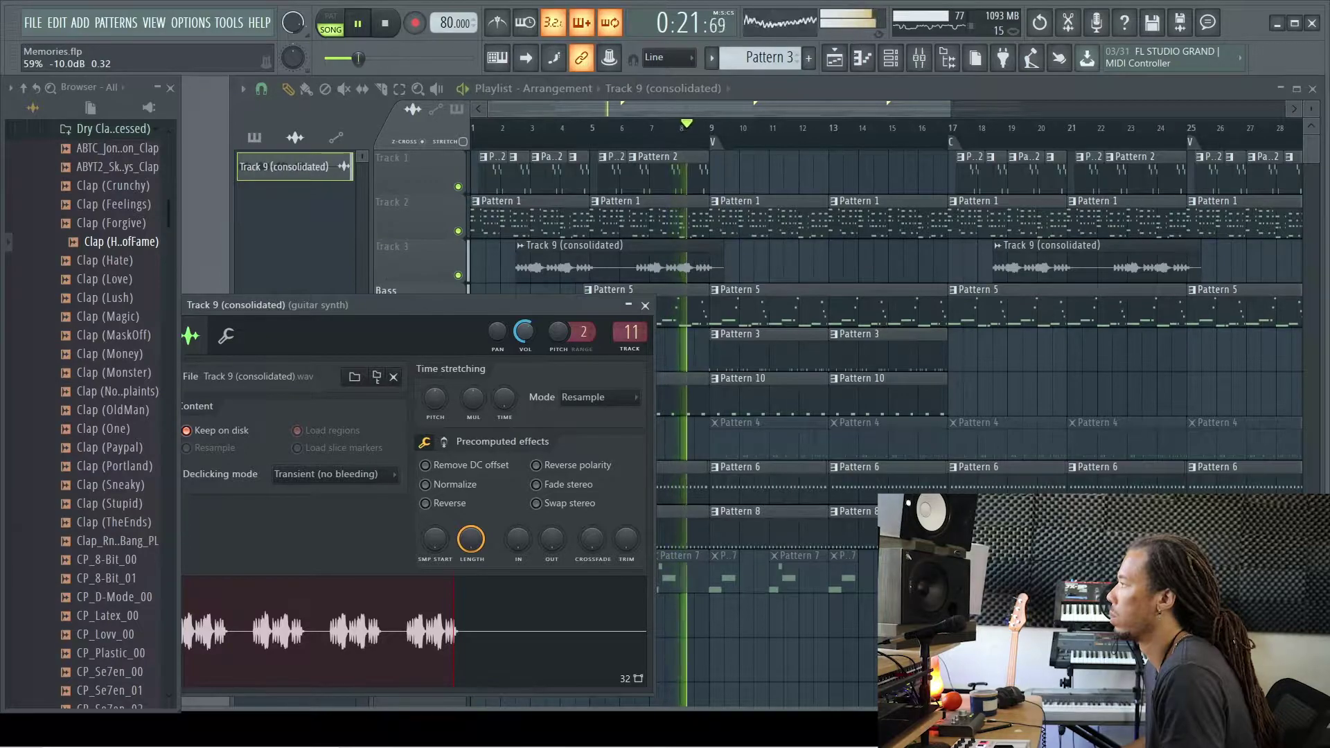
left_click(645, 305)
Stop playback, remove the Pattern 6 clip at bar 5 and play the arrangement again
left_click_drag(728, 107, 758, 107)
key("space")
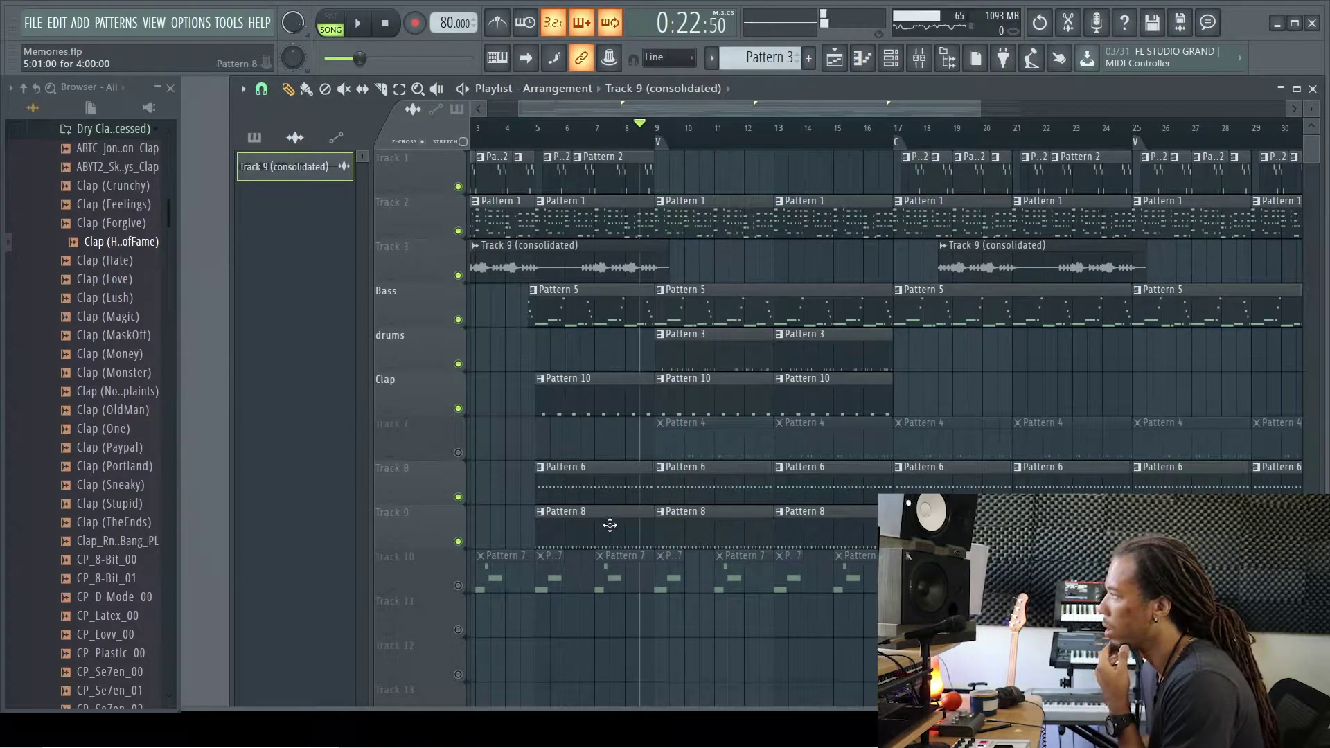
right_click(650, 482)
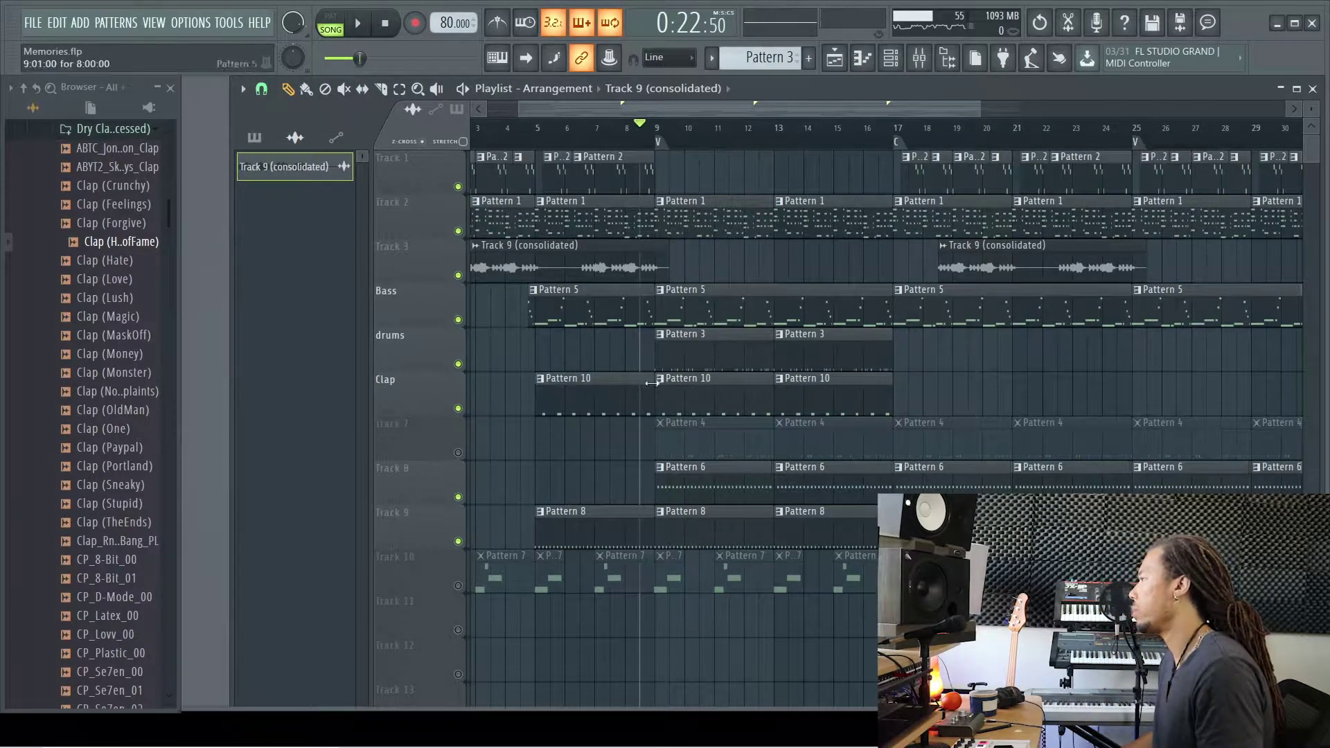
key("space")
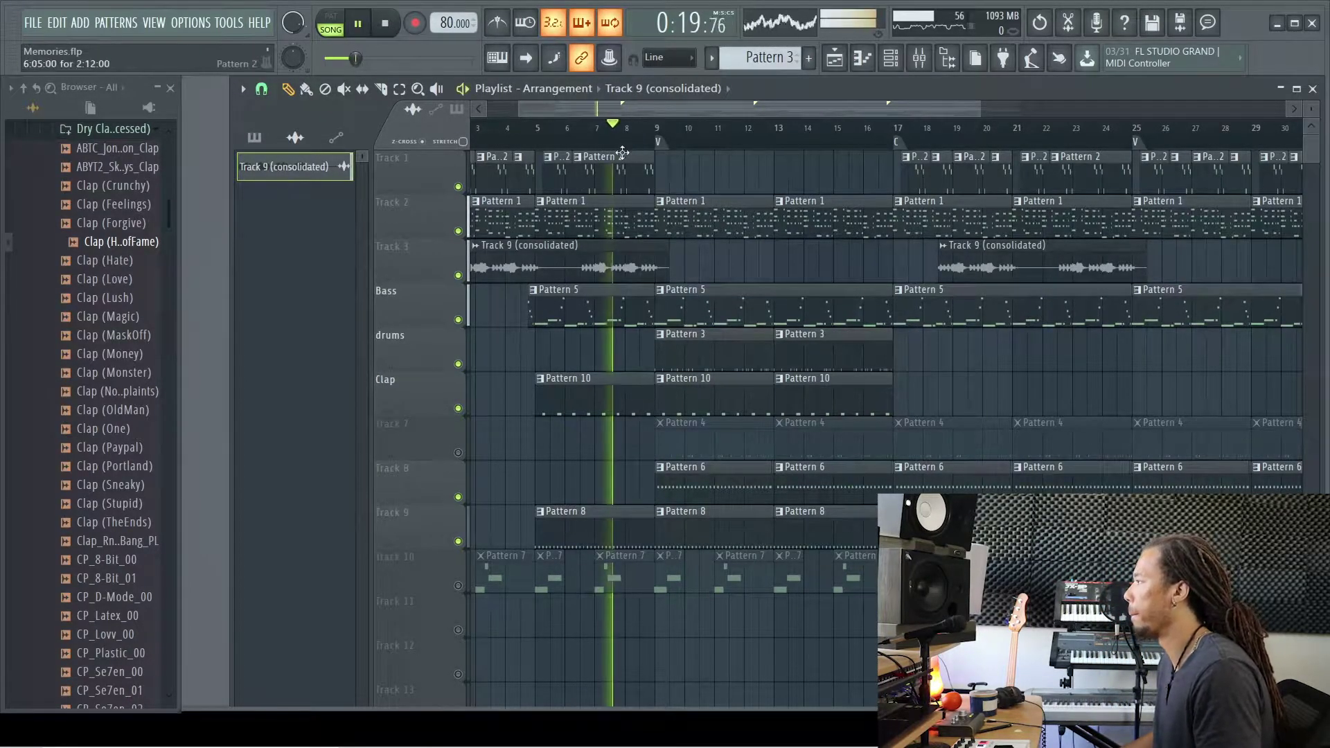
Rename playlist Track 8, which holds the Pattern 6 clips, as "hat 1"
right_click(465, 499)
left_click(471, 390)
type("hat 1")
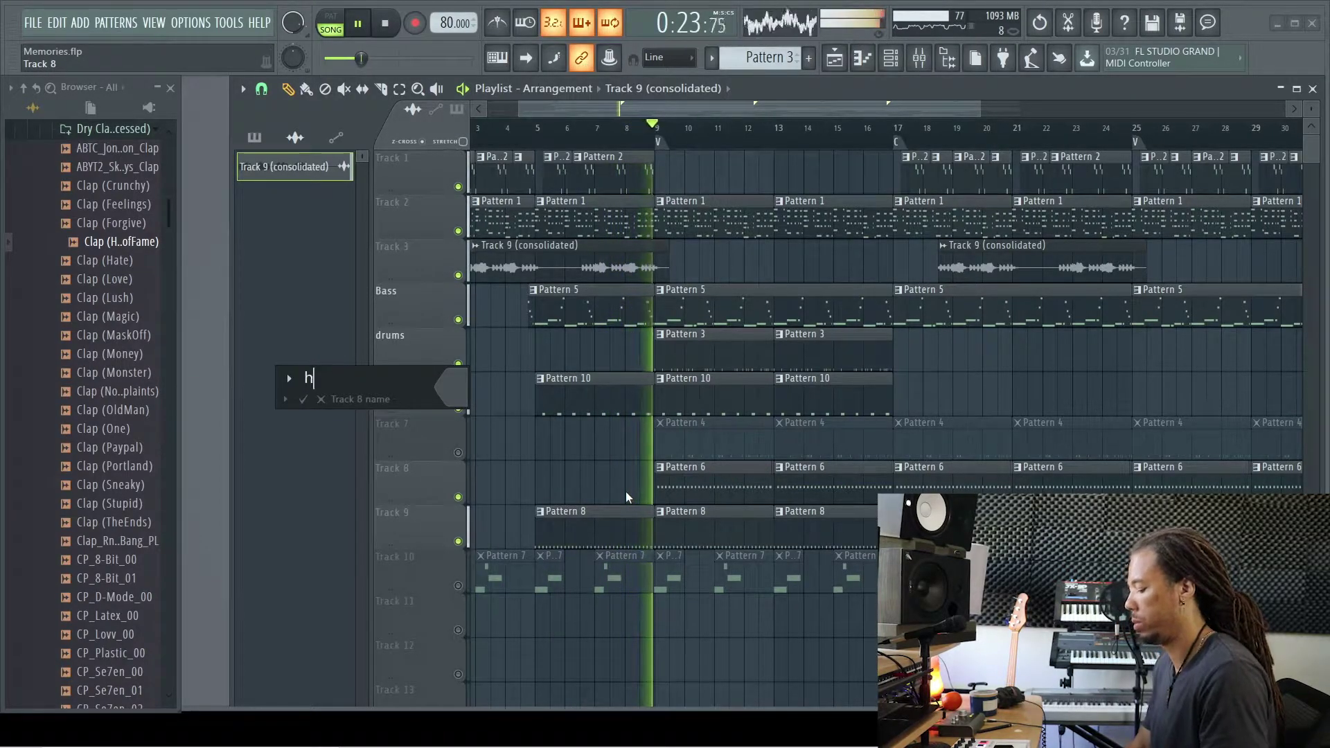
key("Return")
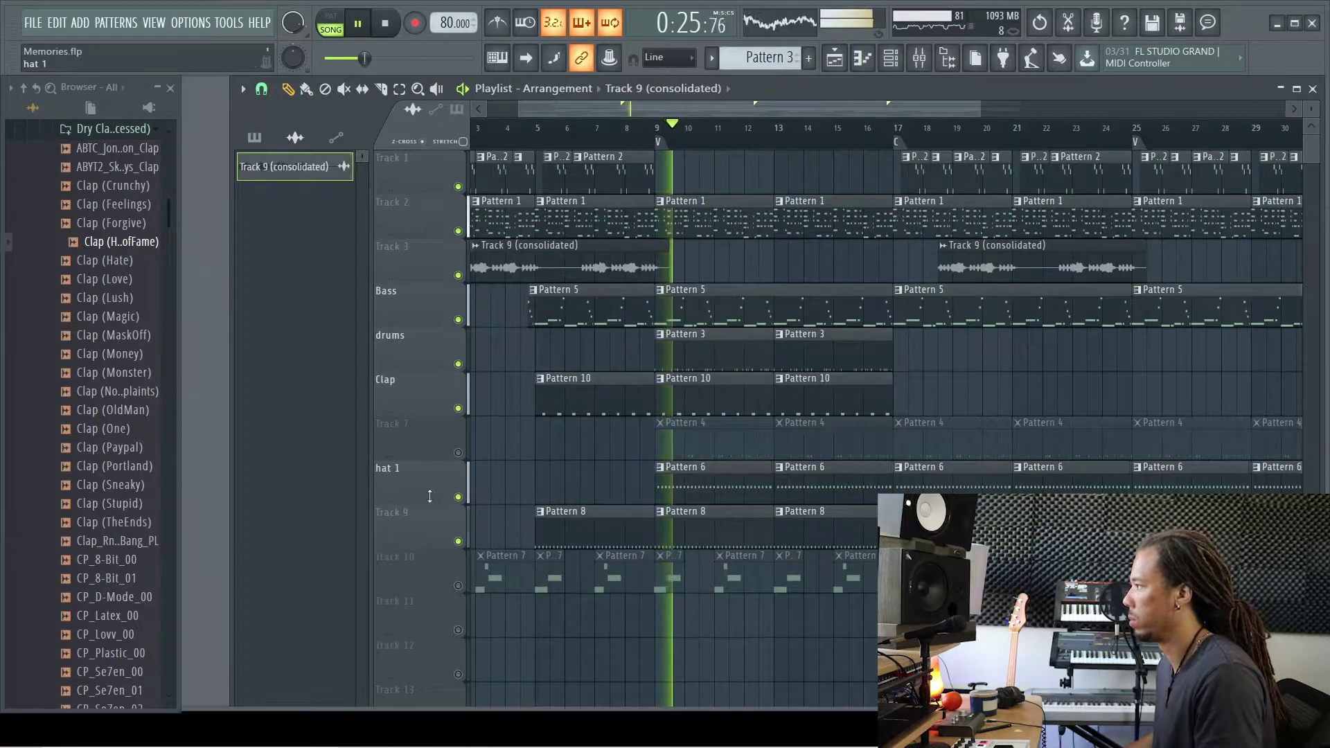
Rename playlist Track 9, which holds the Pattern 8 clips, as "hat 2" and stop playback
right_click(443, 526)
left_click(469, 401)
type("hat 1")
key("BackSpace")
key("BackSpace")
type("2")
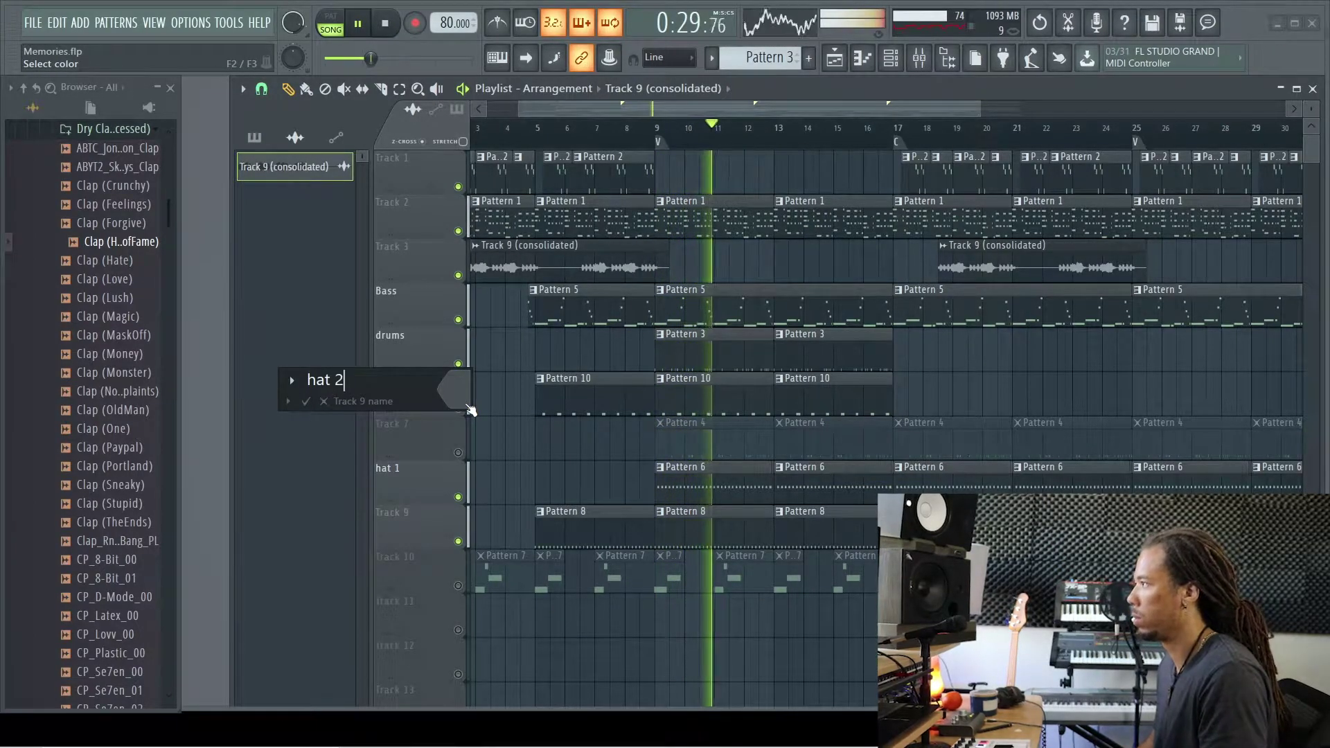
key("Return")
key("space")
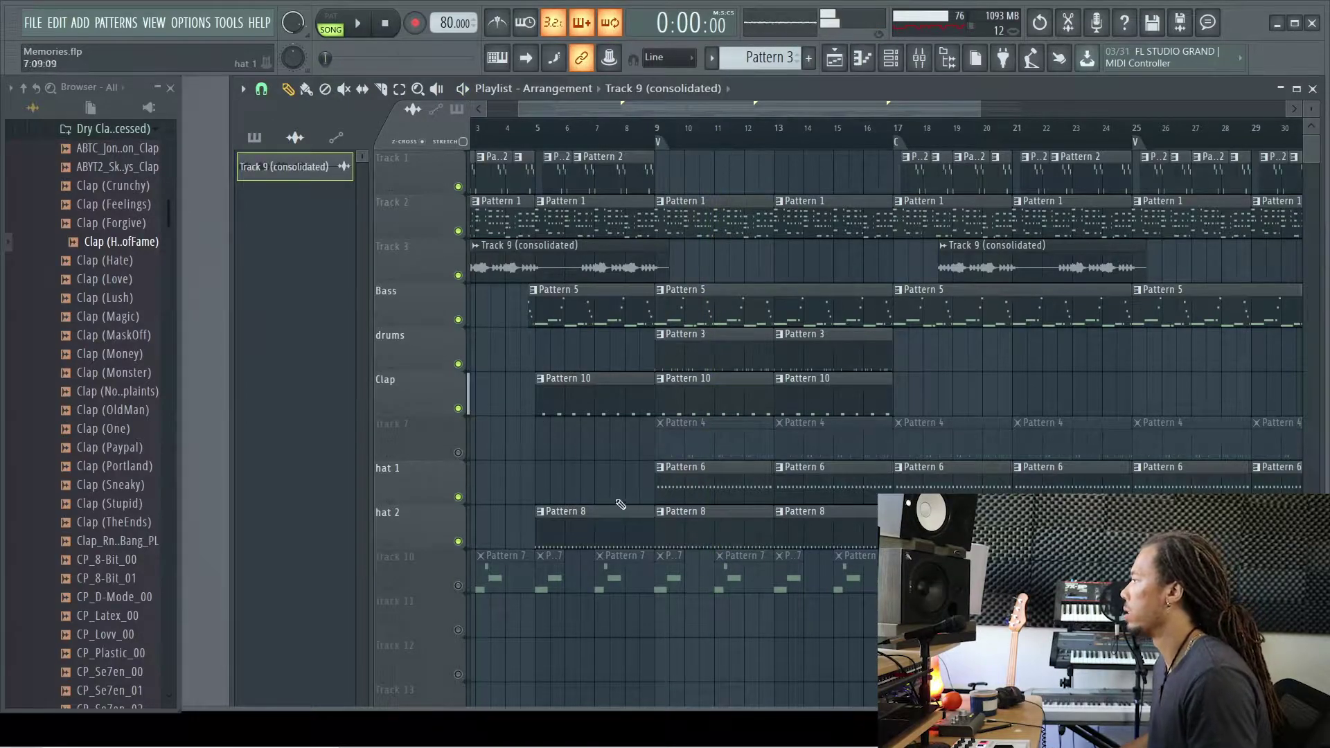
Unmute Track 10 with the Pattern 7 clips and listen to it in the arrangement
scroll(691, 219, "down", 4)
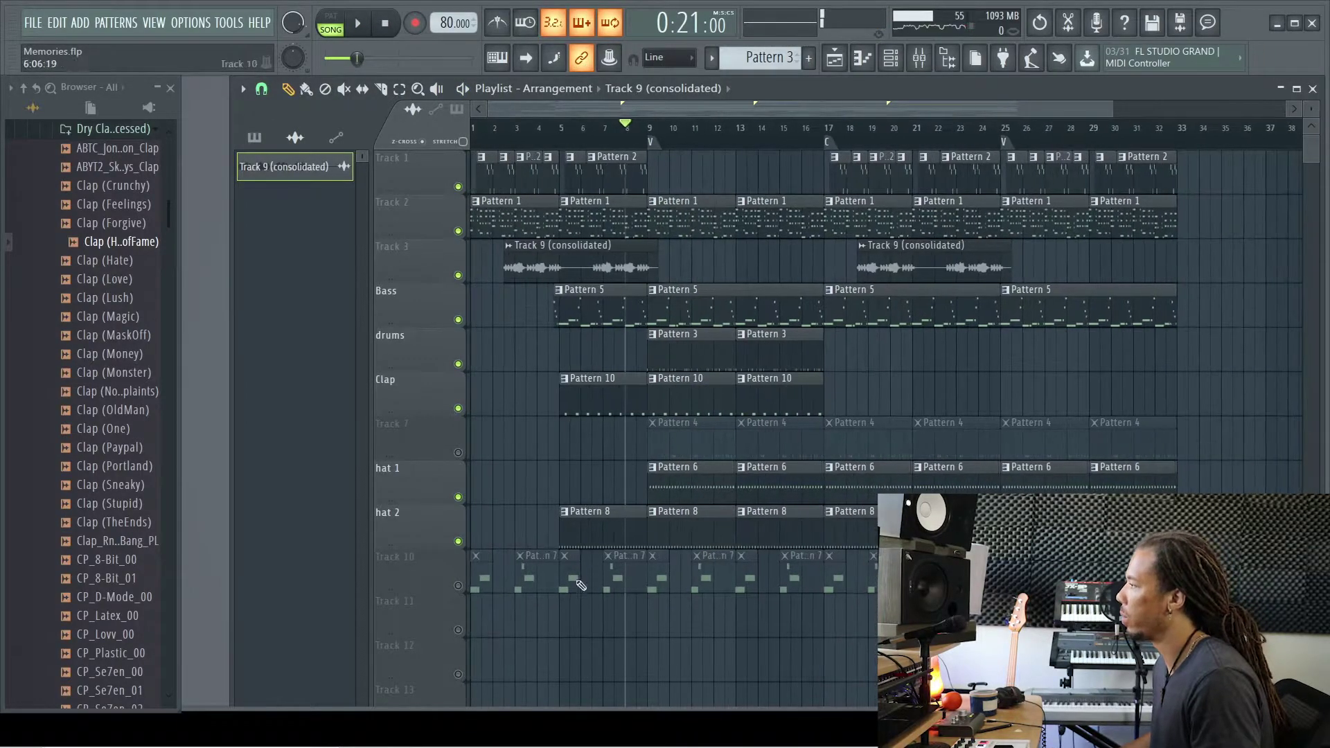
scroll(600, 252, "up", 4)
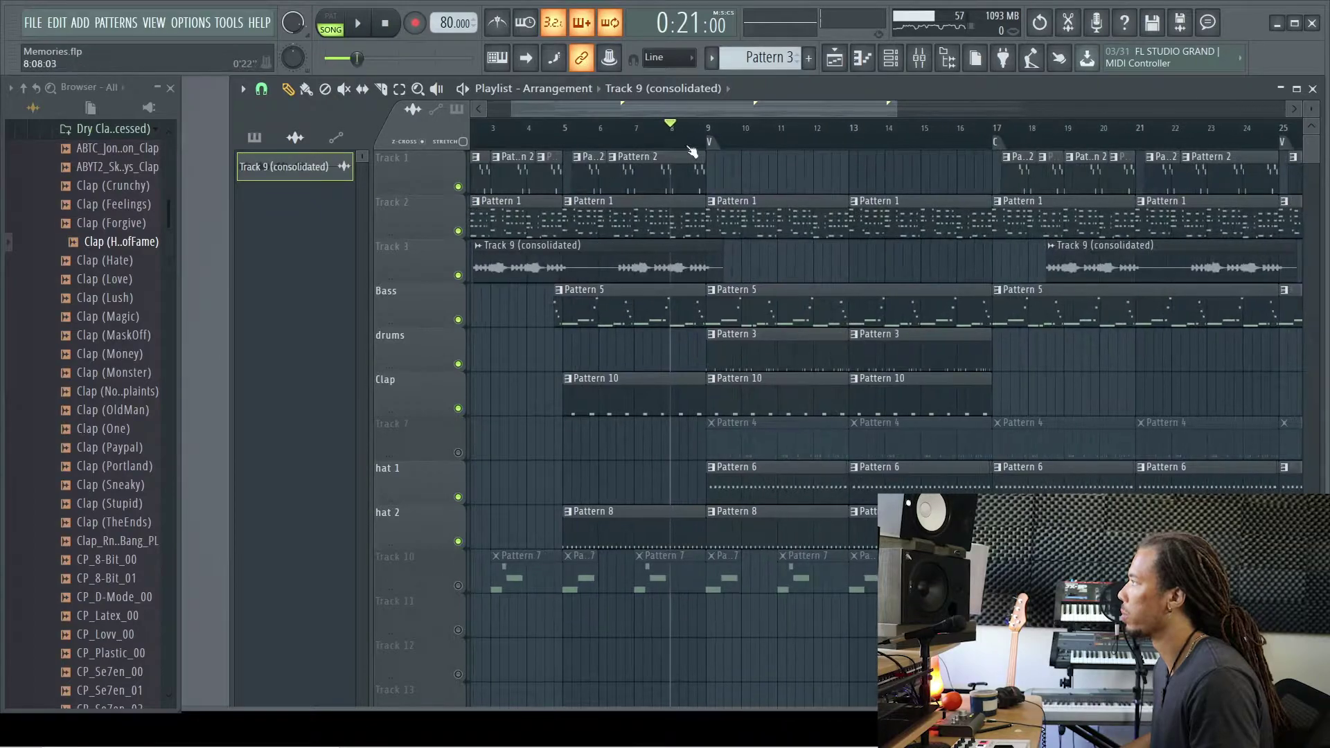
left_click(459, 585)
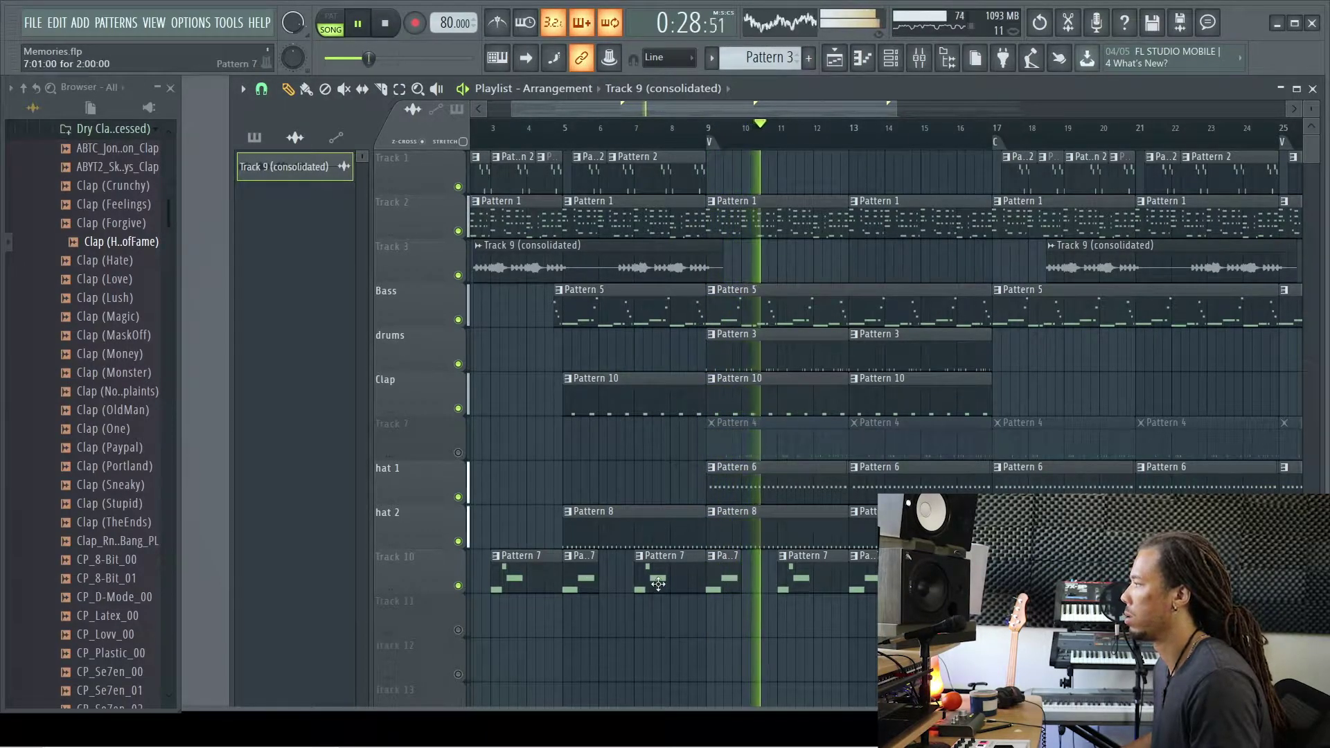
Remove all Pattern 7 clips before bar 9 from Track 10 and save the project
scroll(643, 571, "down", 2)
scroll(643, 574, "down", 1)
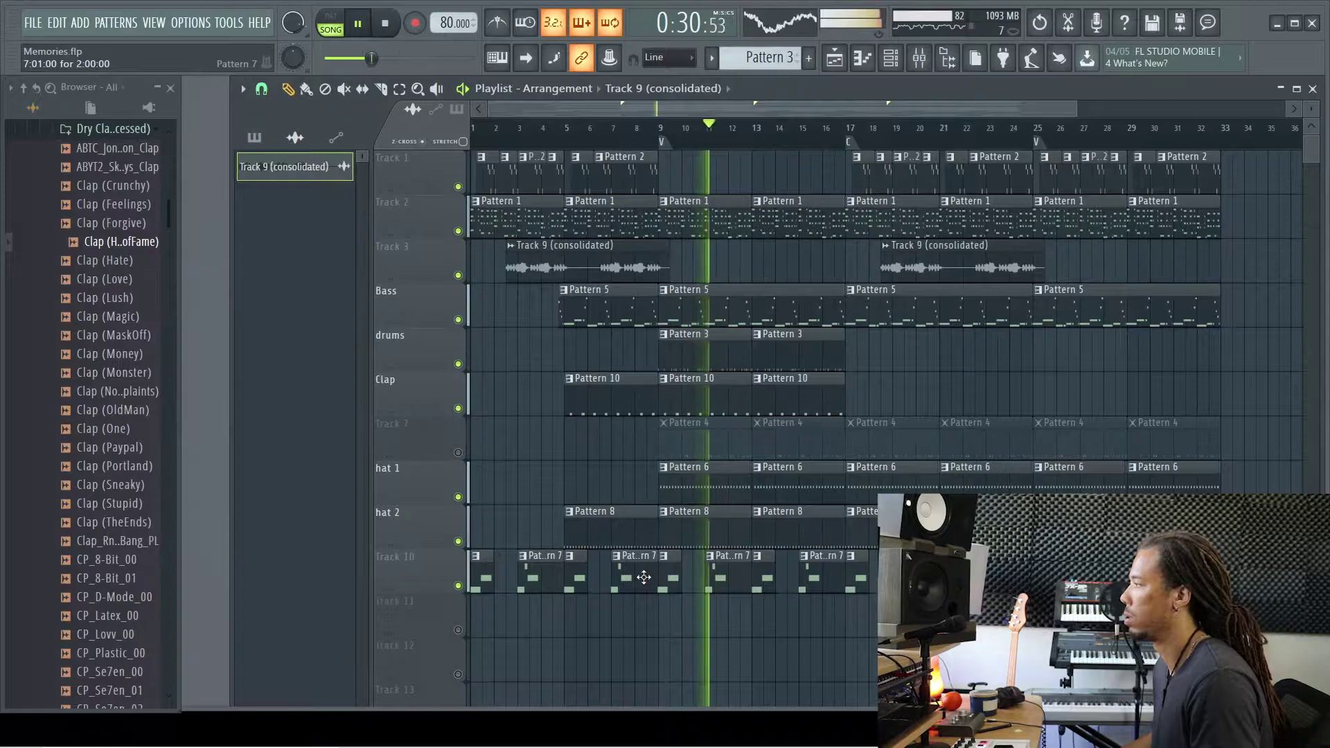
right_click(643, 582)
right_click(554, 578)
right_click(481, 579)
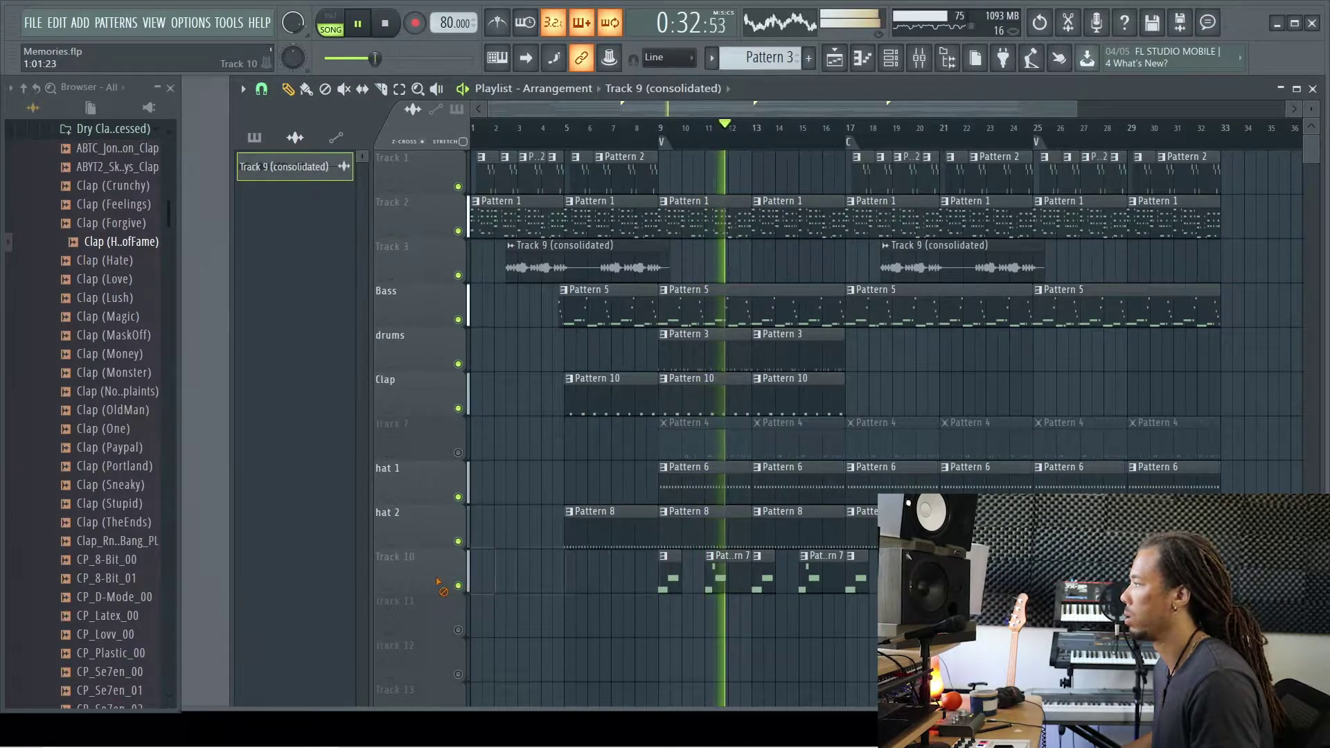
key("ctrl+s")
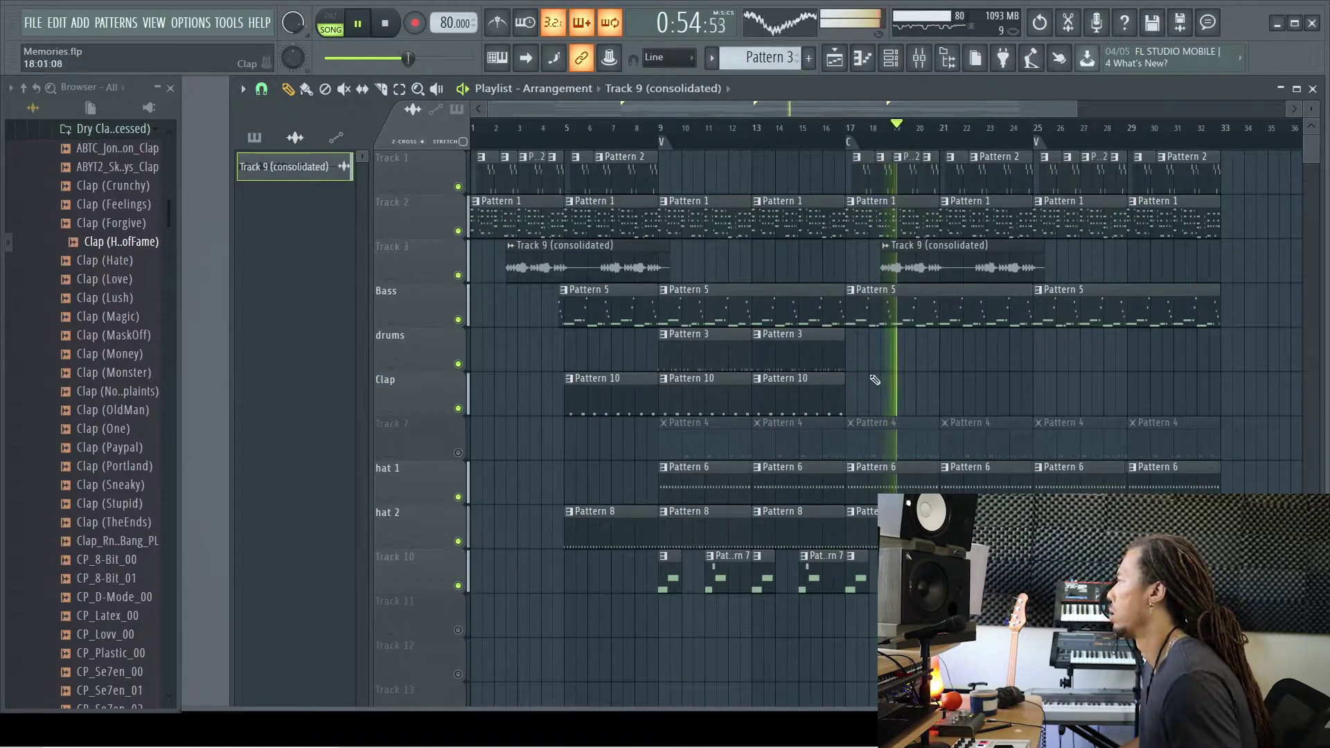
Add Pattern 3 clips to the drums track and Pattern 10 clips to the Clap track at bars 17 and 21
left_click(832, 357)
left_click(856, 353)
left_click(826, 390)
left_click(855, 393)
left_click(946, 389)
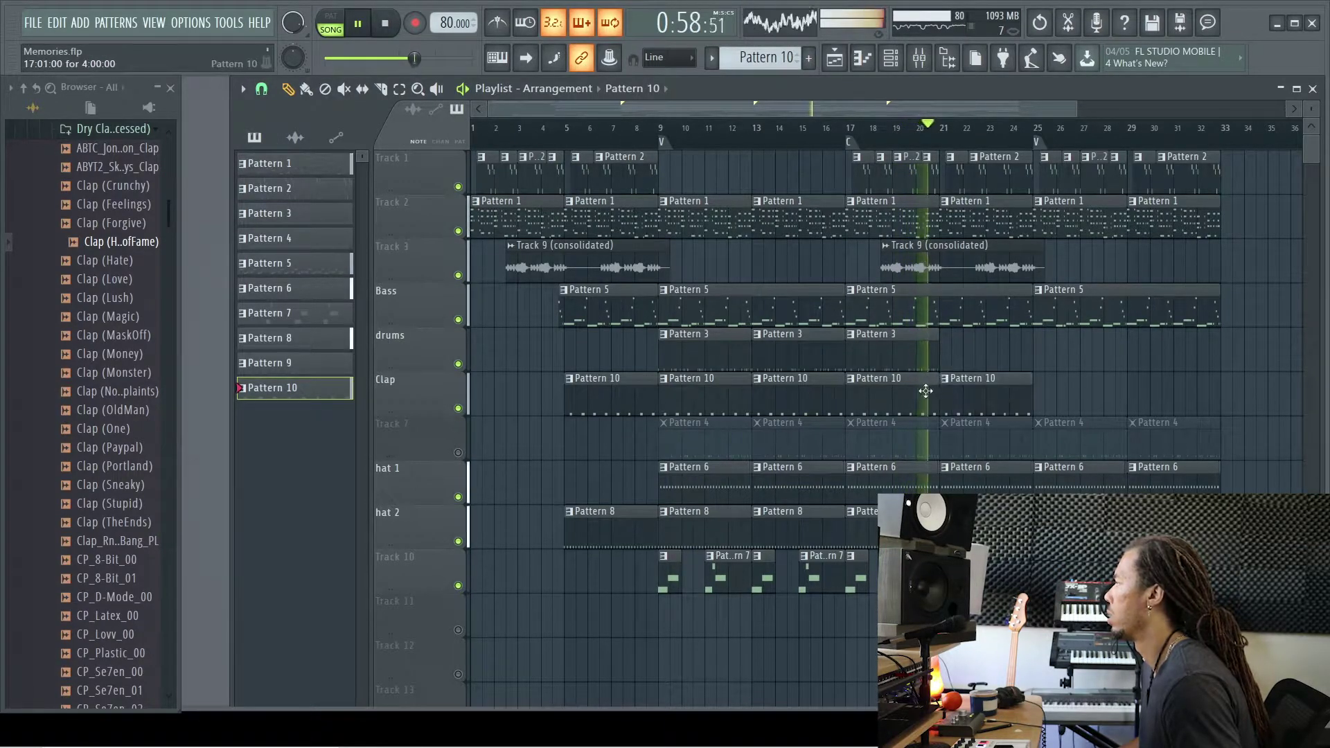
left_click(936, 347)
left_click(946, 346)
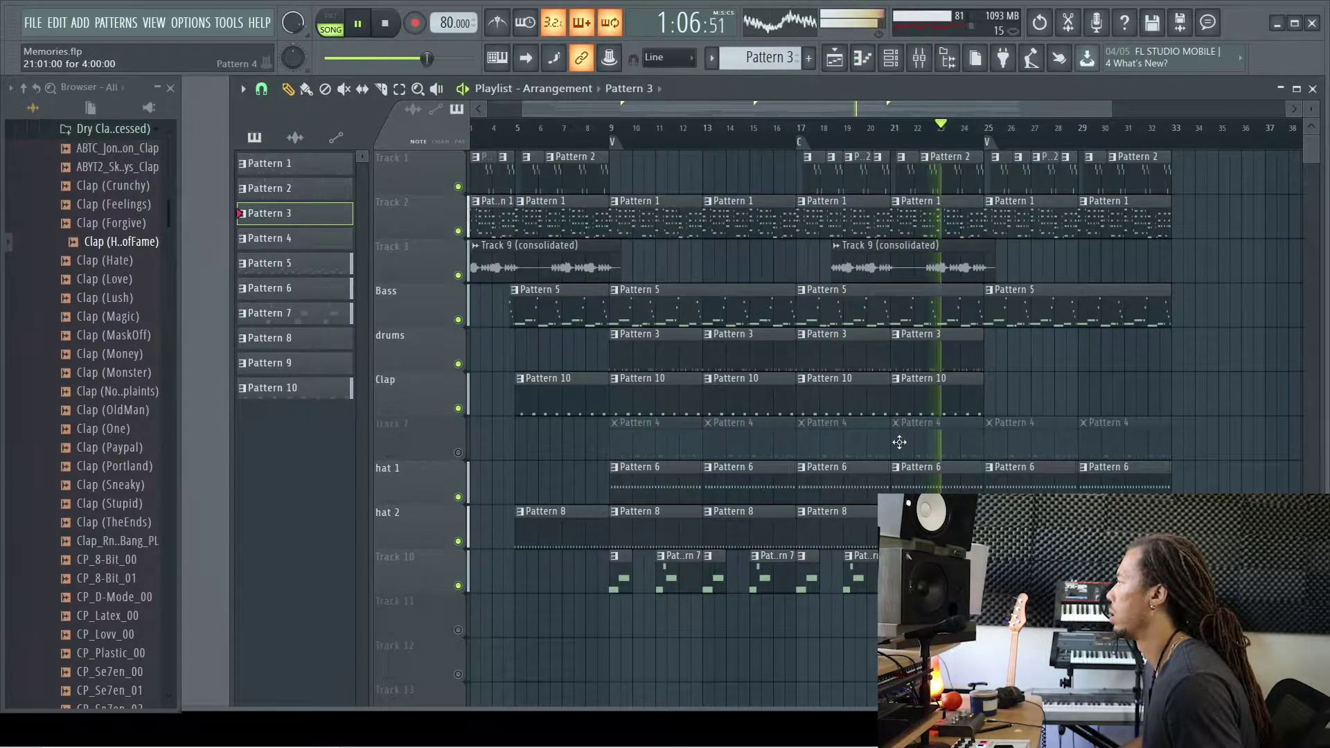
Remove the Pattern 4 clips before bar 25 and unmute Track 7, and mute Track 10
left_click_drag(903, 444, 600, 434)
left_click(459, 453)
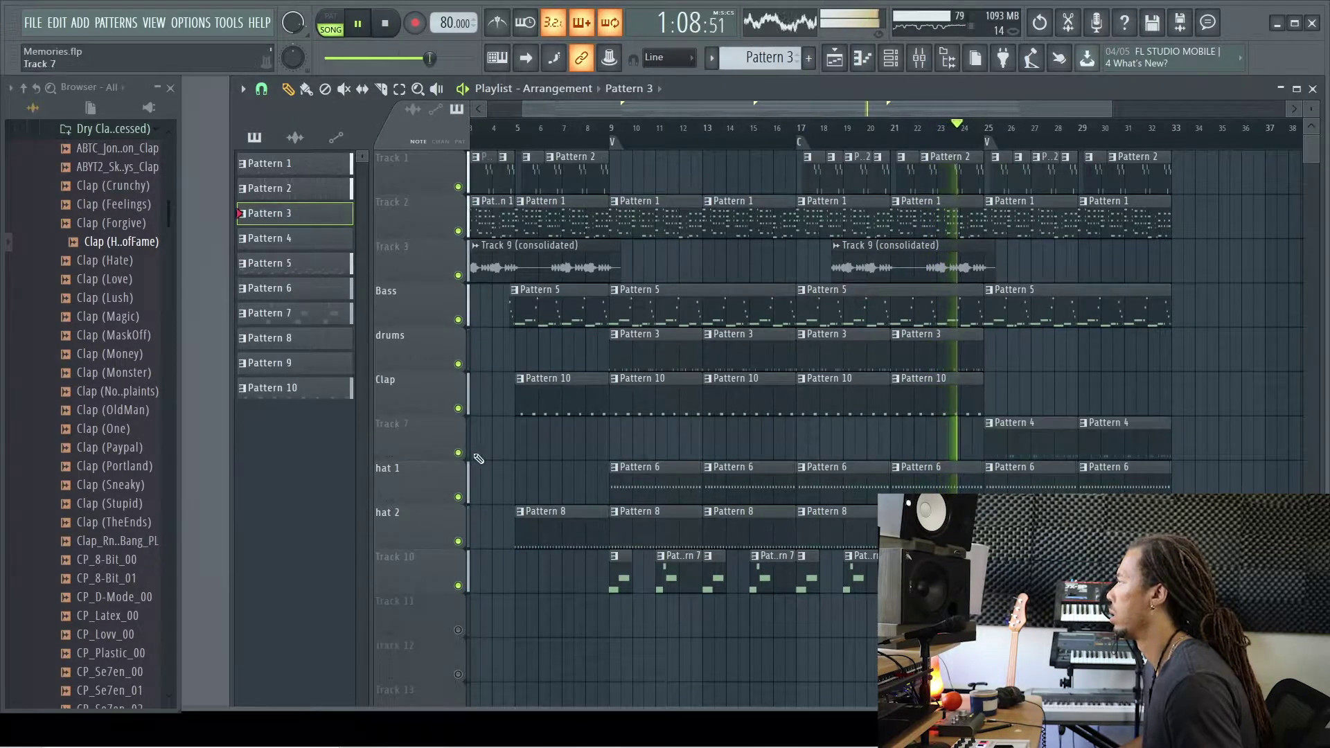
scroll(915, 428, "up", 3)
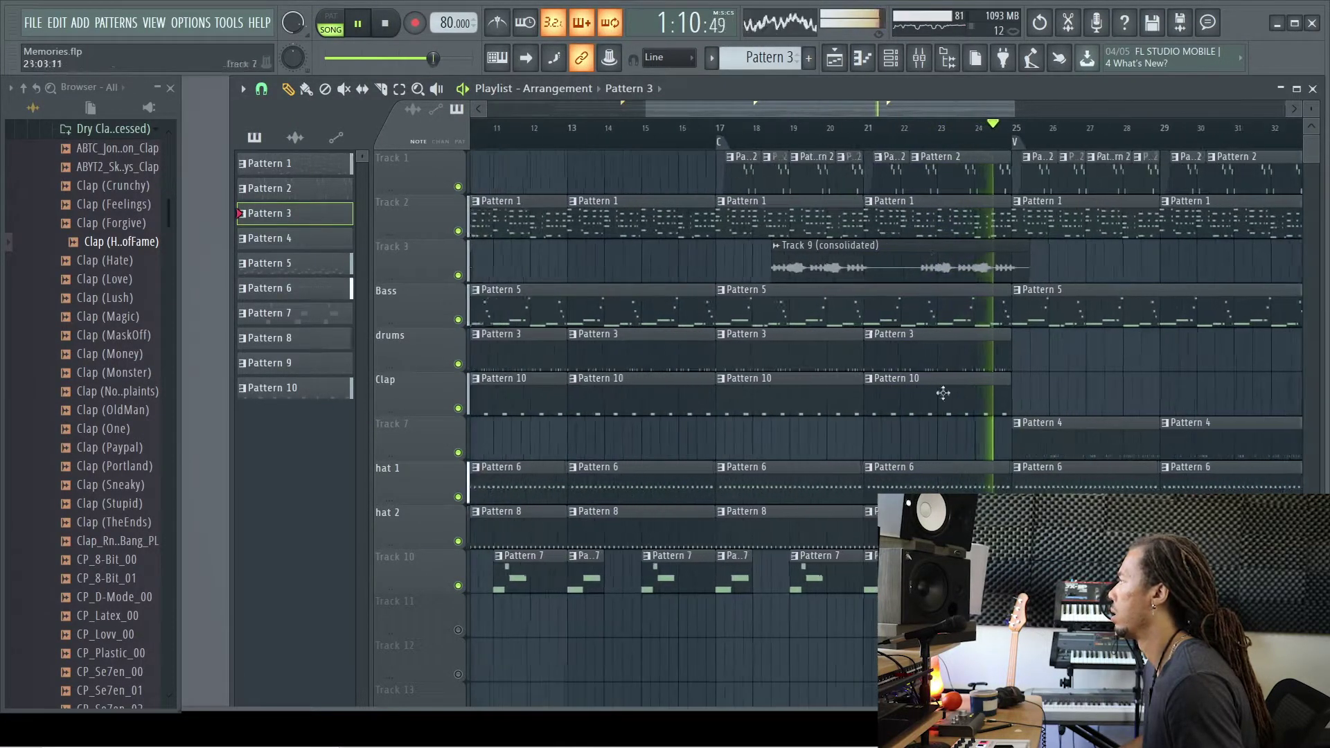
left_click(458, 586)
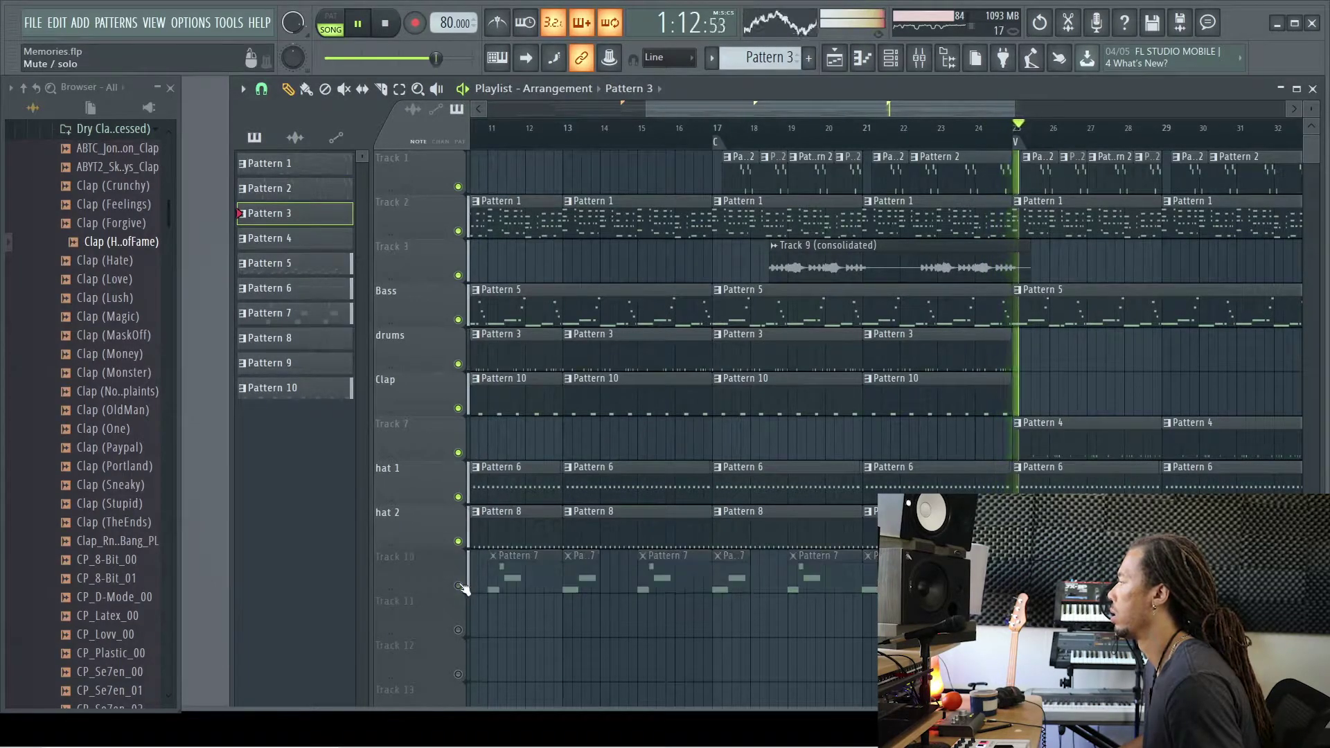
Add Pattern 10 clips to the Clap track at bars 25 and 29 and clear all Track 1 clips from bar 25 on
left_click_drag(933, 111, 999, 113)
left_click(852, 392)
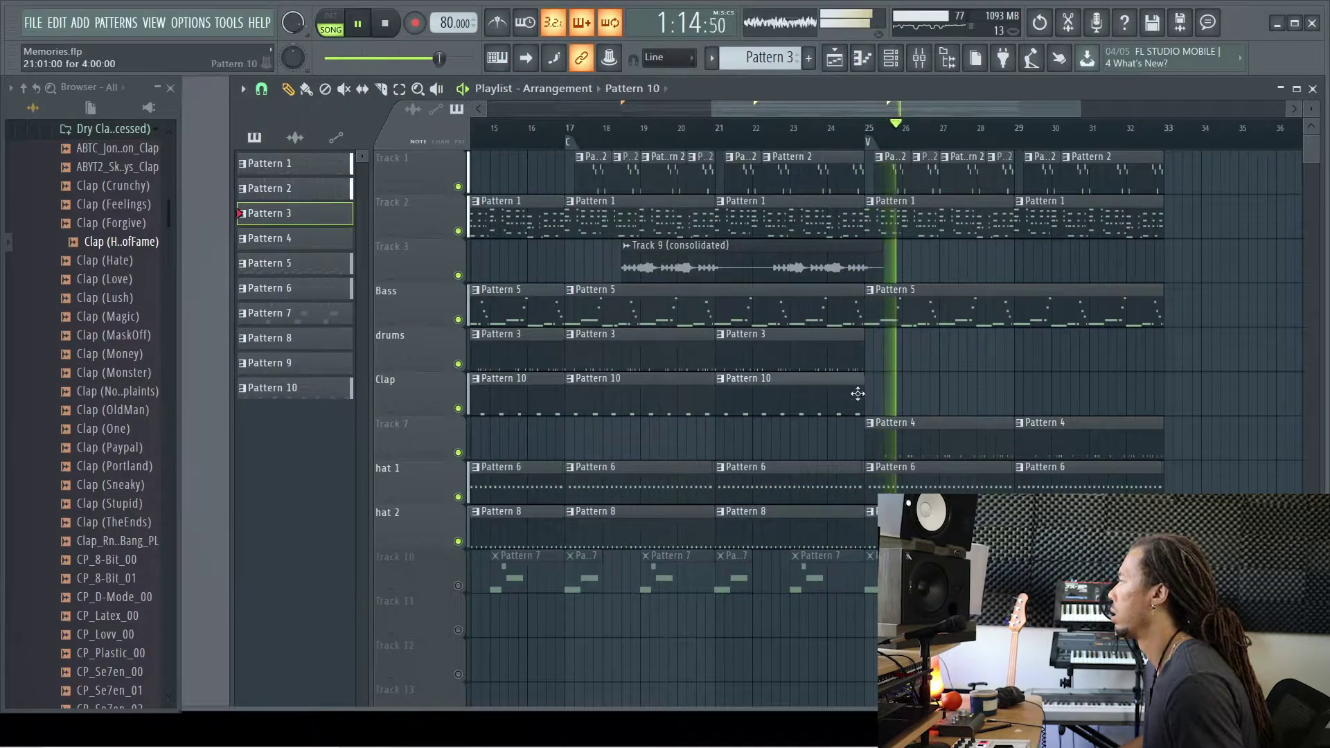
left_click(871, 391)
left_click(1022, 389)
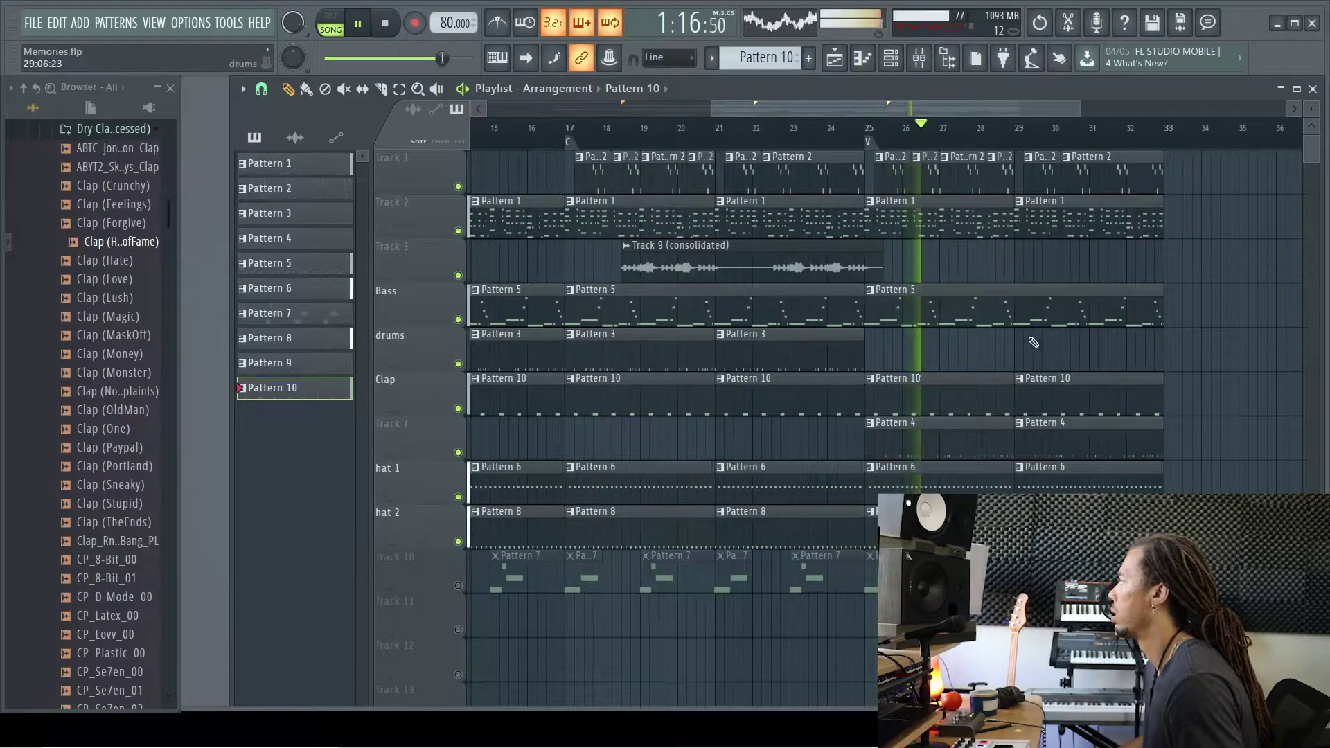
right_click(900, 181)
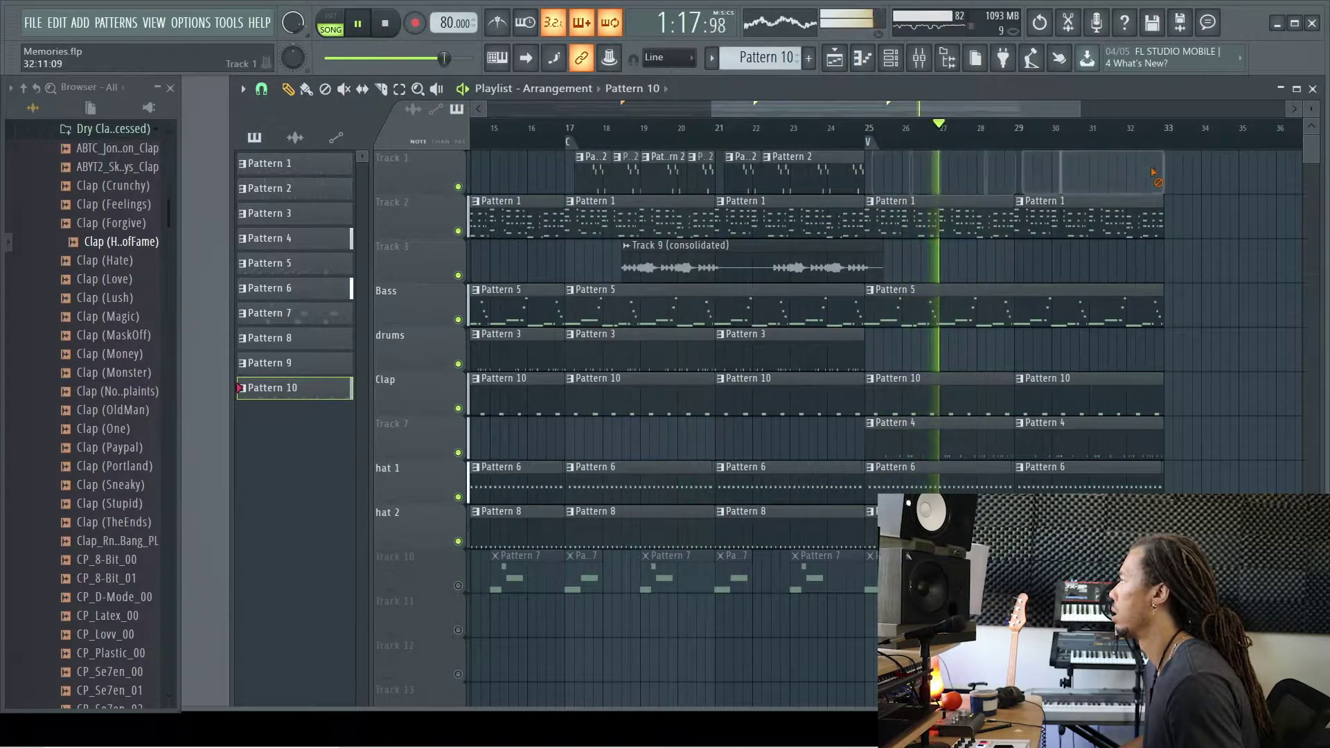
Add Pattern 3 clips to the drums track at bars 25 and 29, checking by playback from bar 24, and save the project
key("space")
left_click(853, 352)
left_click(883, 360)
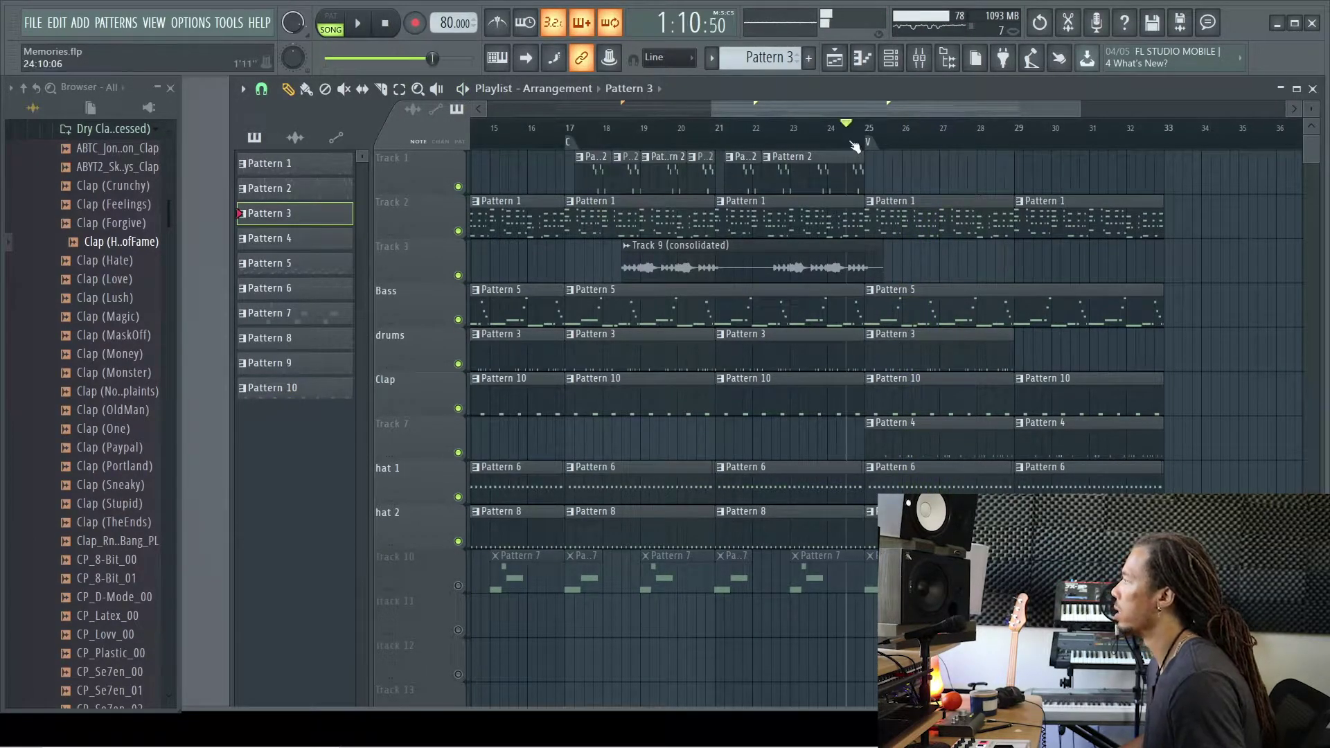
key("space")
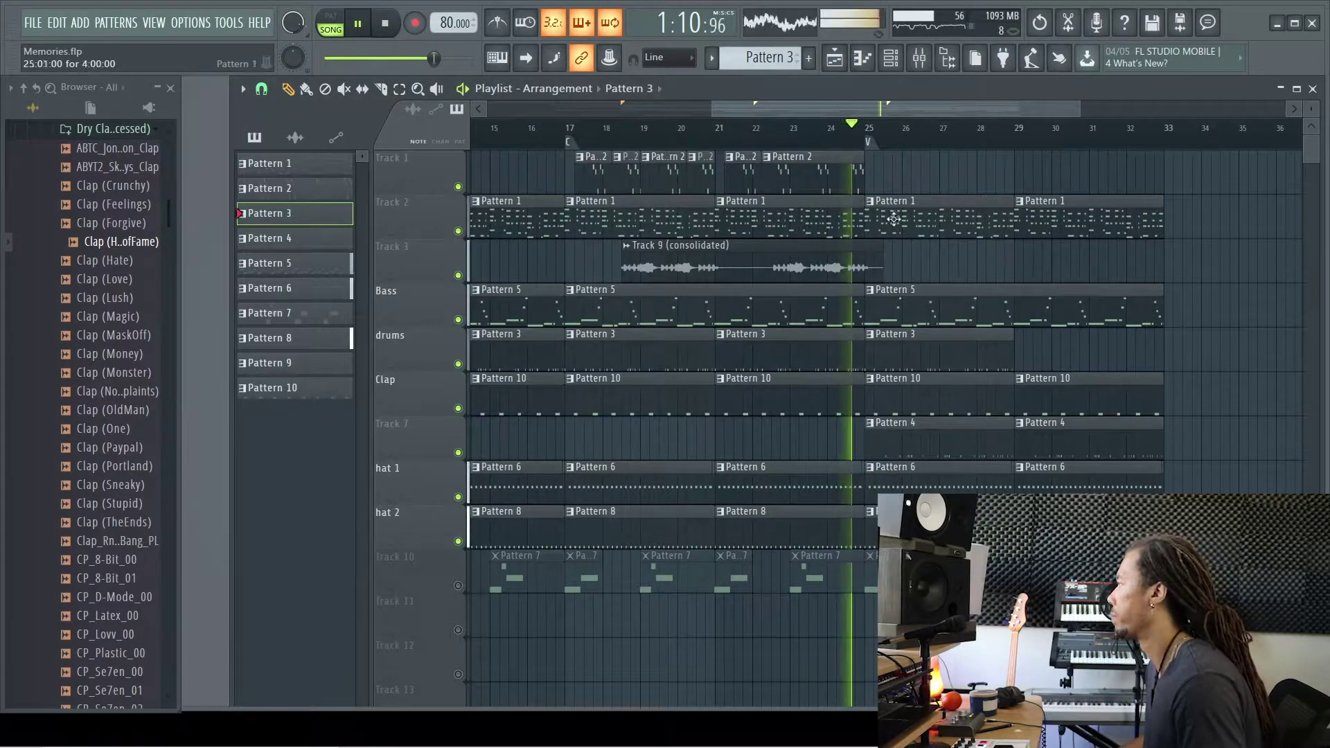
left_click(1034, 352)
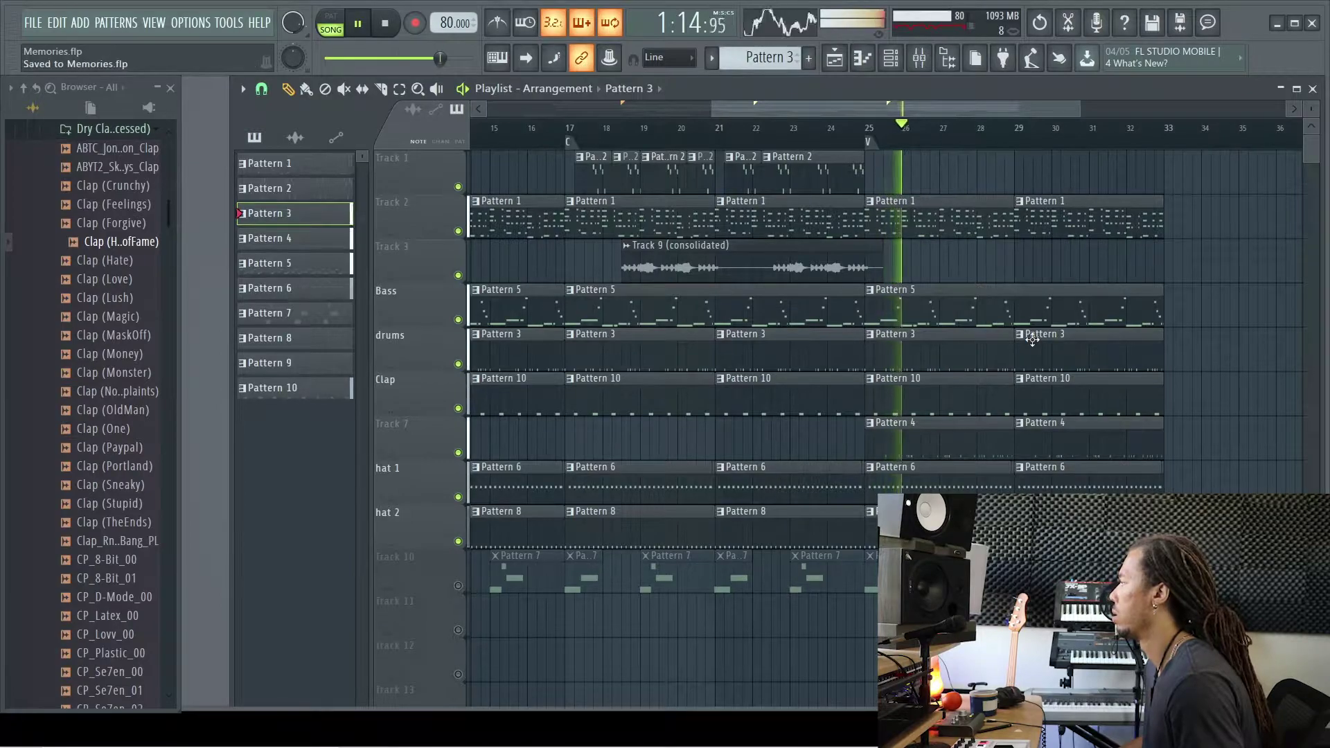
Unmute Track 10 to bring the Pattern 7 clips back into the arrangement
scroll(915, 448, "down", 2)
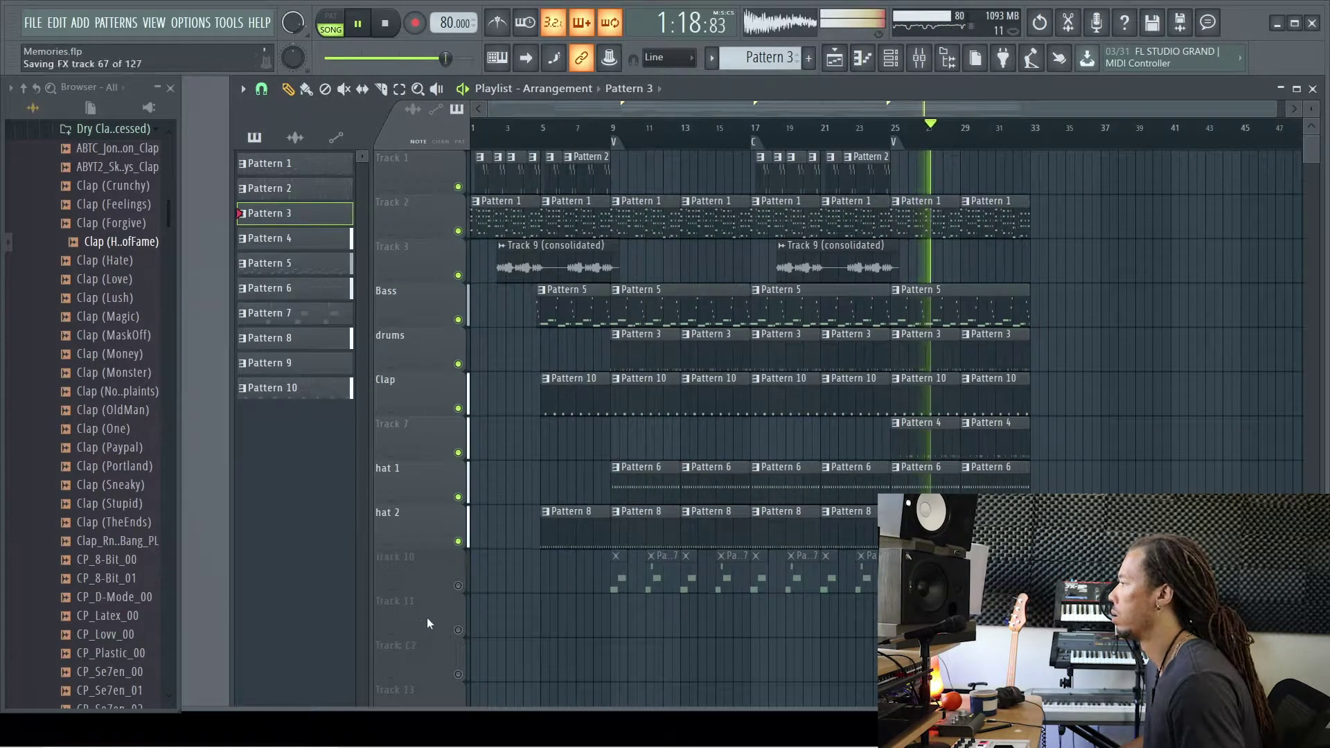
left_click(459, 587)
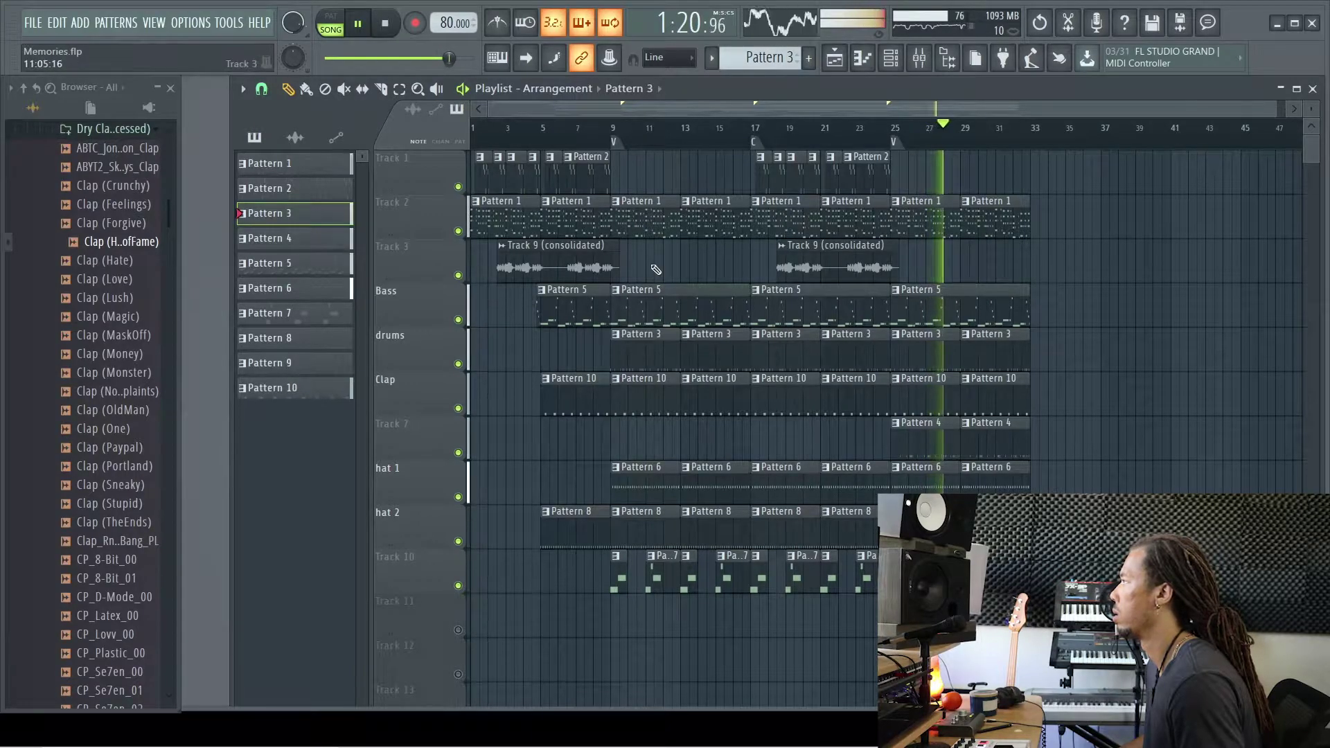
scroll(870, 424, "up", 3)
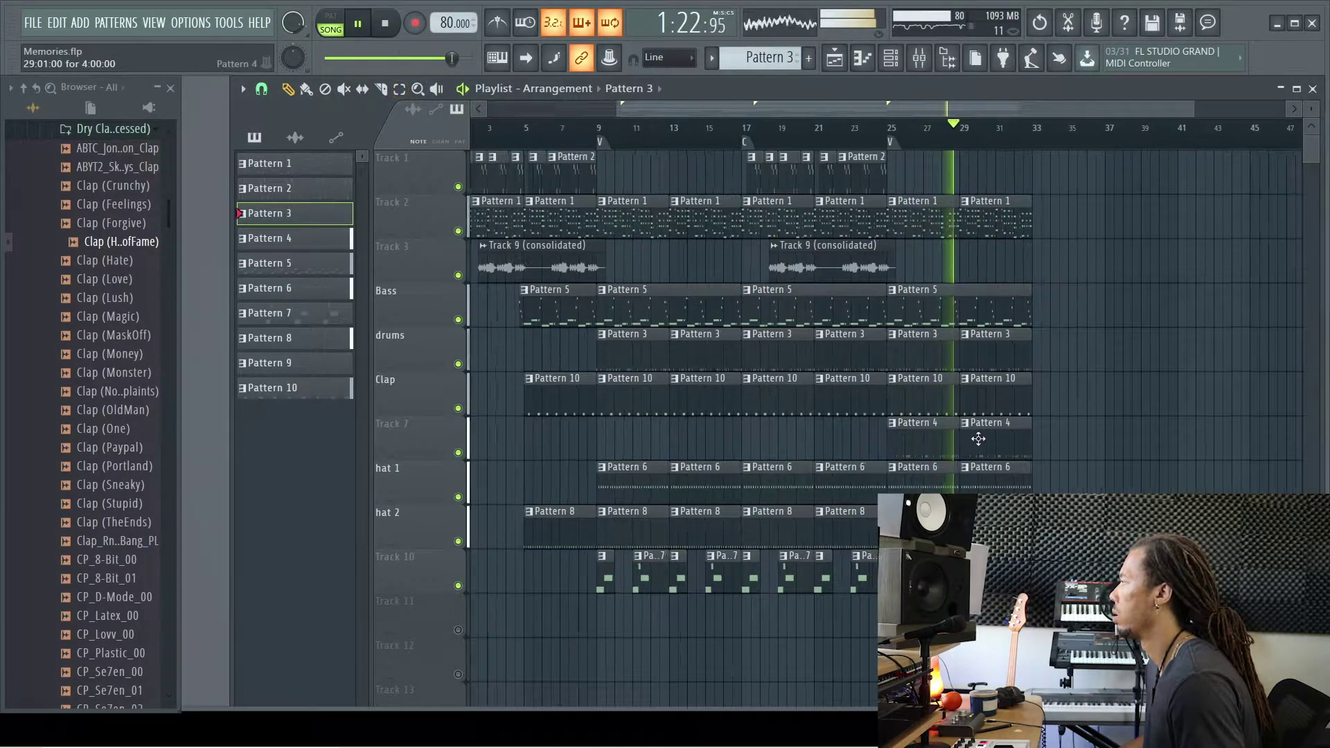
Stop playback and open the Pattern 4 clip's Cymatics - Hihat 6 notes in the piano roll
key("space")
left_click(832, 437)
double_click(833, 438)
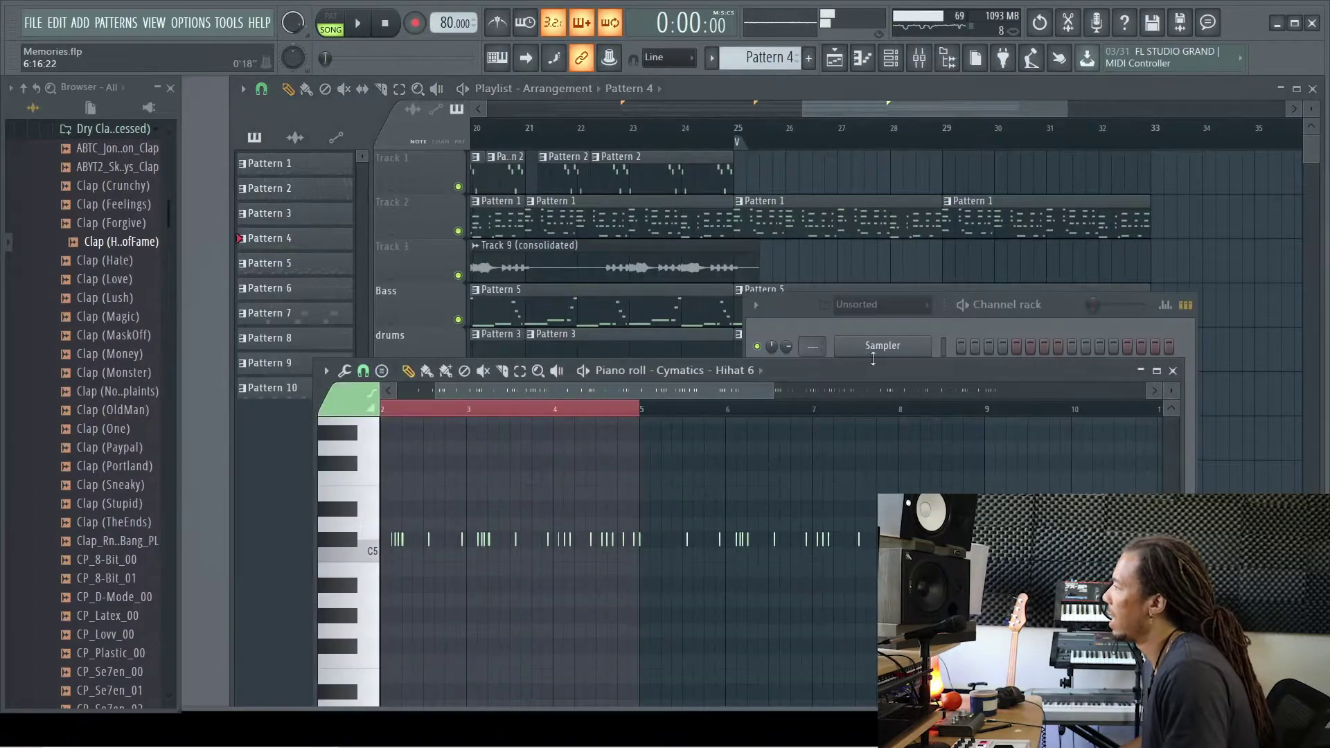
Close the piano roll, select bars 25 to 33 in the playlist as the playback range, and start playback there
left_click(1173, 371)
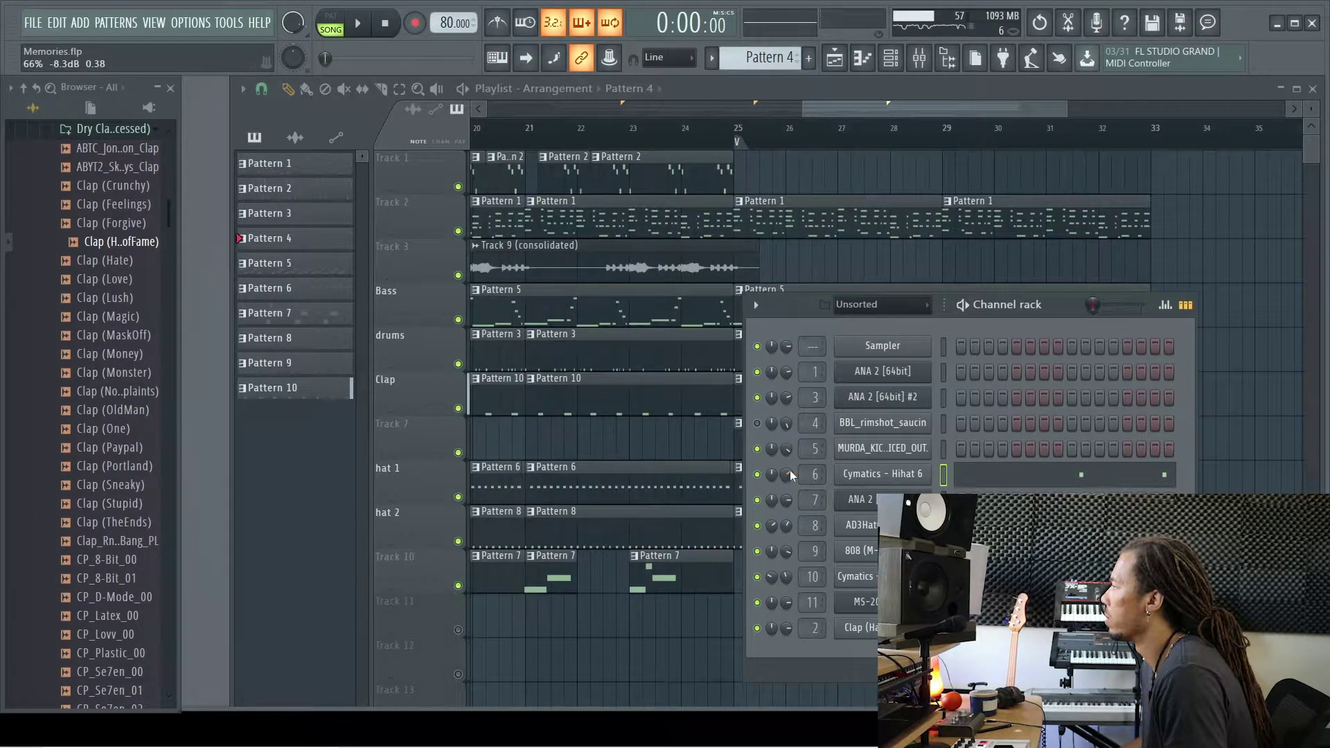
left_click_drag(736, 134, 534, 145)
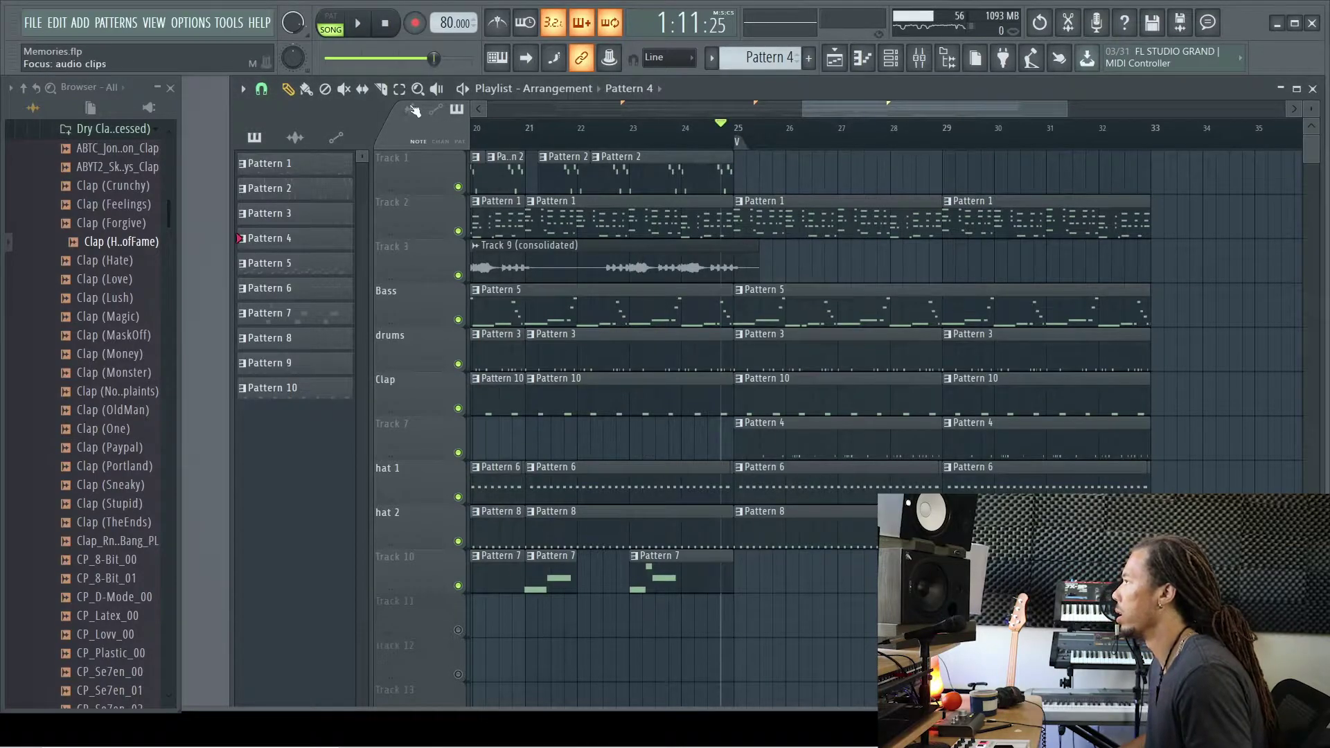
double_click(740, 143)
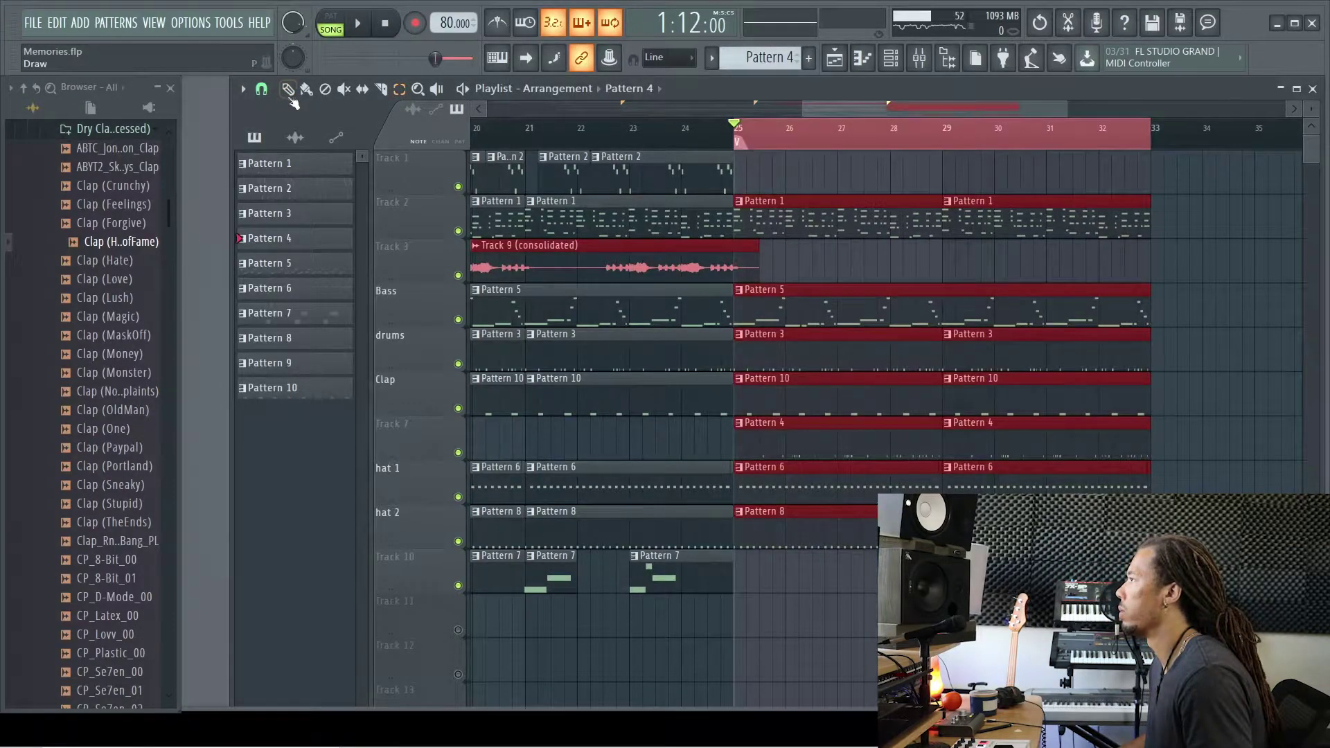
key("space")
Open the Cymatics - Hihat 6 piano roll from the Pattern 4 clip and restart playback from the range's beginning
double_click(821, 438)
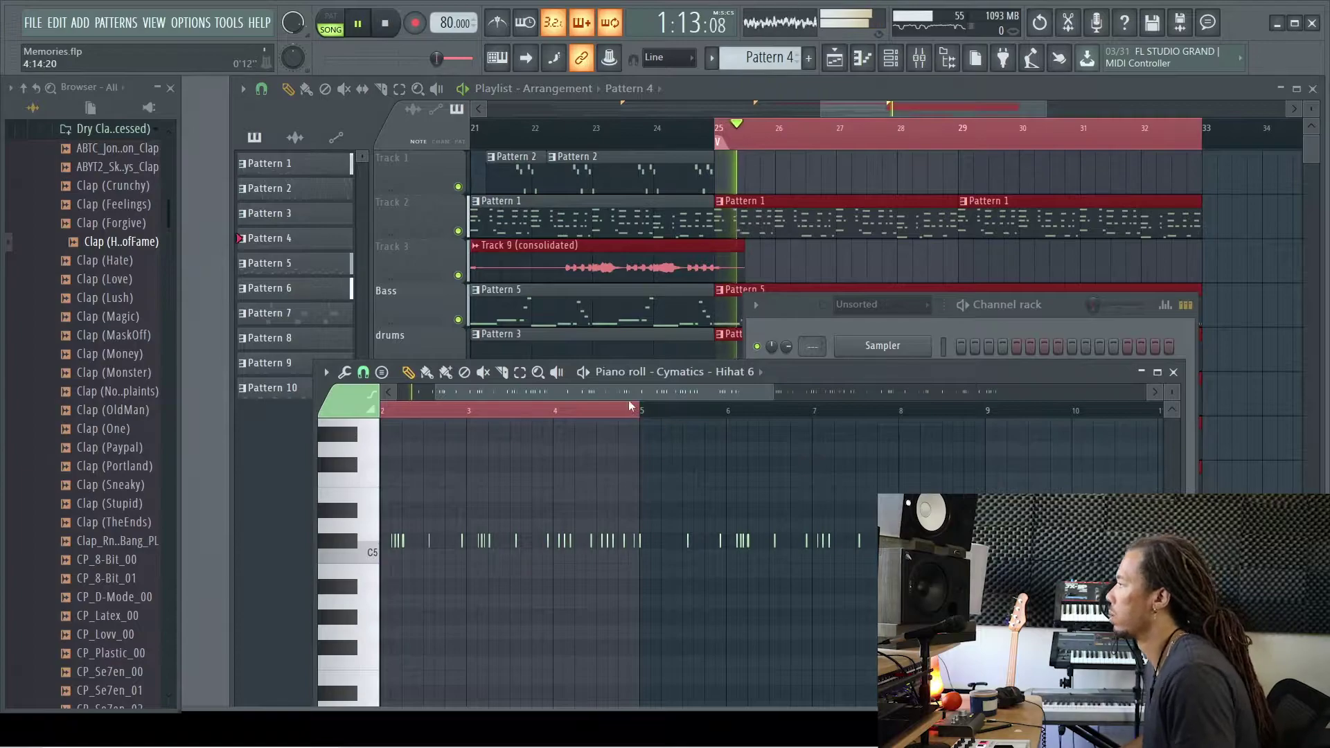
scroll(532, 433, "up", 3)
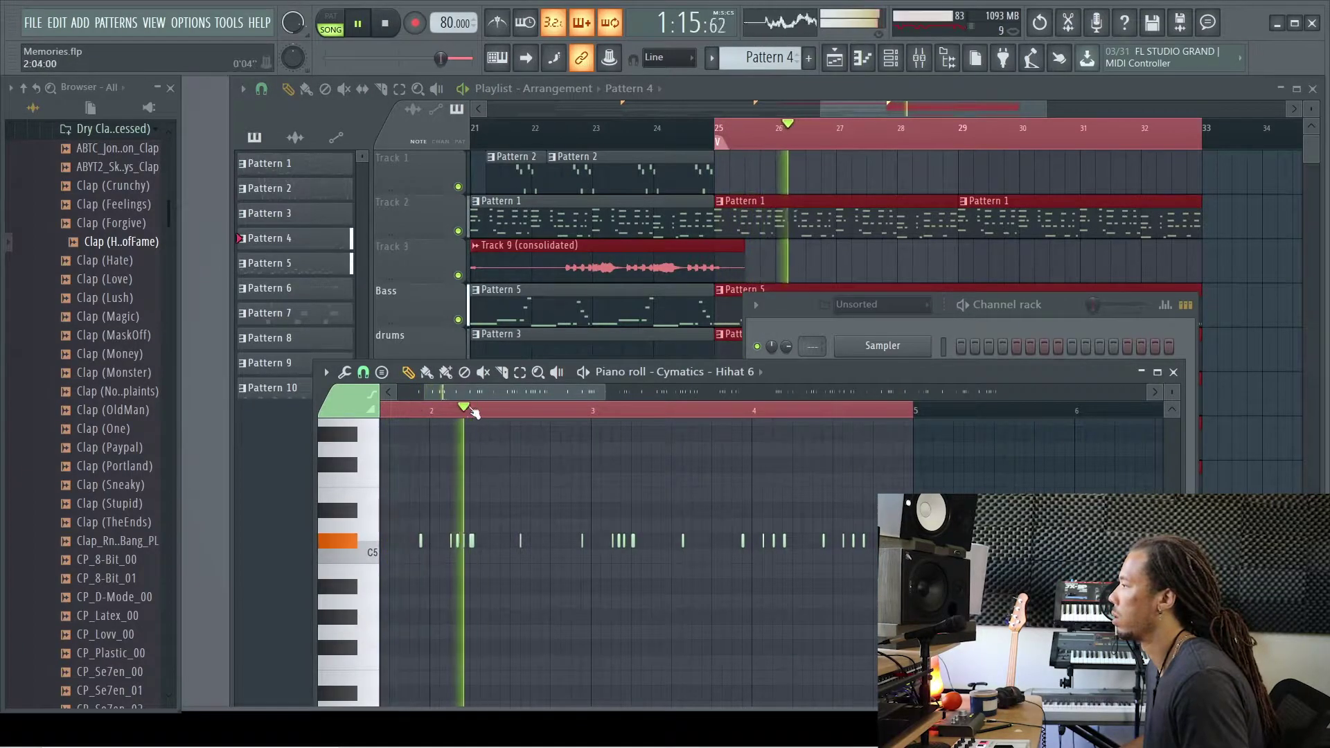
key("space")
key("space")
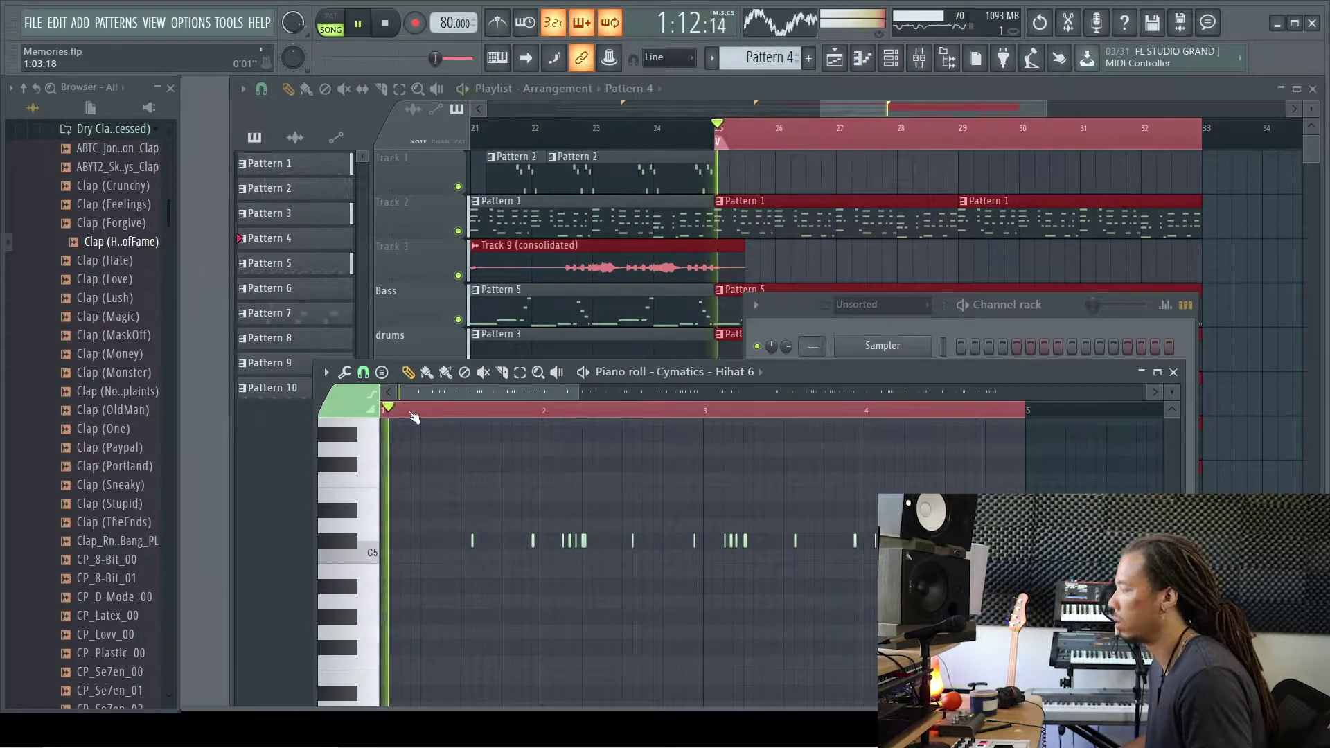
key("alt+q")
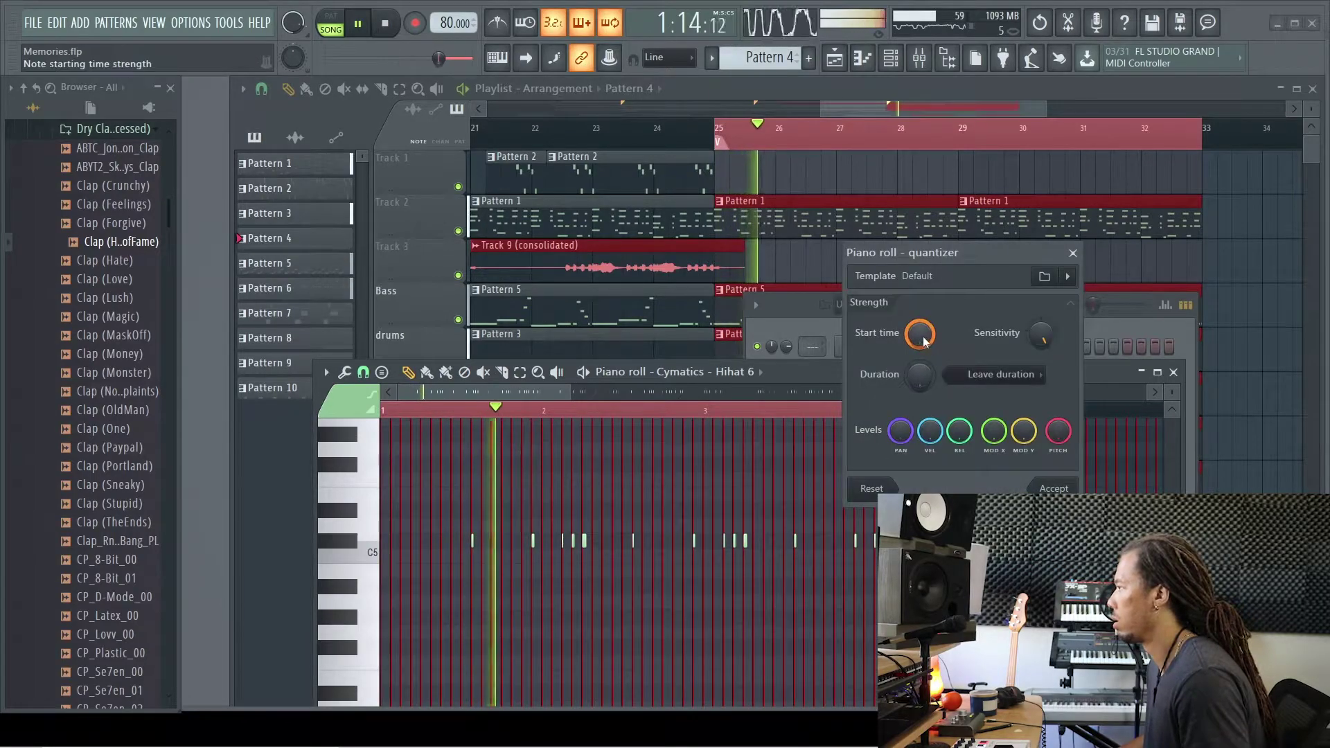
left_click_drag(924, 341, 924, 430)
left_click(1072, 253)
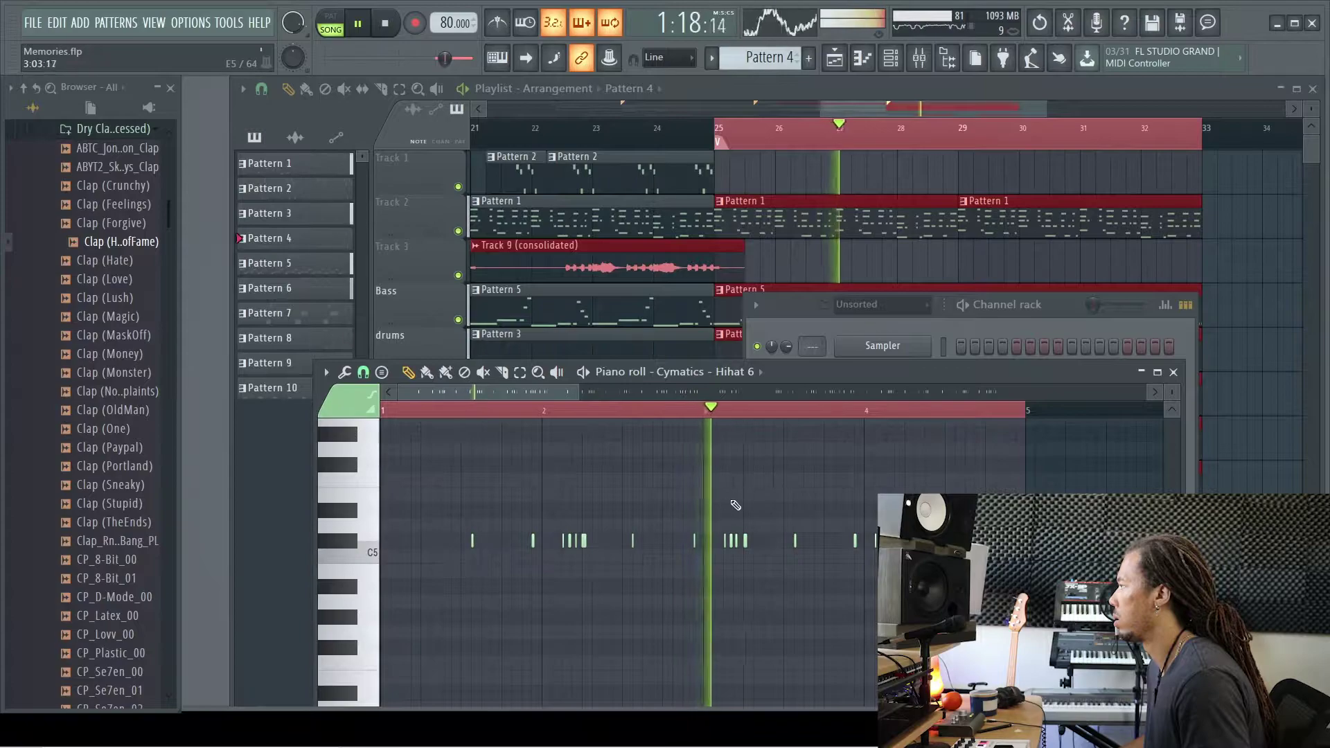
Select the three closely spaced hi-hat notes just after bar 3 and nudge them slightly earlier
scroll(732, 505, "up", 5)
left_click(519, 372)
mouse_move(663, 490)
left_mouse_down()
mouse_move(730, 548)
mouse_move(804, 568)
left_mouse_up()
left_click(408, 372)
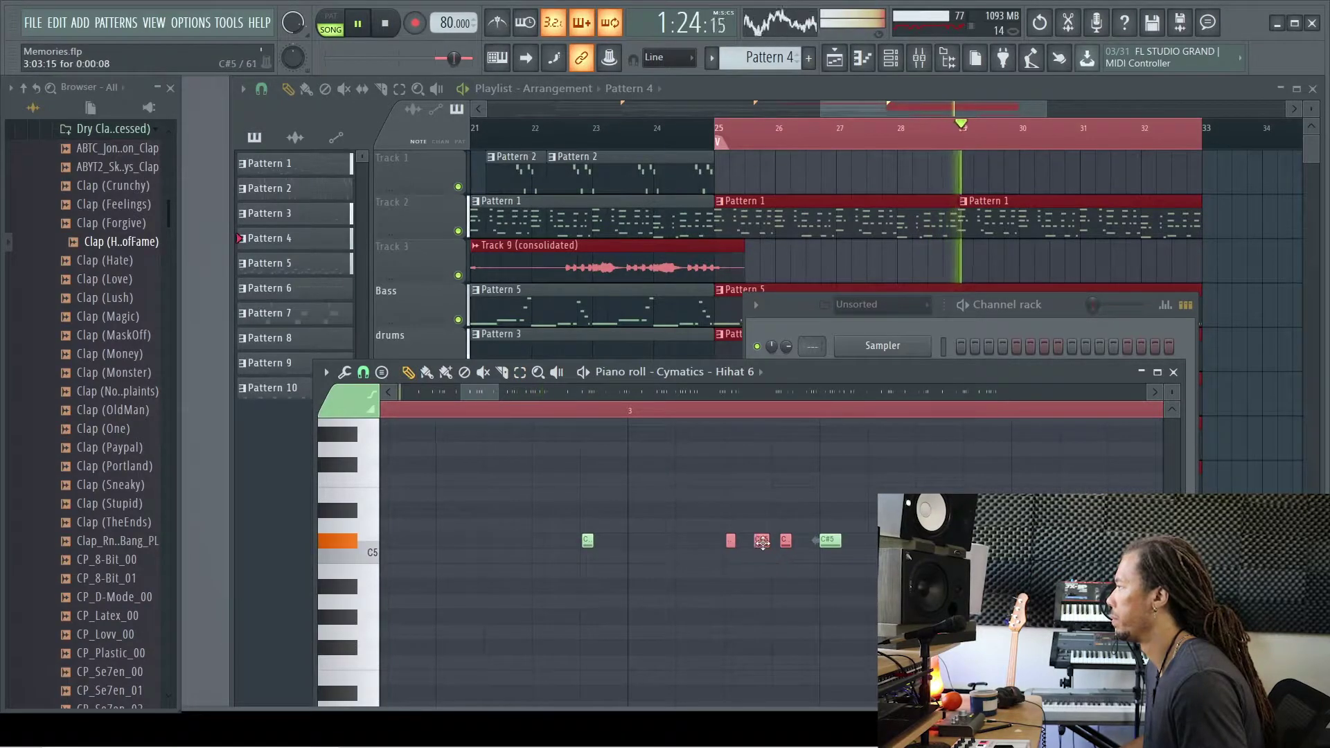
left_click(732, 494)
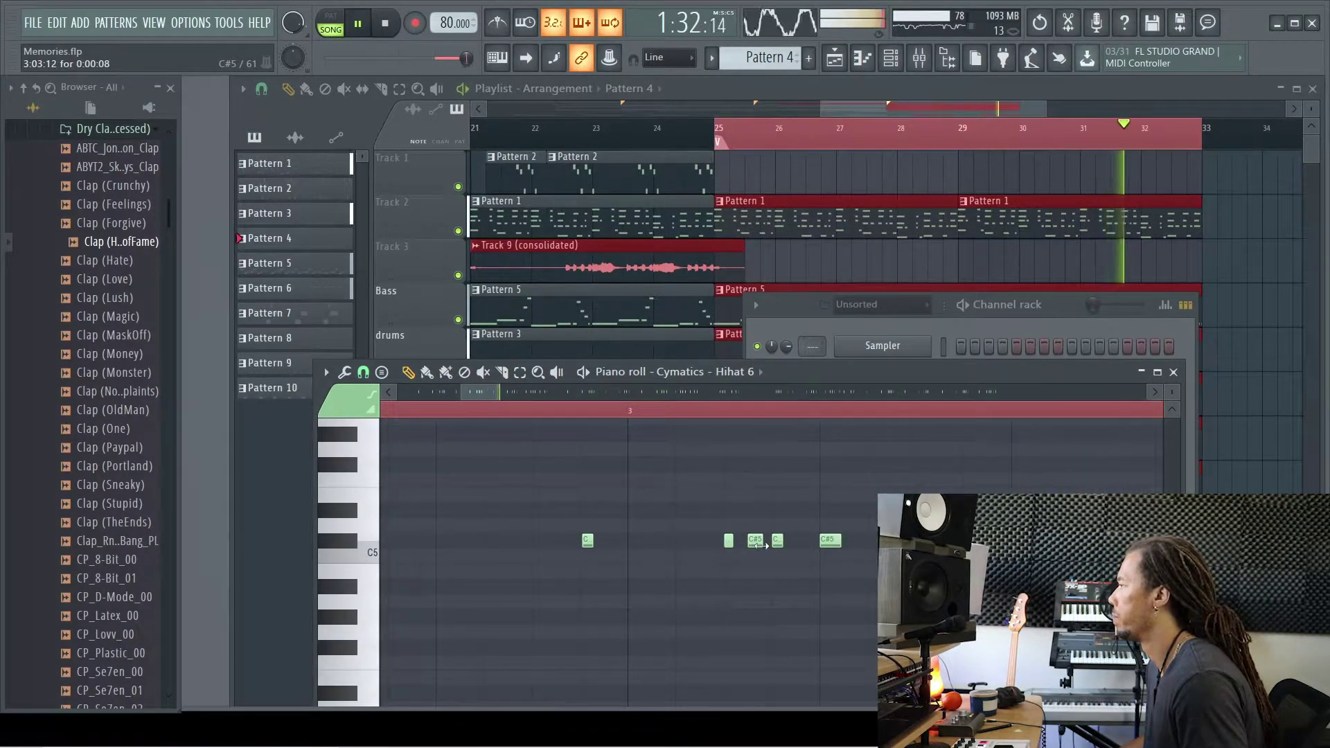
Examine the hi-hat notes around the start of bar 4 during playback, checking their timing, and stop playback
scroll(753, 497, "down", 3)
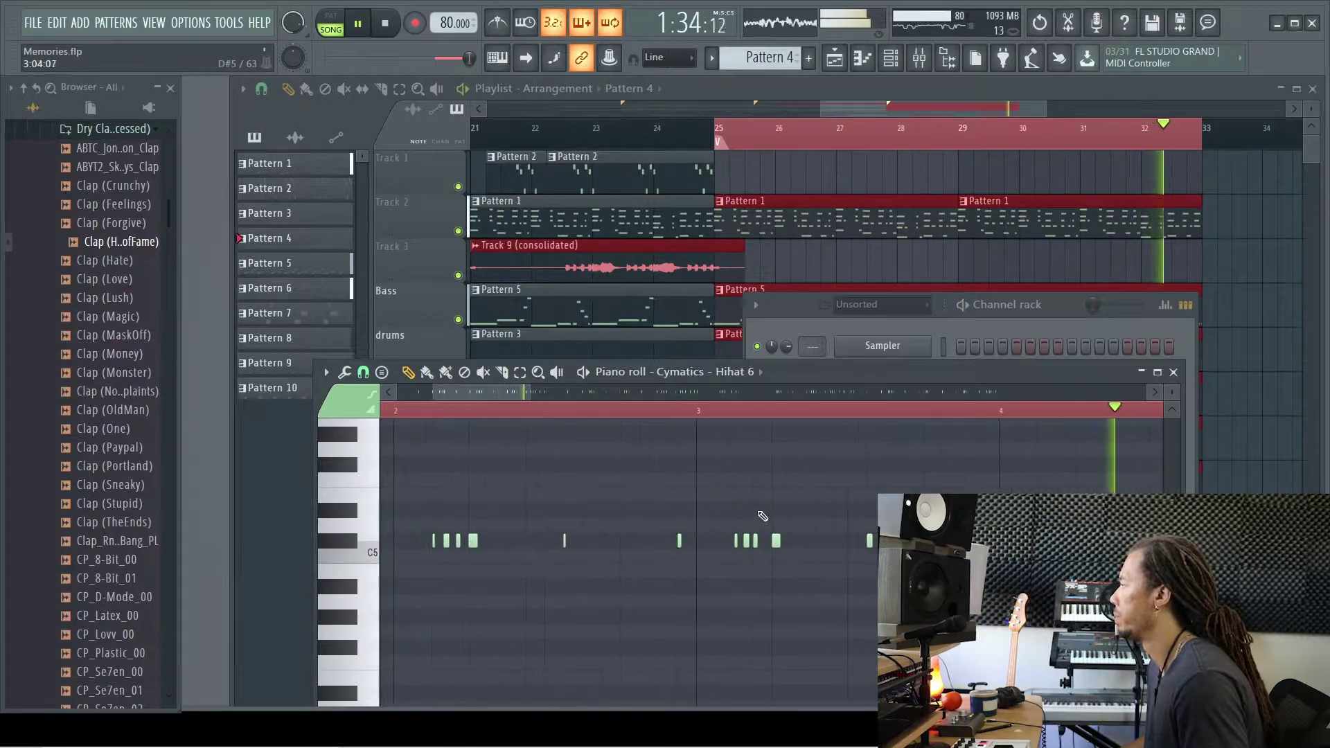
left_click_drag(497, 392, 537, 396)
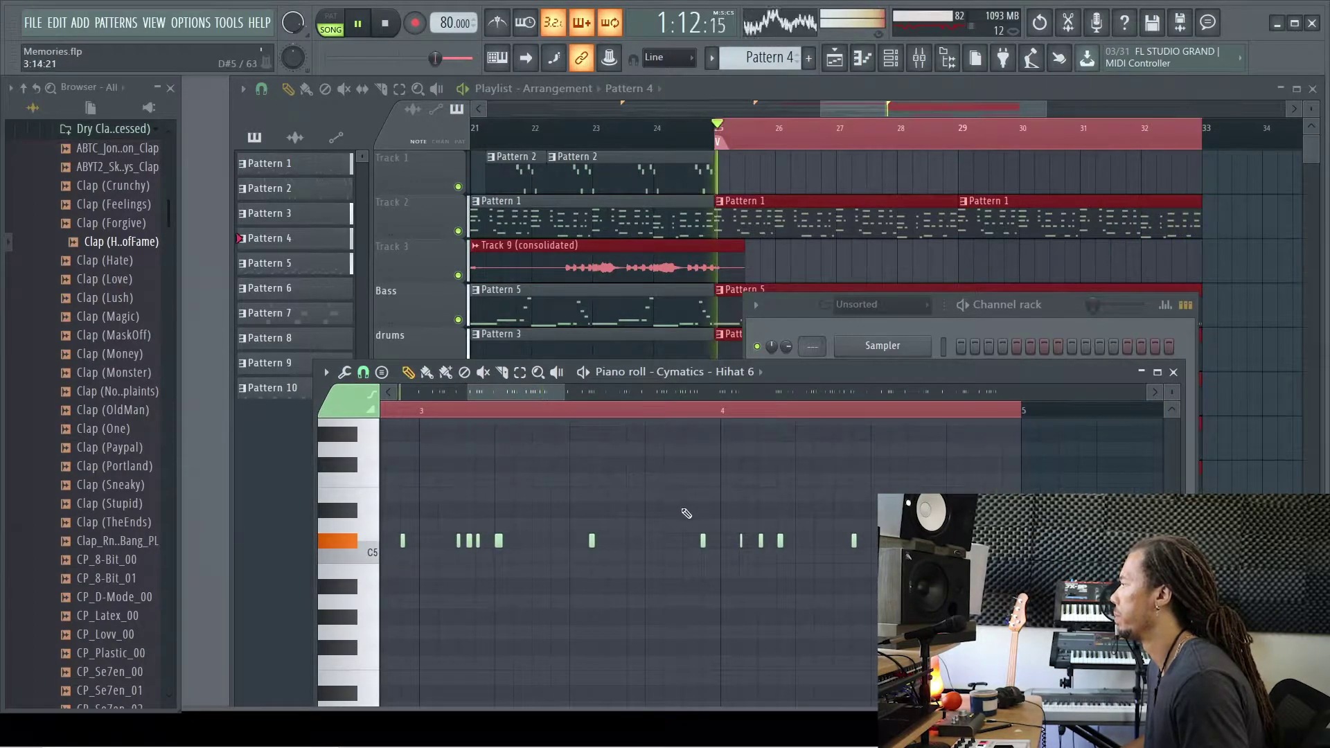
scroll(766, 535, "up", 4)
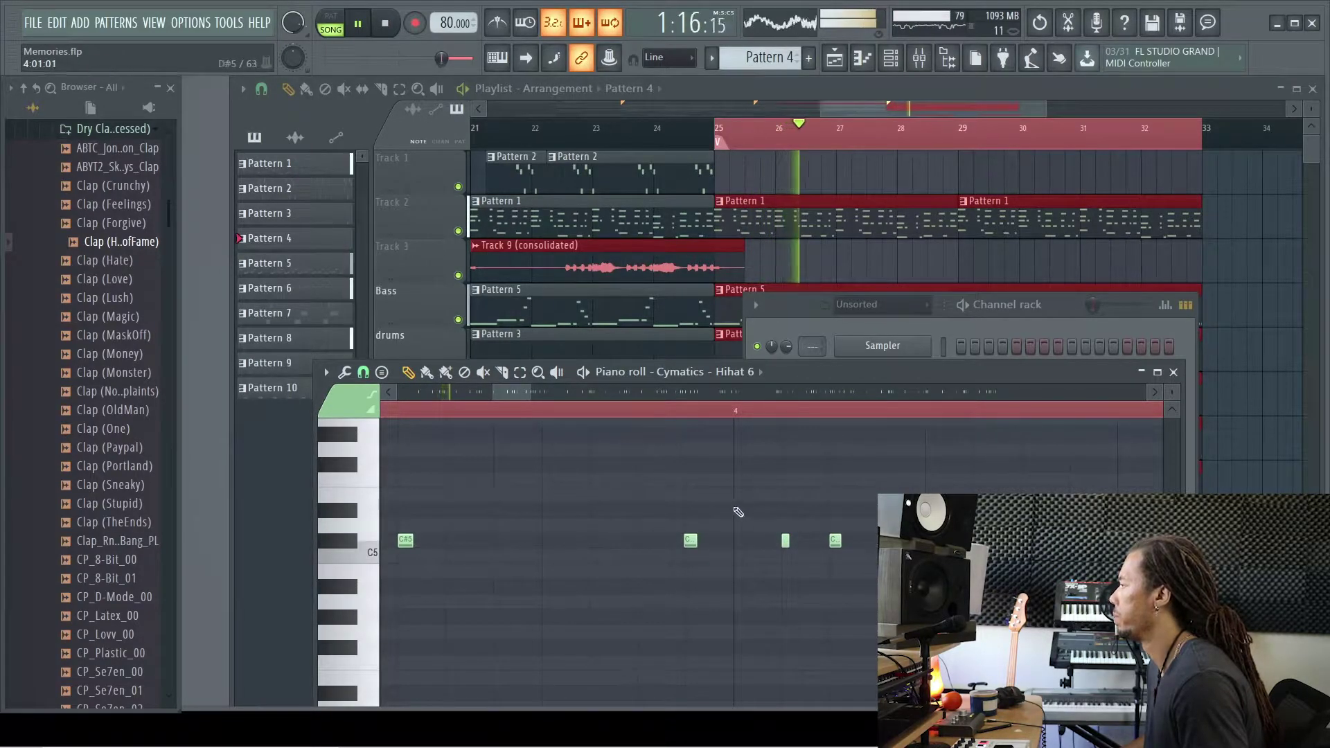
scroll(668, 486, "down", 3)
mouse_move(536, 392)
left_mouse_down()
mouse_move(511, 393)
mouse_move(531, 392)
left_mouse_up()
scroll(684, 508, "up", 2)
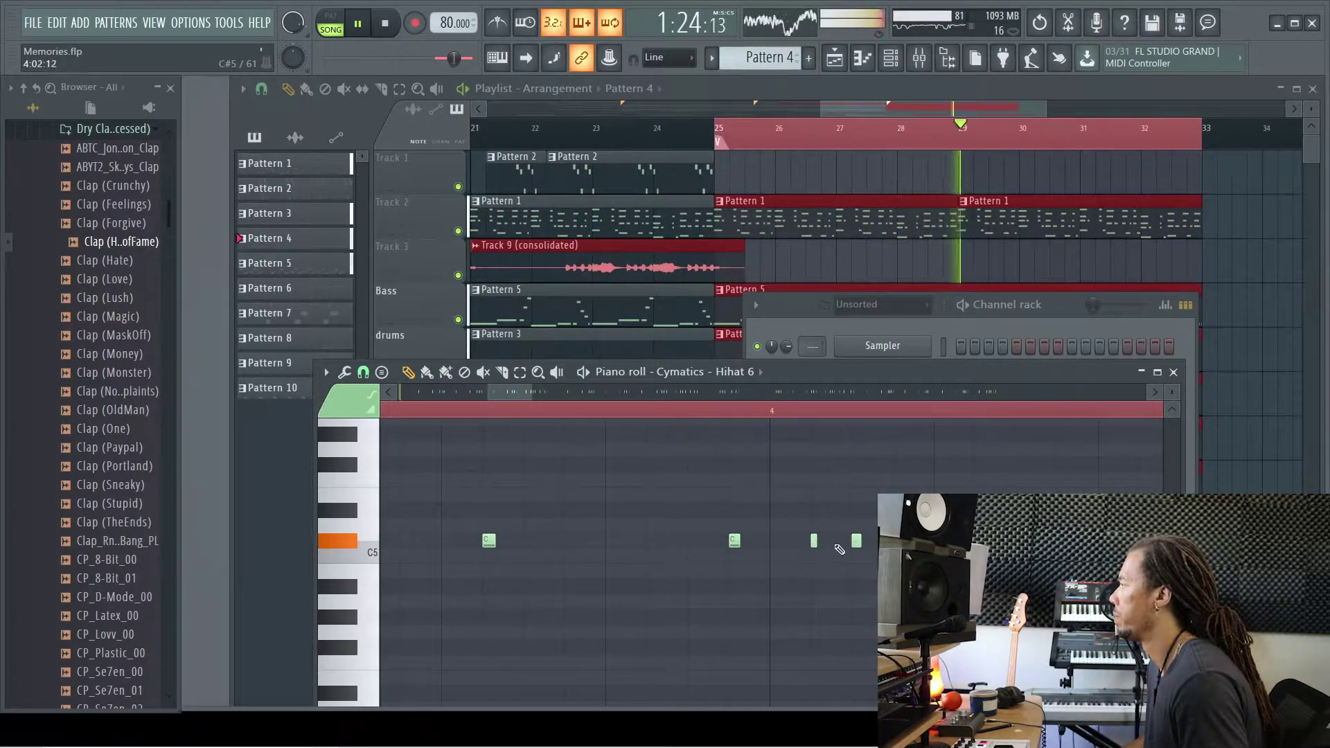
key("space")
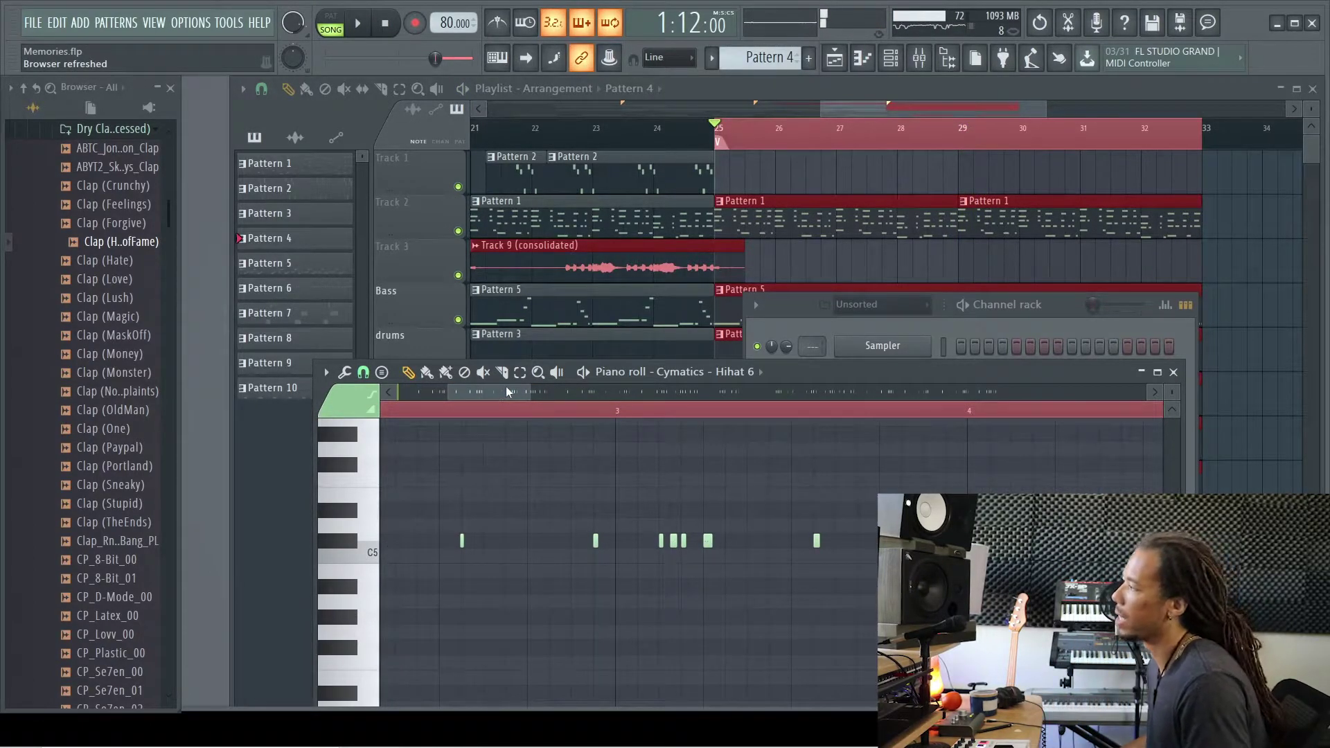
Play the hi-hat pattern from bar 1 and check the note timing through to bar 3
left_click_drag(505, 392, 429, 392)
key("space")
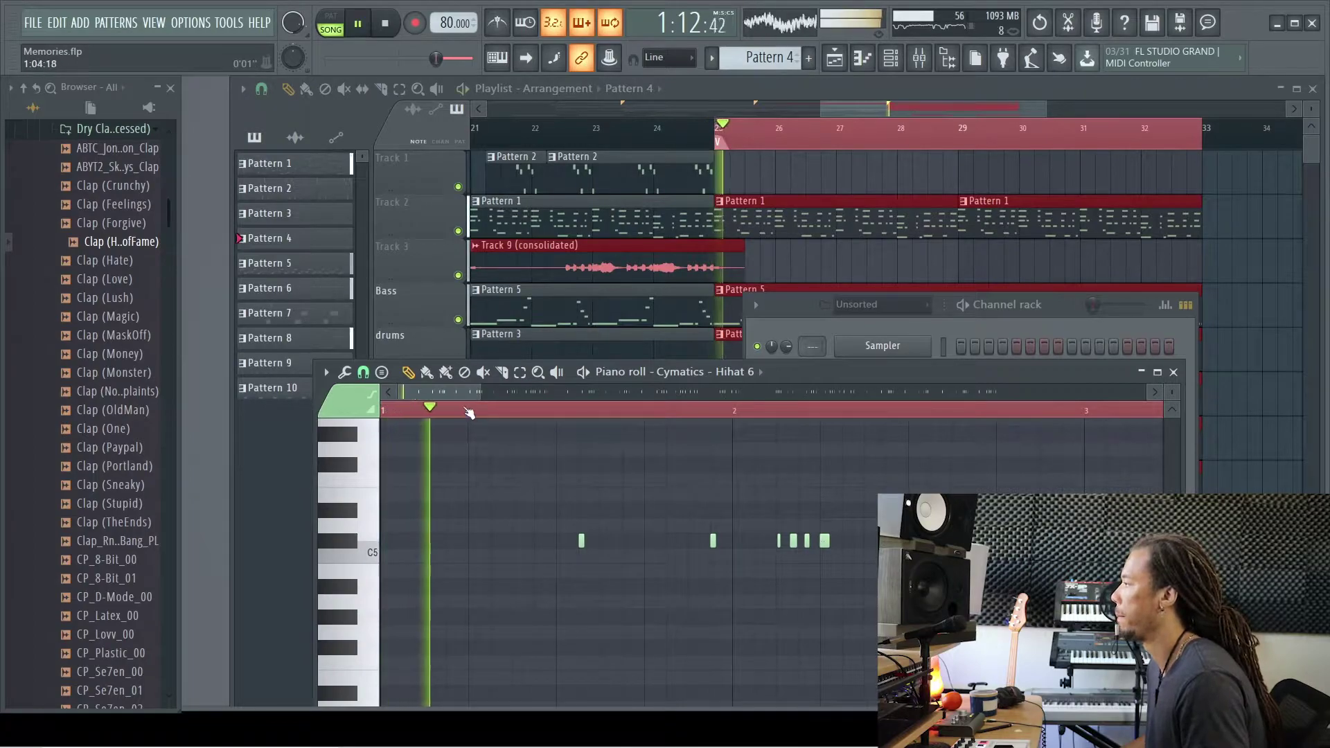
scroll(658, 491, "up", 2)
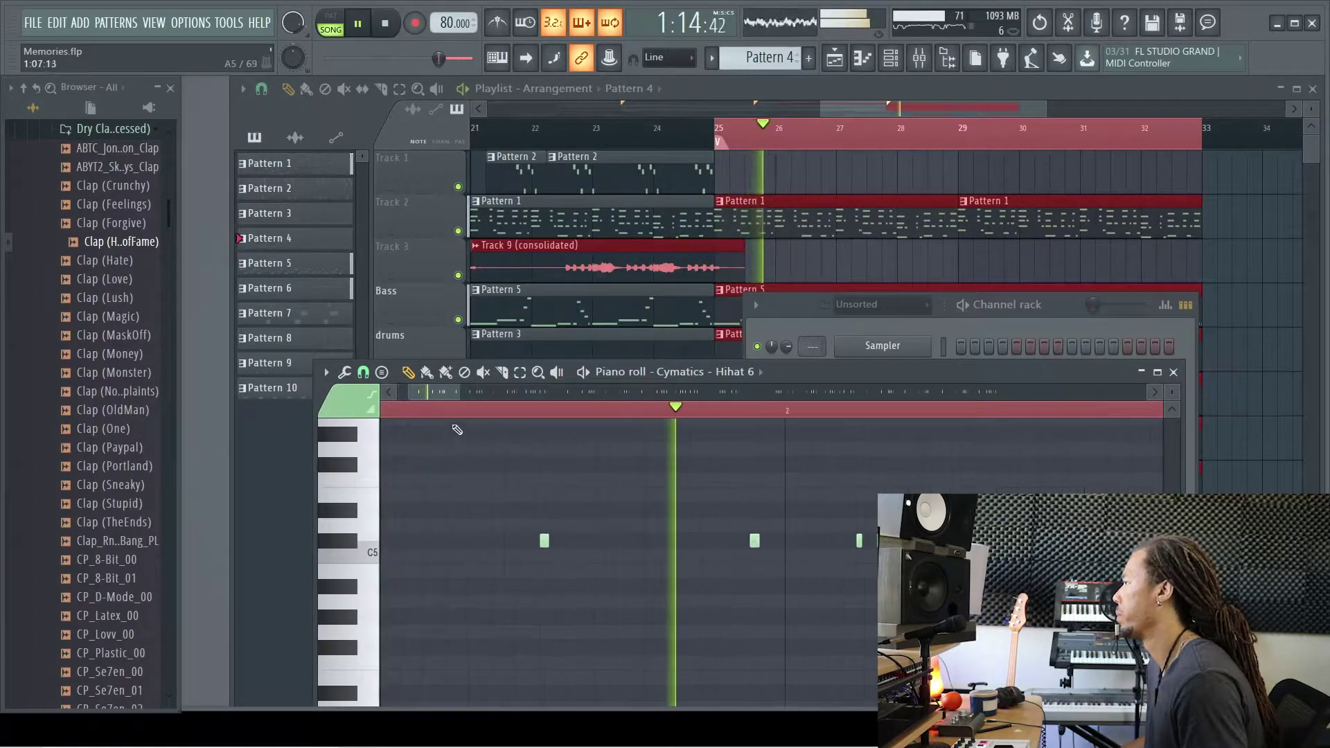
left_click_drag(450, 396, 463, 399)
scroll(637, 530, "up", 1)
left_click(466, 414)
left_click_drag(445, 397, 476, 396)
scroll(491, 457, "down", 1)
scroll(716, 499, "up", 1)
scroll(716, 500, "up", 2)
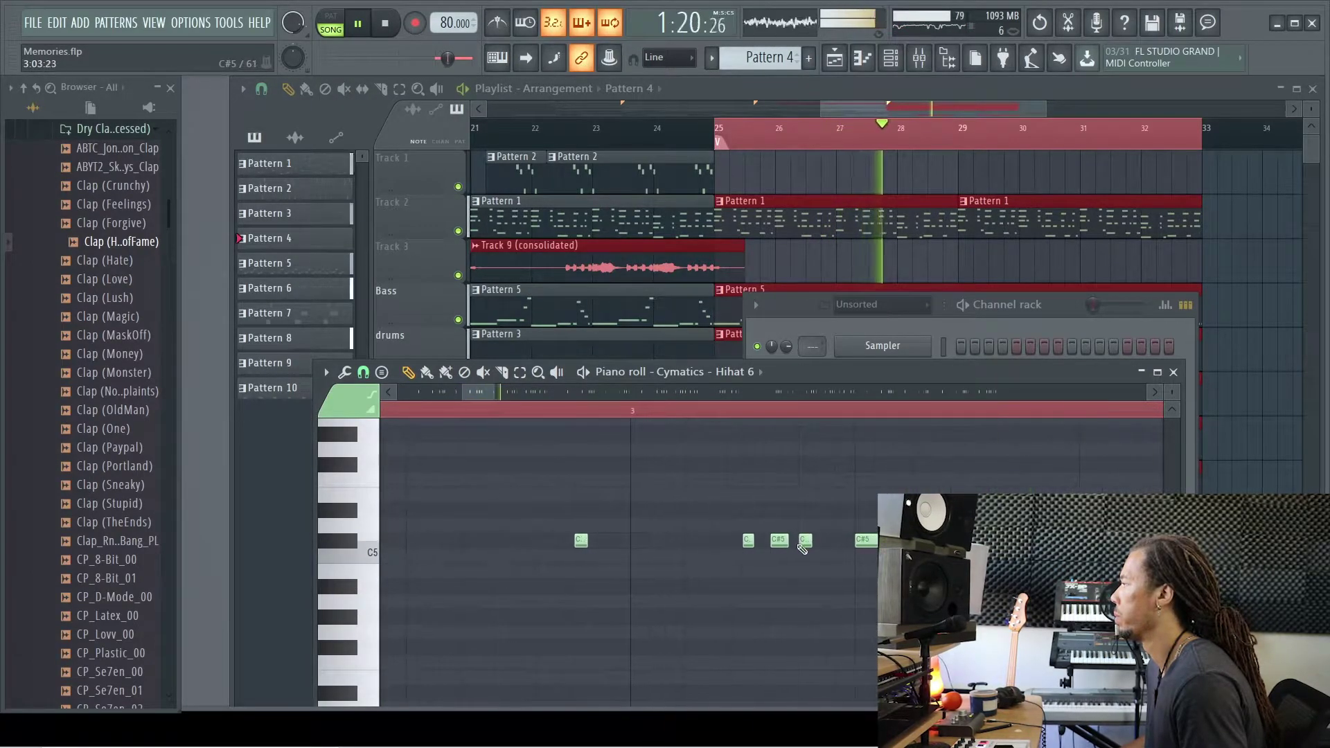
Nudge the middle of the three closely spaced hi-hat notes after bar 3 slightly earlier and replay the passage
left_click(468, 412)
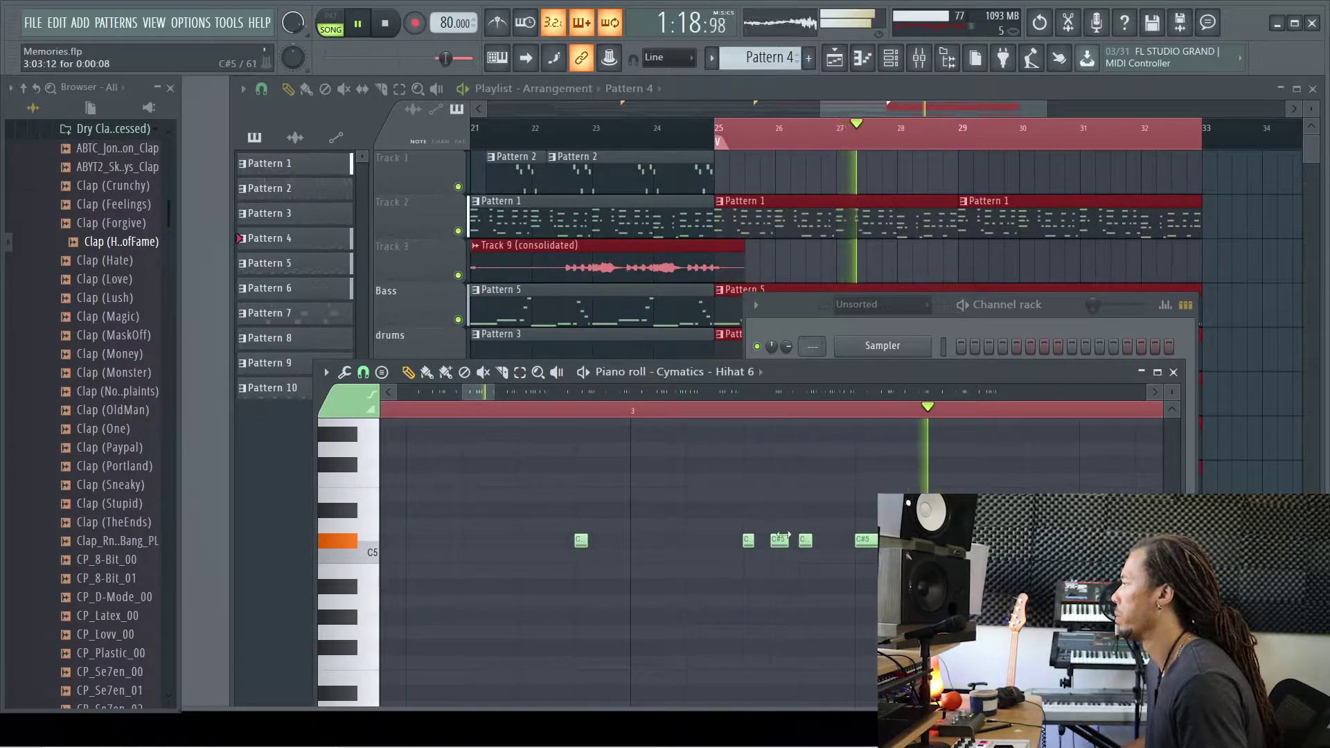
left_click(466, 412)
key("space")
key("space")
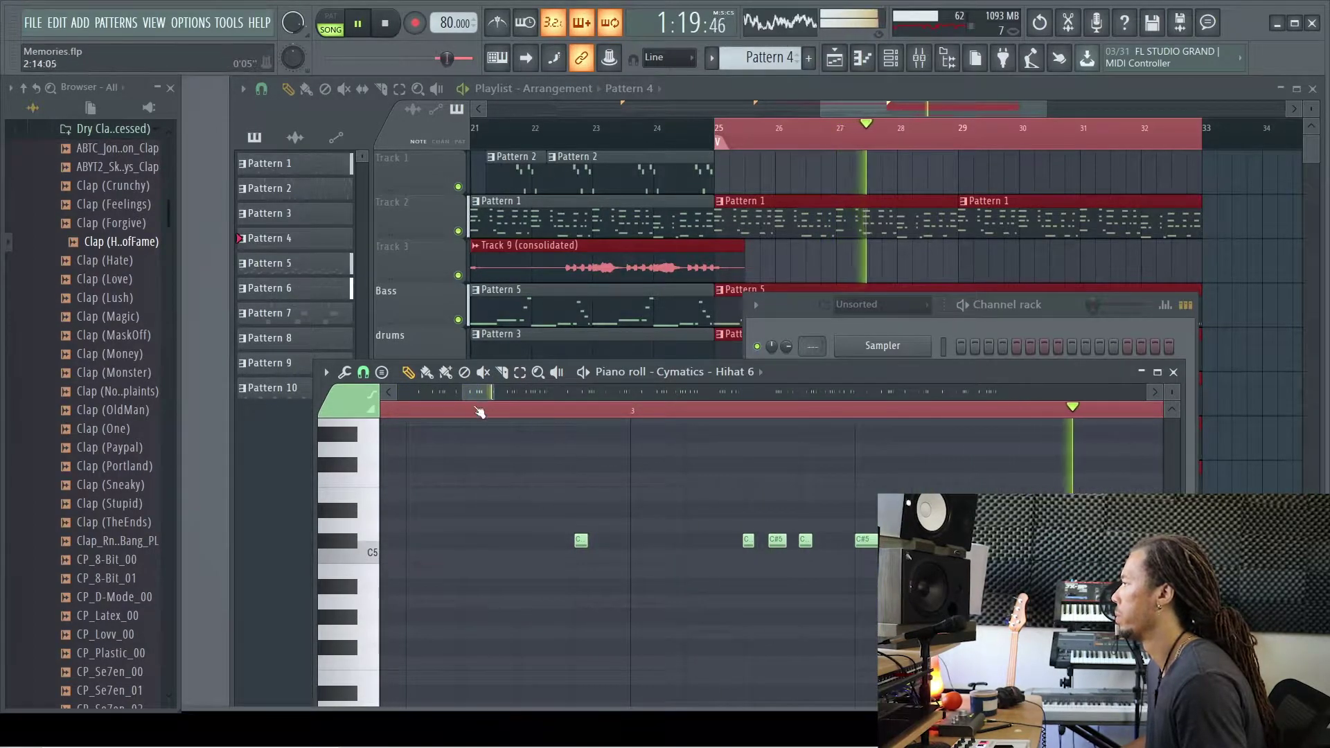
Replay the hi-hat notes in the second half of bar 4 to check their timing
left_click_drag(475, 397, 535, 392)
left_click(538, 413)
key("space")
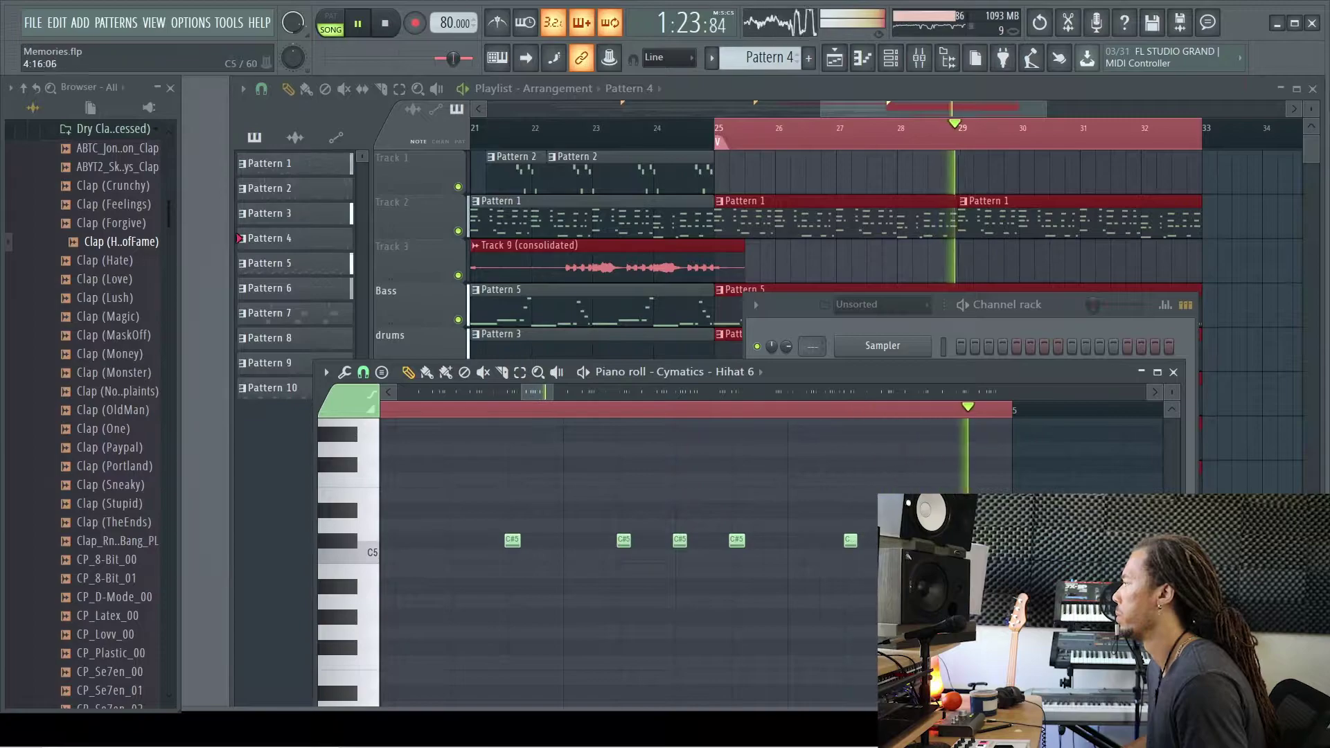
key("space")
left_click(556, 414)
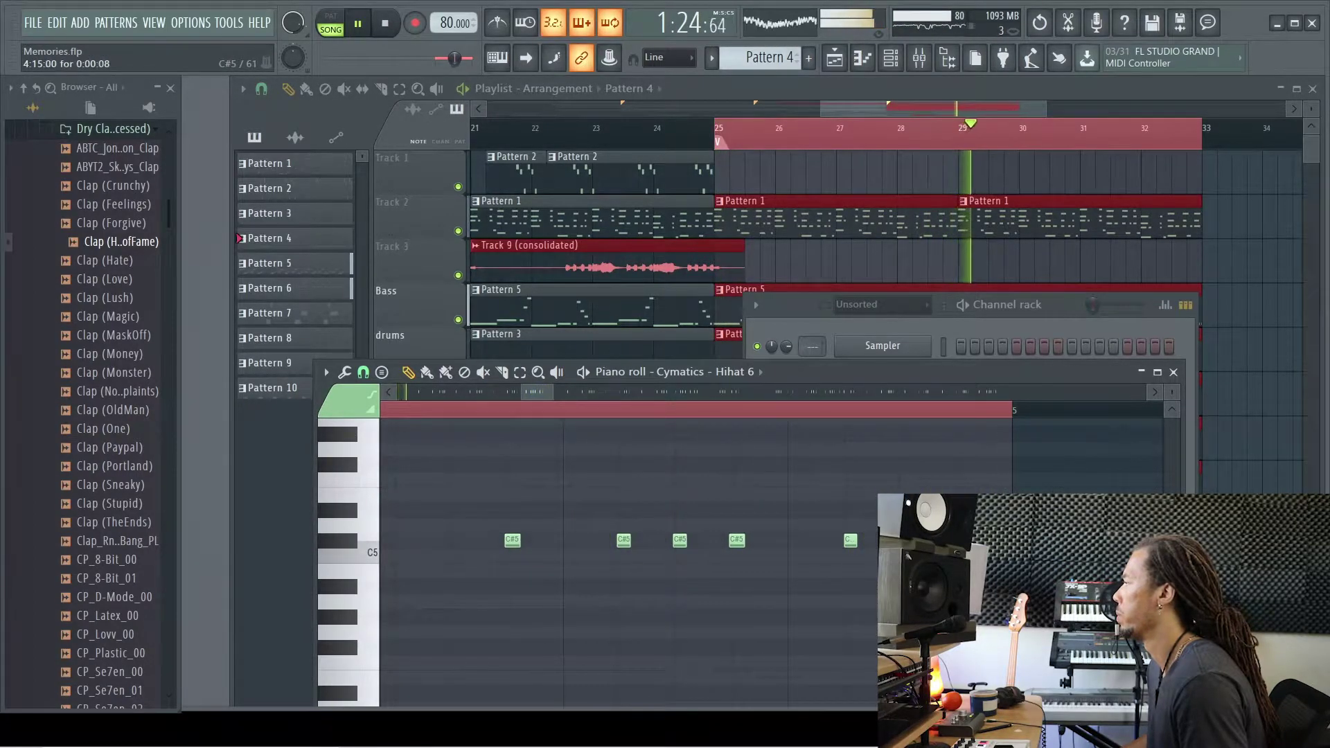
left_click(534, 413)
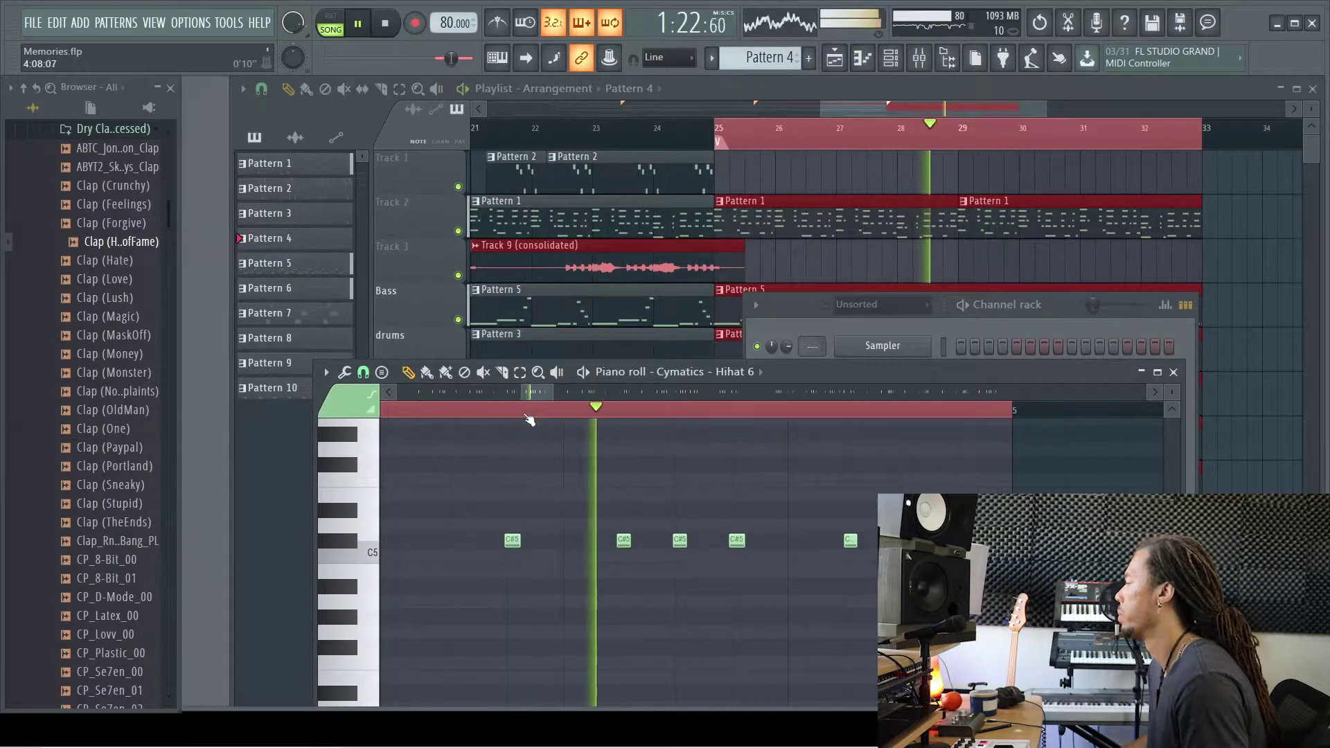
Close the hi-hat piano roll and save the project
scroll(714, 451, "down", 4)
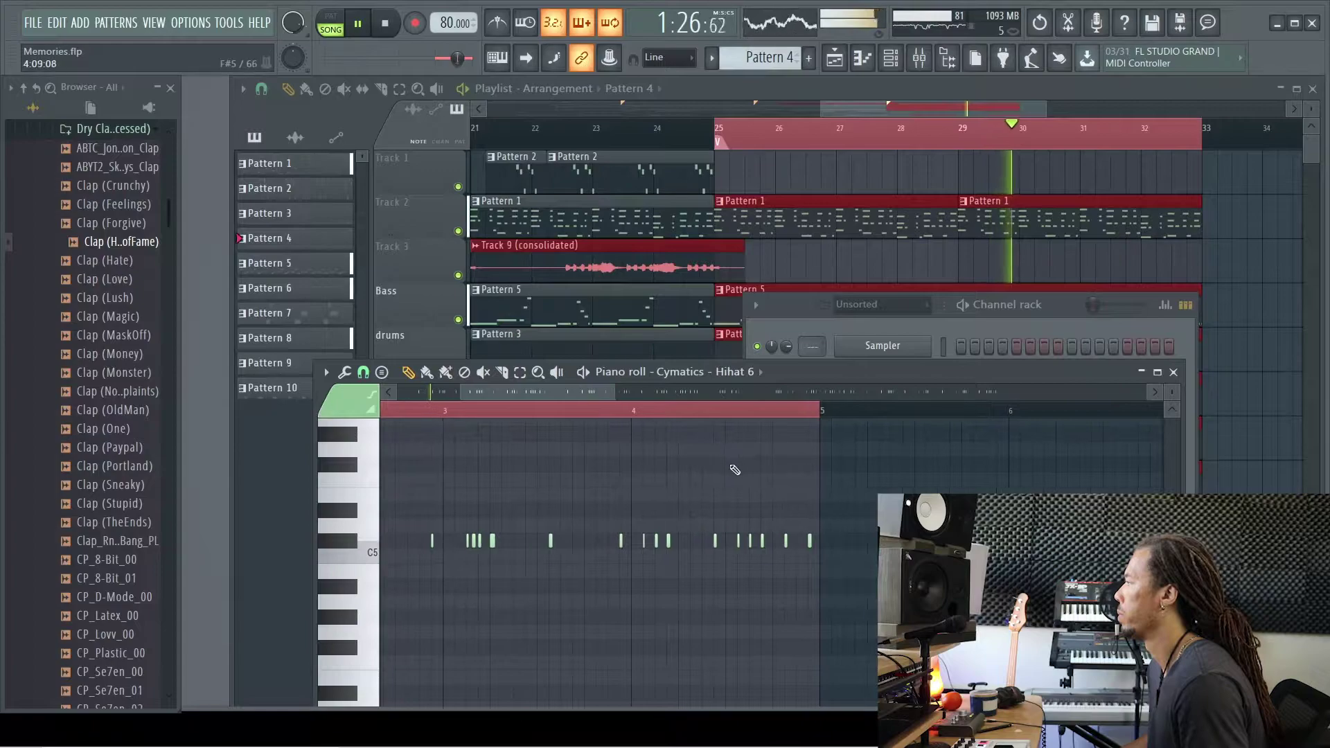
scroll(739, 450, "down", 3)
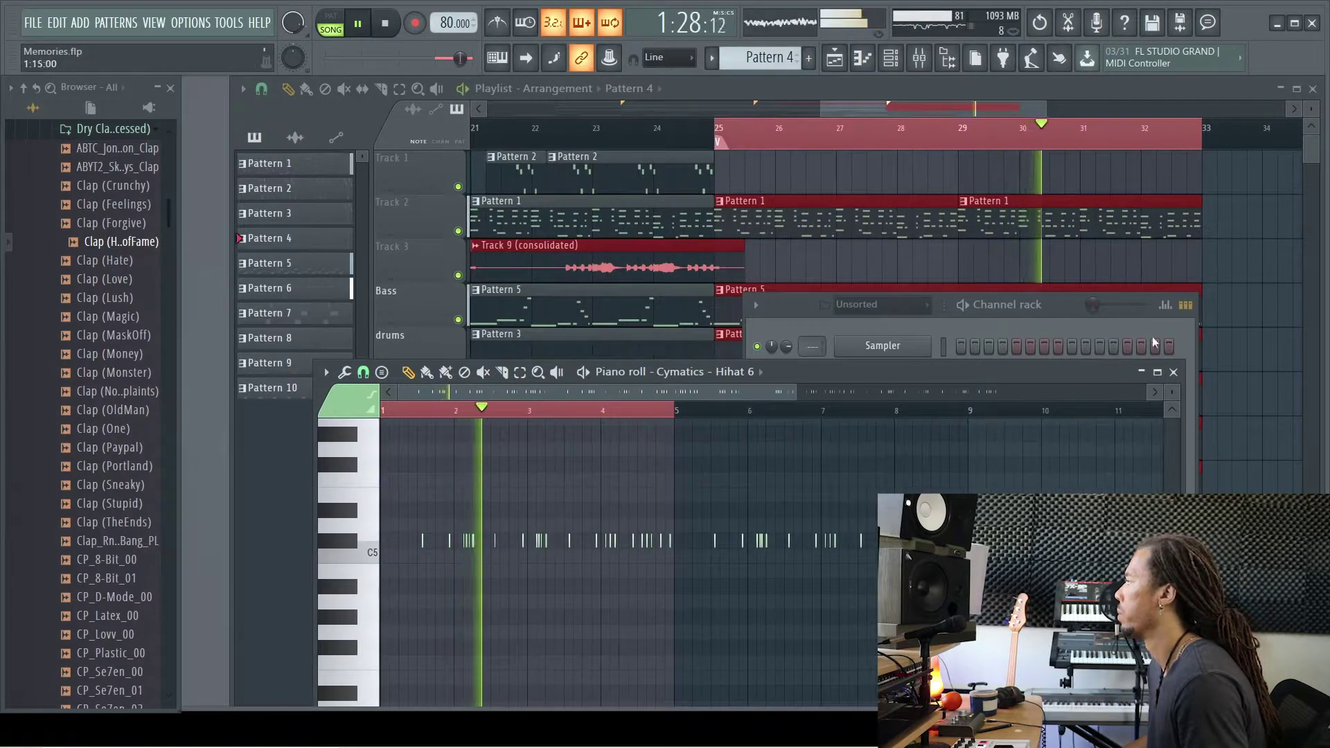
left_click(1173, 371)
scroll(1268, 444, "down", 2)
key("ctrl+s")
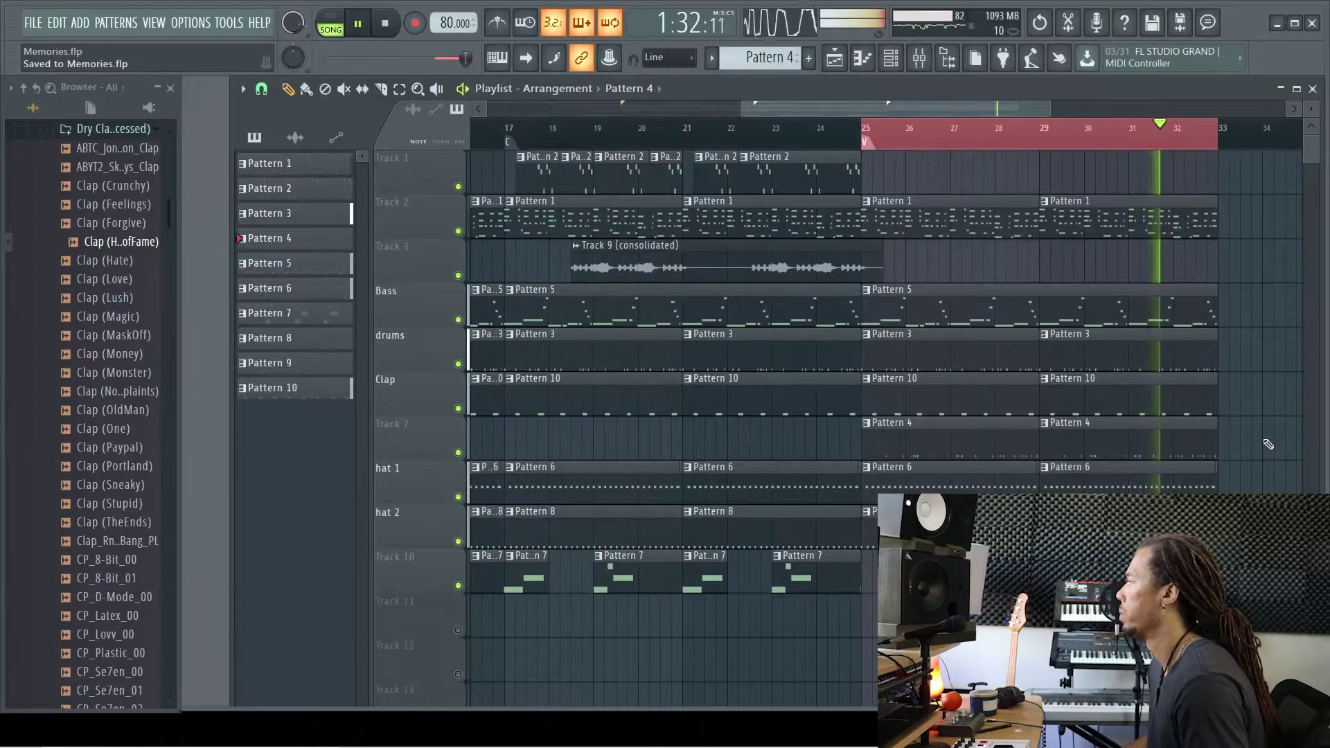
Stop playback, open the Cymatics - Hihat 6 channel settings, and show its mixer track, Insert 6
double_click(1091, 437)
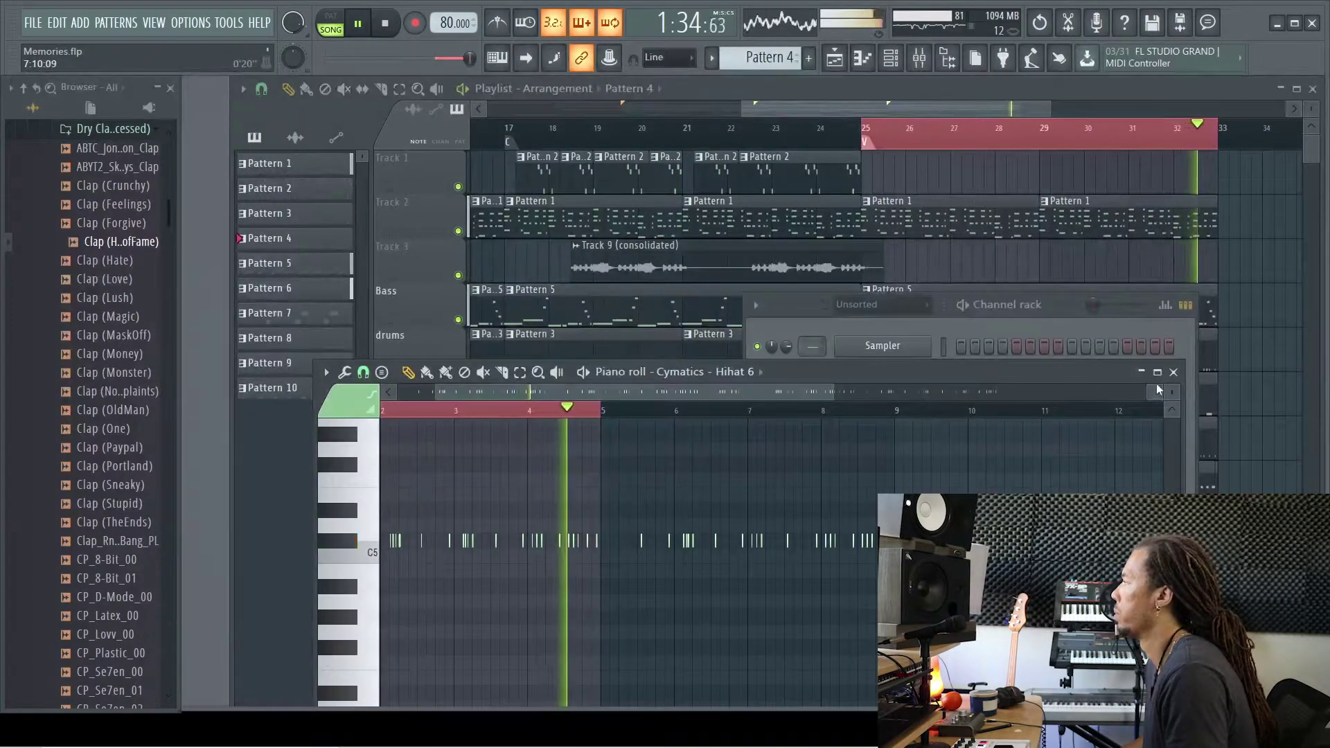
left_click(1173, 372)
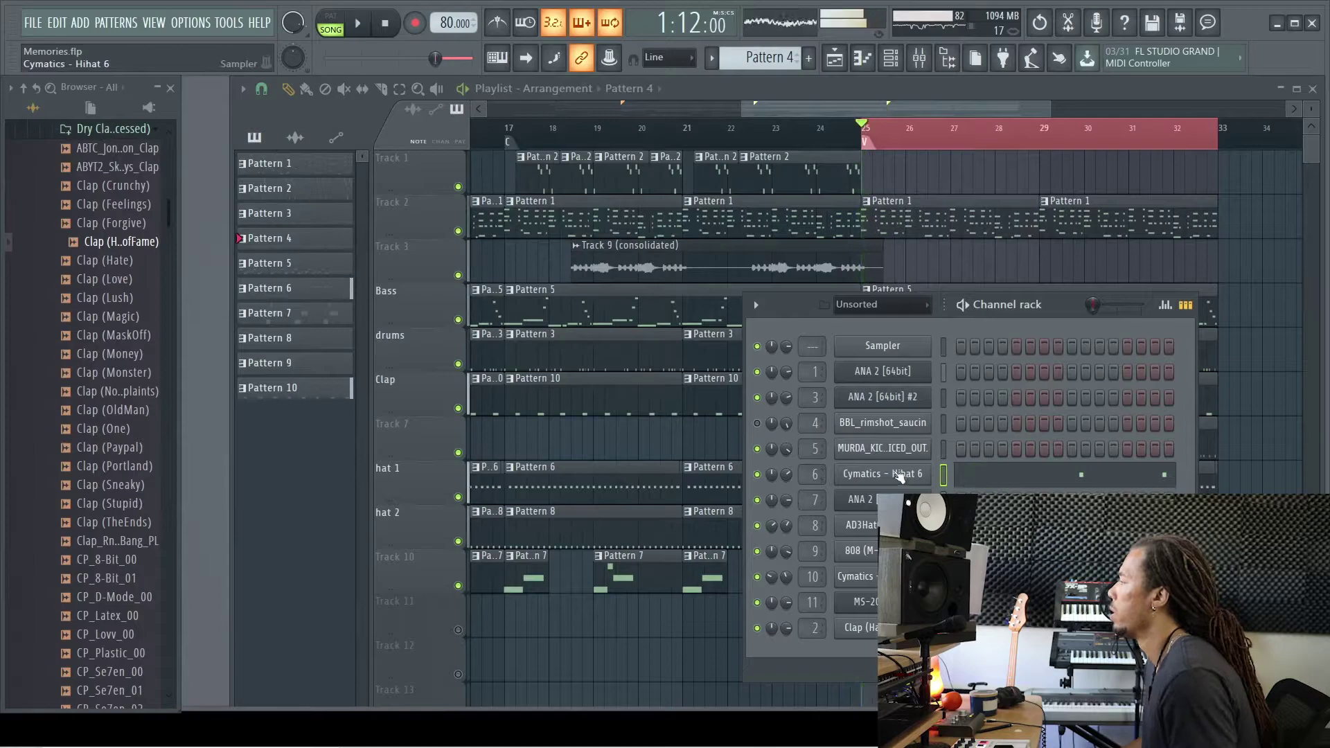
left_click(883, 474)
key("space")
key("F9")
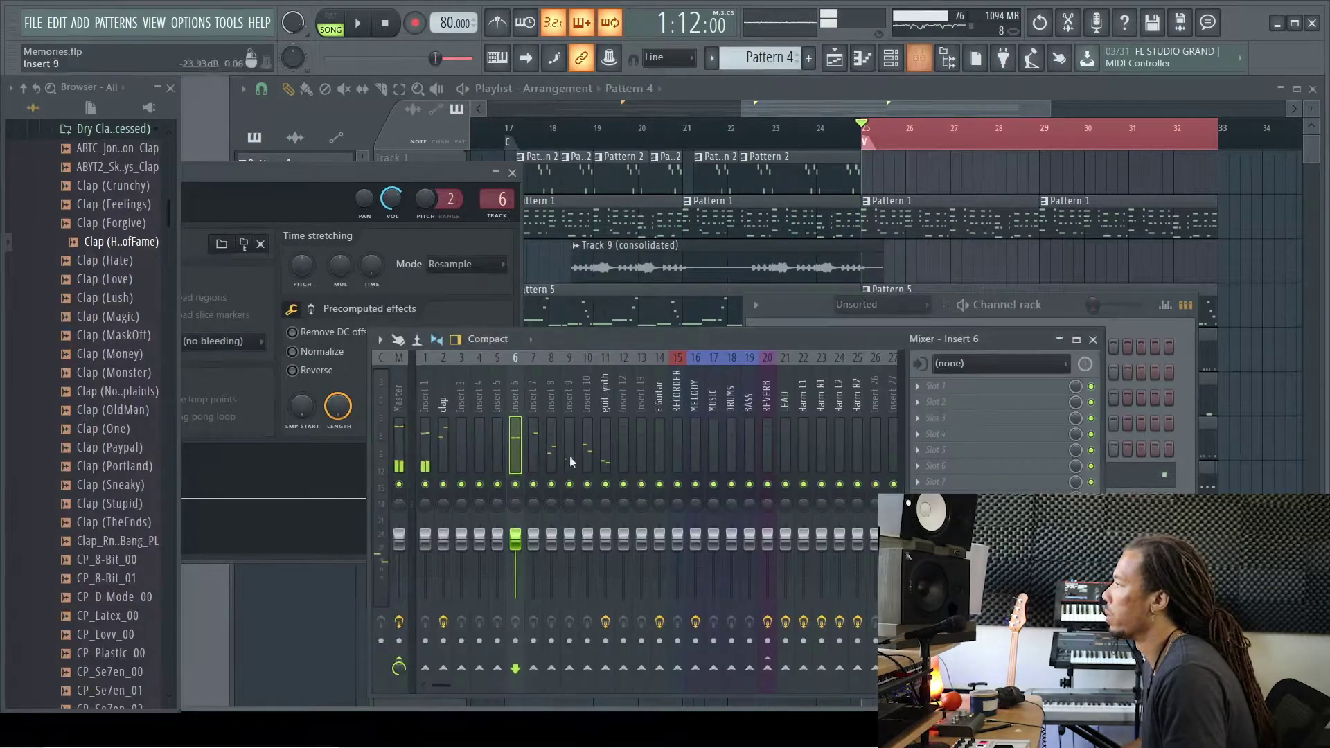
Load MPXReverb into effect slot 5 of mixer track Insert 6 and choose the Large Plates category
left_click(917, 451)
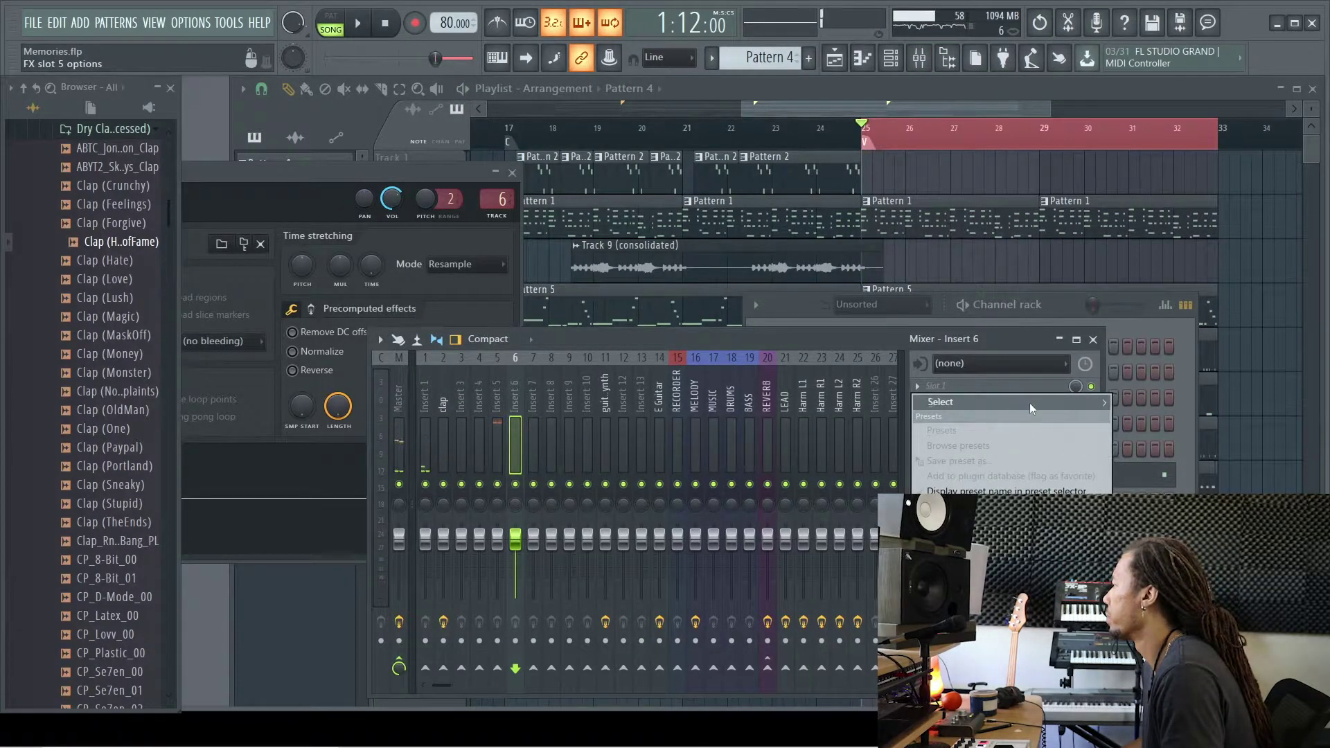
mouse_move(932, 402)
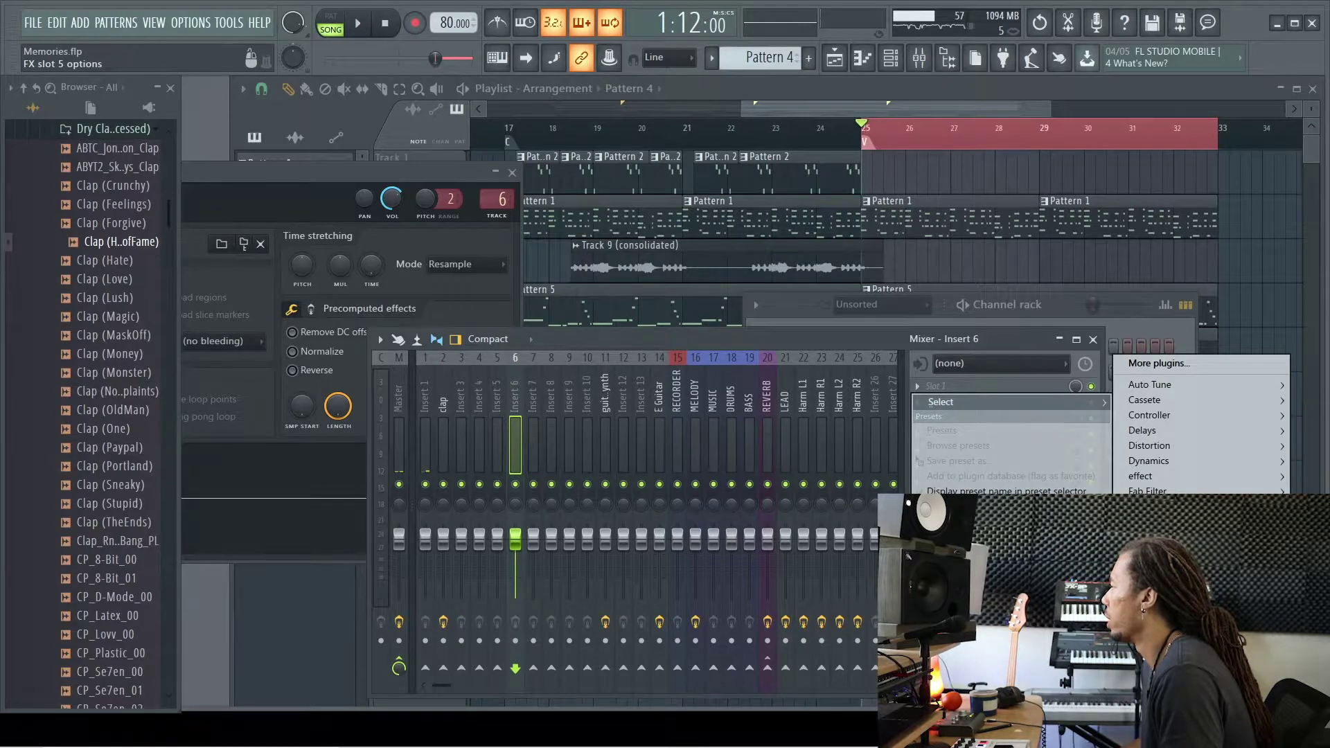
left_click(1038, 589)
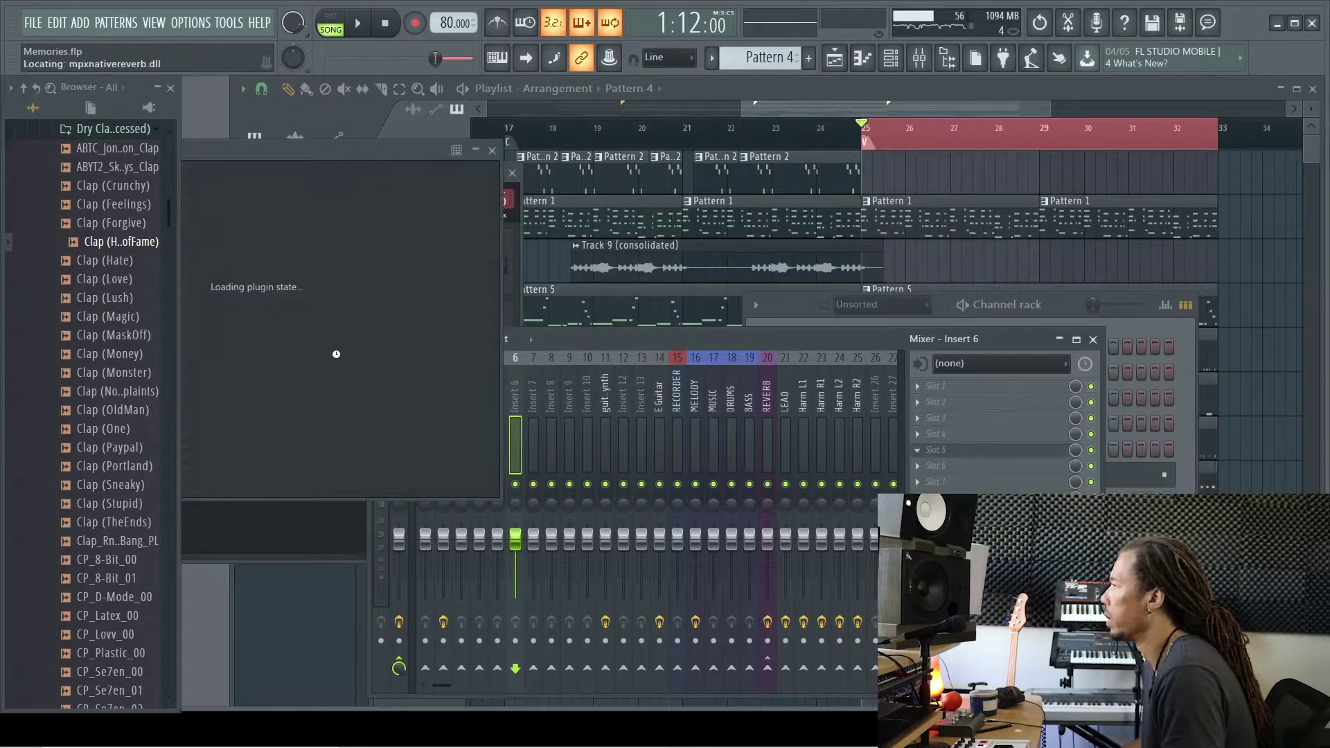
mouse_move(616, 318)
left_mouse_down()
mouse_move(622, 371)
mouse_move(630, 302)
left_mouse_up()
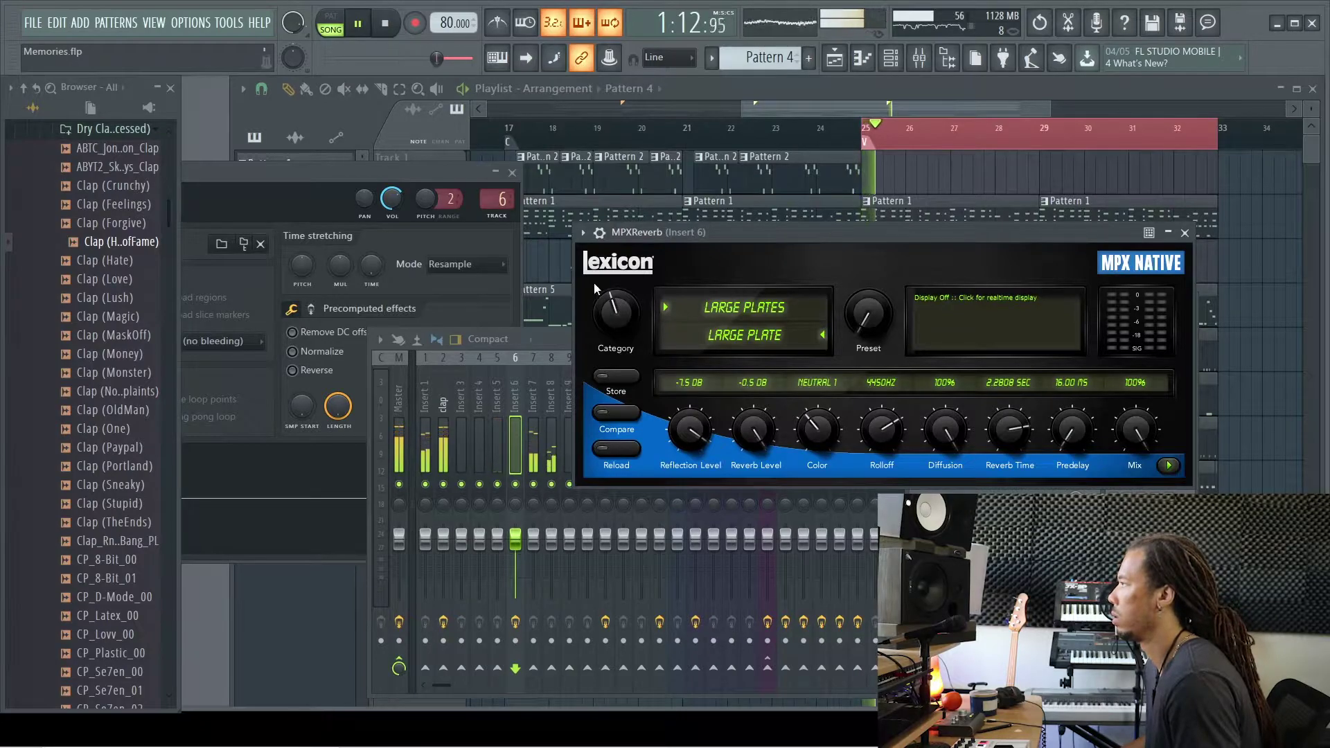
Reposition the MPXReverb window and lower the reverb's Mix to 8%
left_click_drag(833, 230, 759, 167)
left_click_drag(1062, 377, 1062, 470)
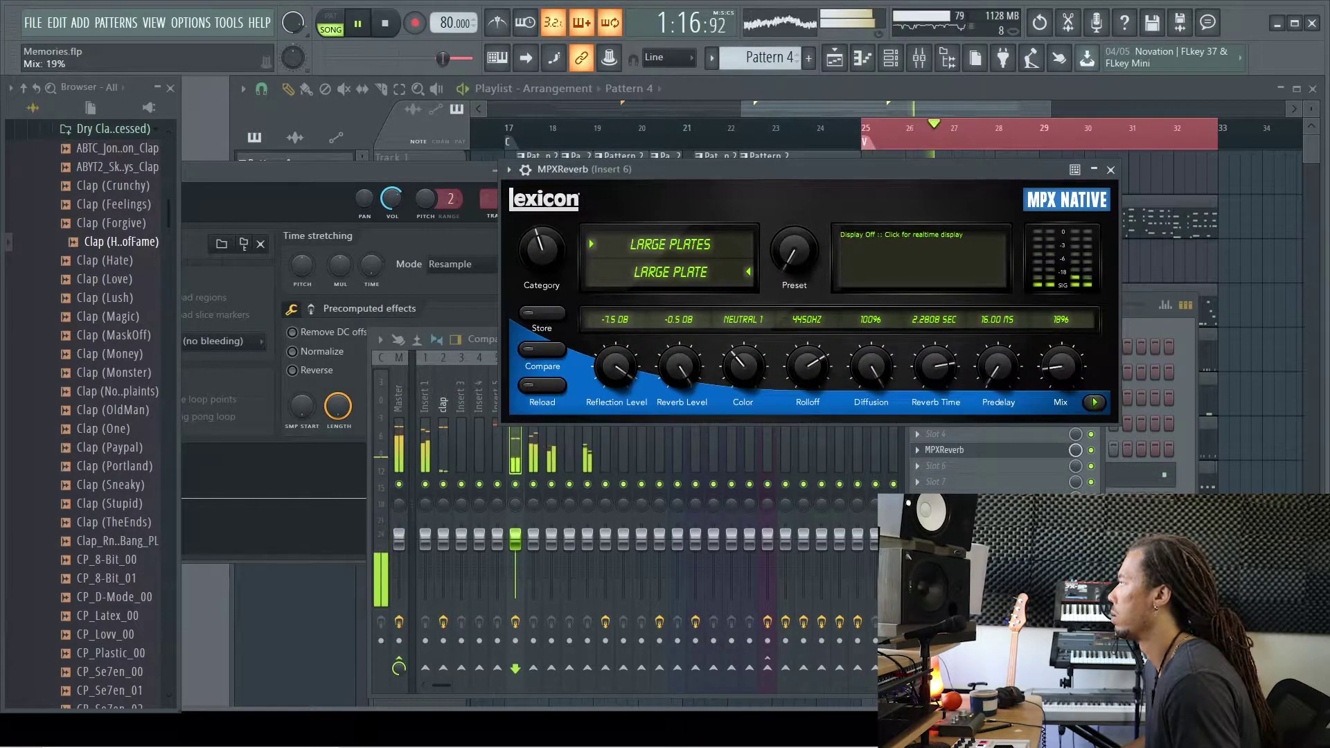
left_click_drag(1061, 521, 1062, 527)
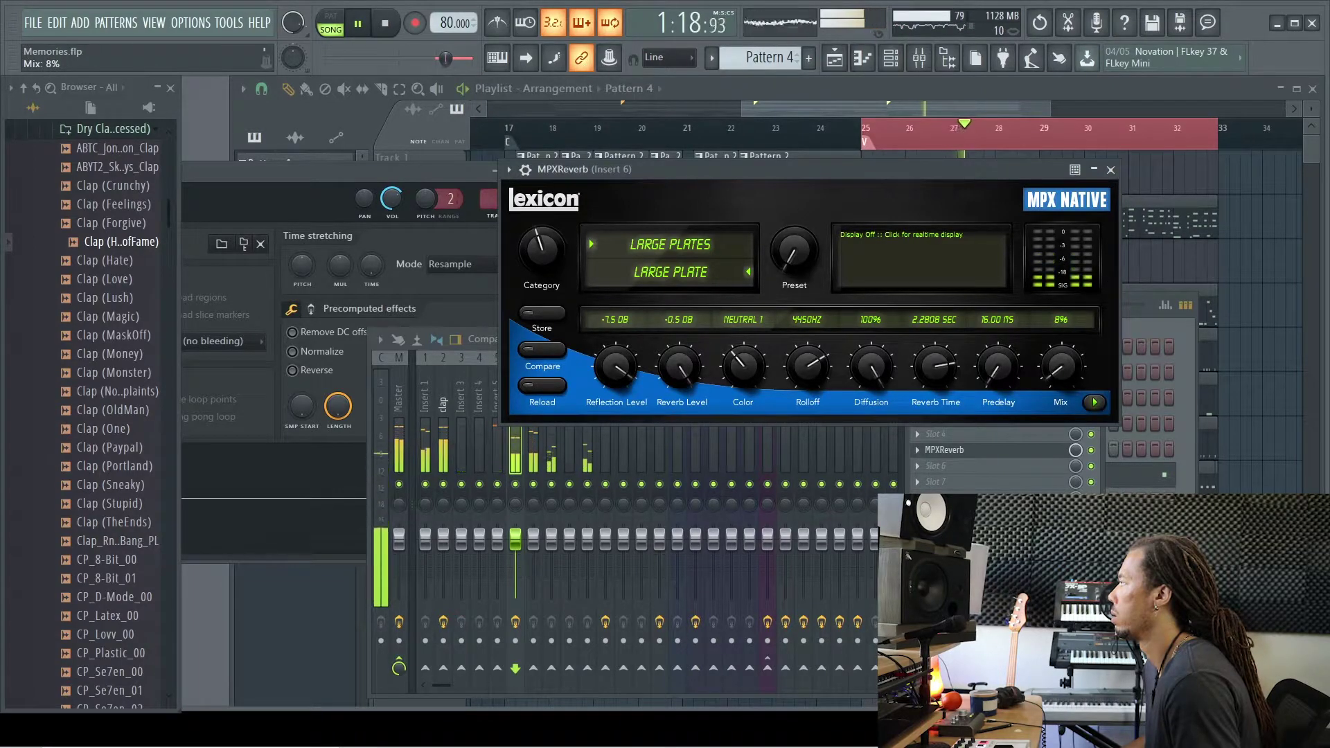
Try the Large Dark Plate 2 reverb preset with the Mix at 10%
left_click_drag(805, 273, 802, 190)
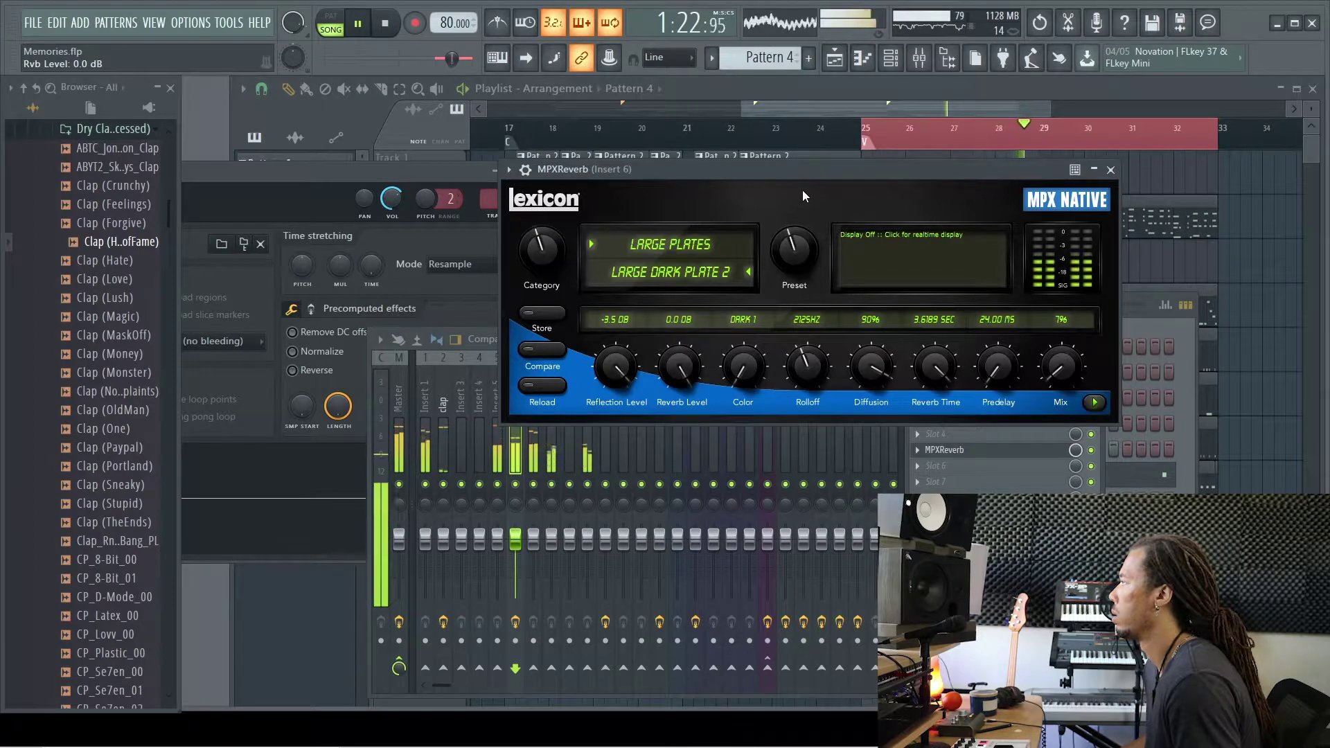
left_click_drag(1062, 370, 1066, 387)
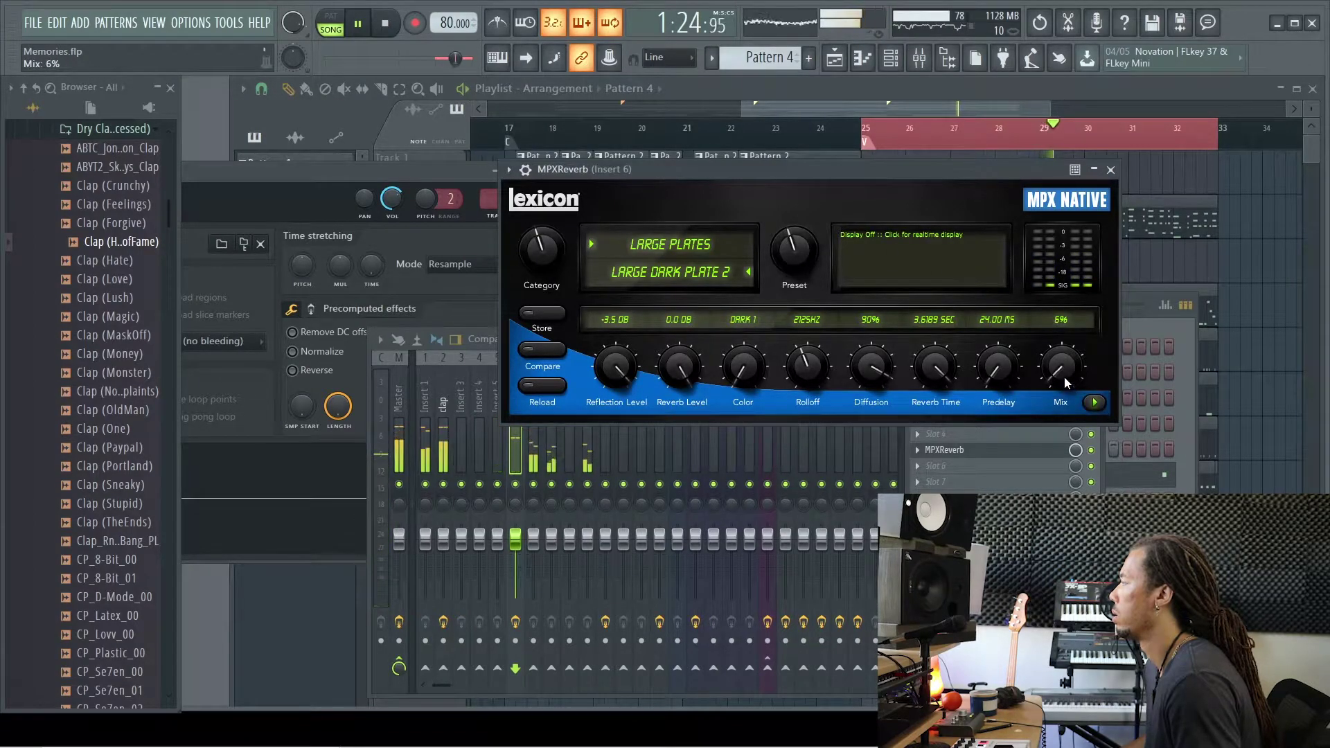
left_click_drag(1058, 378, 1059, 371)
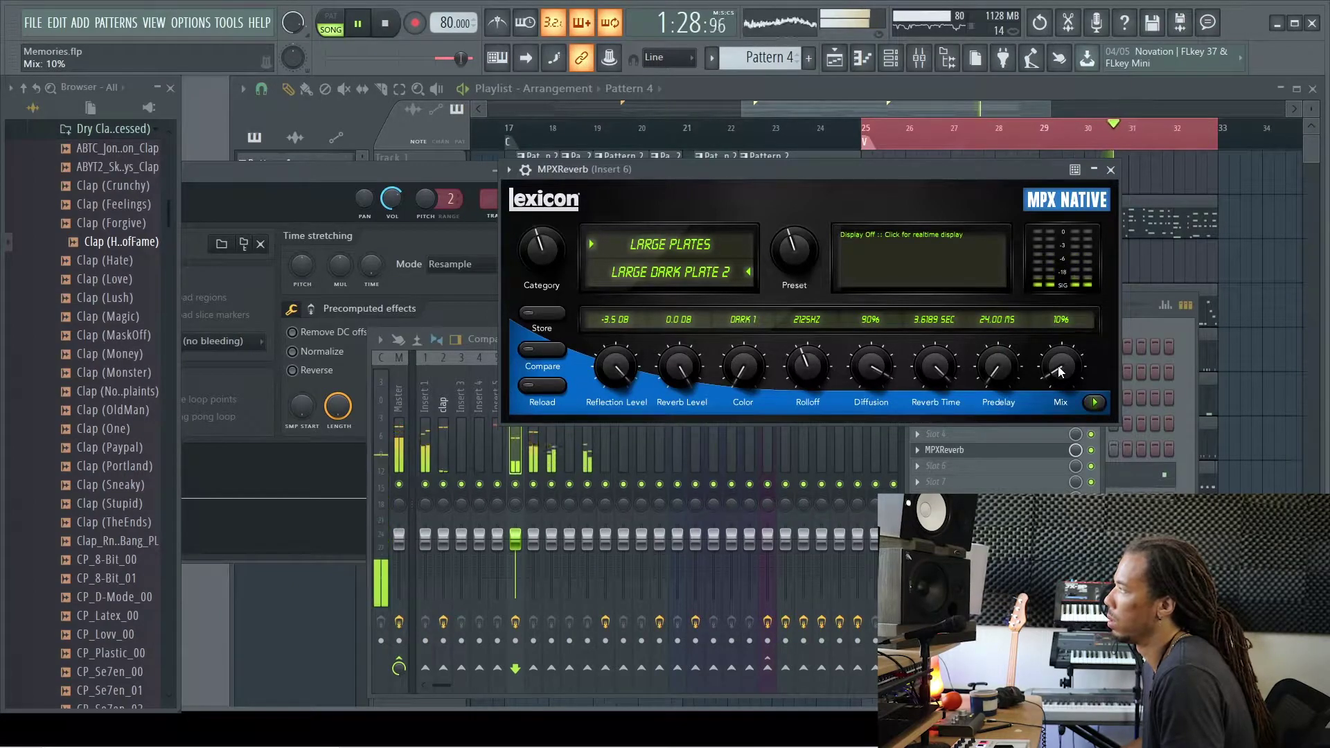
Choose the Large Plate 3 reverb preset, set its Mix to 11%, and close the MPXReverb window
left_click_drag(817, 257, 808, 296)
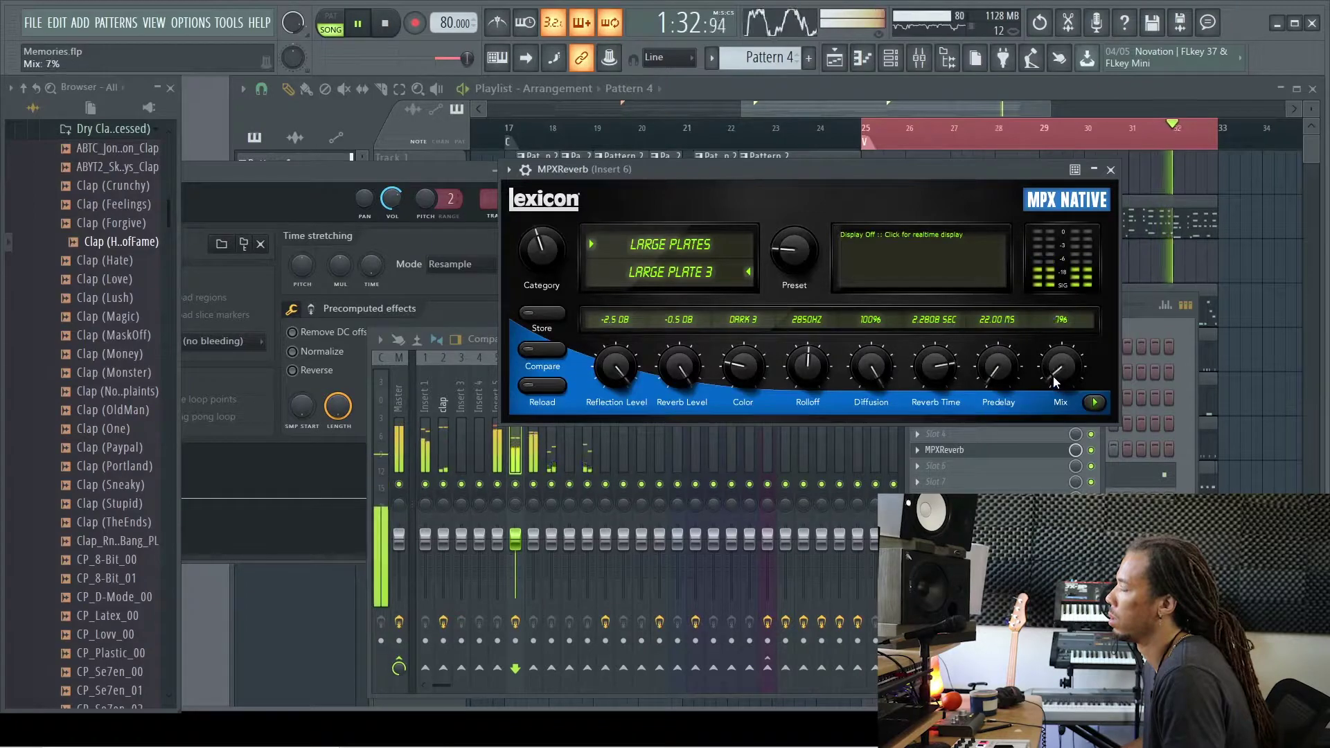
left_click_drag(1056, 377, 1056, 375)
left_click_drag(687, 175, 724, 151)
key("space")
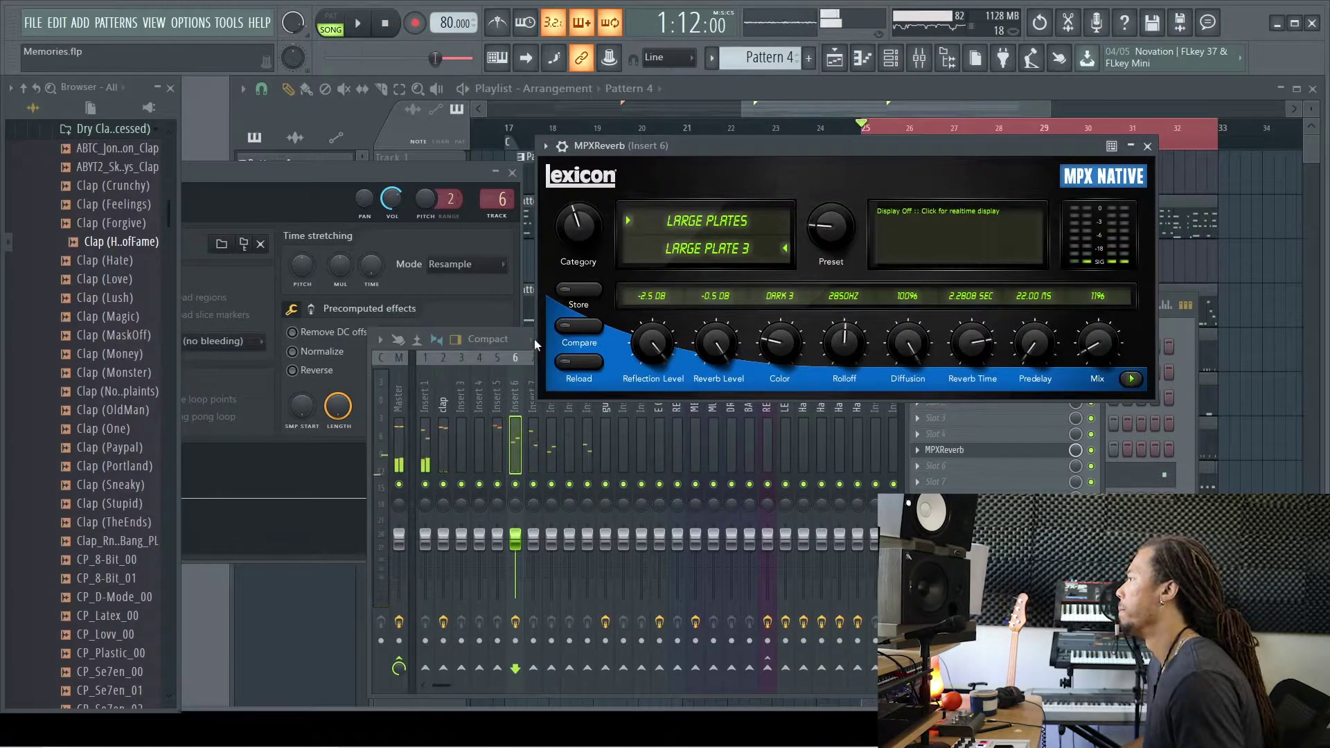
left_click(1150, 145)
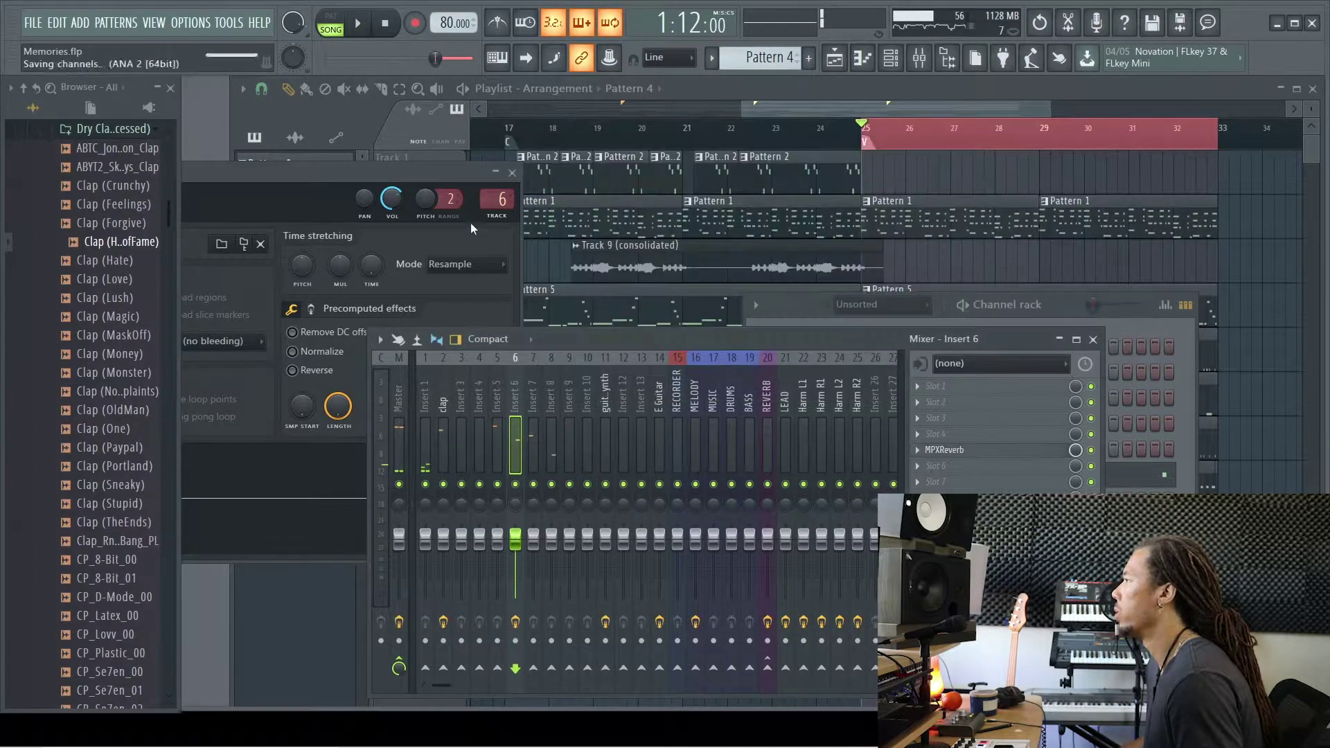
Raise the Cymatics - Hihat 6 channel's pitch with a range of 11 semitones and lower its volume to 29%
left_click_drag(426, 201, 392, 206)
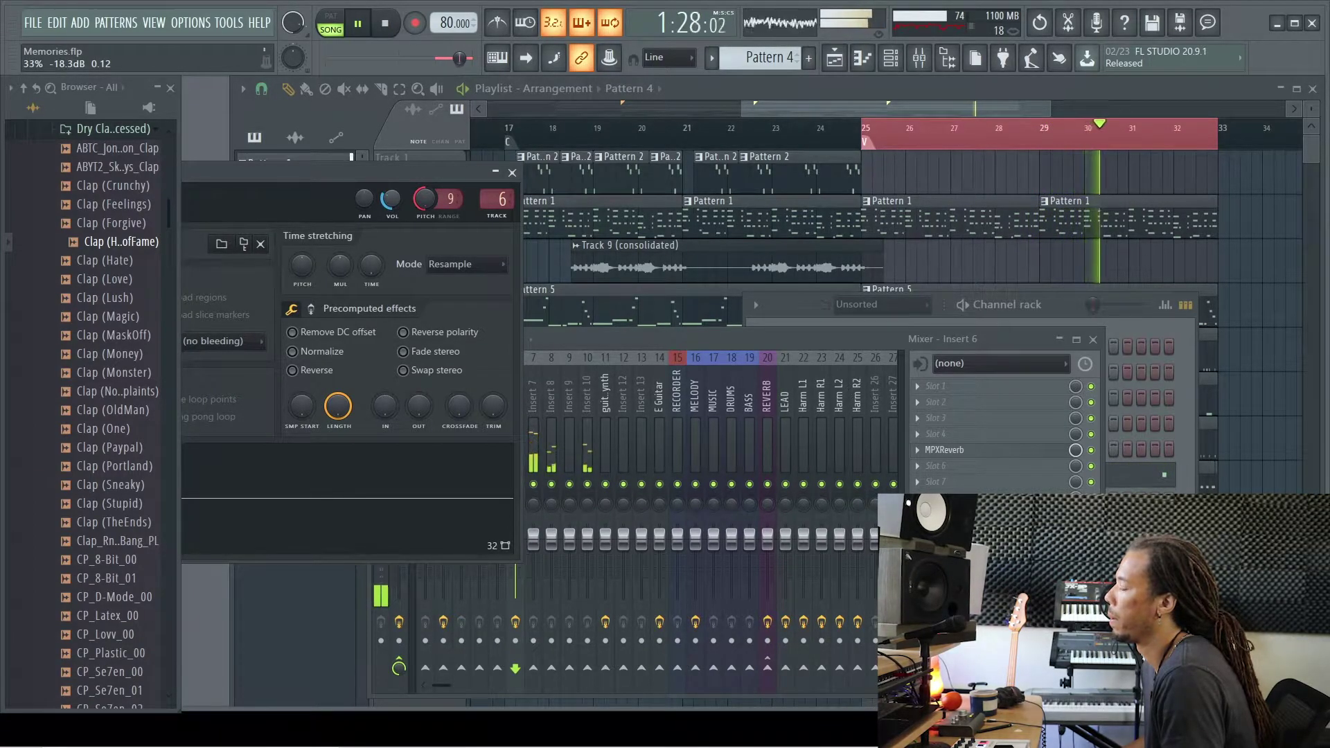
left_click_drag(450, 199, 450, 194)
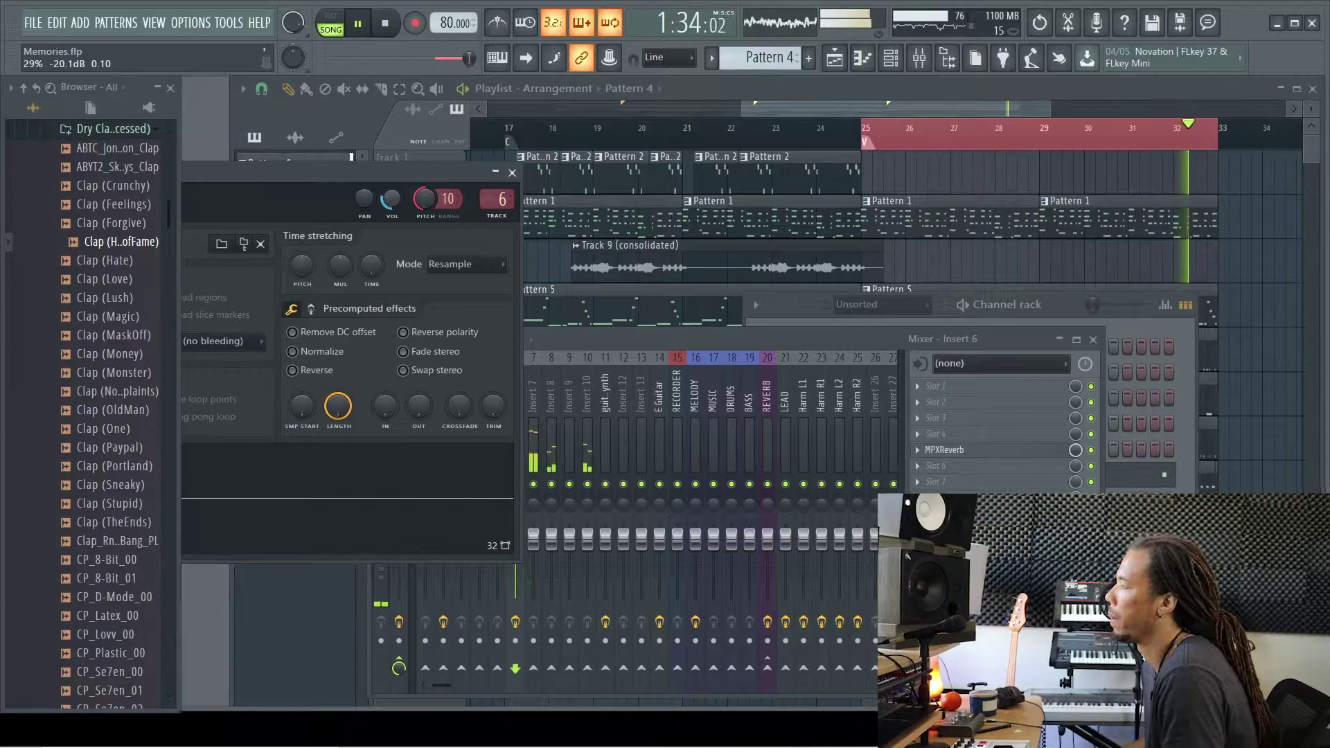
key("space")
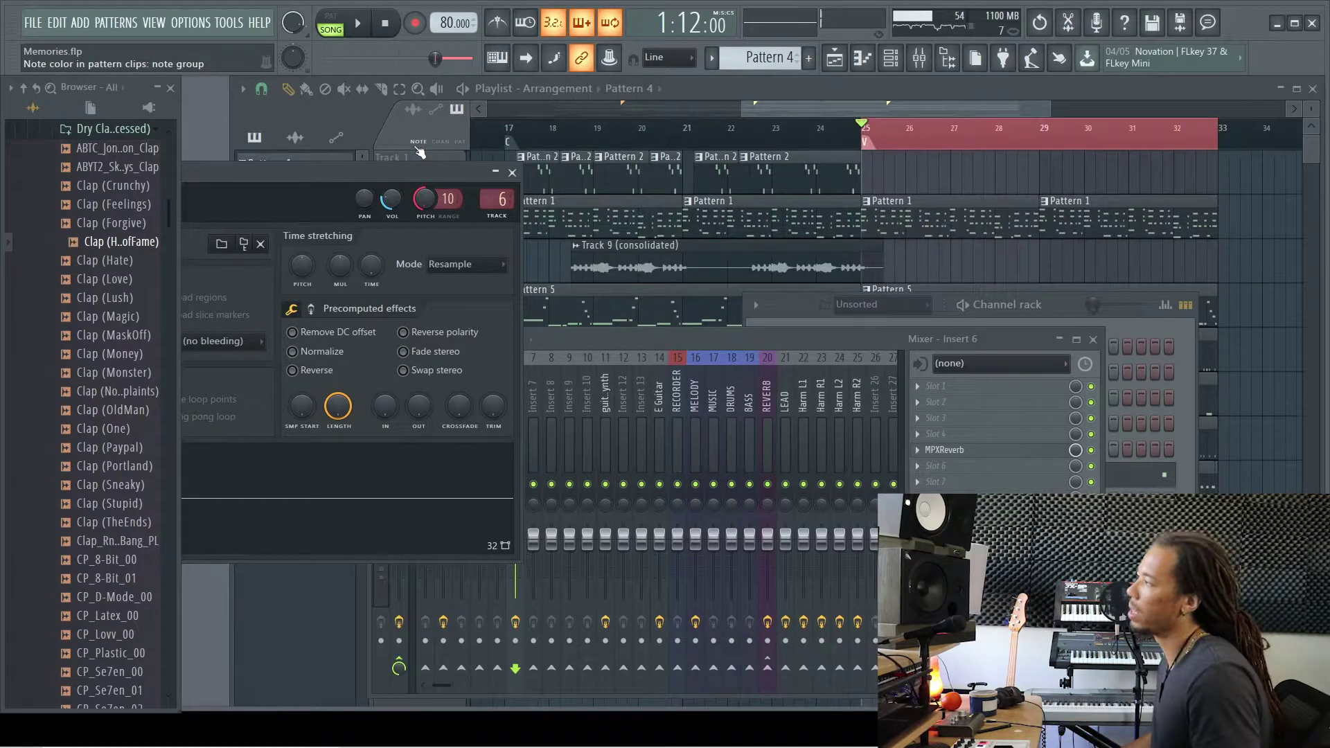
key("space")
scroll(442, 201, "down", 1)
scroll(440, 202, "up", 2)
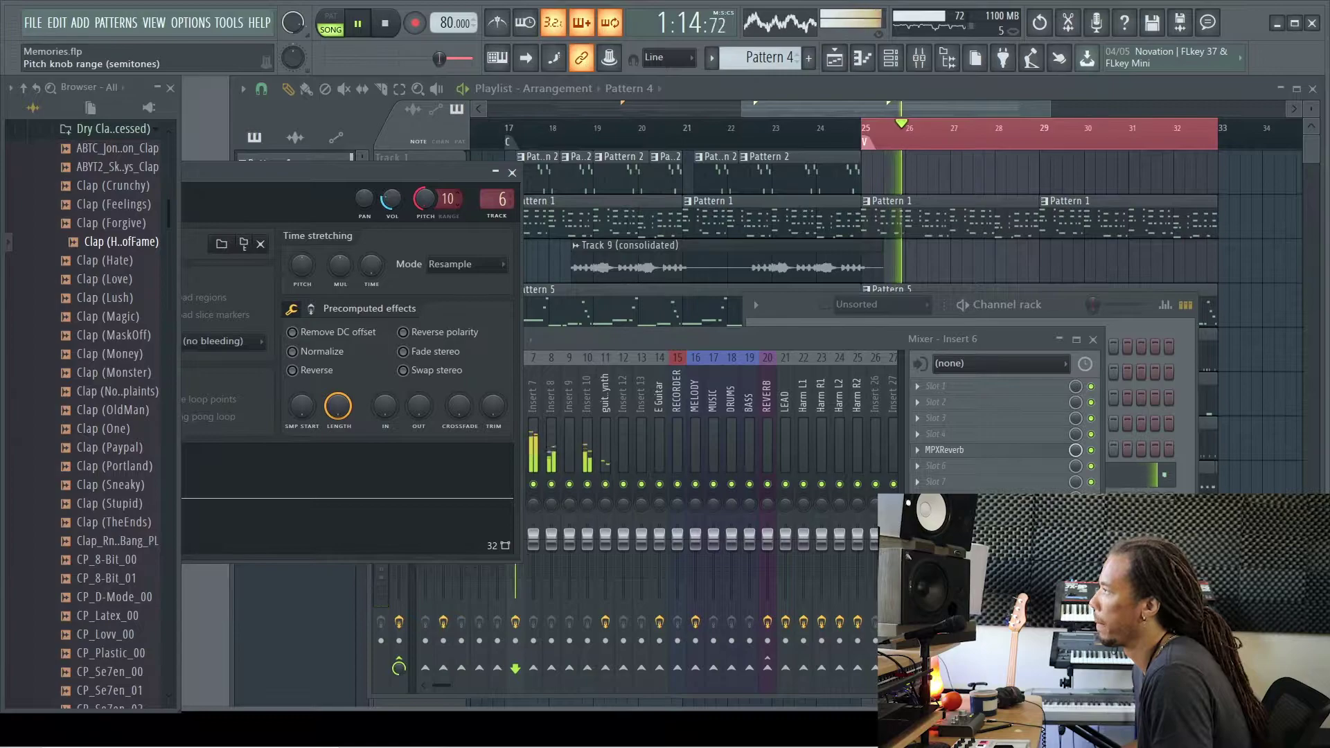
left_click_drag(424, 199, 425, 198)
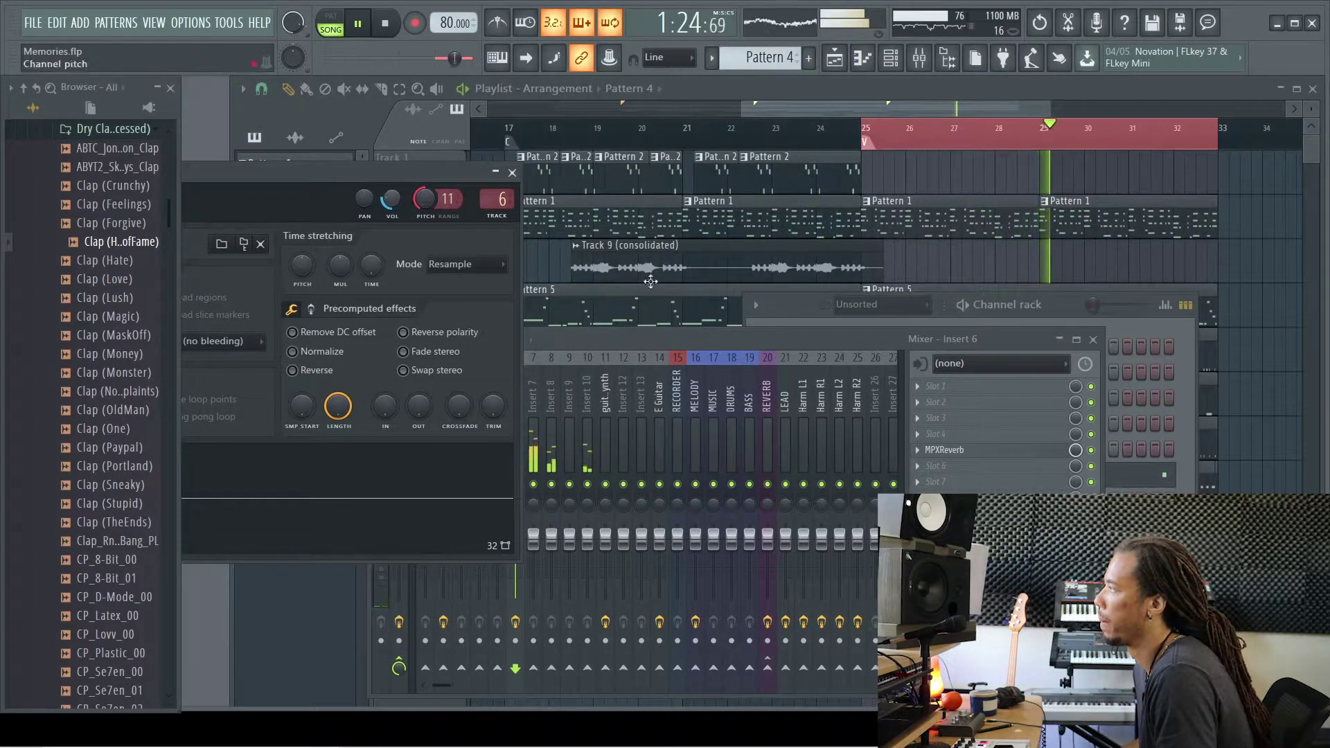
Set the MPXReverb Mix on Insert 6 to 14%, lower the hi-hat channel's volume to 20%, and close its settings
left_click(952, 466)
left_click(909, 345)
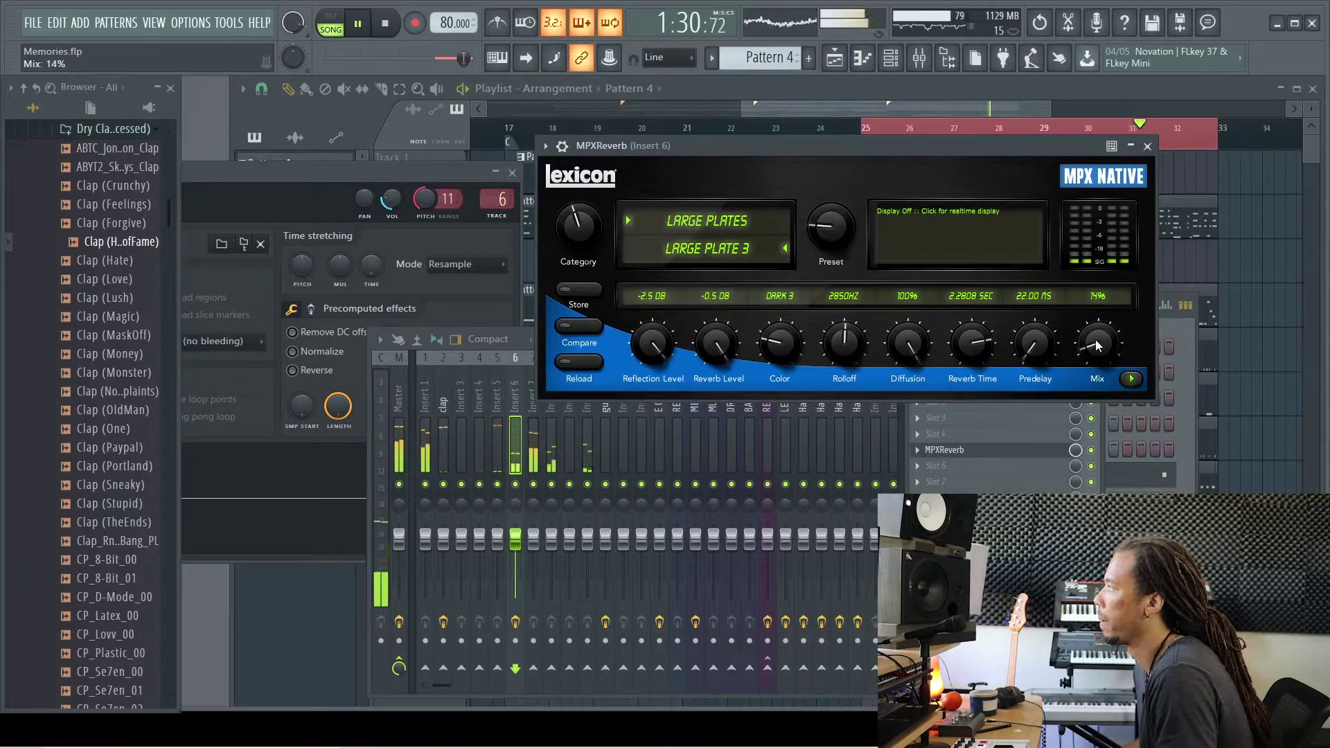
left_click(1147, 145)
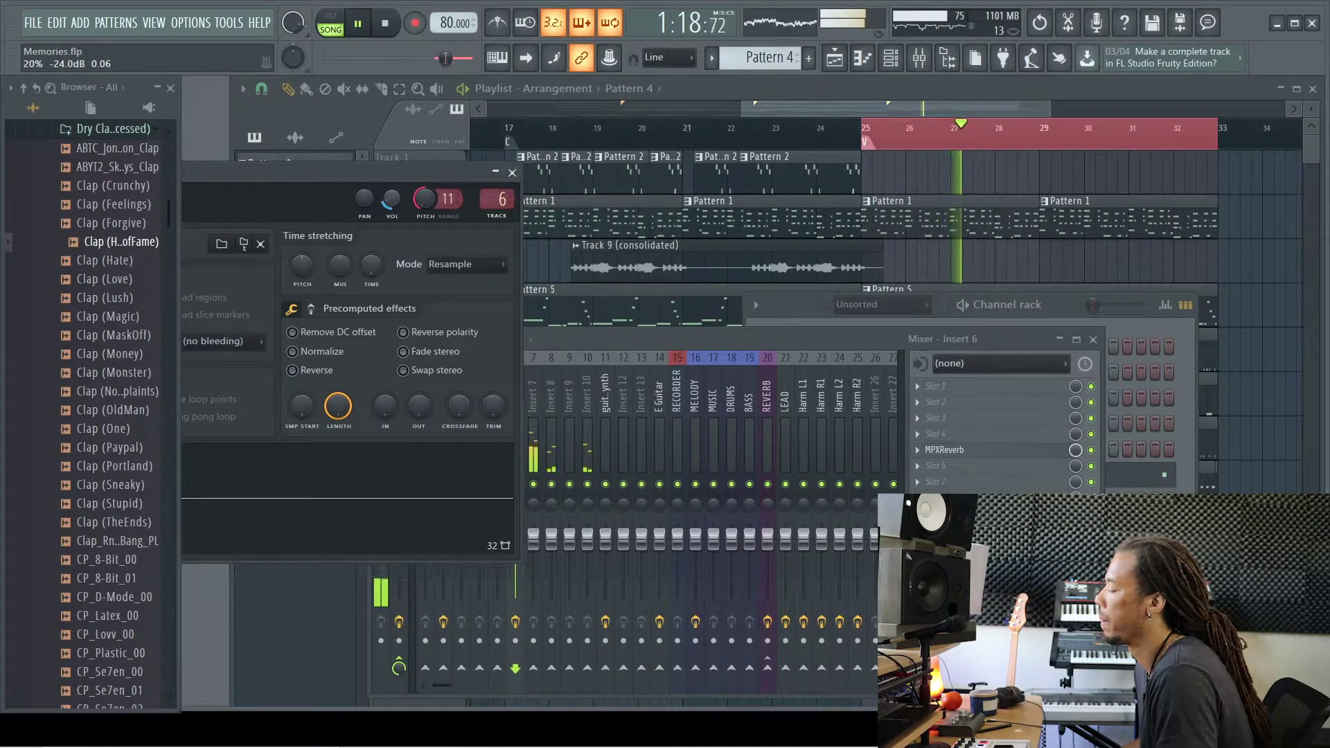
left_click(513, 172)
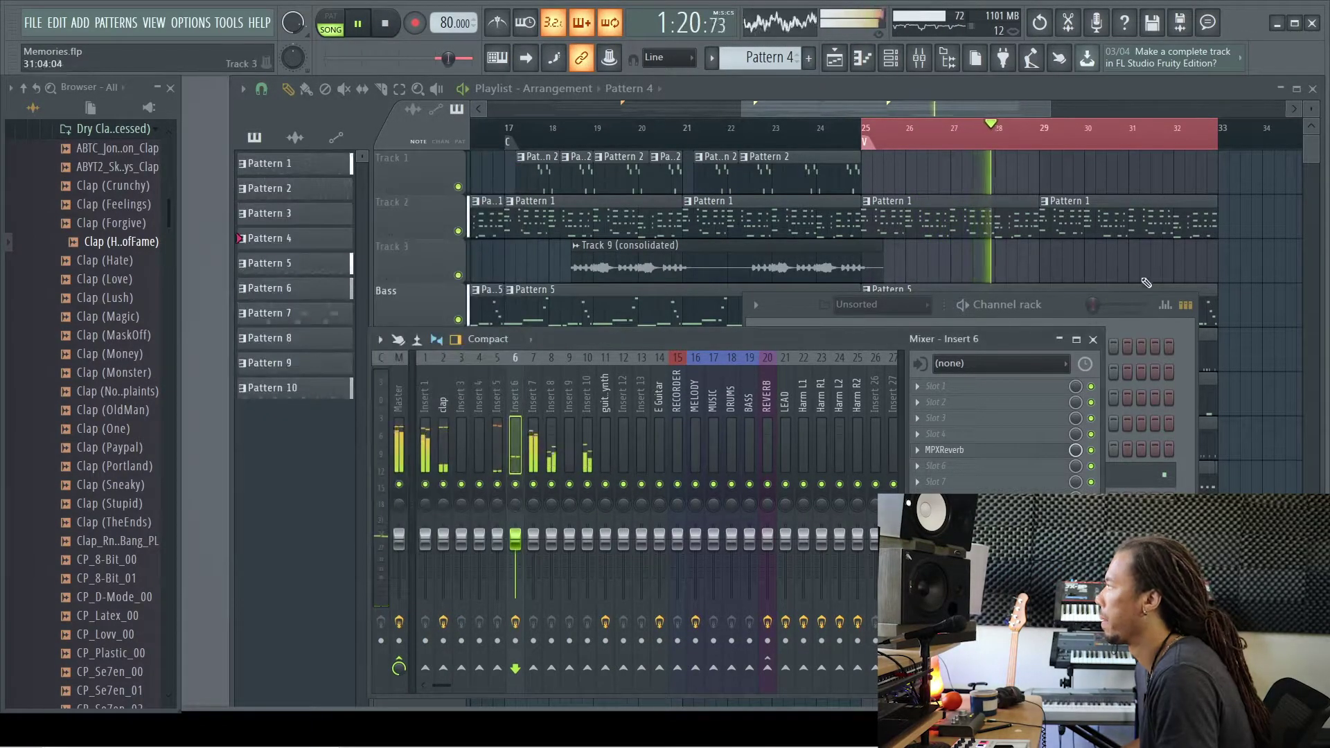
Clear the bars 25 to 33 time selection in the playlist and play the whole arrangement from bar 1
left_click(1187, 252)
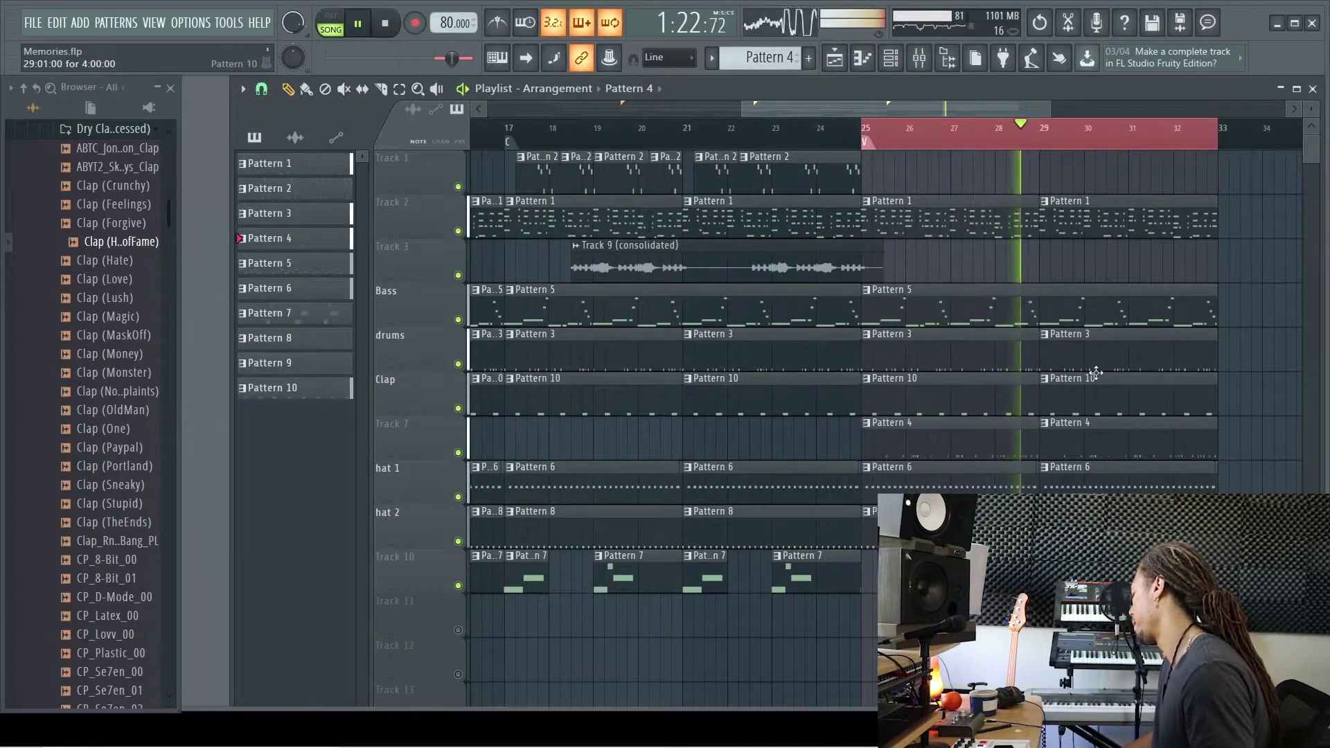
scroll(1102, 376, "down", 4)
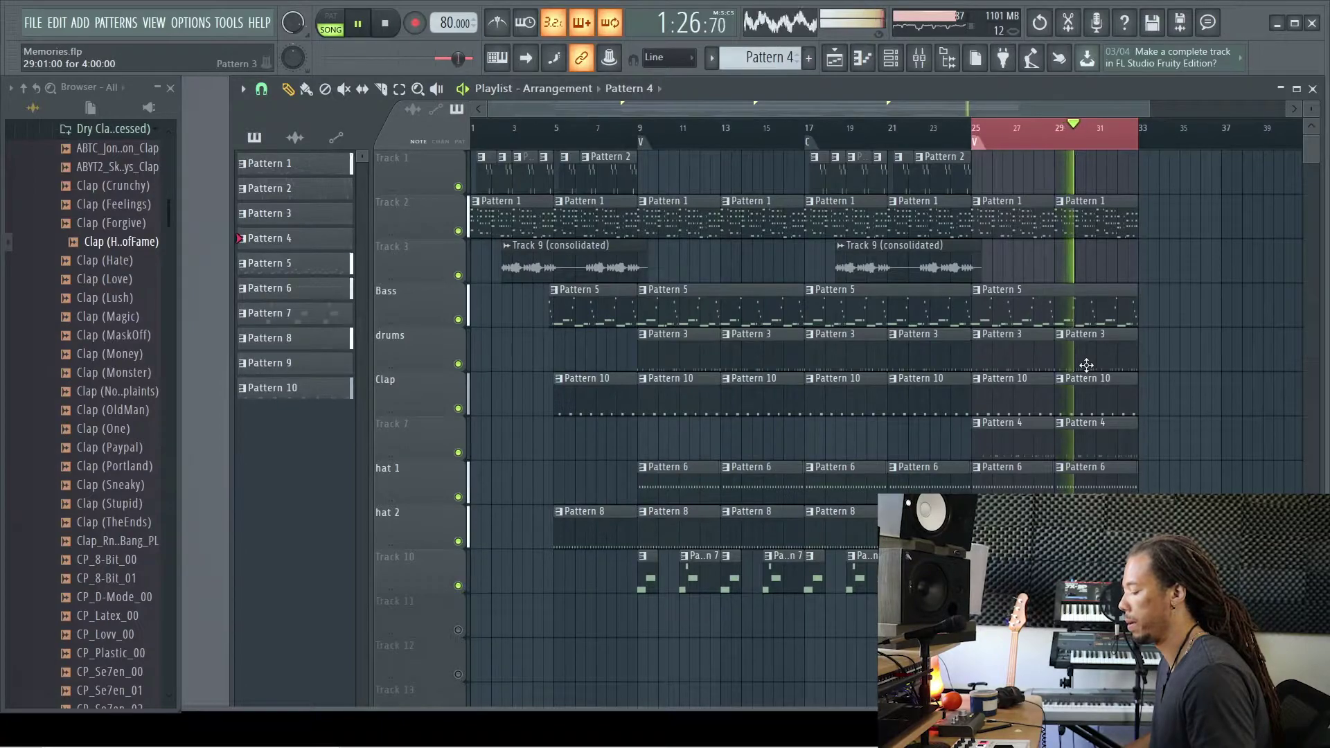
key("space")
left_click_drag(1030, 138, 388, 135)
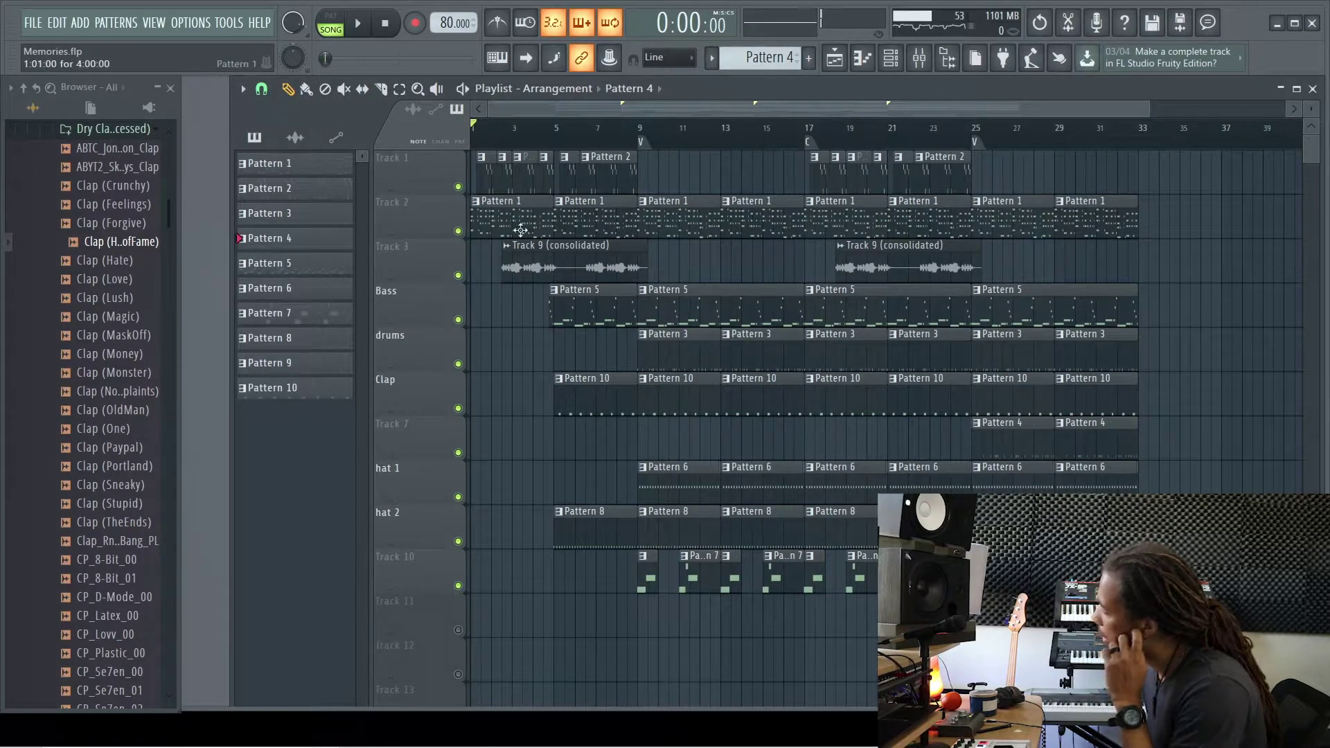
key("space")
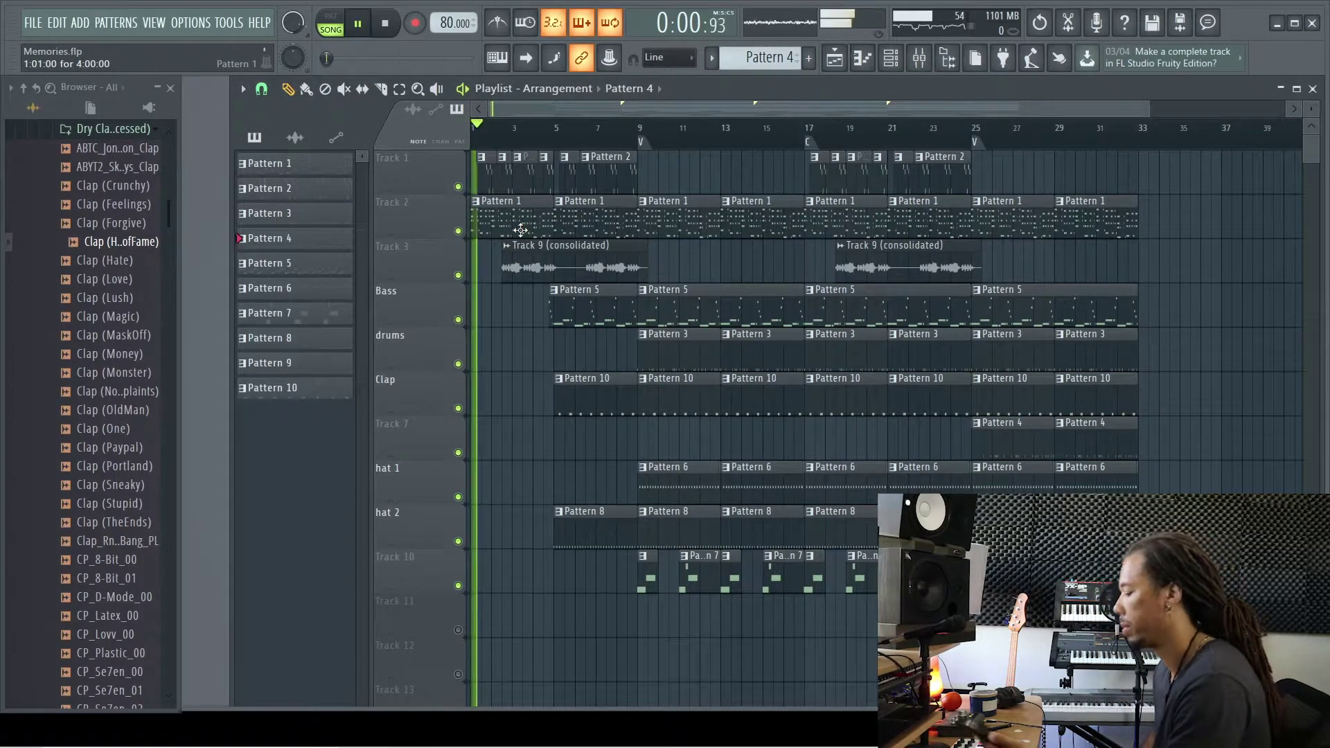
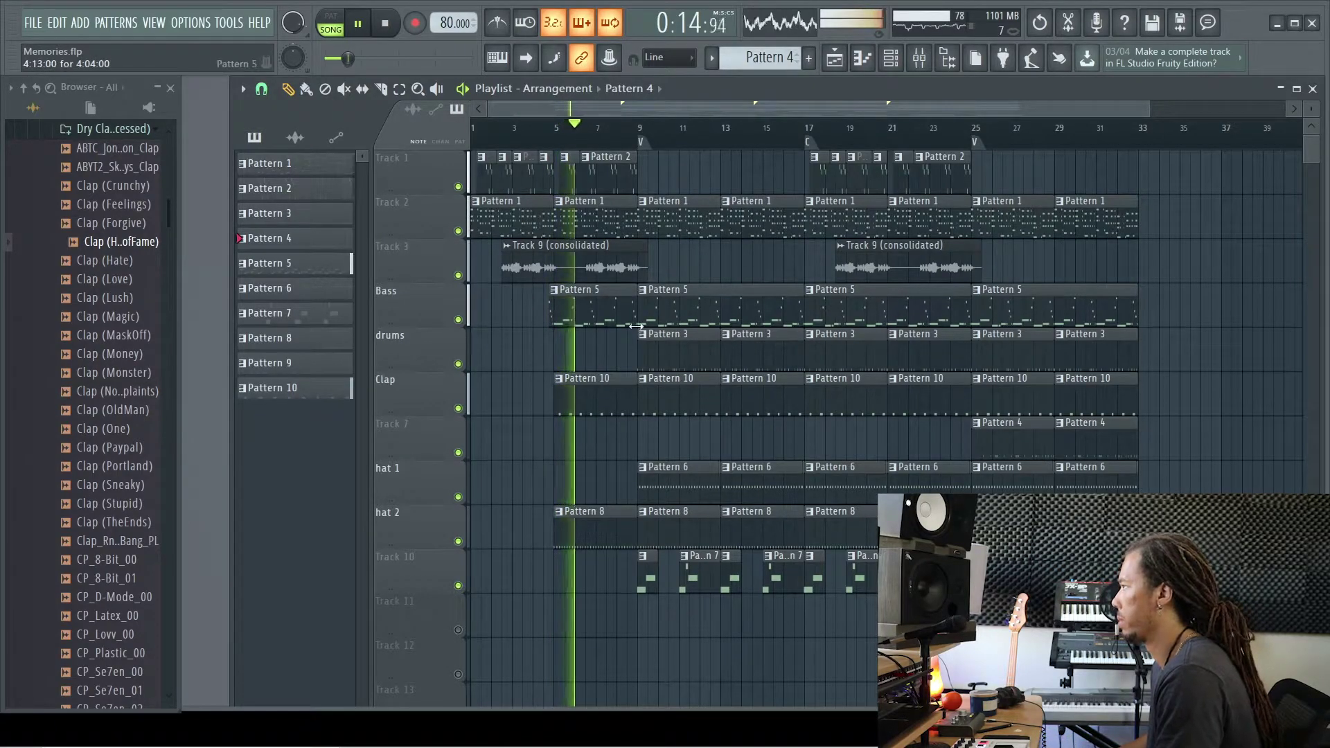
key("F9")
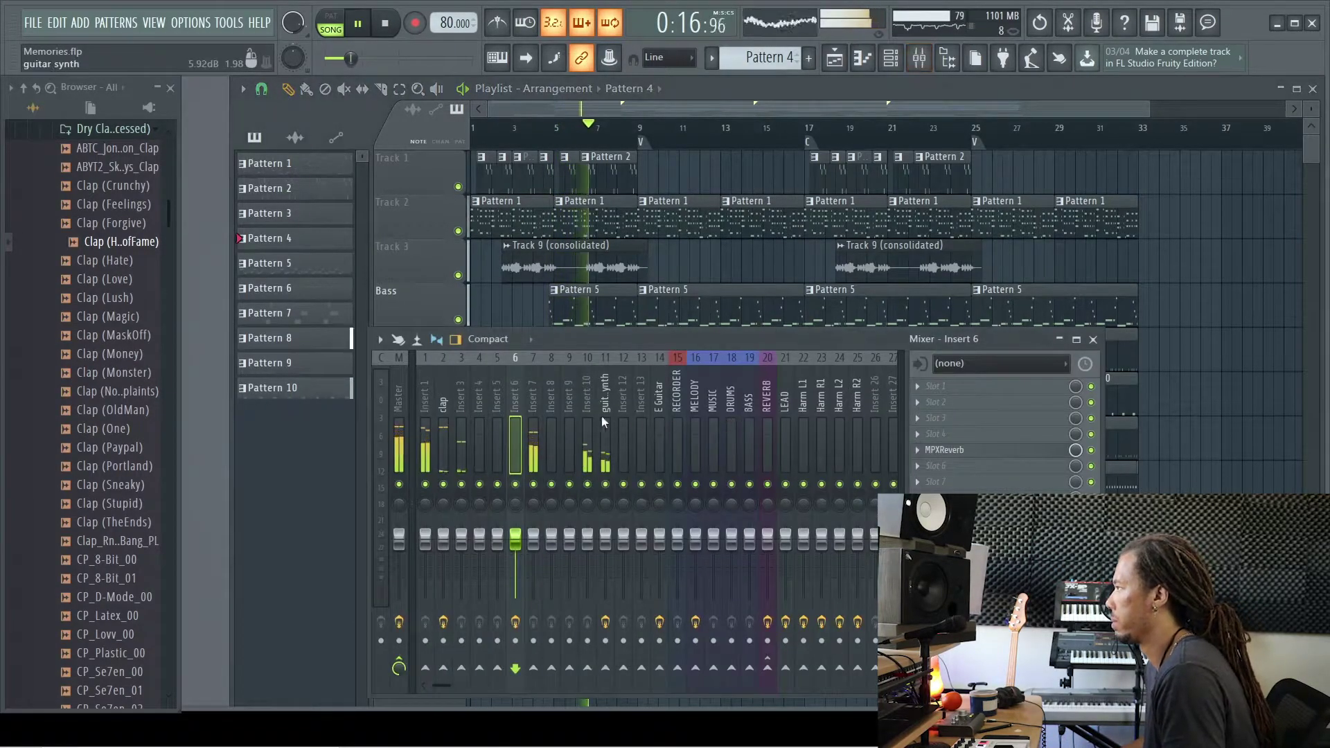
left_click(448, 385)
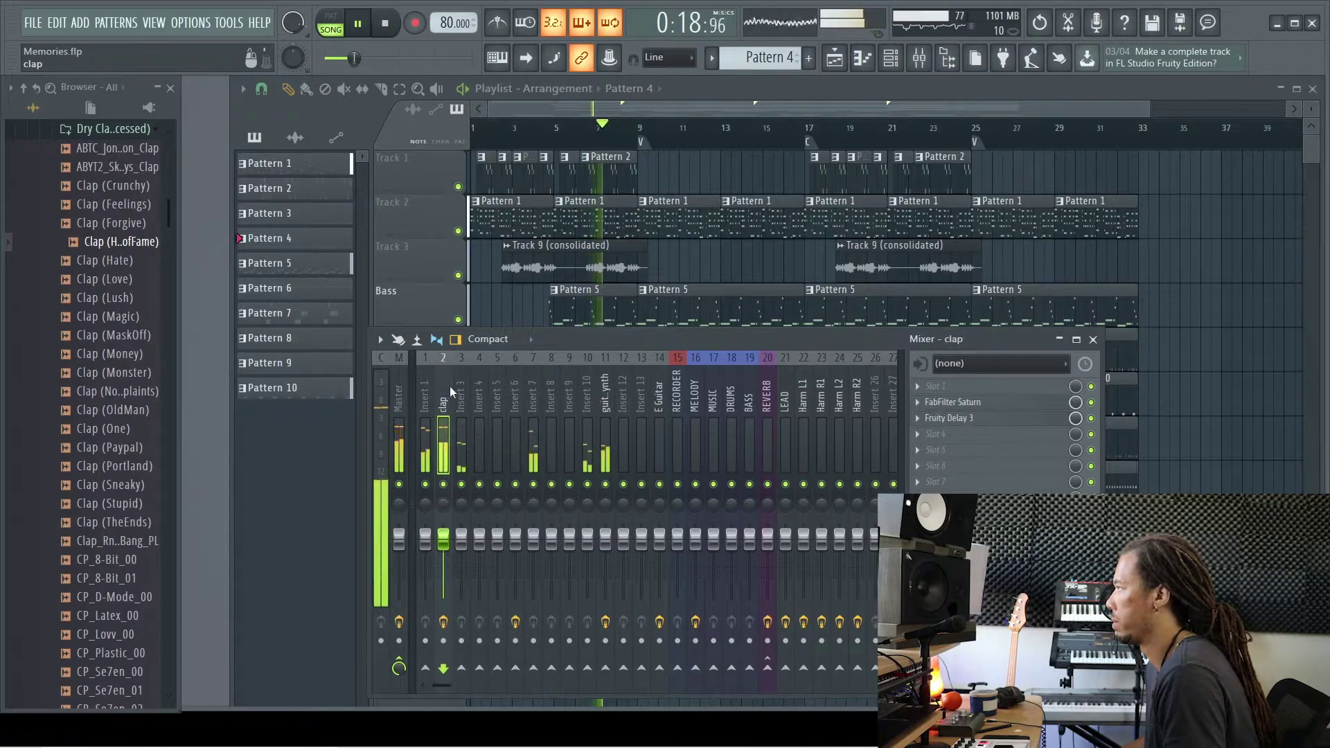
left_click(924, 484)
mouse_move(993, 401)
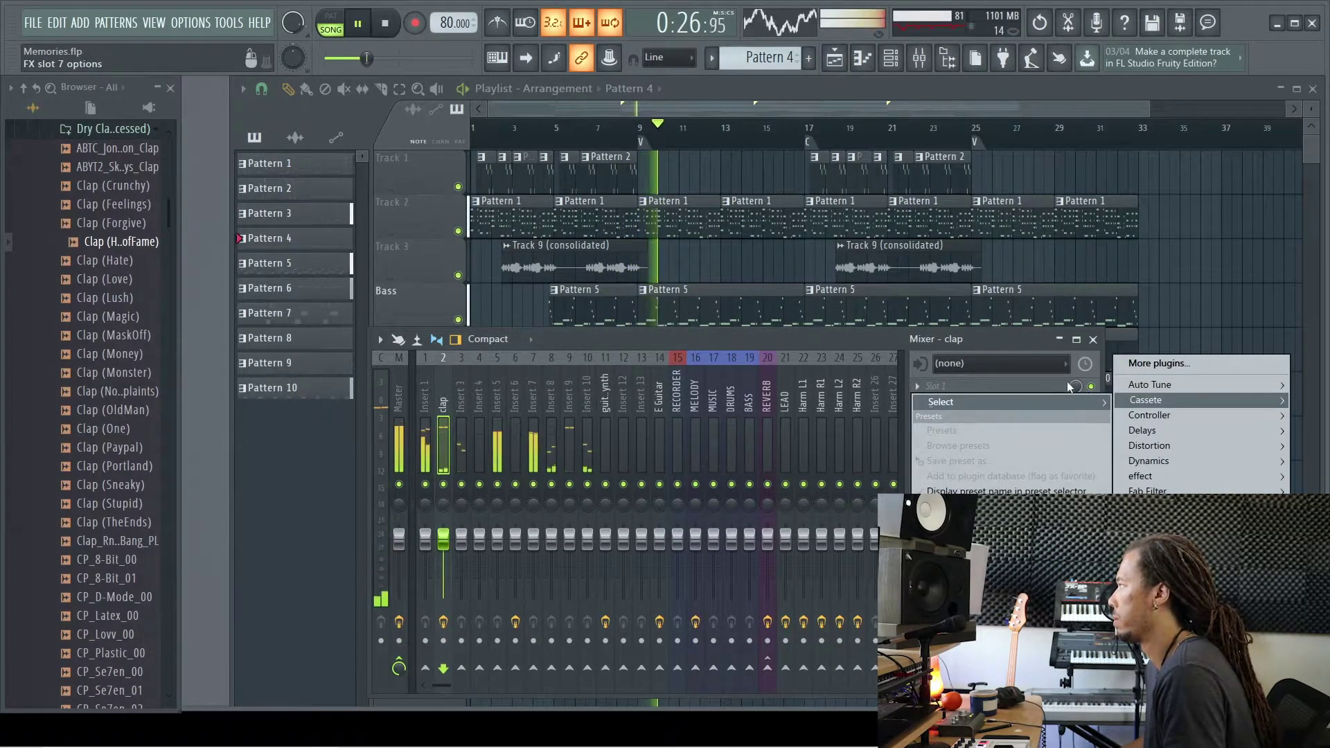
left_click(857, 340)
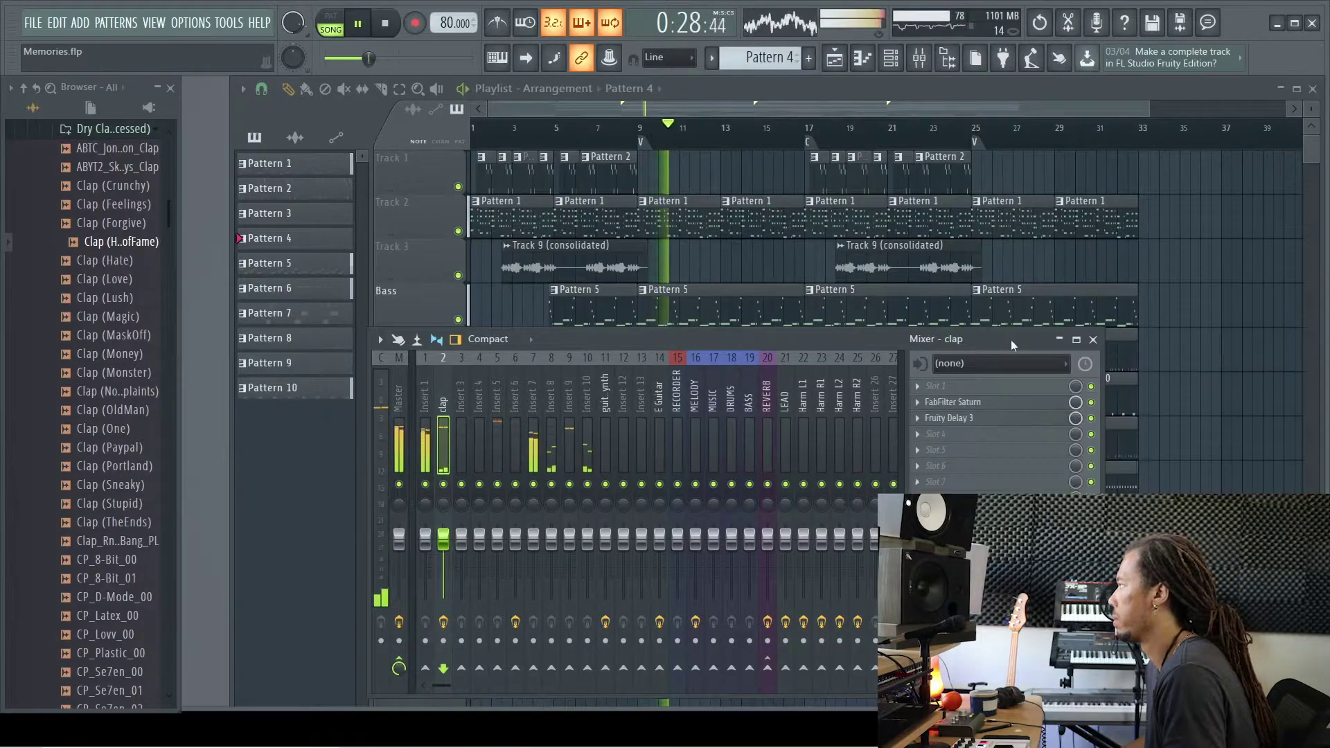
left_click(1093, 340)
Set the MURDA kick channel's volume to 88% and the 808 channel's volume to 75%
key("F6")
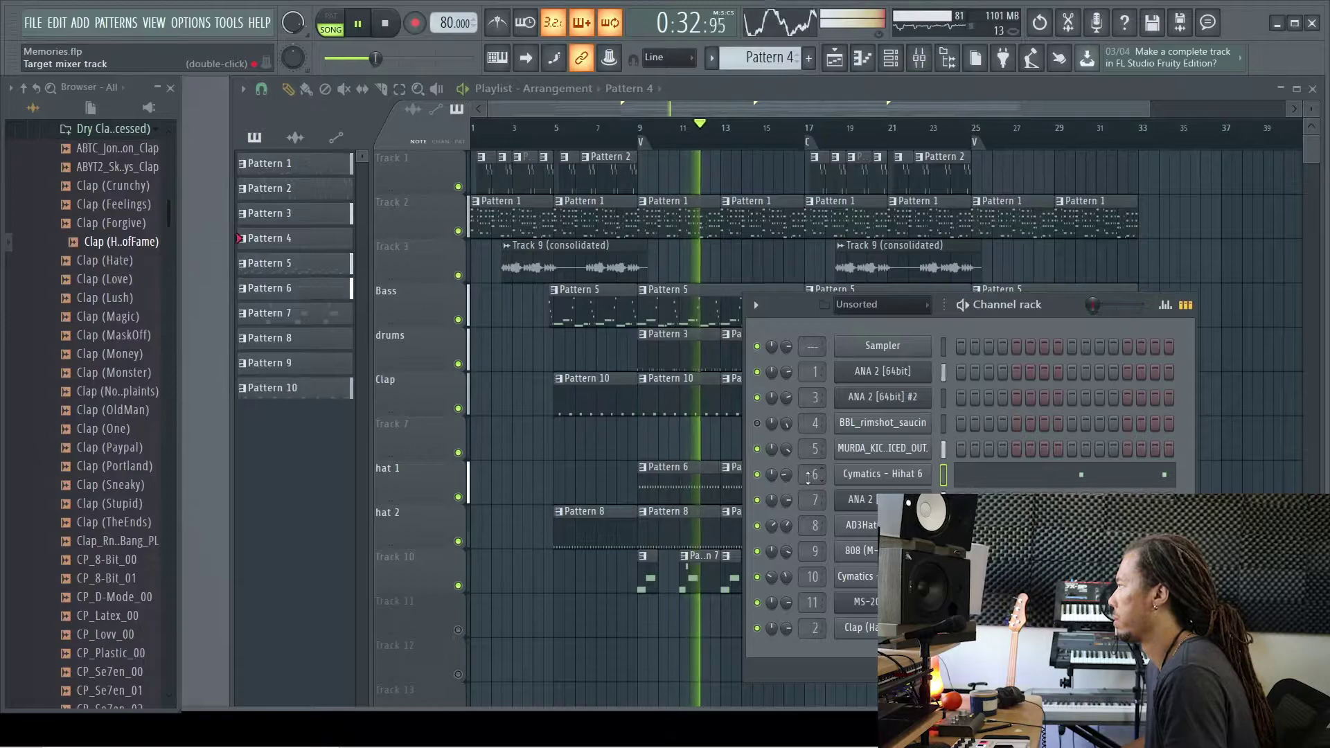
scroll(784, 453, "down", 2)
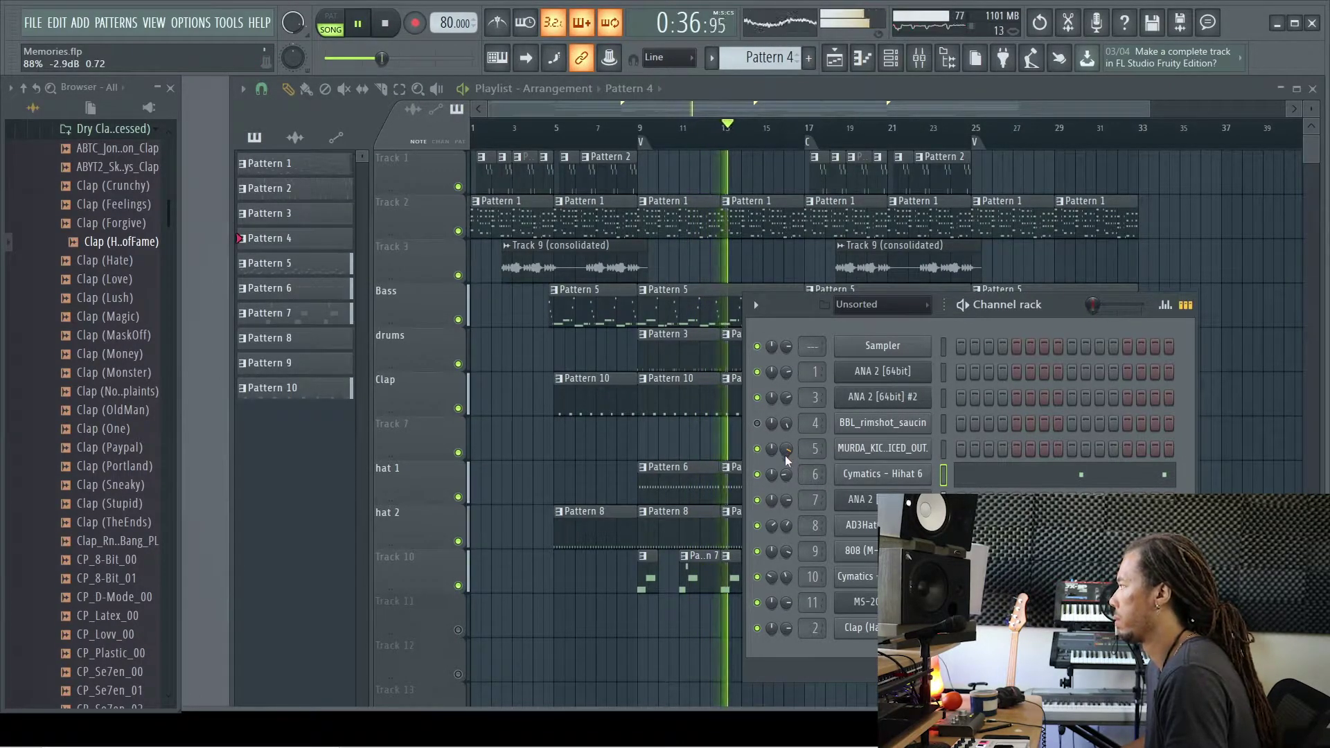
double_click(703, 567)
left_click(1172, 373)
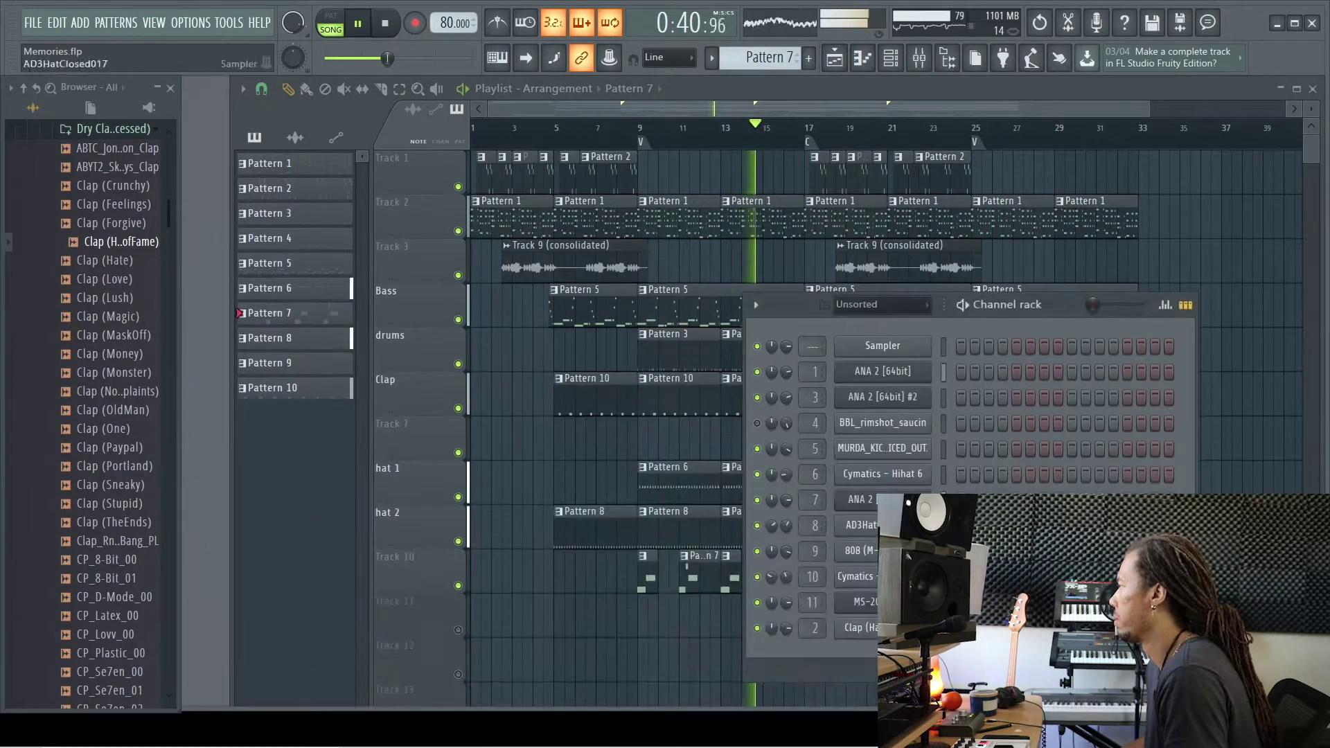
left_click_drag(784, 554, 784, 559)
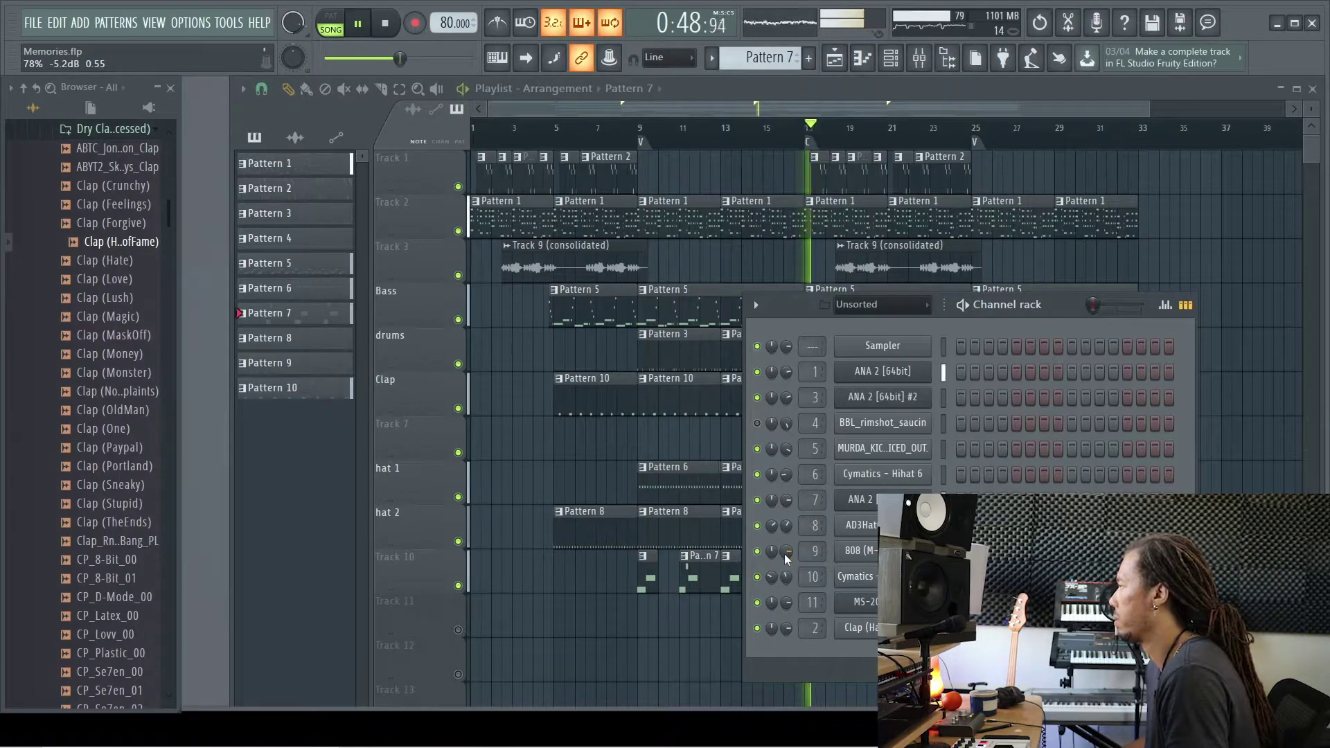
left_click_drag(784, 554, 784, 559)
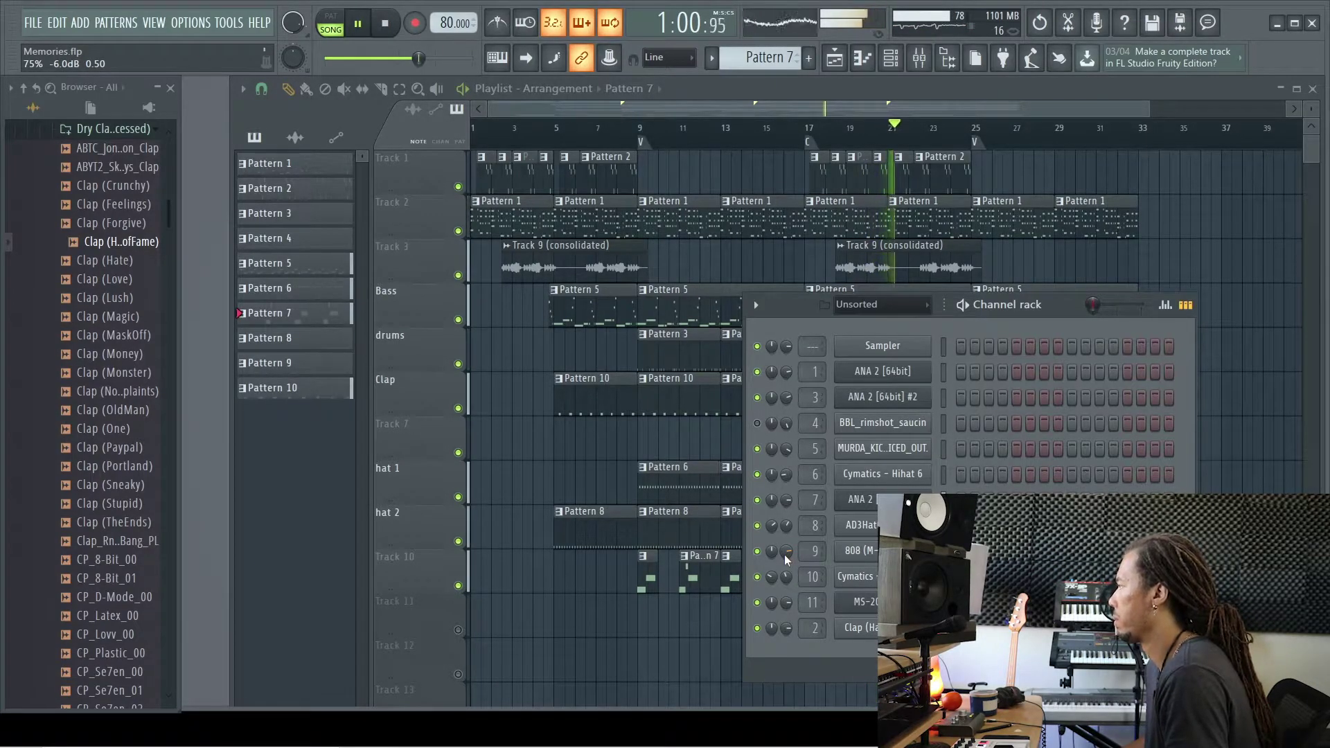
Set the volume of the Track 9 (consolidated) guitar synth audio channel to 53% and close its settings
left_click(1258, 395)
right_click(1258, 394)
double_click(966, 273)
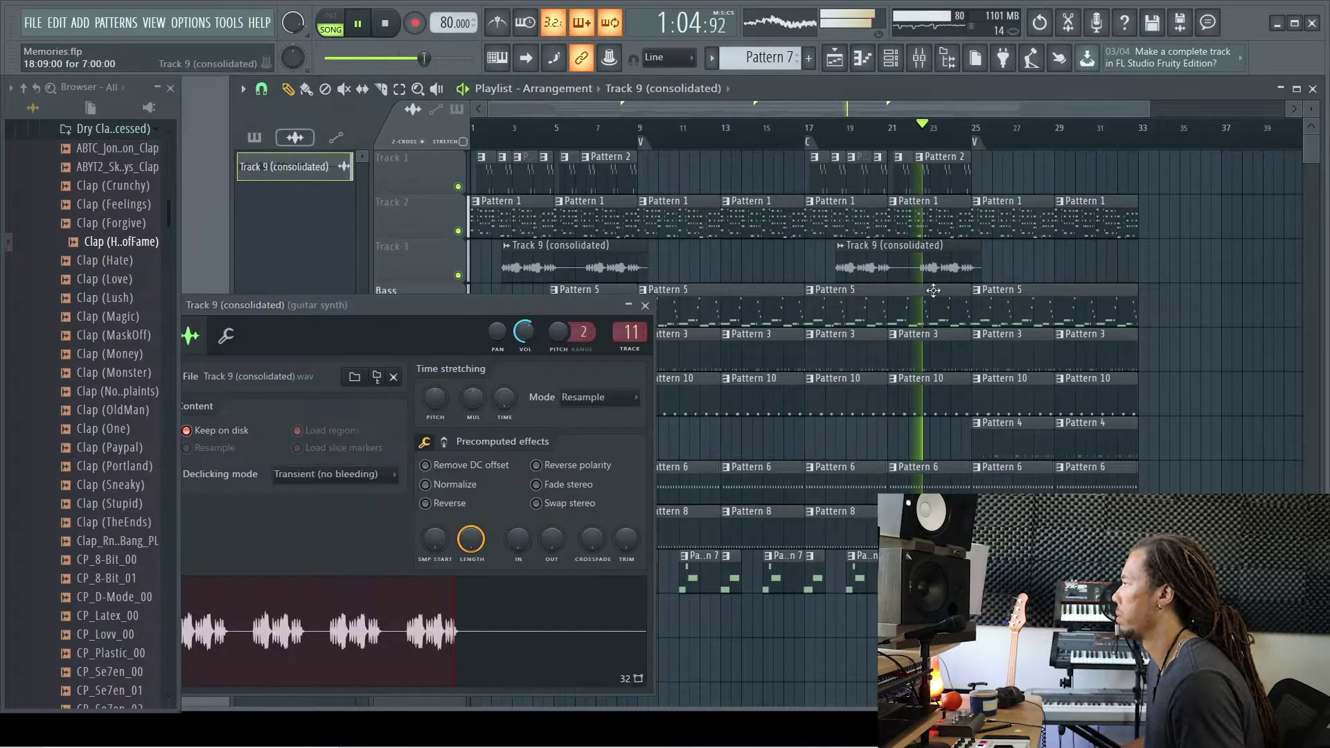
left_click_drag(530, 334, 530, 334)
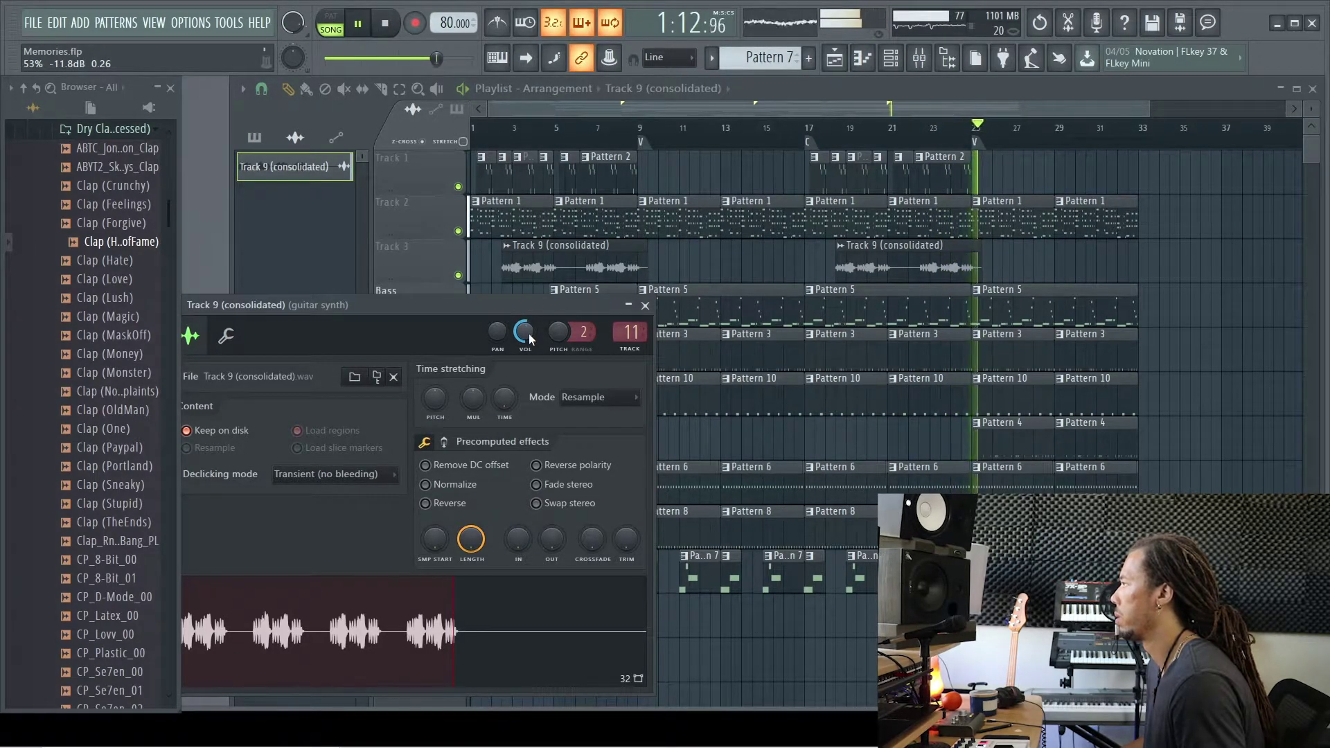
left_click(645, 305)
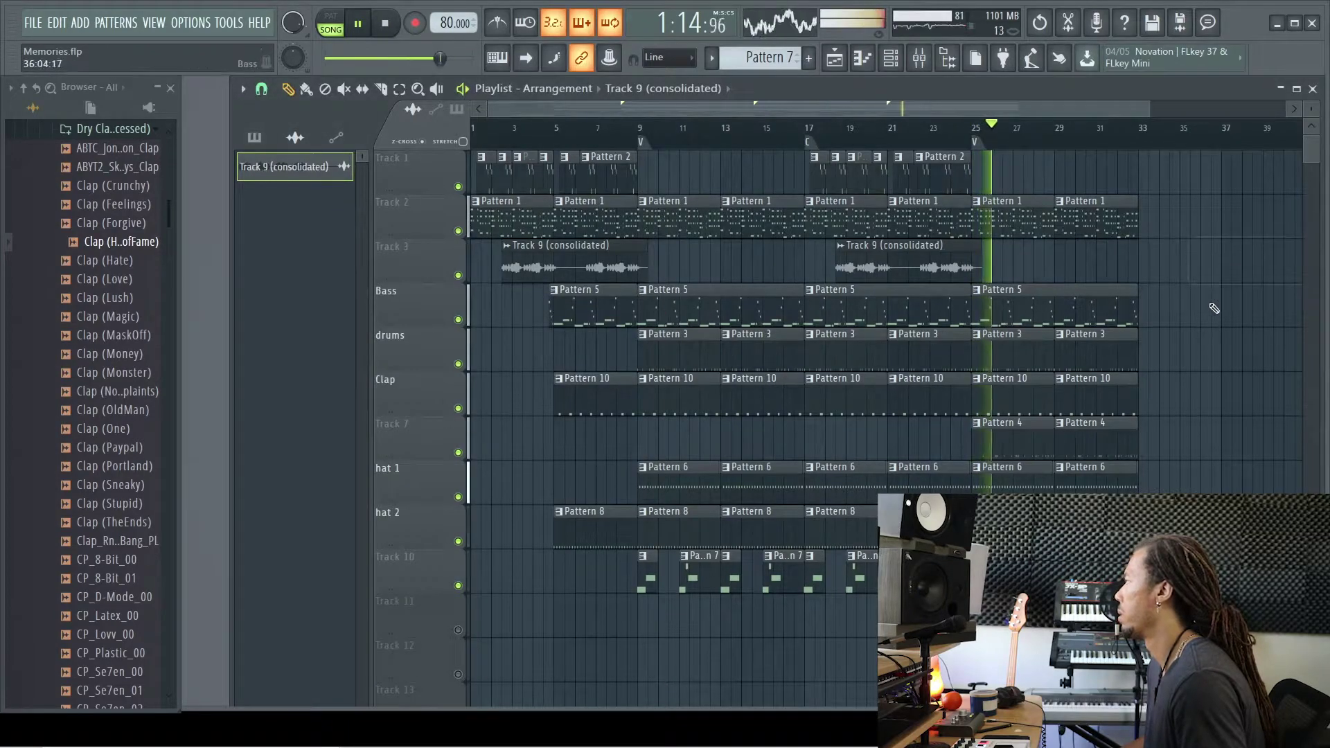
Stop playback, solo Track 2 in the playlist, and play it from bar 25
key("space")
left_click(969, 130)
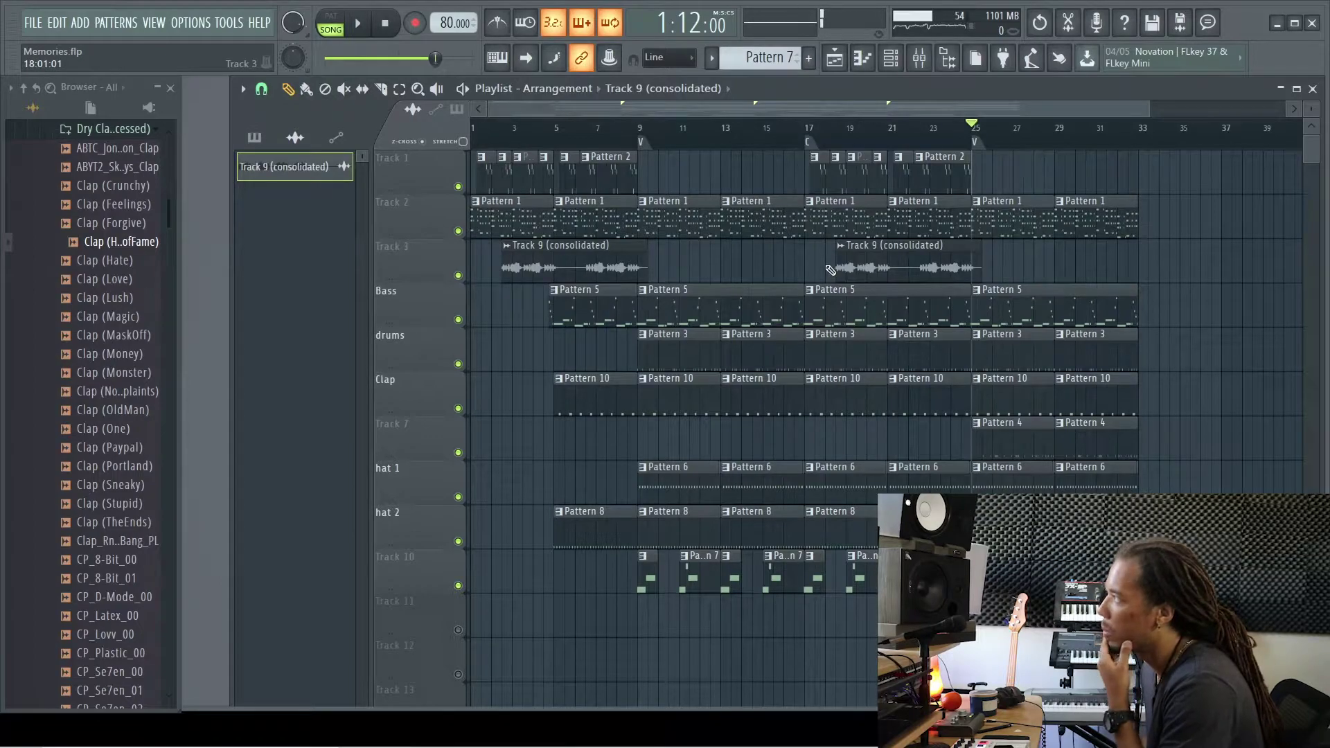
left_click_drag(638, 131, 696, 130)
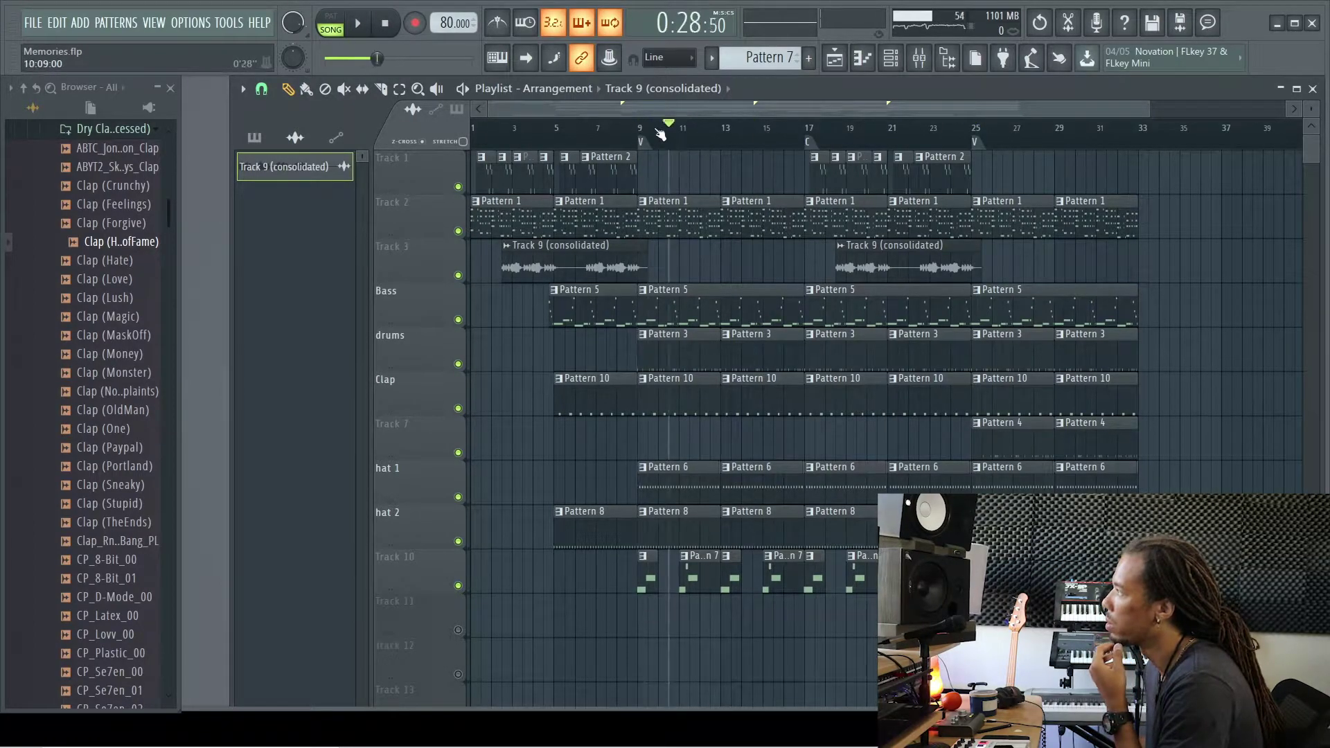
left_click(983, 129)
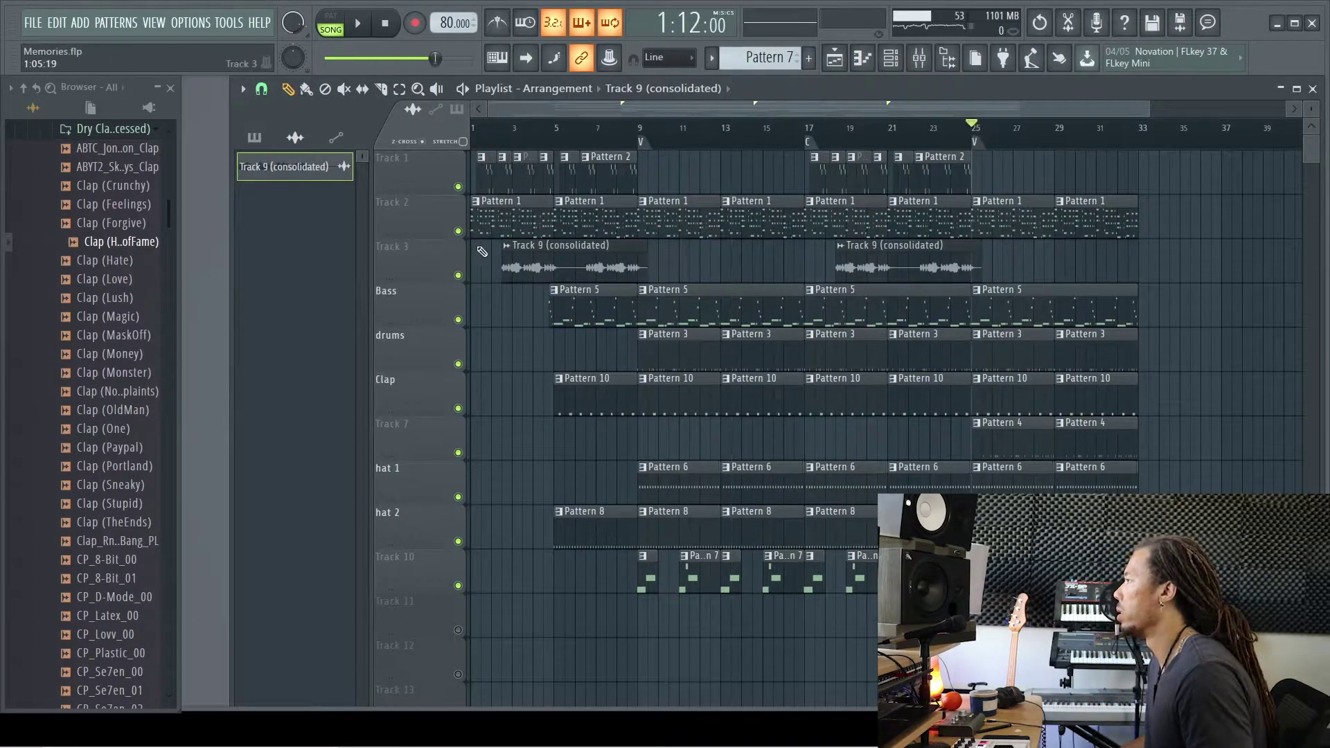
left_click(447, 232)
right_click(460, 232)
key("space")
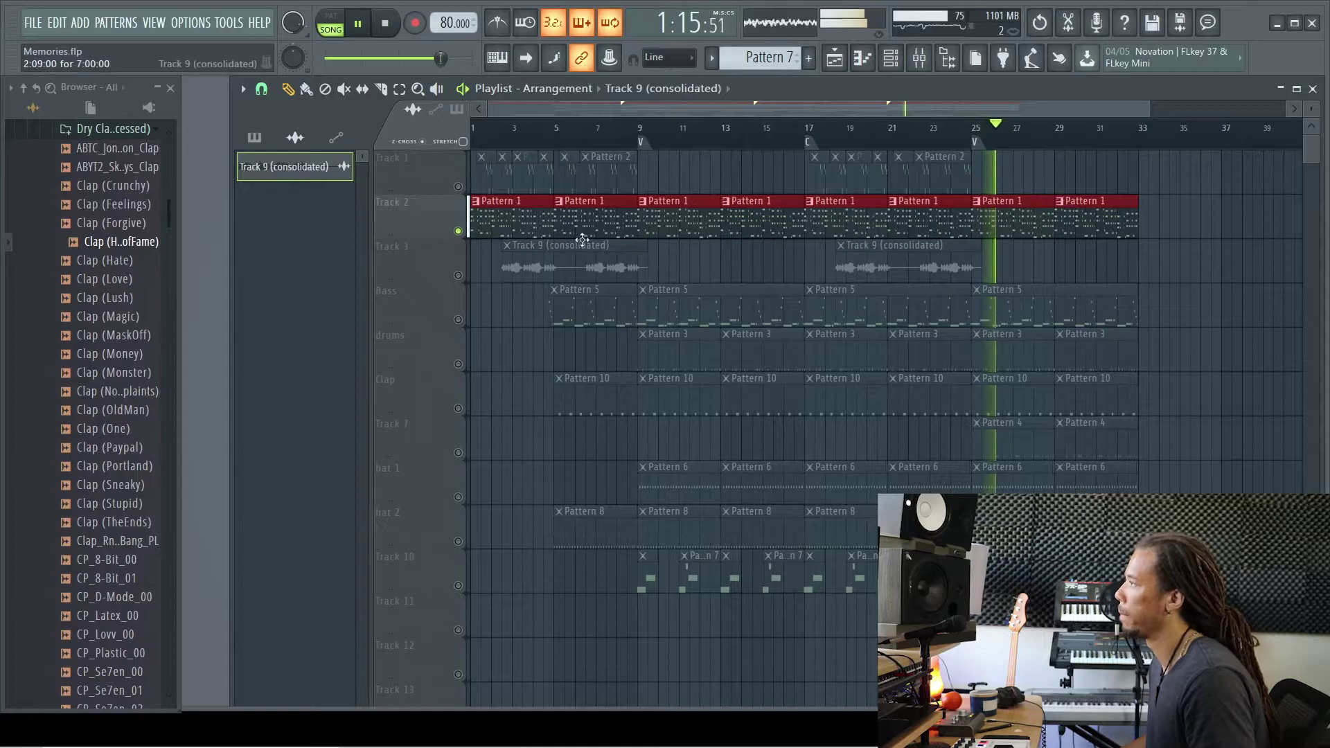
Stop playback, unsolo Track 2, and bring up the mixer track of the ANA 2 channel used in Pattern 1
key("space")
right_click(457, 230)
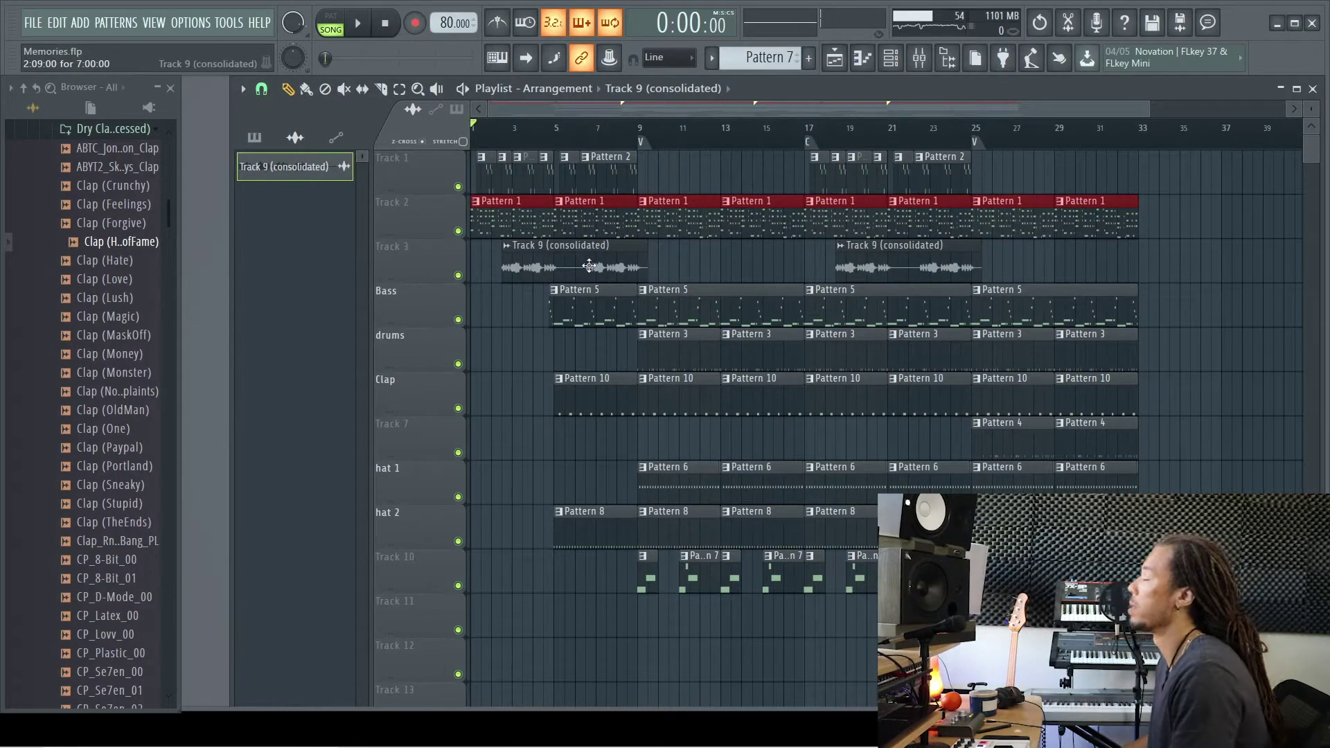
key("F9")
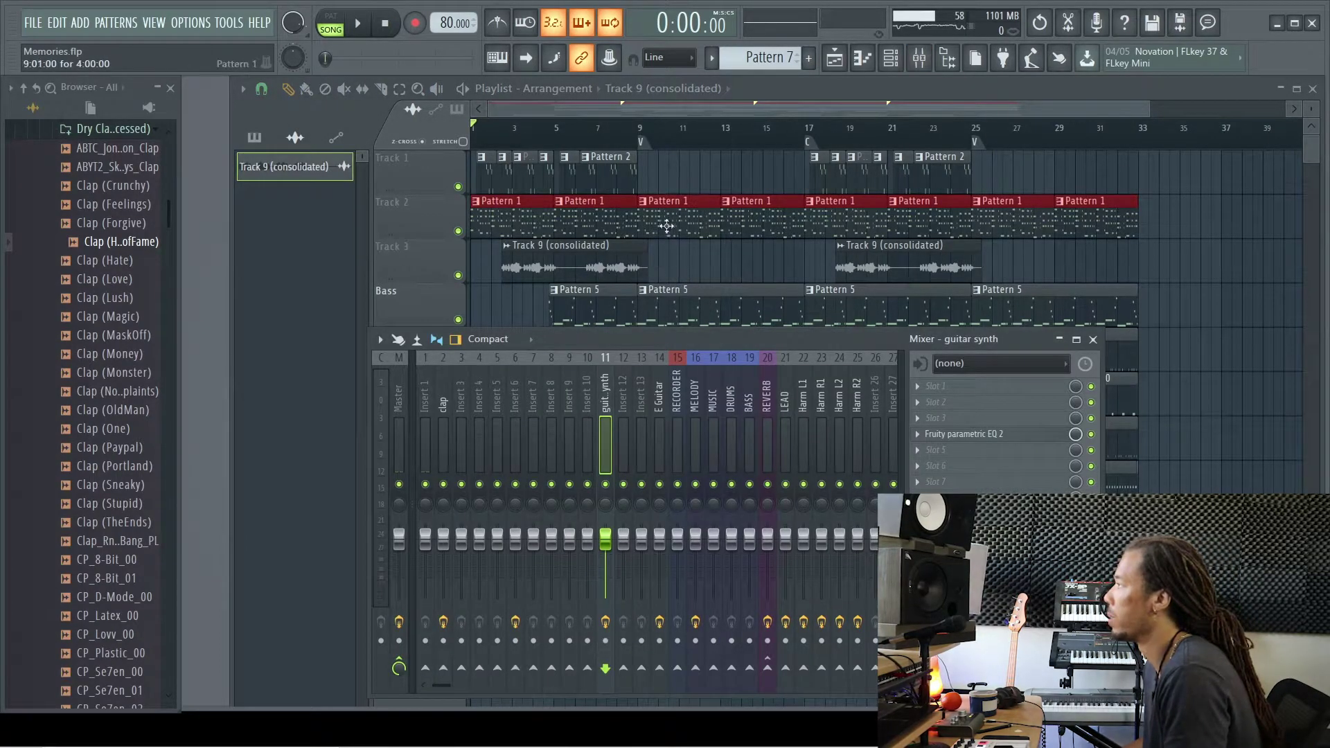
left_click(666, 227)
double_click(677, 227)
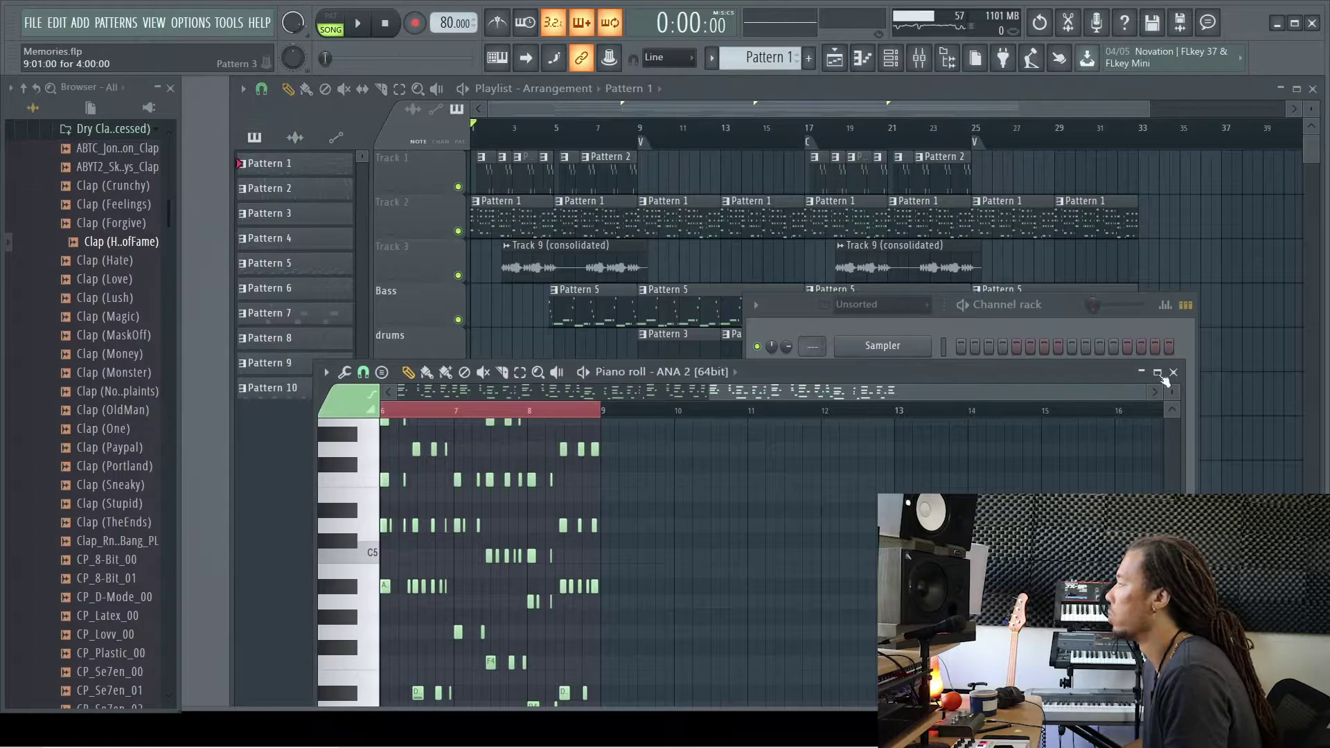
left_click(1172, 373)
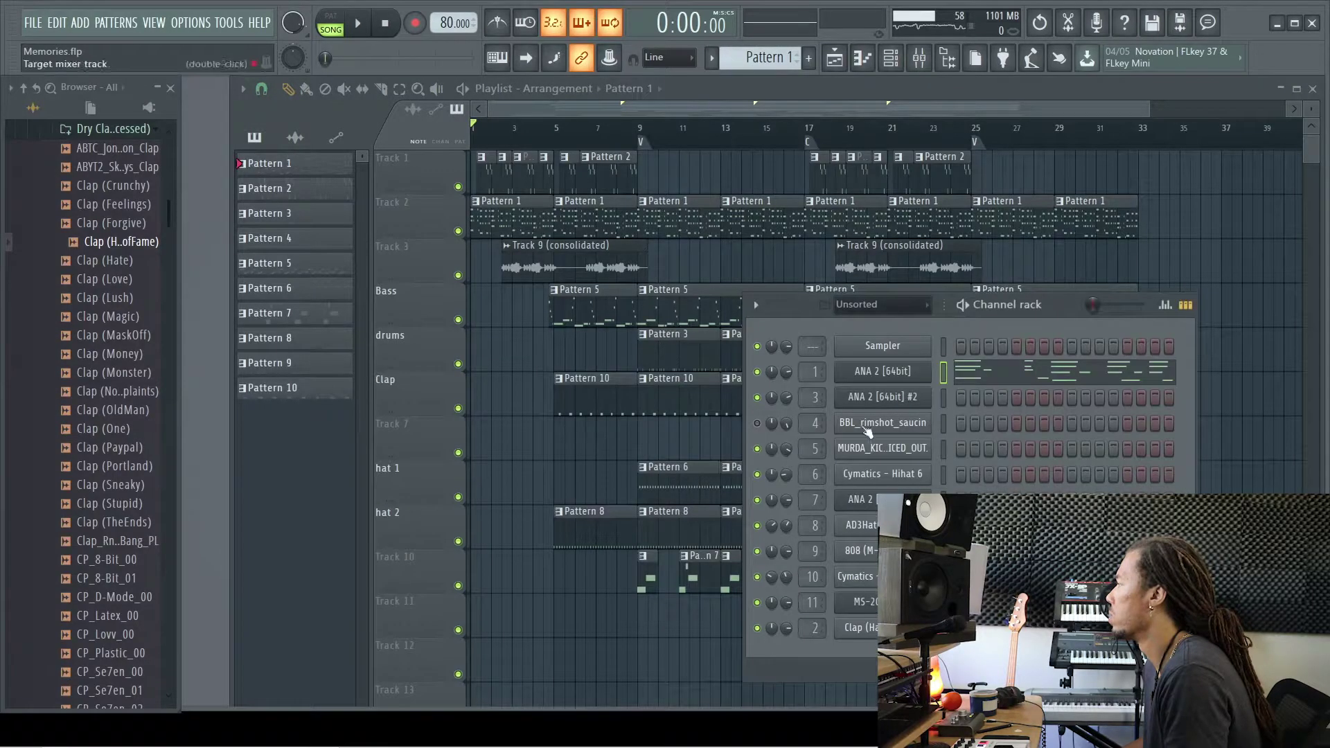
double_click(800, 381)
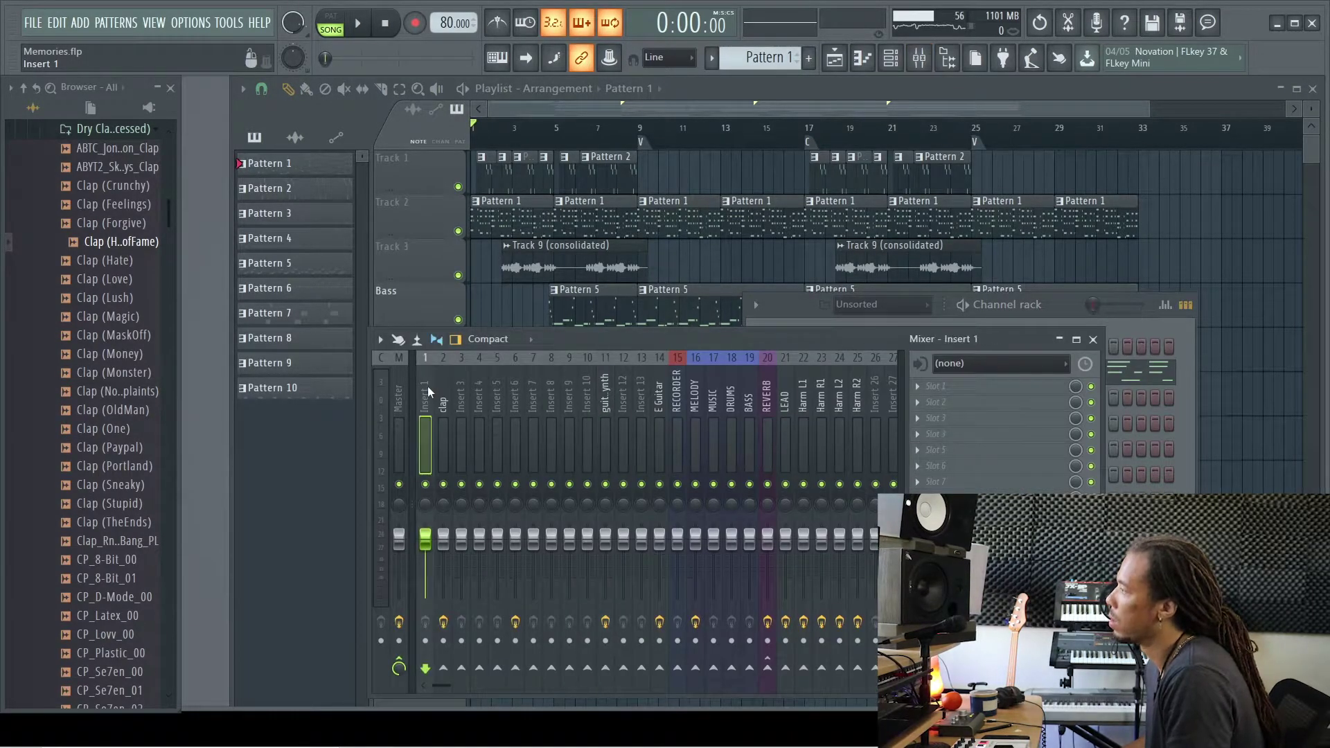
Load the Drip effect into slot 5 of mixer Insert 1 and close its window
left_click(951, 448)
mouse_move(1087, 402)
mouse_move(1163, 624)
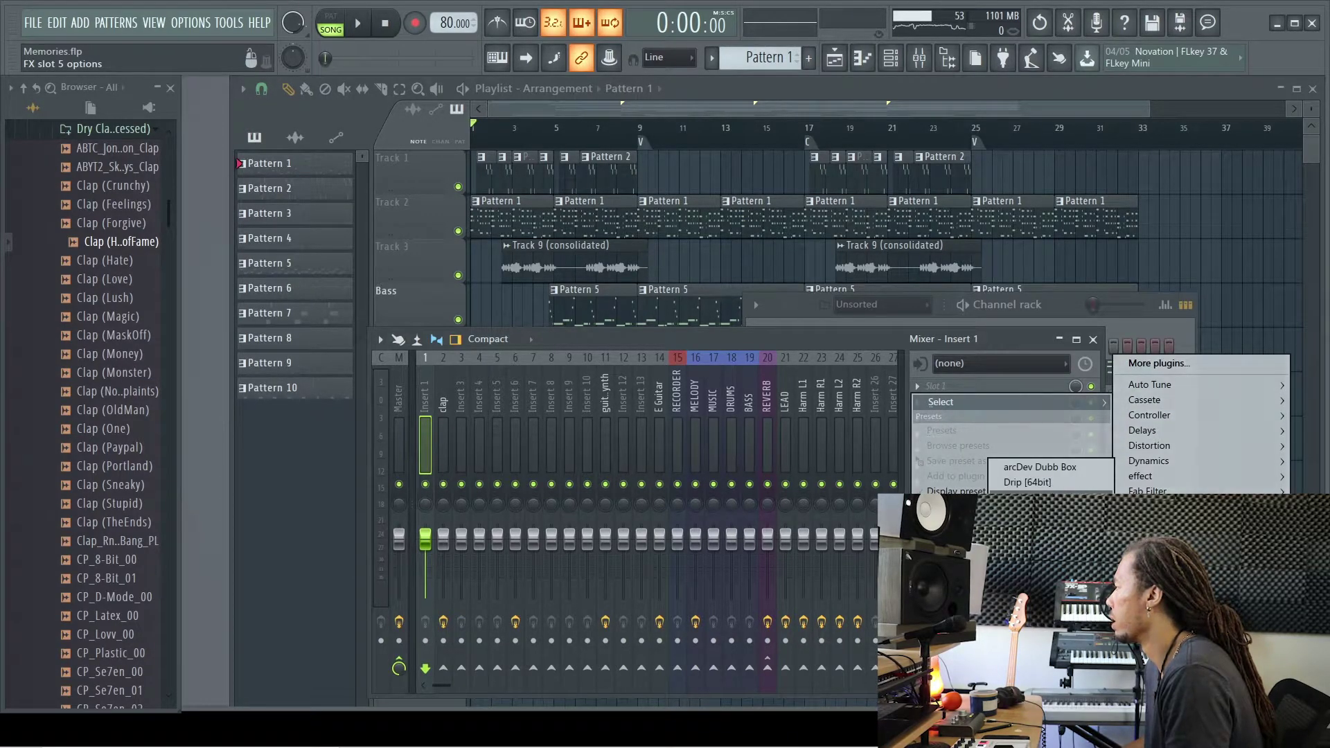
left_click(1071, 478)
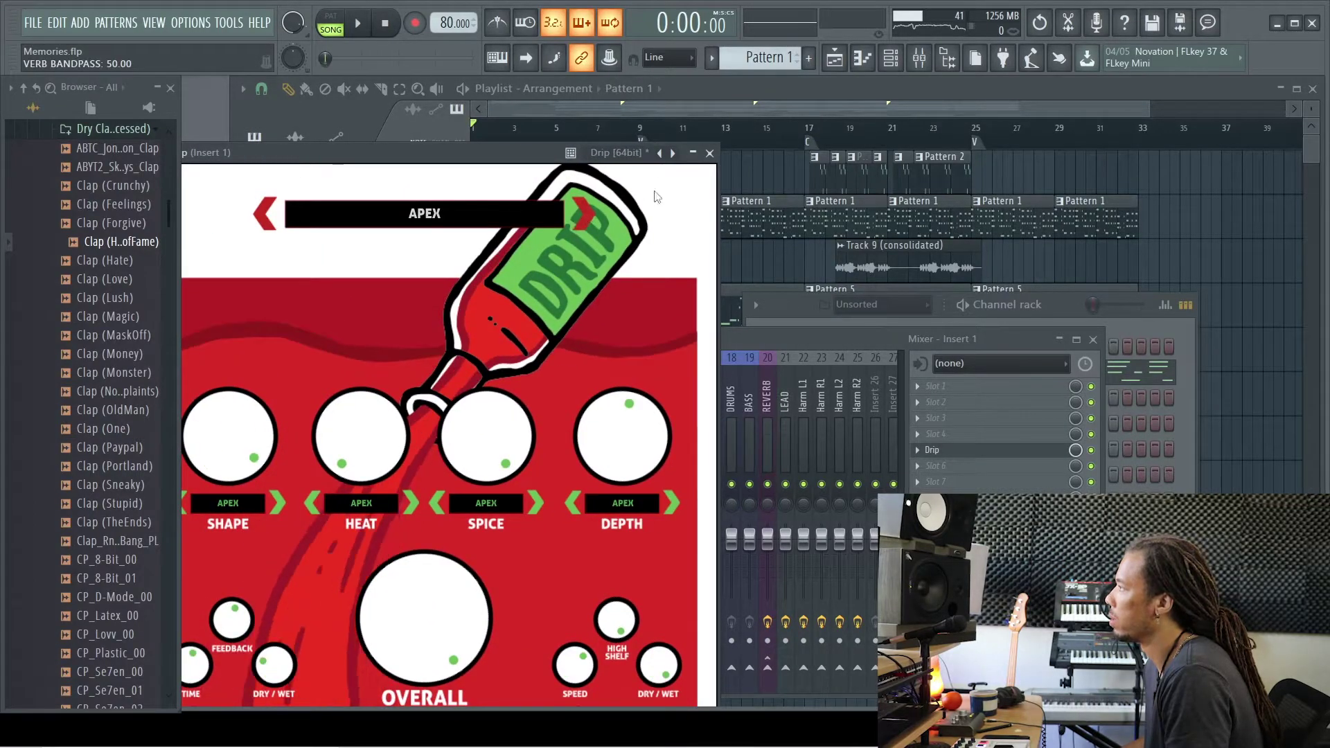
left_click(709, 153)
Insert an empty playlist track between Track 2 and the Track 9 (consolidated) guitar track, and solo Track 2
left_click_drag(625, 347, 648, 428)
right_click(414, 253)
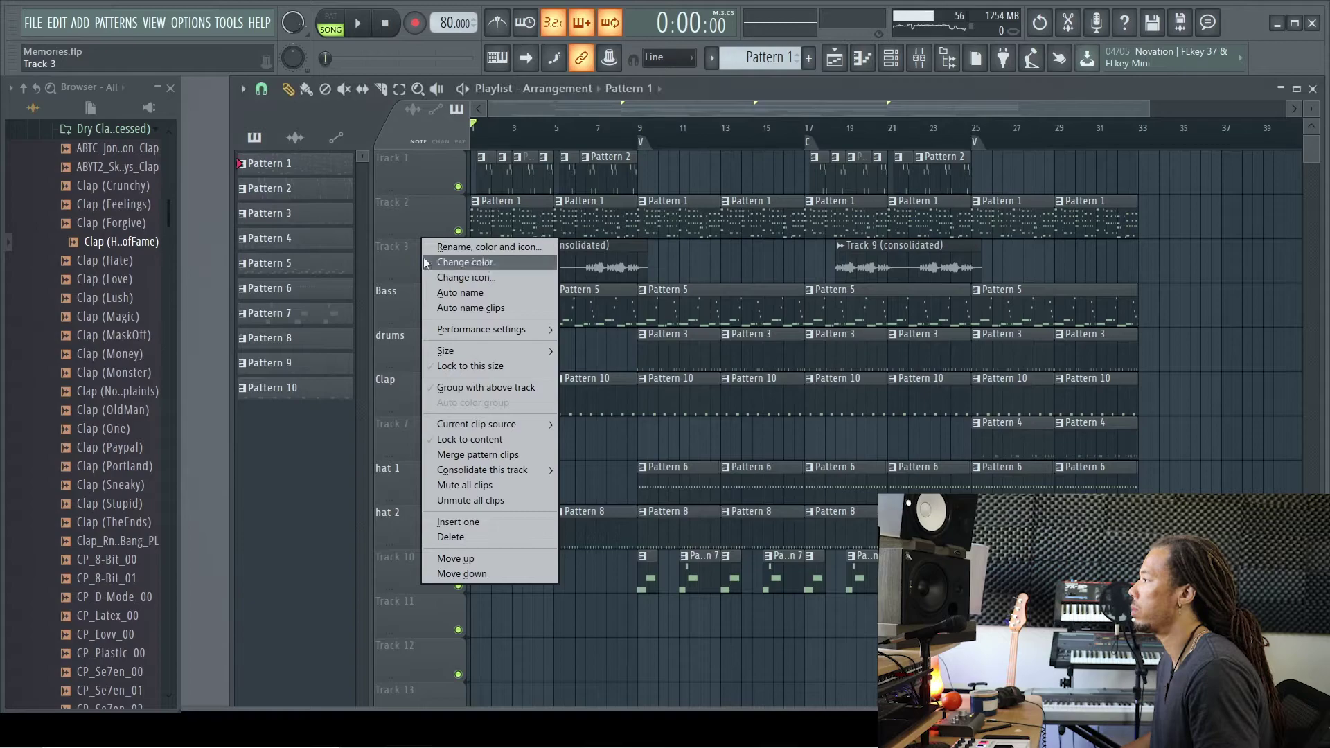
left_click(504, 525)
key("F9")
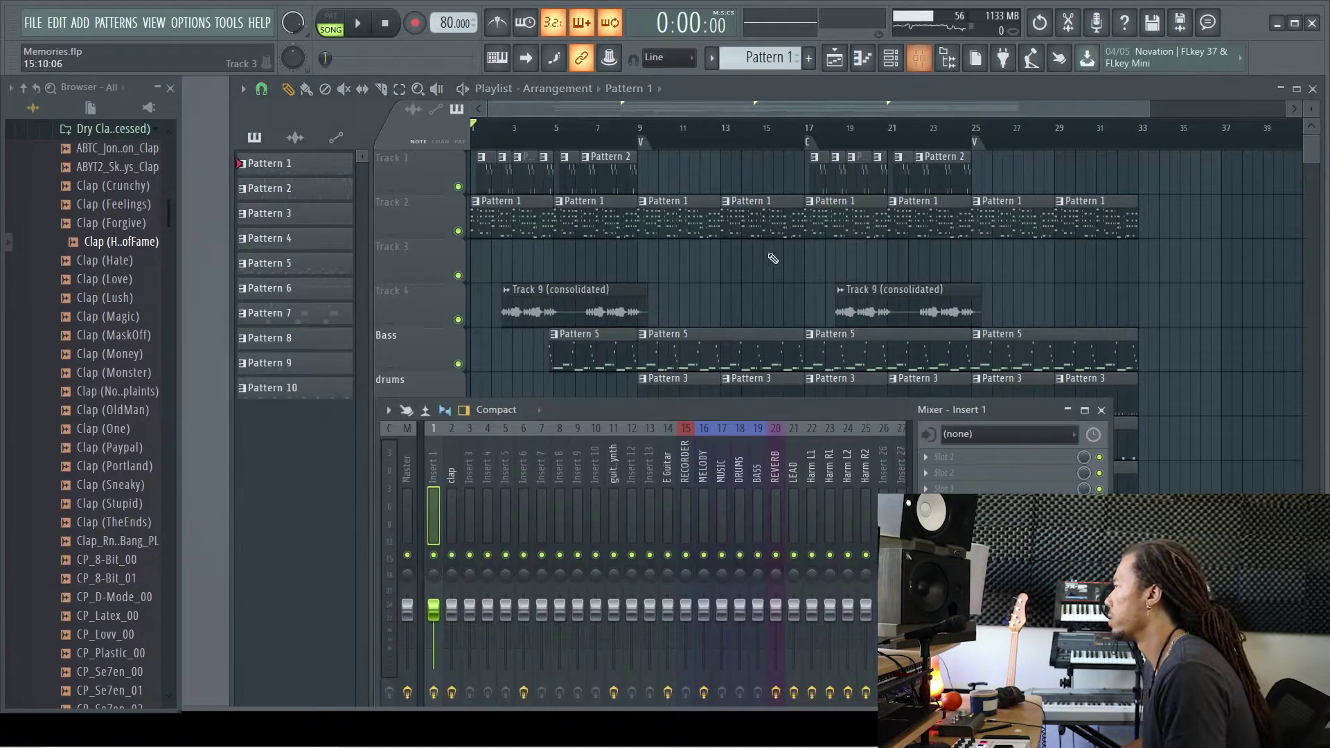
left_click(458, 231, "ctrl")
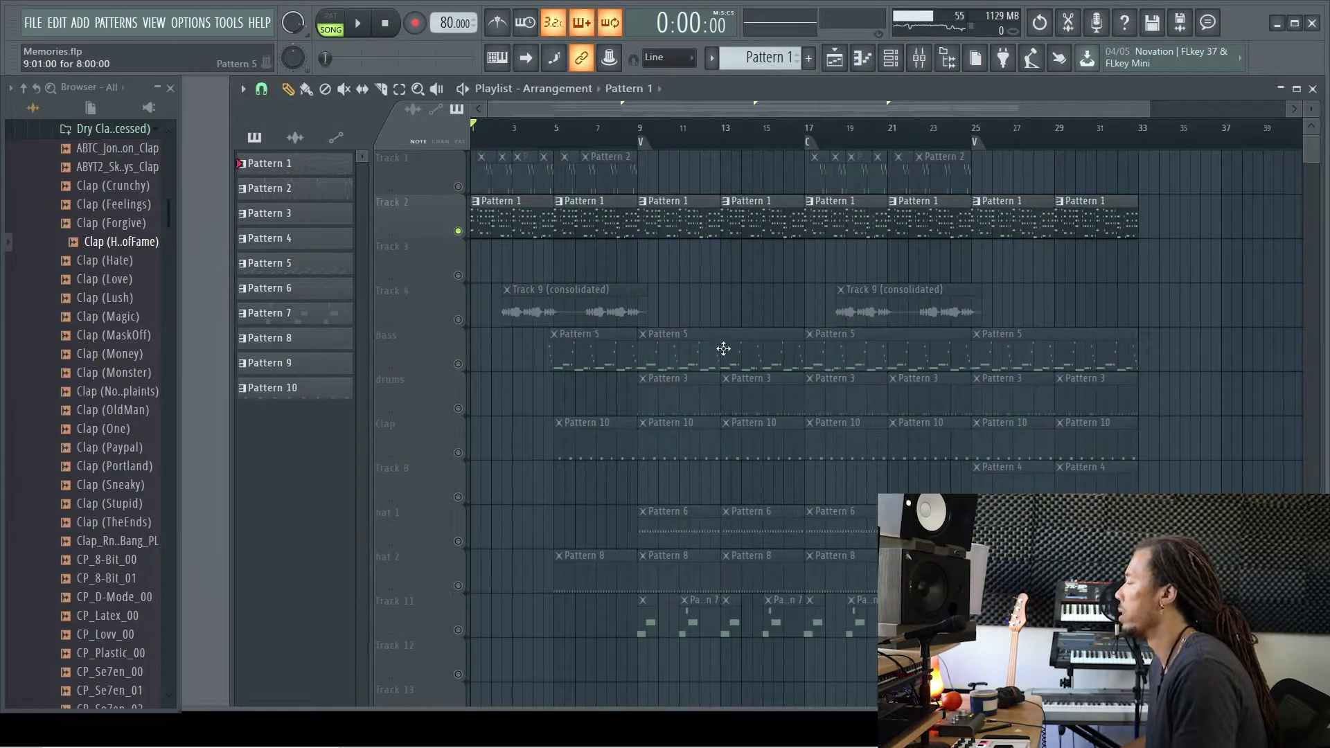
Reopen Drip on Insert 1 and, during playback of the soloed melody, step through its presets to LO-FI
key("F9")
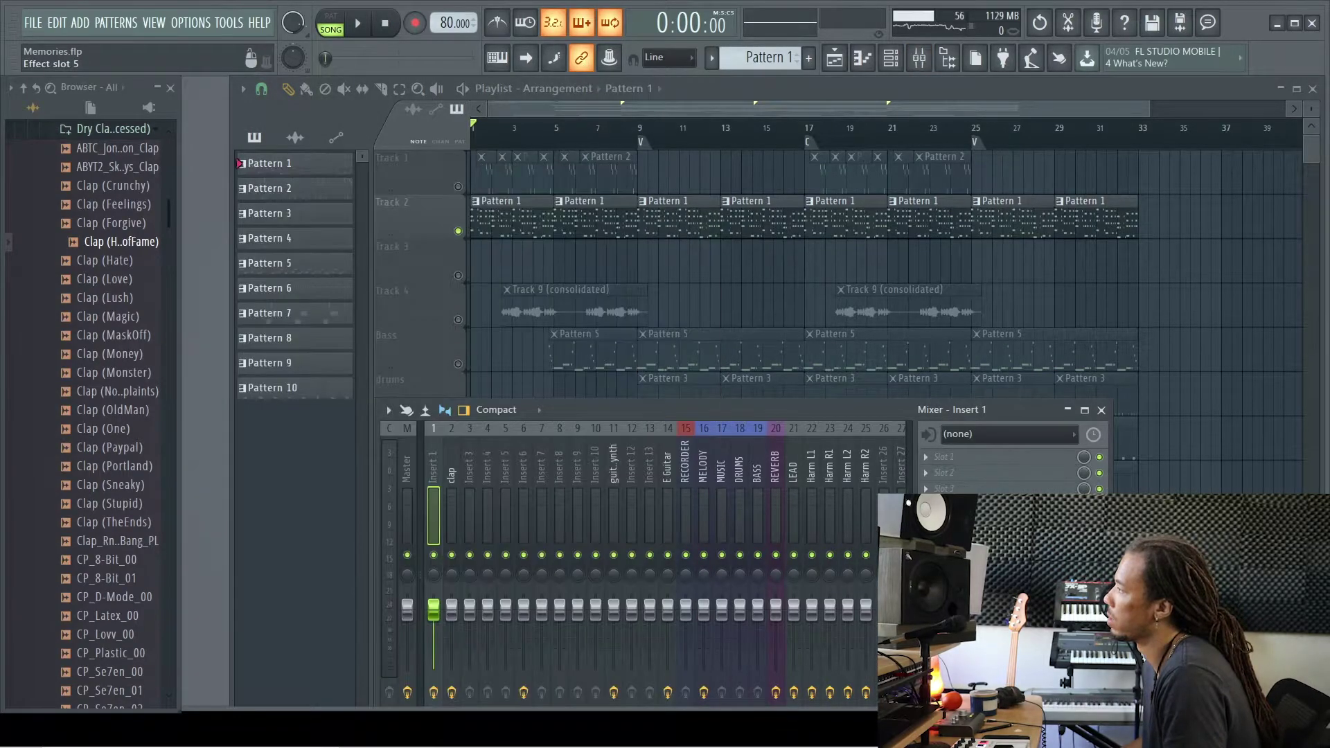
left_click(926, 504)
left_click(835, 416)
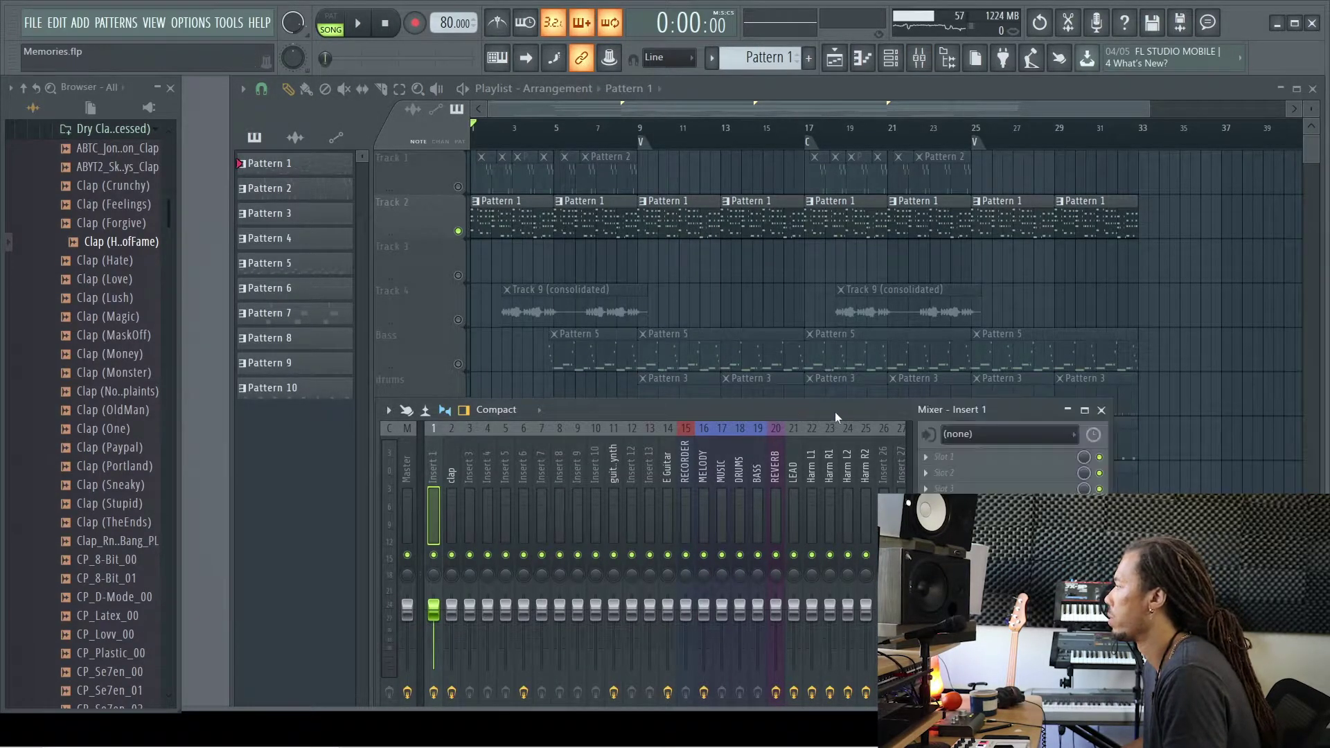
key("space")
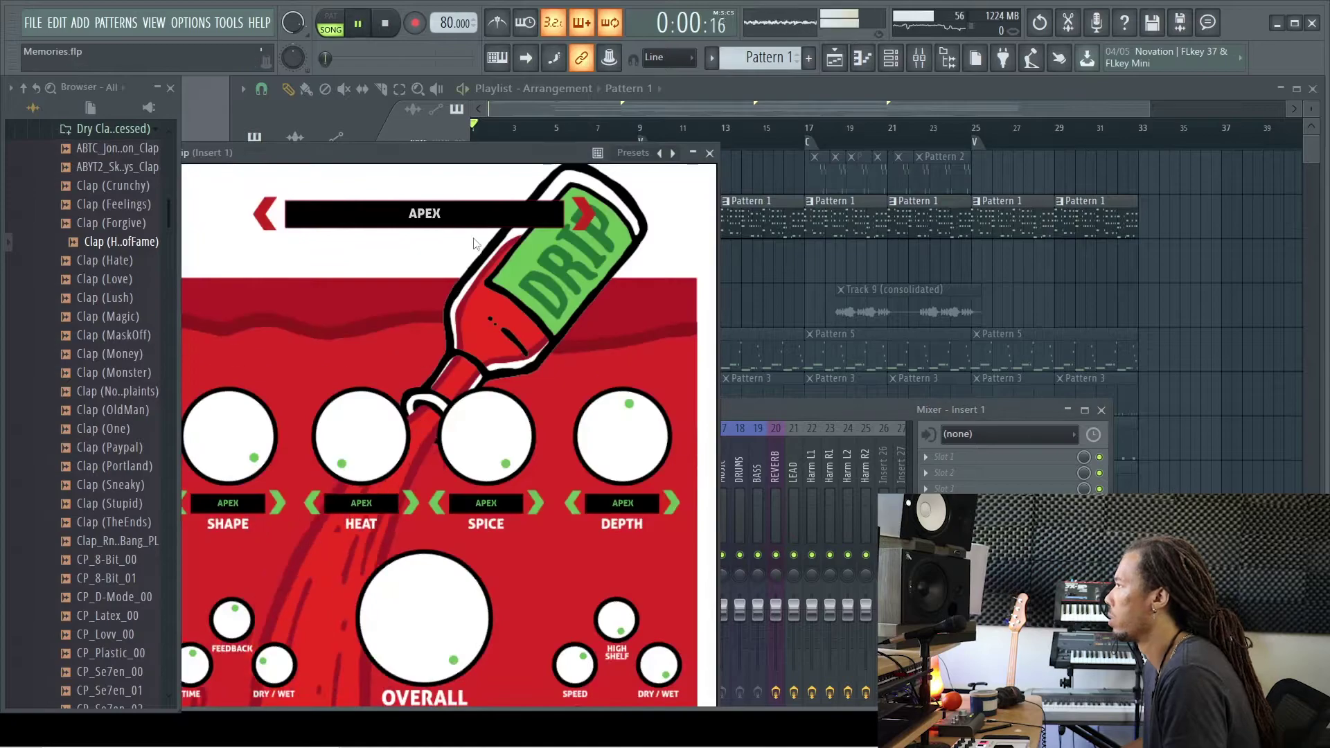
left_click(581, 219)
left_click(586, 219)
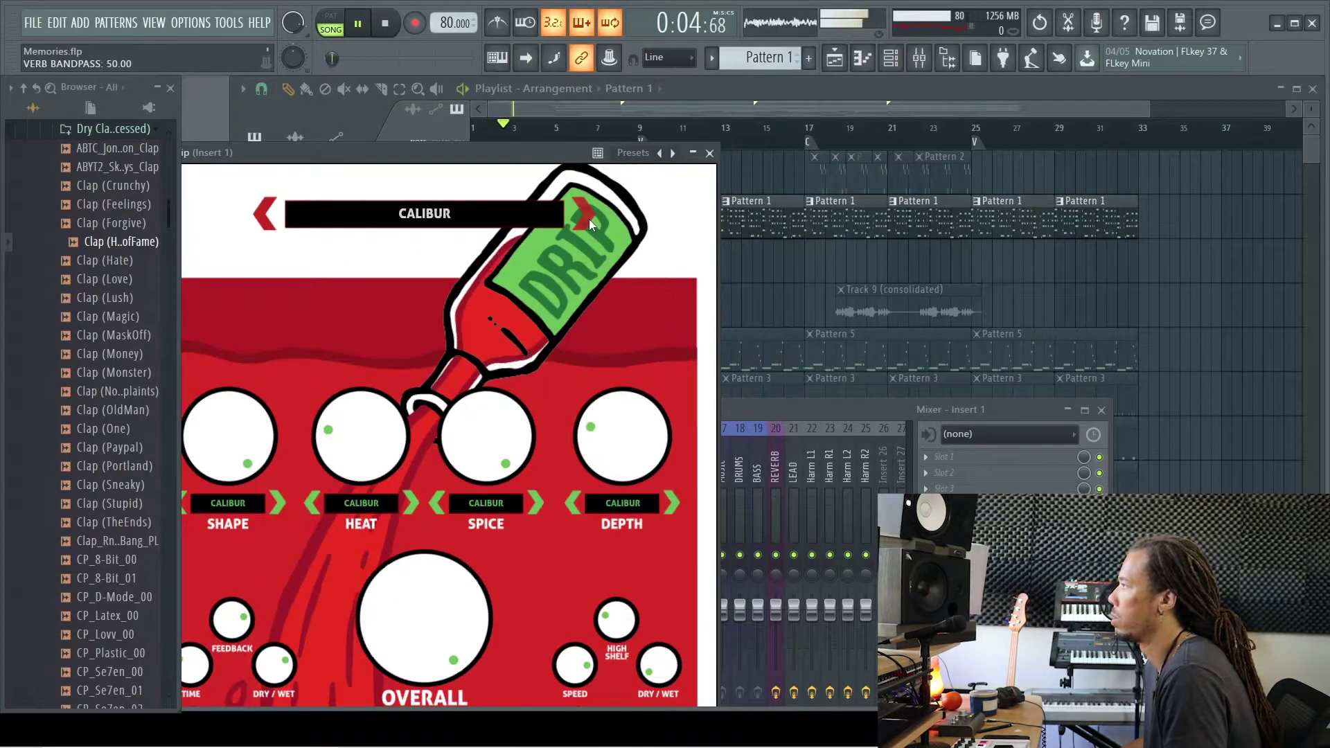
left_click(588, 219)
left_click(589, 219)
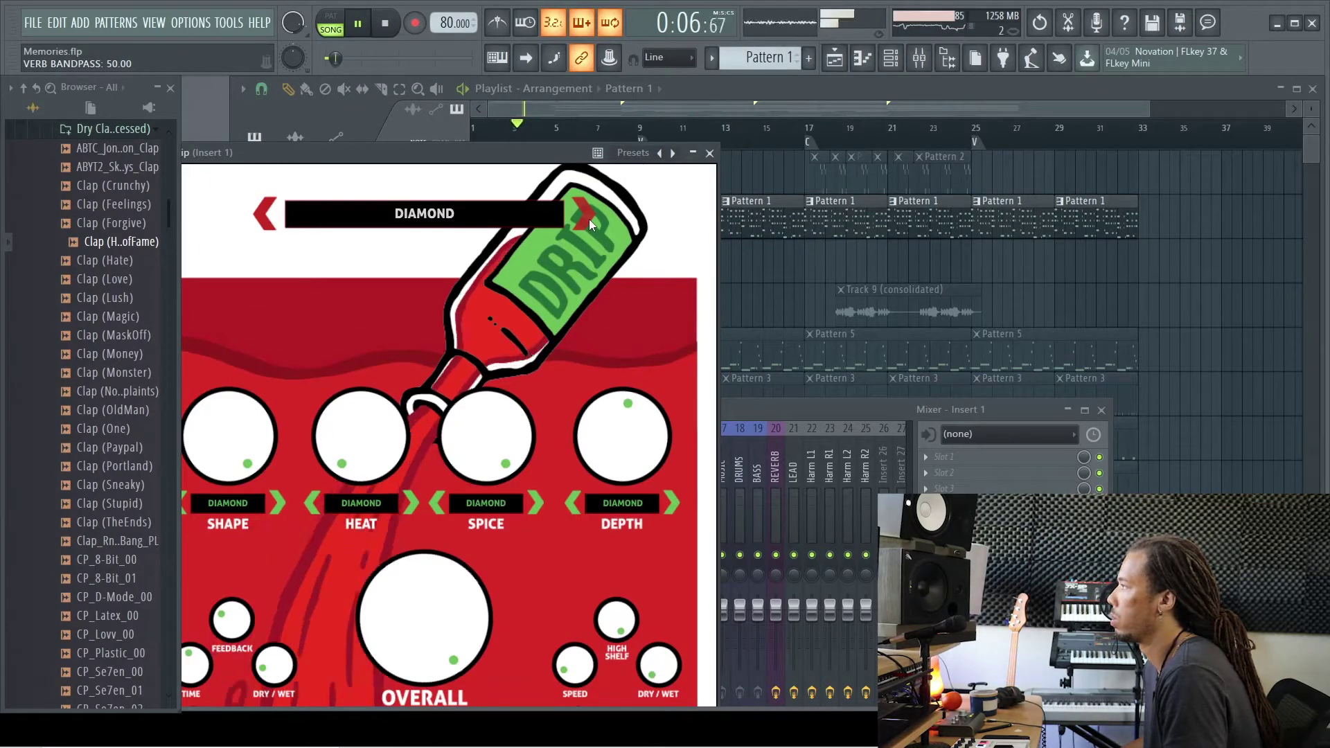
left_click(589, 219)
left_click(589, 219)
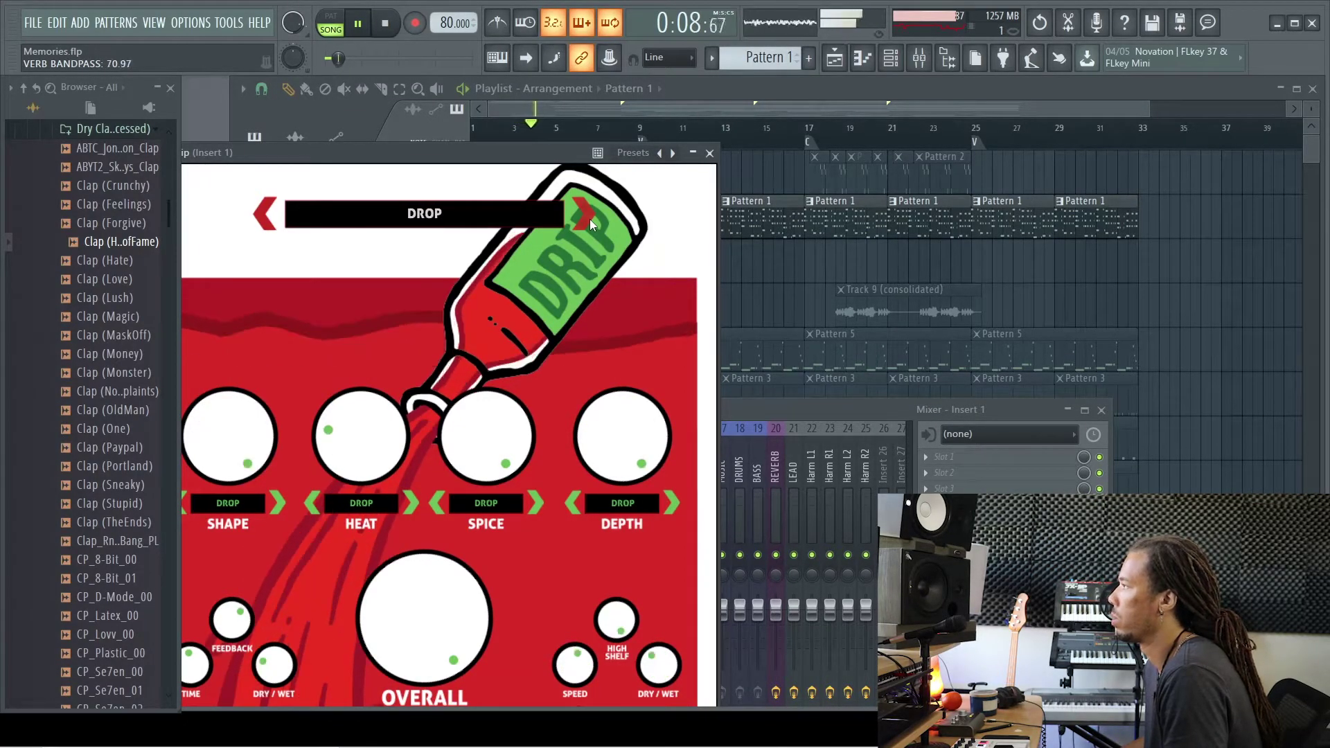
left_click(589, 219)
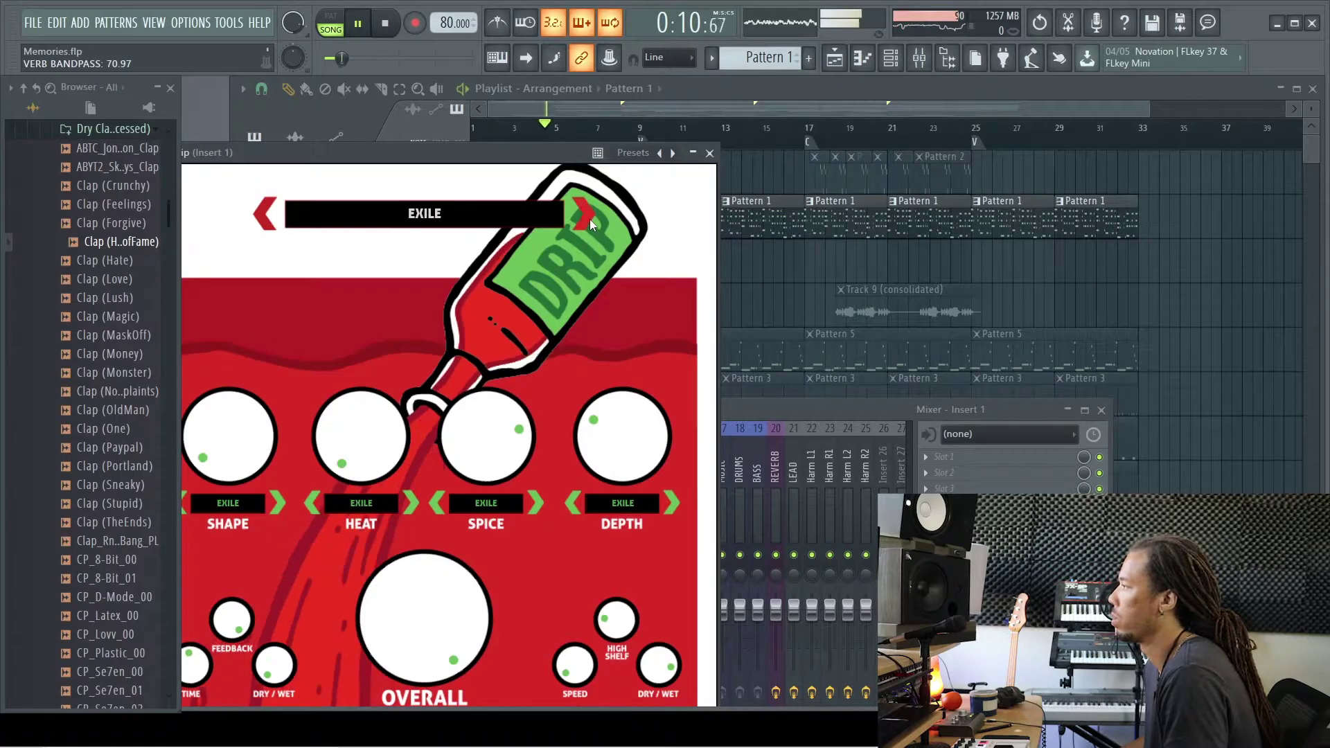
left_click(589, 219)
left_click(588, 219)
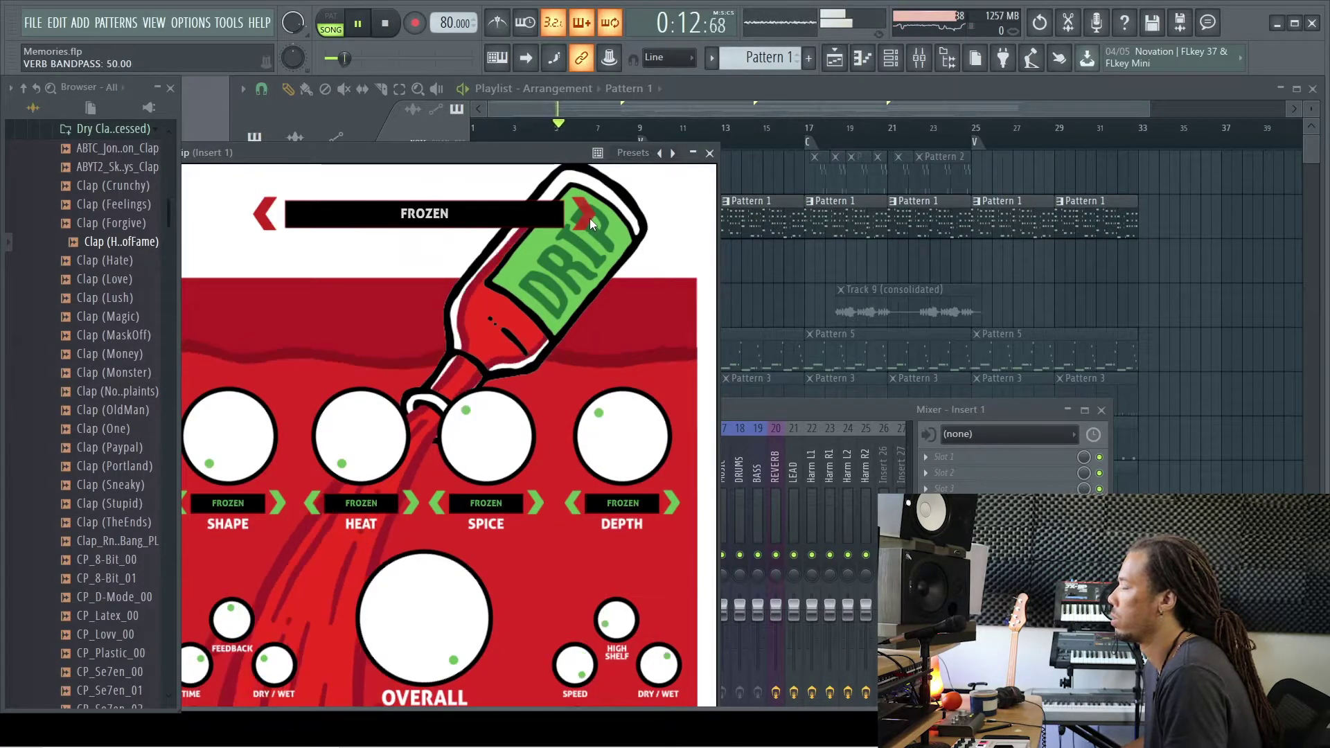
left_click(590, 220)
left_click(589, 218)
left_click(588, 218)
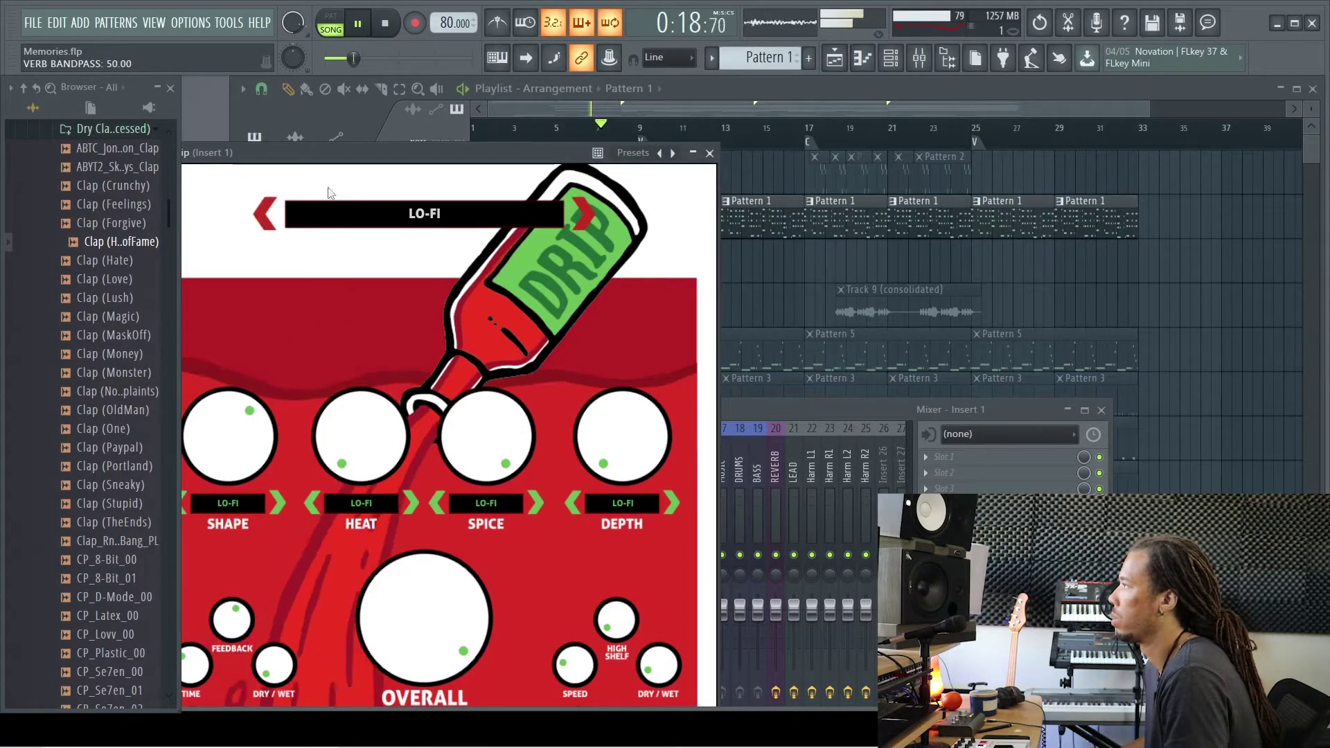
Set Drip's Overall amount to about 82% while checking the sound in playback, and close the effect
left_click_drag(447, 148, 519, 103)
key("space")
left_click_drag(531, 578, 505, 426)
key("space")
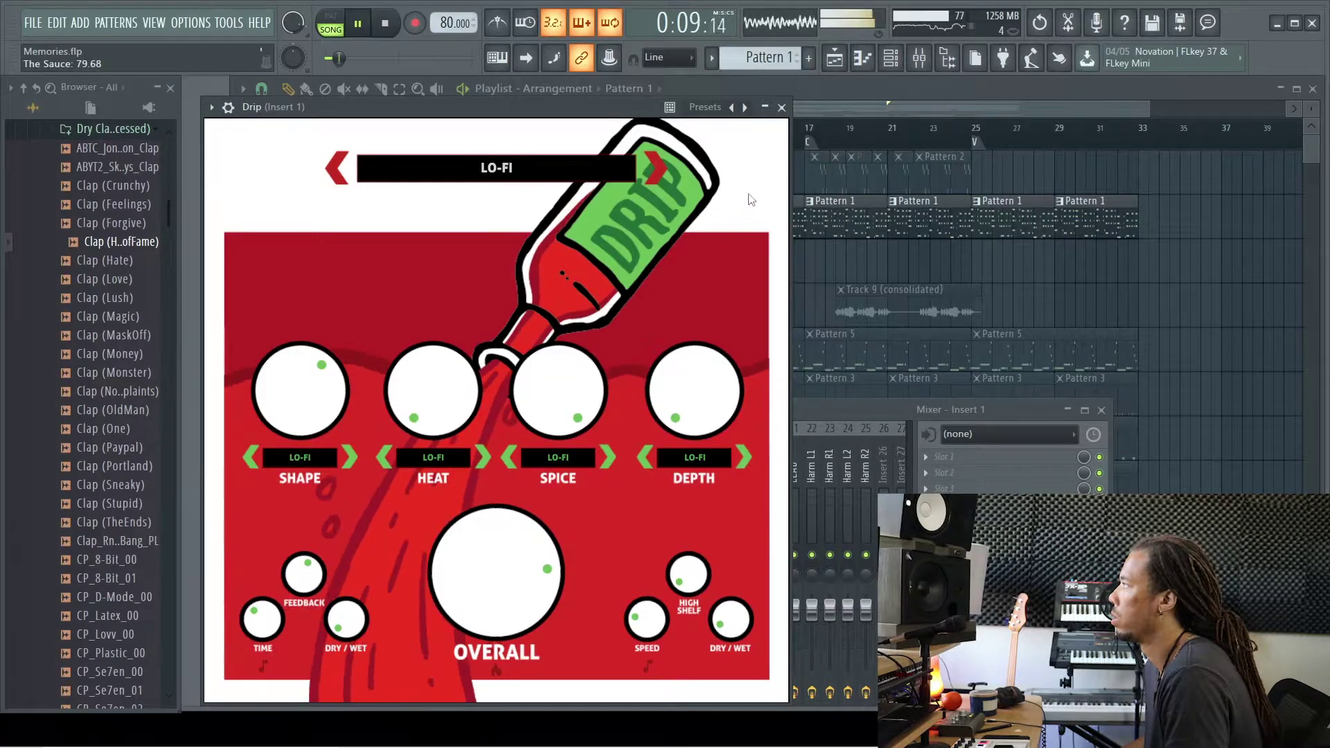
left_click(782, 108)
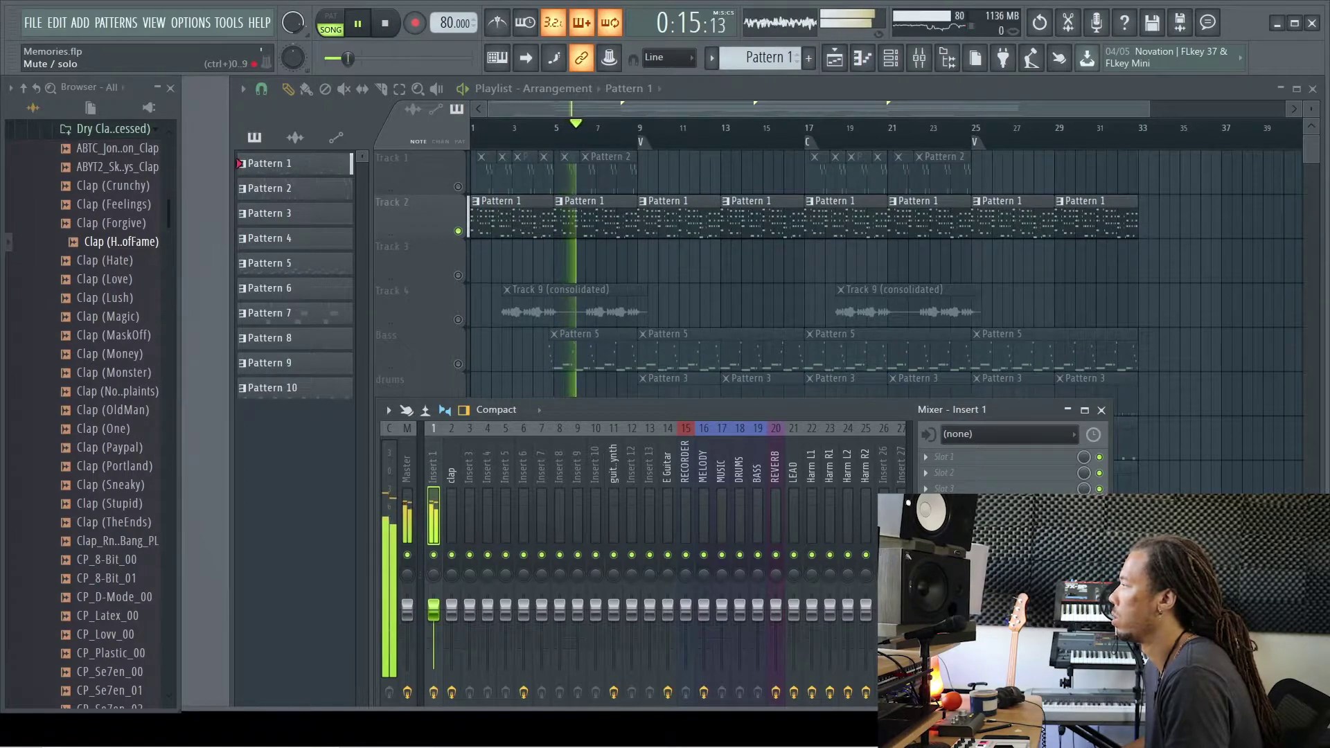
left_click(970, 521)
left_click_drag(462, 580, 465, 574)
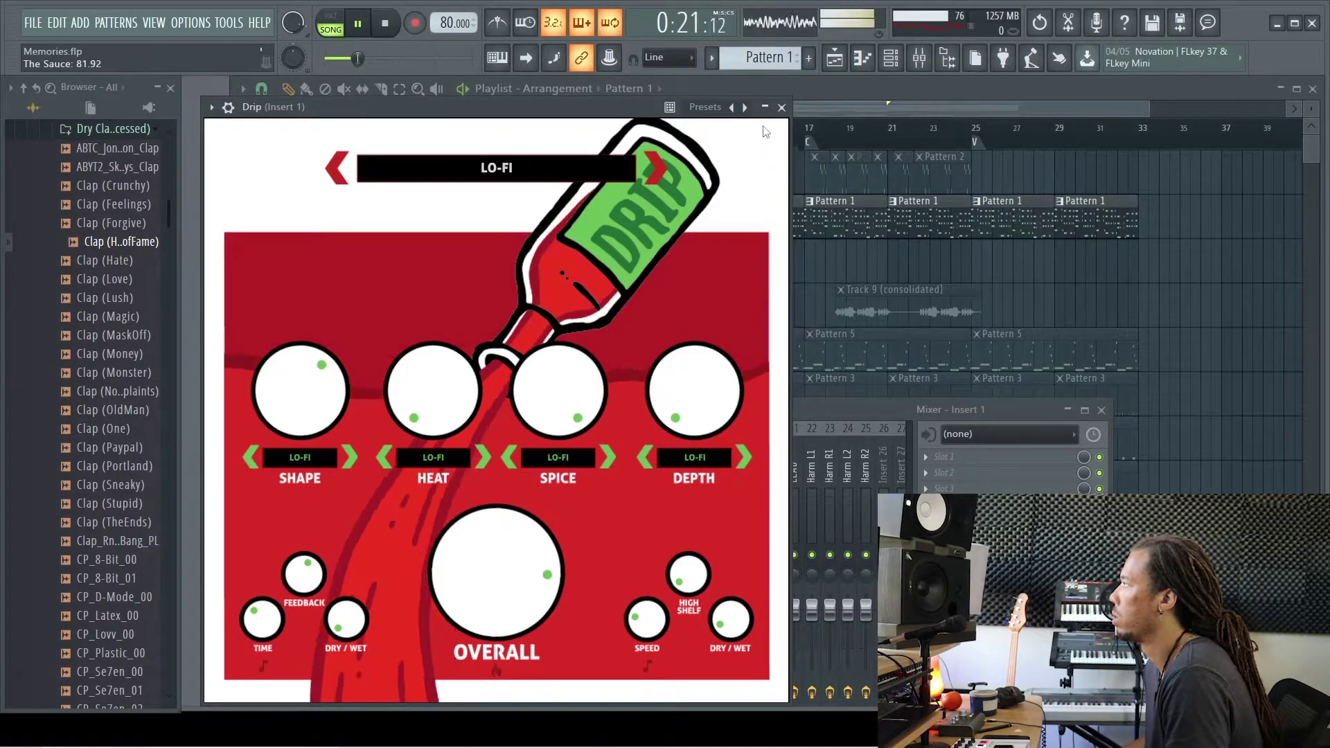
left_click(782, 107)
Automate Drip's mute/solo switch on Track 3, at 0% until bar 25 and 100% from there, extending the clip past bar 36
key("space")
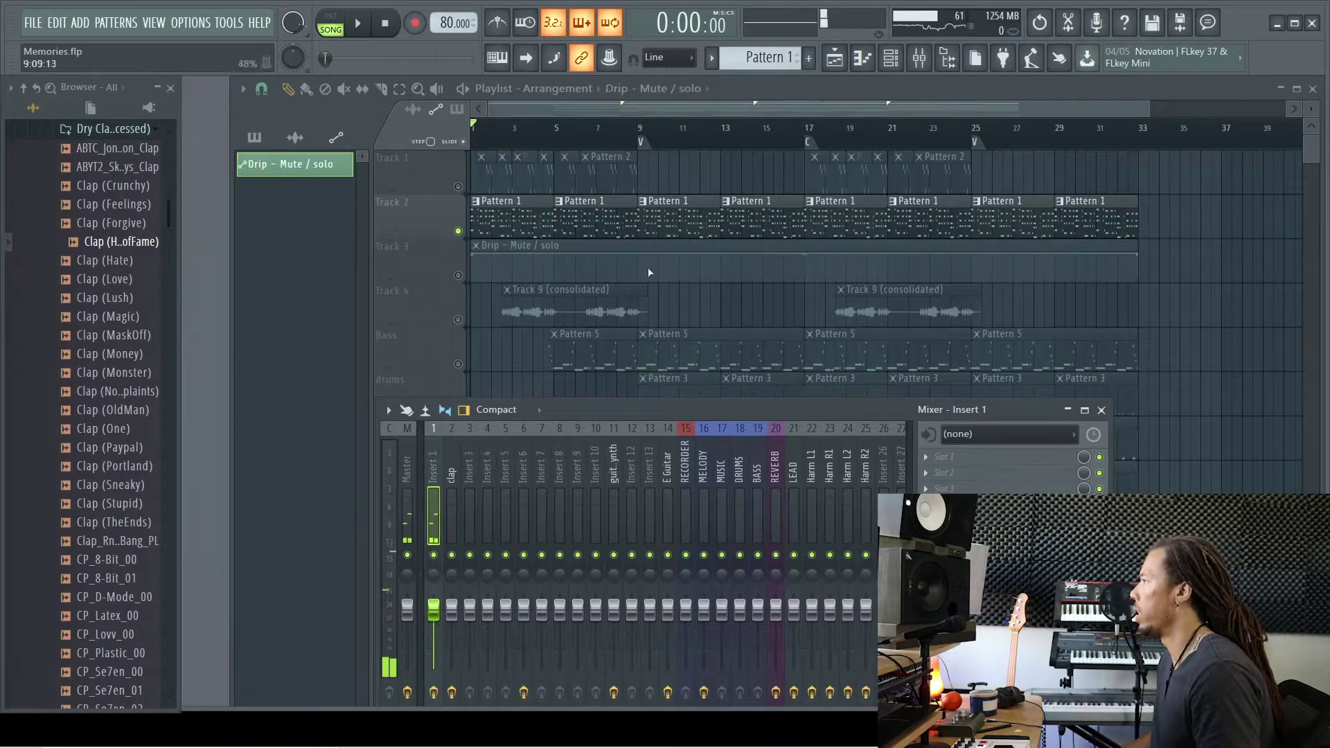
left_click(458, 275)
left_click(1002, 263)
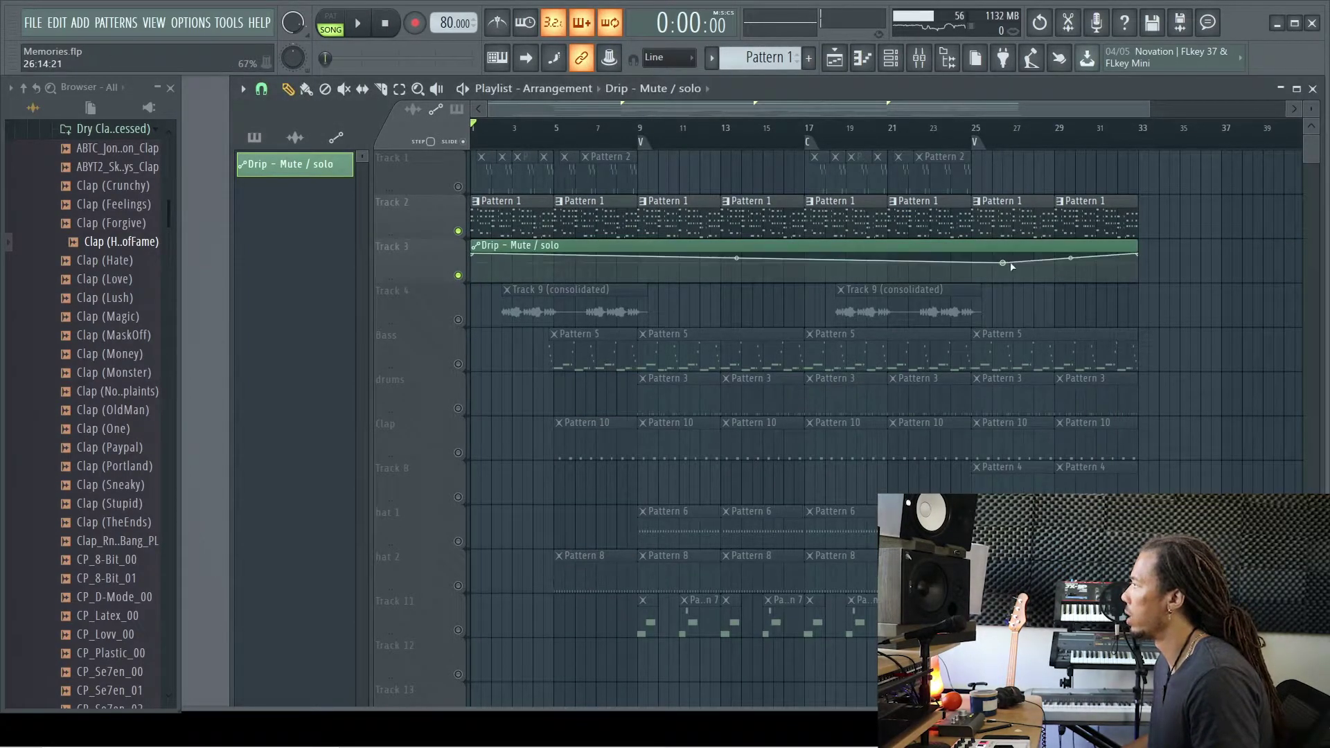
left_click_drag(1004, 264, 978, 316)
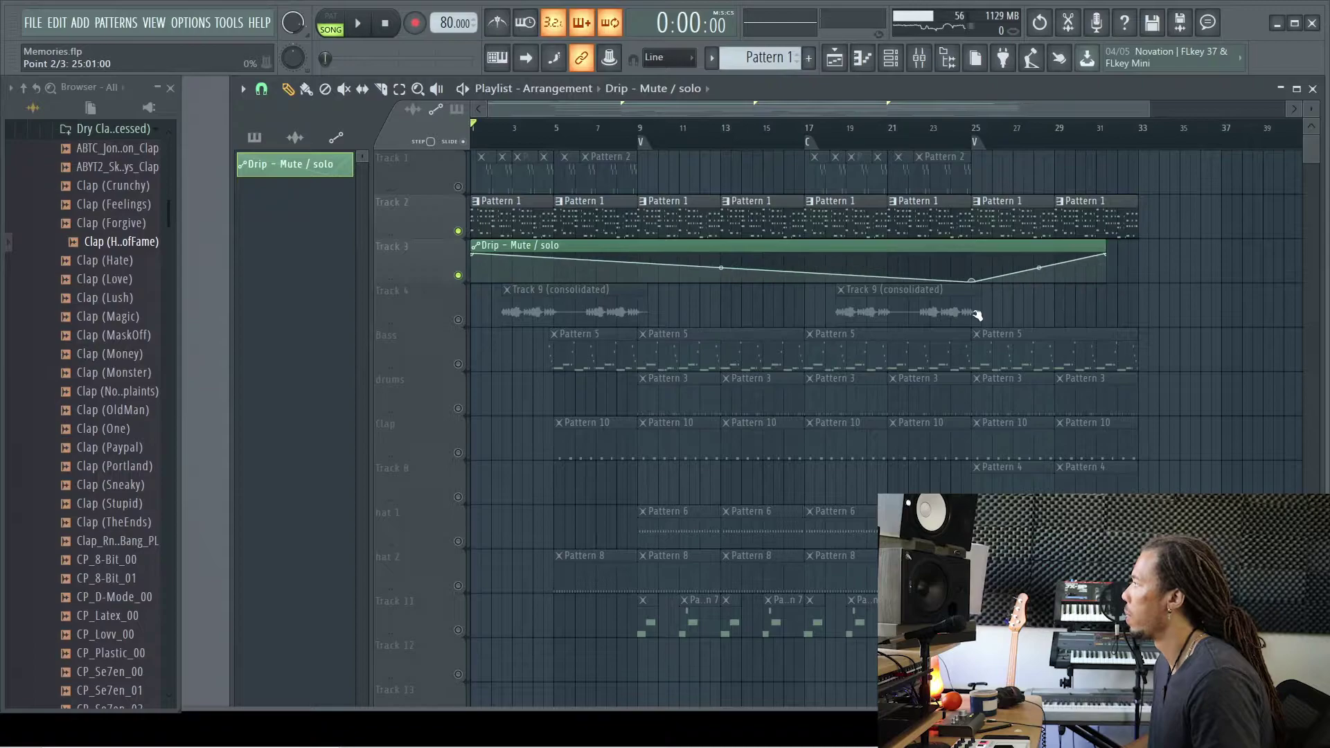
left_click_drag(475, 255, 485, 340)
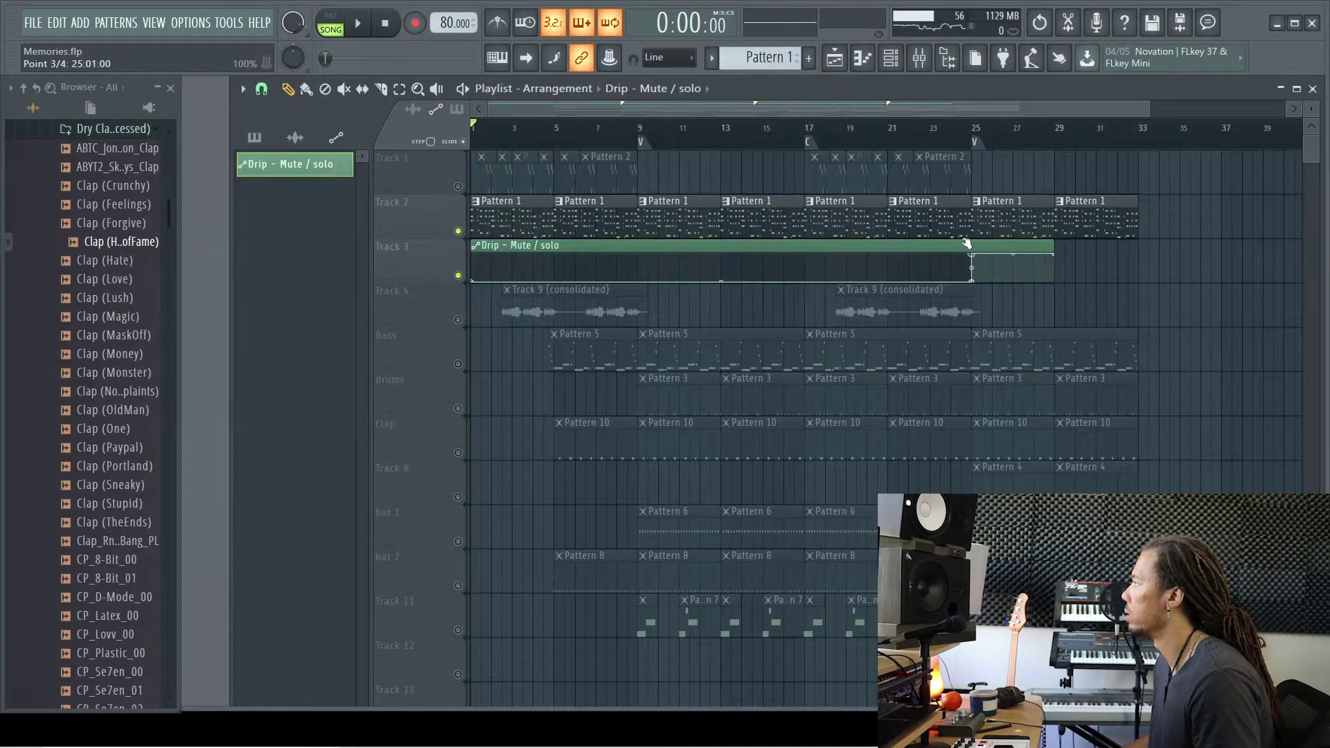
left_click_drag(1051, 249, 1209, 249)
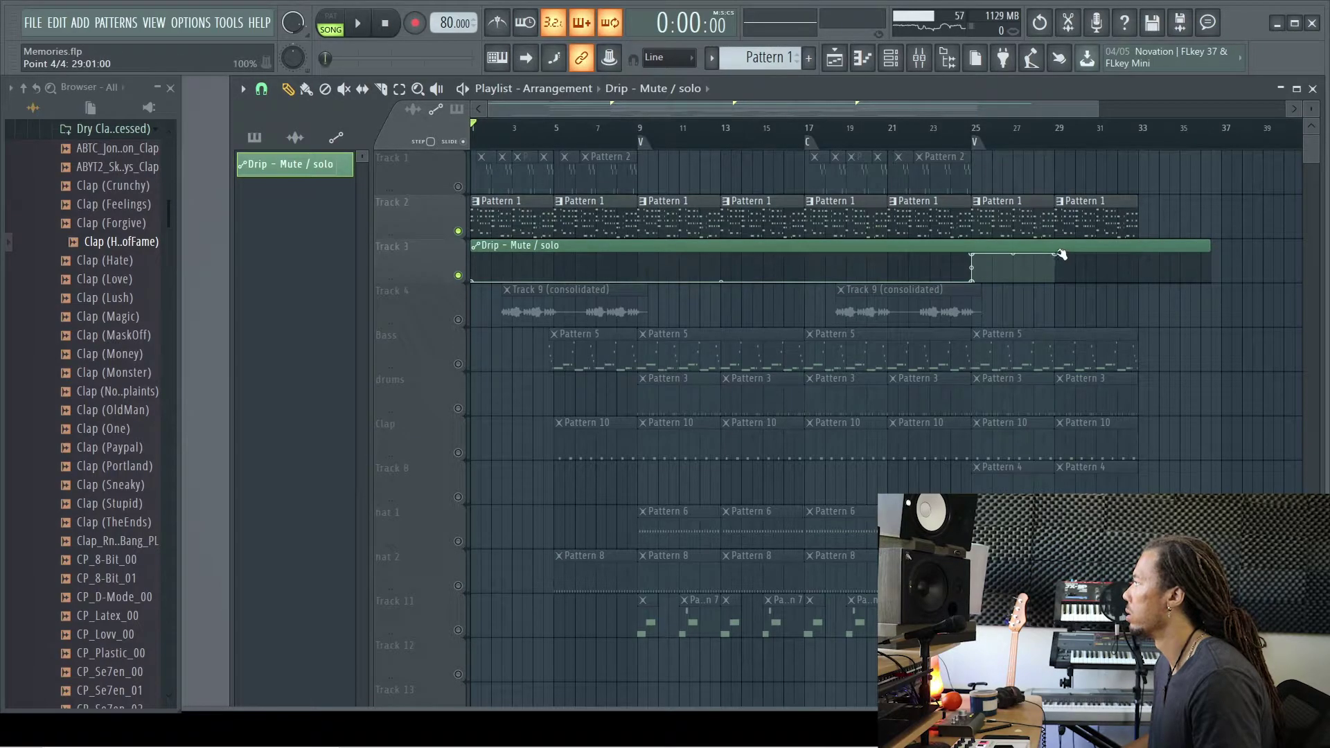
Unsolo Track 2, play the full arrangement through bar 25, and set Drip's Overall amount to 72%
left_click(458, 187)
key("space")
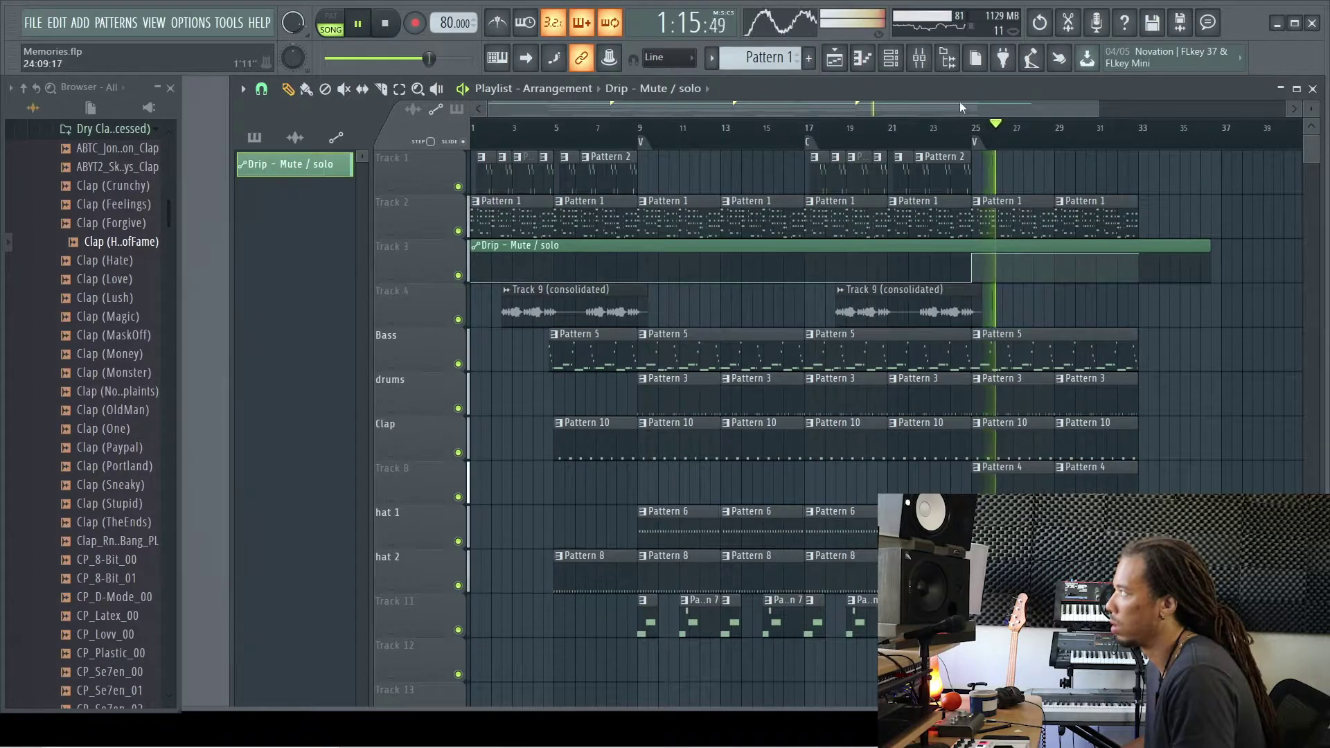
key("F9")
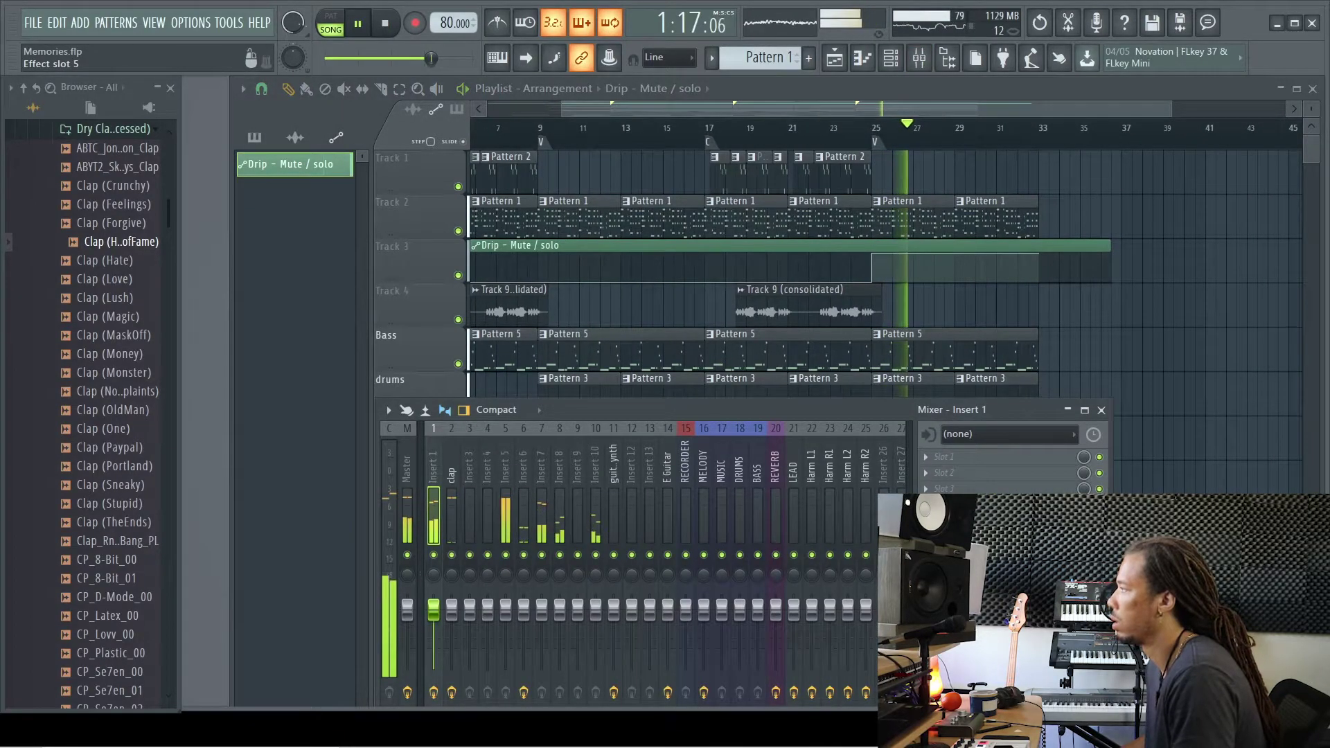
left_click(990, 520)
mouse_move(480, 543)
left_mouse_down()
mouse_move(485, 641)
mouse_move(482, 569)
left_mouse_up()
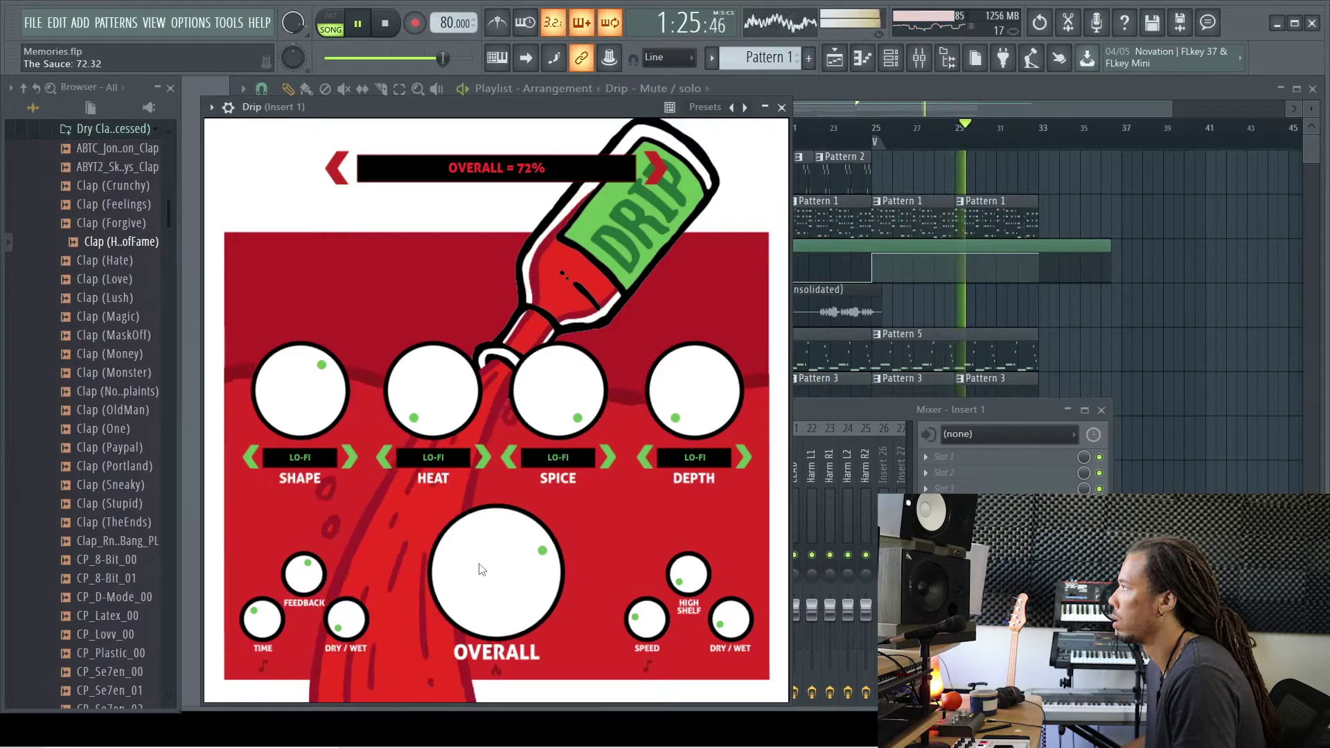
left_click(781, 108)
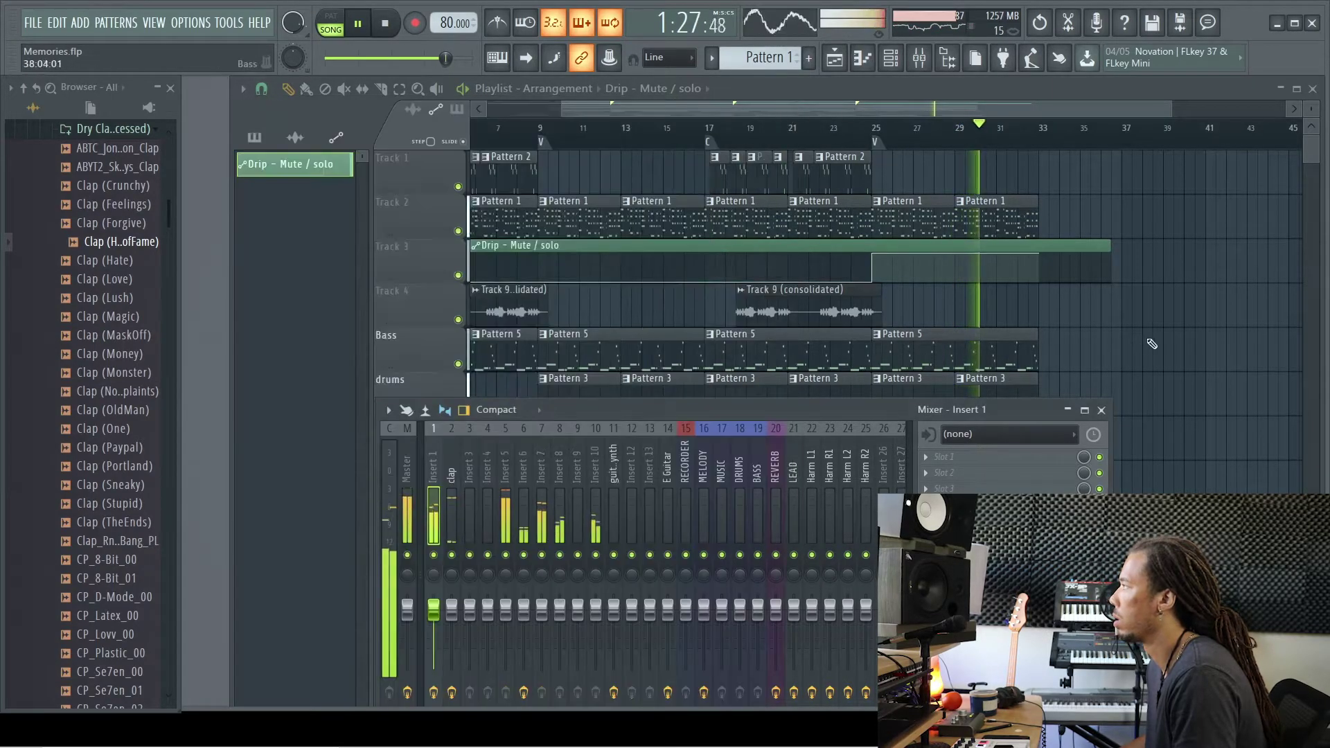
Split the Drip mute/solo automation clip at bar 25 and make its second part and last point end at bar 41
left_click(1150, 342)
right_click(1165, 345)
left_click_drag(867, 106, 987, 108)
mouse_move(896, 244)
left_mouse_down()
mouse_move(893, 289)
mouse_move(1225, 247)
left_mouse_up()
left_click(290, 89)
right_click(932, 254)
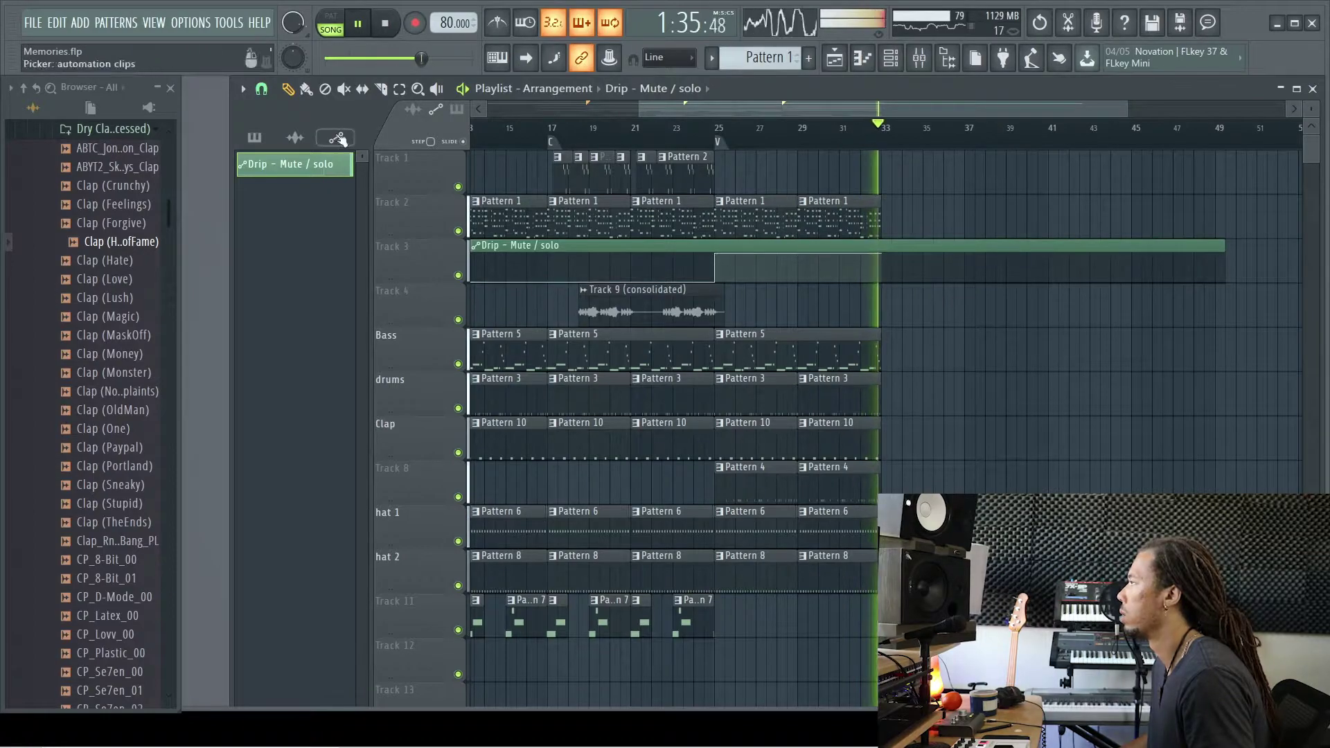
key("space")
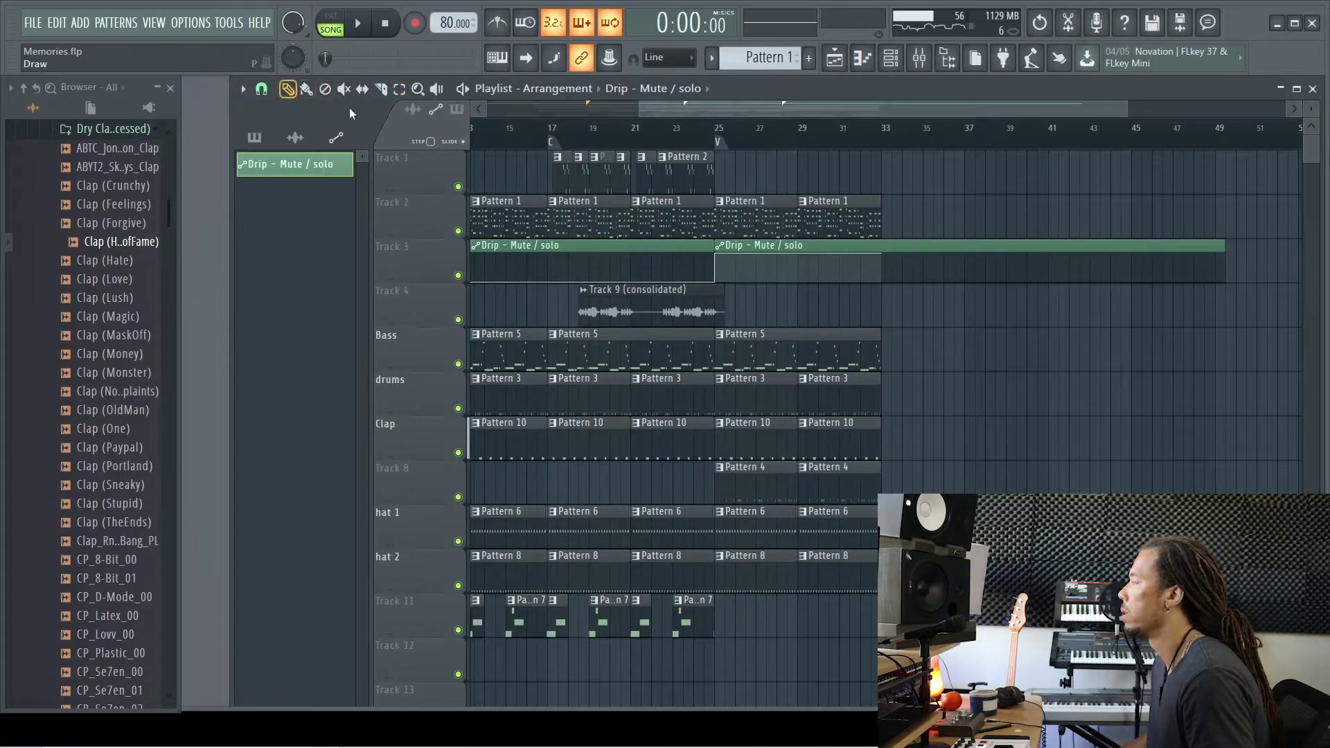
left_click_drag(885, 255, 1001, 255)
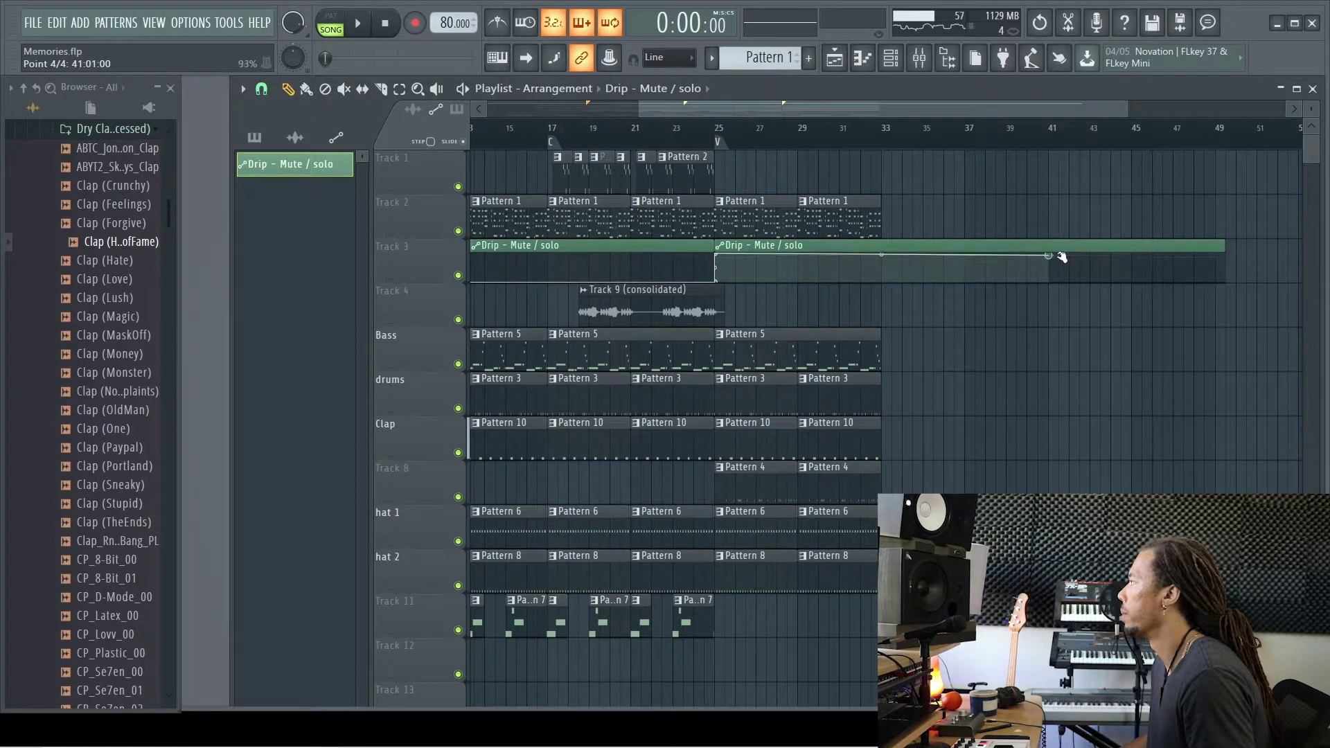
left_click_drag(1225, 249, 1048, 249)
Duplicate the bass and drum clips of bars 25 to 33 into bars 33 to 41
left_click_drag(963, 638, 952, 337)
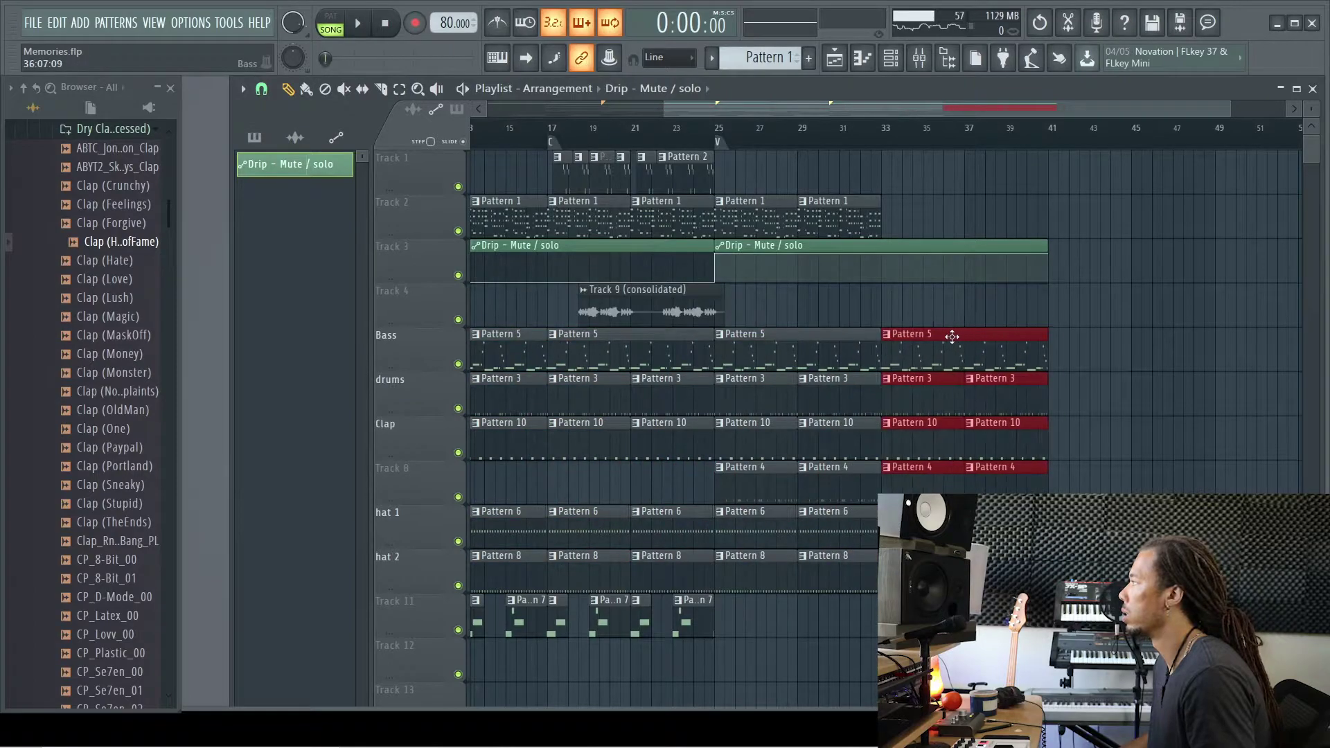
Add two Pattern 1 clips on Track 2 to fill bars 33 to 41, and play from just before bar 25
left_click(814, 204)
left_click(886, 205)
left_click(966, 208)
left_click(713, 131)
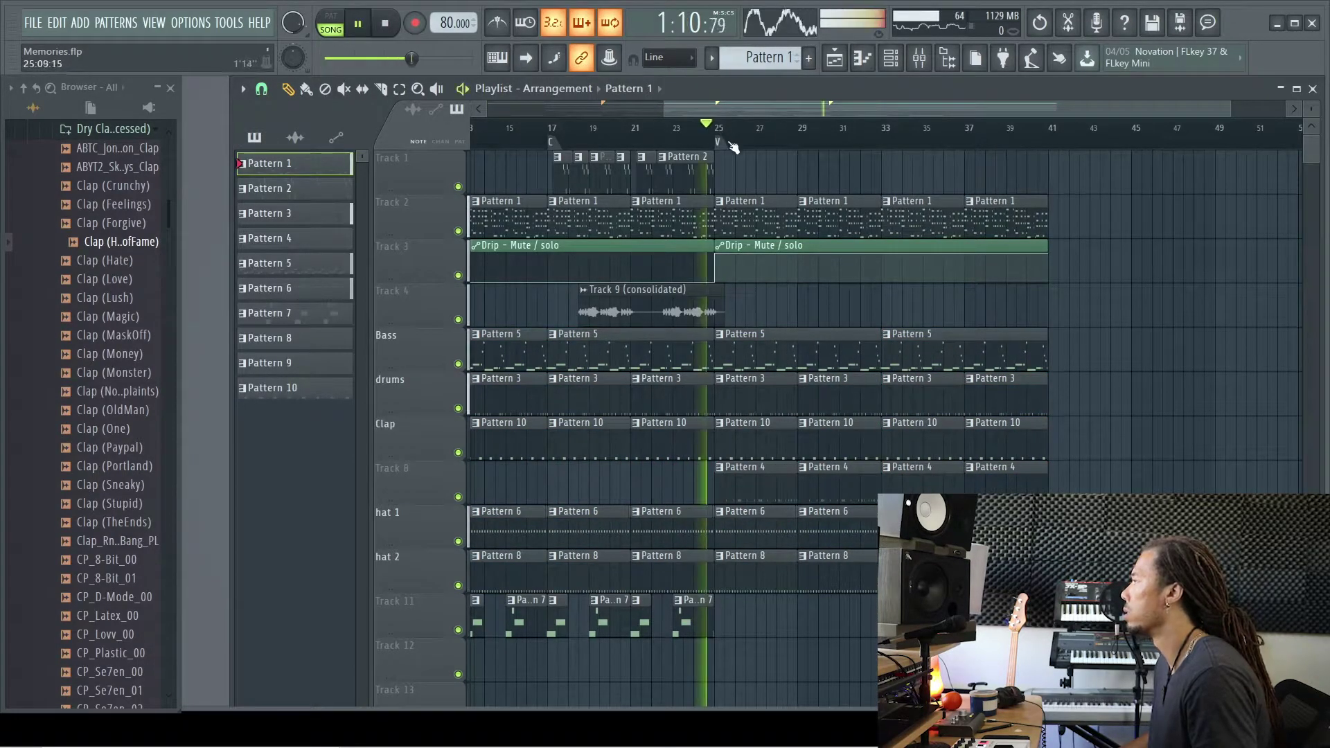
left_click_drag(755, 104, 675, 109)
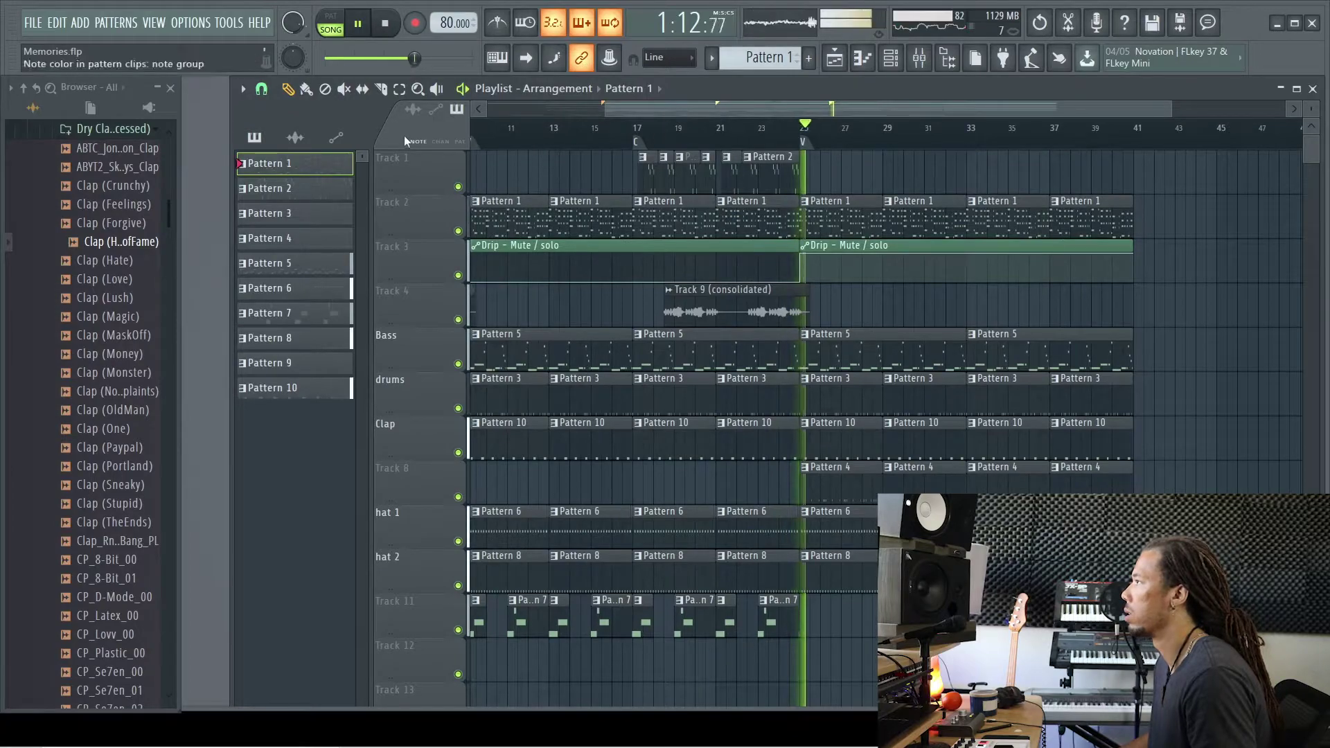
Split the Drip automation clip at bar 17 and copy all clips of bars 17 to 25 to bar 41
left_click(381, 89)
left_click_drag(637, 274, 638, 280)
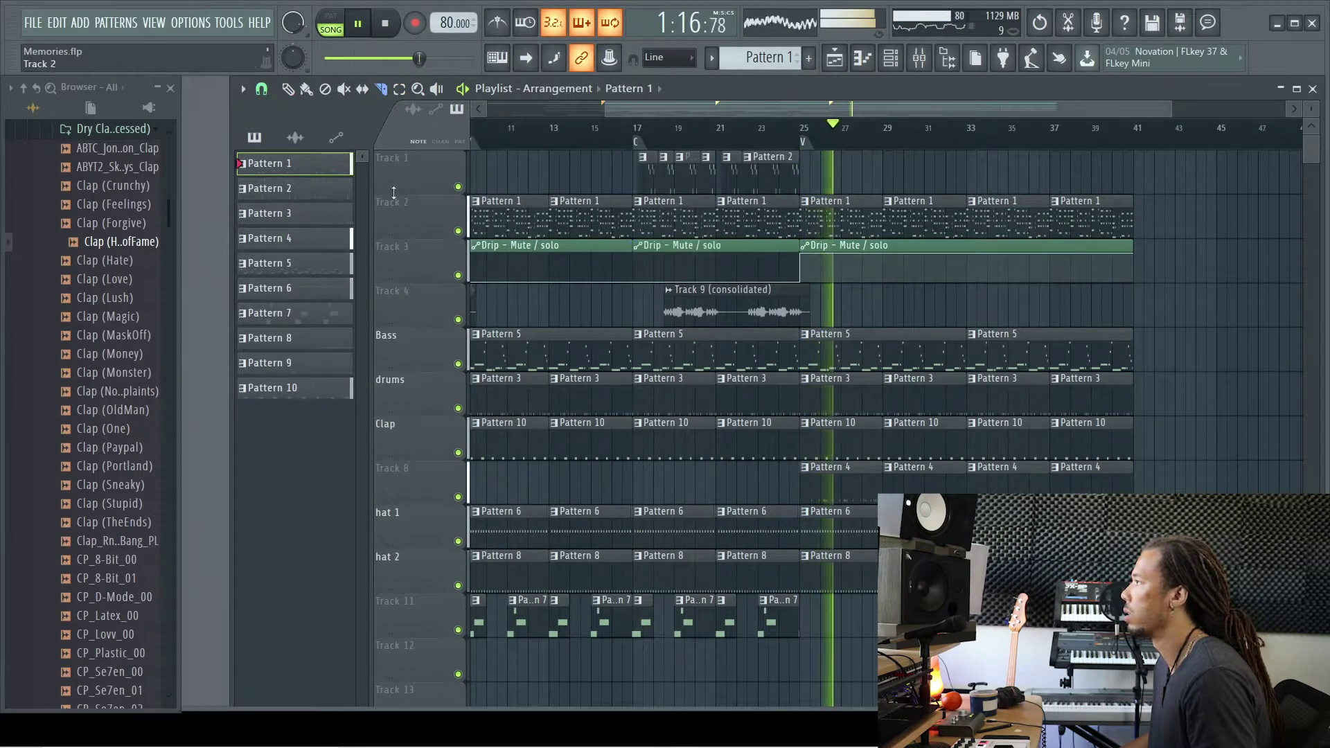
left_click(399, 89)
left_click_drag(653, 173, 789, 638)
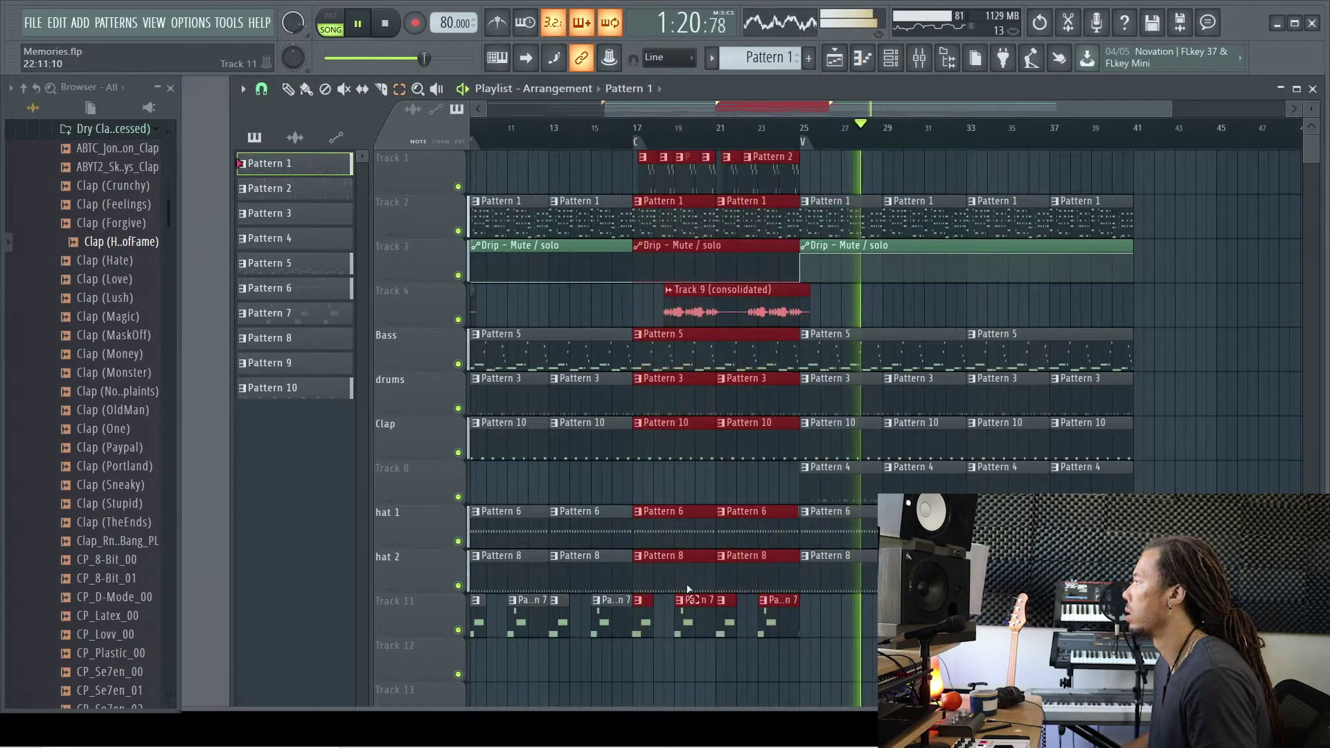
left_click_drag(703, 188, 1181, 207)
Add a time marker named C at bar 41
right_click(1138, 137)
left_click(1171, 146)
type("C")
key("Return")
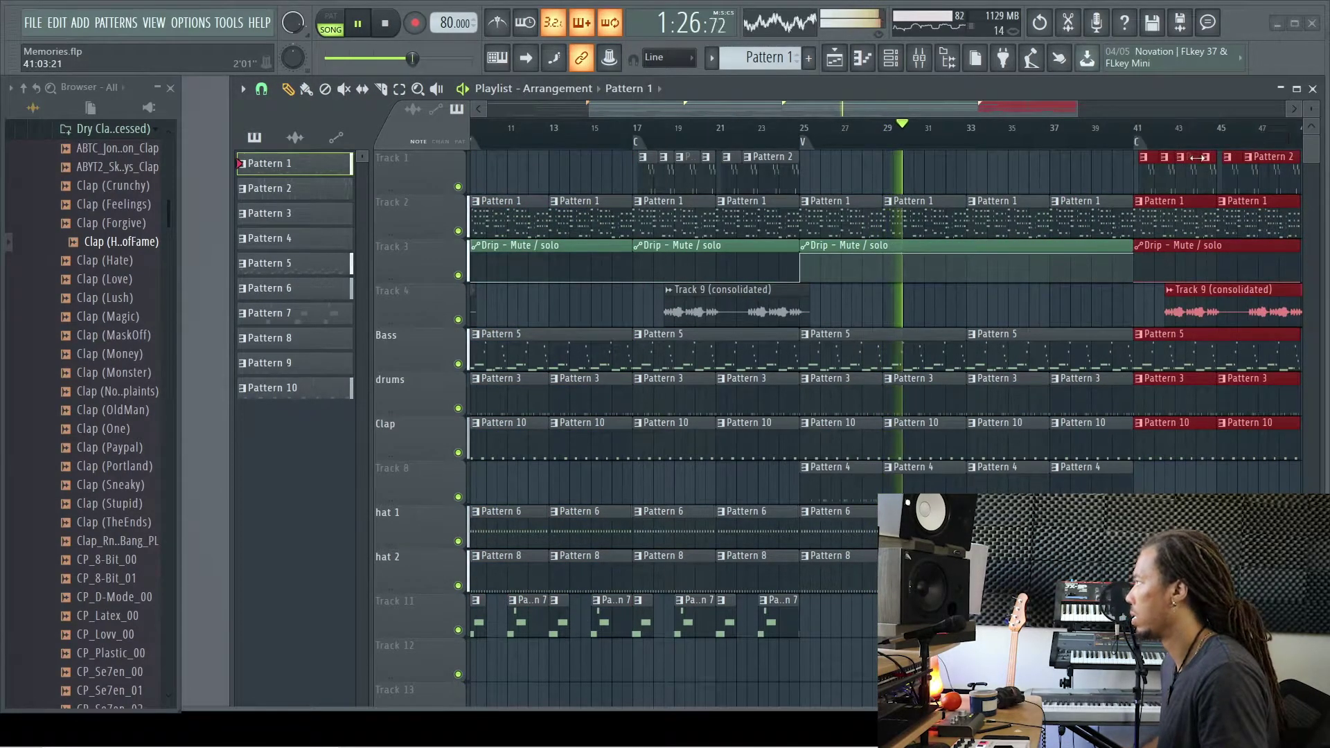
Duplicate the copied section of bars 41 to 49 on all tracks into bars 49 to 57
left_click_drag(900, 105, 1175, 127)
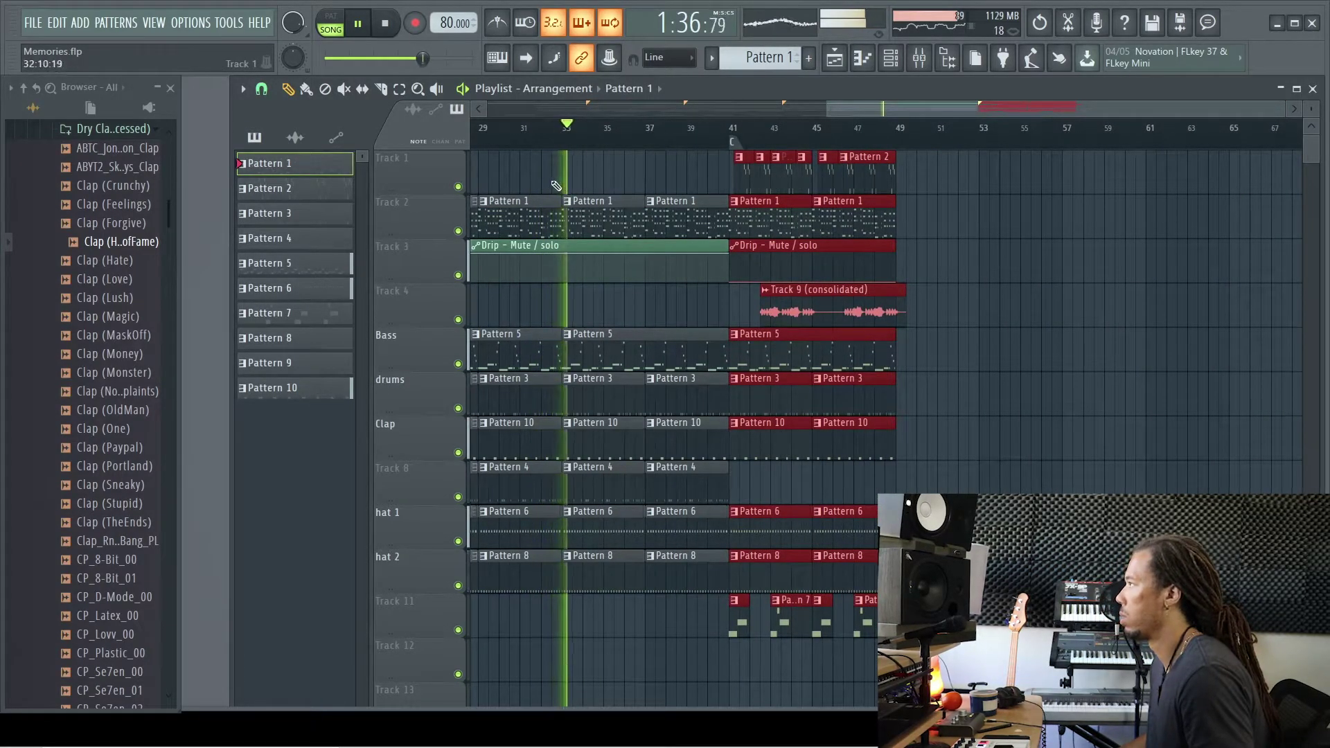
key("ctrl+v")
left_click_drag(509, 182, 929, 169)
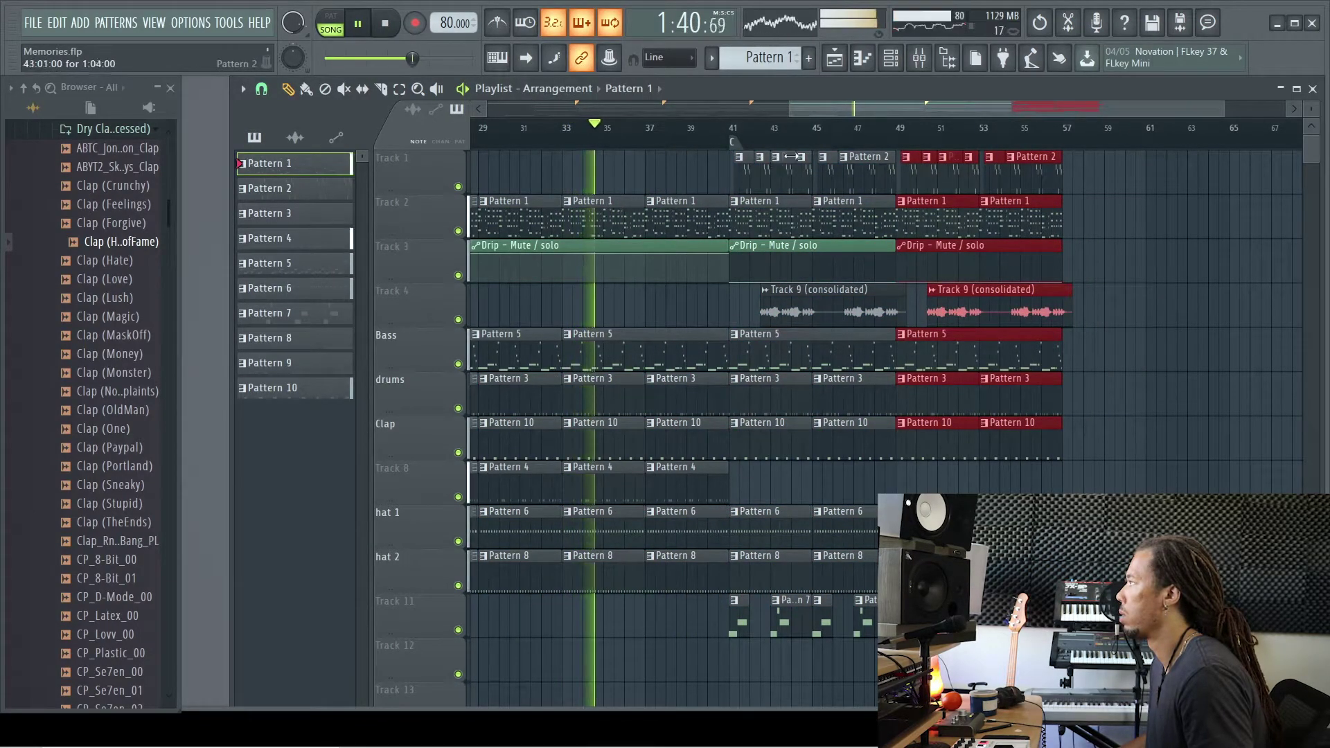
left_click(1111, 173)
right_click(1111, 173)
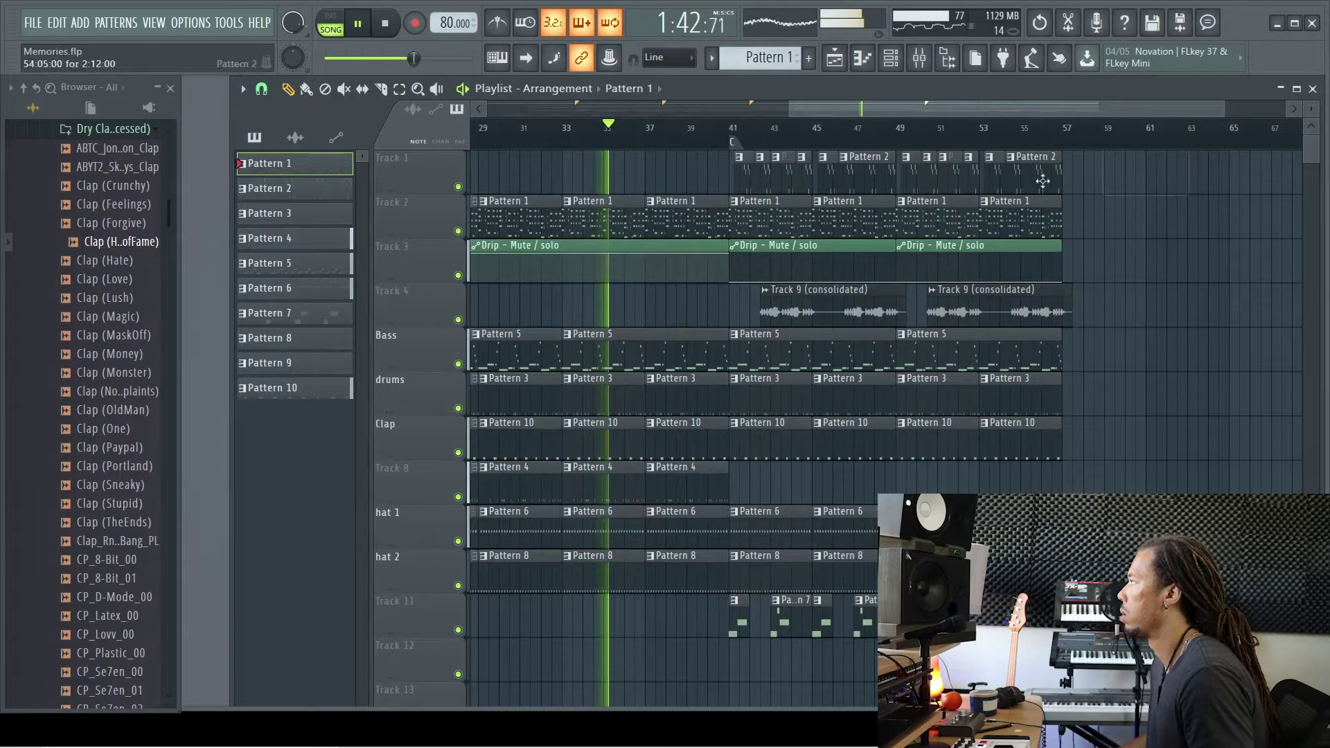
Copy the Track 1 Pattern 2 clips of bars 49 to 57 into bars 33 to 41
left_click_drag(928, 111, 868, 116)
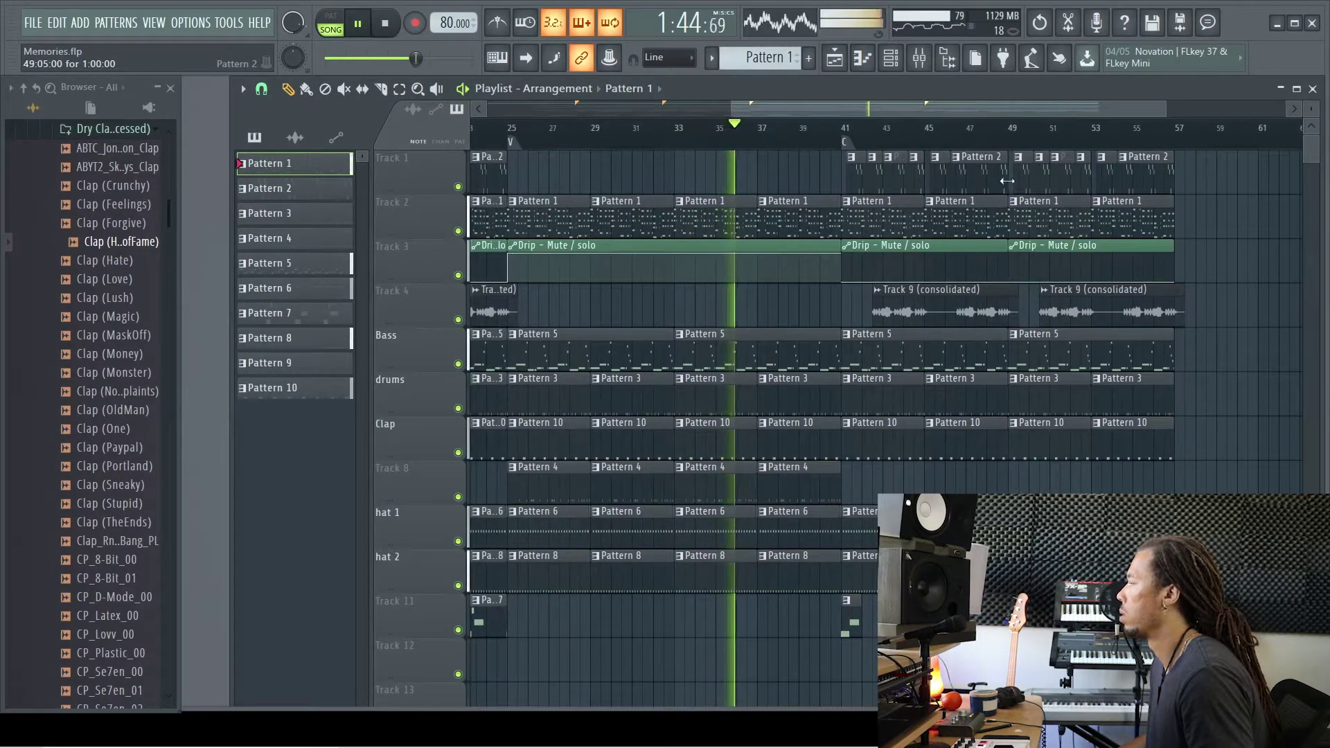
left_click(400, 89)
left_click_drag(1020, 178, 1139, 178)
left_click(289, 89)
key("ctrl+v")
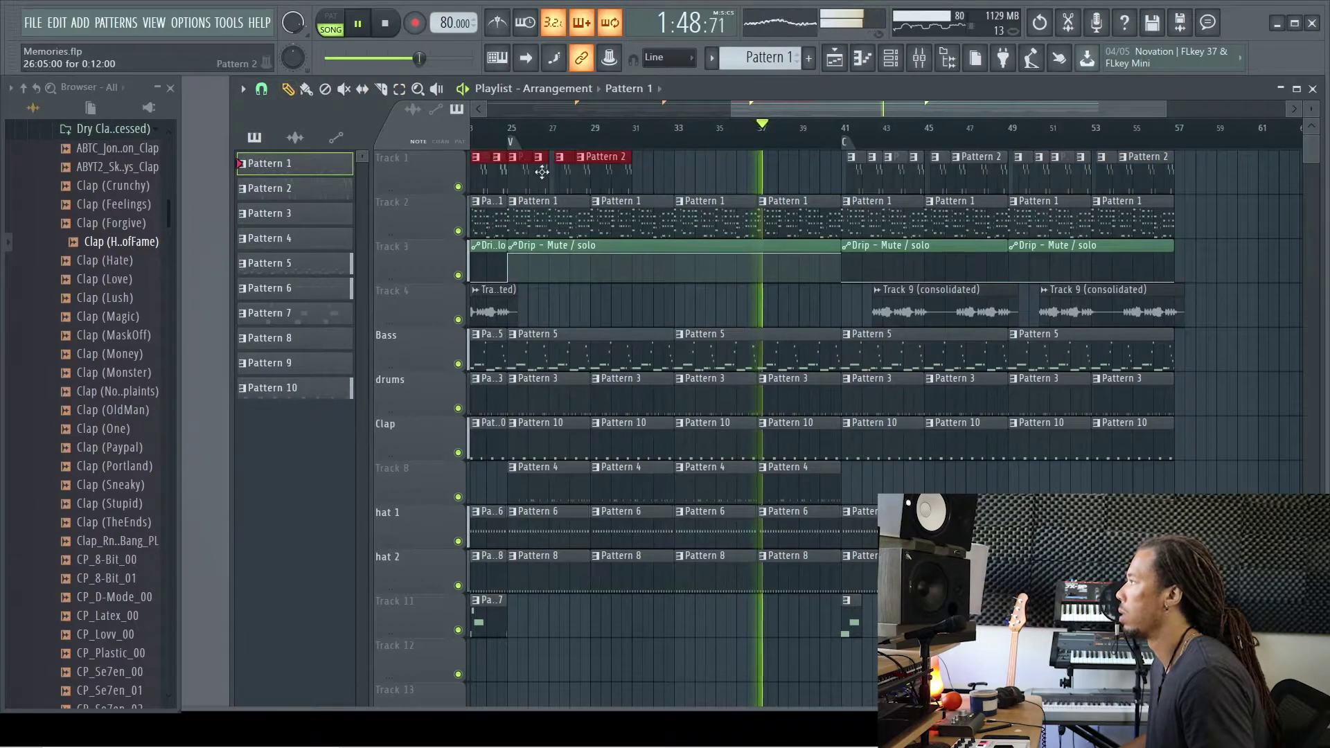
left_click_drag(529, 171, 706, 175)
key("ctrl+z")
left_click_drag(513, 172, 730, 171)
key("space")
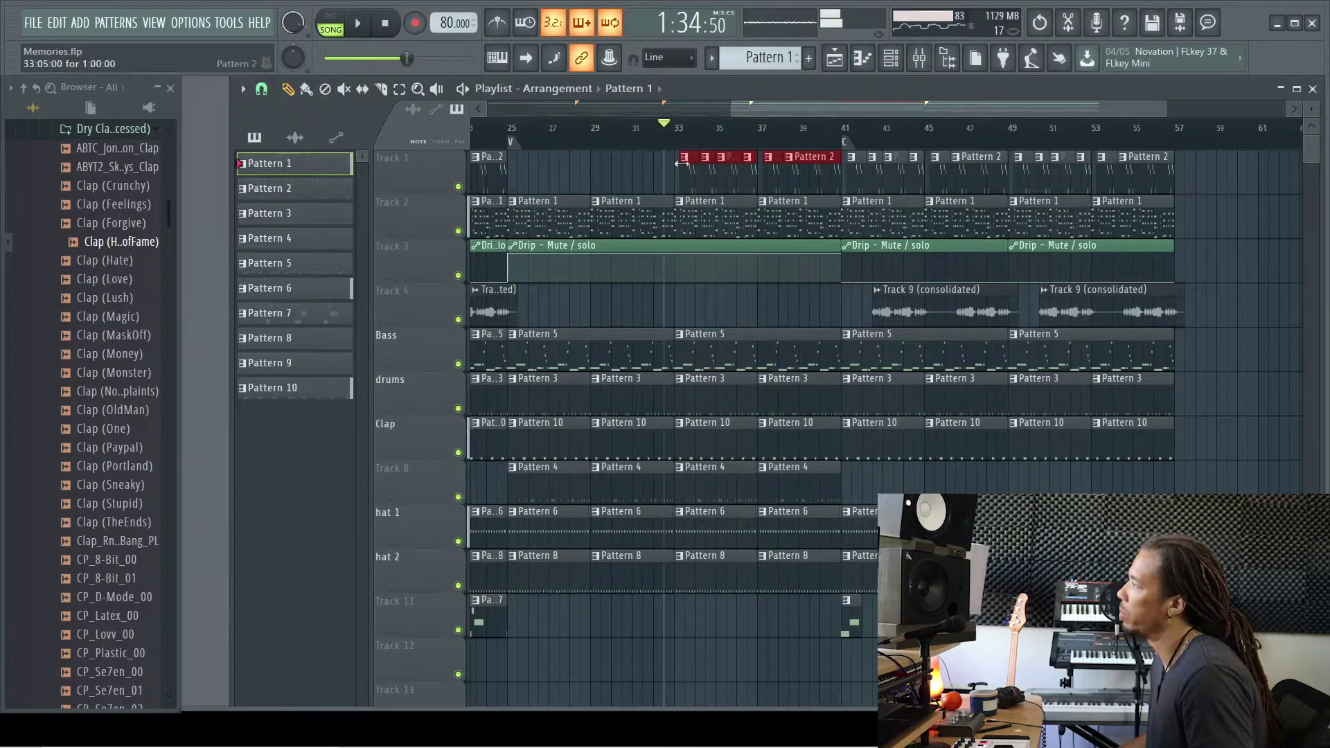
Thin Track 1's Pattern 2 clips in bars 33 to 41 to one each near bars 33 and 37, comparing playback with Track 1 muted
scroll(682, 163, "up", 2)
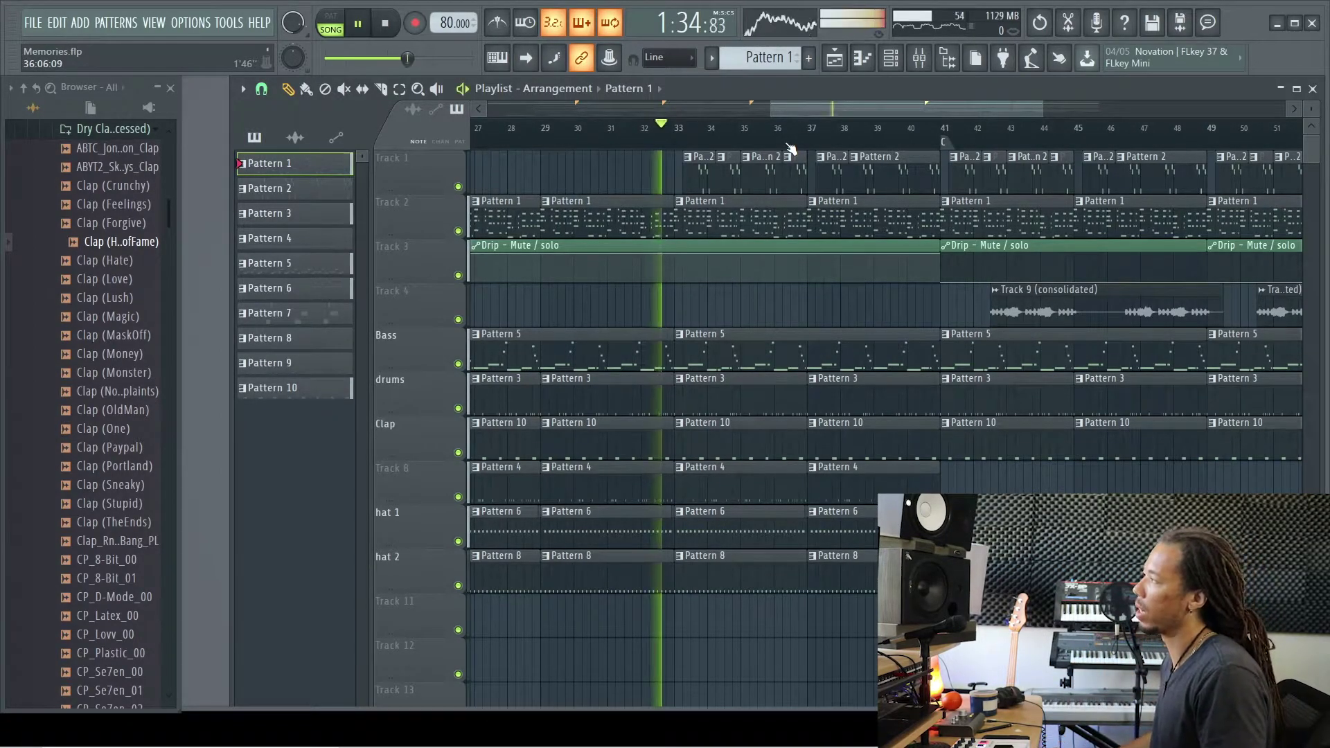
key("space")
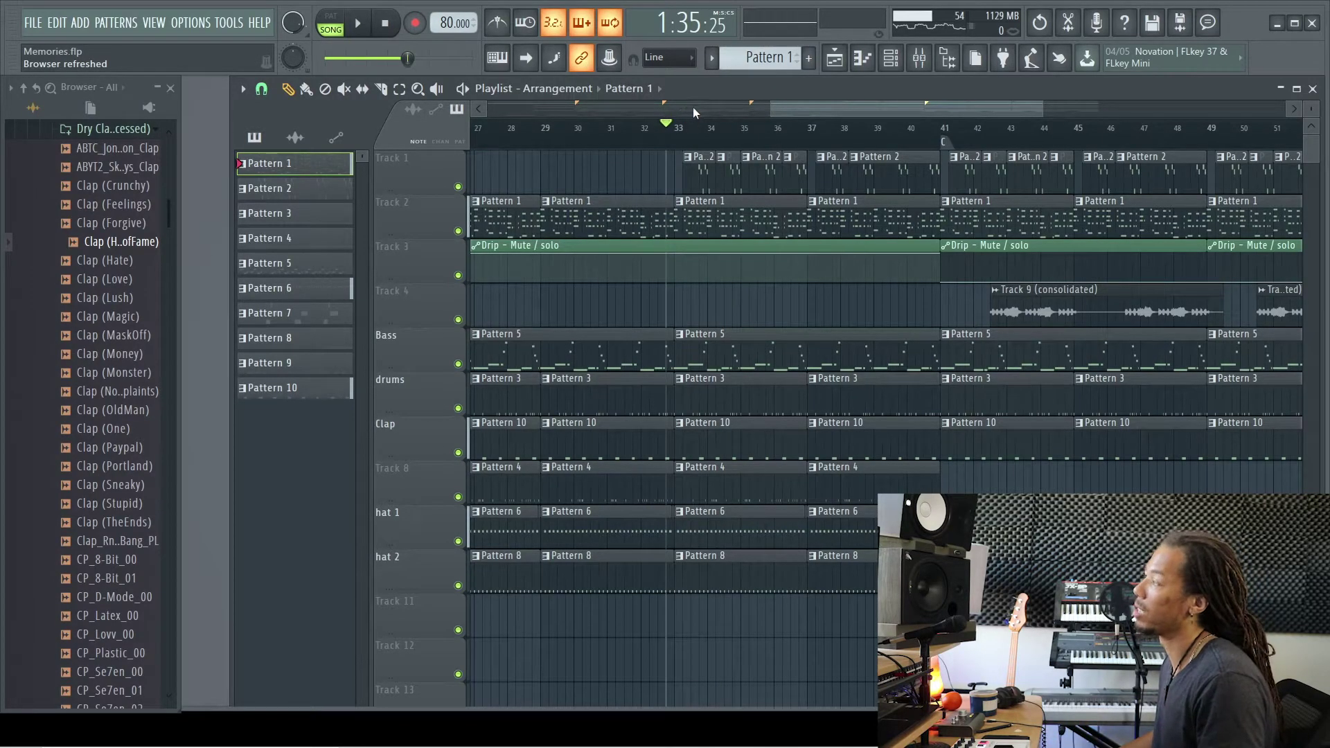
key("space")
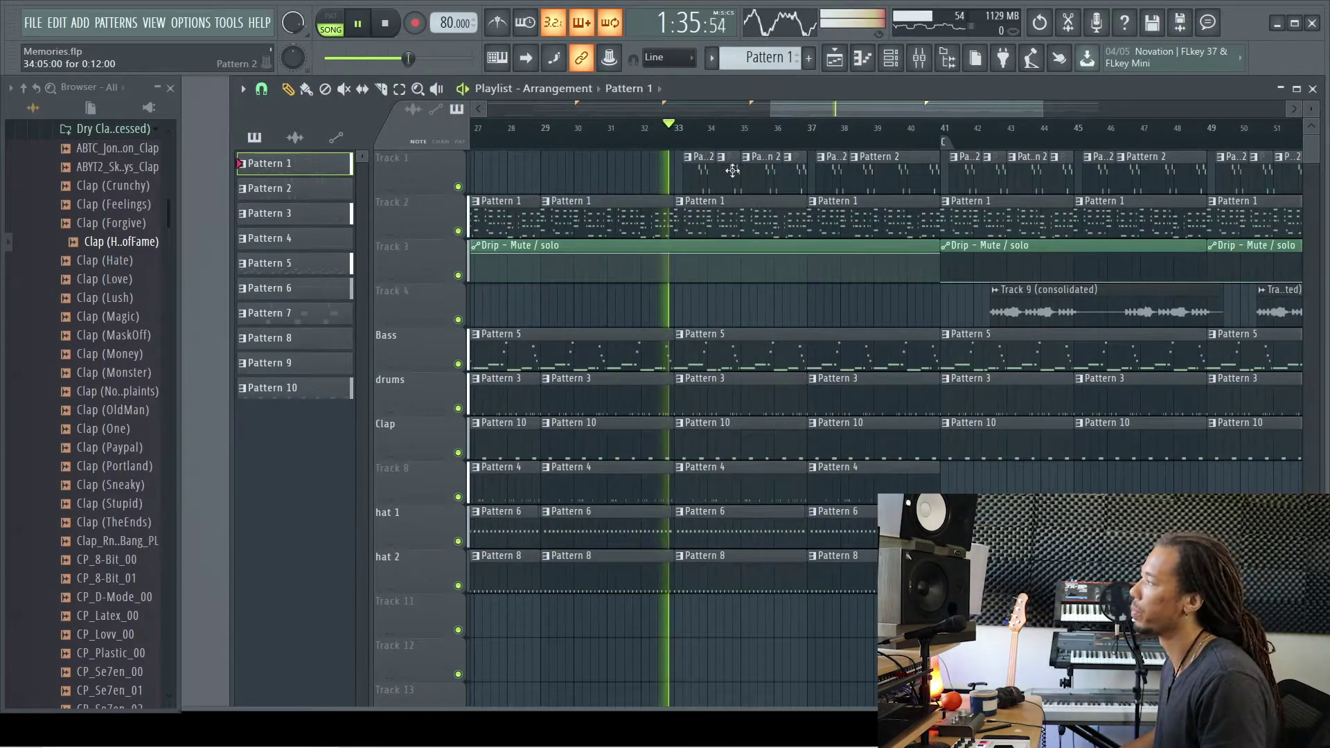
left_click(458, 187)
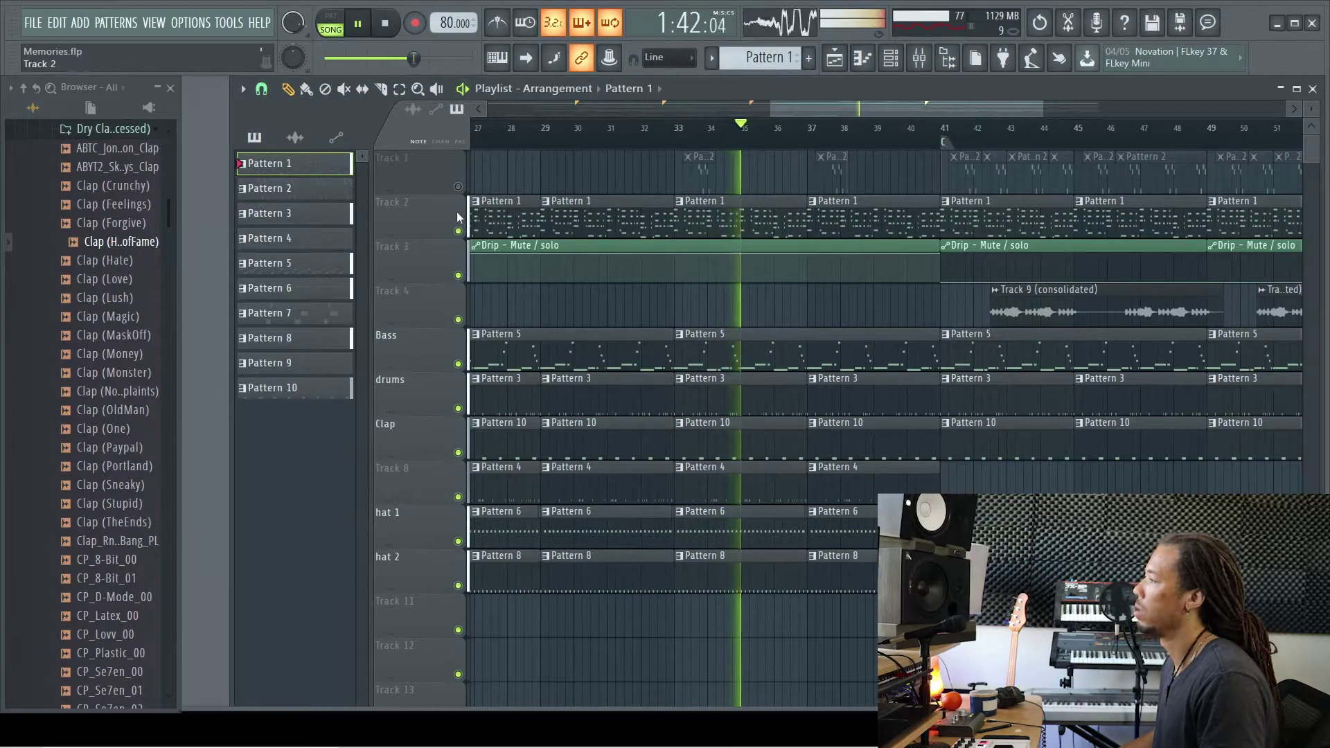
left_click(458, 187)
key("space")
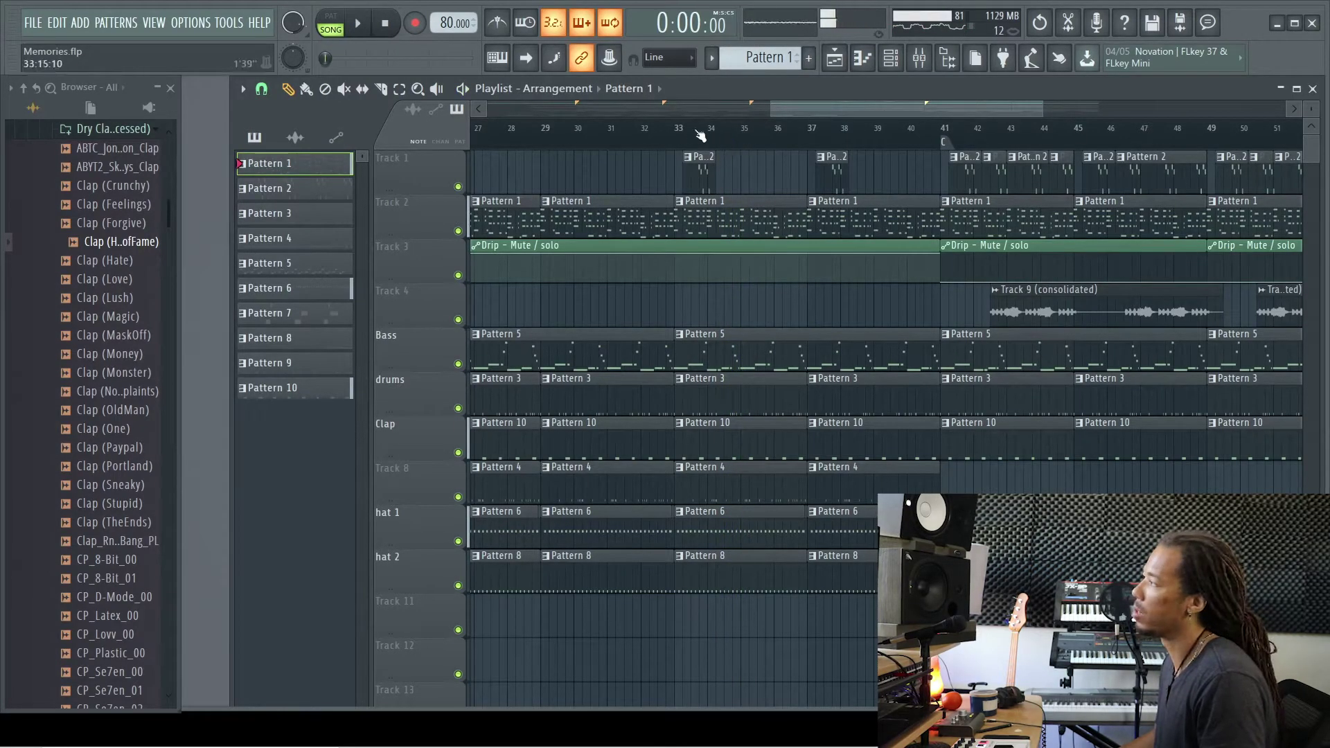
Play the arrangement from about bar 36 to the end of the section before bar 41
left_click(771, 131)
key("space")
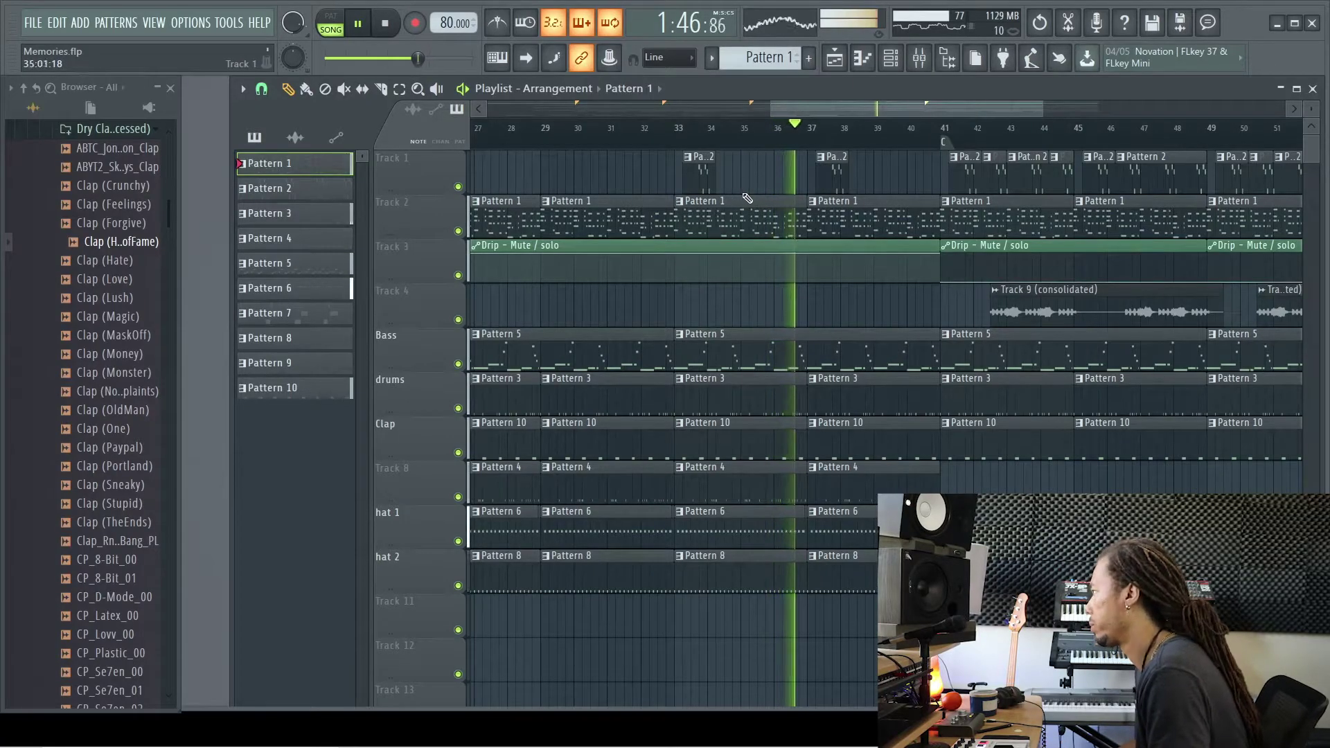
scroll(872, 399, "down", 5, "ctrl")
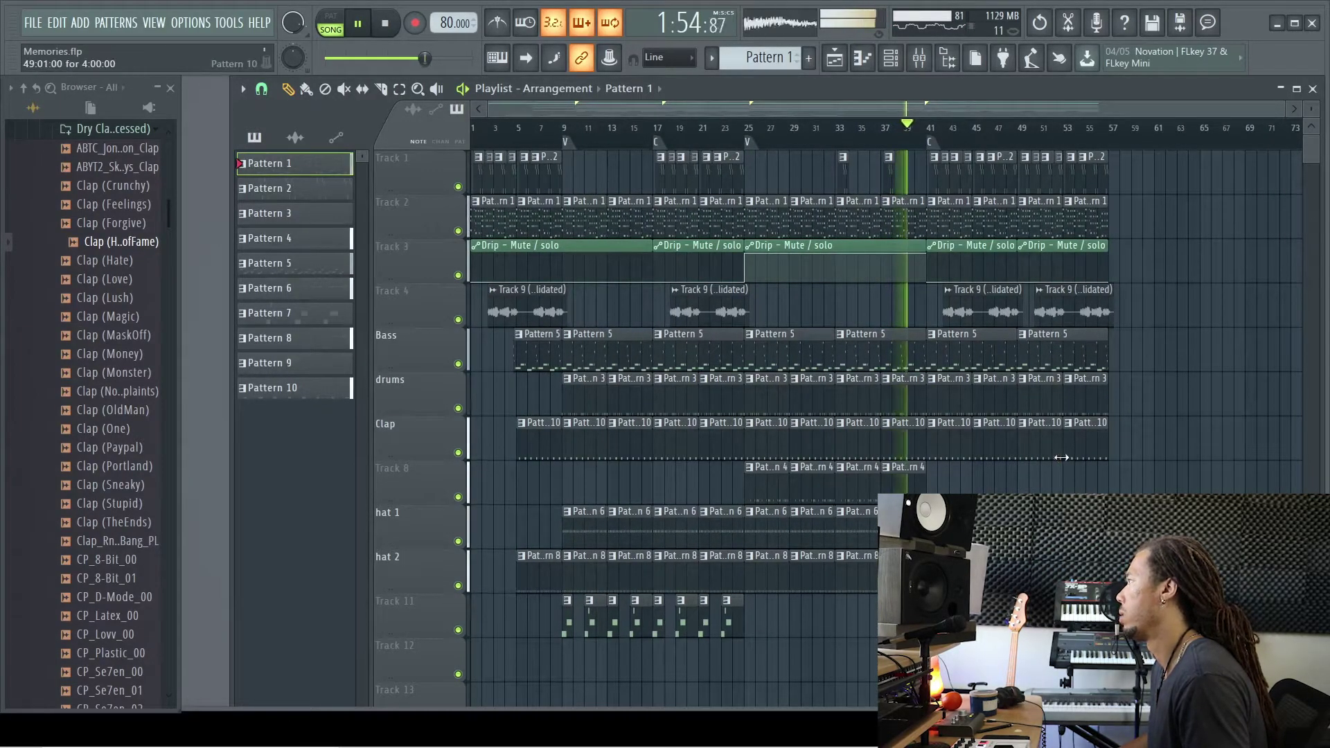
scroll(1044, 405, "up", 5, "ctrl")
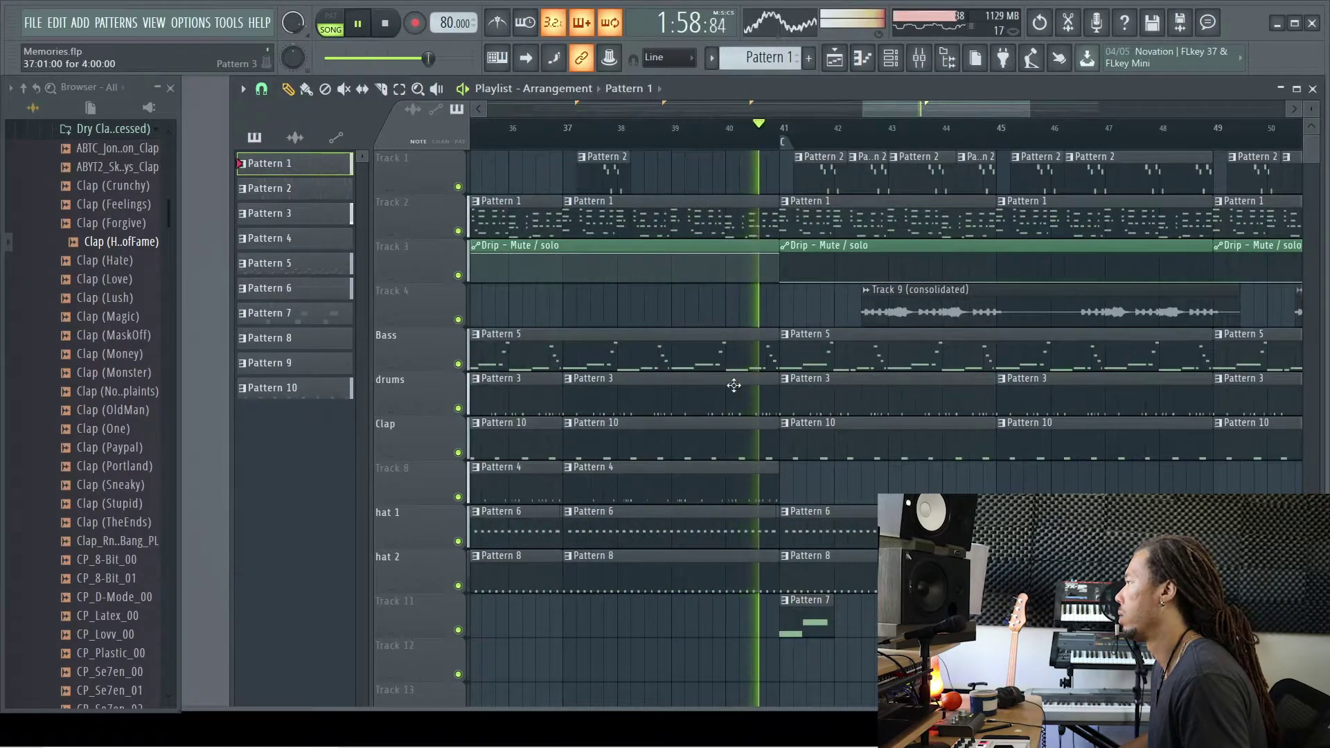
scroll(730, 367, "up", 2, "ctrl")
key("space")
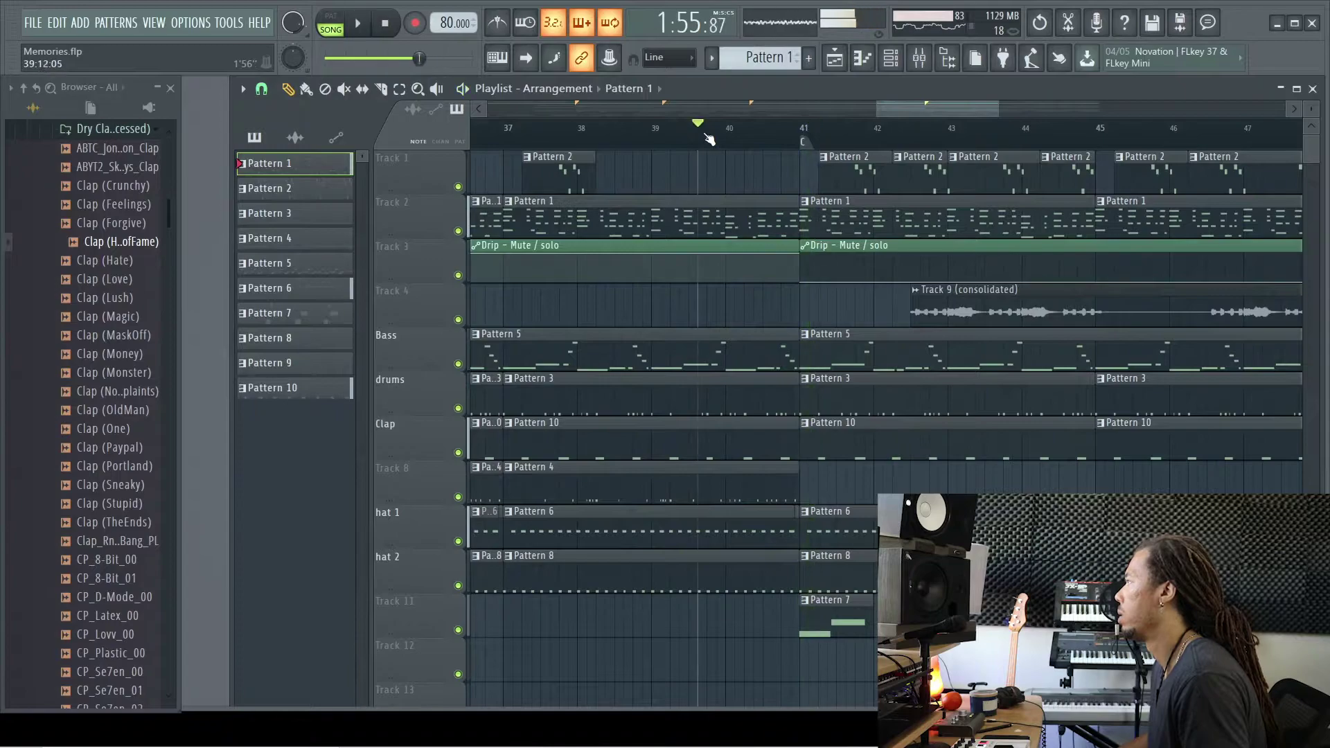
Trim the drums, Clap, Track 8, hat 1 and hat 2 clips to end one beat before bar 41
scroll(737, 277, "up", 2, "ctrl")
left_click_drag(838, 392, 809, 434)
left_click_drag(832, 479, 803, 480)
mouse_move(830, 524)
left_mouse_down()
mouse_move(806, 522)
mouse_move(826, 522)
left_mouse_up()
scroll(803, 522, "up", 3)
left_click(864, 567)
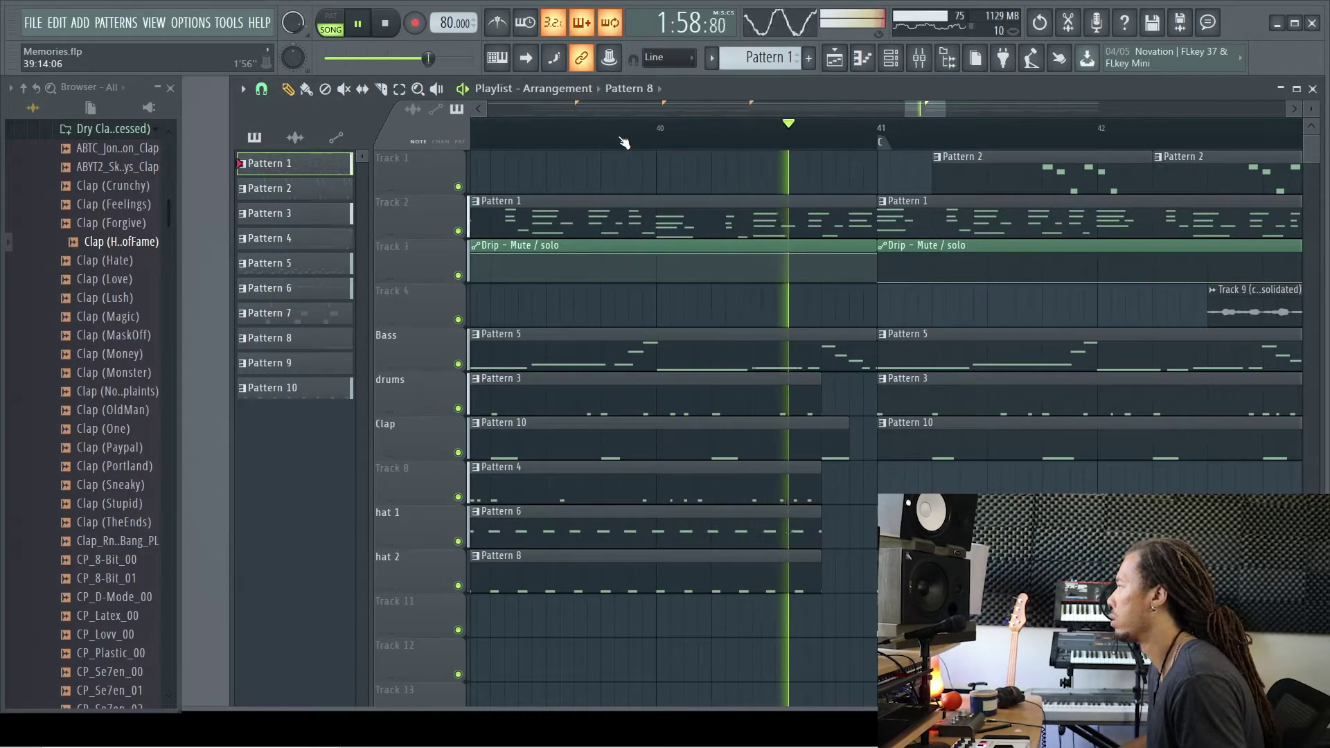
left_click_drag(847, 435, 822, 435)
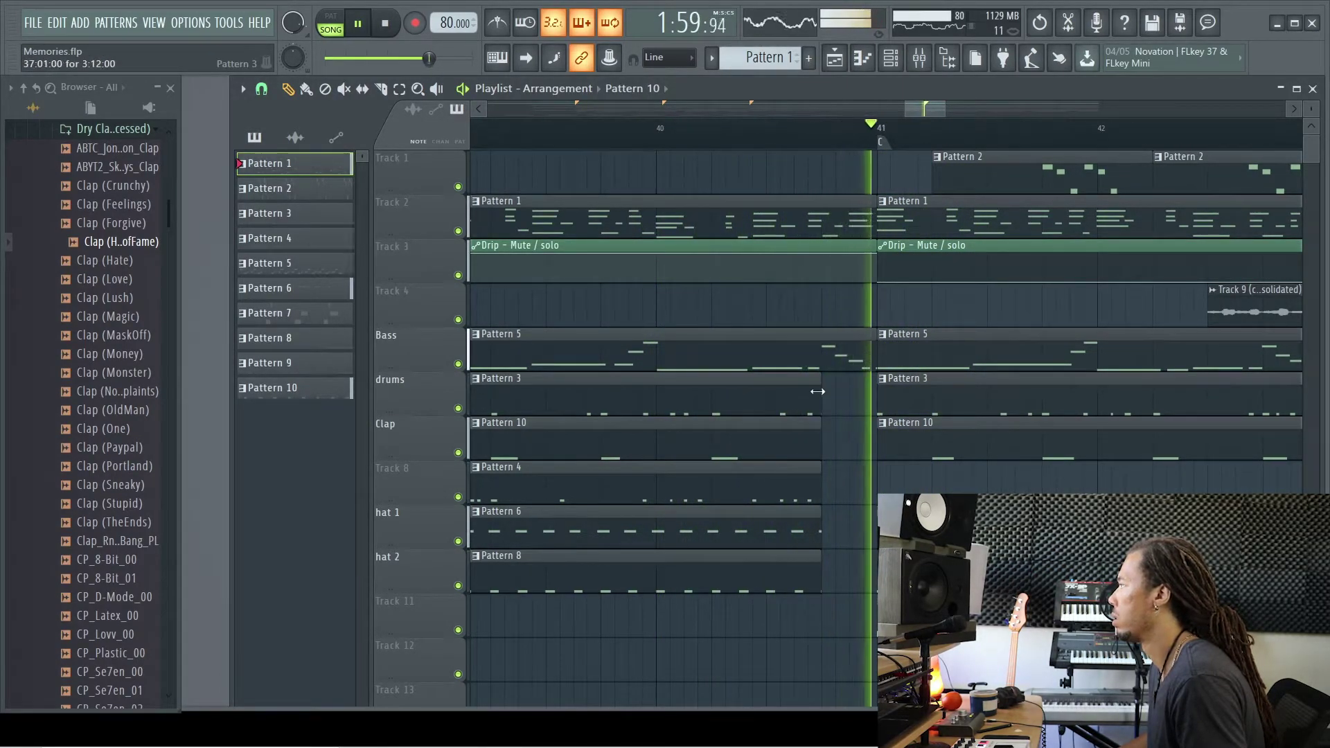
Trim the ends of the drums, hat 1 and hat 2 clips slightly shorter with changed grid snapping, and play the transition into bar 41
scroll(824, 394, "up", 3)
key("space")
left_click(259, 90)
left_click(283, 165)
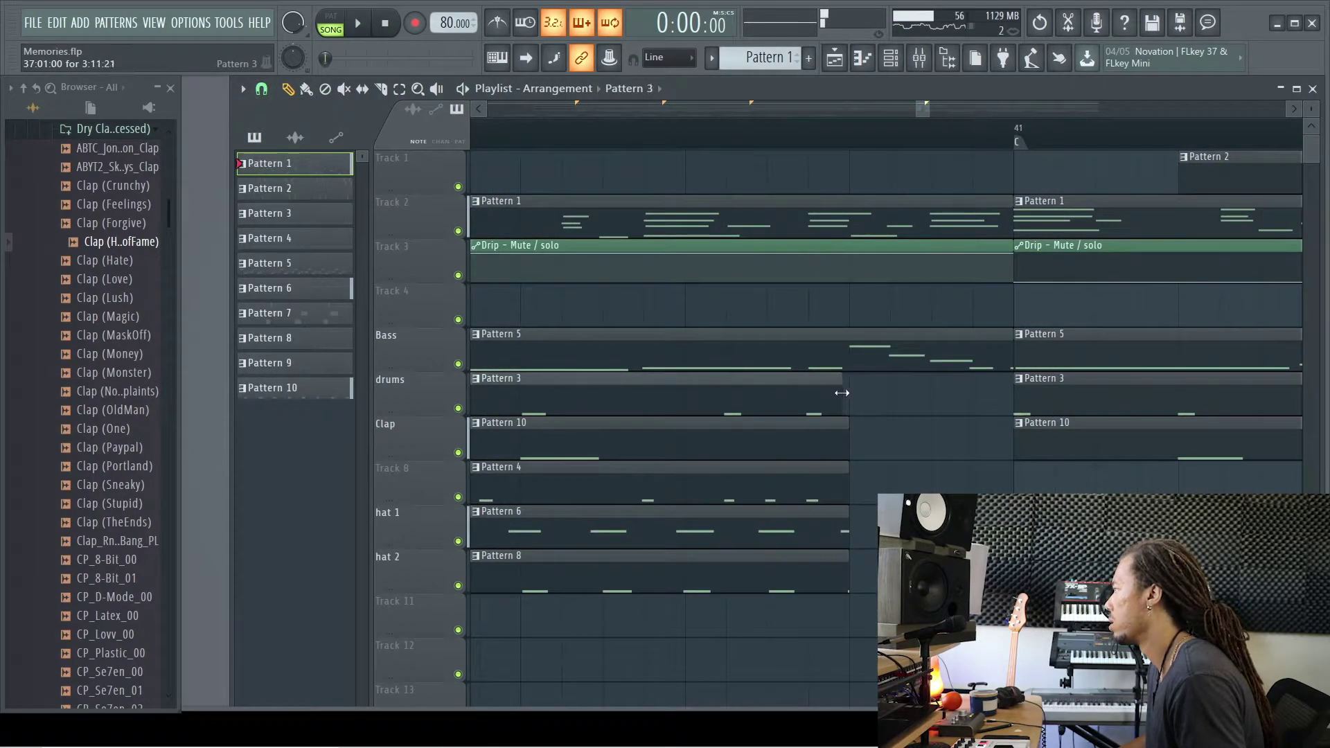
left_click_drag(848, 527, 831, 527)
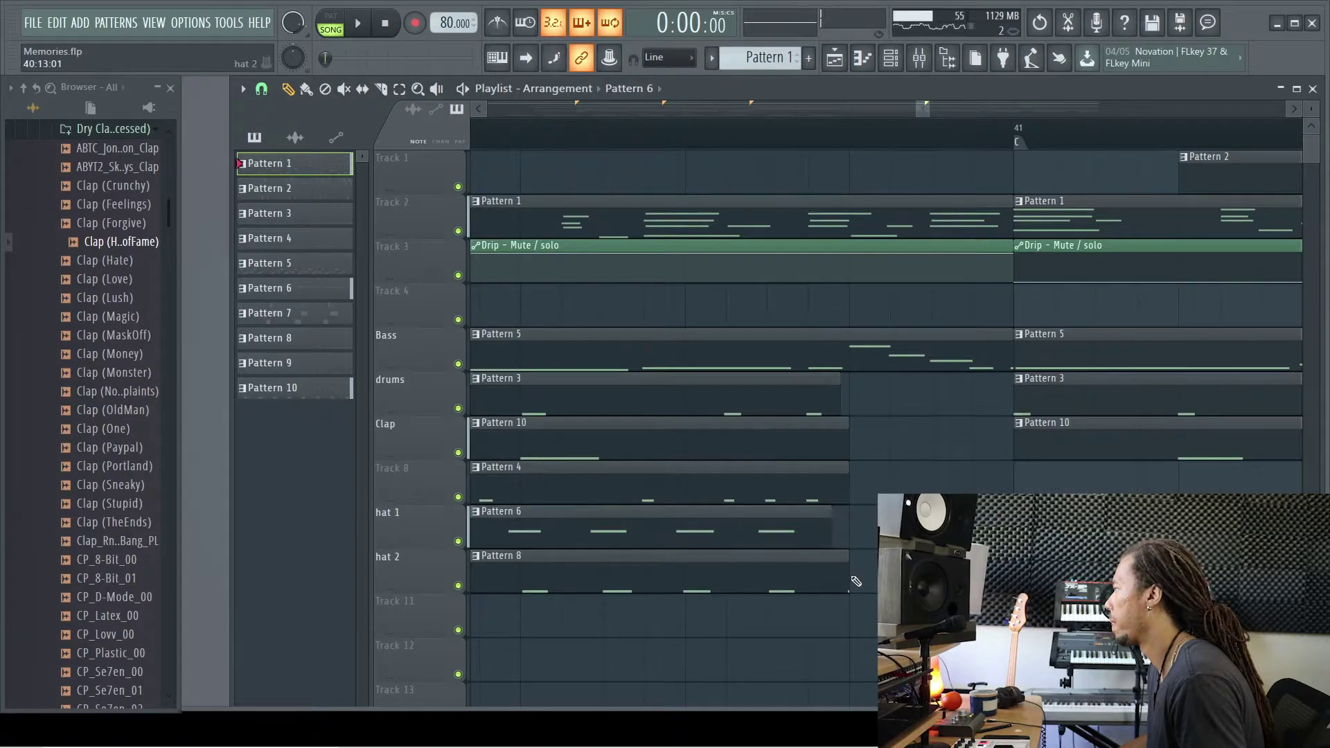
left_click_drag(845, 573, 830, 573)
key("space")
left_click(262, 89)
left_click(306, 151)
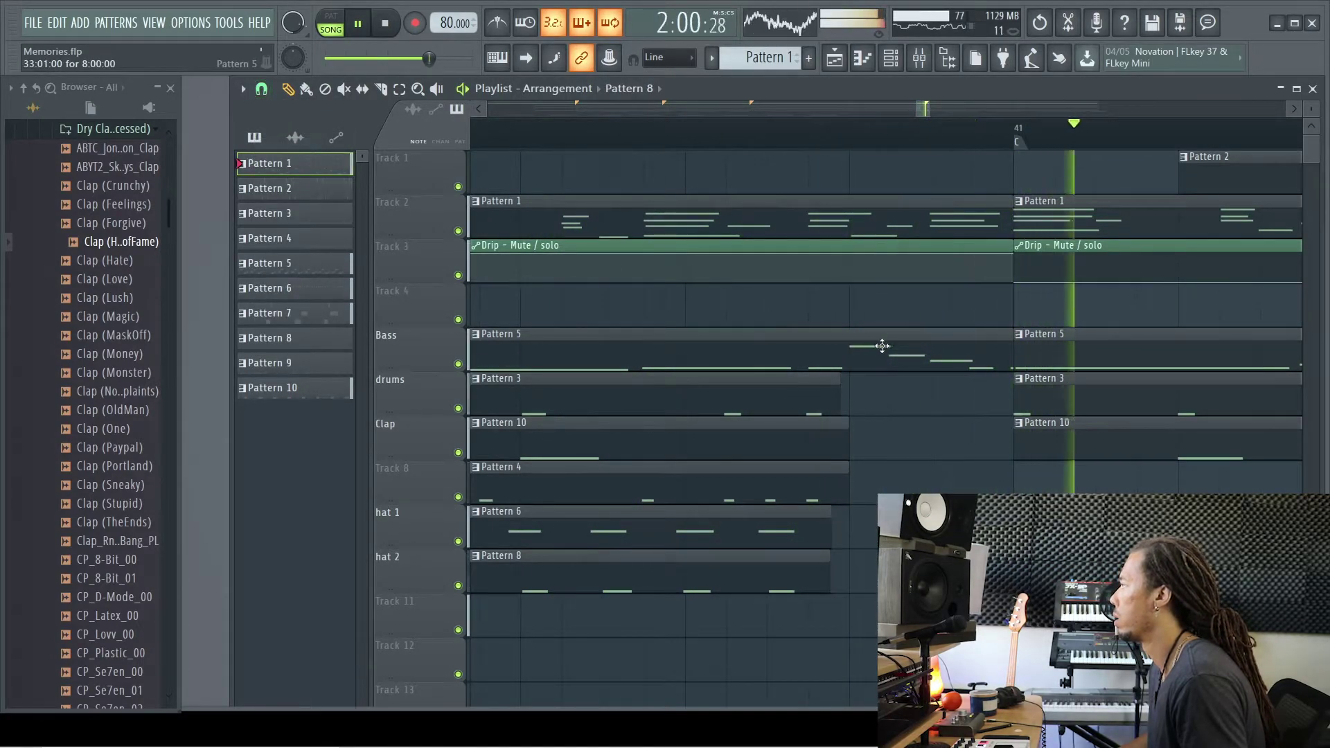
Open the bass Pattern 5 in the piano roll and examine and play its last notes before bar 17
scroll(856, 327, "down", 3)
scroll(855, 327, "up", 3)
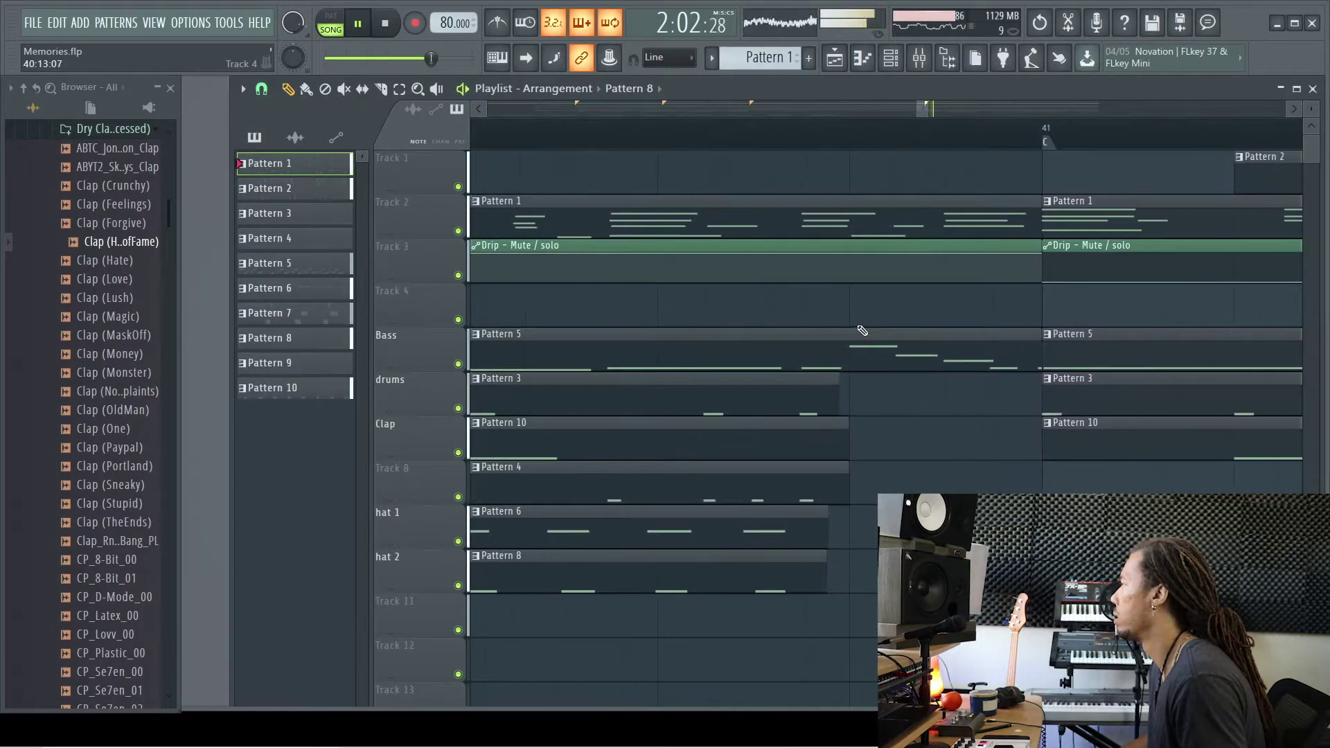
double_click(913, 345)
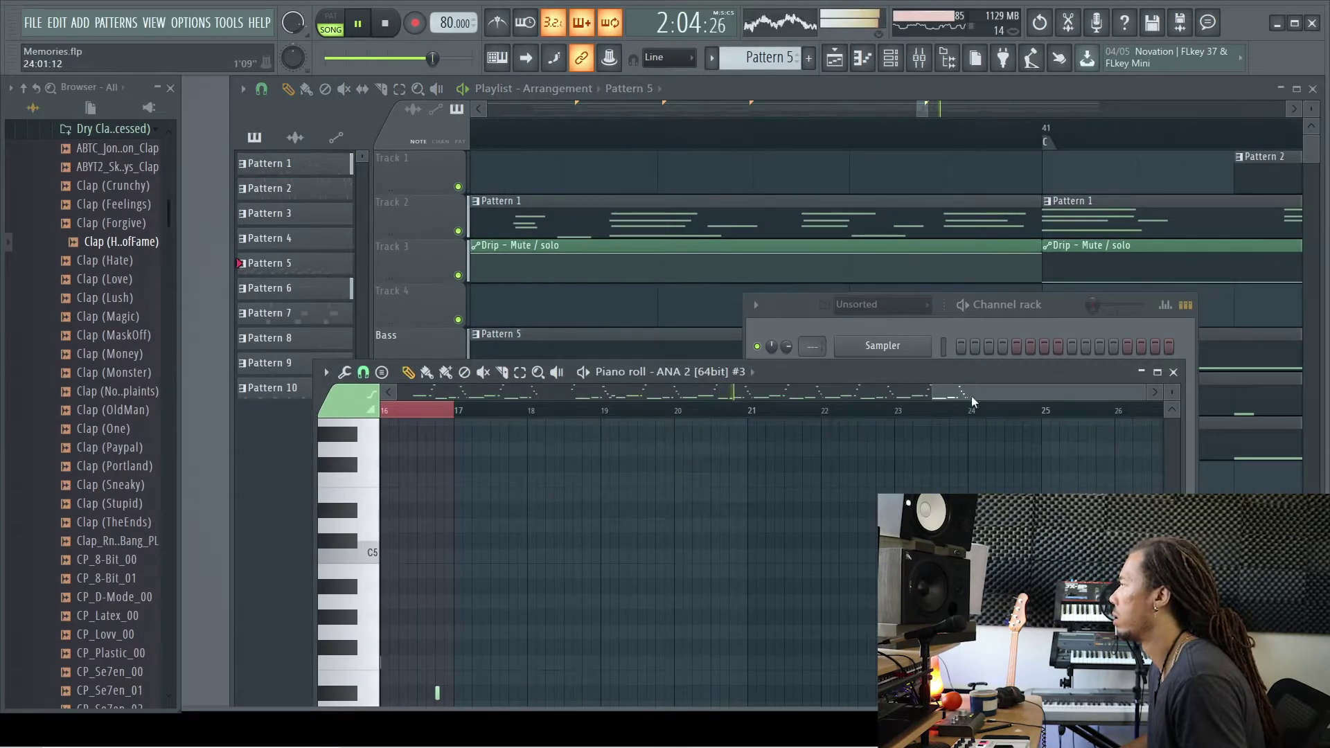
left_click_drag(971, 396, 829, 401)
scroll(755, 496, "down", 7)
scroll(790, 532, "up", 3)
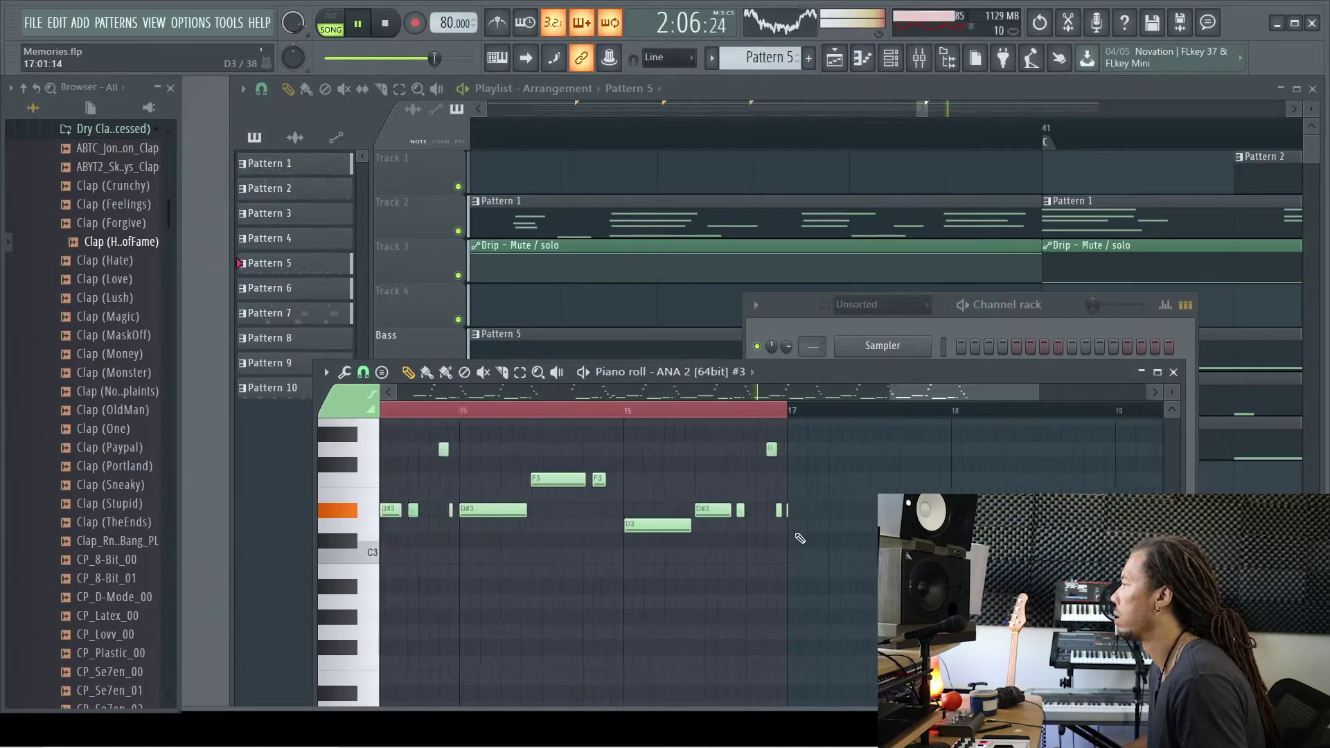
scroll(796, 530, "up", 2)
scroll(777, 506, "up", 3)
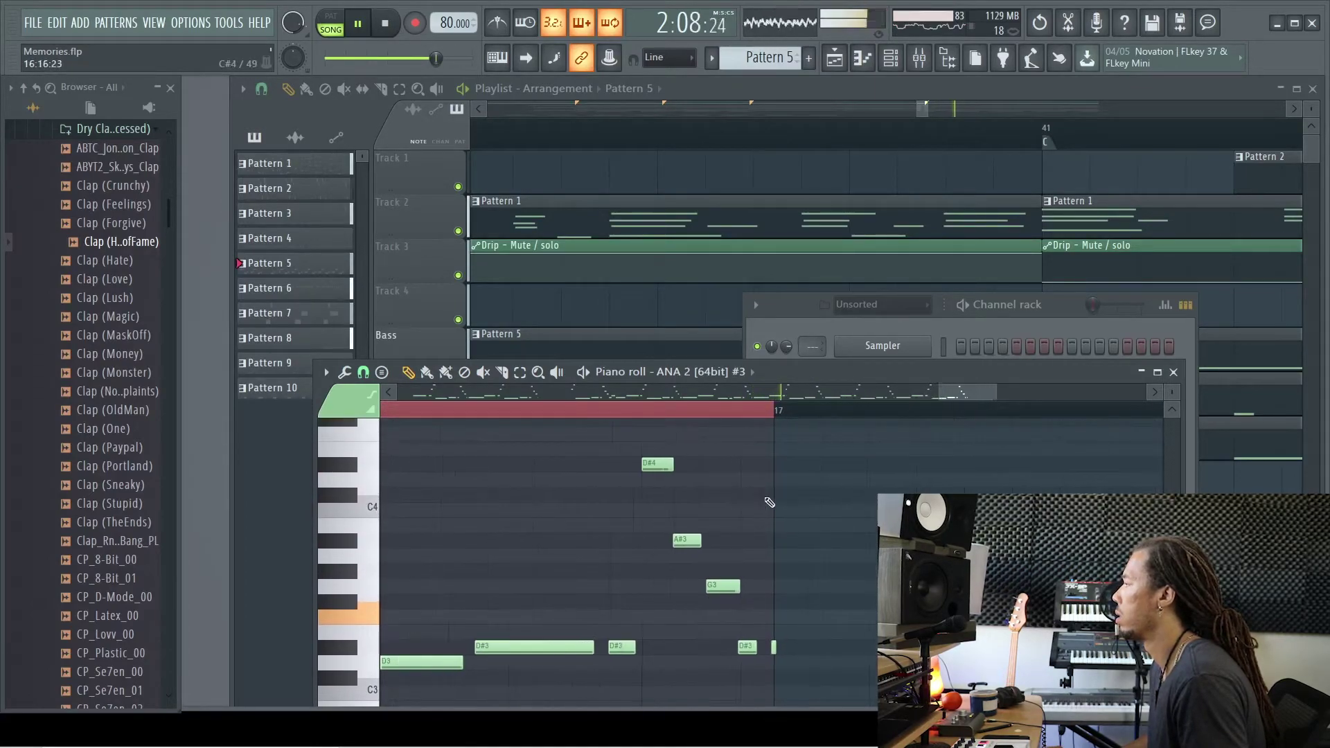
scroll(776, 505, "down", 2)
left_click(637, 410)
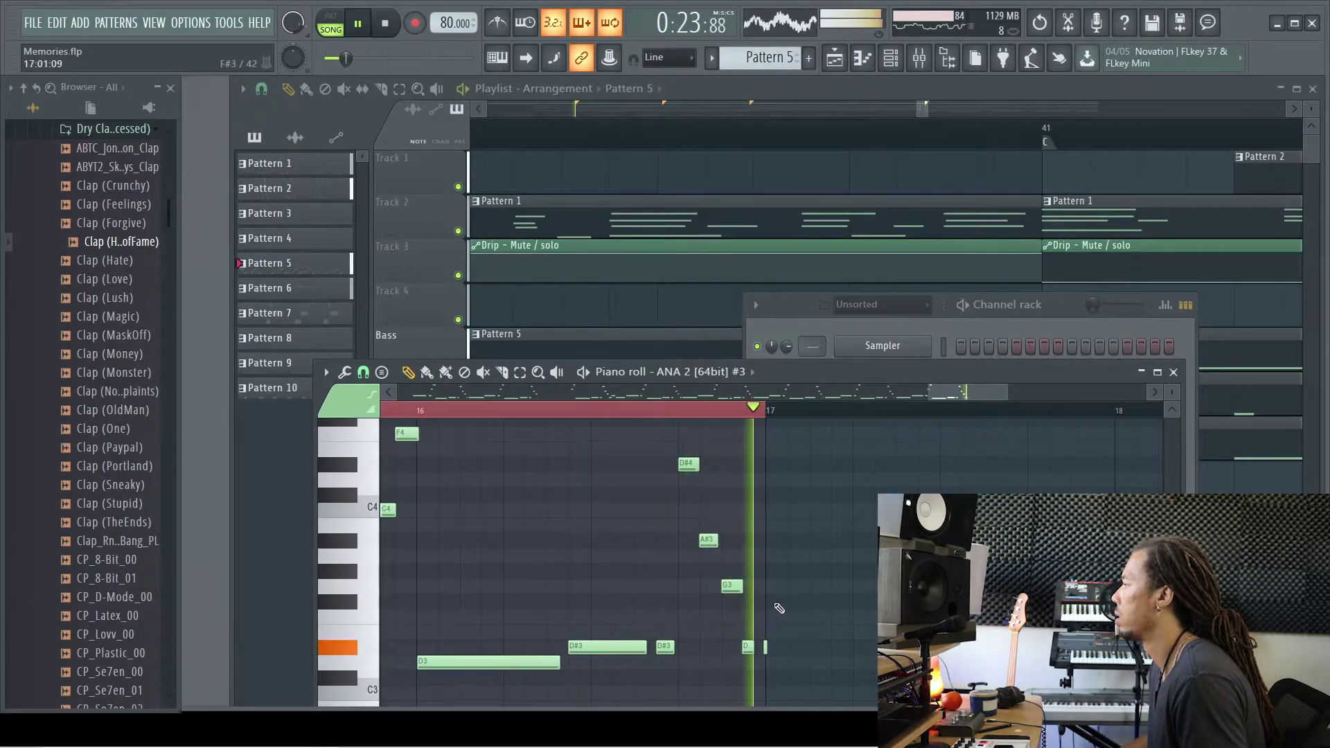
left_click(1173, 372)
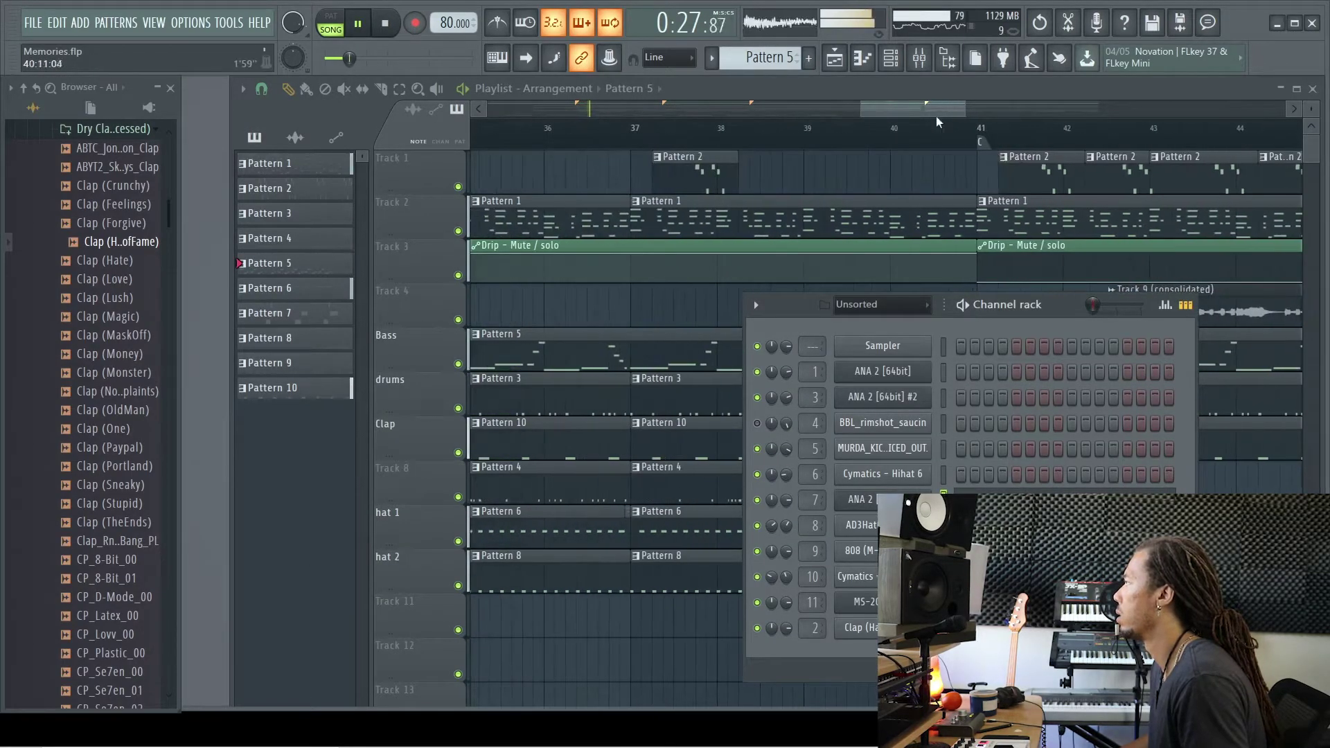
Save the project and set the playlist's grid snapping to Cell
left_click_drag(899, 109, 757, 126)
scroll(796, 180, "down", 8)
key("ctrl+s")
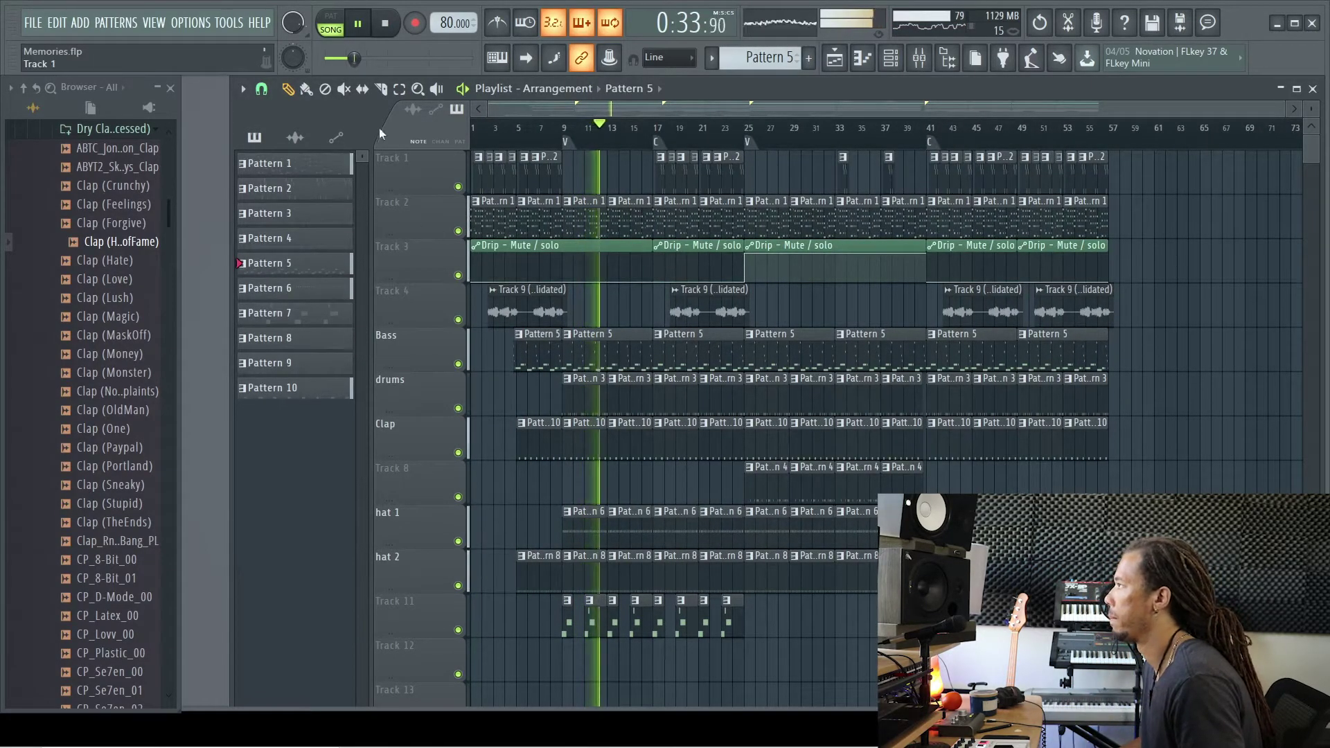
left_click(262, 90)
left_click(286, 146)
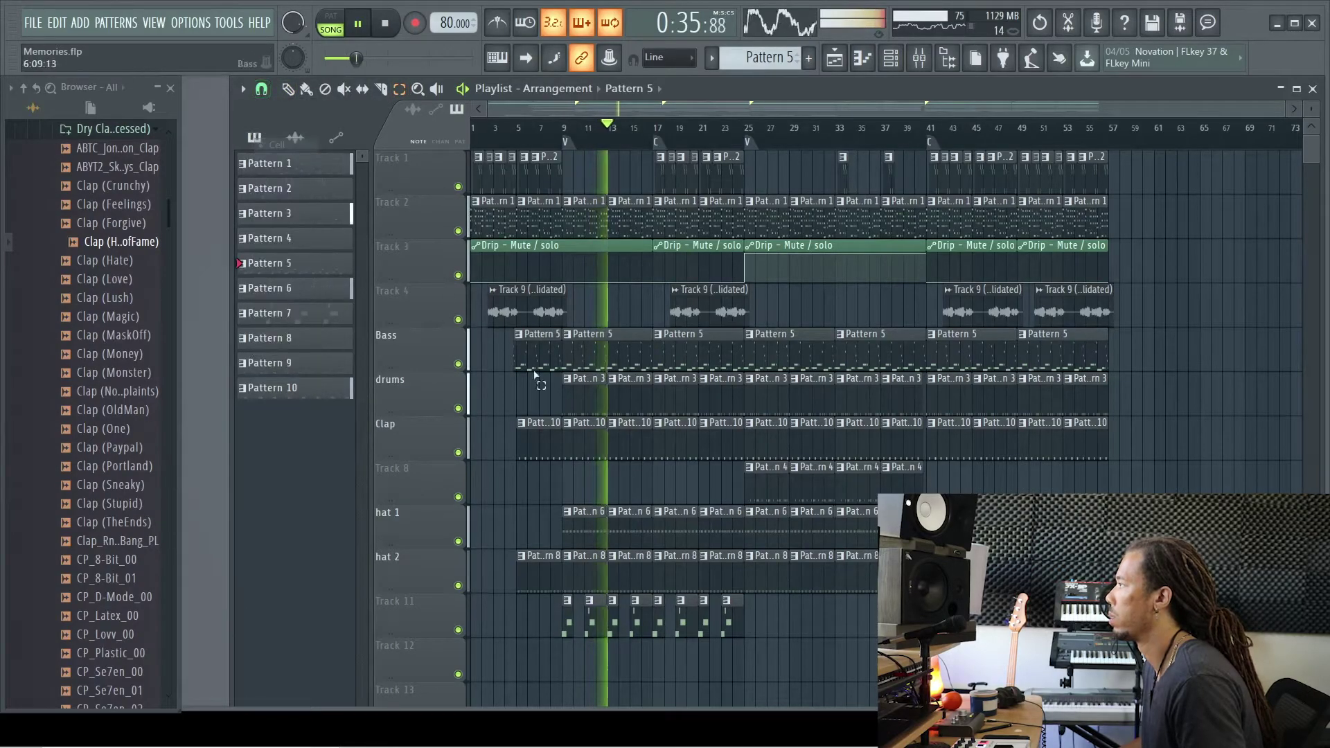
Replace the Bass through hat 2 clips at bars 9–17 with copies of those at bars 33–41, and play the transition into bar 17
scroll(603, 410, "up", 3)
key("space")
left_click_drag(992, 285, 1108, 494)
left_click_drag(573, 331, 662, 580)
key("Delete")
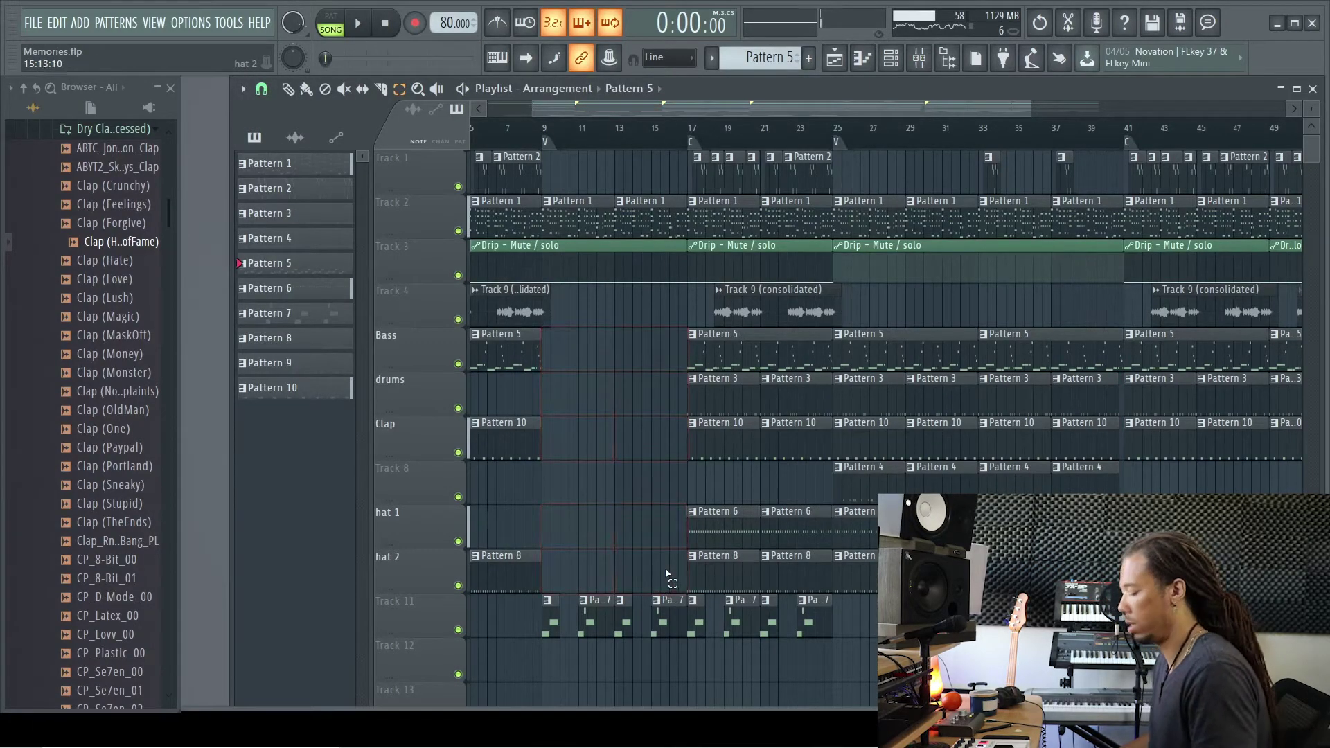
key("ctrl+v")
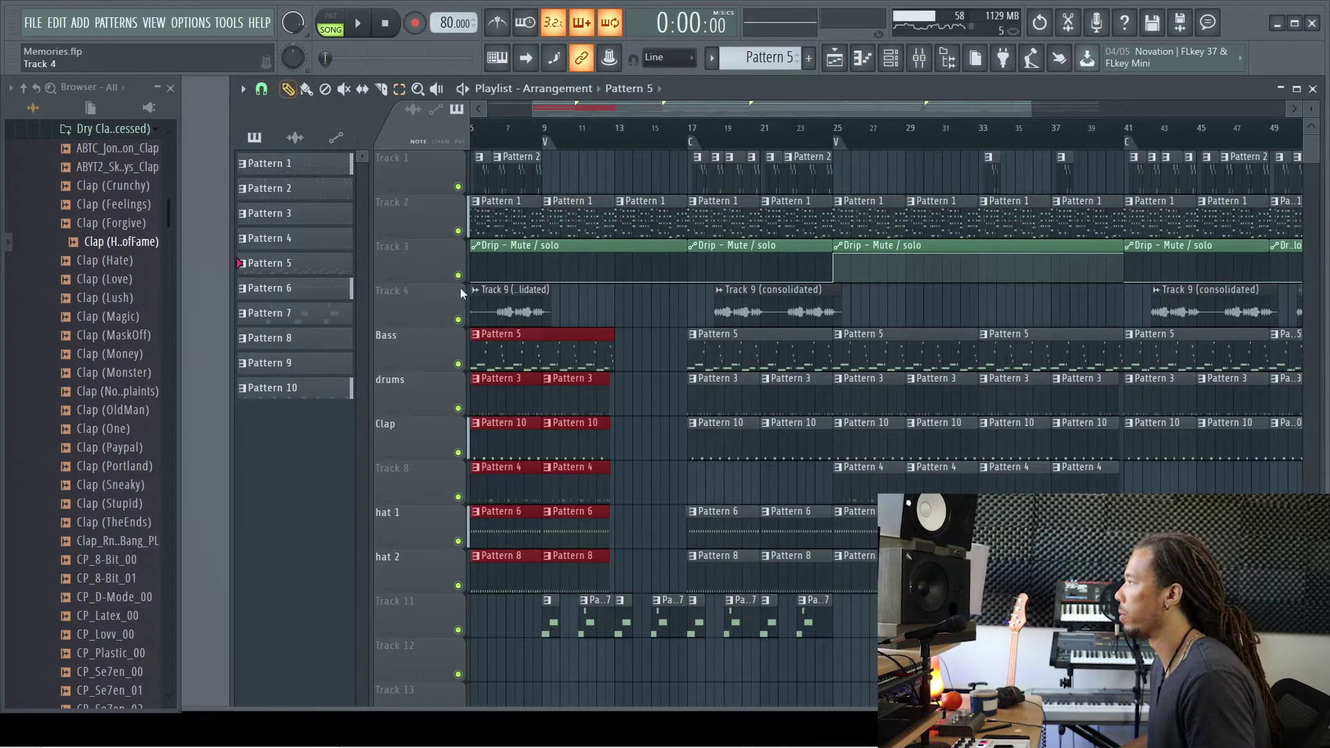
left_click_drag(497, 336, 572, 338)
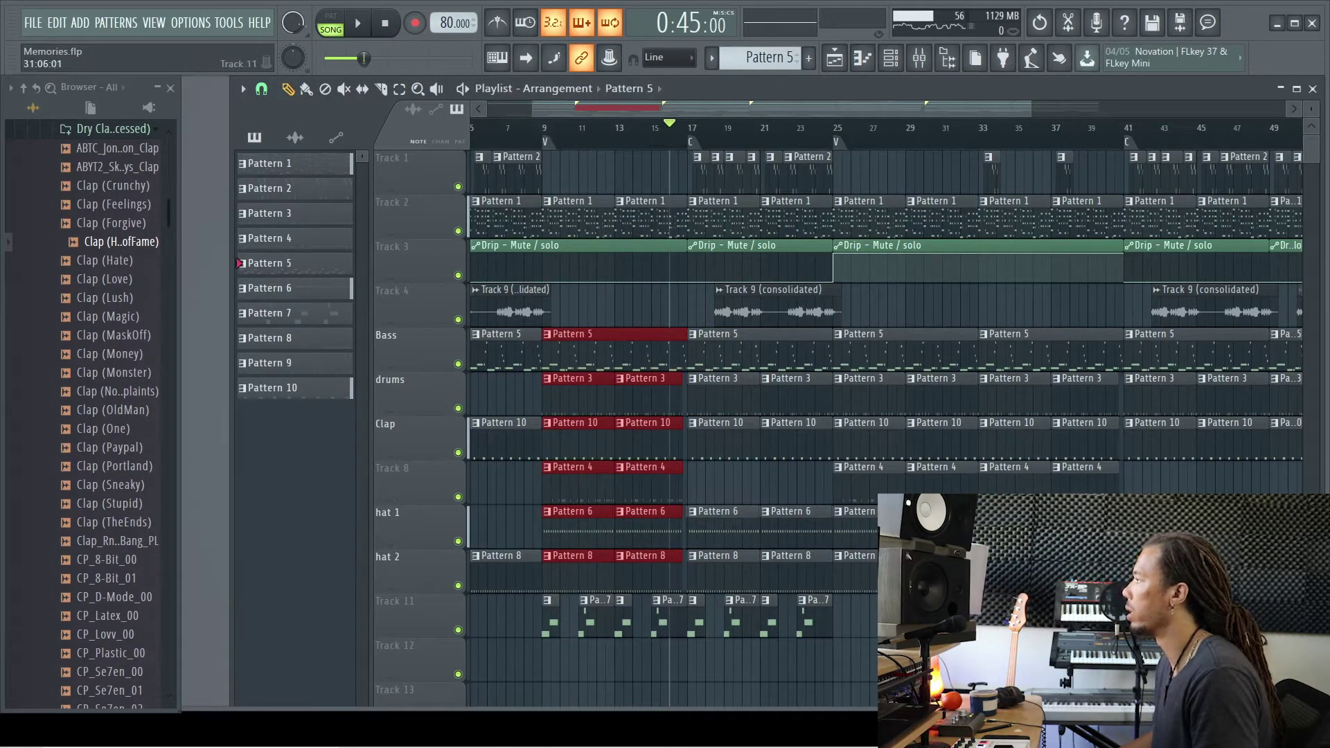
key("space")
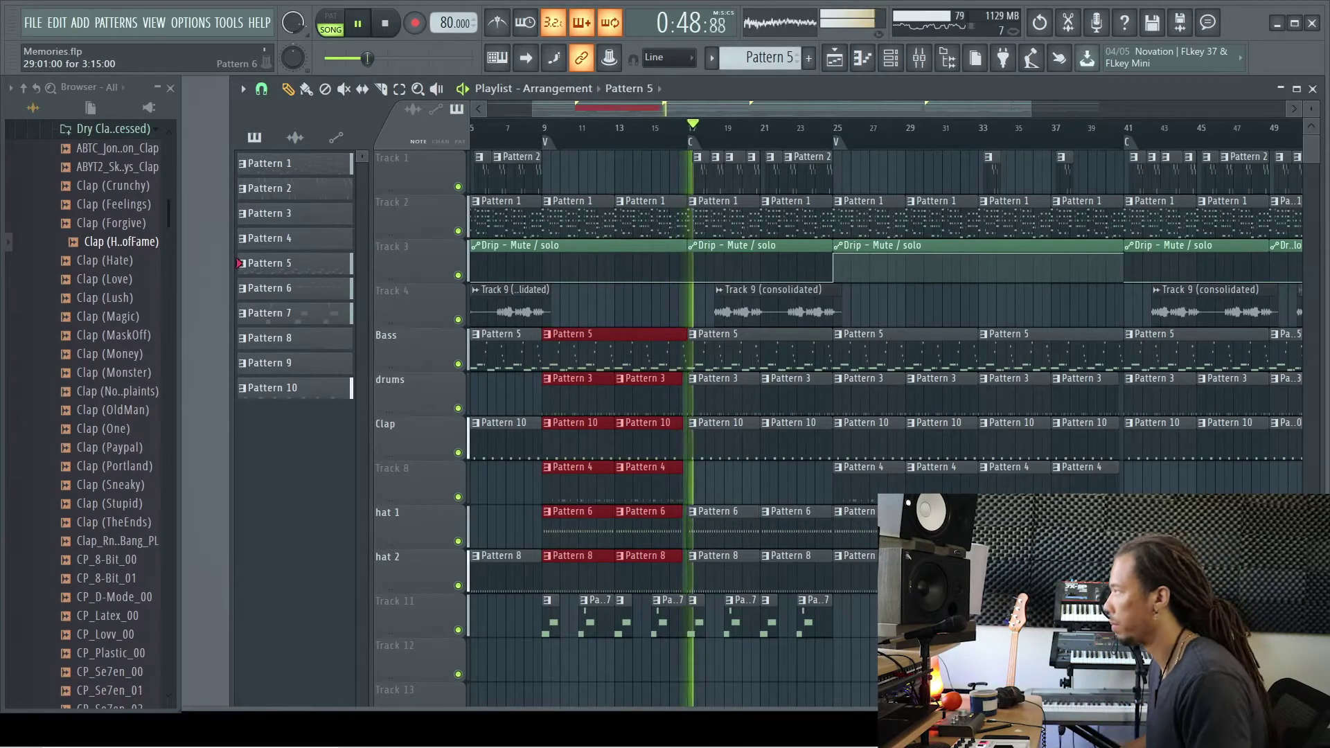
key("ctrl+d")
Find AD3Crash008 in the Crashes samples folder under Cymbals and place it on Track 12 at bar 17
scroll(88, 322, "up", 4)
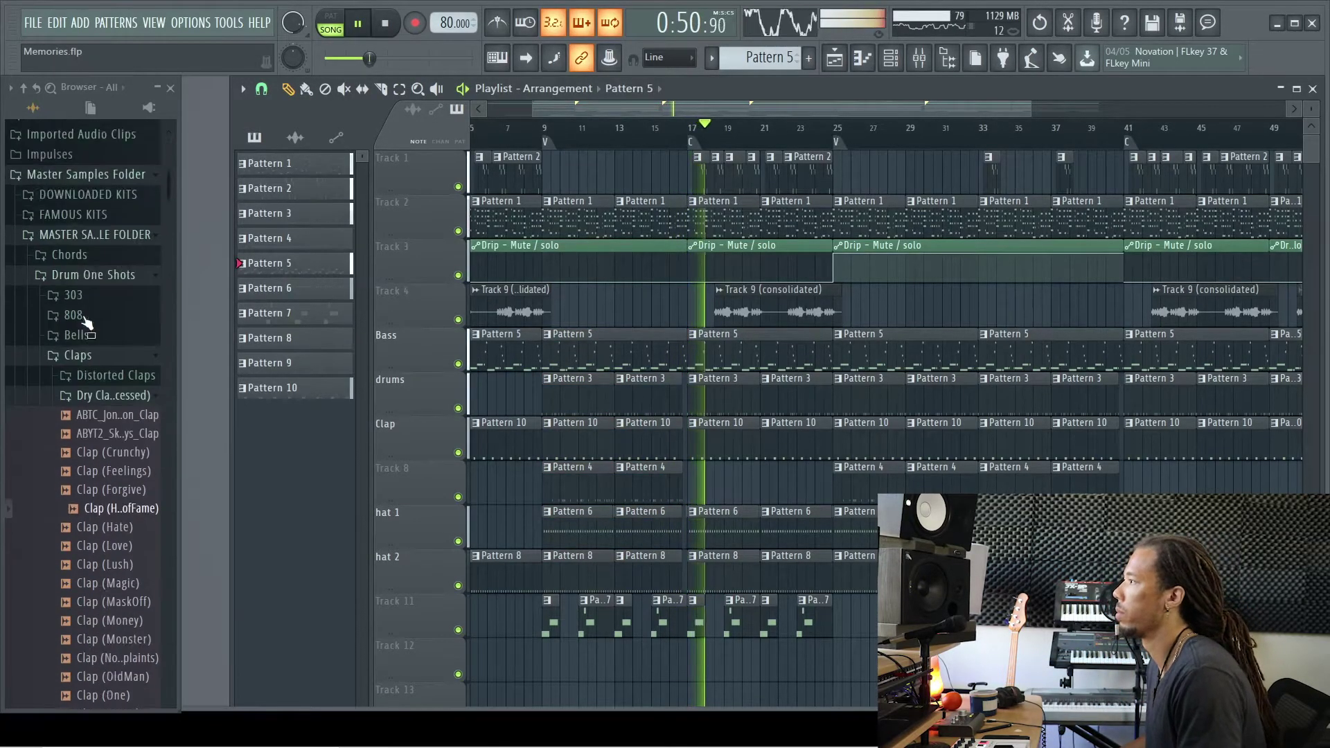
scroll(89, 361, "up", 1)
left_click(92, 426)
key("space")
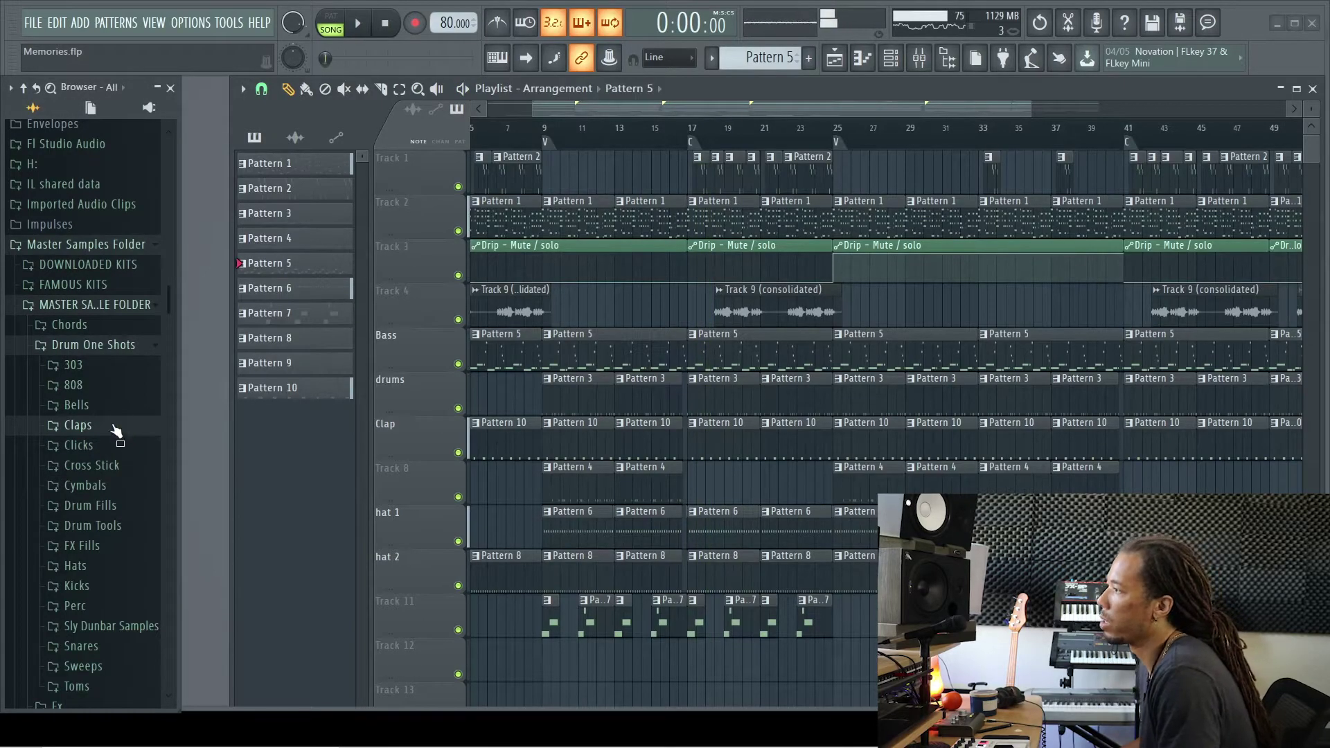
left_click(104, 486)
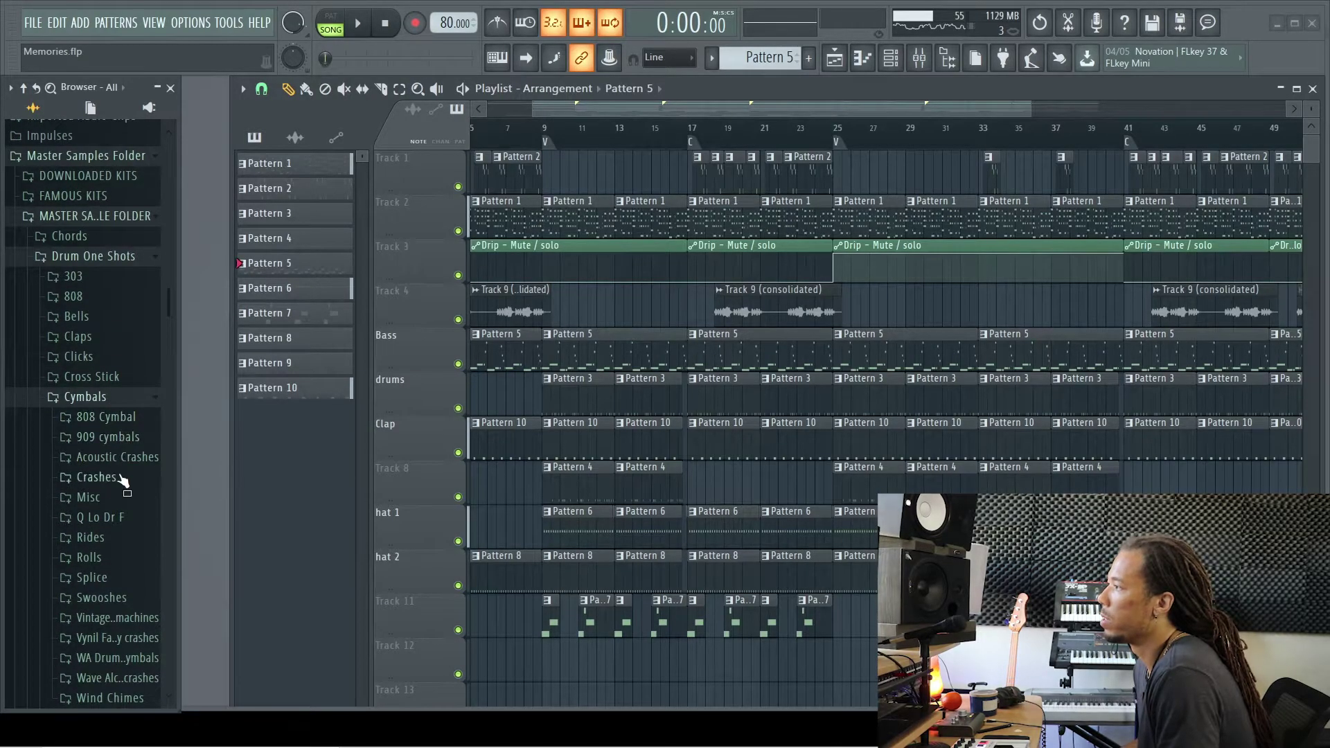
left_click(123, 478)
left_click_drag(113, 297, 742, 526)
left_click_drag(717, 651, 694, 654)
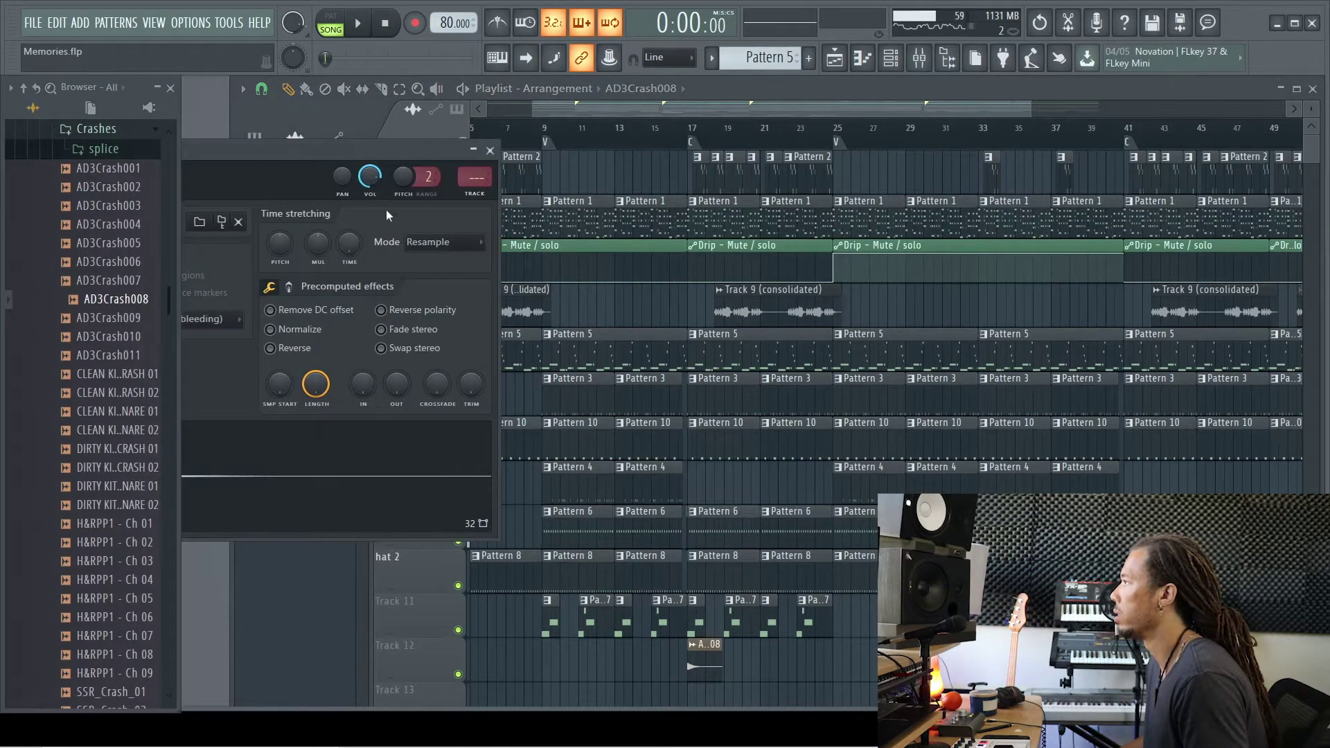
Lower the AD3Crash008 volume to about 53% during playback and add another crash on Track 12 at bar 25
left_click(678, 129)
key("space")
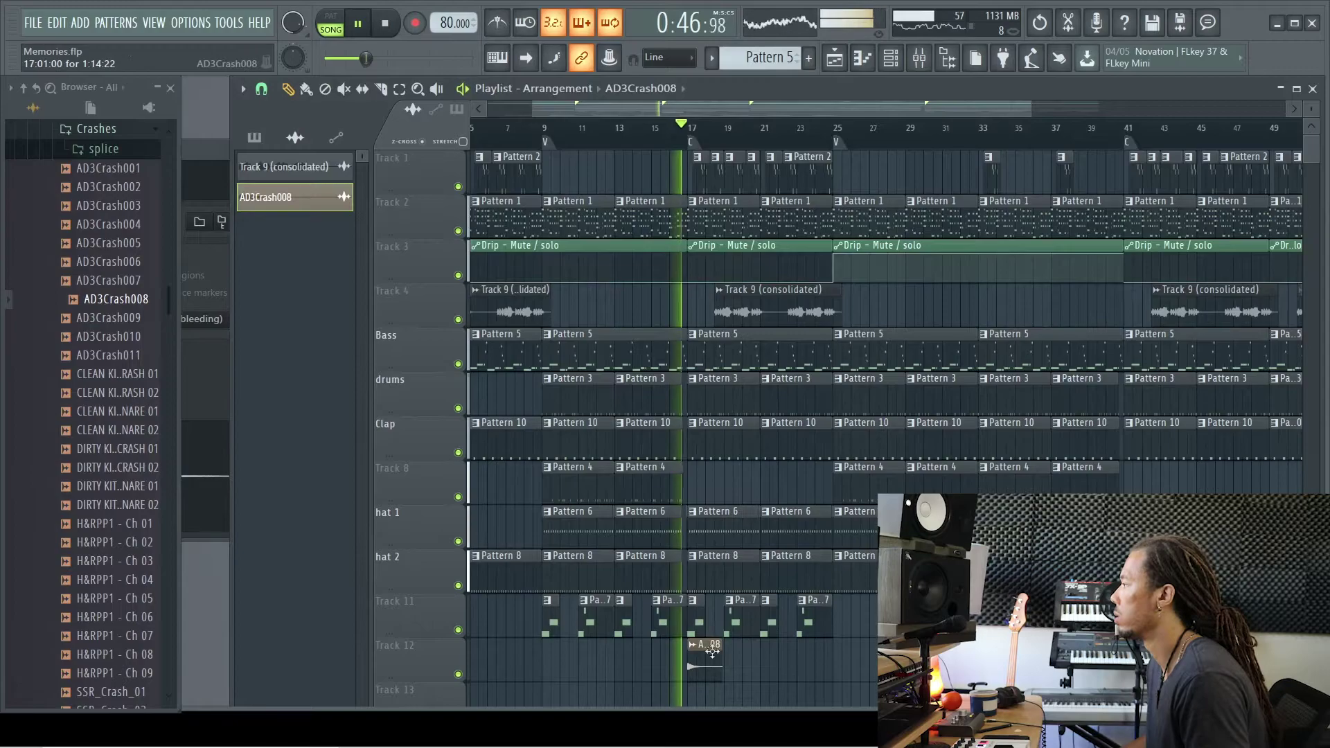
double_click(706, 644)
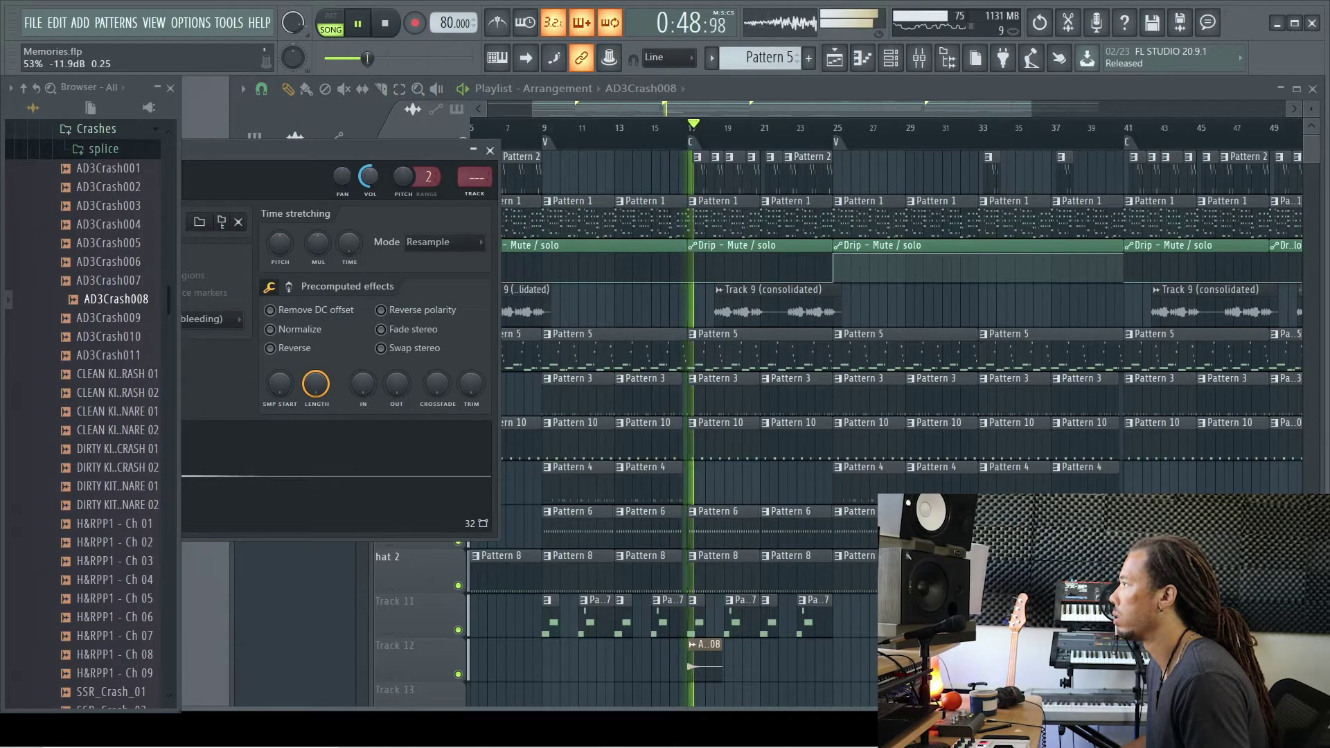
left_click(490, 150)
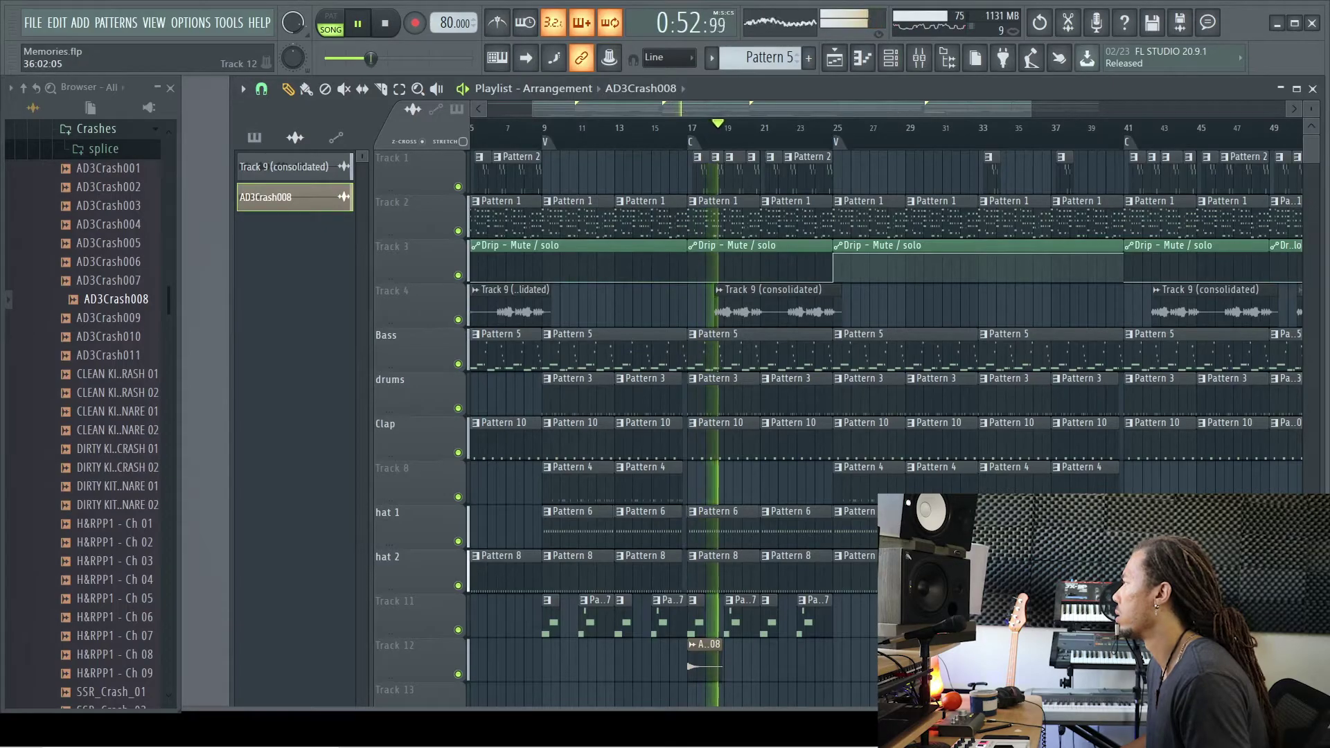
left_click_drag(868, 655, 842, 667)
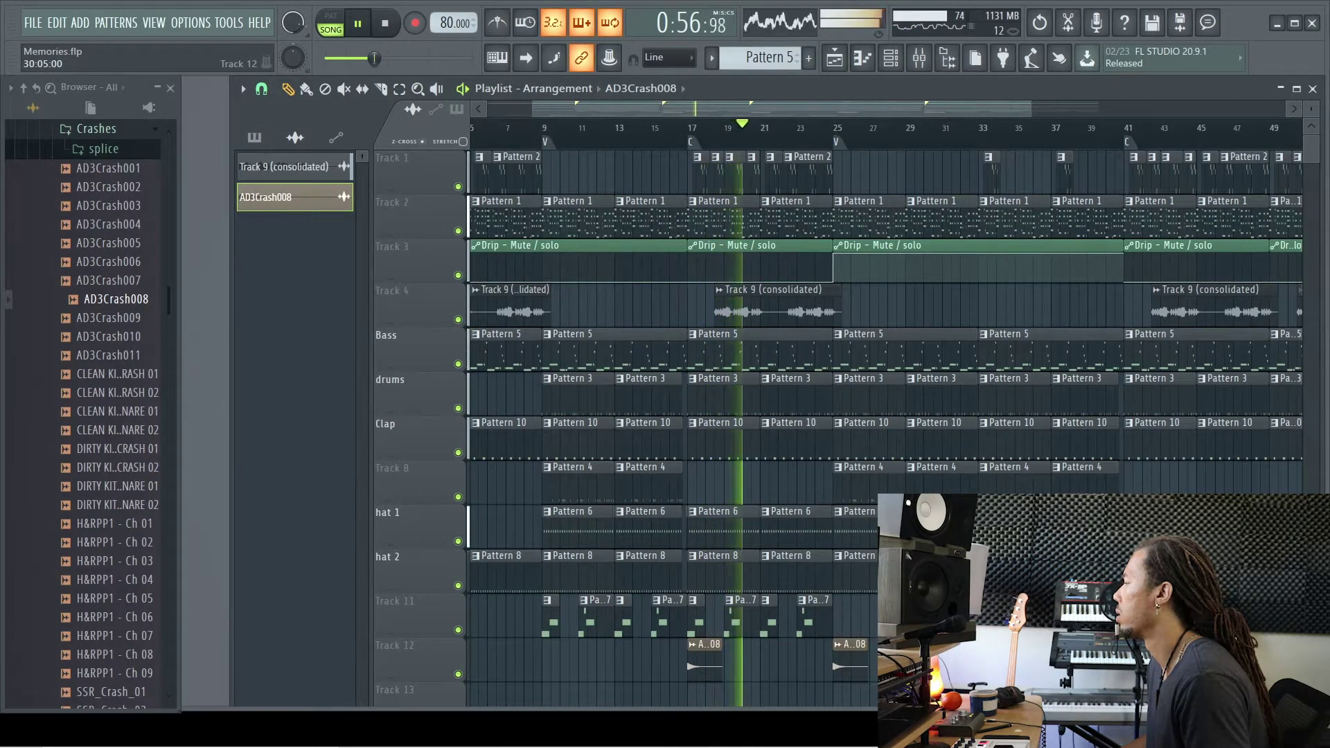
Add Fruity Parametric EQ 2 to the guitar synth mixer track with band 7 as a low pass just under 4 kHz
scroll(866, 608, "down", 3)
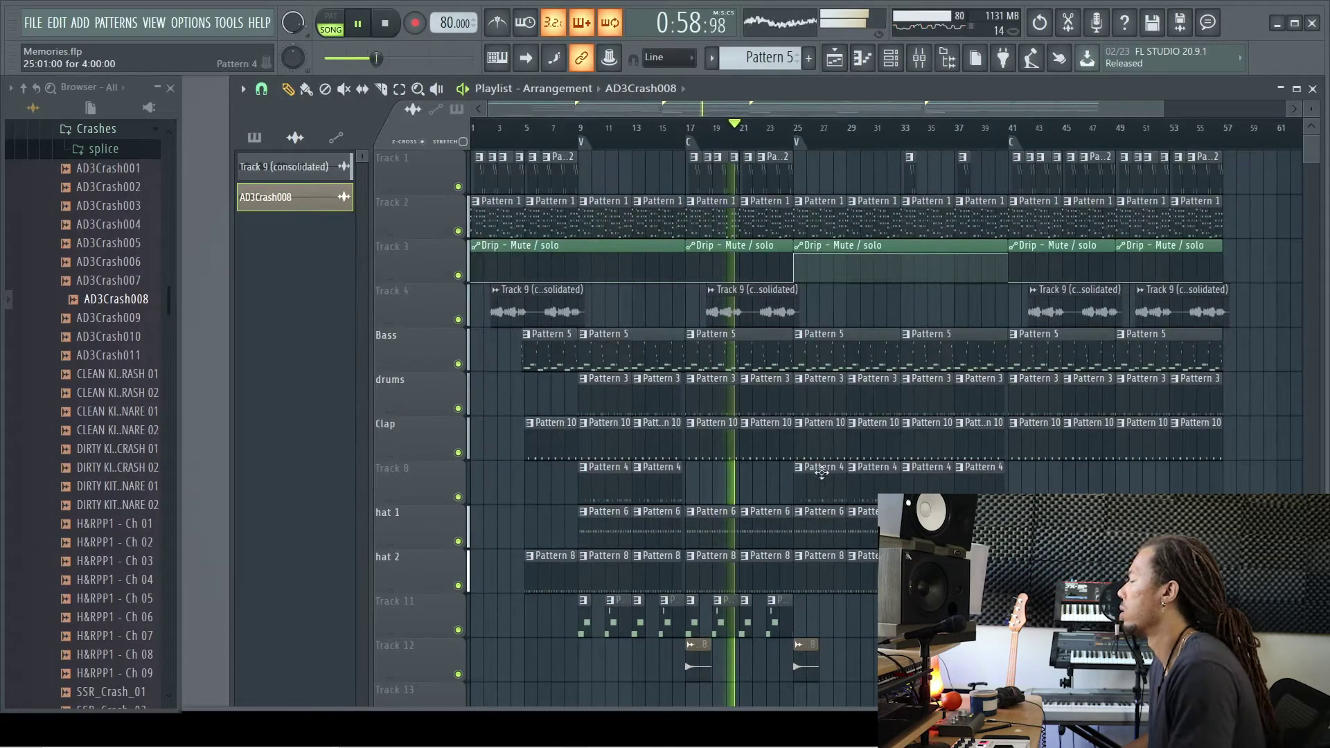
key("F9")
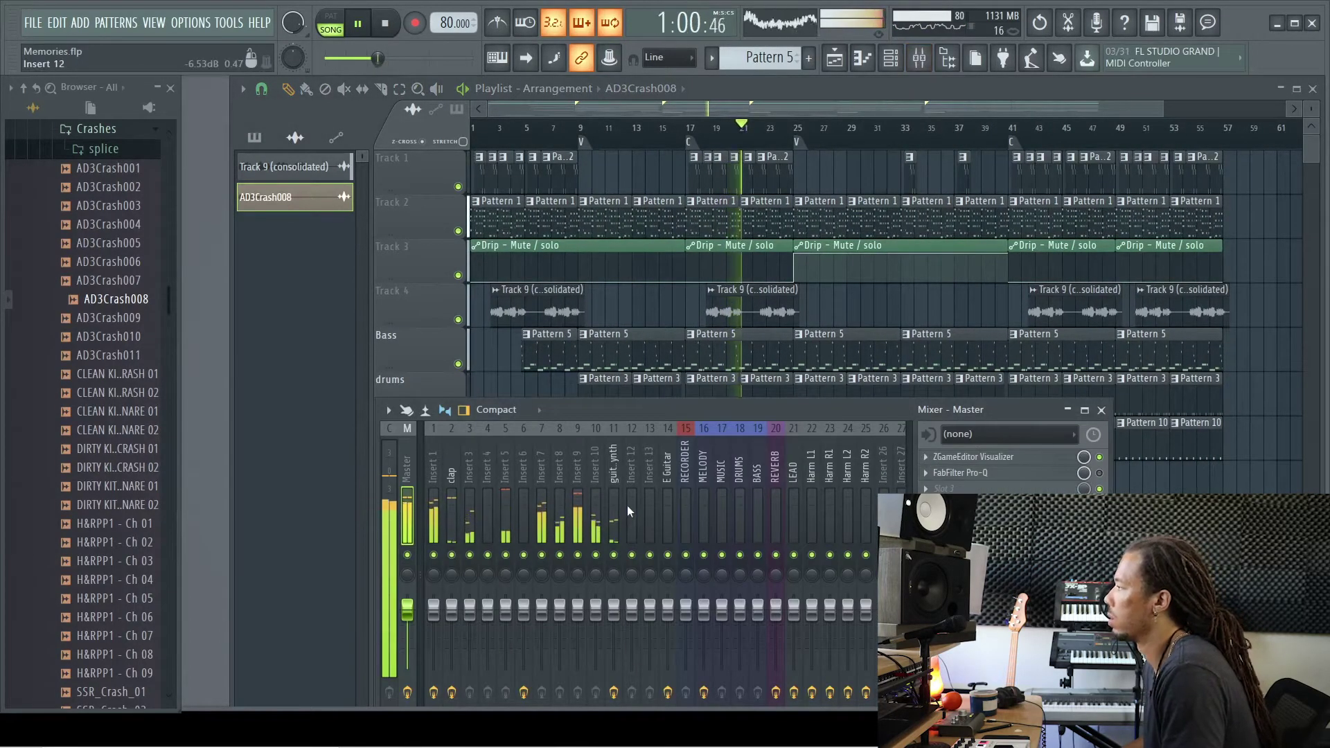
left_click(615, 471)
left_click(926, 520)
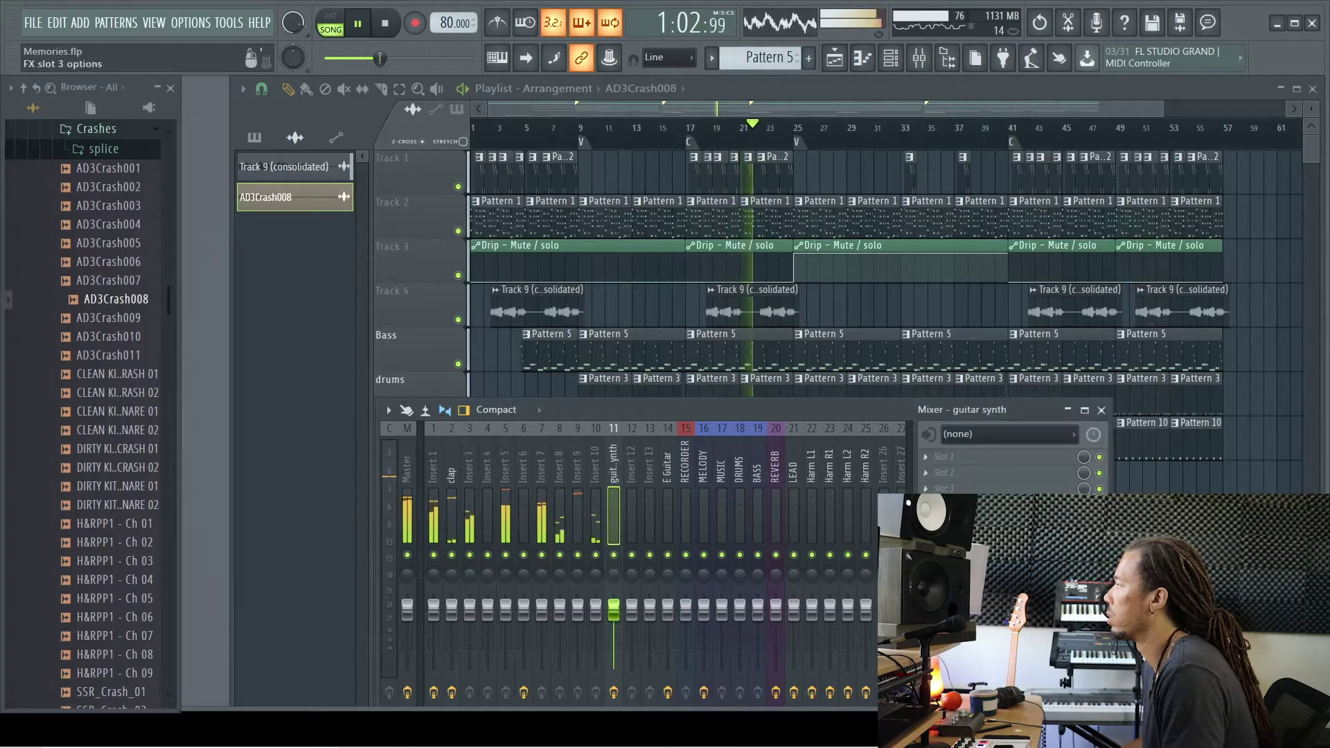
left_click_drag(871, 413, 858, 413)
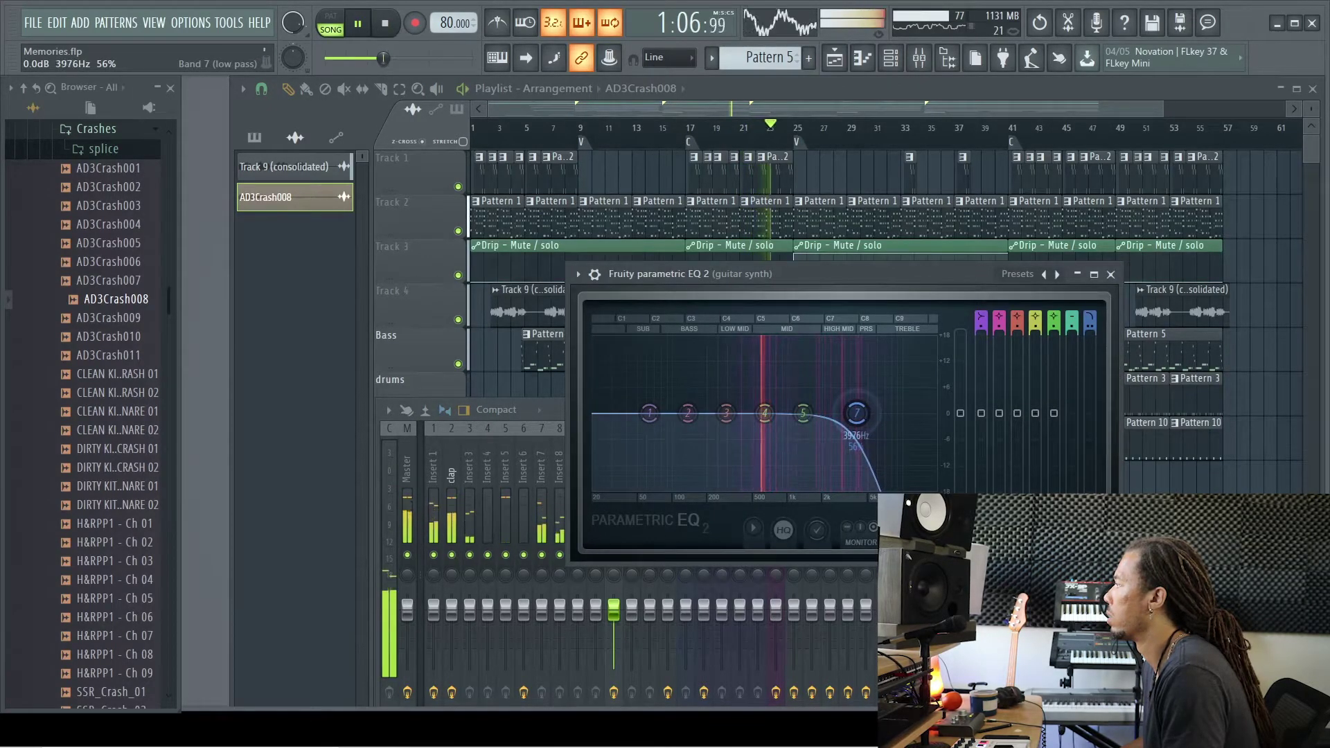
left_click_drag(852, 413, 852, 414)
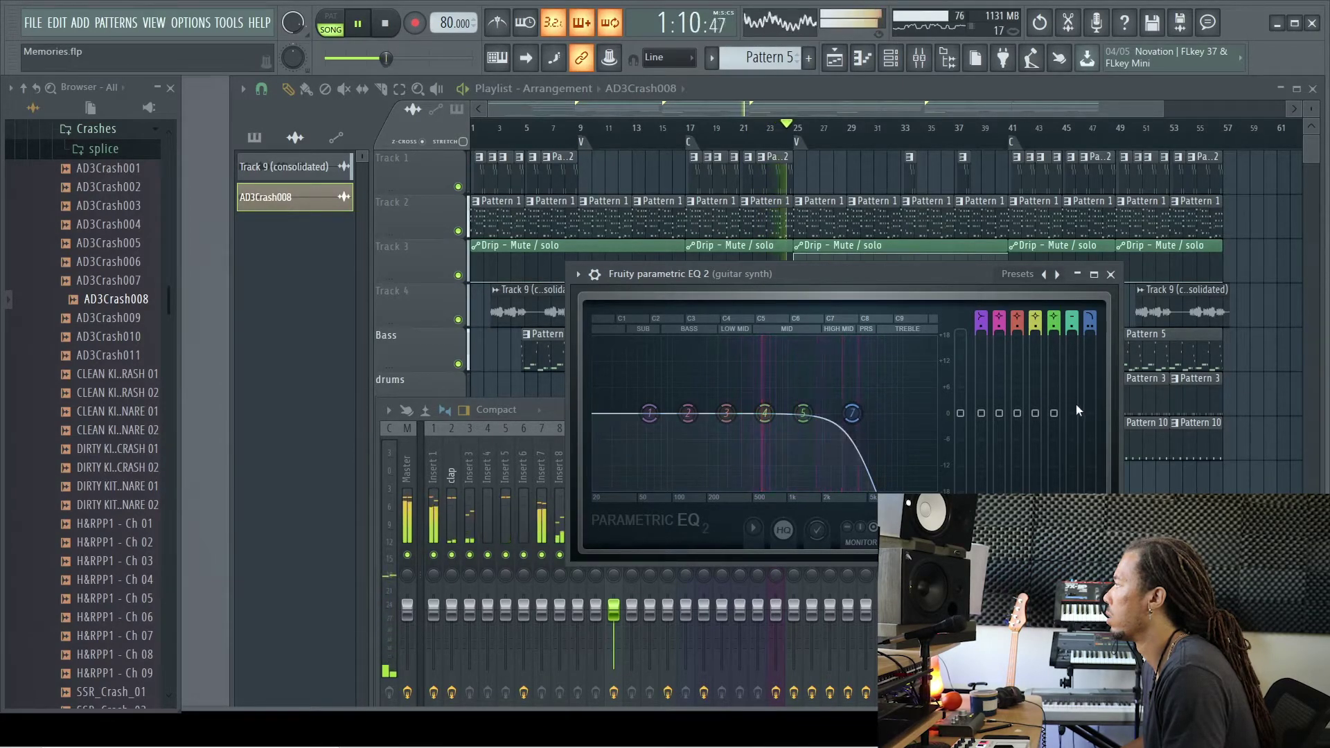
left_click(1110, 275)
left_click(1101, 410)
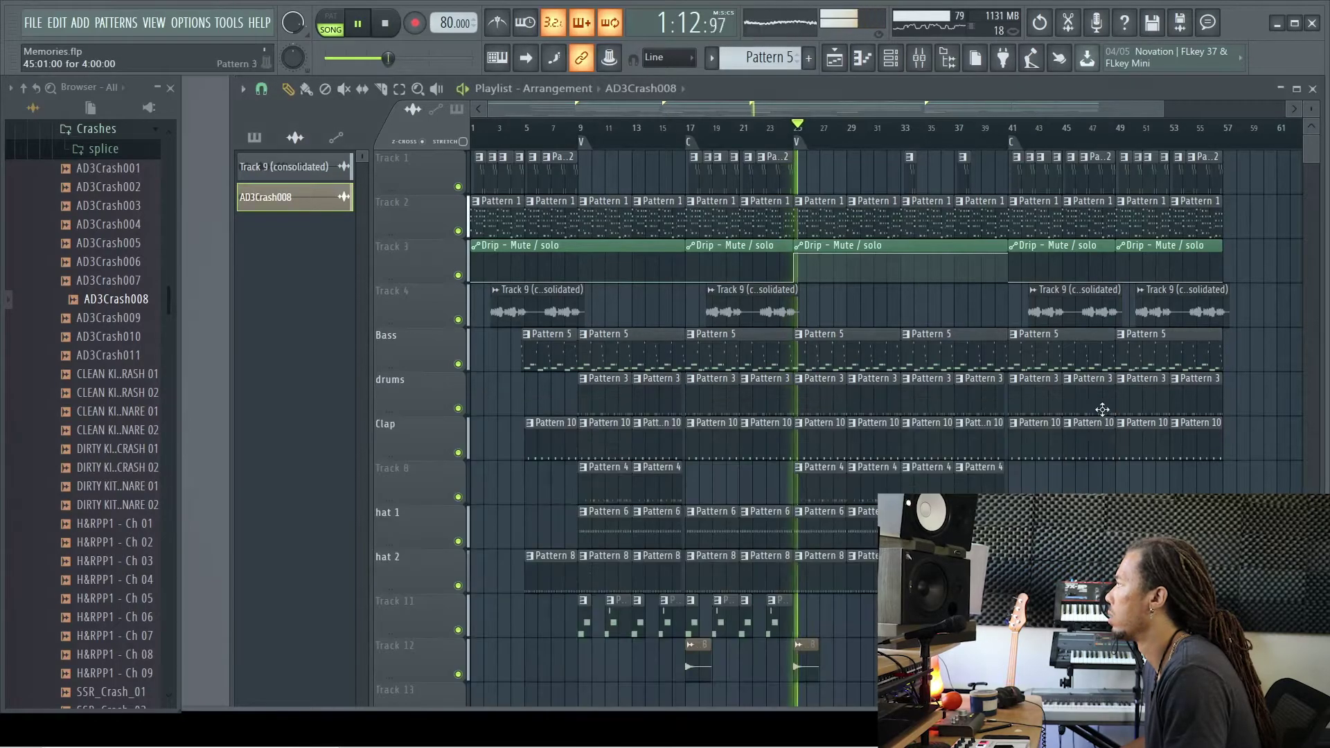
Copy the Pattern 7 clips on Track 11 to bar 33 and place another AD3Crash008 on Track 12 there
left_click(895, 306)
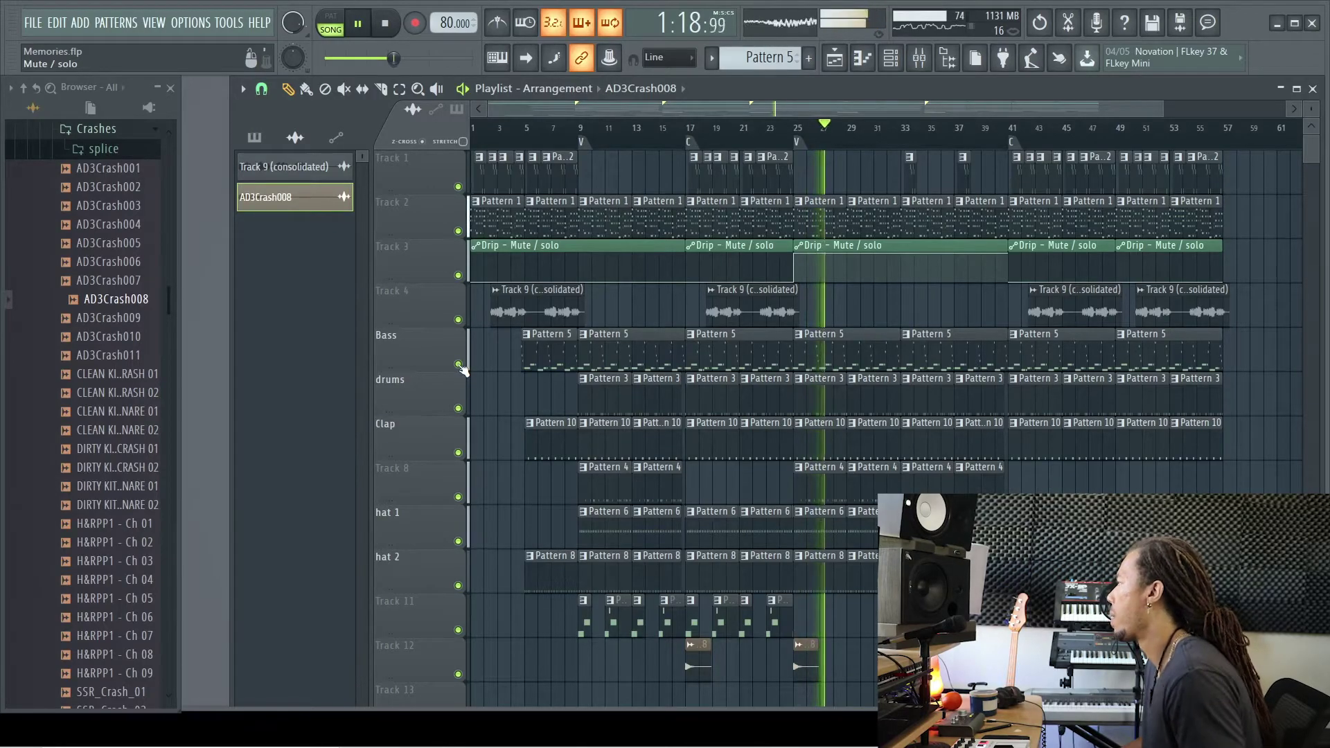
scroll(910, 392, "up", 3)
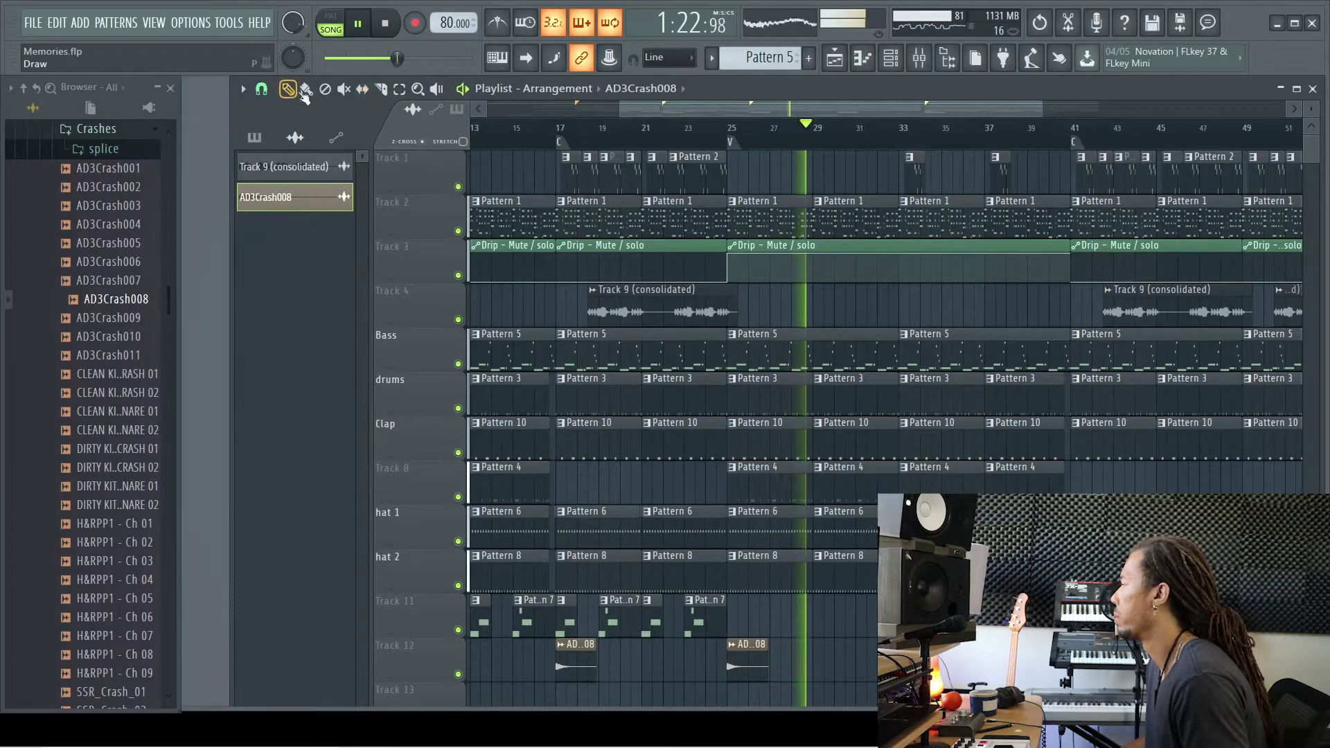
scroll(969, 616, "down", 3)
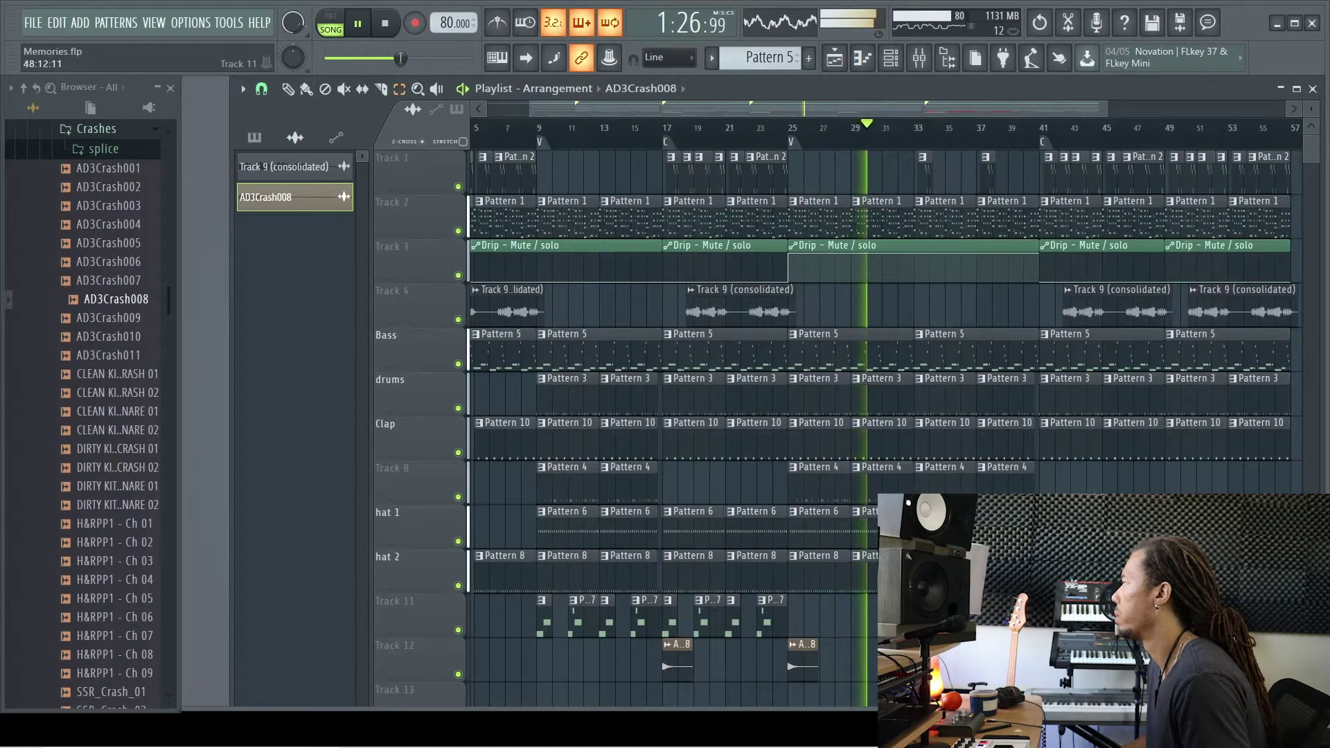
left_click_drag(548, 586, 518, 624)
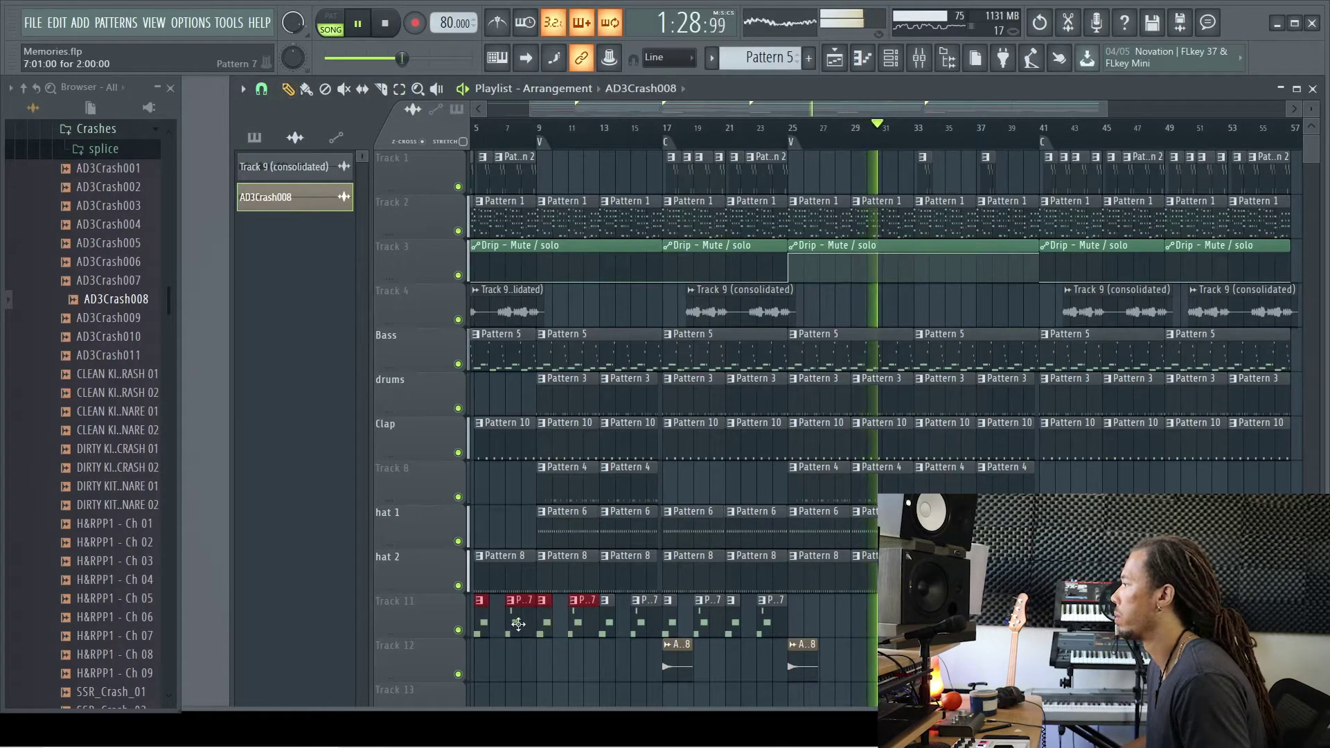
scroll(969, 616, "up", 3)
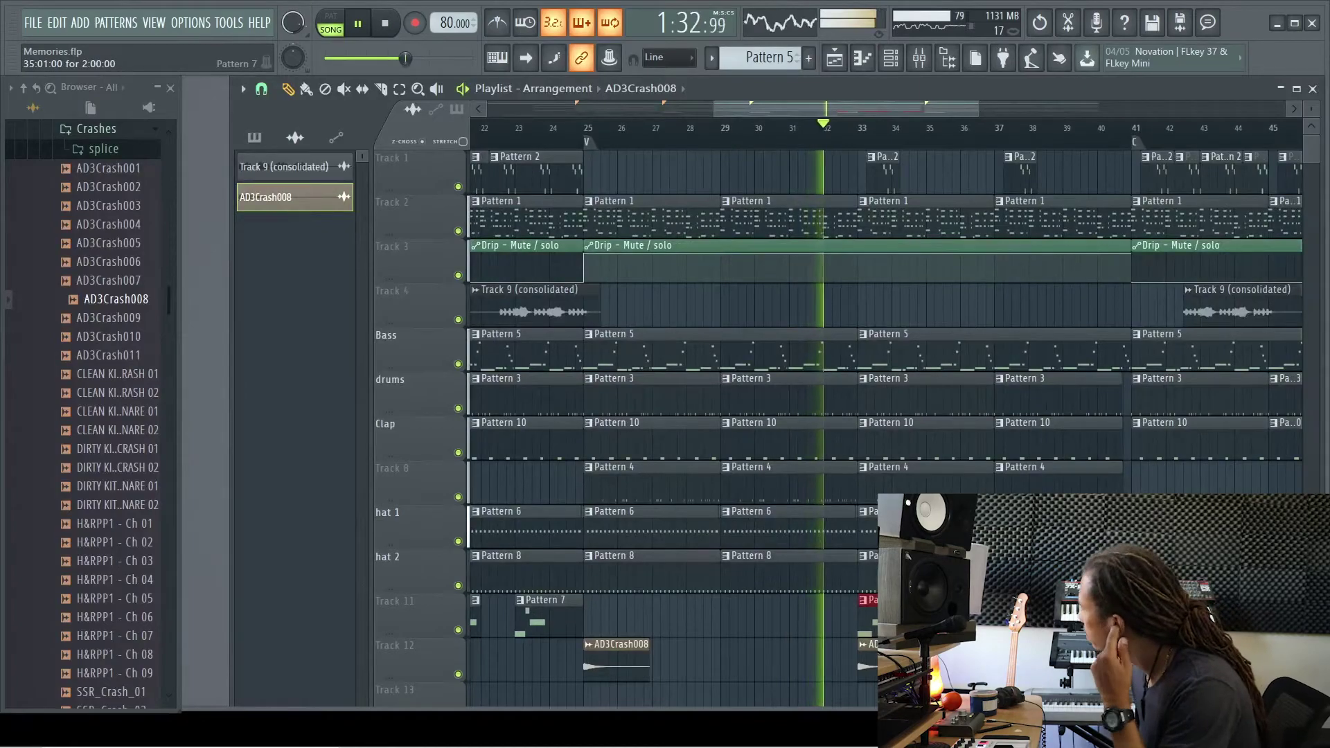
Mute the Bass track to audition the section, delete its Pattern 5 clip from bar 33 to 41, and unmute the track
left_click(459, 365)
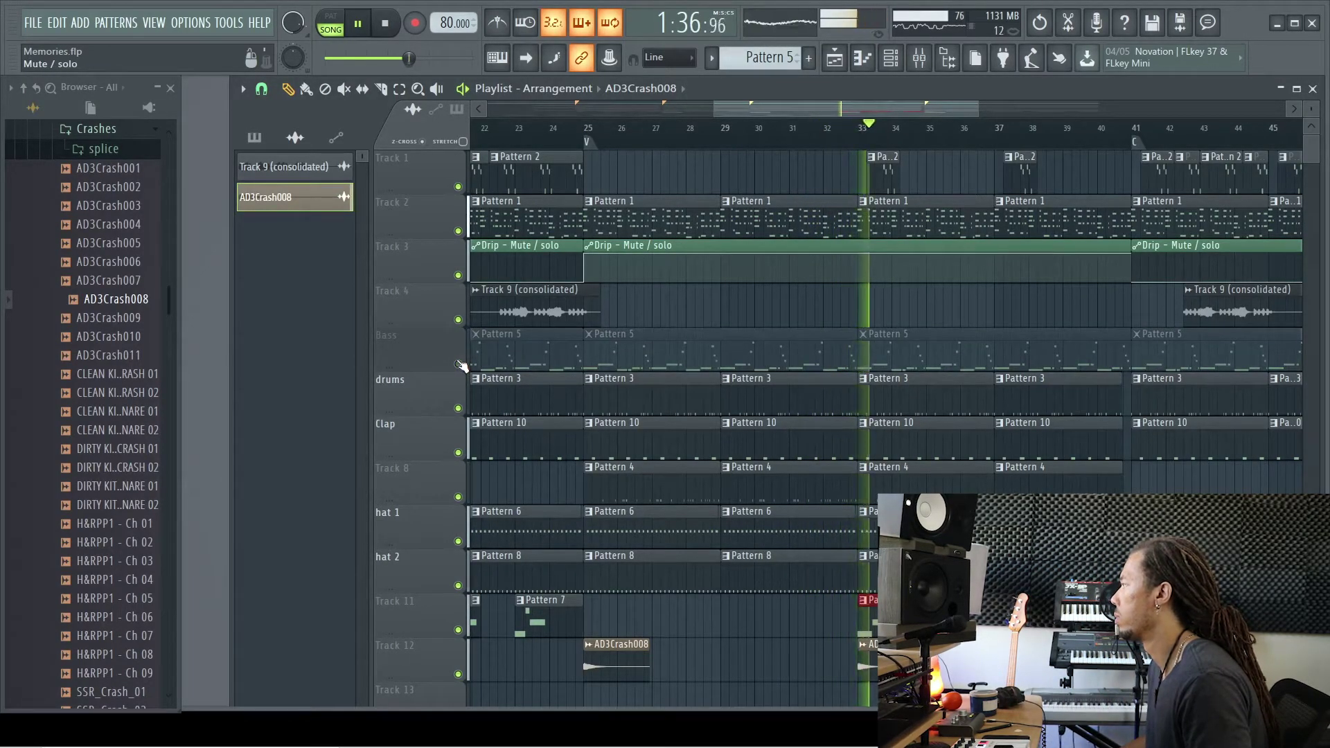
right_click(942, 348)
left_click(458, 364)
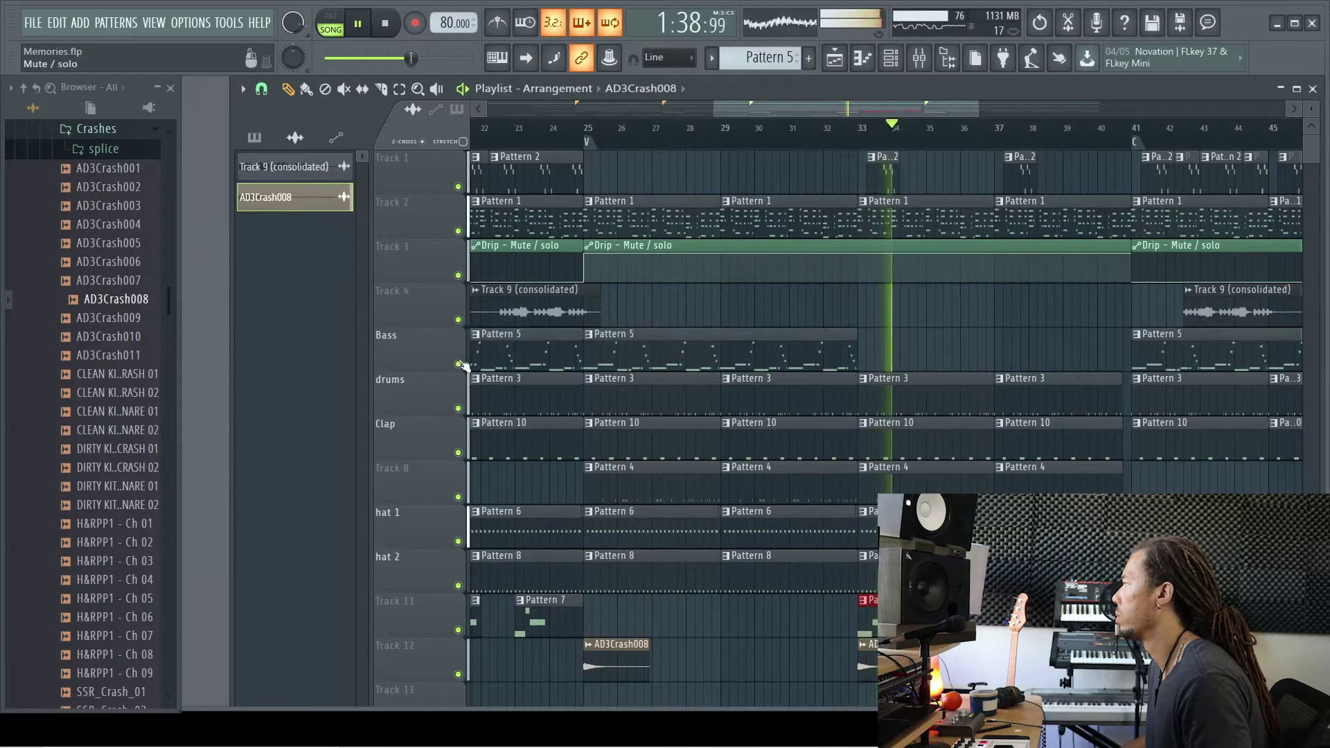
scroll(825, 497, "down", 3)
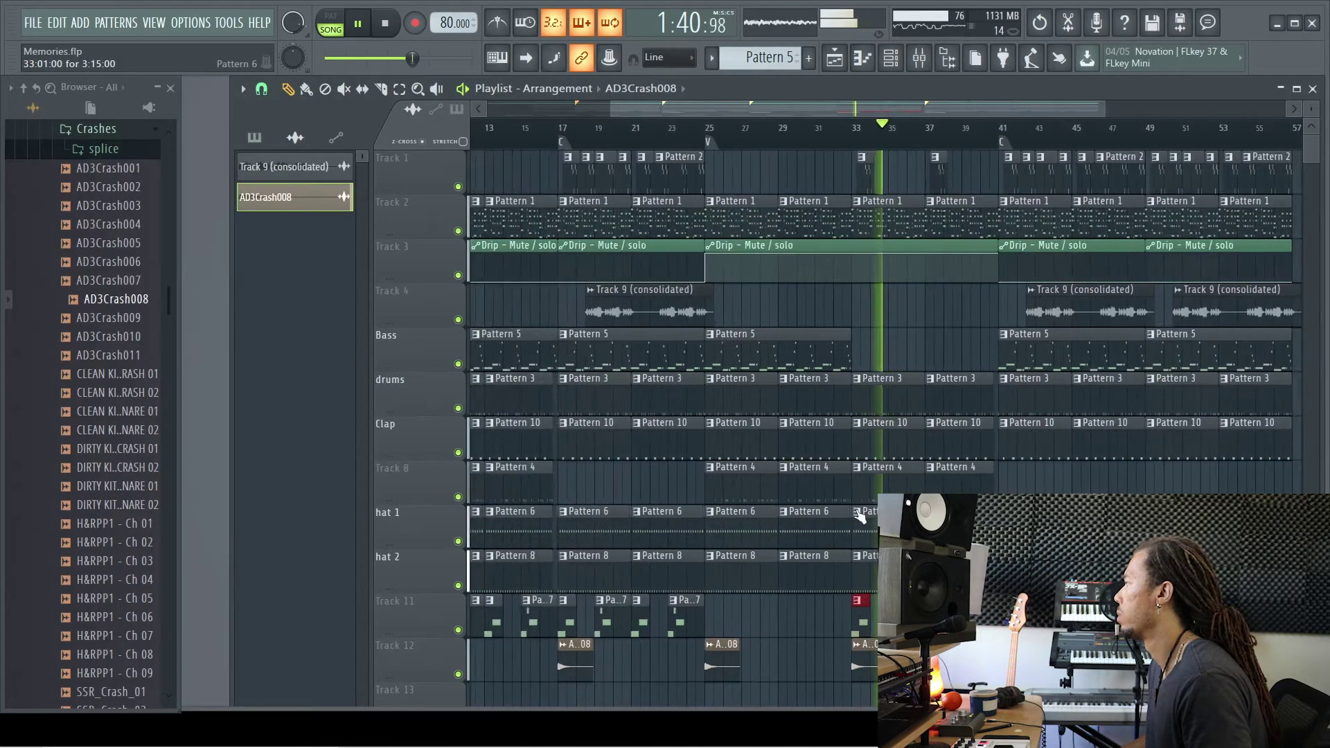
scroll(886, 487, "up", 2)
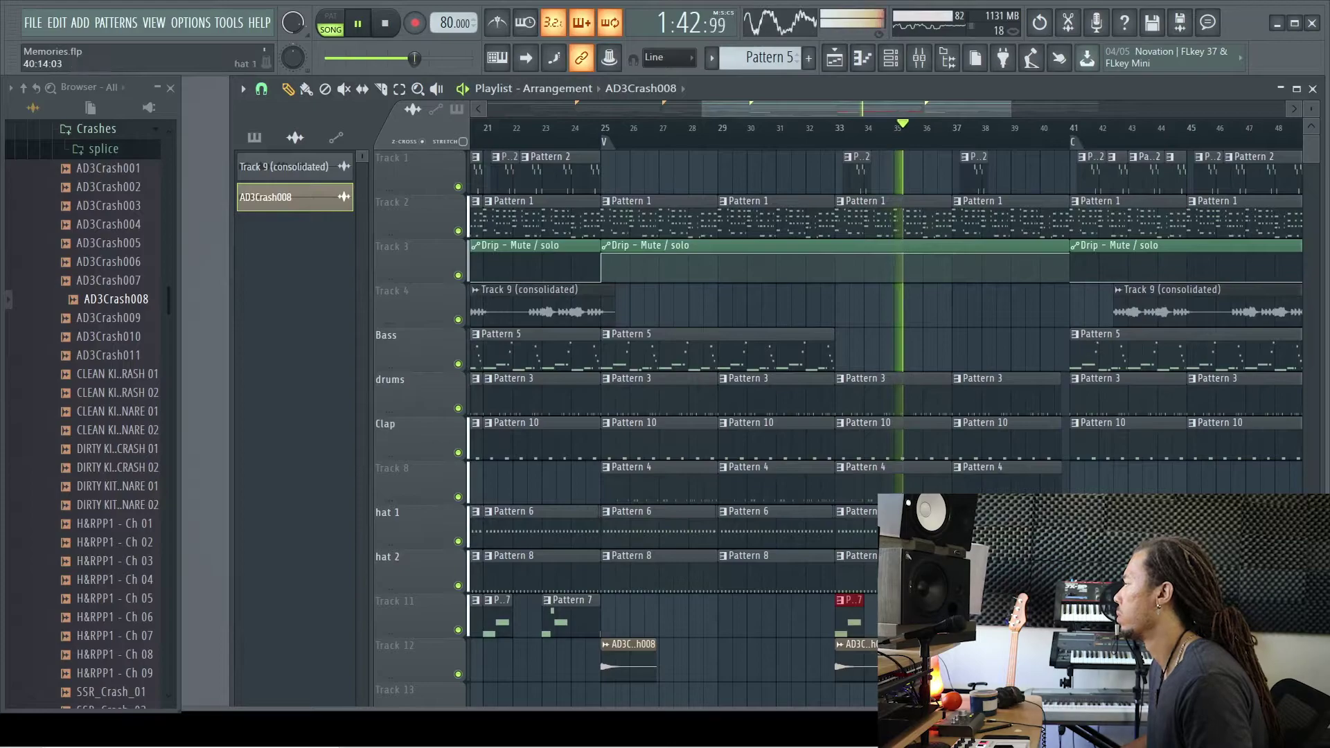
Examine Pattern 7's 808 (M-Booming) in the piano roll and in its channel settings
scroll(1122, 485, "up", 2)
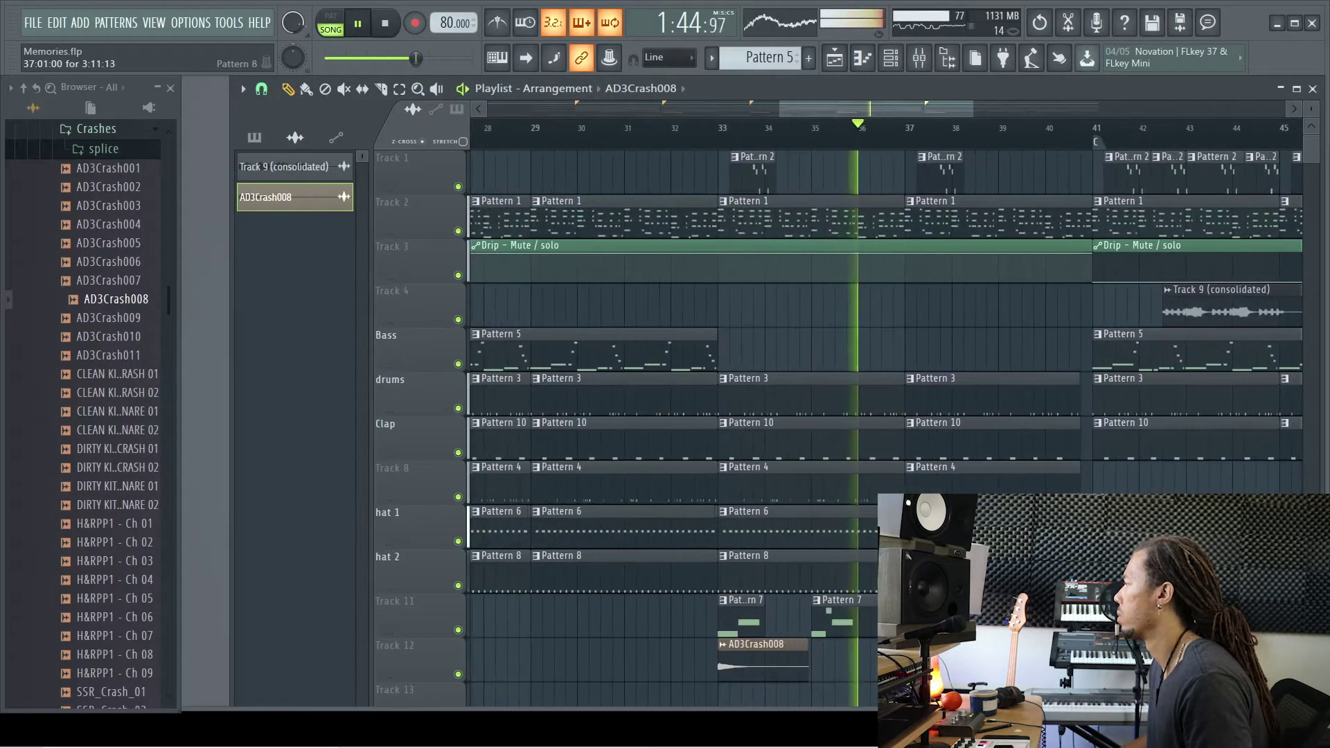
double_click(840, 612)
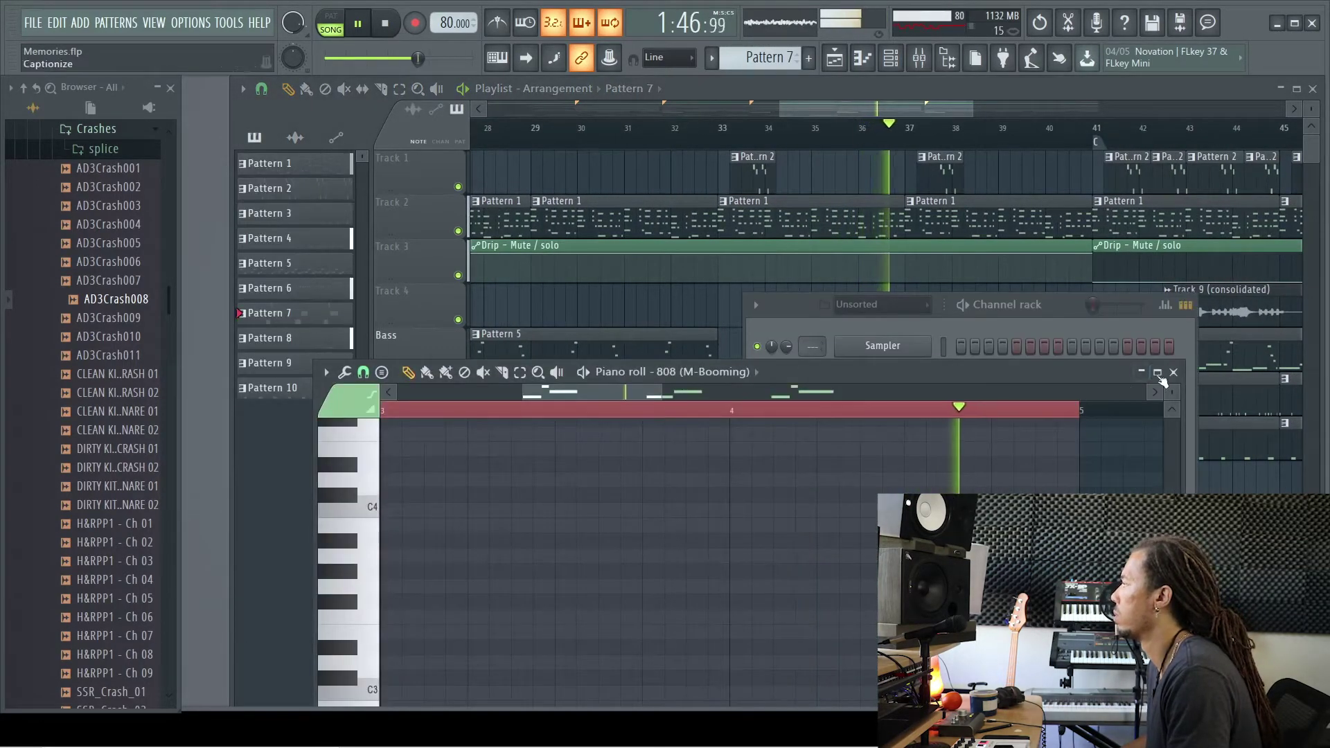
left_click(1167, 374)
left_click(863, 551)
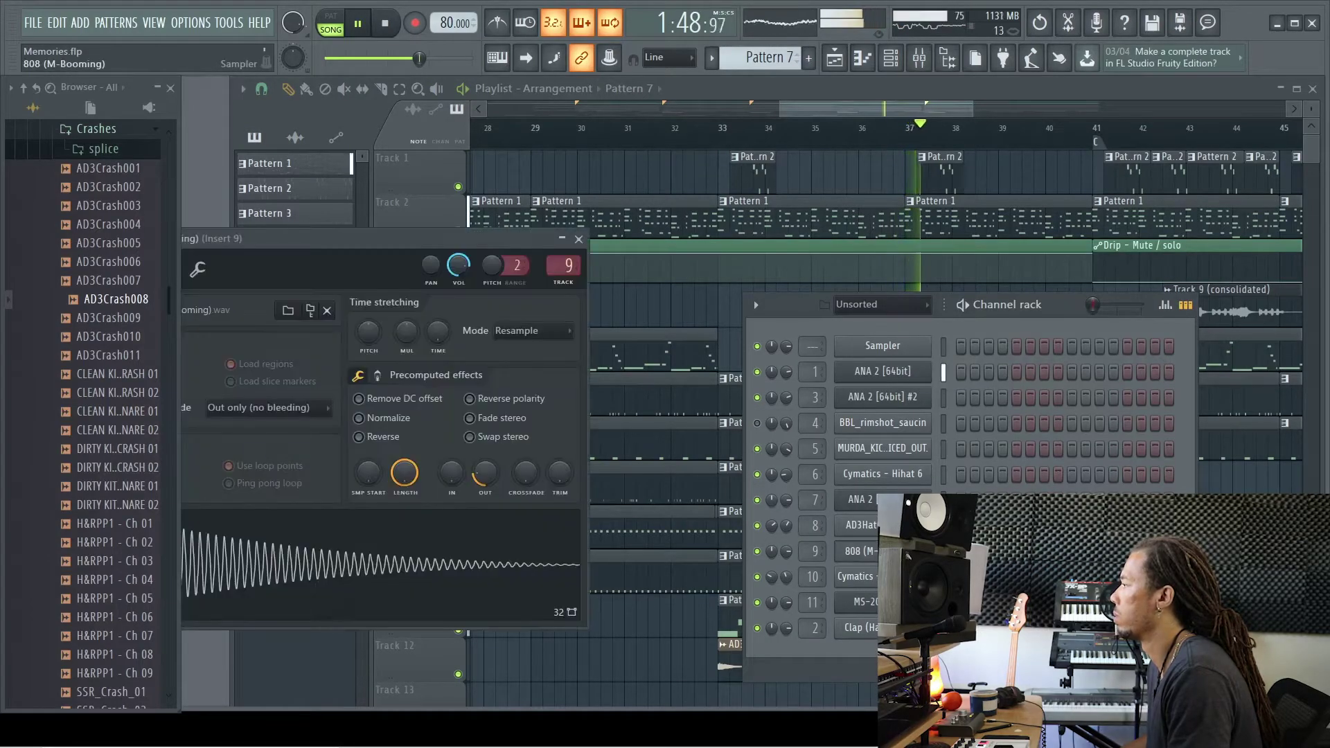
left_click(578, 239)
left_click_drag(841, 107, 856, 108)
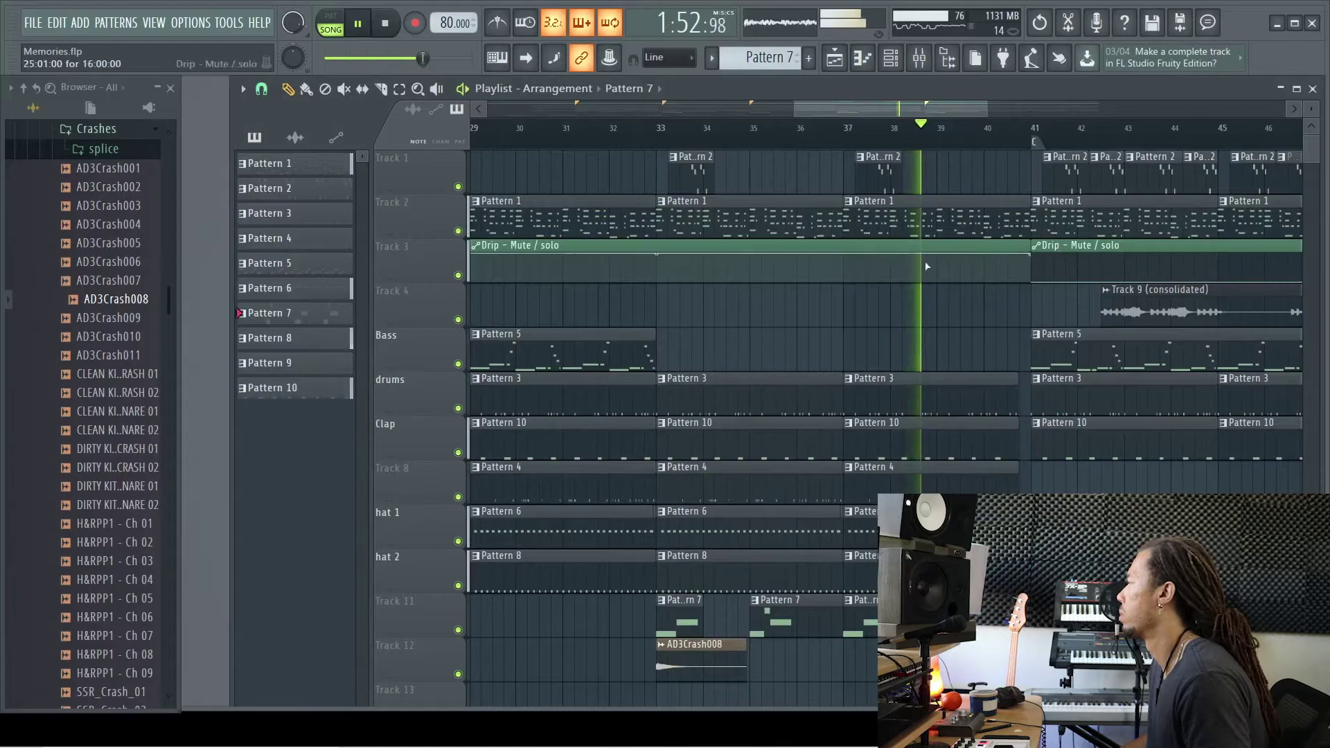
Cut the hat 1 and hat 2 clips at bar 39 and trim the following pieces to leave a gap until about 39:12
scroll(976, 346, "up", 2)
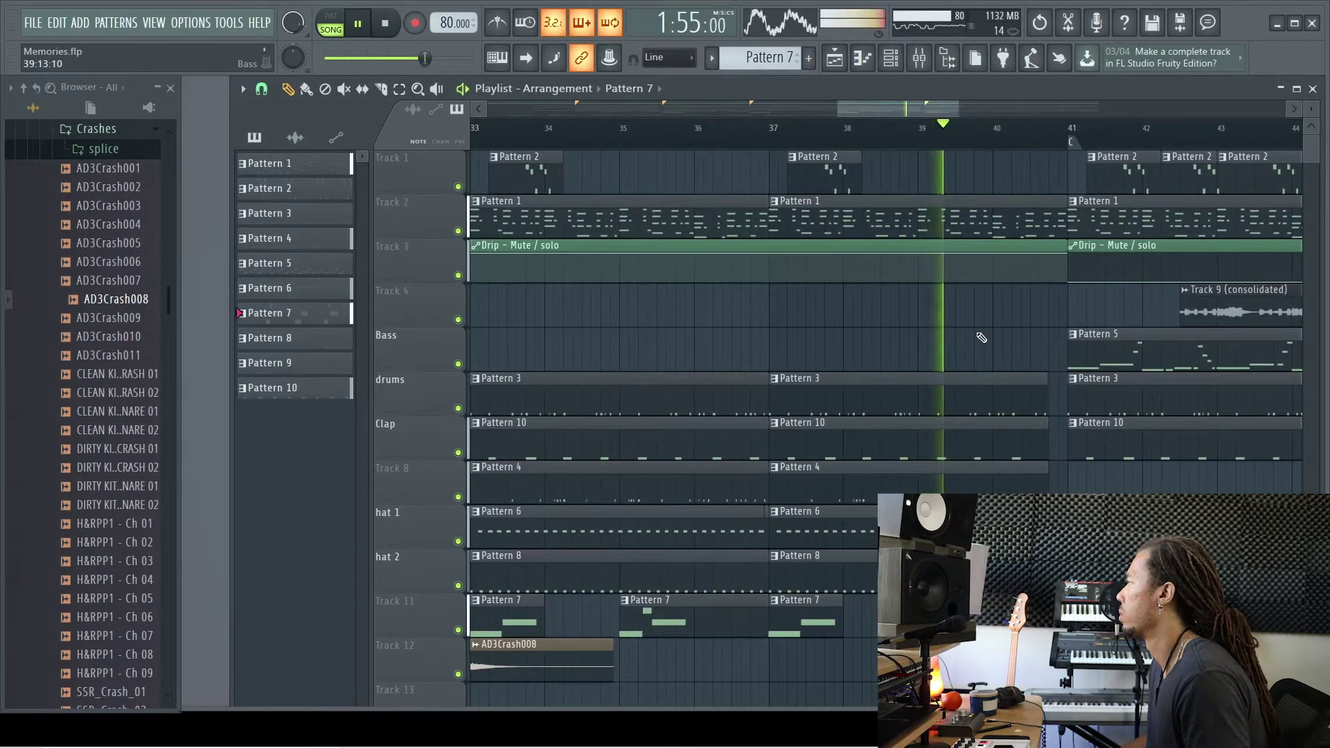
left_click(851, 126)
scroll(953, 374, "up", 2)
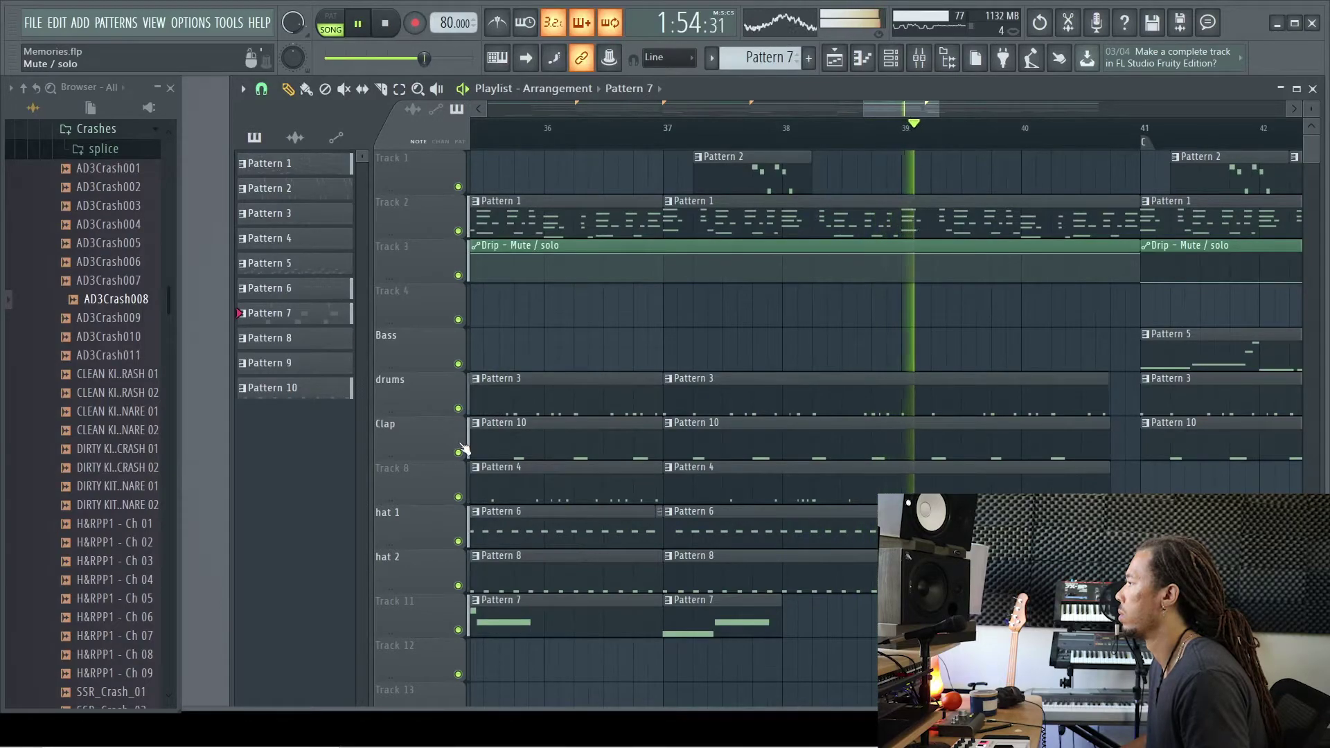
key("space")
scroll(901, 423, "up", 2)
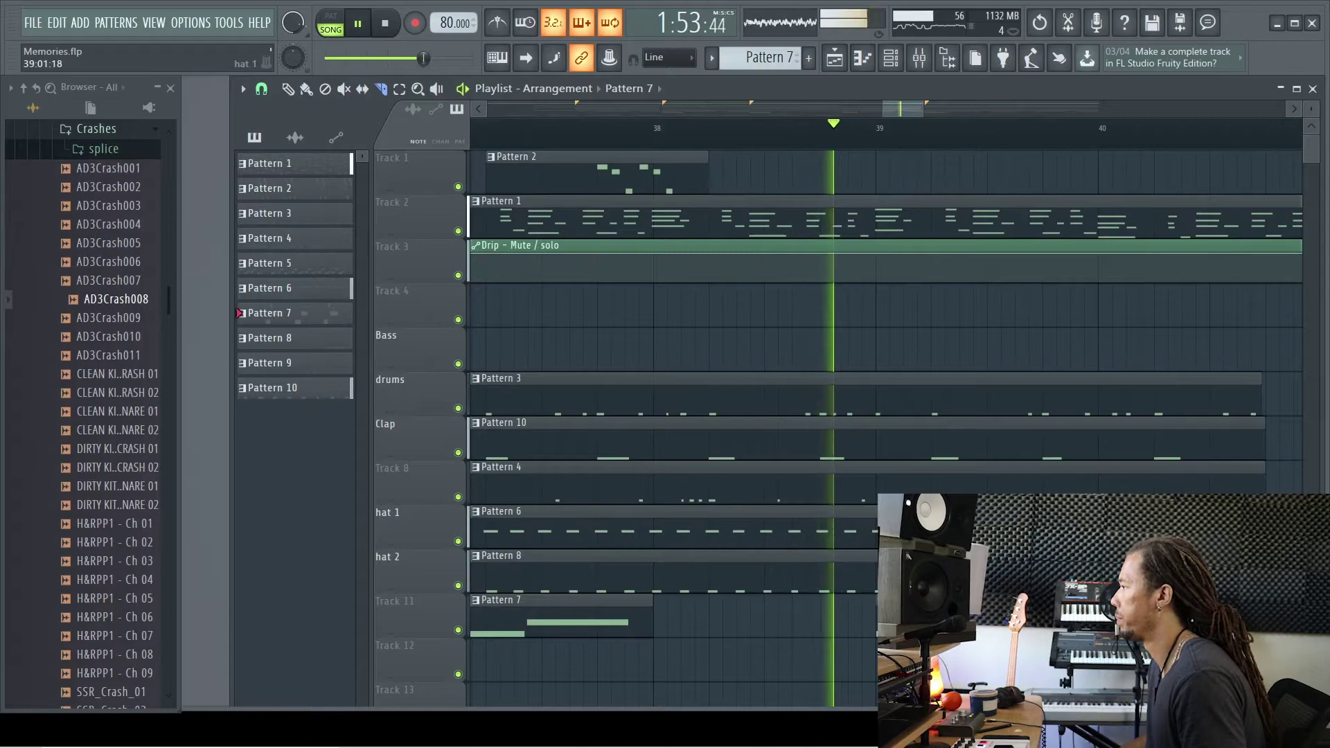
key("space")
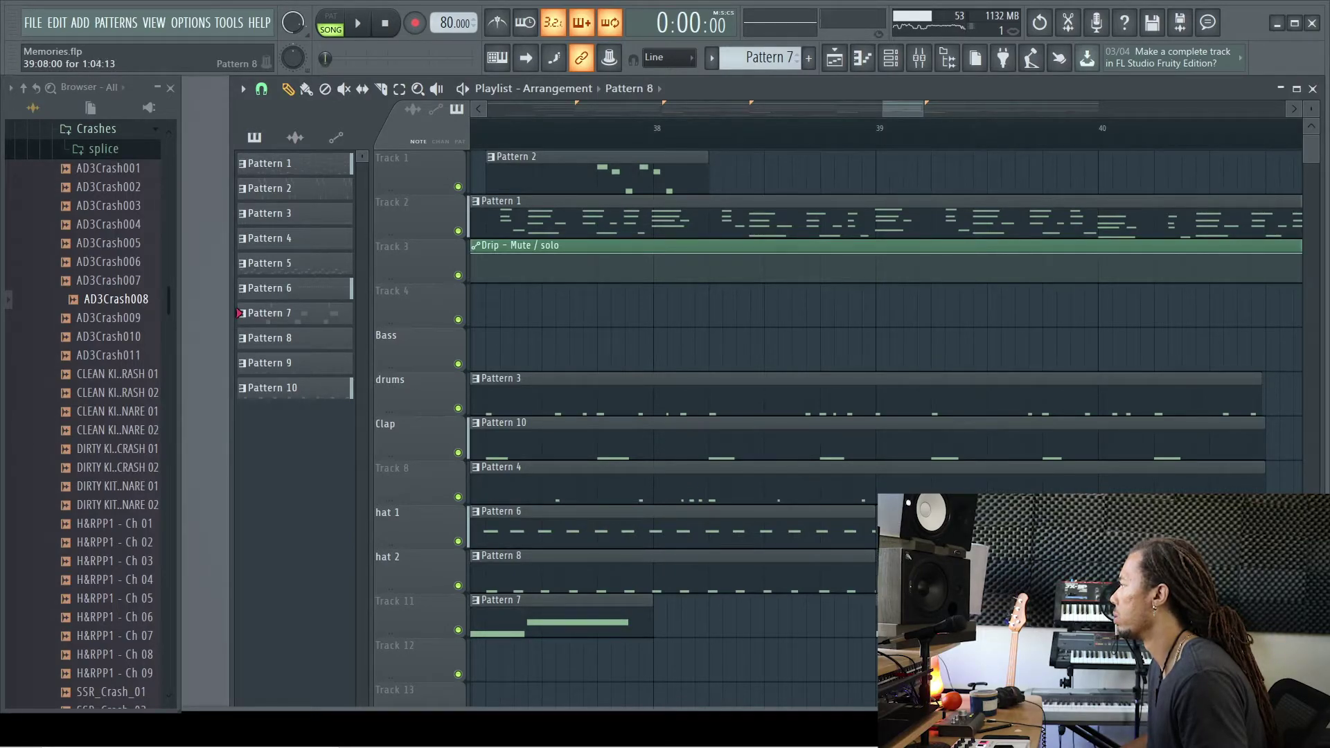
Audition the hat drop-out after bar 39 with the drums track muted, and unmute the track
left_click(796, 128)
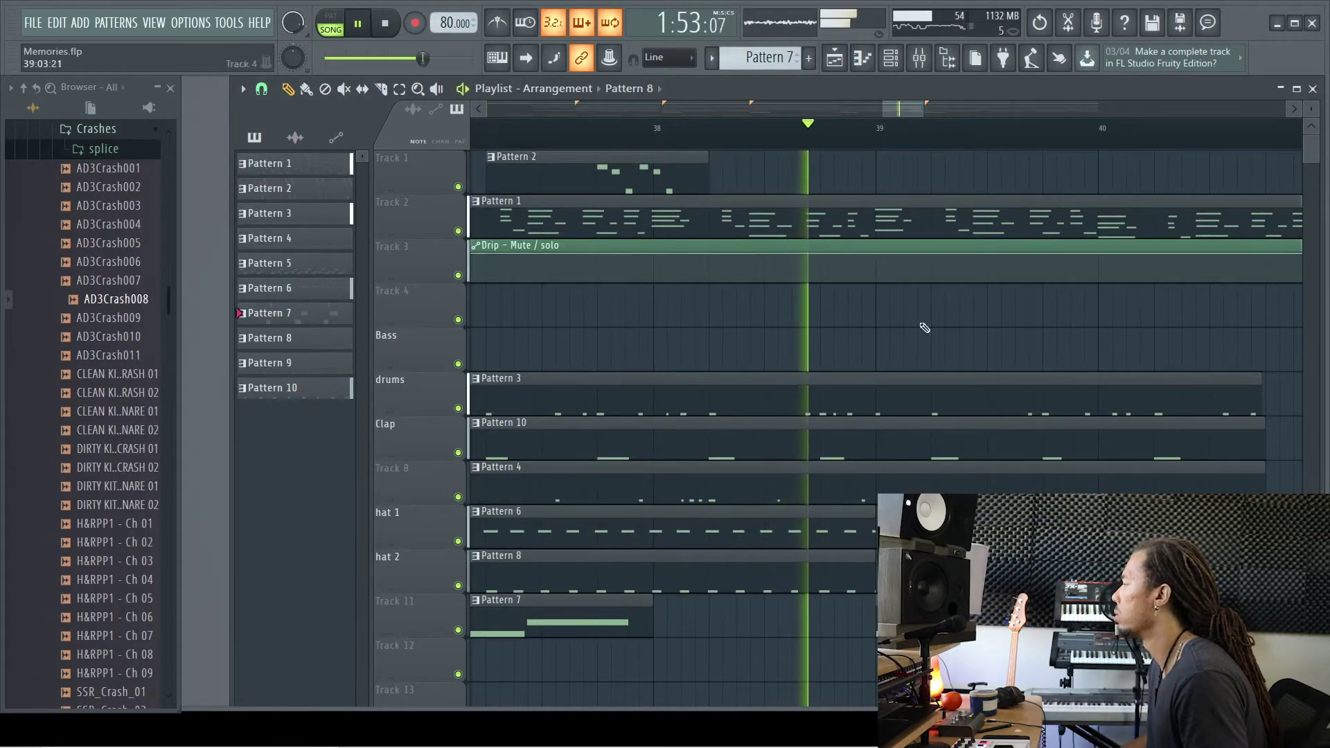
left_click(457, 406)
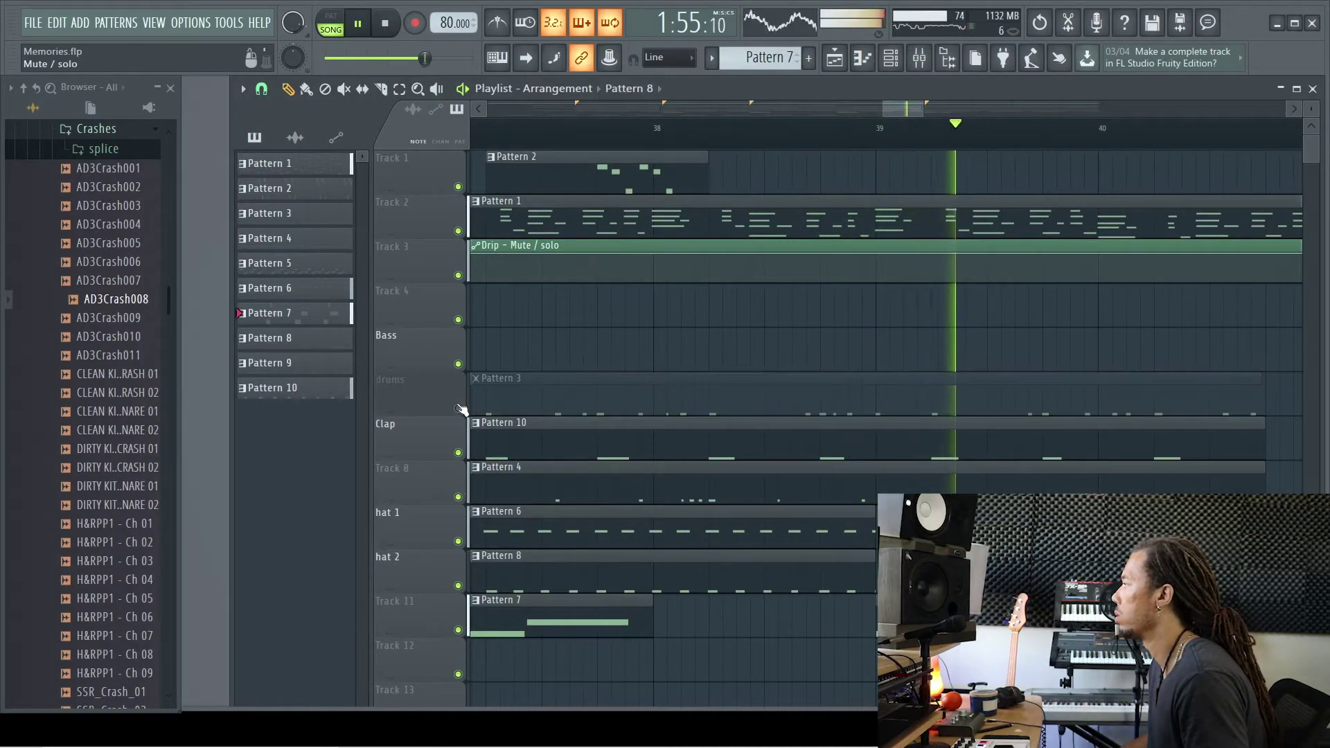
left_click(458, 407)
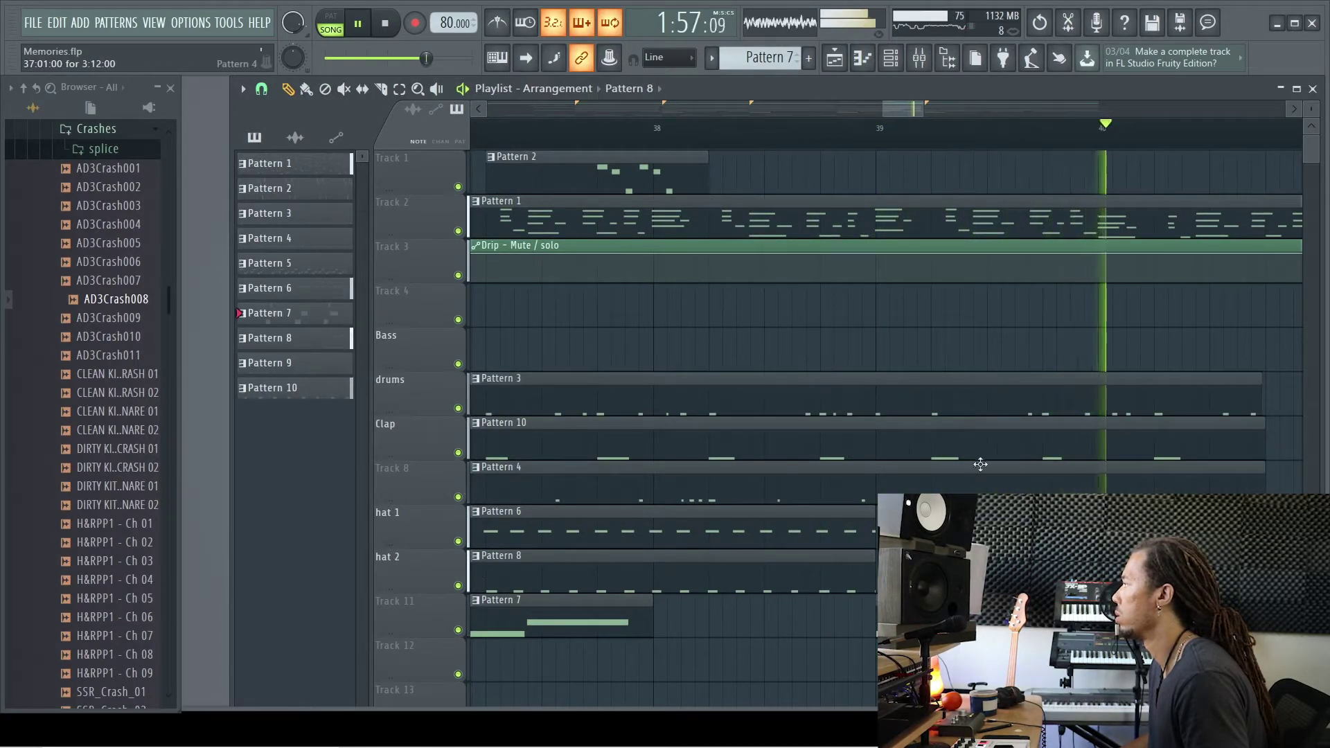
scroll(846, 362, "down", 6)
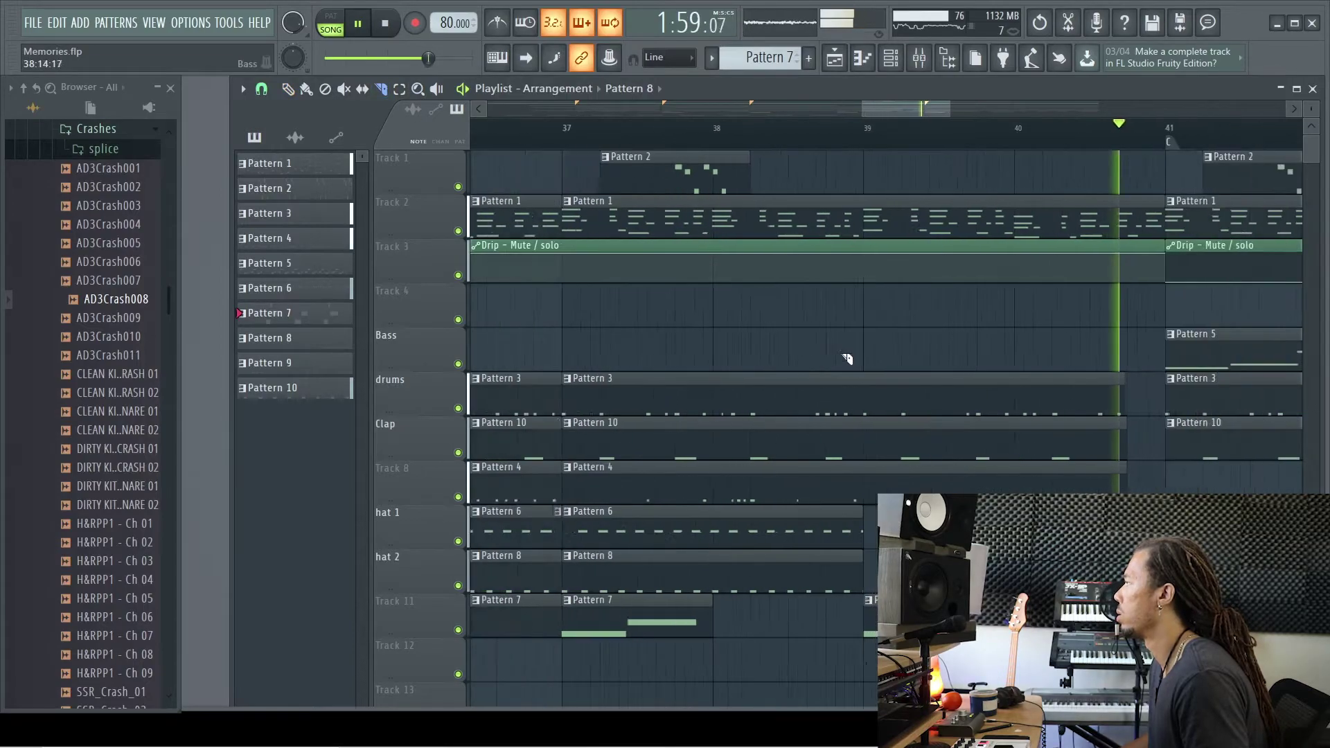
key("space")
Copy the eight-bar Pattern 5 clip on the Bass track into the empty space around bars 33 to 41
left_click(398, 89)
left_click_drag(1014, 340, 912, 352)
left_click_drag(1014, 346, 749, 347)
scroll(650, 344, "up", 4)
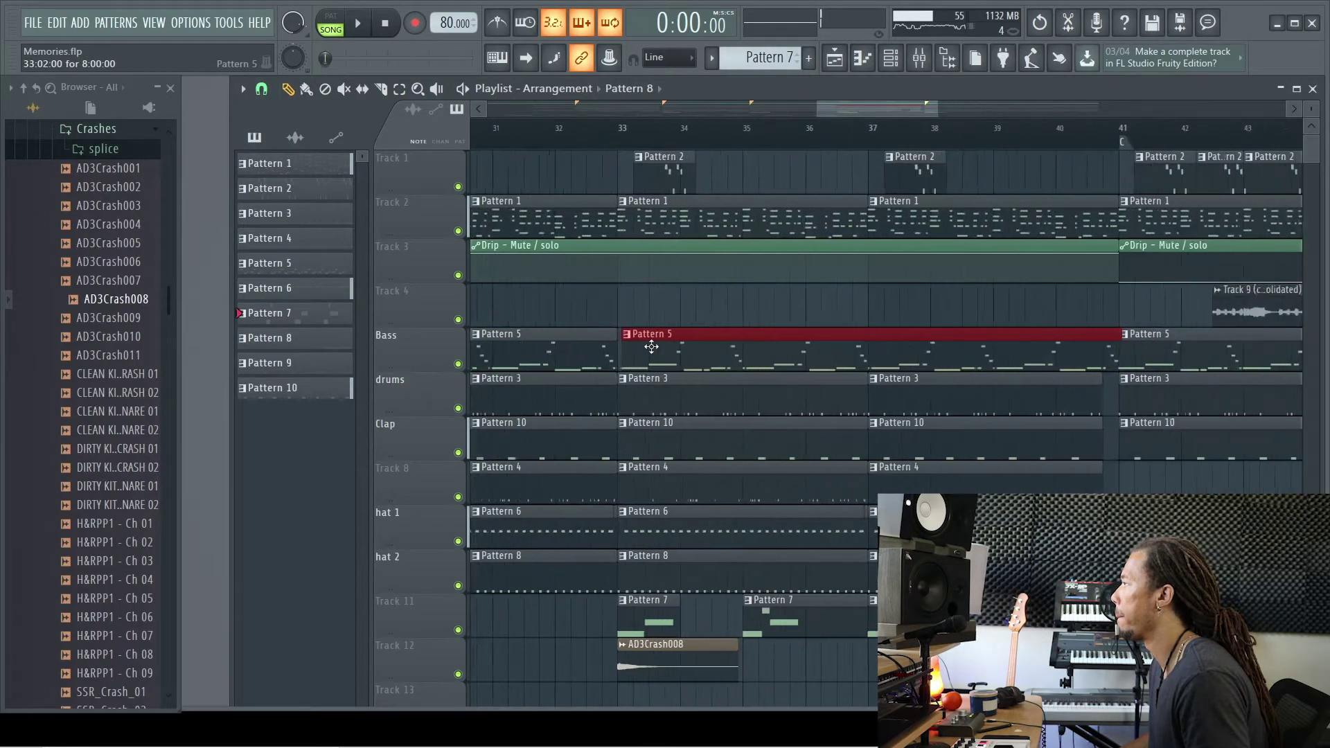
Trim the start of the copied Pattern 5 bass clip so only the last beat before bar 41 remains
scroll(641, 344, "down", 1)
scroll(626, 336, "up", 3)
left_click_drag(621, 334, 1146, 354)
scroll(658, 338, "down", 2)
scroll(658, 339, "down", 1)
scroll(1151, 357, "down", 2)
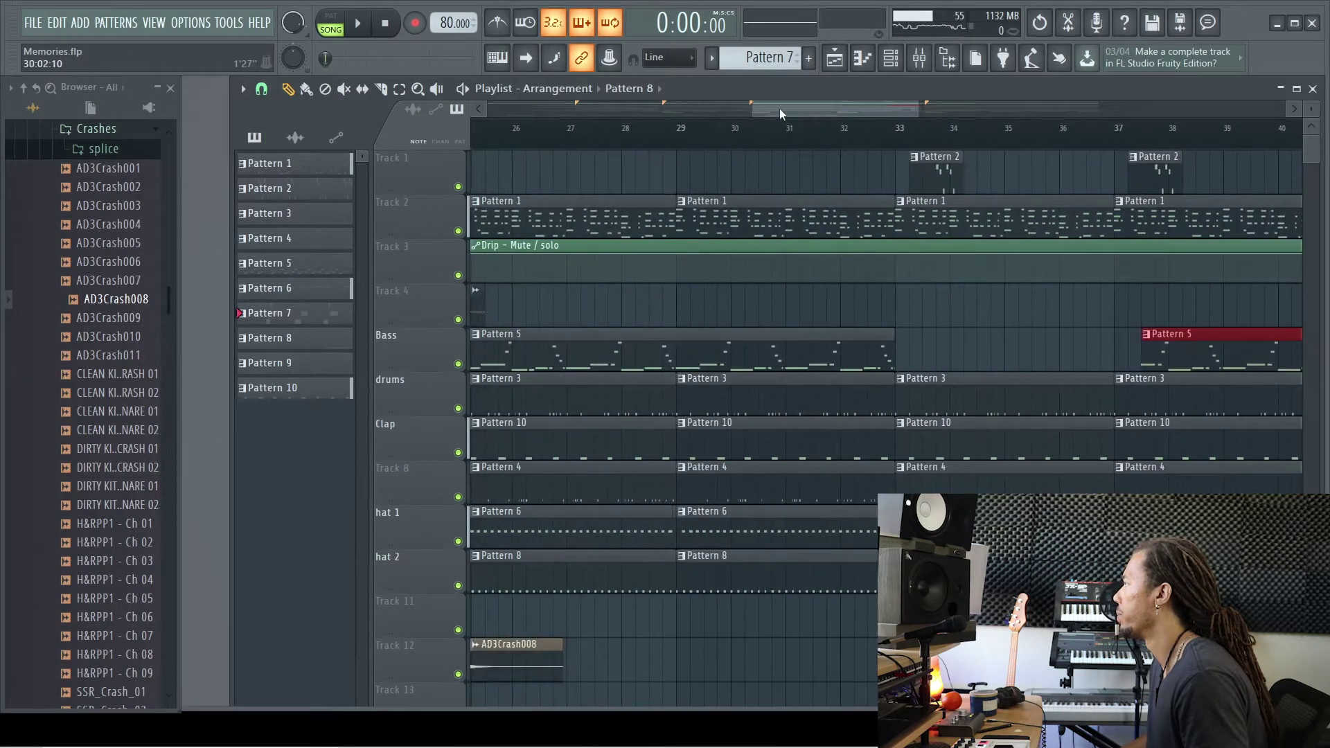
left_click_drag(779, 108, 869, 108)
scroll(679, 334, "up", 2)
left_click_drag(679, 334, 926, 335)
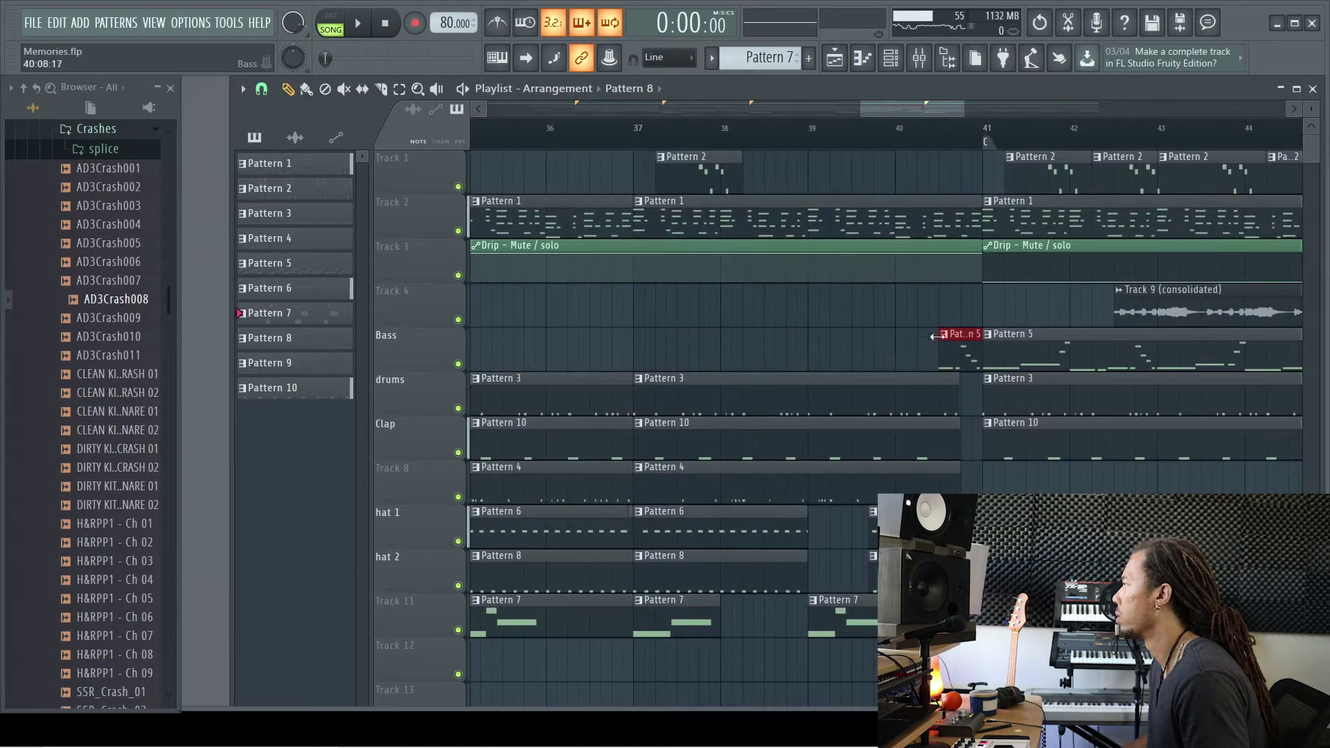
Play back the bars leading into bar 41 to check the bass pickup and the hat drop-out
key("space")
scroll(970, 324, "up", 4)
scroll(797, 291, "down", 5)
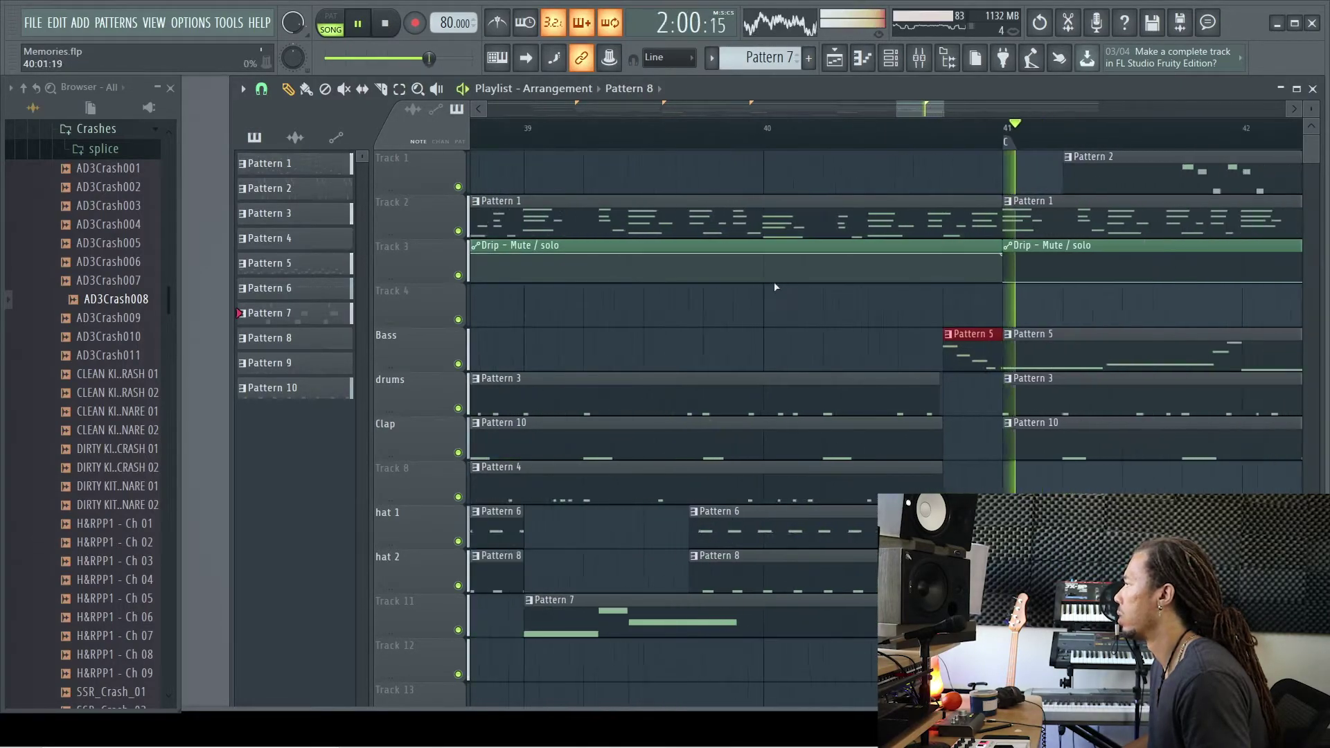
key("space")
left_click(637, 130)
key("space")
scroll(677, 439, "up", 2)
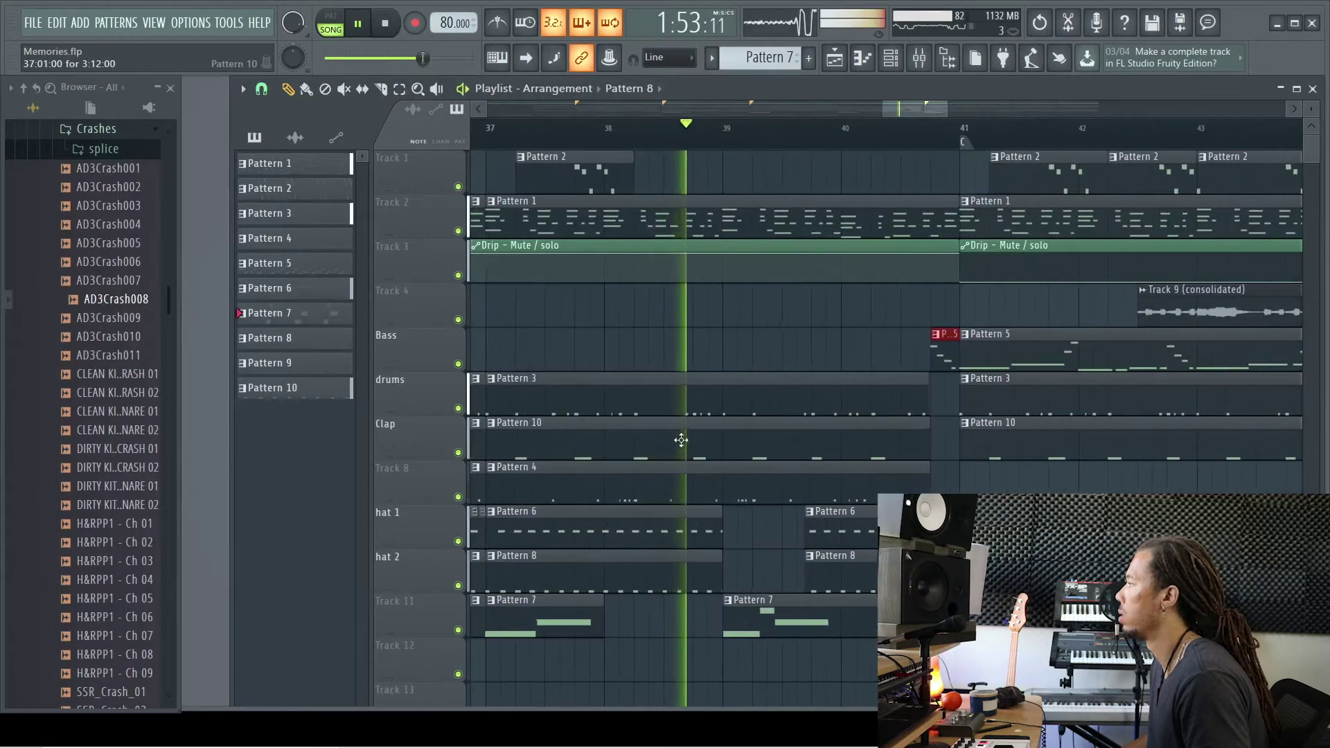
scroll(833, 469, "up", 3)
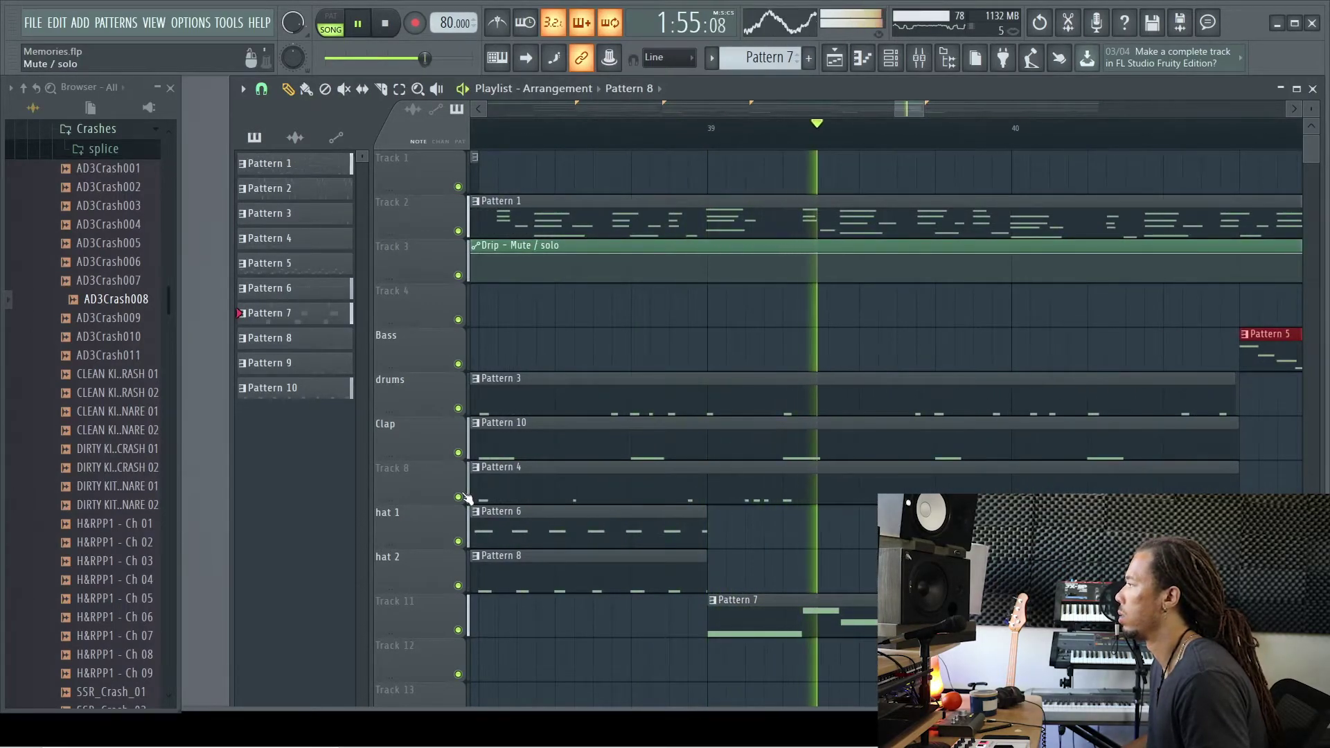
Slice the clap's Pattern 10 clip at bar 39 and trim the second piece to start at 39:09
key("space")
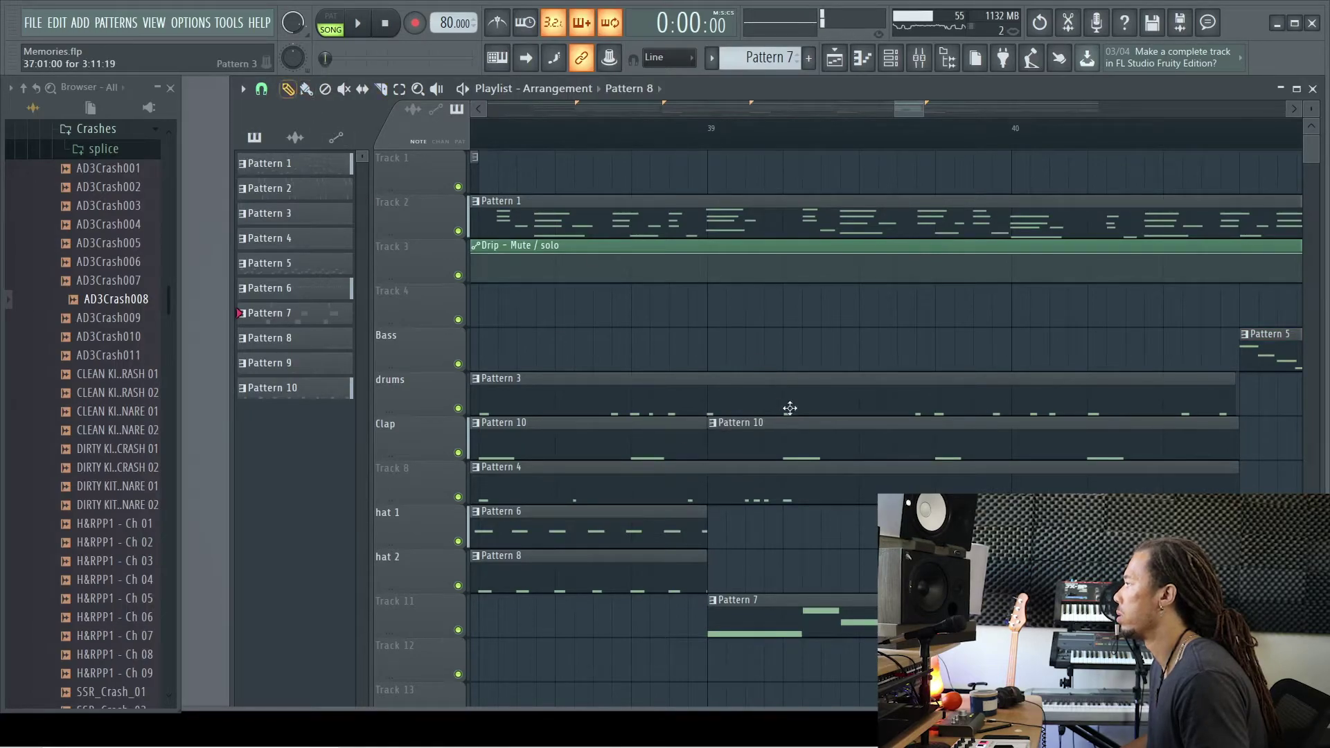
left_click_drag(709, 444, 881, 446)
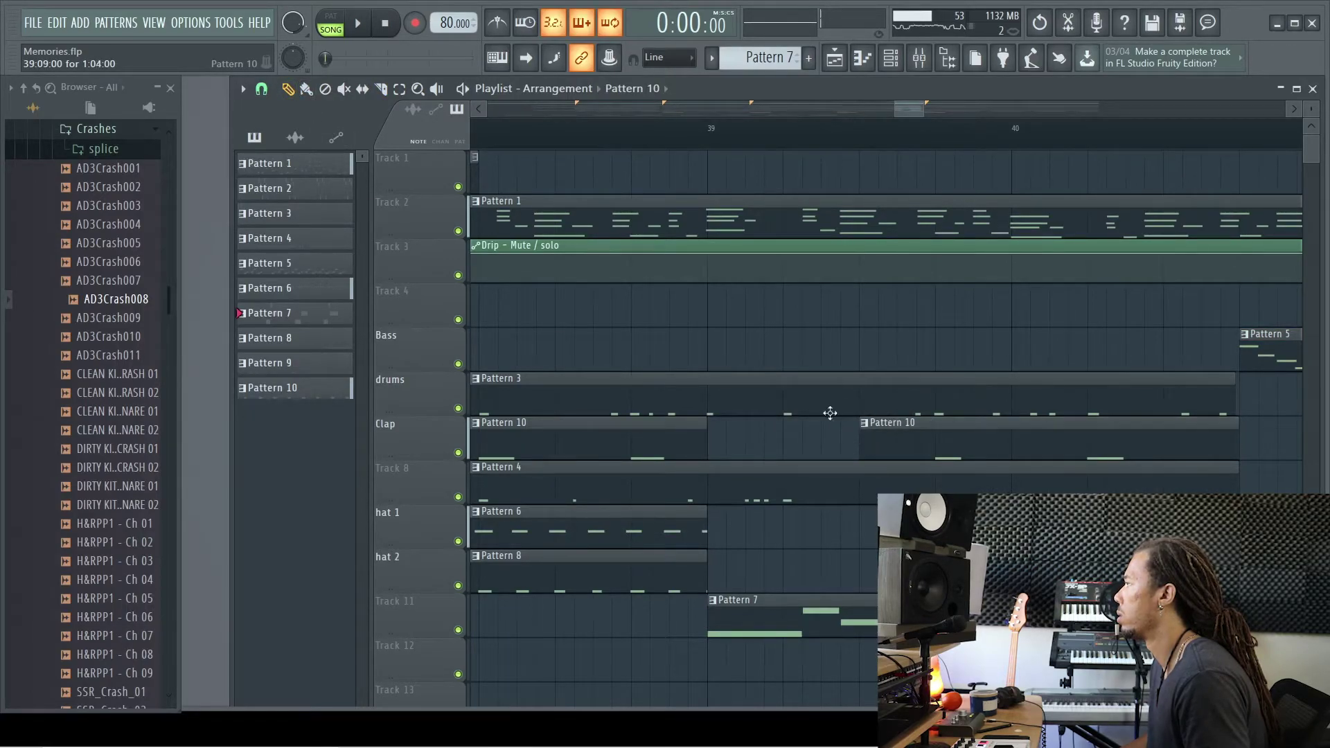
Mute the drums track to audition the section, cut a gap in its Pattern 3 clip from 39:05 to 39:09, and unmute it
key("space")
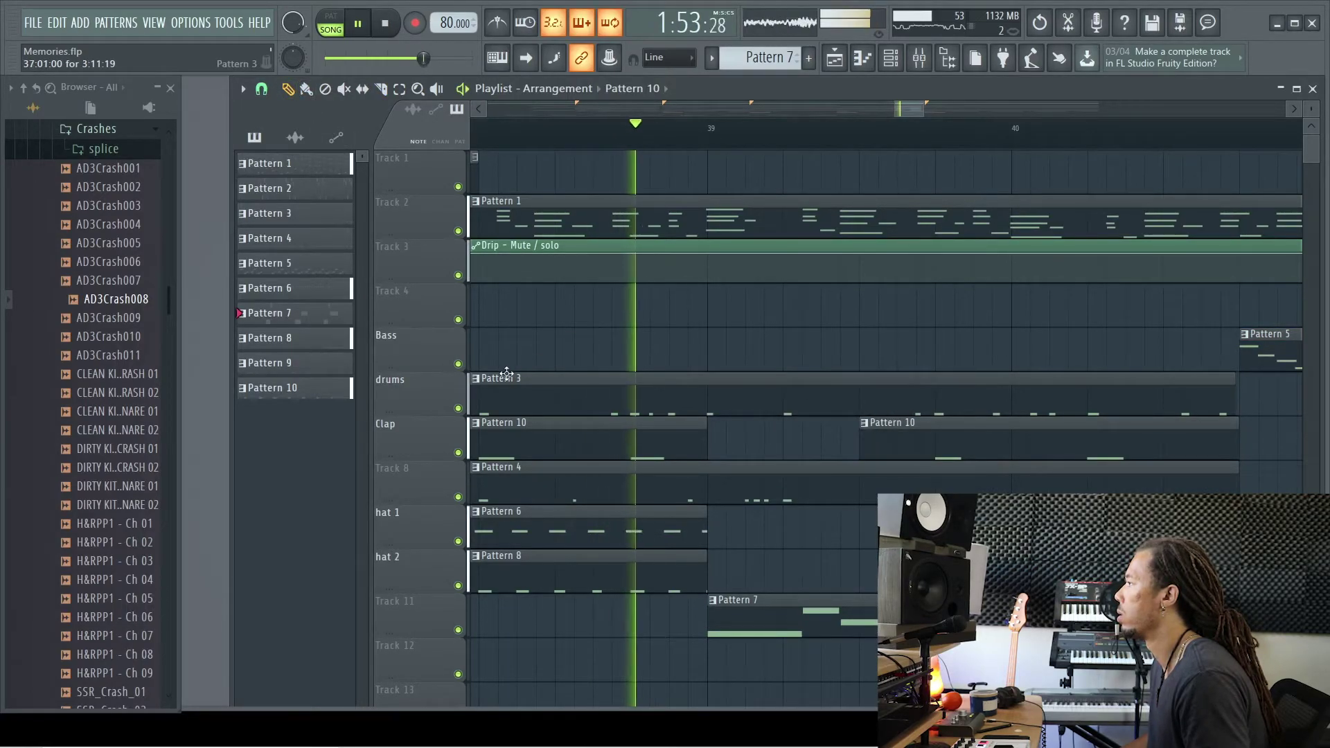
left_click(458, 408)
left_click(381, 90)
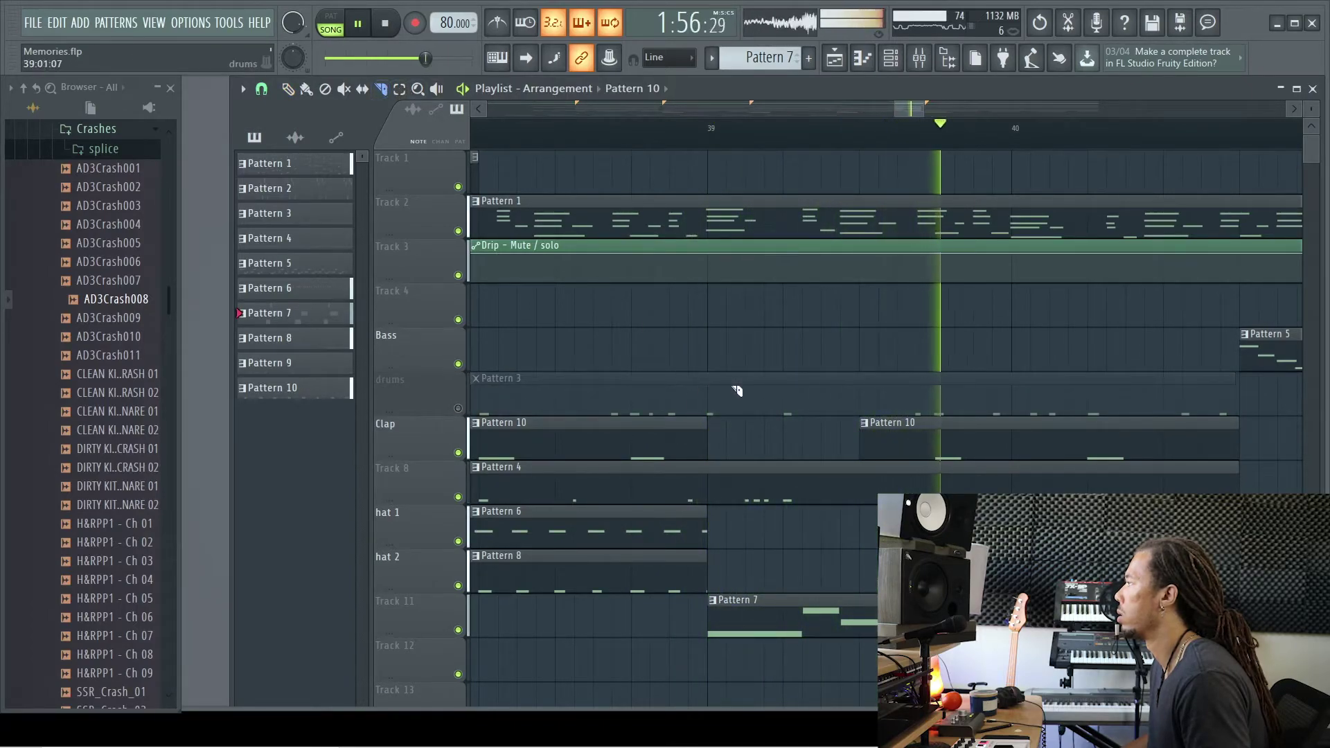
left_click(783, 392)
left_click_drag(795, 397, 871, 397)
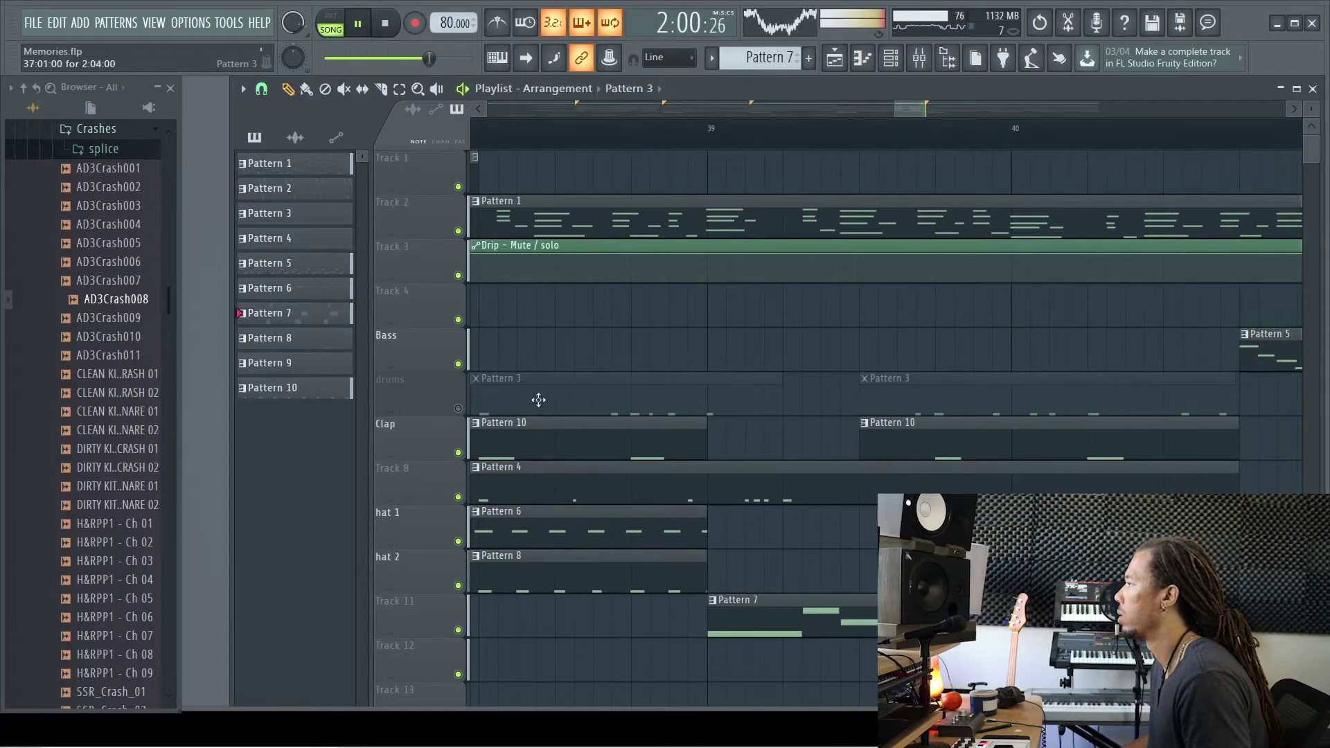
left_click(457, 407)
Play back the drum and clap drop-outs around bar 39 and save the project
left_click(566, 135)
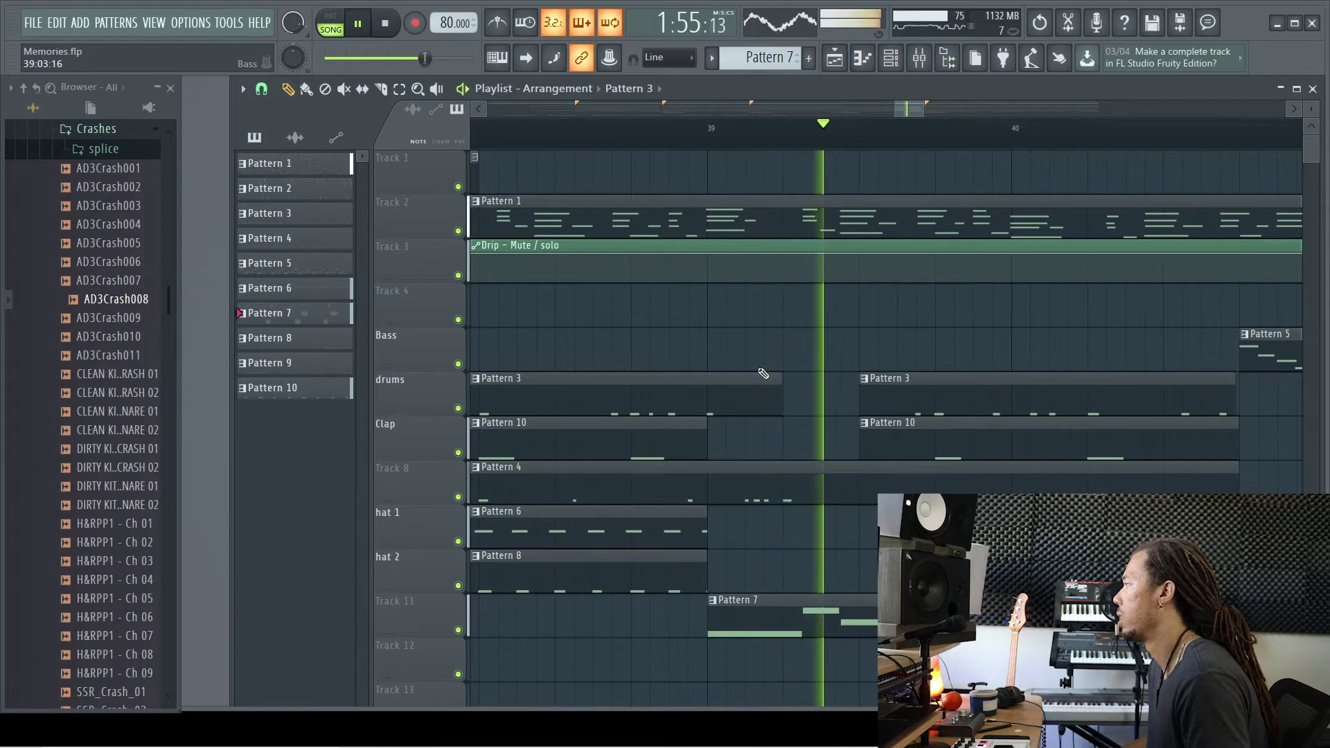
key("space")
left_click(560, 140)
key("space")
scroll(665, 388, "down", 4)
left_click(139, 148)
key("ctrl+s")
Place the FP3_01_Sweep_Up_128 sample from the Fx Sweeps Up folder on Track 13 at 39:05
scroll(118, 350, "up", 4)
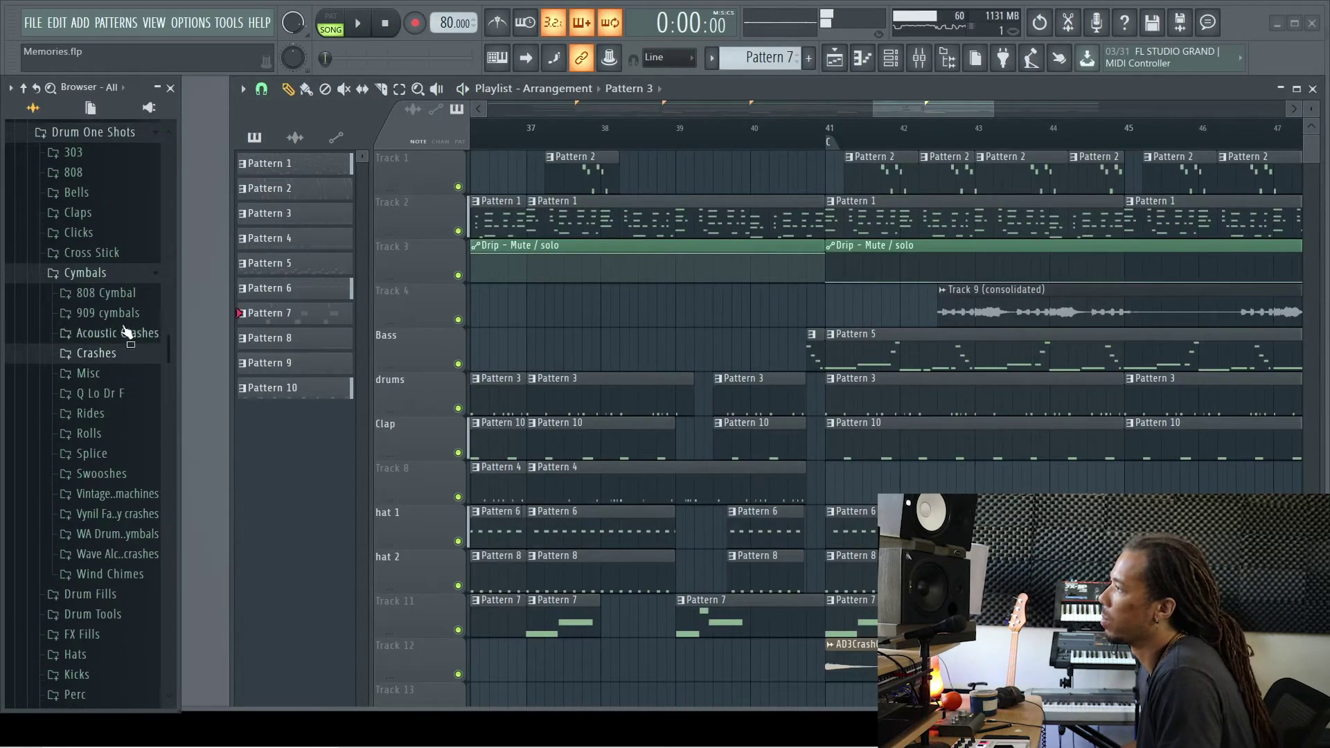
left_click(109, 276)
scroll(775, 588, "down", 1)
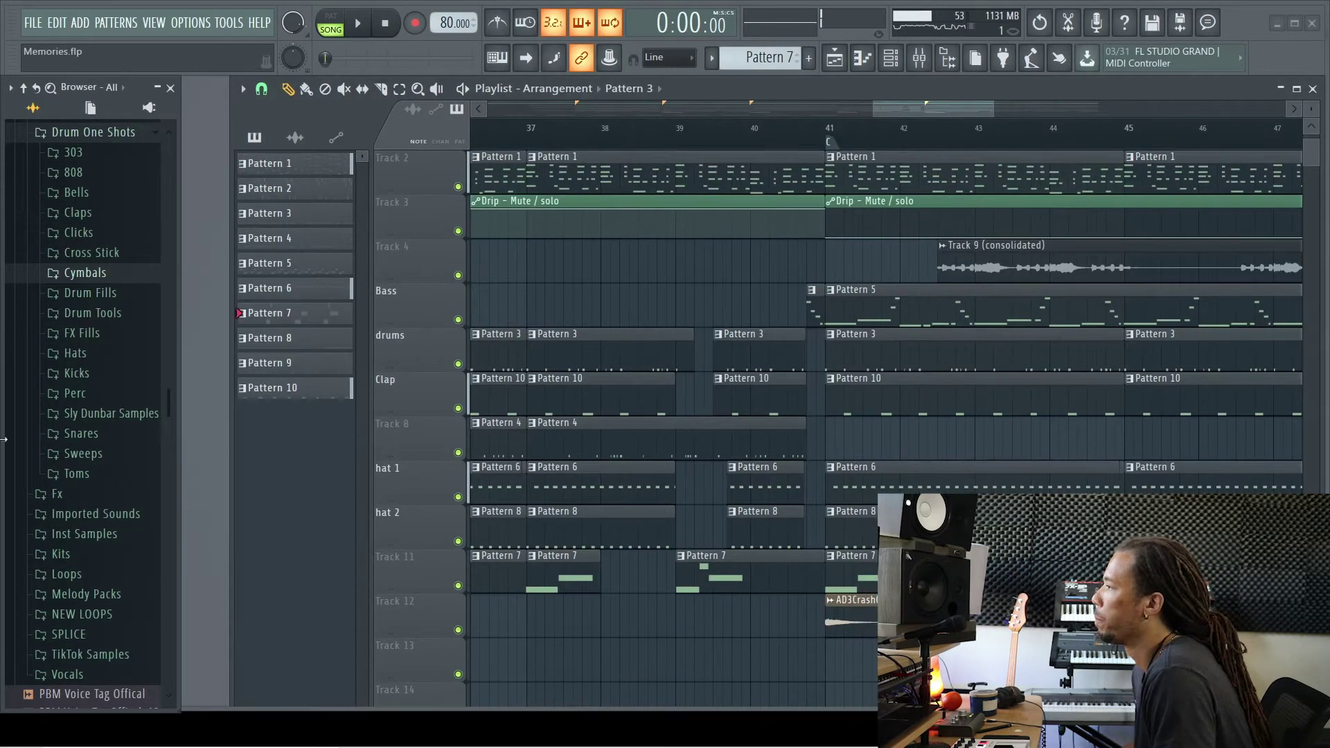
left_click(96, 496)
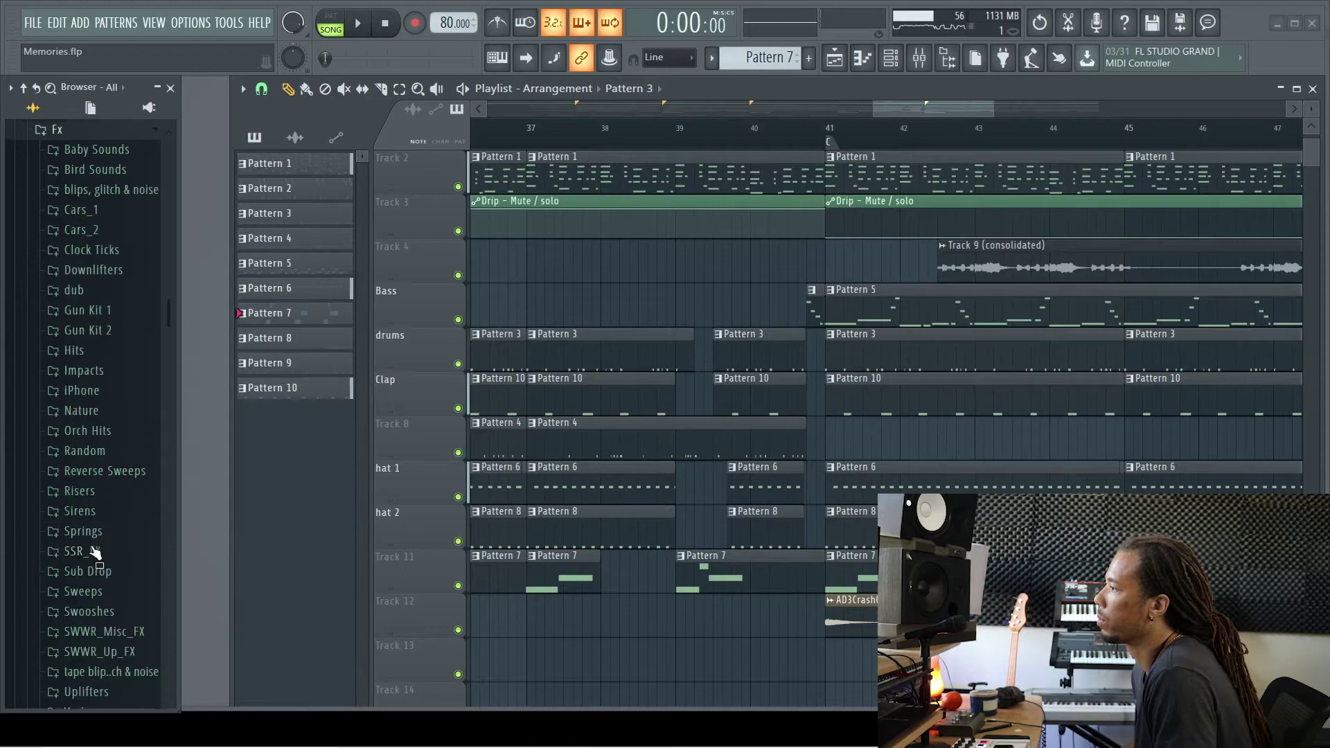
scroll(104, 357, "down", 4)
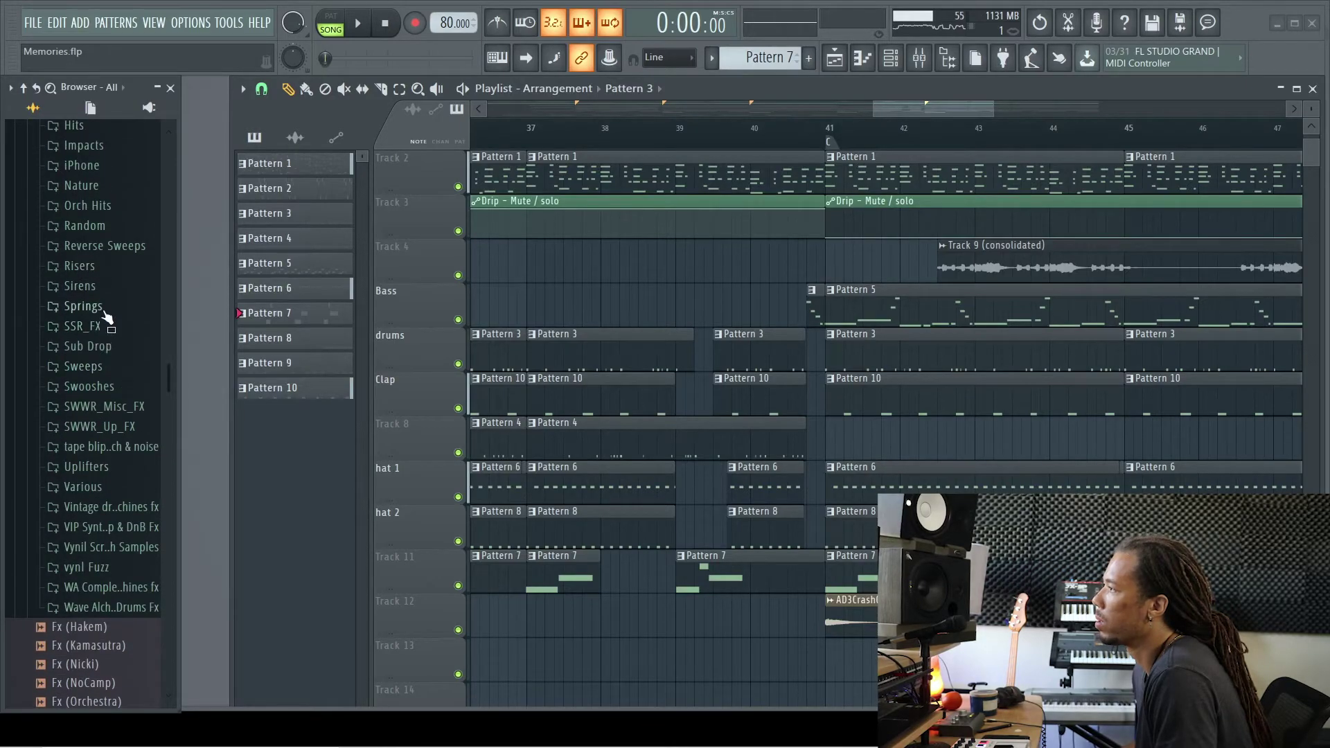
left_click(104, 367)
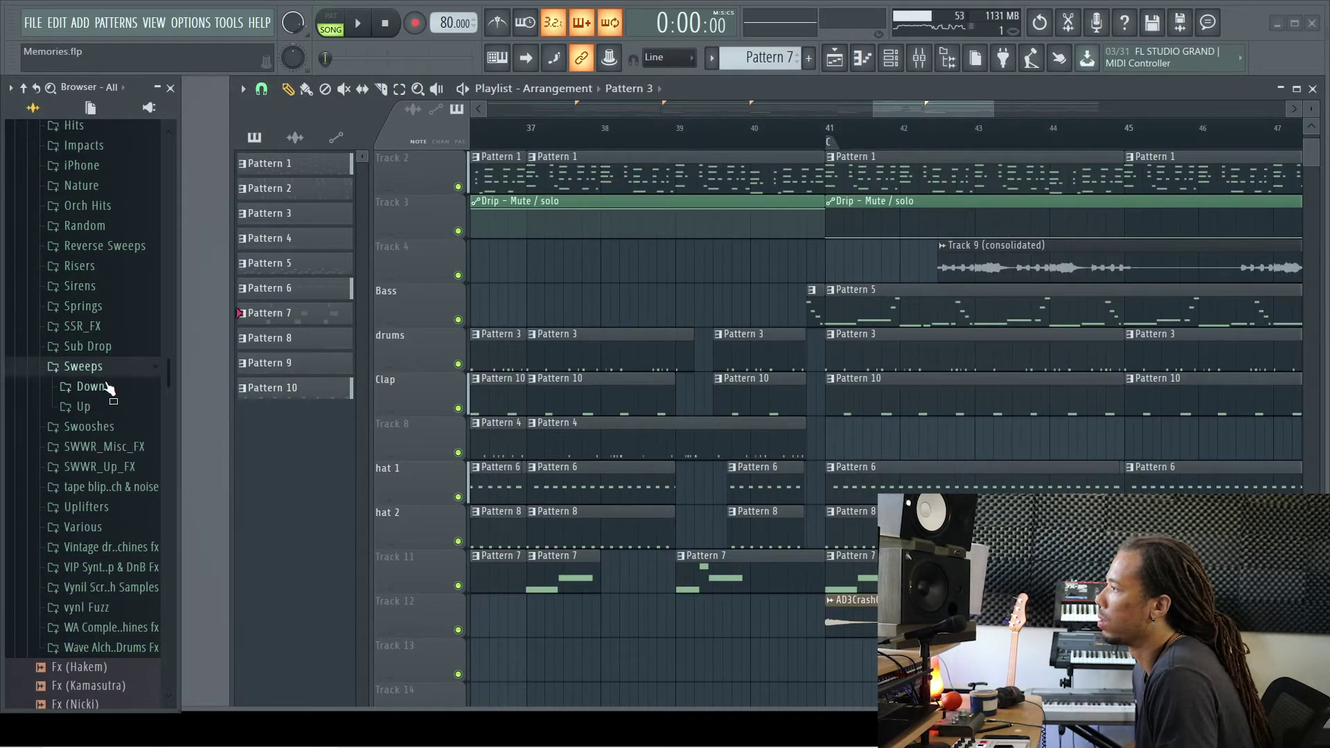
left_click(87, 407)
left_click_drag(90, 426, 701, 665)
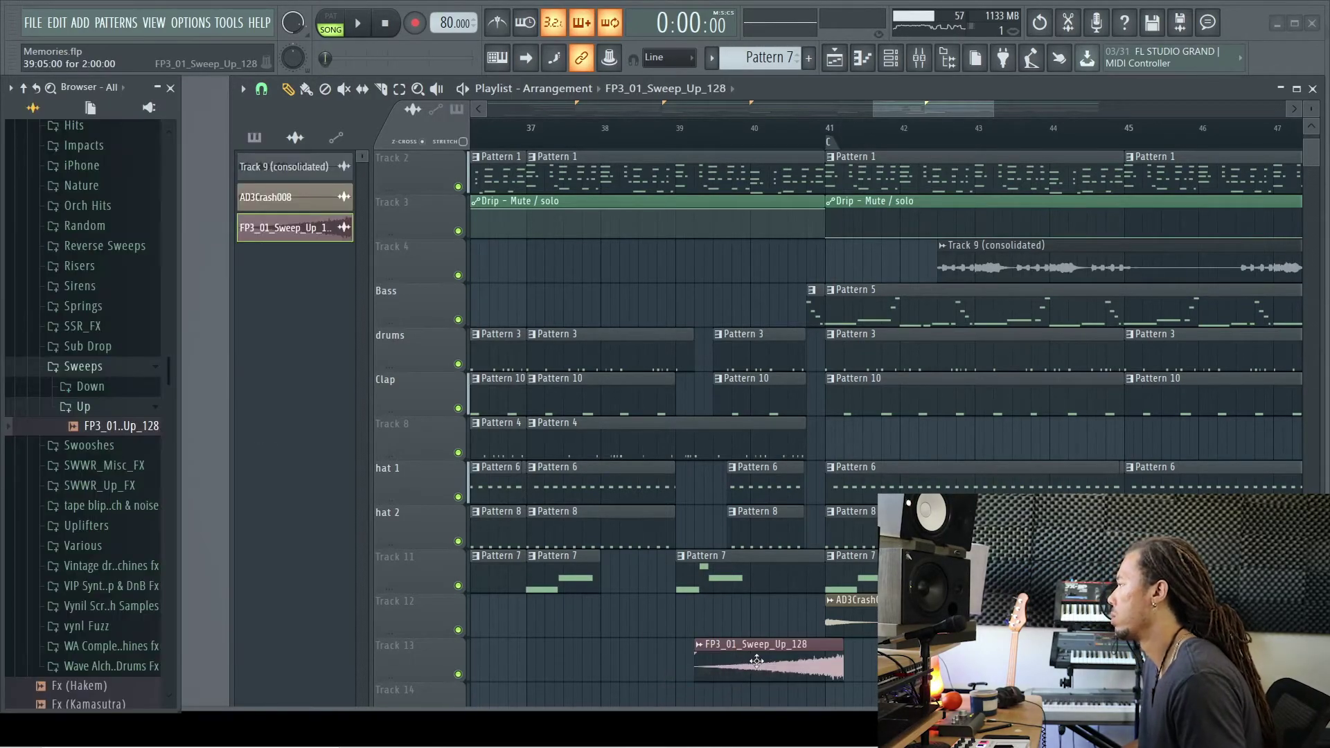
Audition the sweep at different positions against the section and move its Track 13 clip to start at bar 40
double_click(801, 660)
left_click(512, 173)
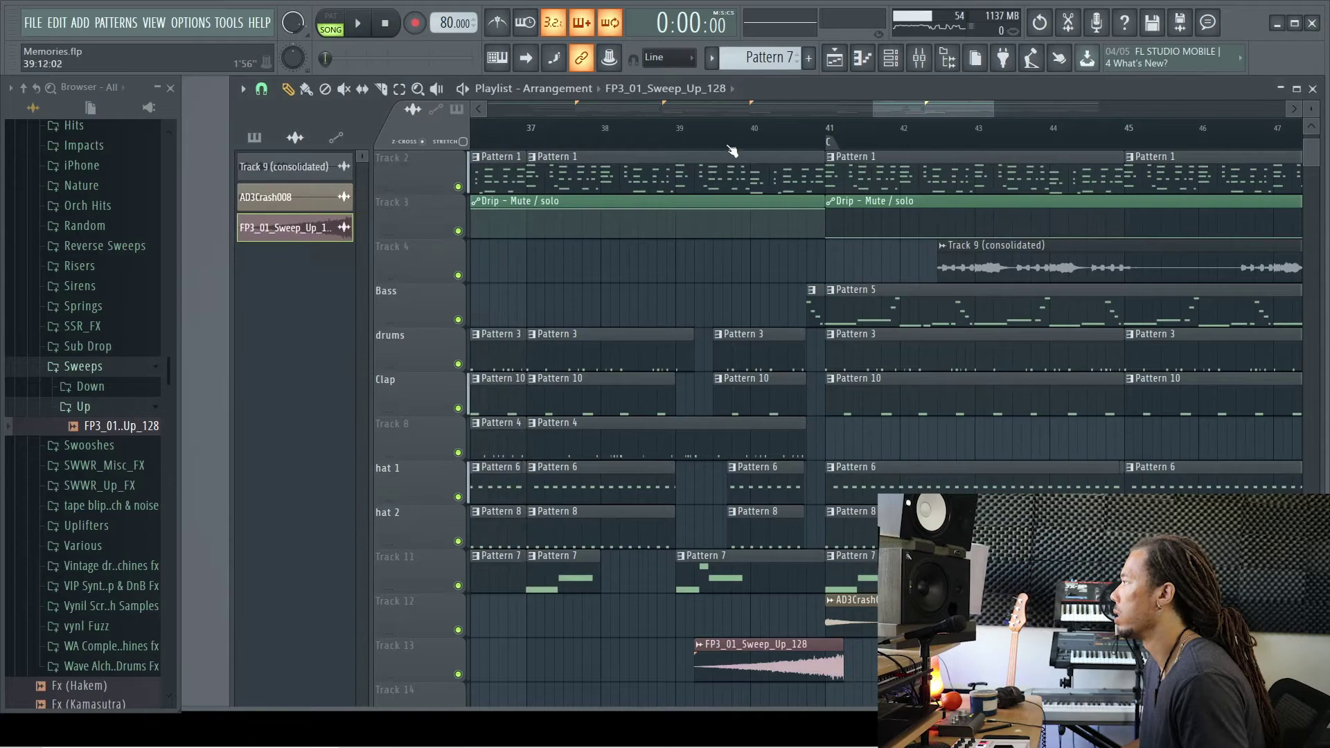
left_click(710, 129)
key("space")
scroll(767, 484, "up", 4)
key("space")
left_click_drag(772, 658, 1011, 658)
key("space")
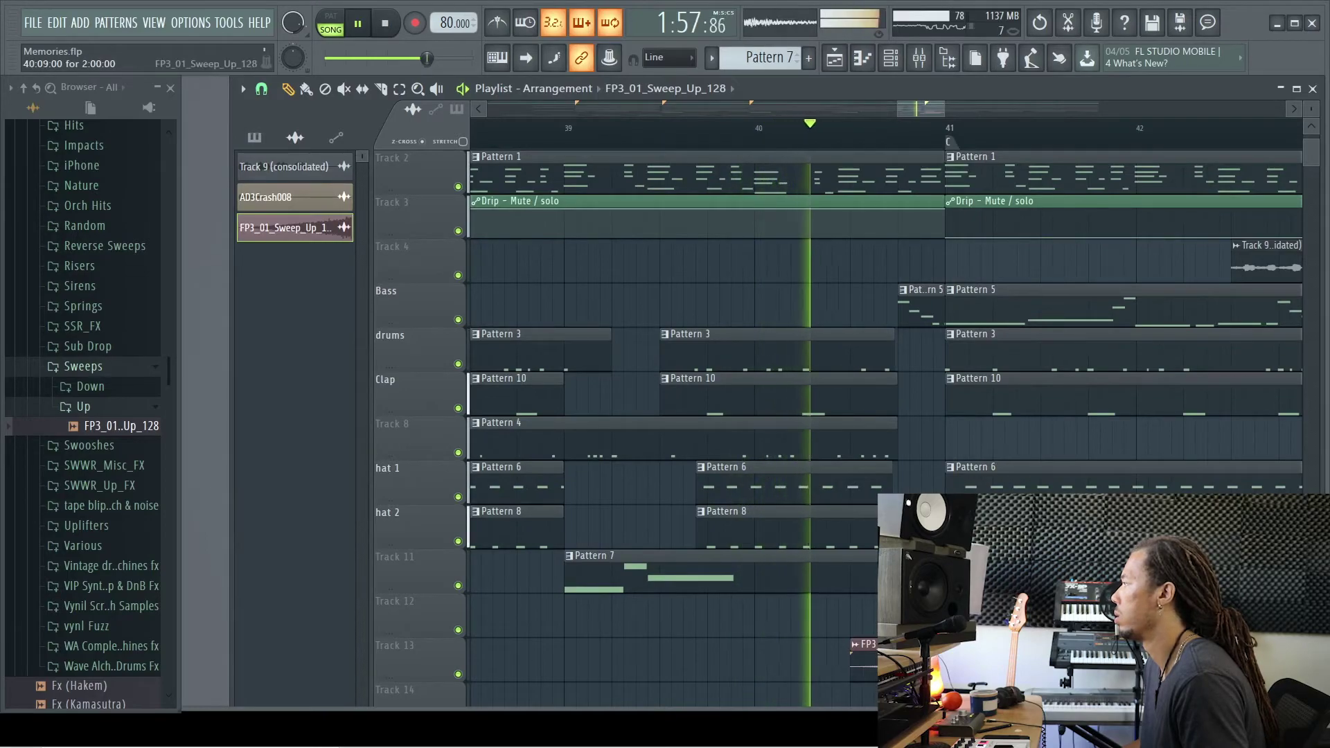
key("space")
left_click_drag(1011, 657, 916, 658)
Shorten the sweep clip to 0:15:00 by time stretching and set its stretching mode to Stretch
double_click(915, 658)
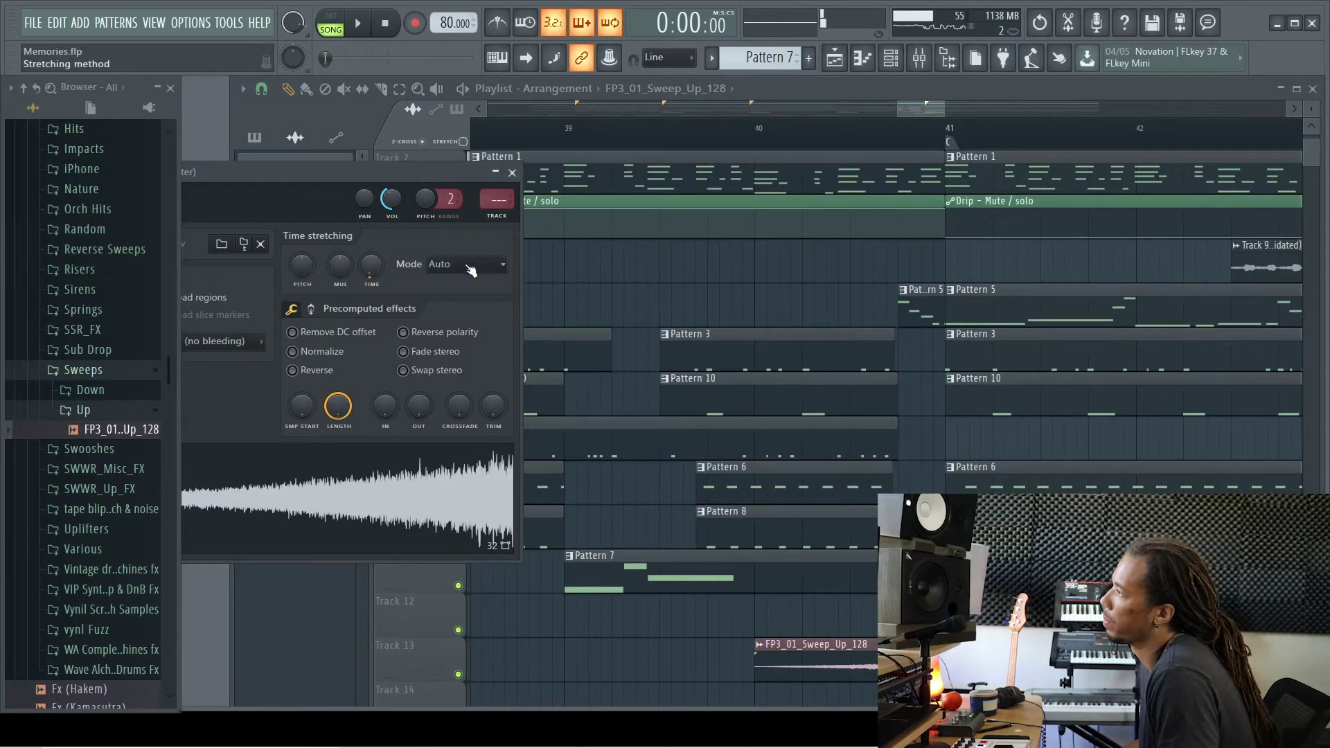
left_click(463, 143)
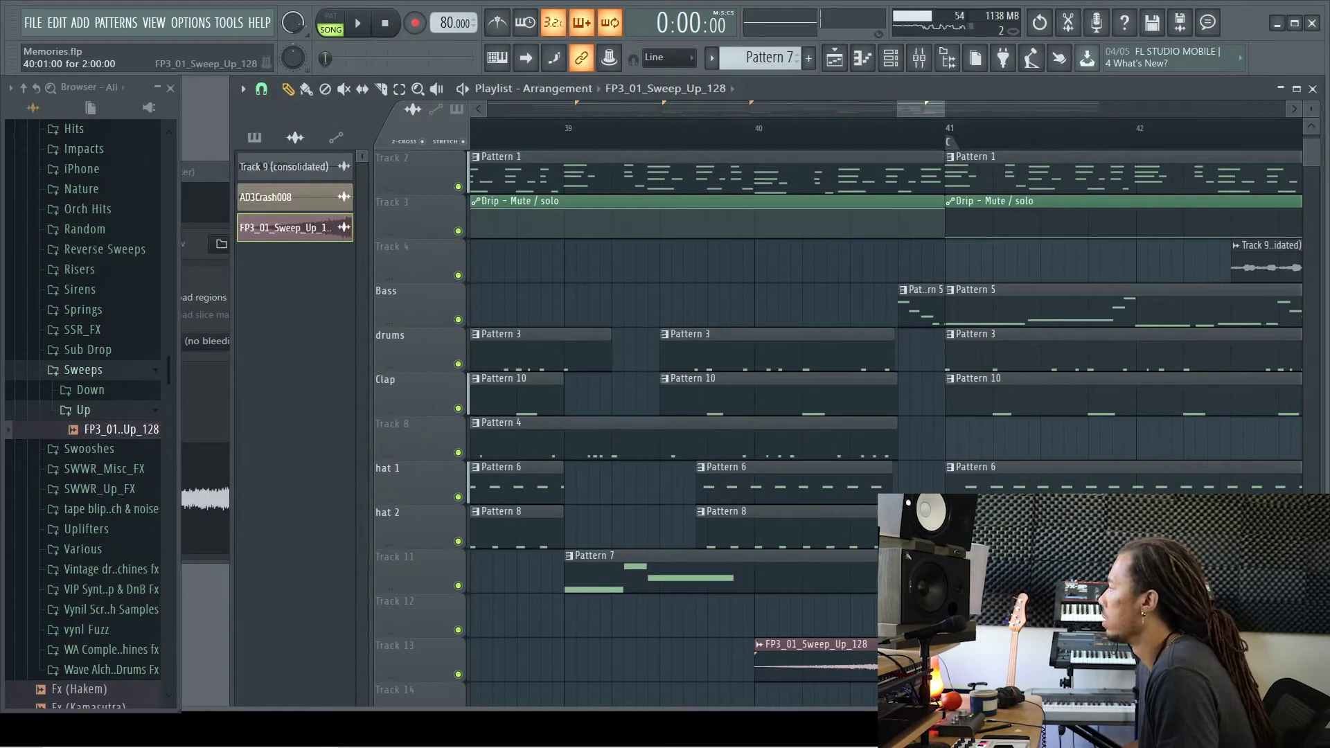
left_click_drag(943, 664, 931, 664)
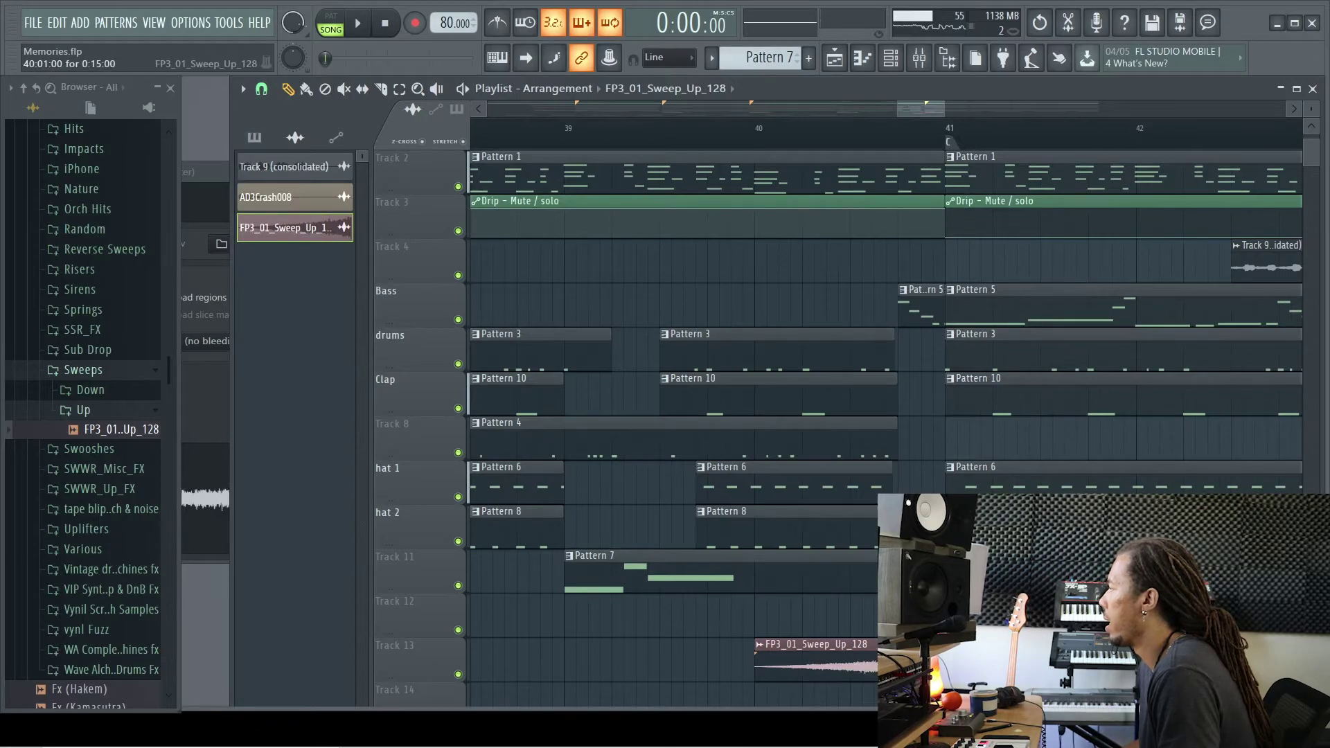
left_click(284, 228)
left_click(454, 266)
left_click(445, 310)
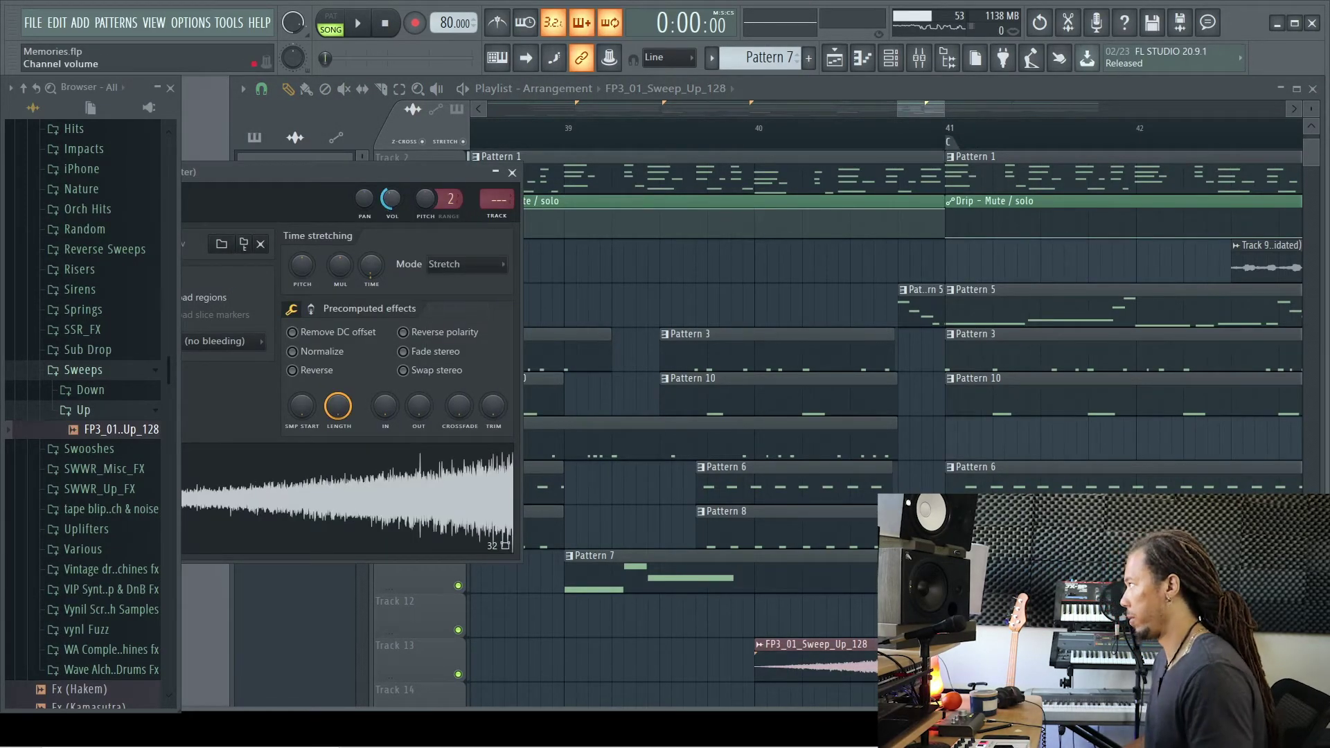
Play back the sweep into bar 41 and lower its channel volume to 30%
left_click(732, 137)
key("space")
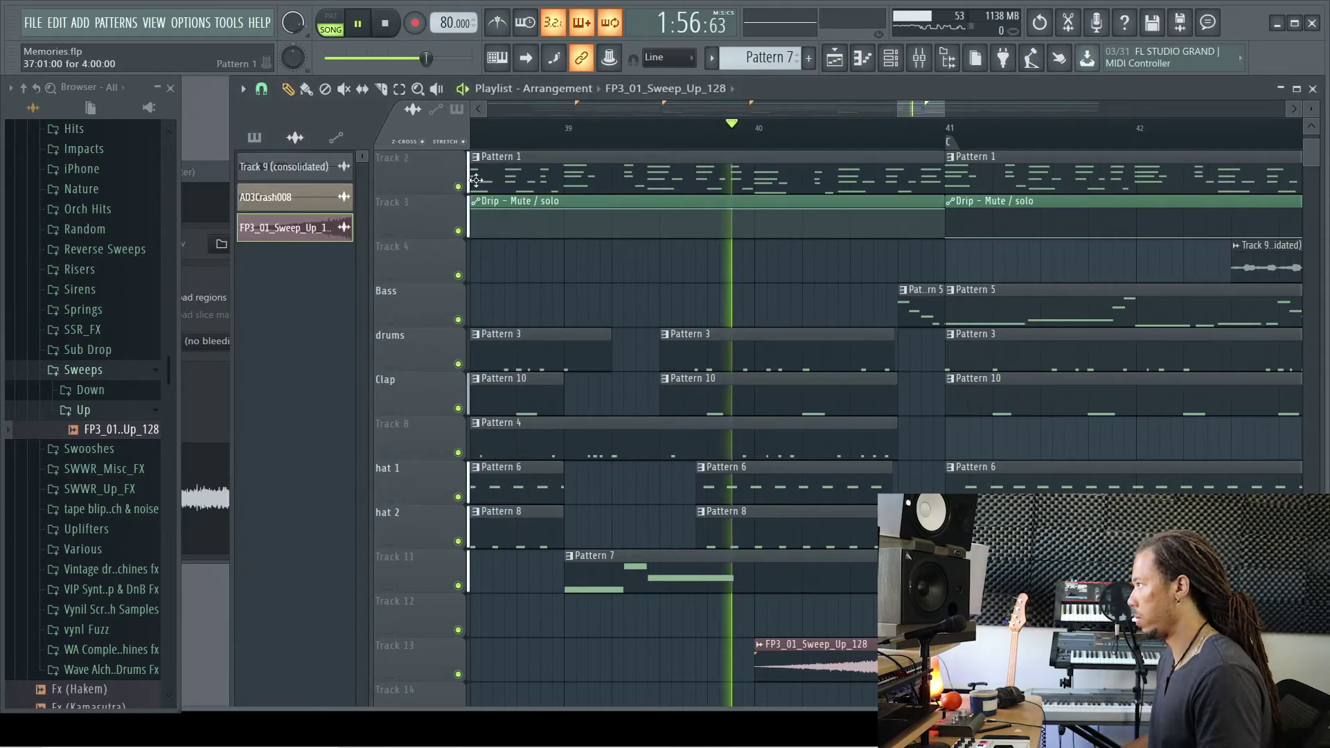
double_click(854, 658)
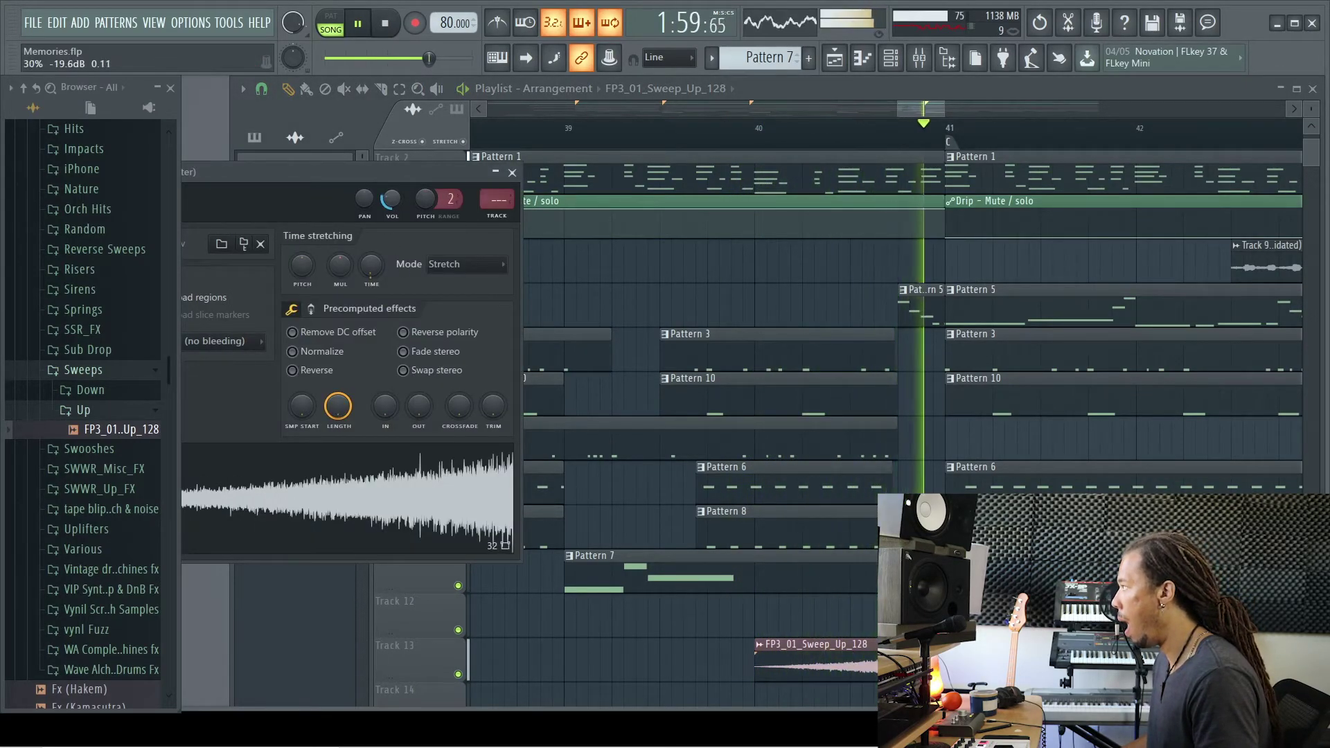
left_click(512, 172)
key("space")
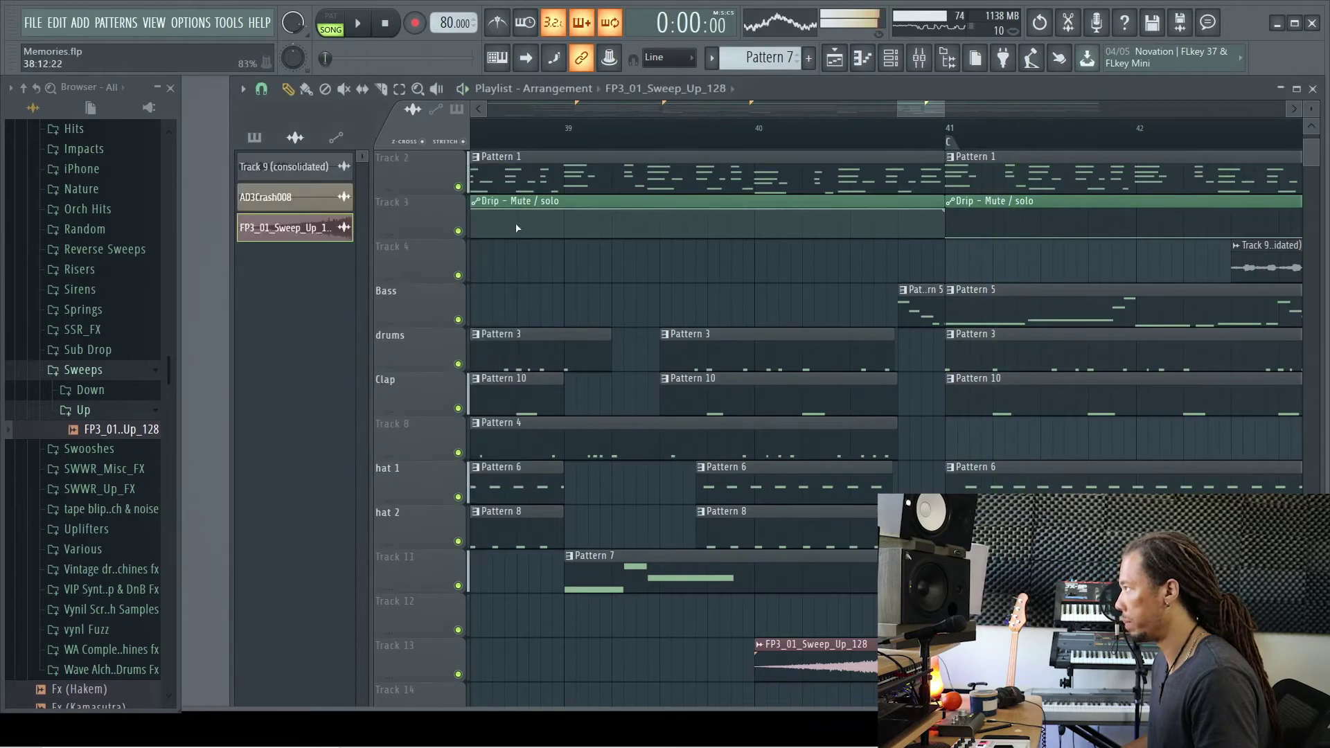
Place a second FP3_01_Sweep_Up_128 clip on Track 14, starting at bar 39 and ending at bar 40
scroll(954, 475, "down", 2)
left_click_drag(717, 619, 635, 618)
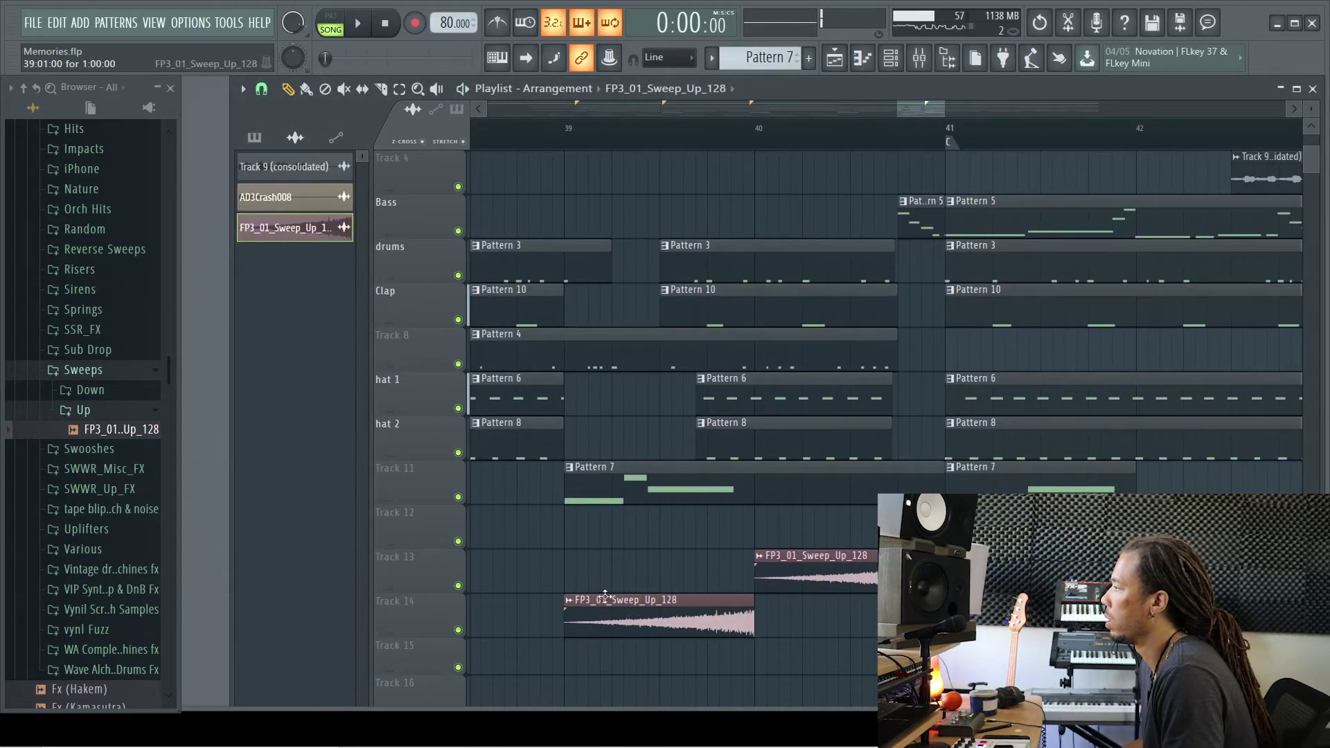
left_click(575, 602)
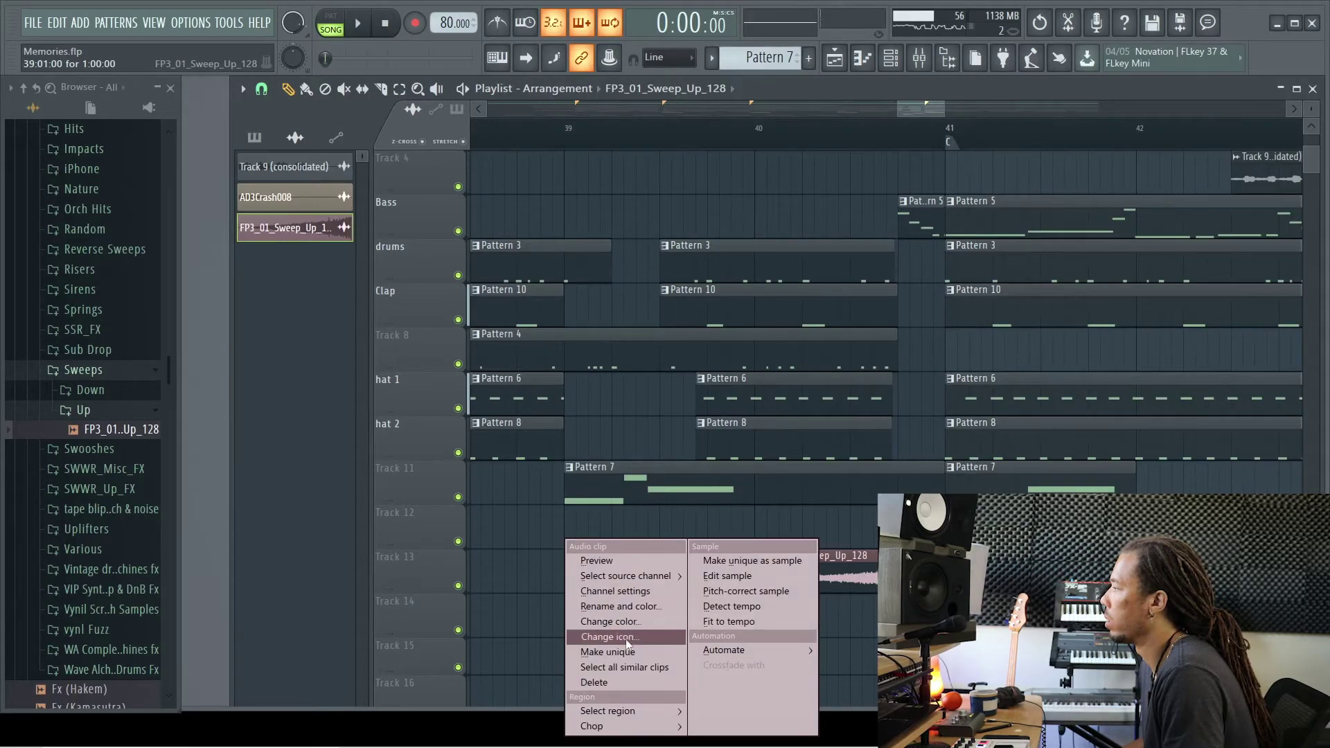
left_click(519, 592)
right_click(614, 574)
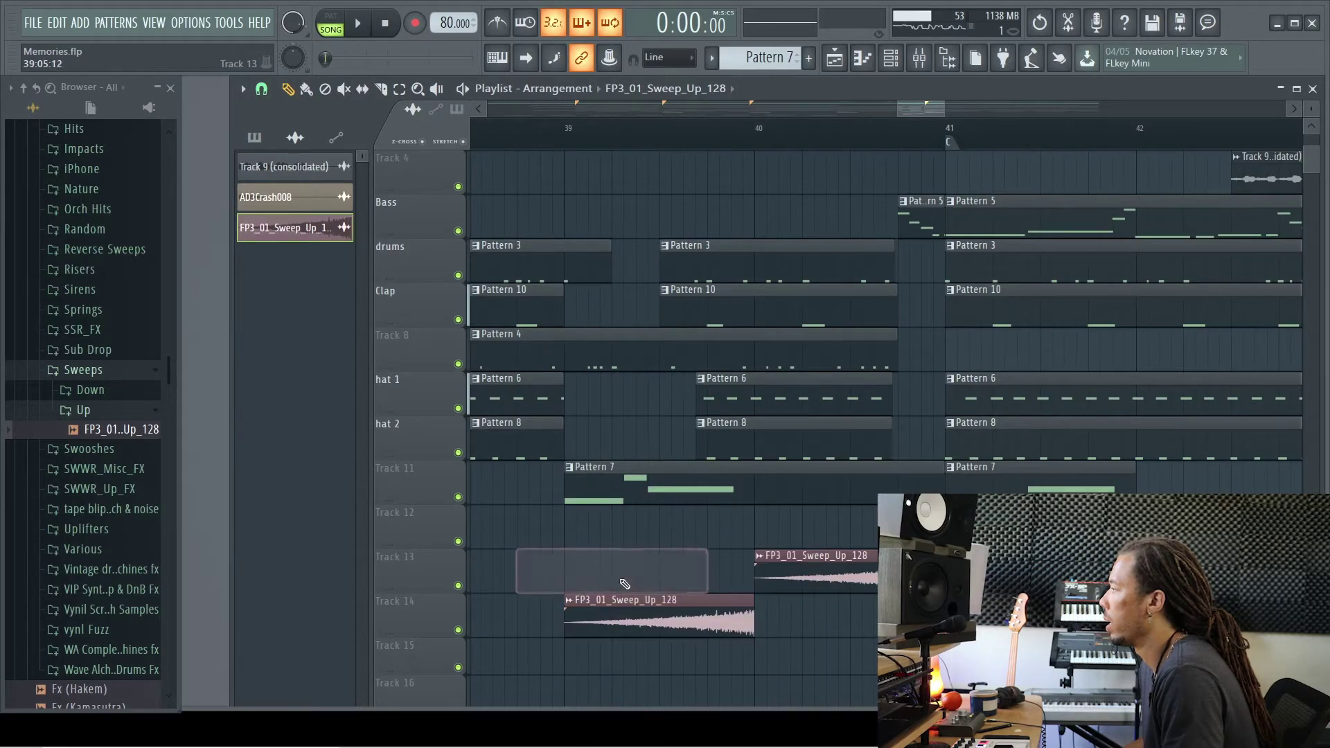
Reverse the FP3_01_Sweep_Up_128 sample in its channel settings, keeping Reverse polarity off
double_click(640, 621)
left_click_drag(343, 190, 541, 198)
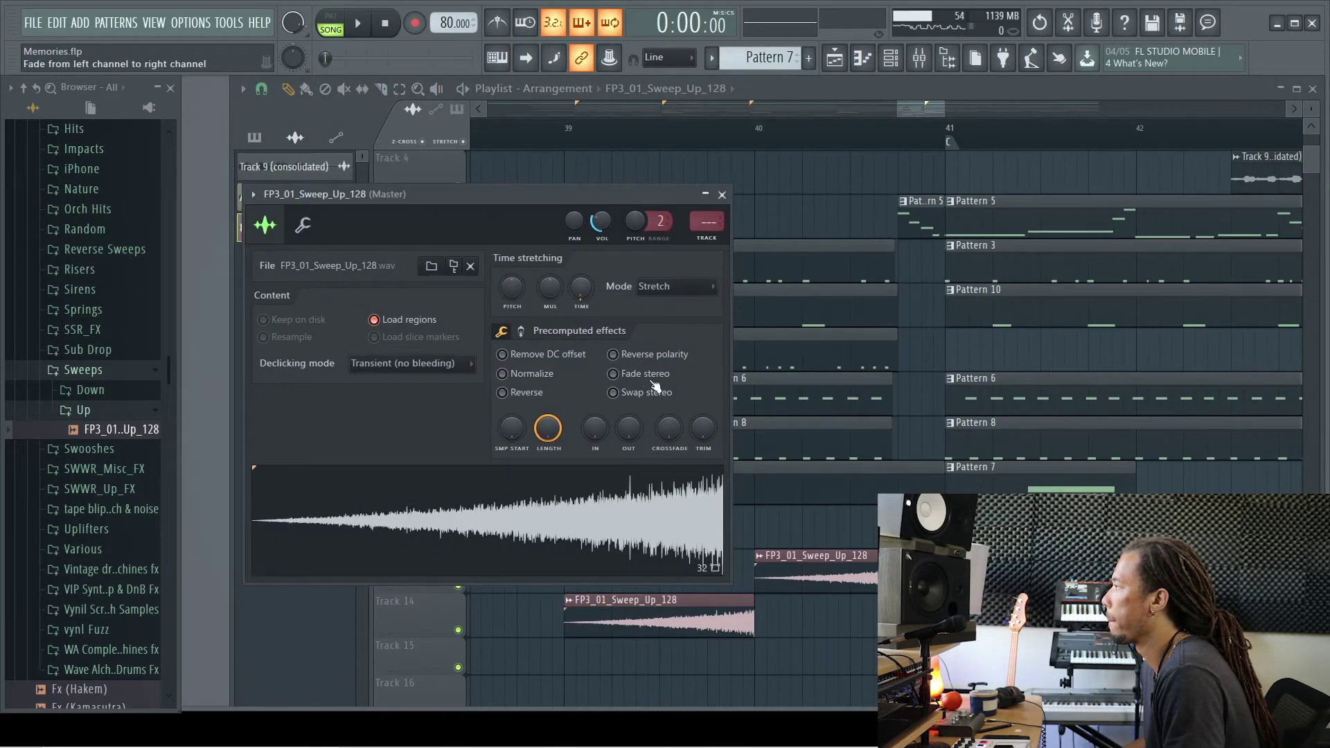
left_click(614, 355)
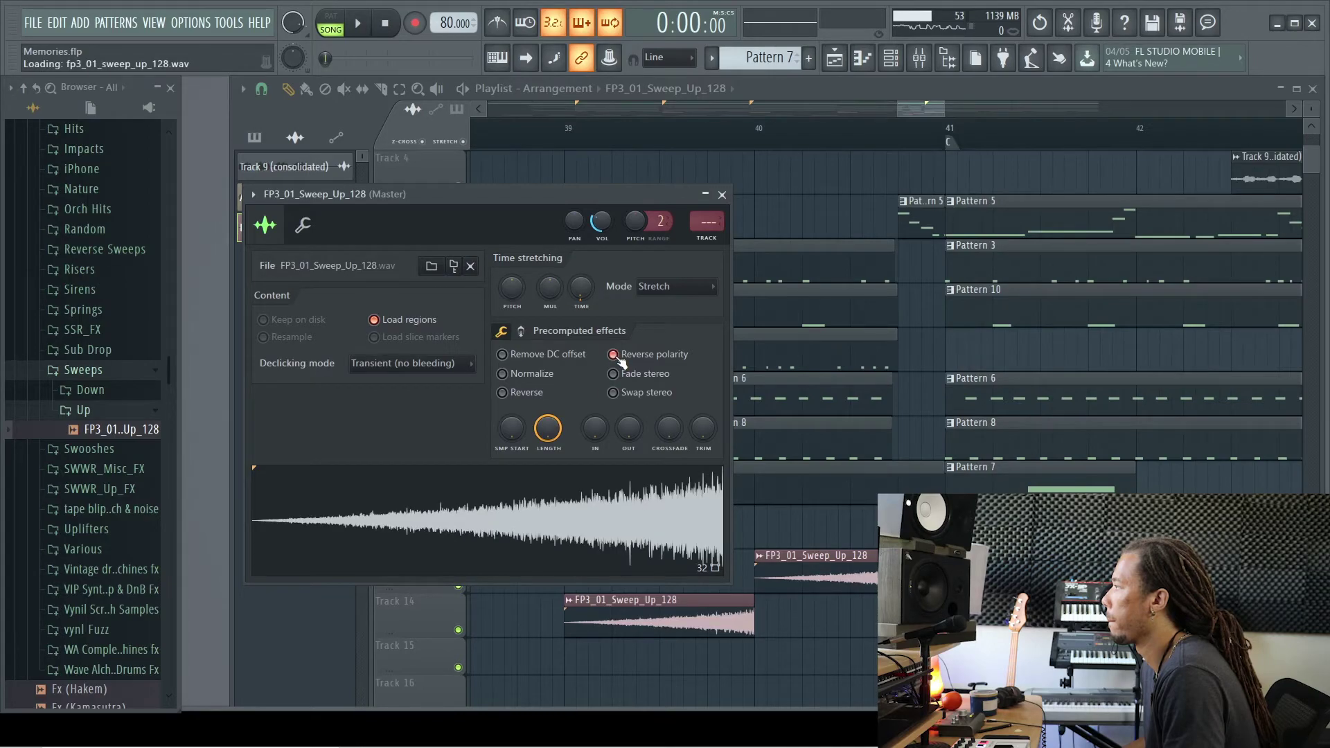
left_click(614, 355)
left_click(503, 392)
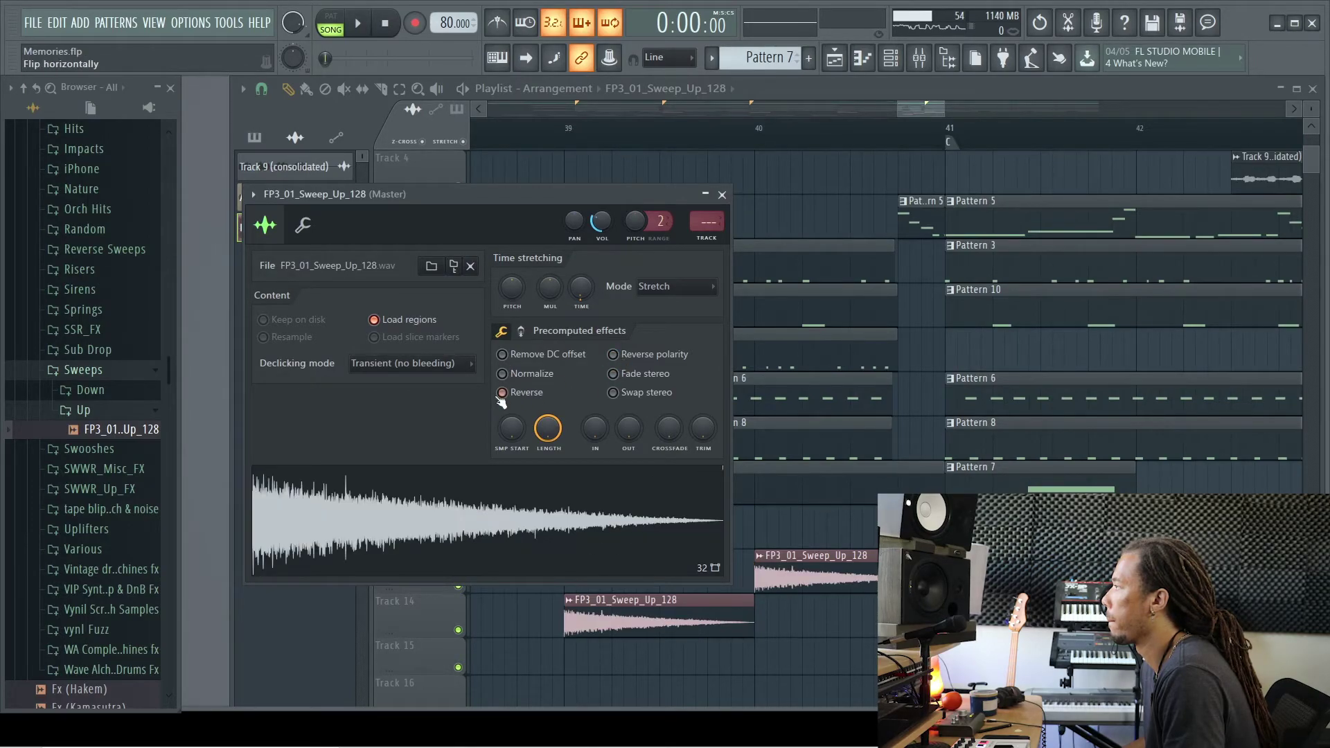
left_click(604, 659)
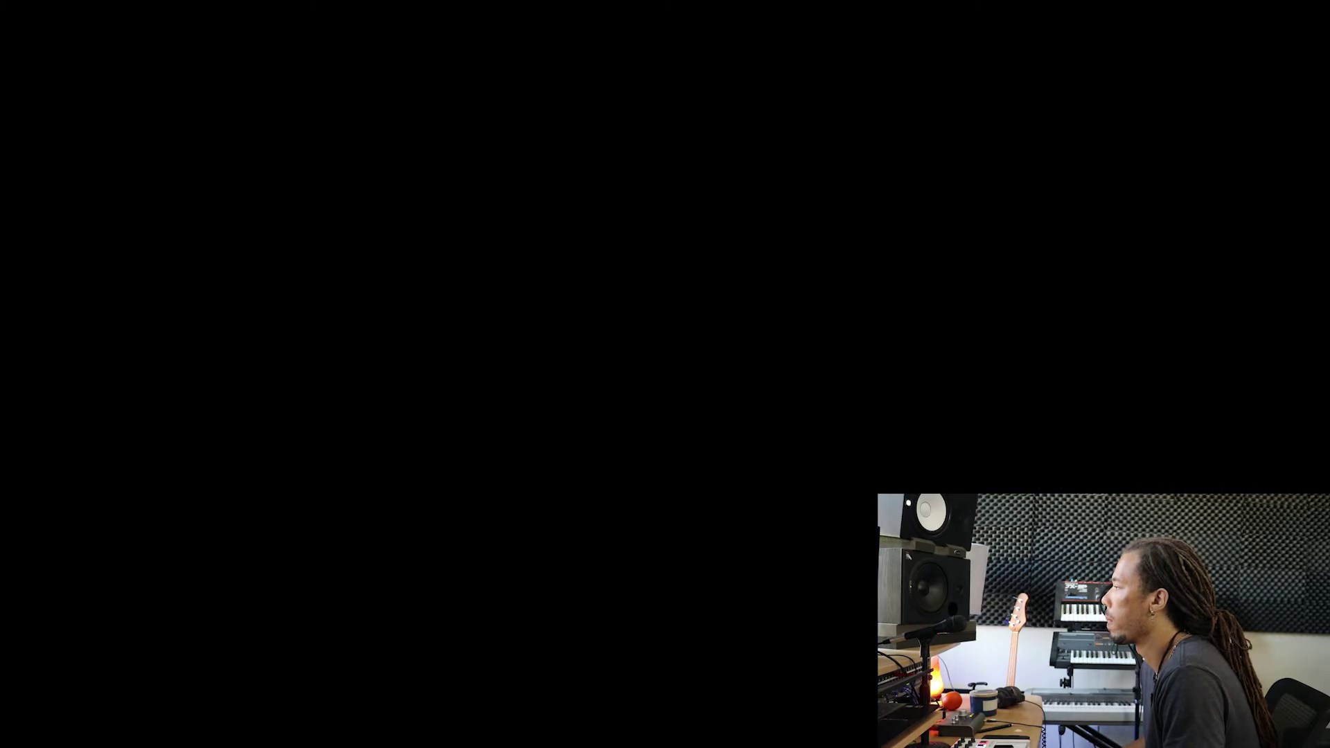